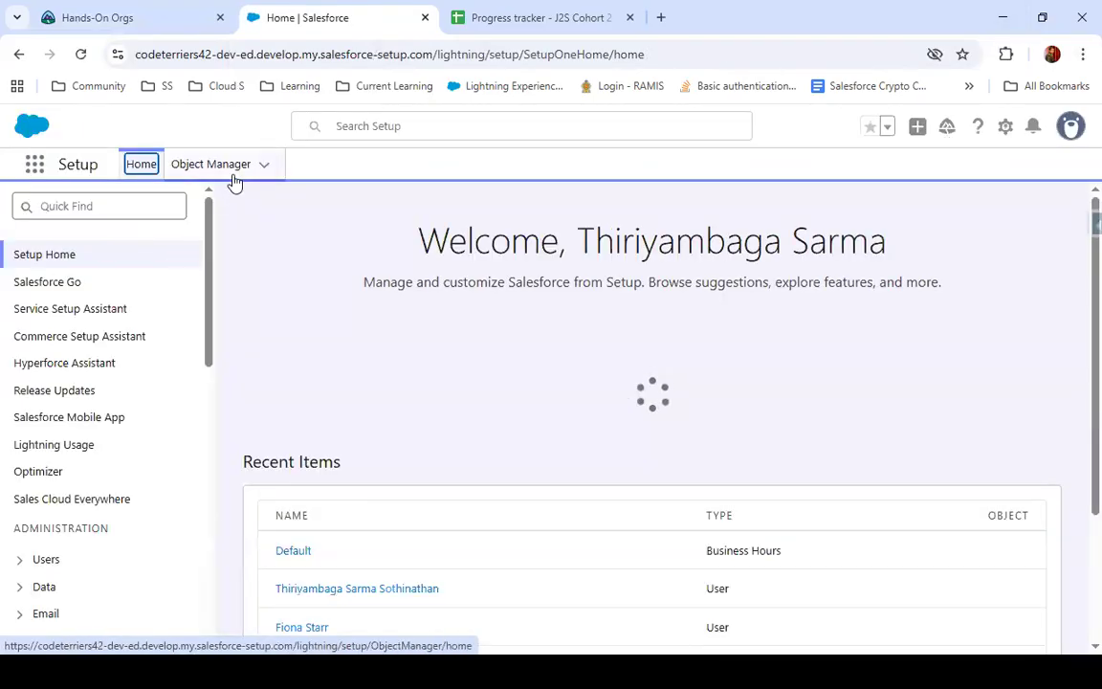
Open the Account object's fields and relationships in Object Manager, search them for "date", and dismiss the pop-ups
left_click(233, 178)
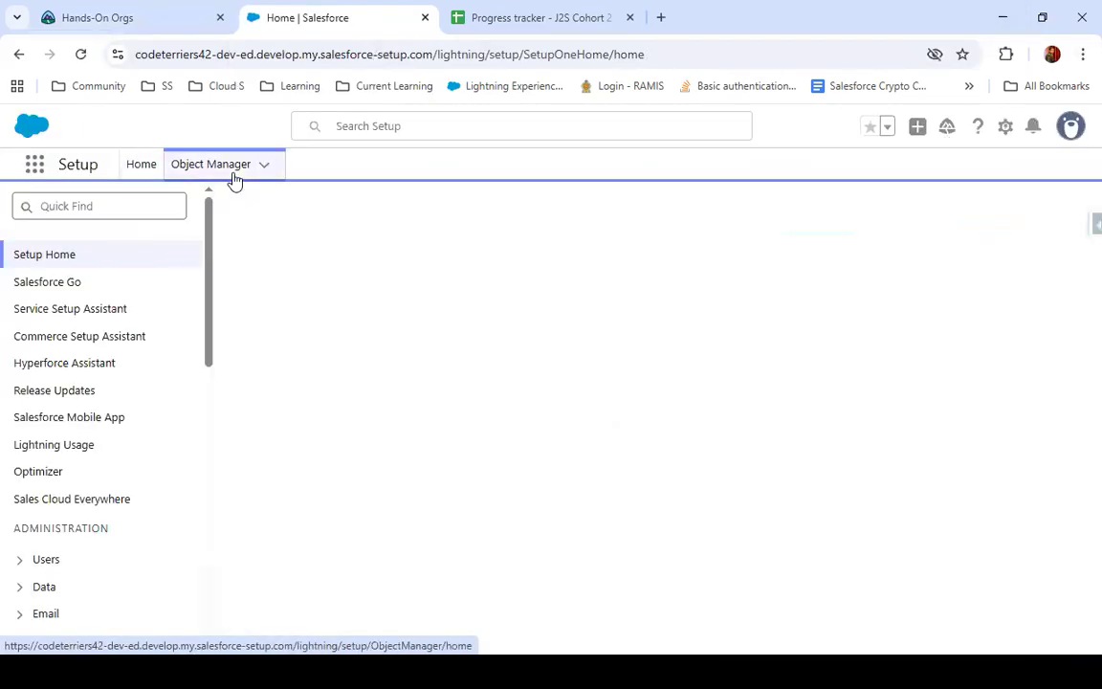
left_click(39, 335)
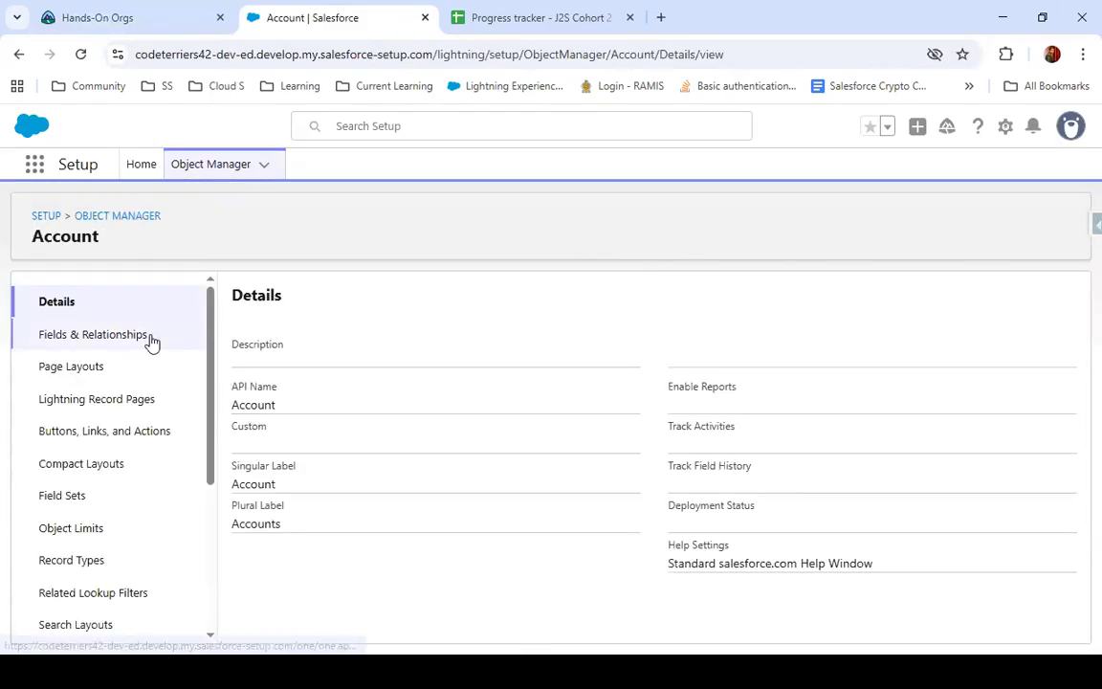
left_click(149, 339)
left_click(628, 296)
type("date")
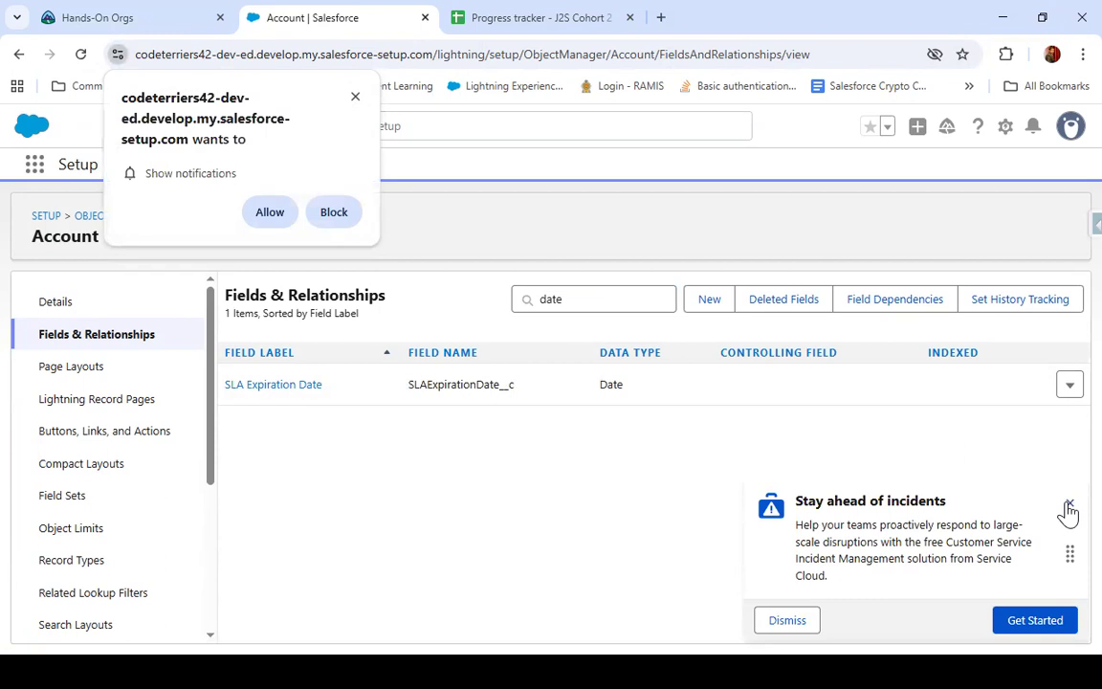
left_click(1068, 505)
left_click(355, 97)
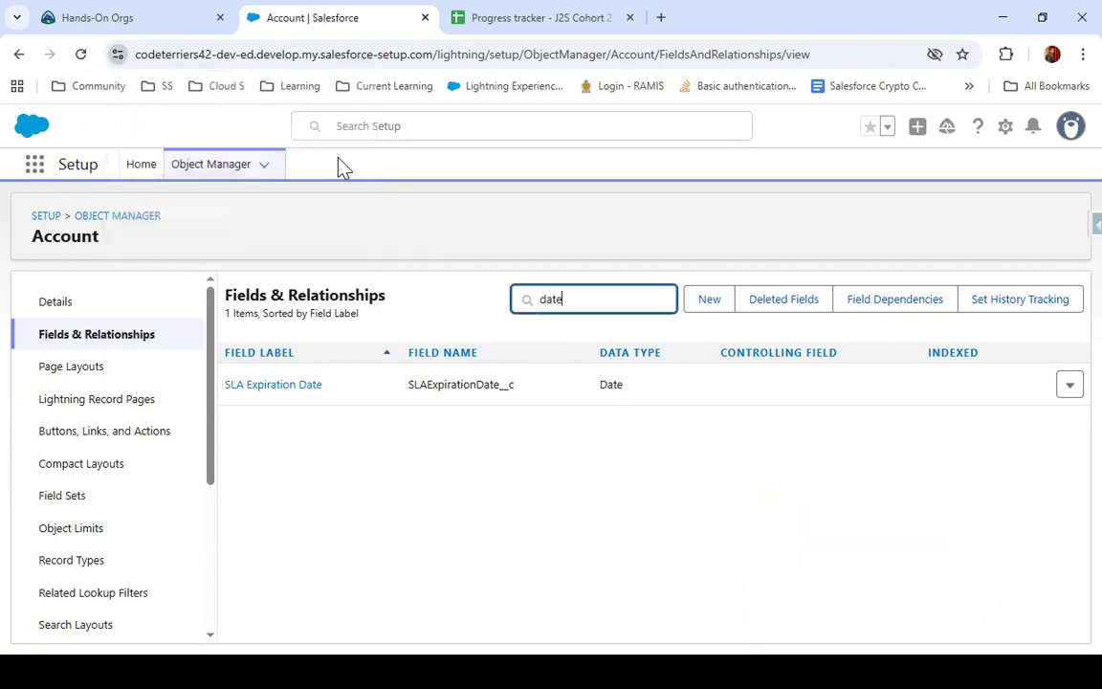
Change the SLA Expiration Date field's label to DOB and save the field definition
left_click(1068, 386)
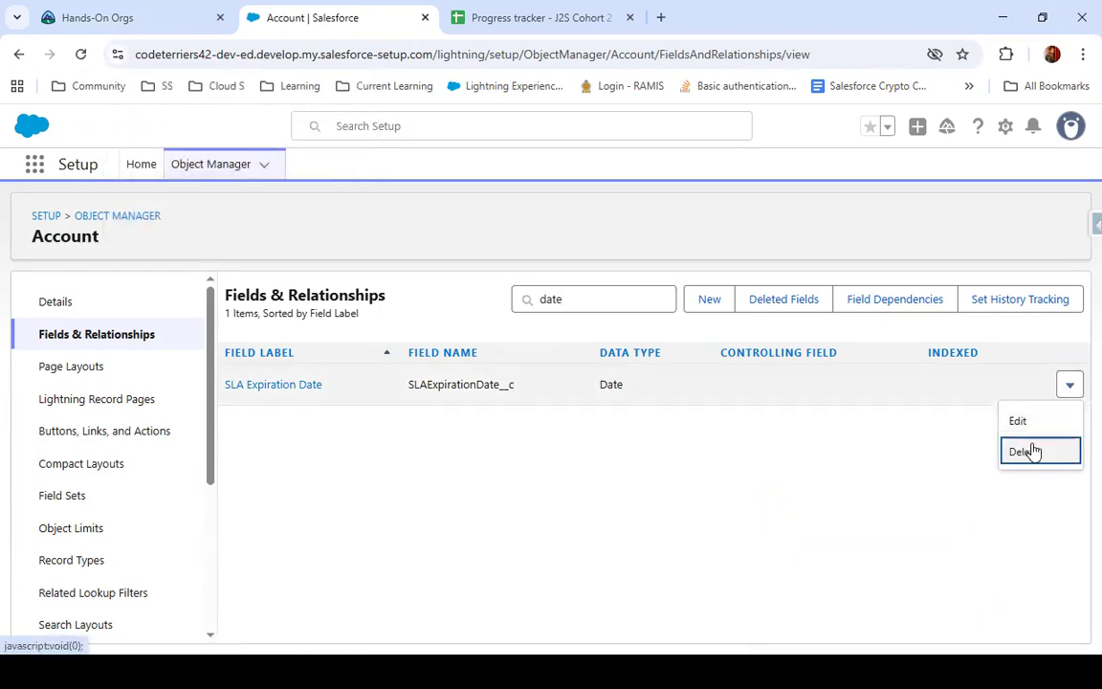
left_click(1032, 423)
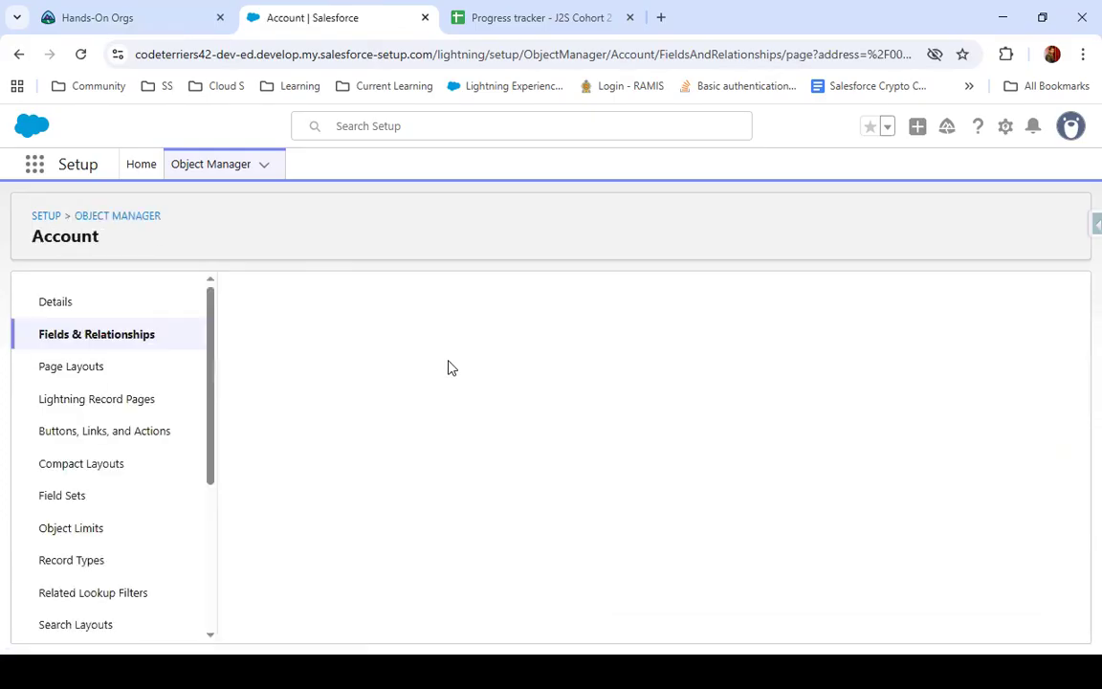
triple_click(475, 396)
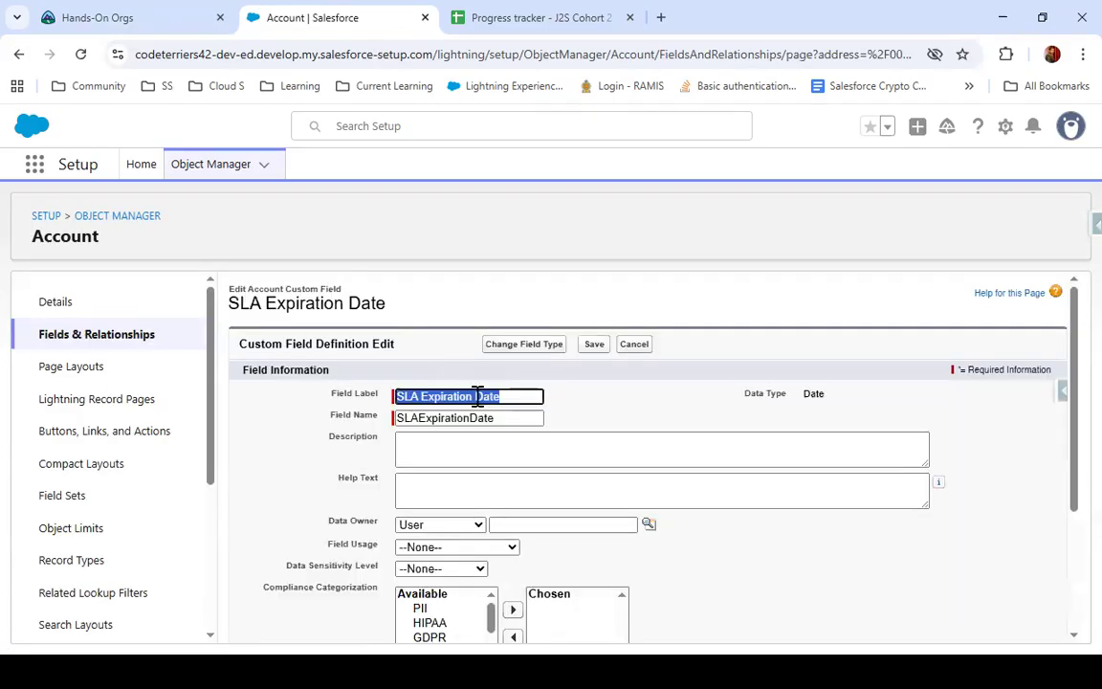
type("DOB")
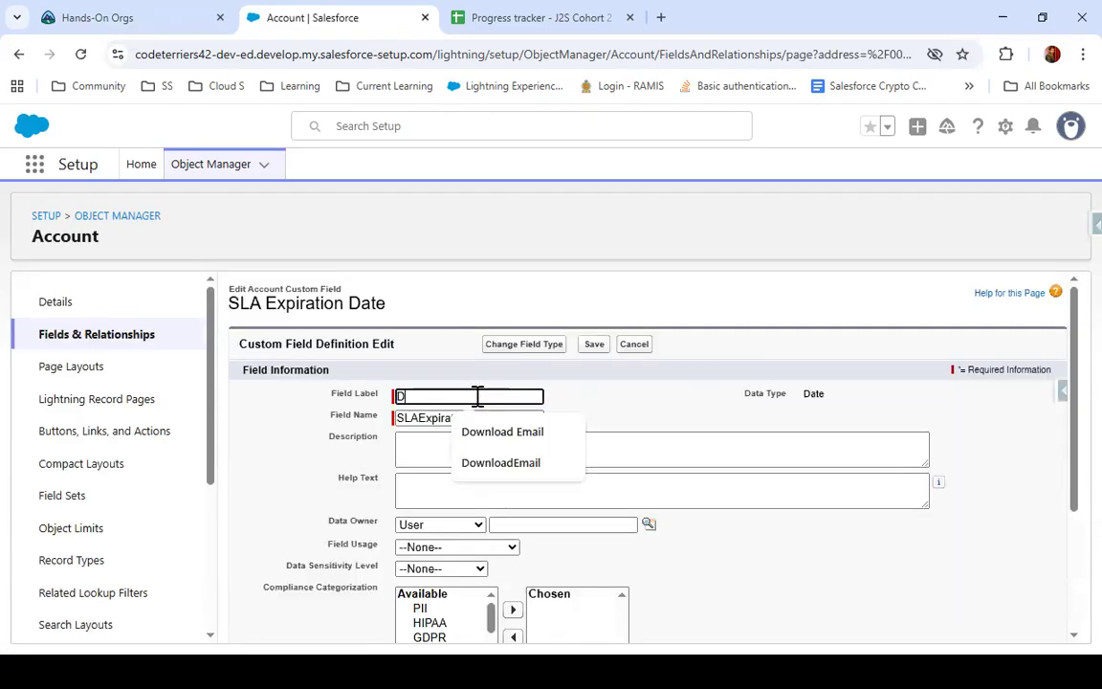
left_click(594, 345)
left_click(694, 205)
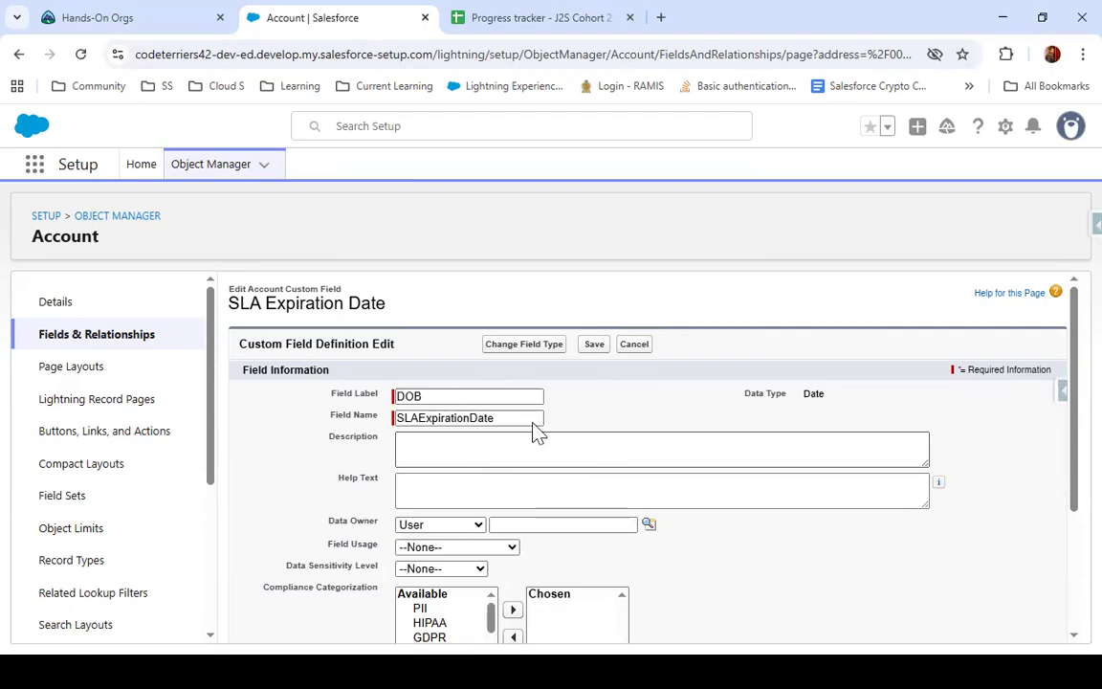
scroll(617, 364, "down", 3)
scroll(618, 365, "up", 3)
left_click(595, 343)
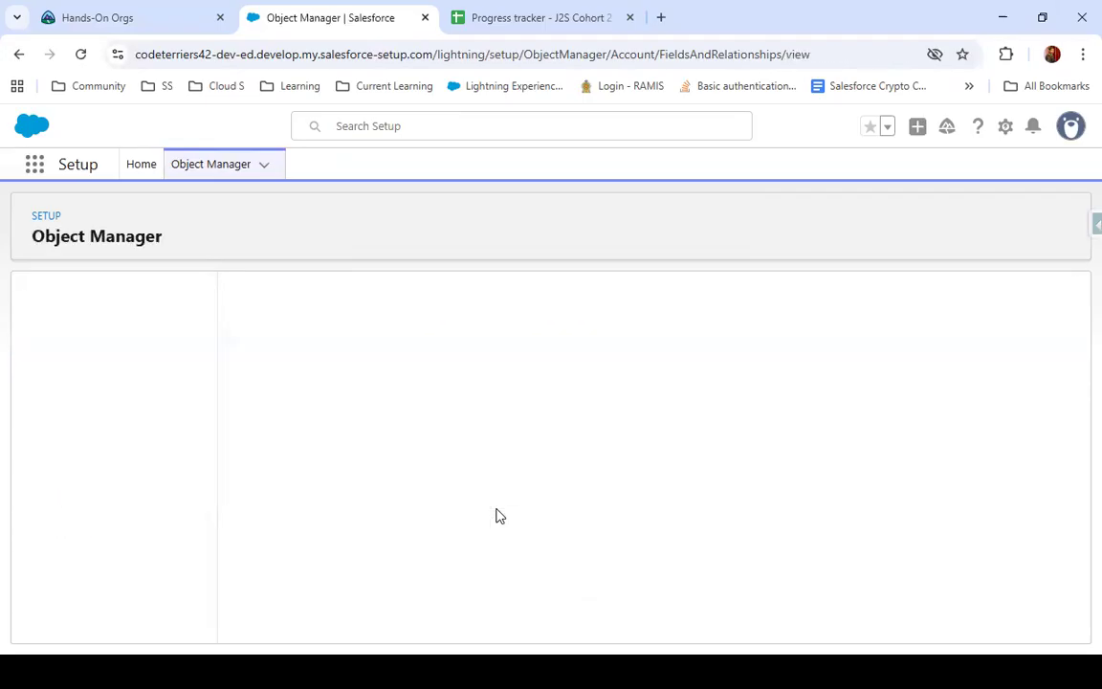
Start a new custom field on the Account object with Formula as the data type
scroll(307, 504, "down", 3)
scroll(308, 500, "up", 3)
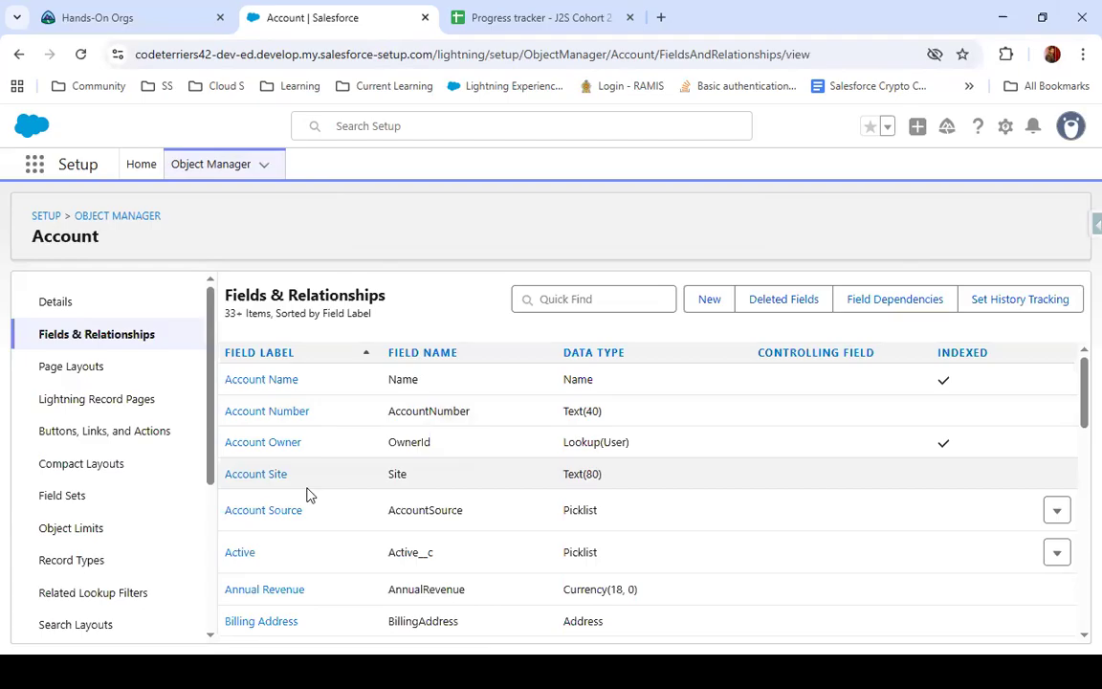
left_click(709, 301)
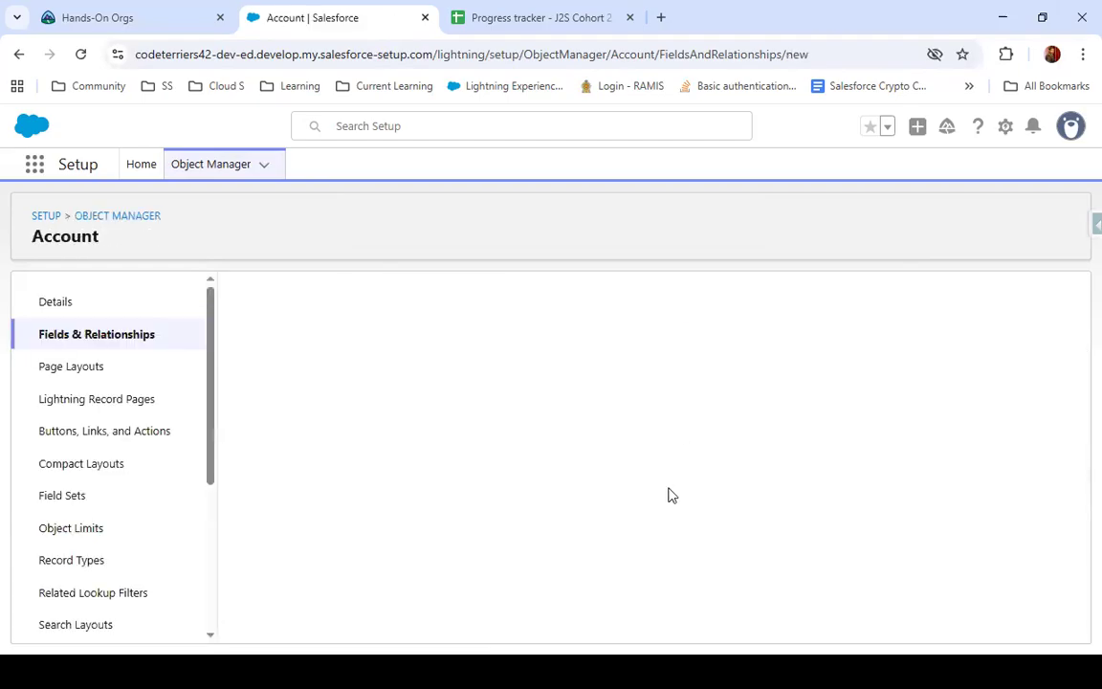
scroll(512, 489, "down", 3)
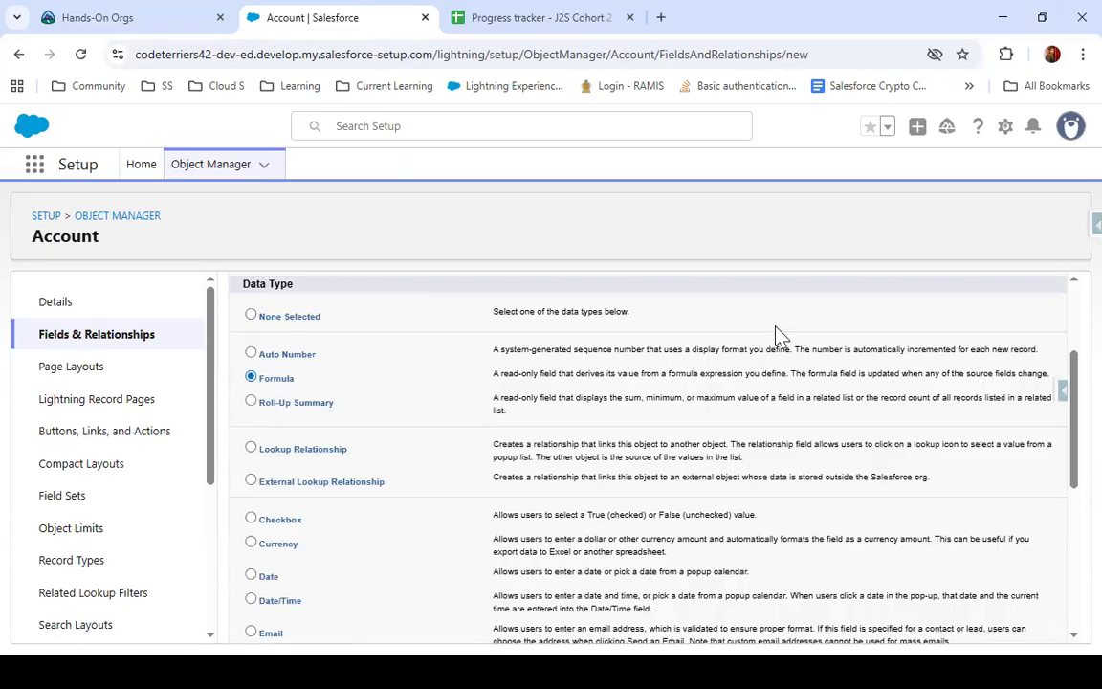
scroll(776, 335, "up", 2)
left_click(999, 384)
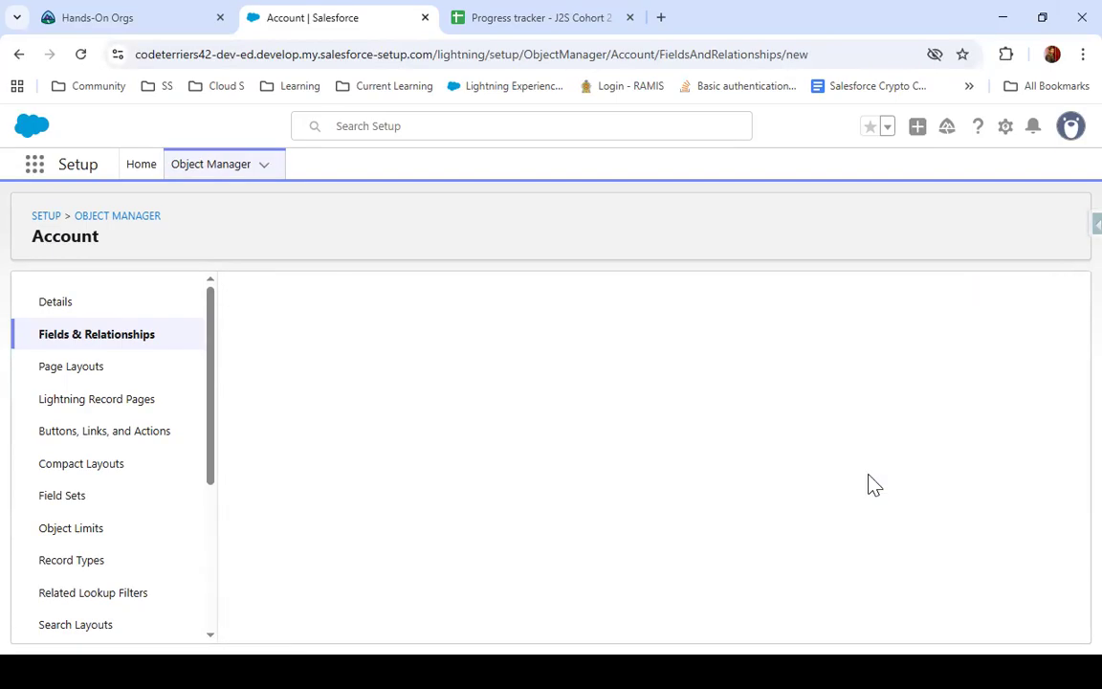
Label the new formula field Age, choose Date as its return type, and proceed to the formula entry
left_click(402, 419)
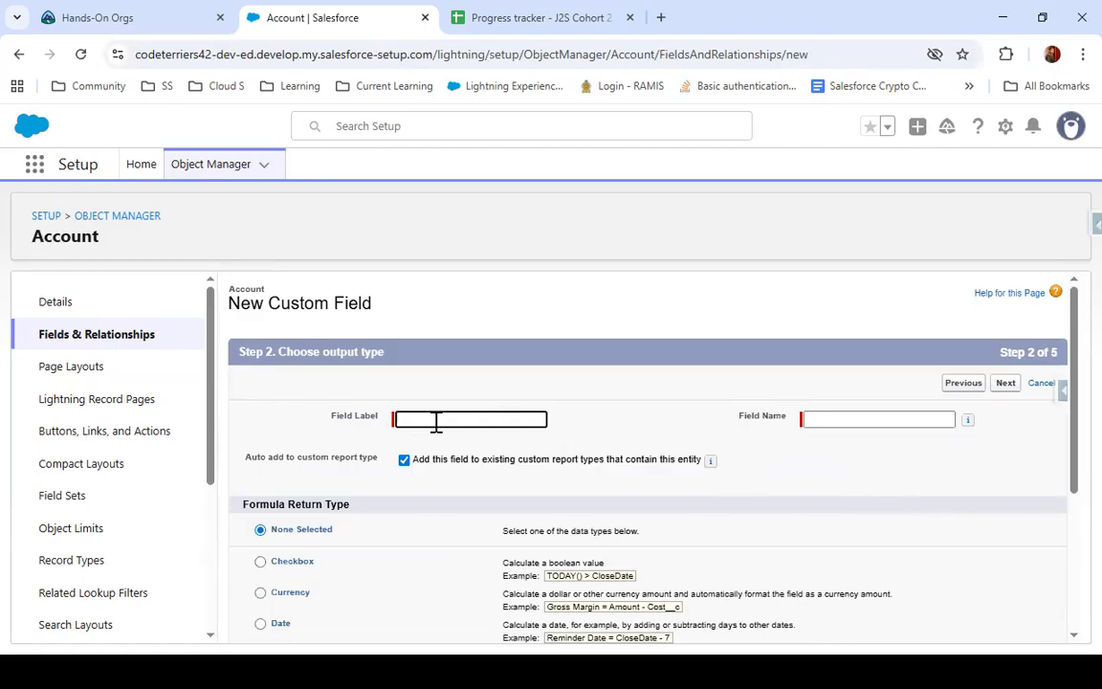
type("Age")
left_click(797, 441)
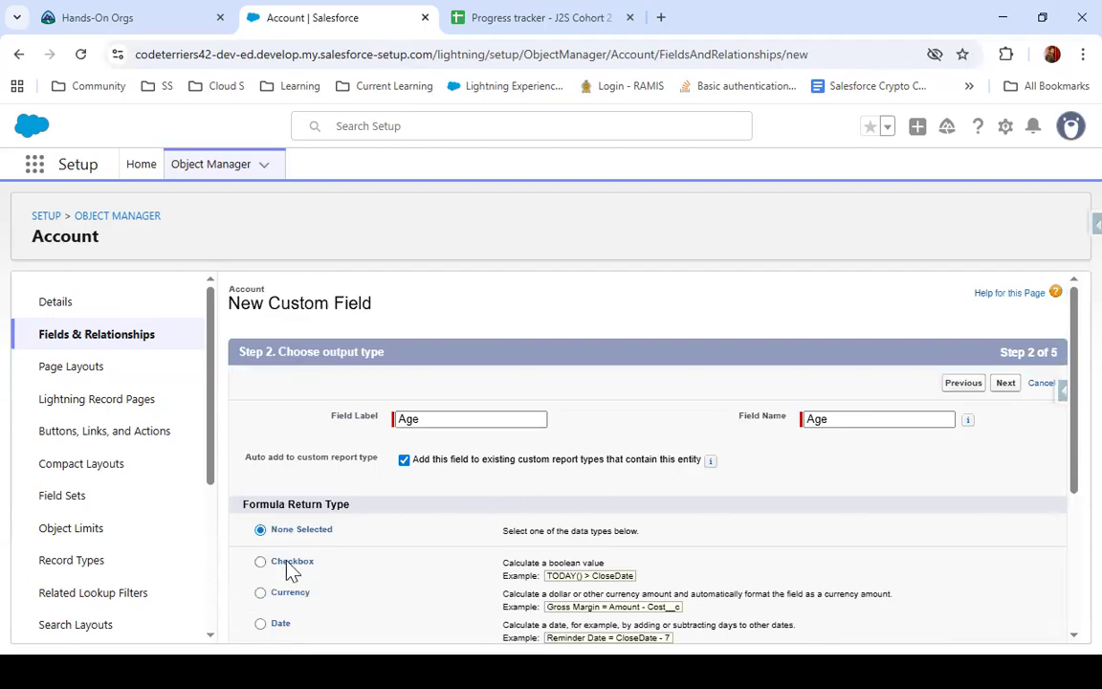
scroll(306, 555, "down", 2)
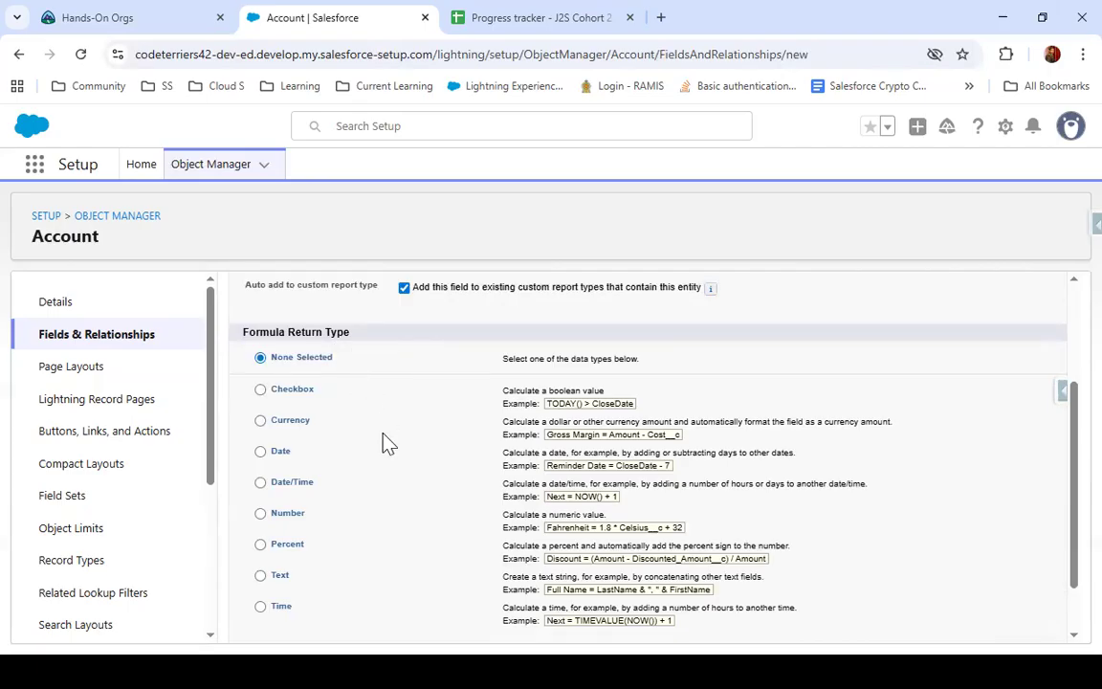
scroll(385, 440, "down", 1)
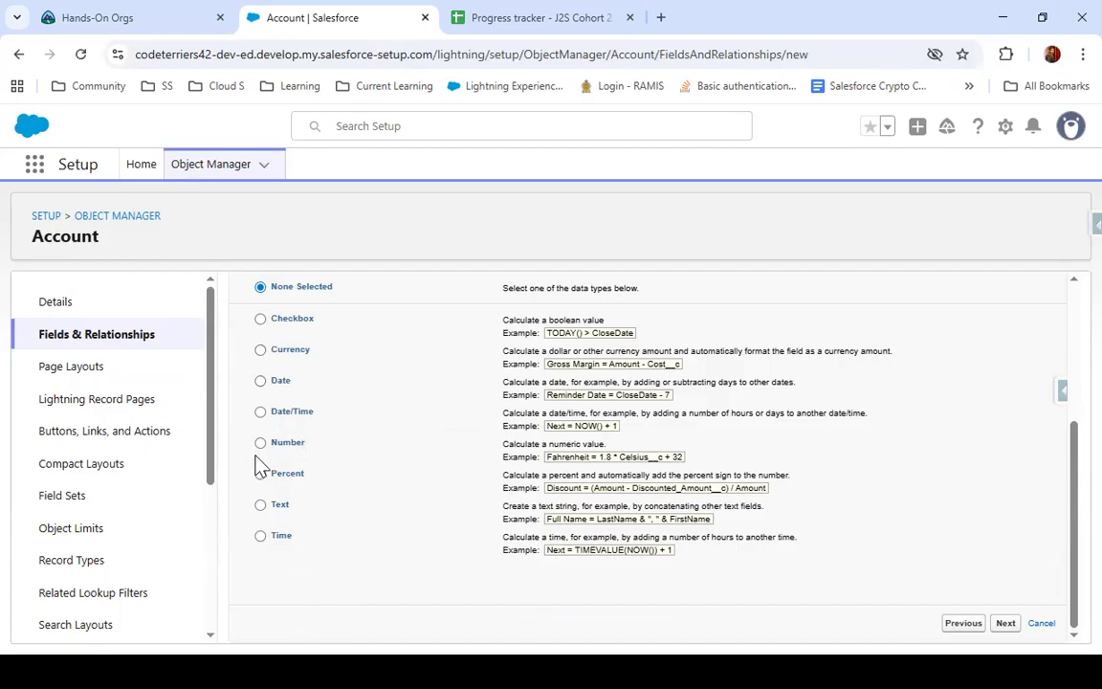
left_click(263, 381)
left_click(1005, 622)
Switch the Age field's formula editor from the simple to the advanced formula mode
scroll(639, 575, "down", 2)
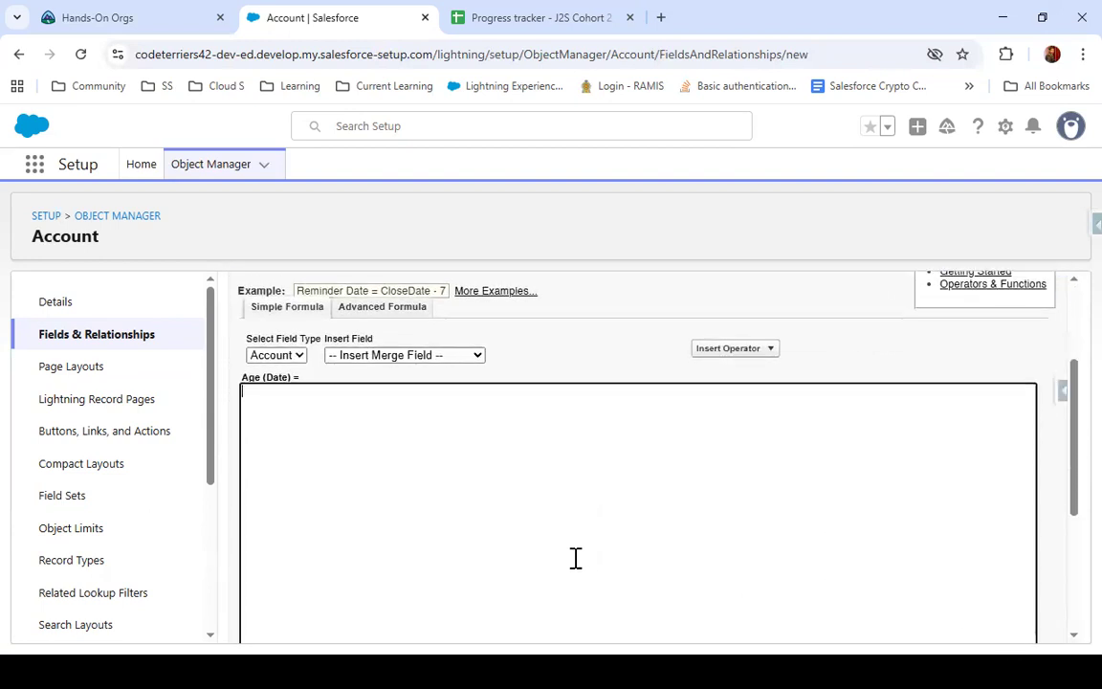
left_click(364, 444)
left_click(384, 452)
left_click(732, 352)
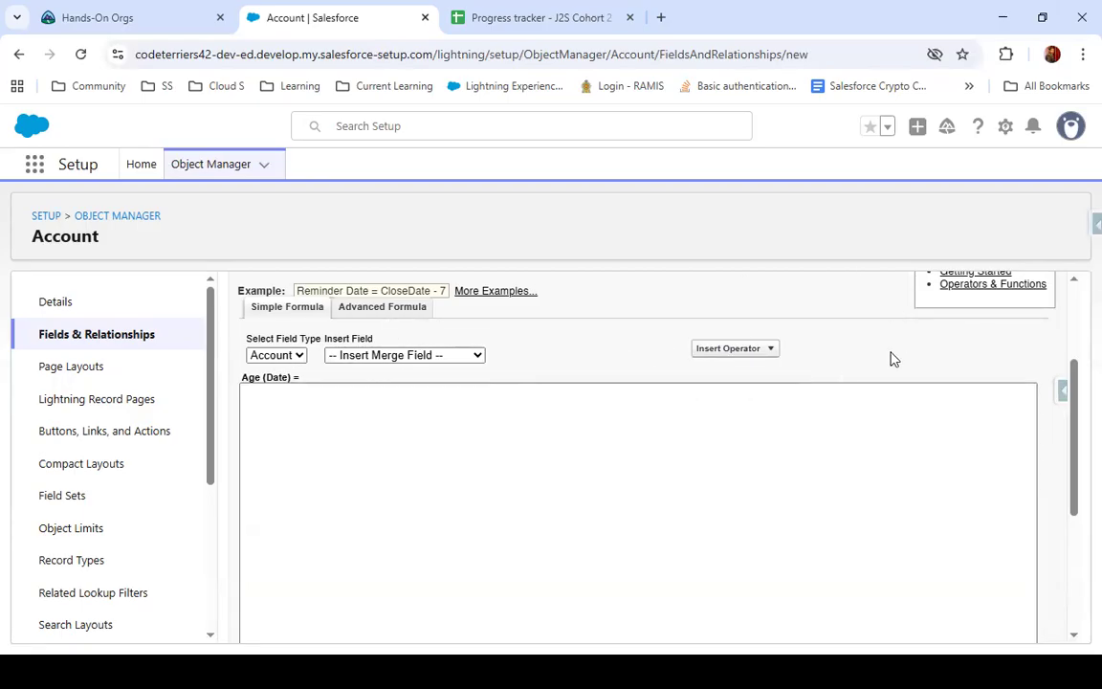
scroll(841, 379, "down", 3)
scroll(844, 374, "up", 5)
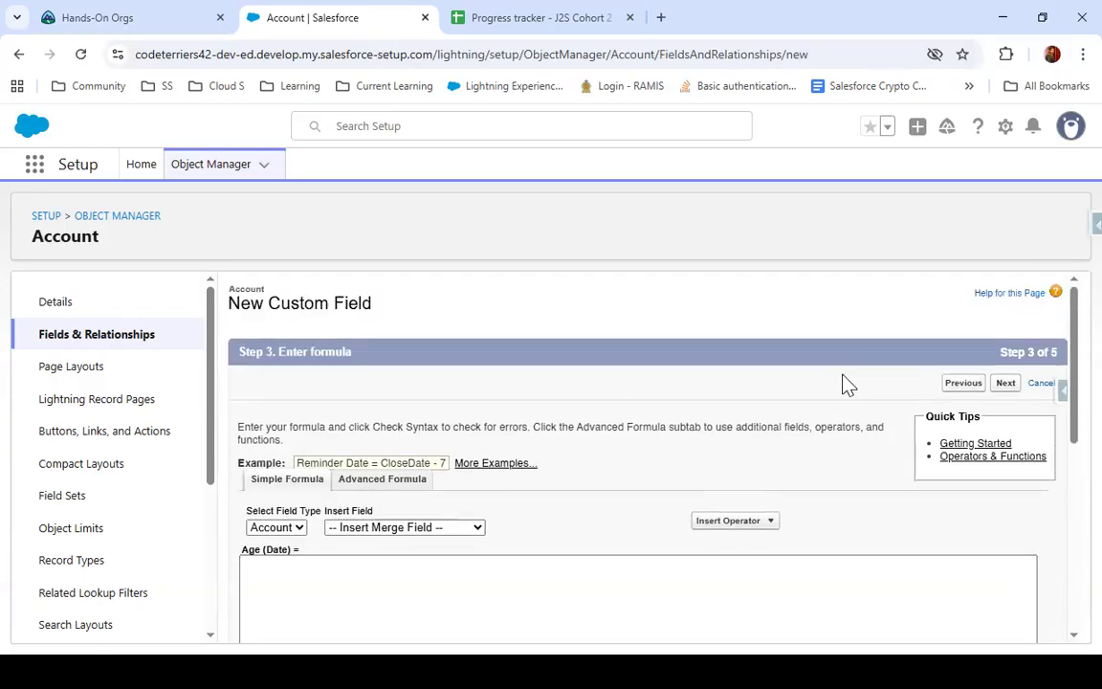
scroll(846, 383, "down", 1)
left_click(448, 466)
left_click(448, 464)
left_click(389, 421)
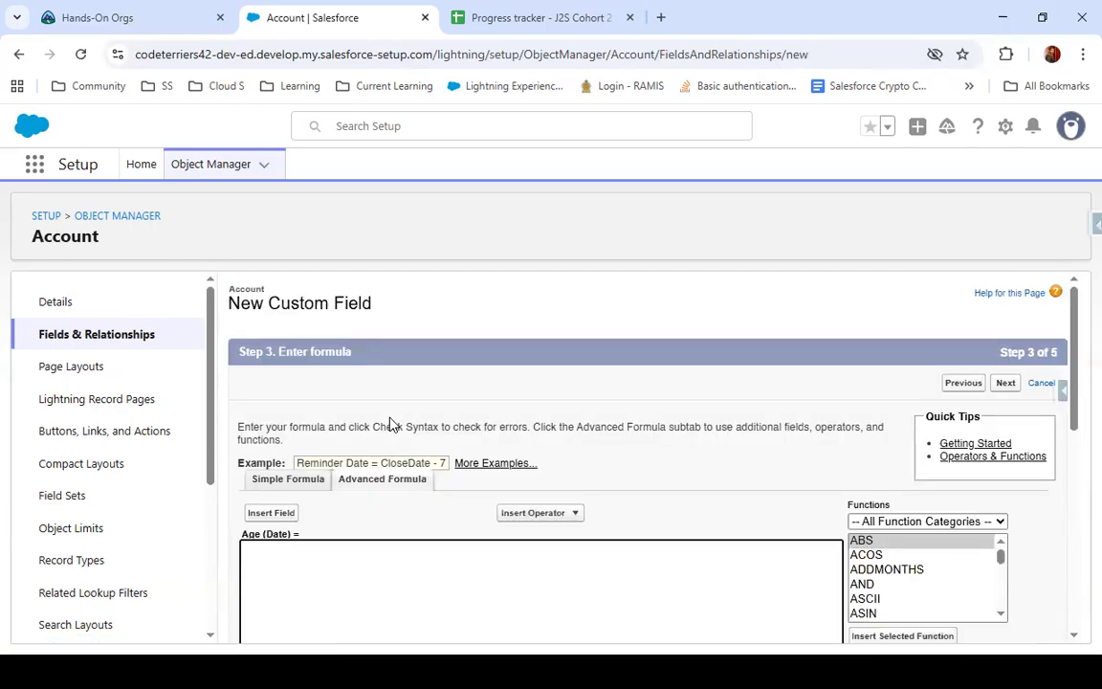
Browse the list of formula functions and view the description of TODAY
scroll(387, 488, "down", 3)
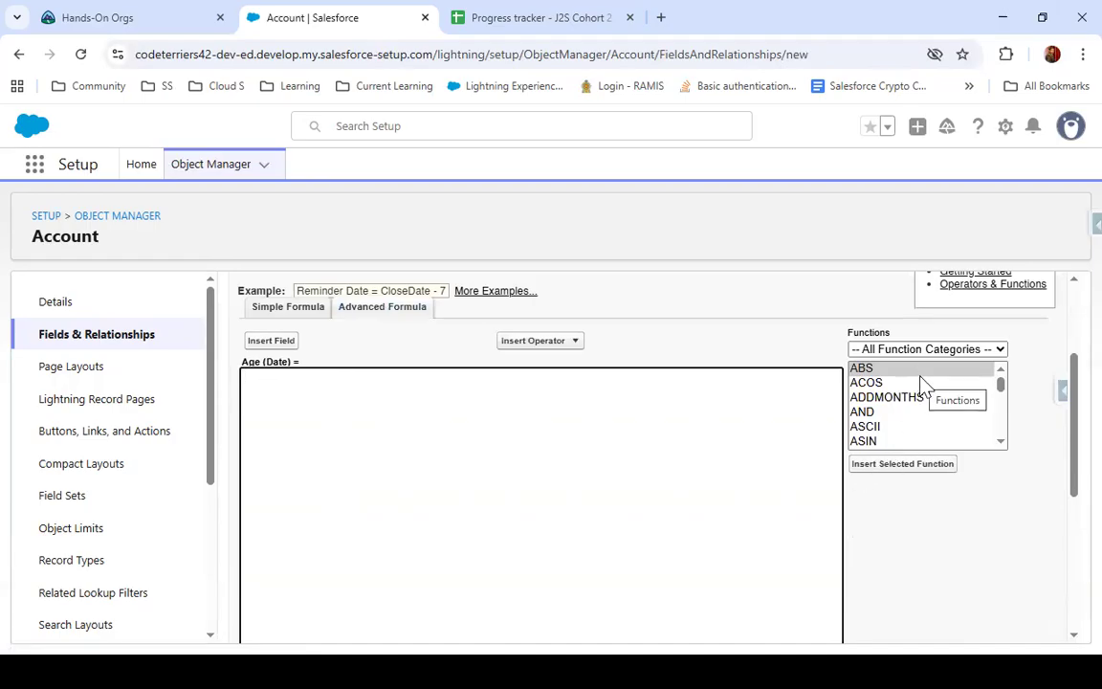
scroll(922, 384, "down", 2)
left_click_drag(1002, 388, 1001, 410)
scroll(950, 398, "down", 11)
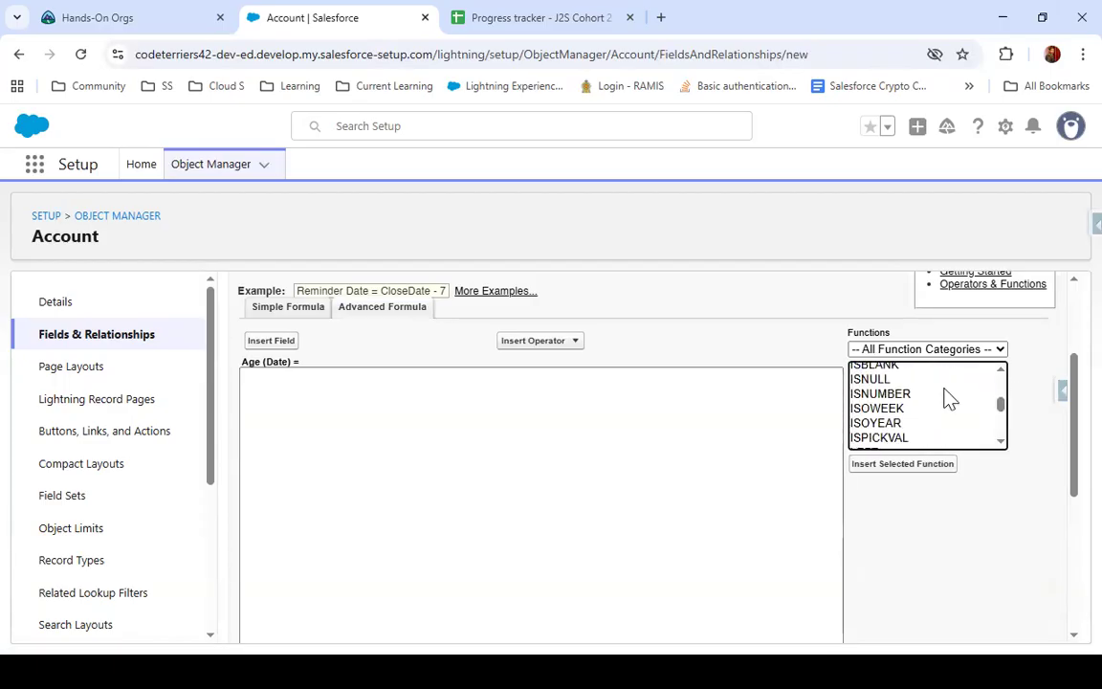
scroll(950, 399, "down", 9)
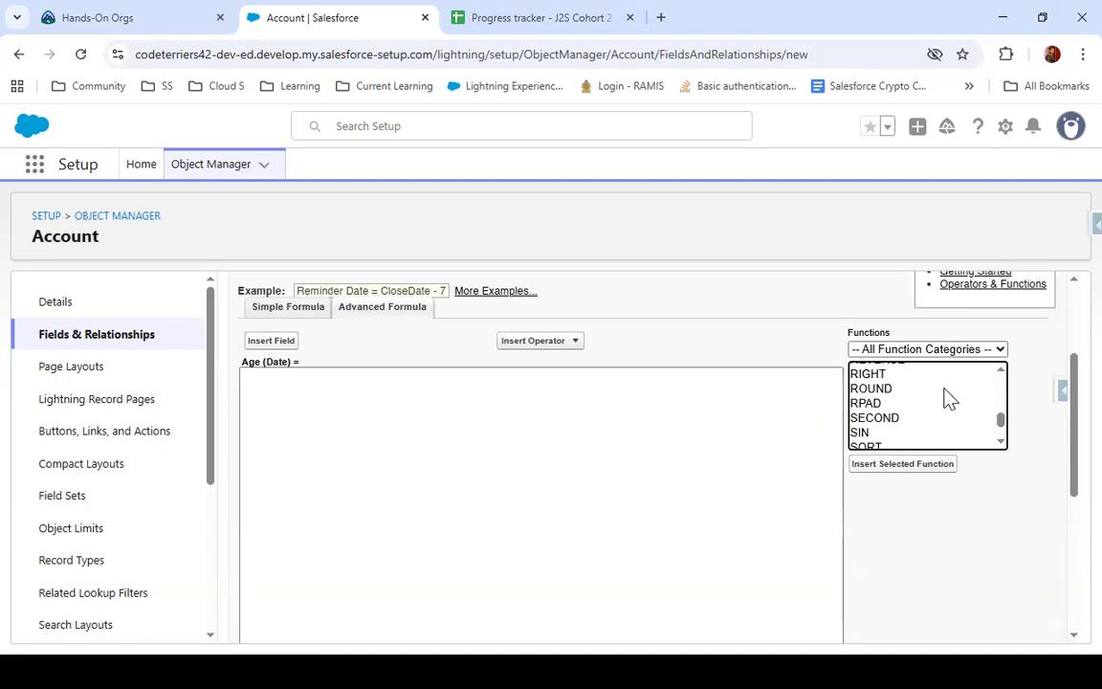
scroll(950, 399, "up", 3)
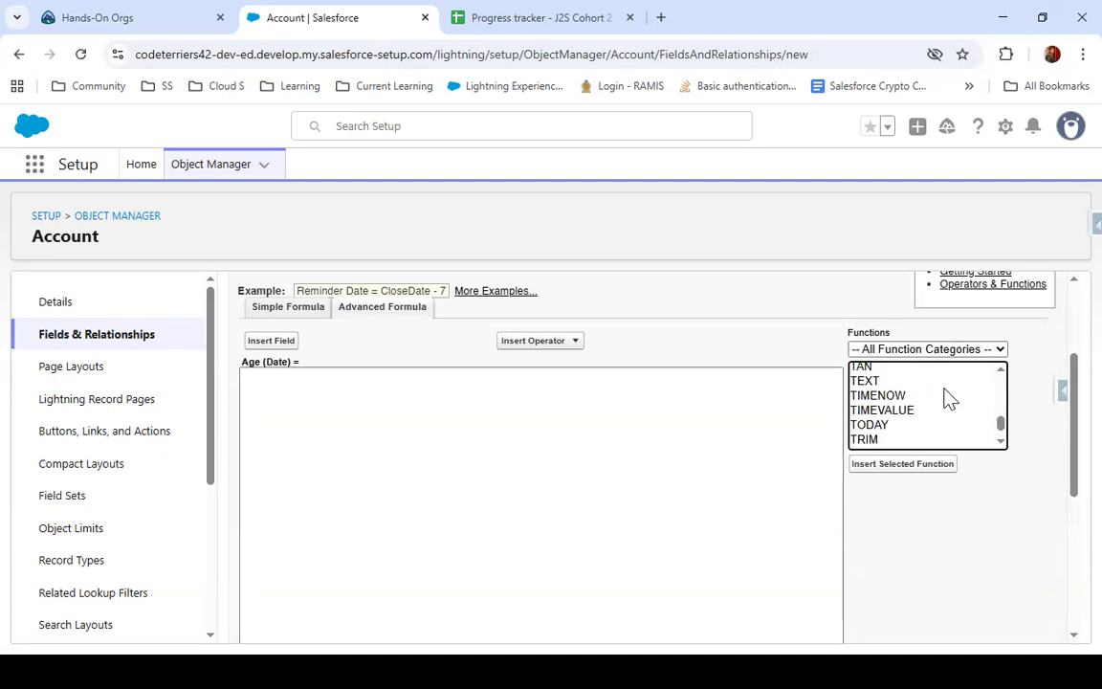
left_click(909, 425)
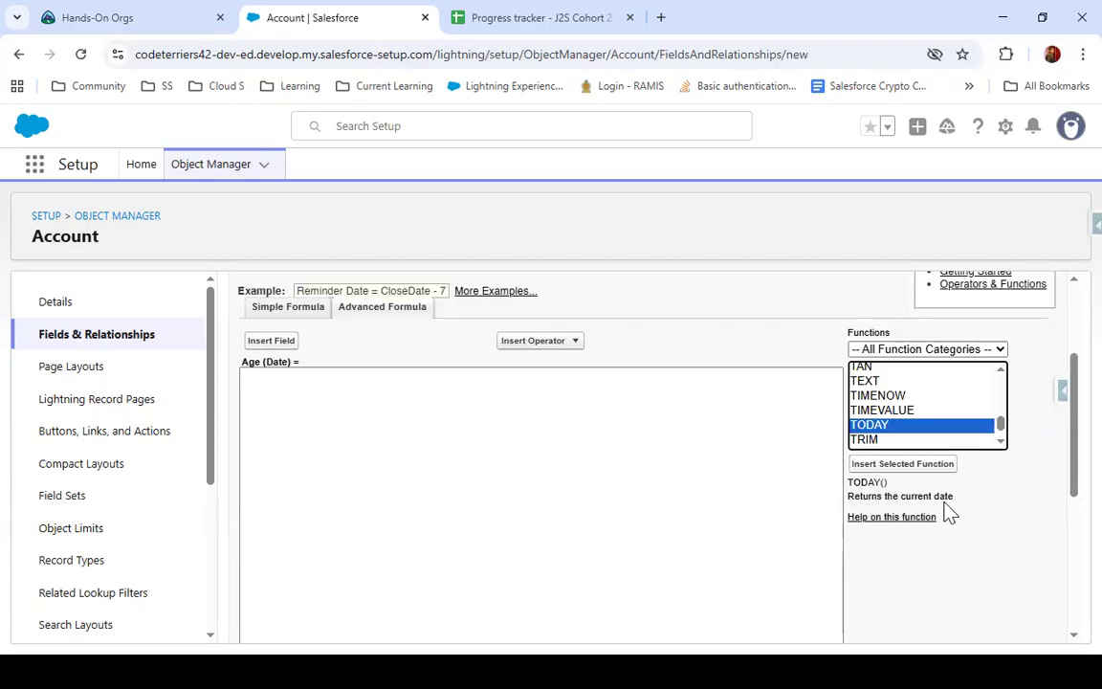
scroll(944, 386, "up", 15)
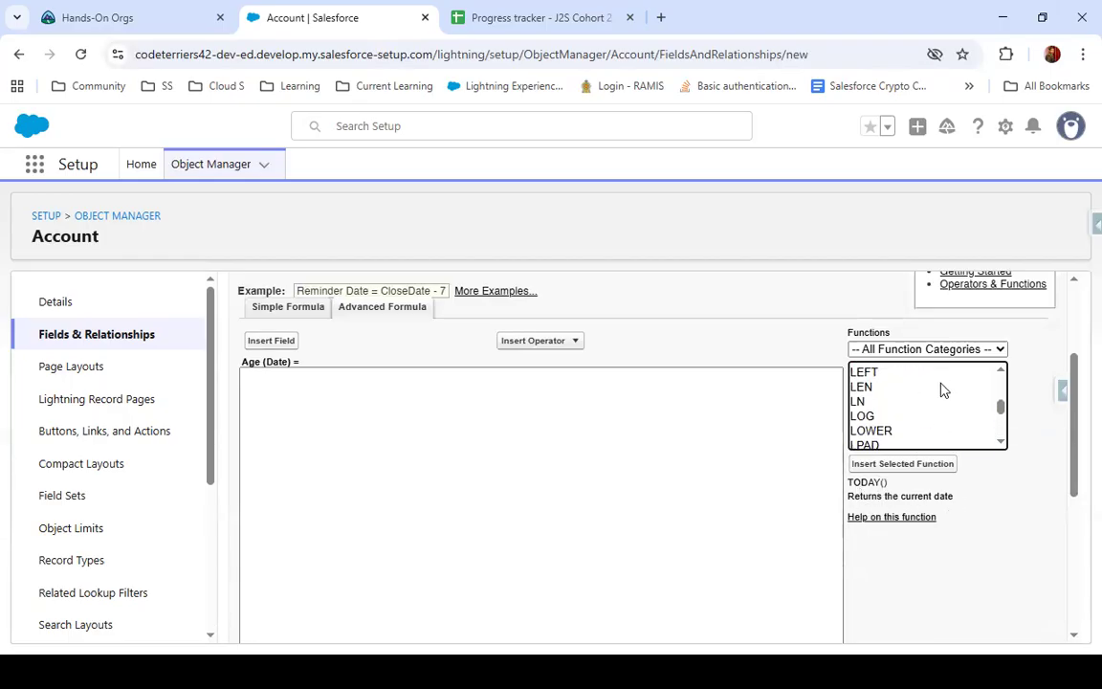
scroll(918, 382, "up", 2)
scroll(914, 388, "down", 2)
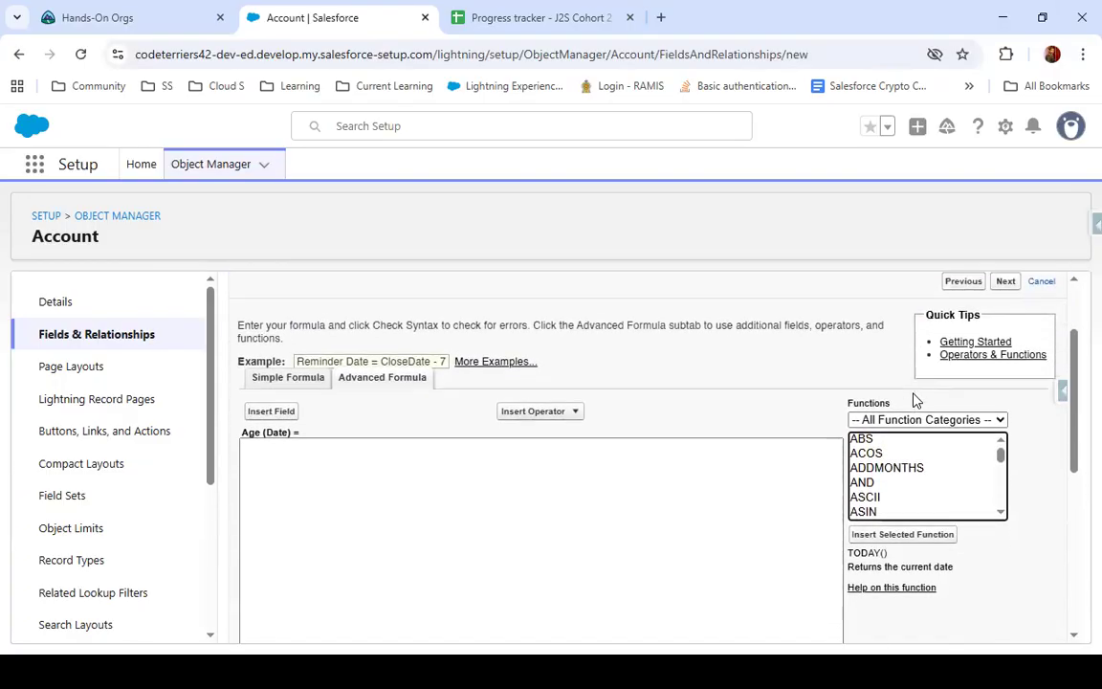
Examine the syntax and descriptions of the ABS, ACOS and ADDMONTHS functions, and look through the rest of the function list
left_click(901, 372)
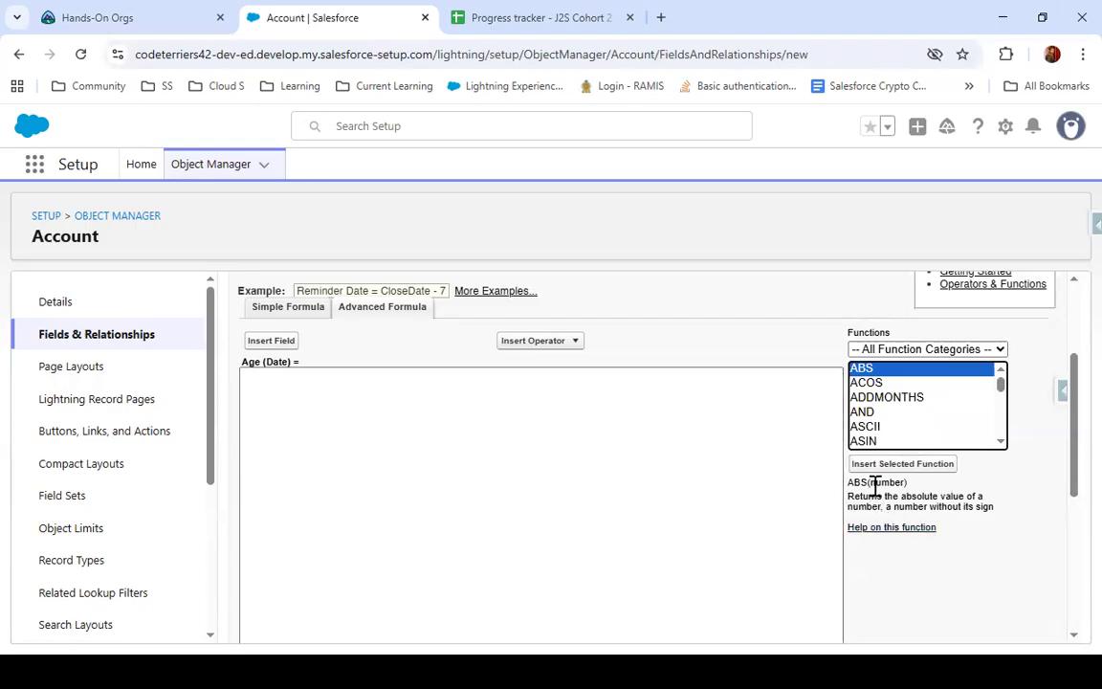
left_click_drag(874, 482, 901, 484)
triple_click(882, 482)
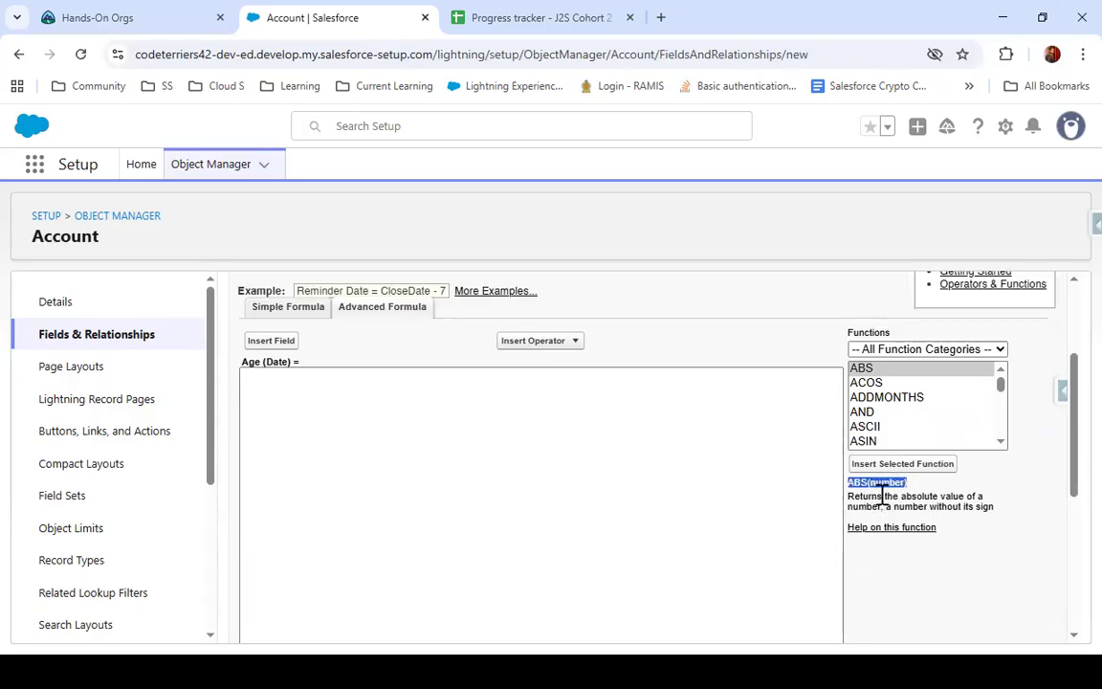
left_click_drag(856, 496, 987, 507)
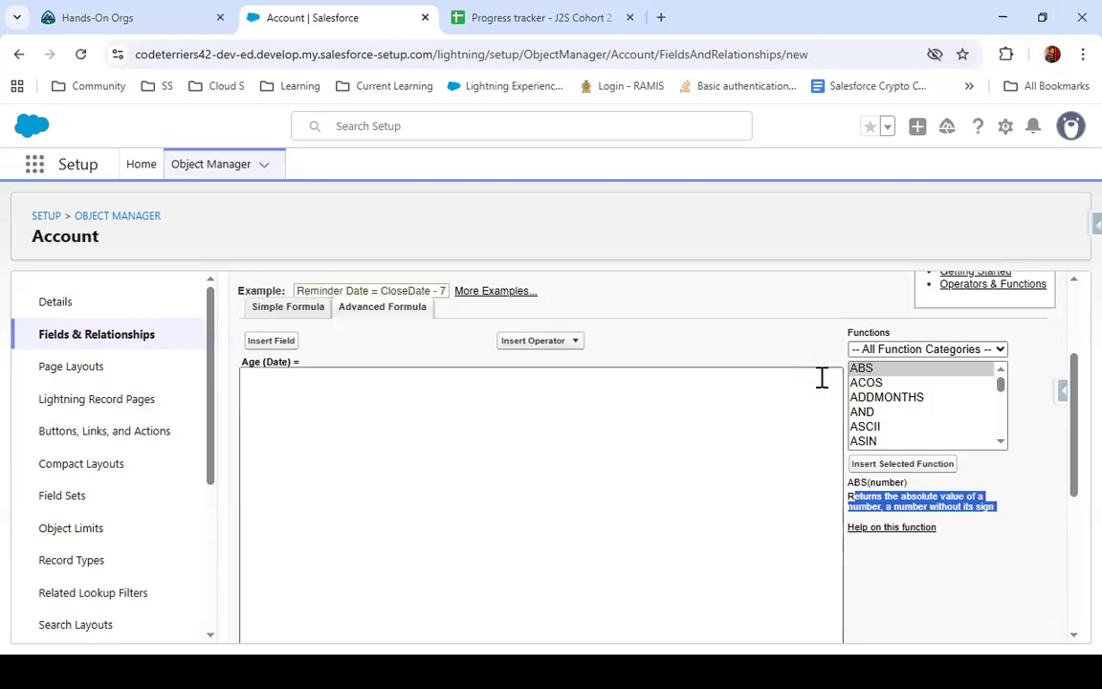
left_click(918, 382)
left_click(918, 397)
scroll(920, 402, "down", 4)
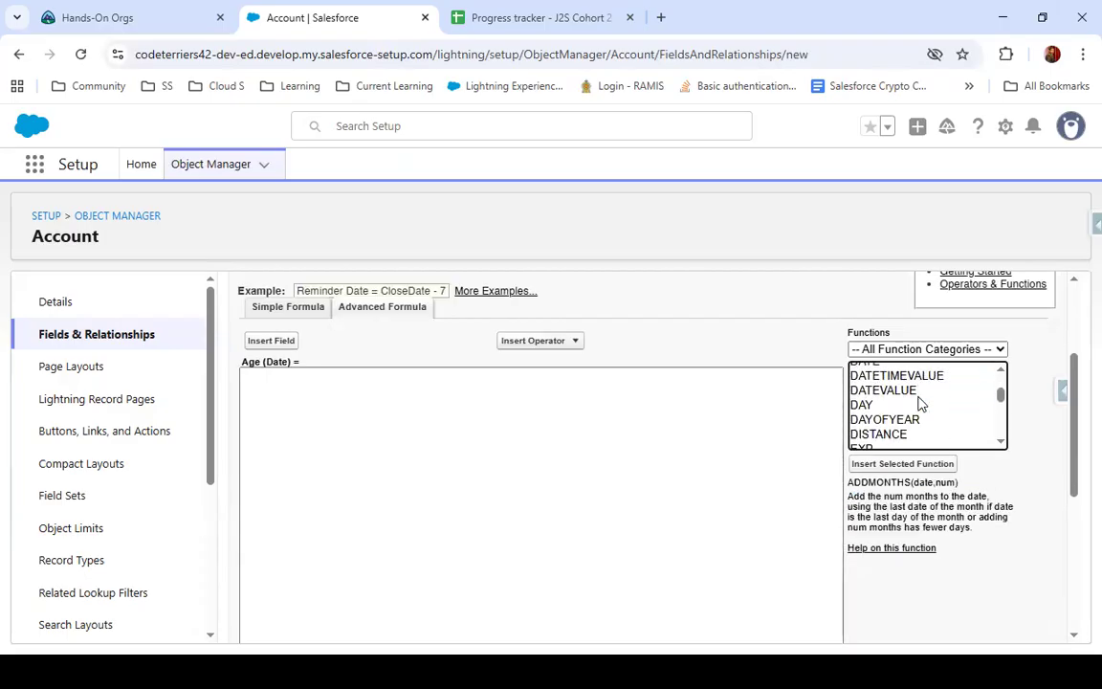
scroll(919, 403, "down", 8)
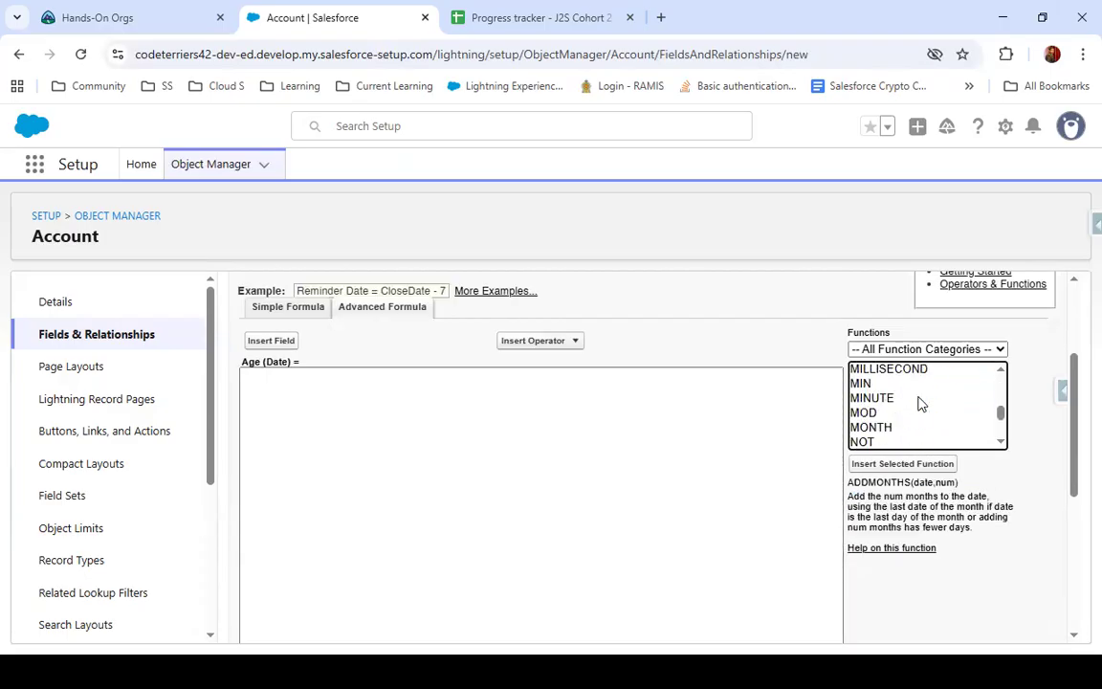
scroll(920, 402, "down", 3)
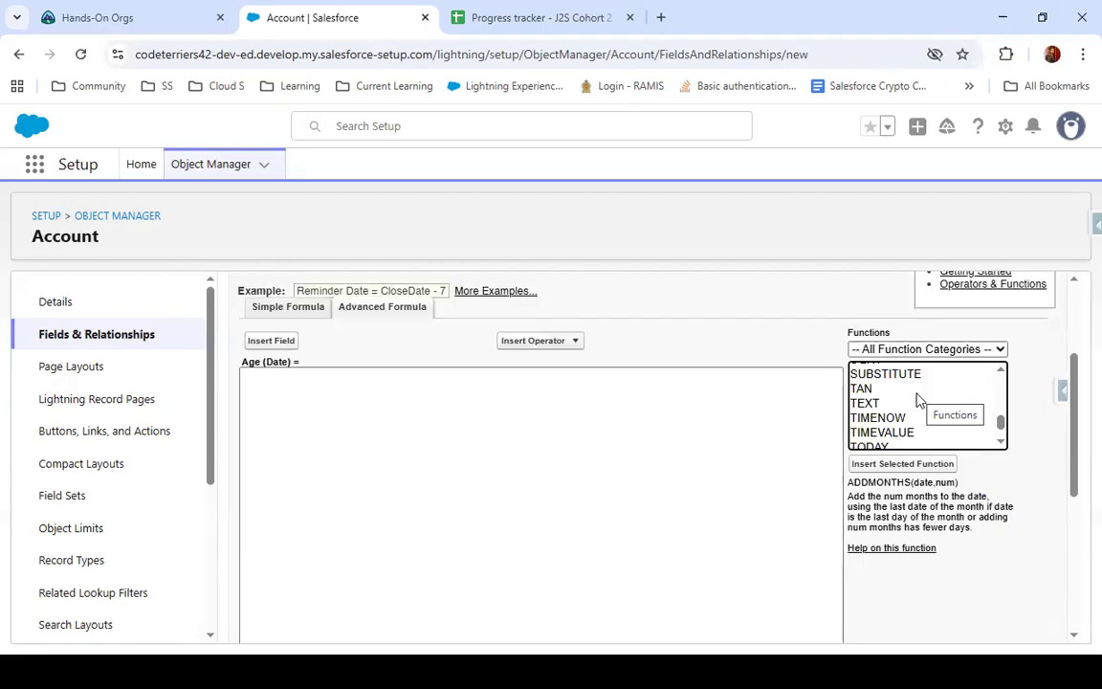
Start the Age formula with the TODAY() function followed by a minus operator
scroll(916, 400, "down", 2)
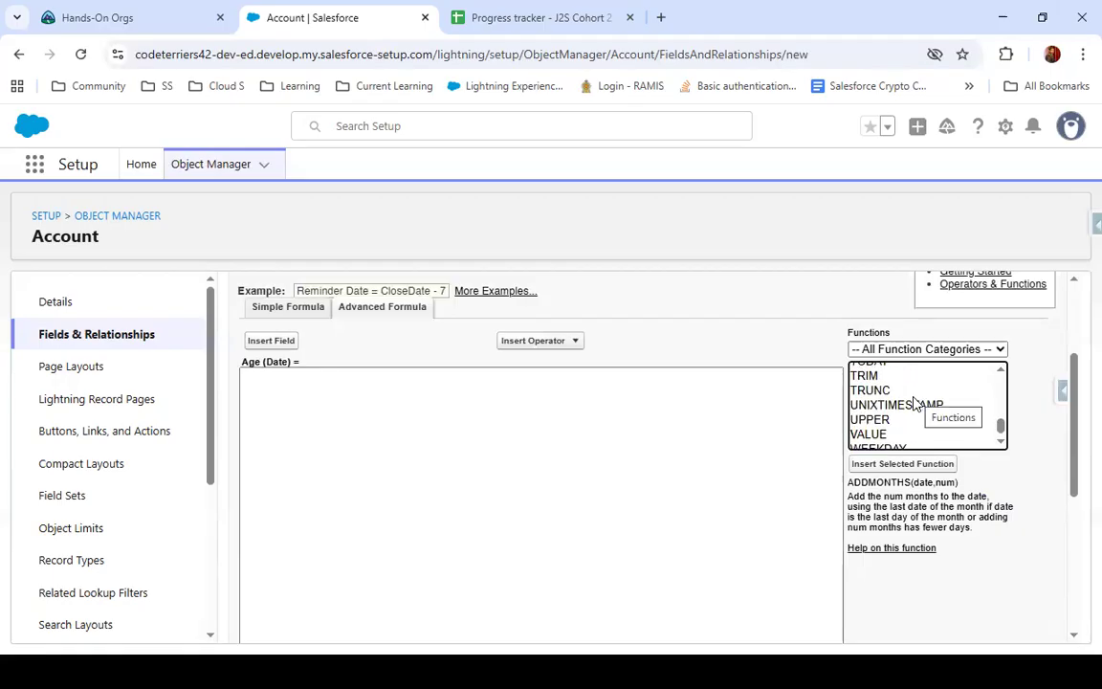
scroll(914, 402, "down", 1)
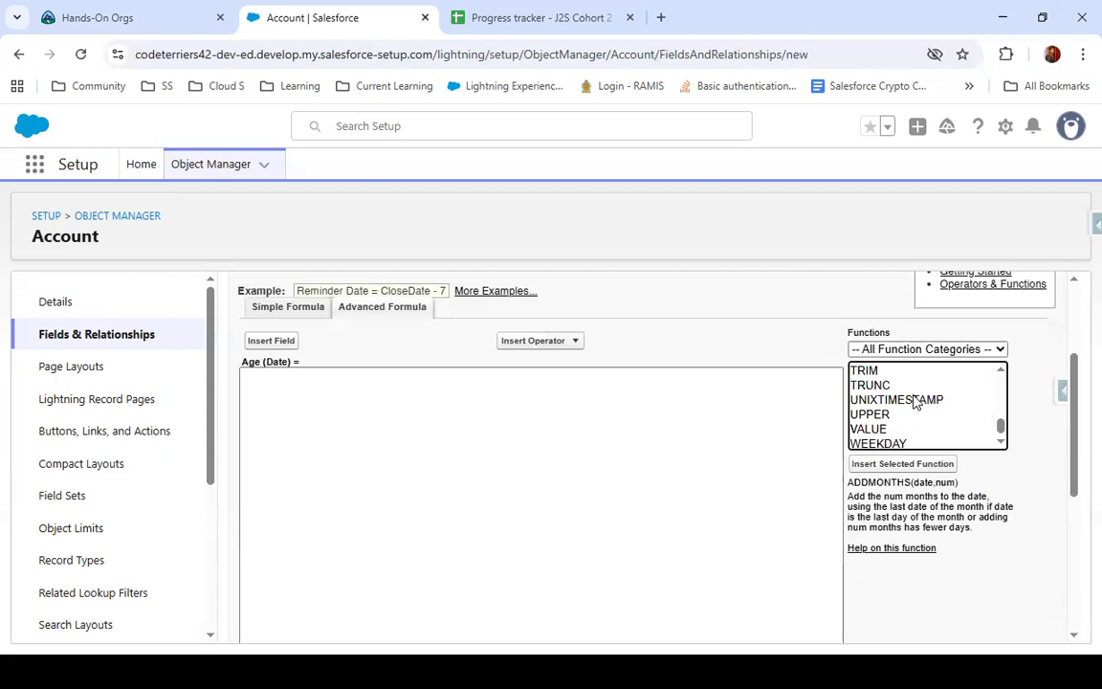
scroll(914, 402, "down", 1)
scroll(915, 400, "up", 3)
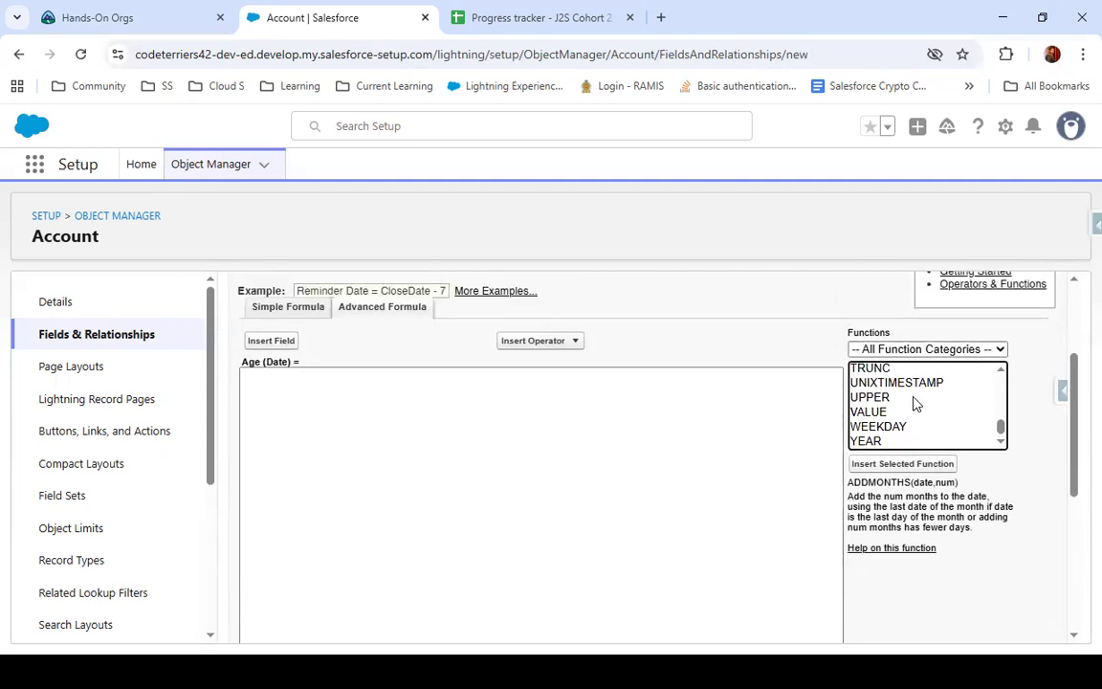
left_click(899, 424)
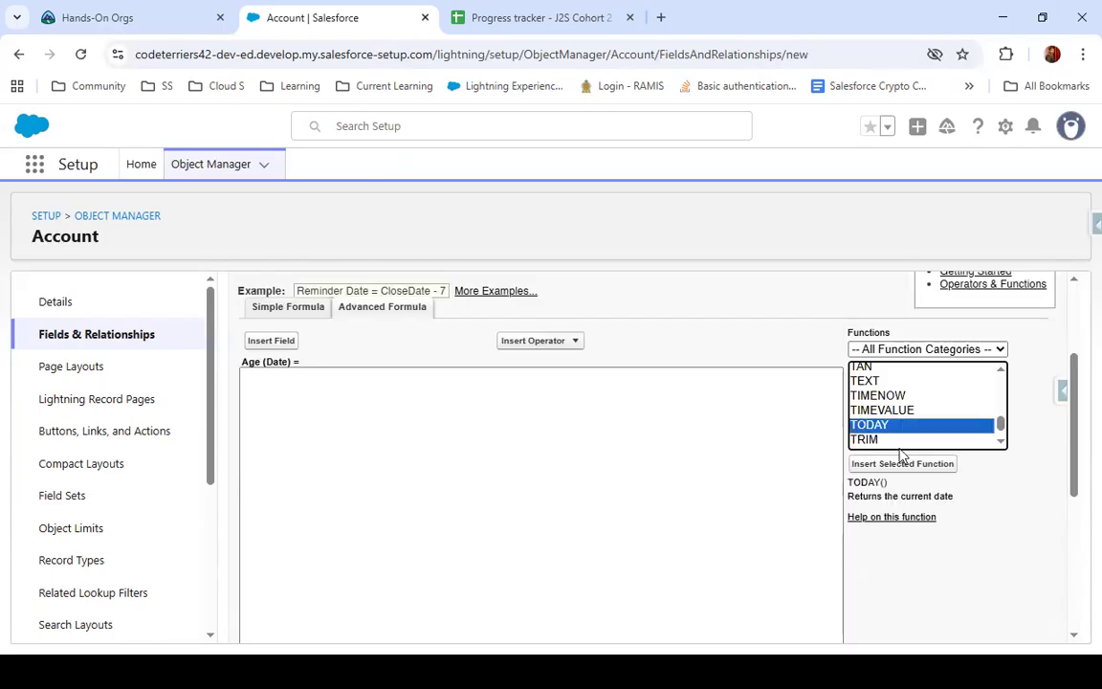
left_click(889, 465)
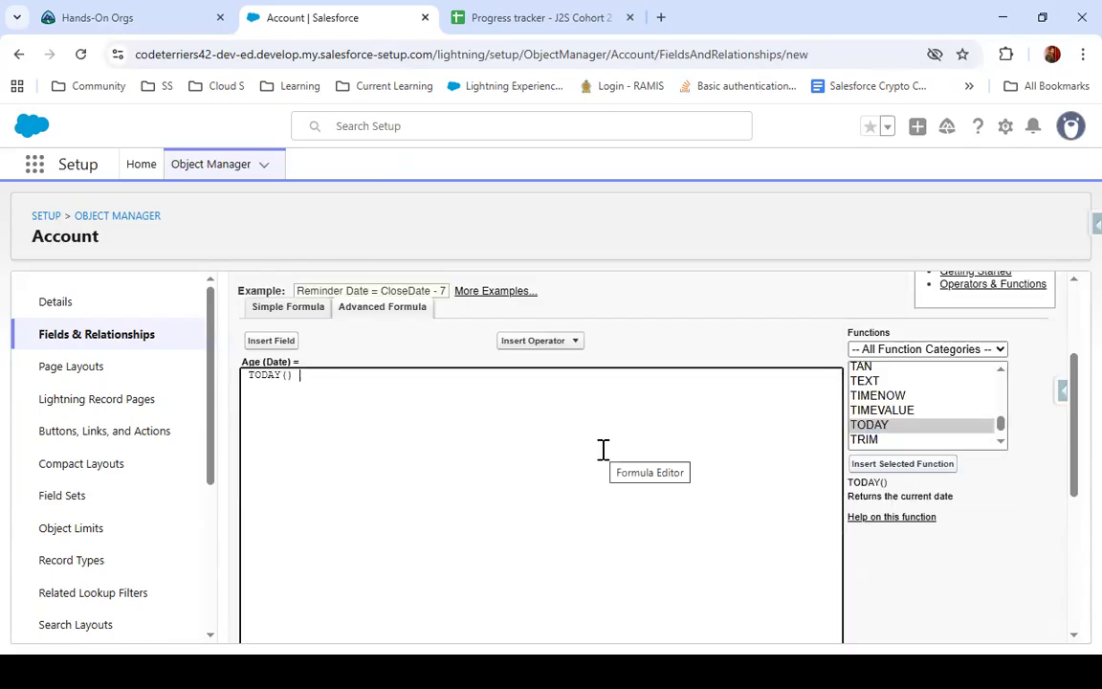
type("-")
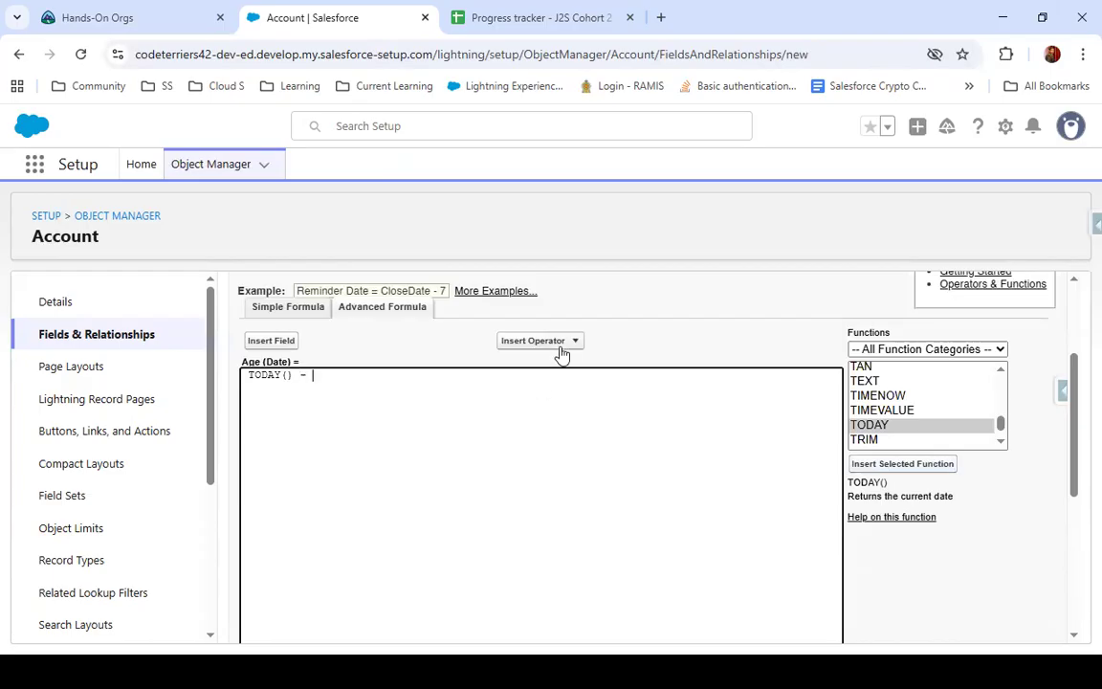
Insert the Account object's DOB field after the minus operator in the Age formula
left_click(279, 345)
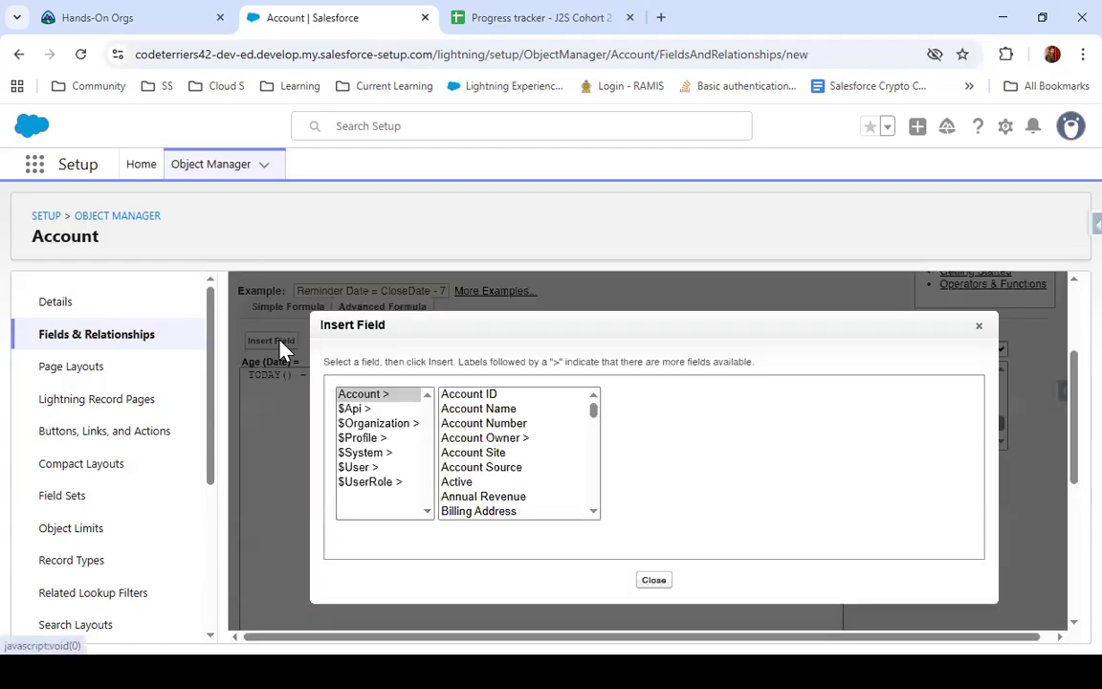
left_click(375, 401)
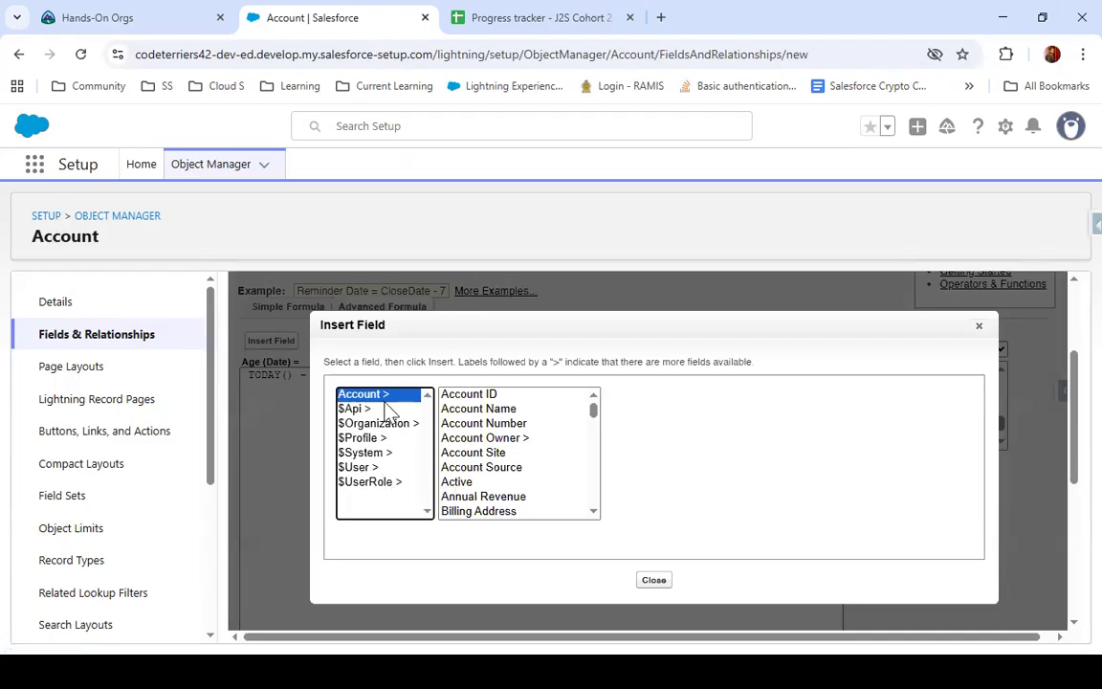
scroll(512, 447, "down", 7)
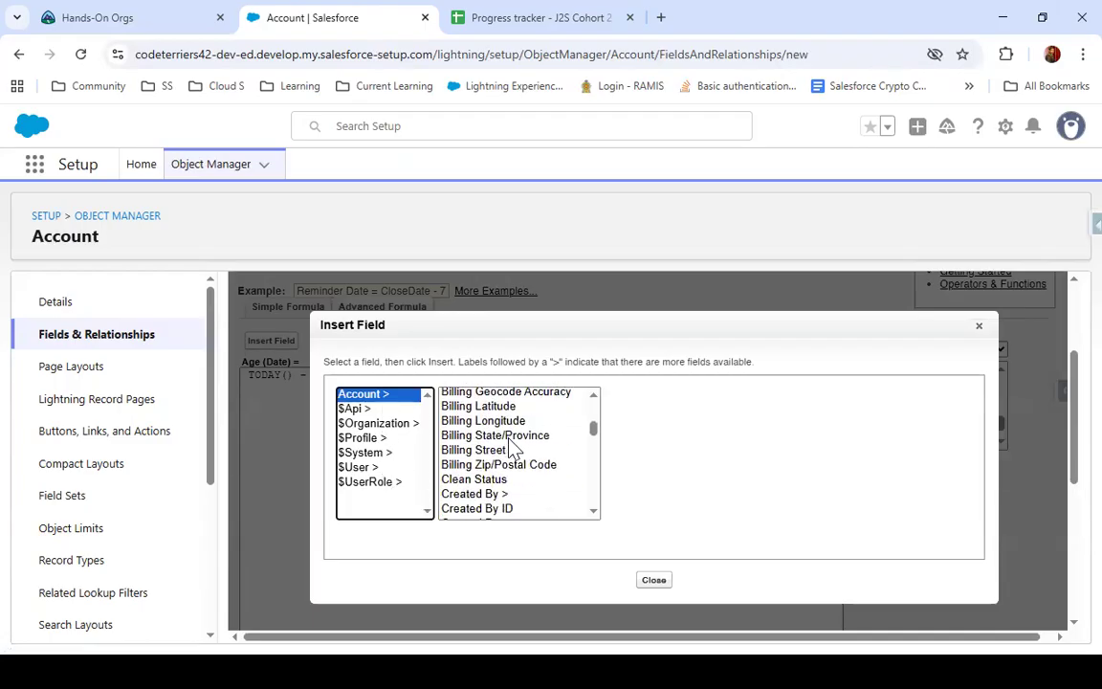
scroll(511, 448, "down", 10)
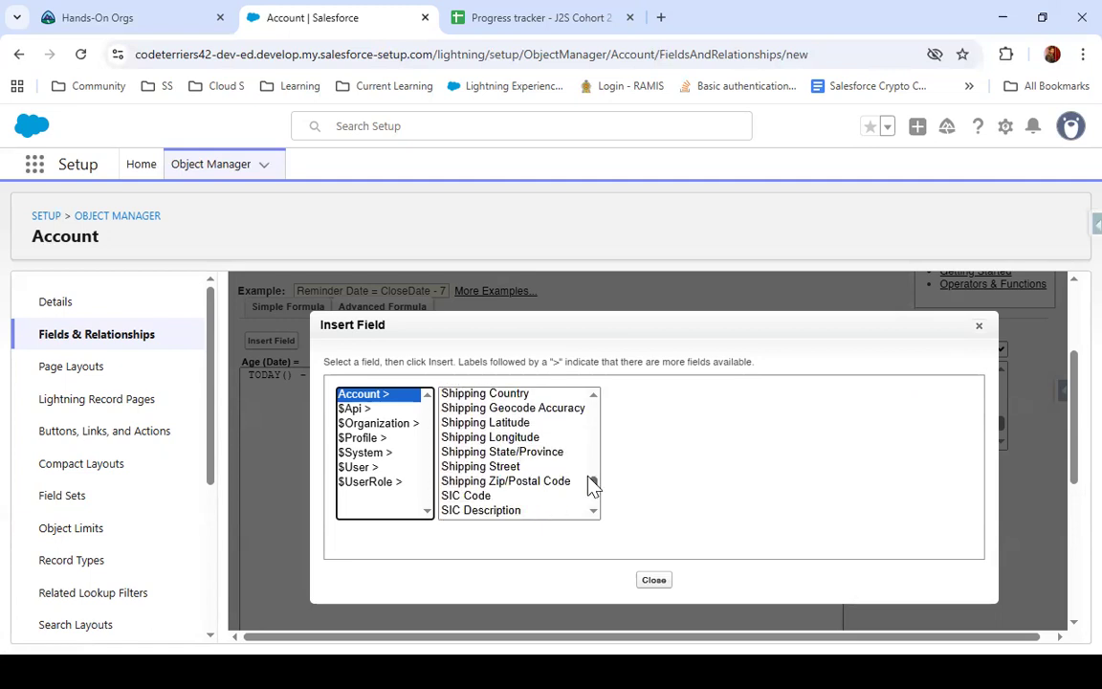
scroll(536, 500, "down", 2)
scroll(537, 500, "up", 2)
scroll(537, 500, "down", 2)
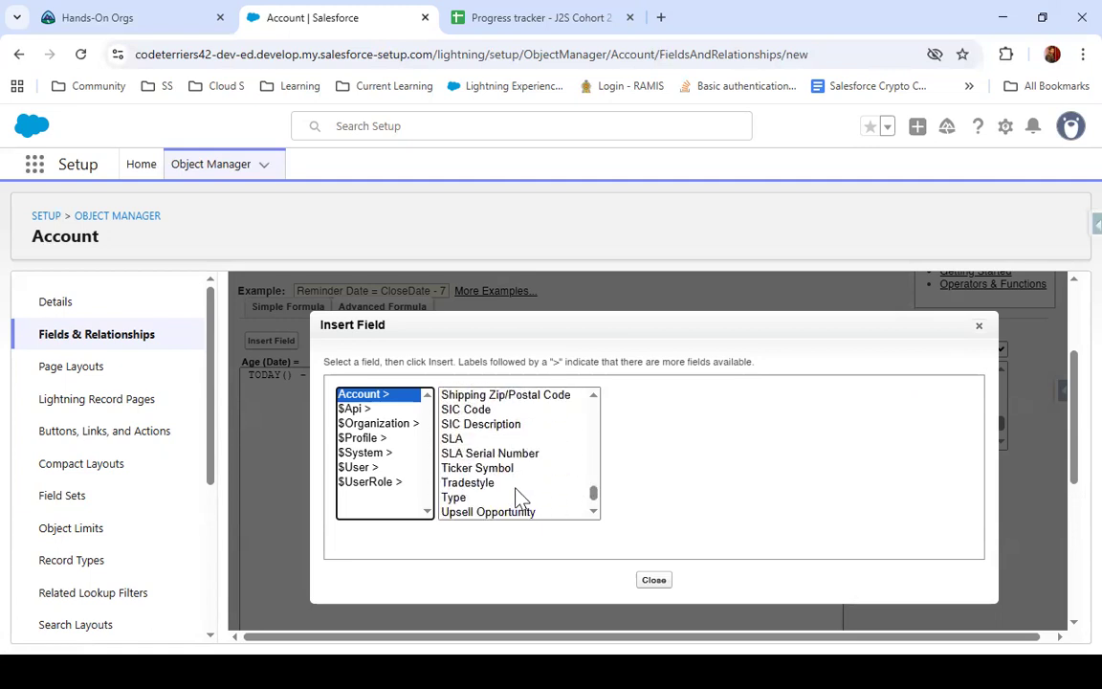
left_click(512, 454)
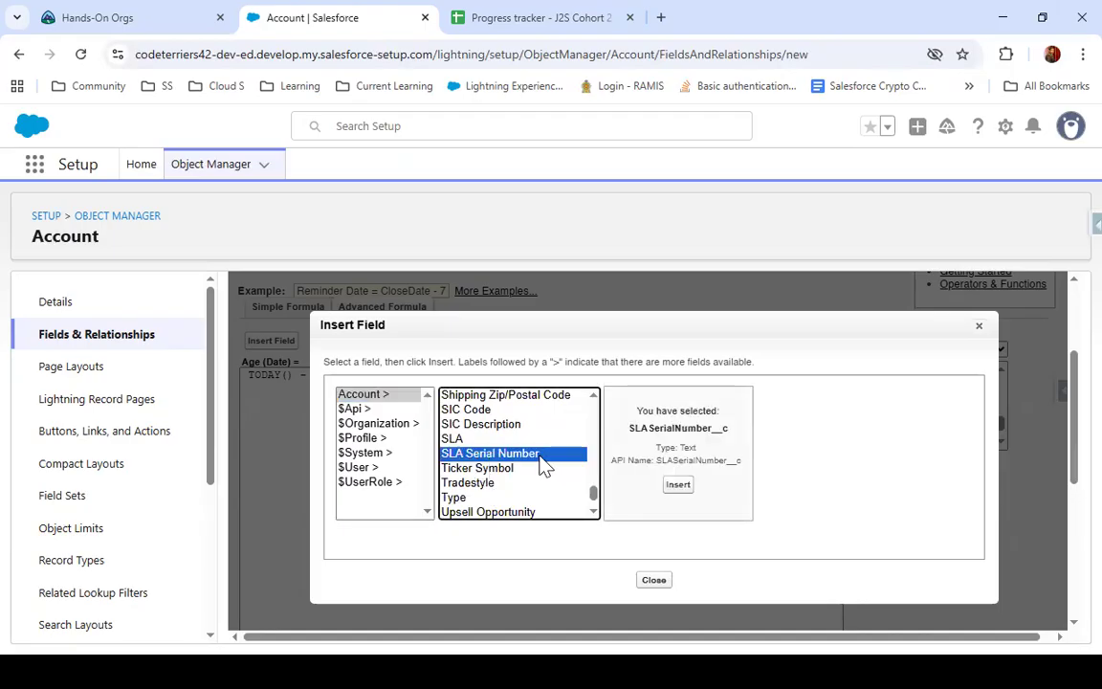
left_click_drag(594, 501, 593, 451)
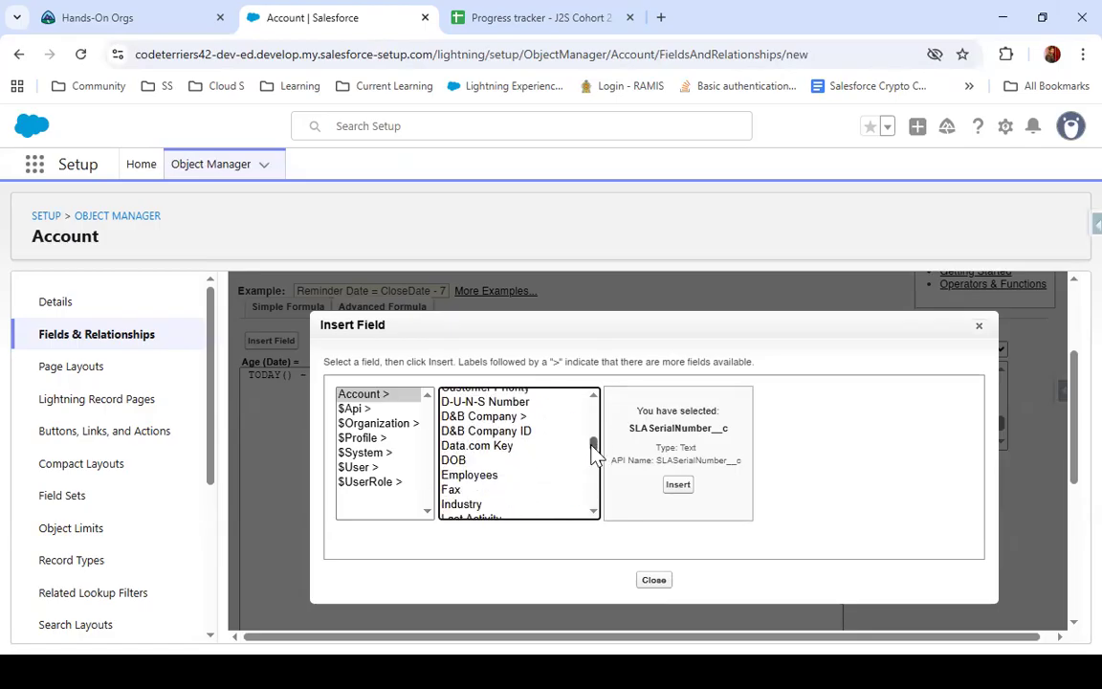
left_click(492, 463)
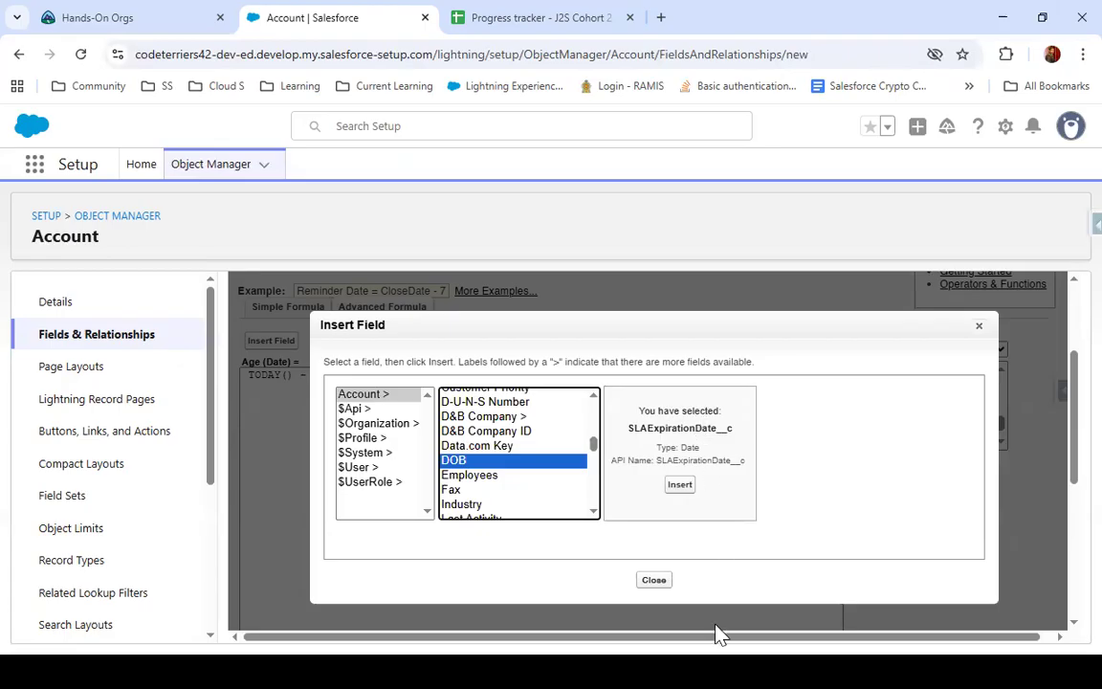
left_click(680, 487)
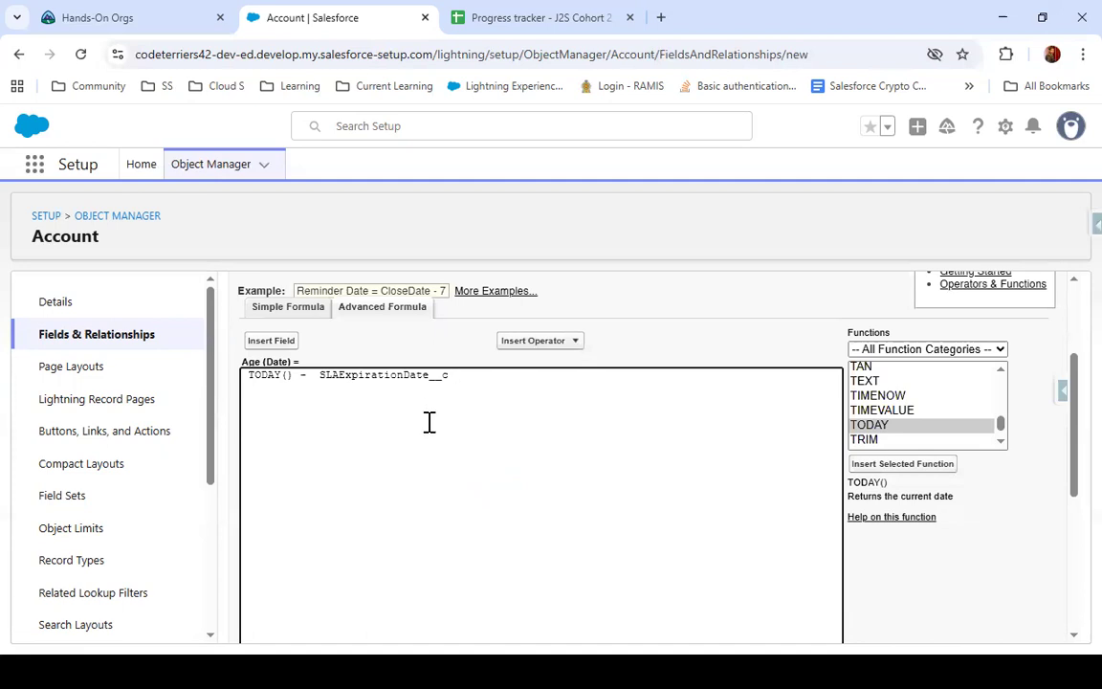
Check the syntax of the Age formula and read the validation result
scroll(428, 421, "down", 3)
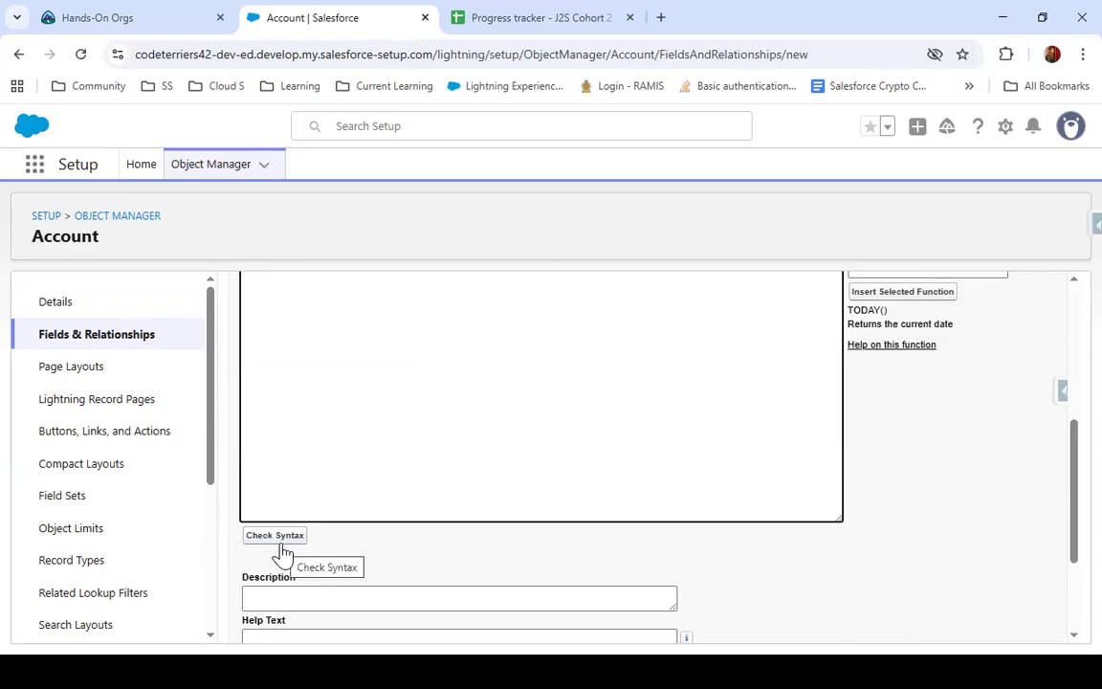
left_click(282, 546)
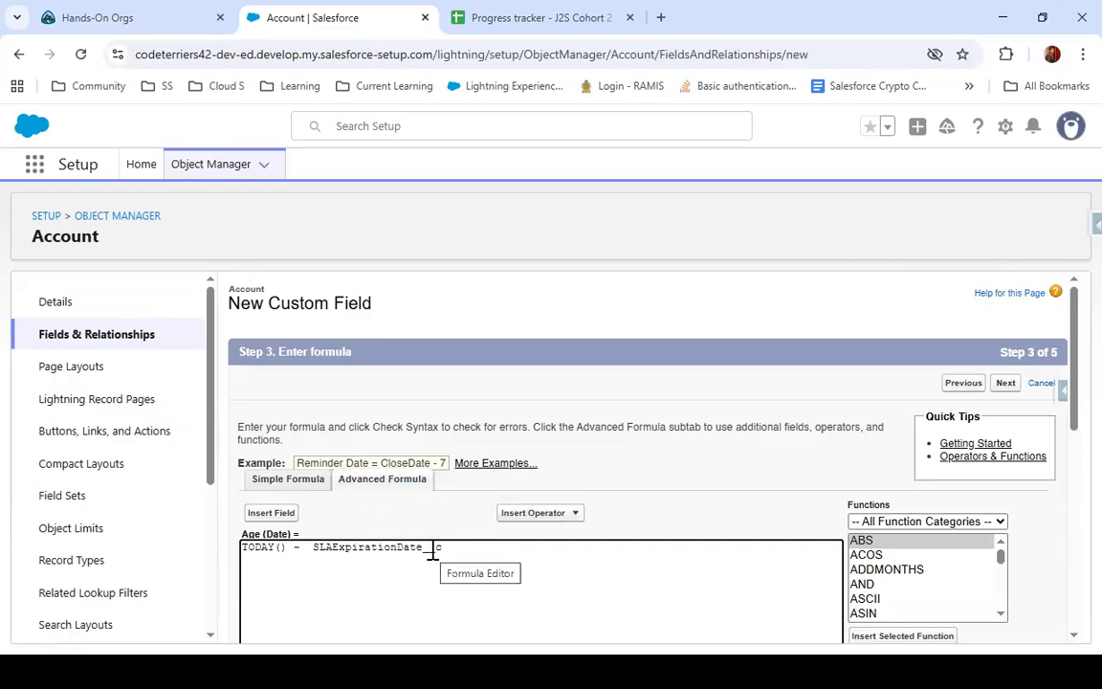
scroll(435, 551, "down", 5)
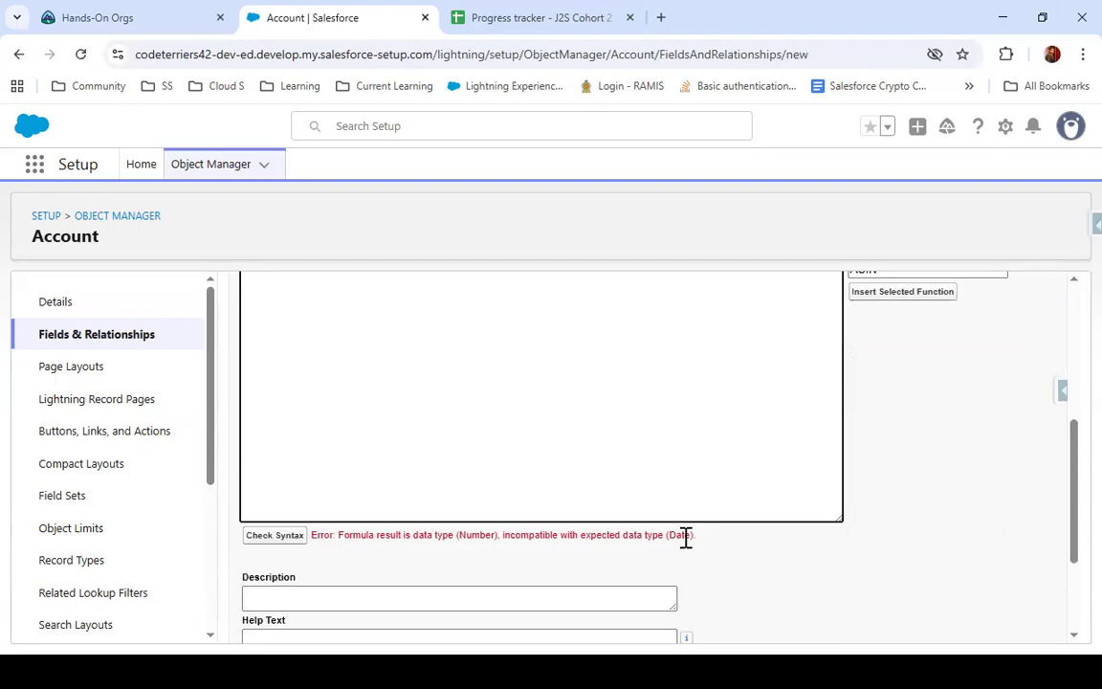
scroll(685, 537, "up", 3)
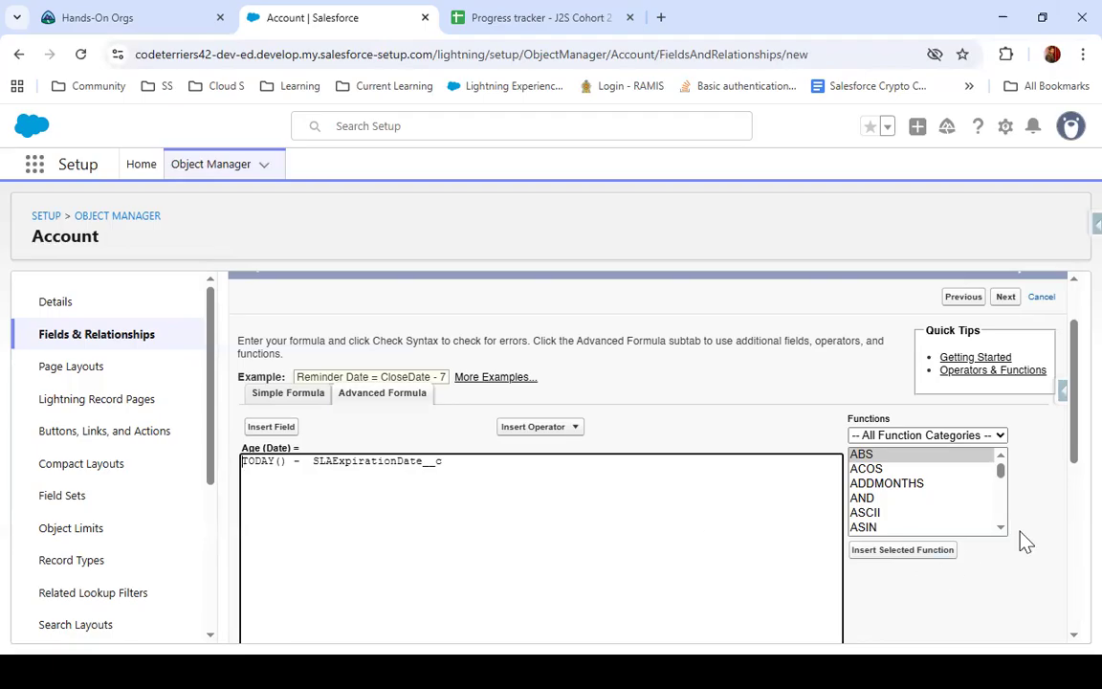
Look through the formula function list for date functions and view the description of DAY
scroll(985, 505, "down", 4)
scroll(899, 500, "down", 4)
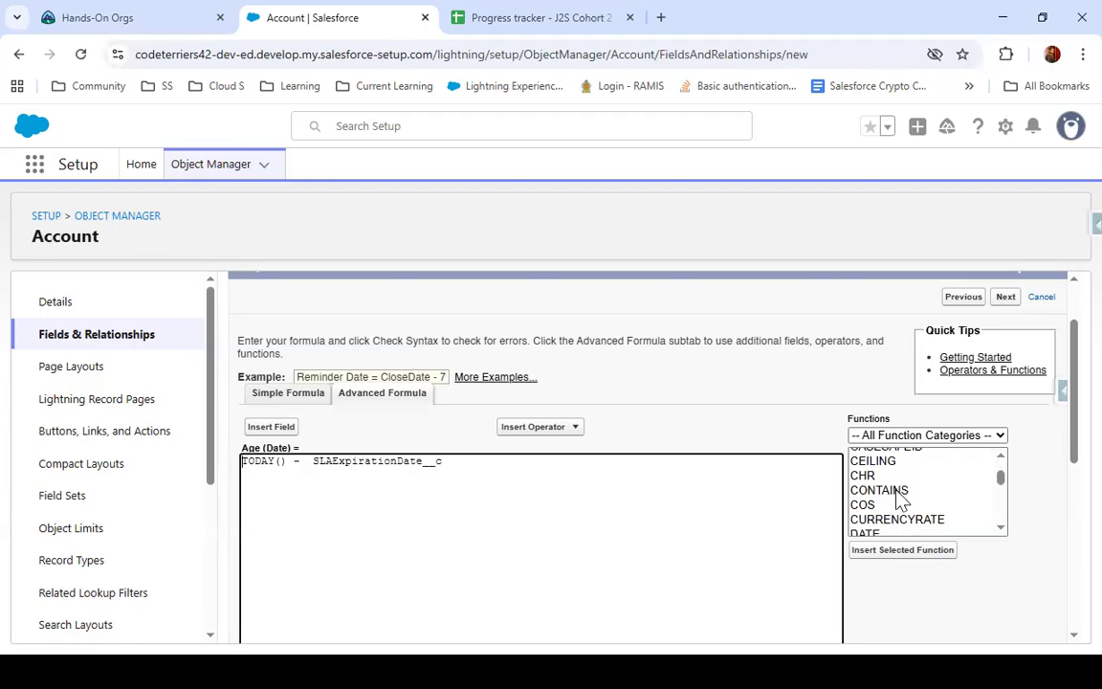
scroll(900, 499, "up", 2)
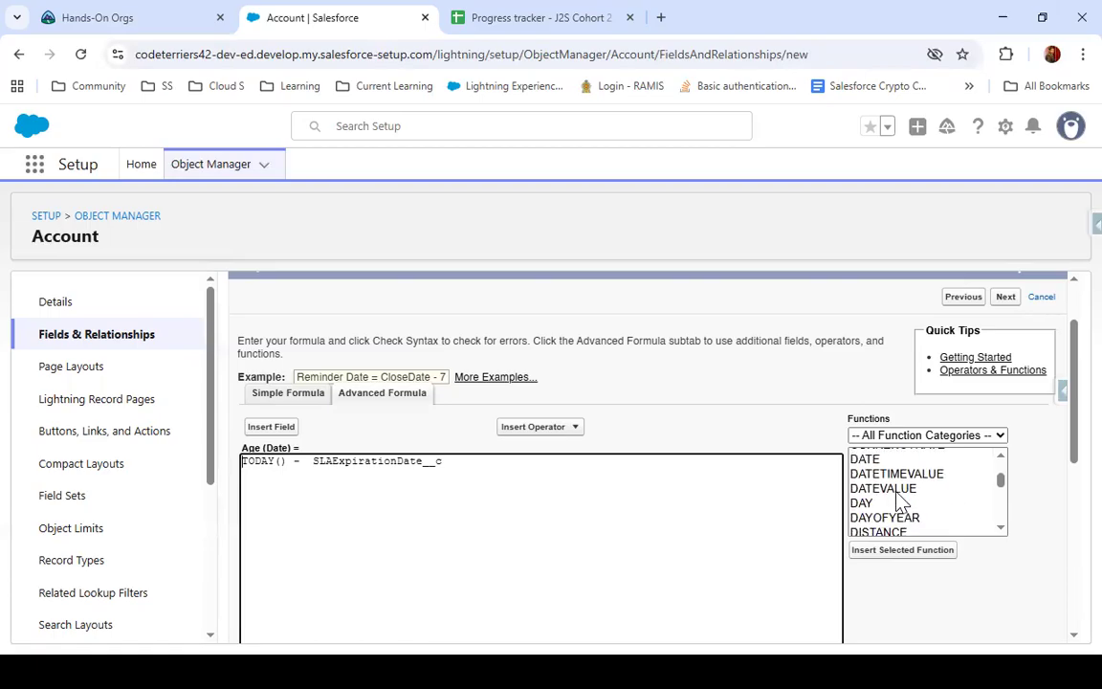
left_click(899, 502)
scroll(903, 505, "down", 1)
scroll(903, 505, "down", 3)
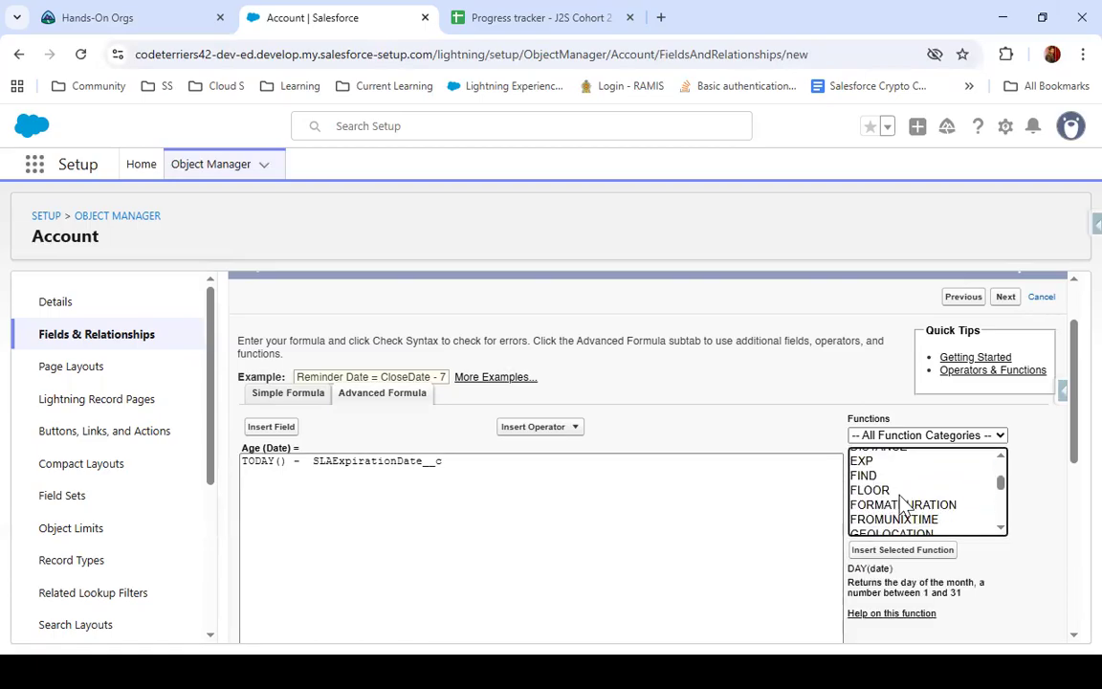
scroll(904, 505, "down", 5)
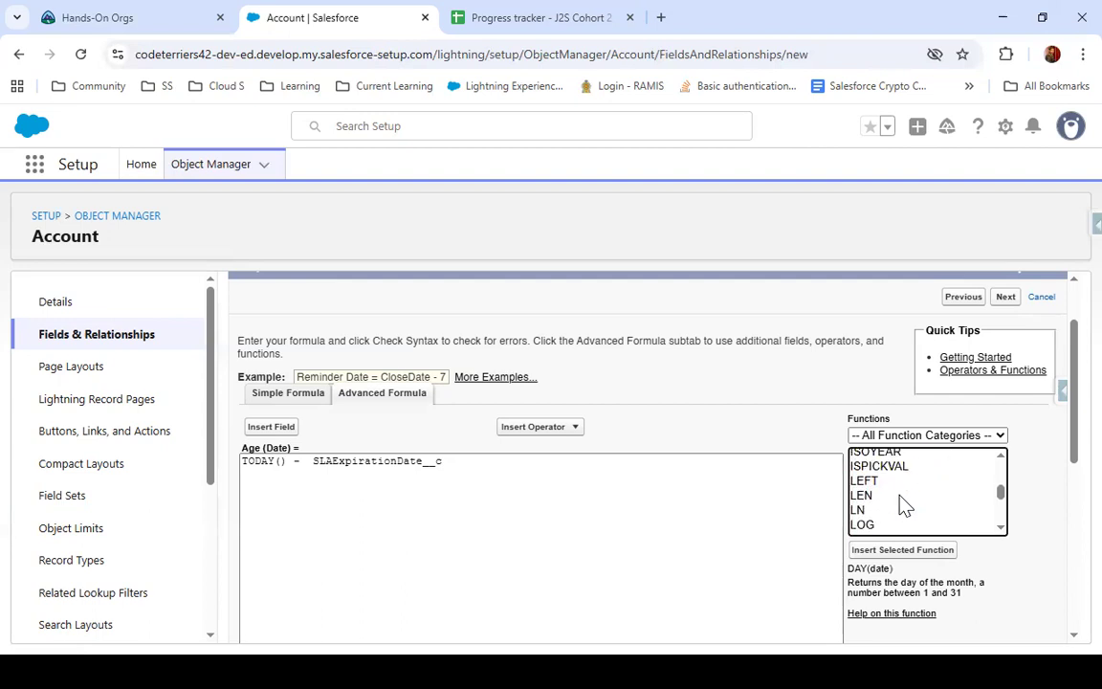
scroll(903, 504, "down", 4)
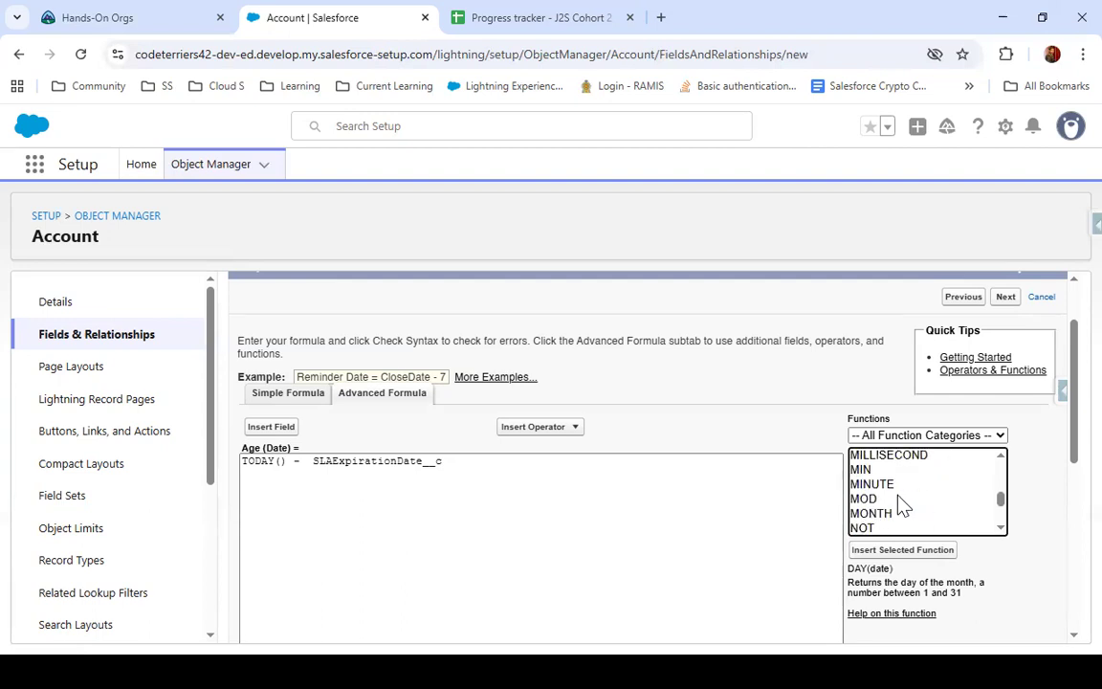
scroll(897, 504, "down", 3)
scroll(900, 505, "up", 7)
scroll(903, 505, "up", 3)
scroll(902, 506, "down", 6)
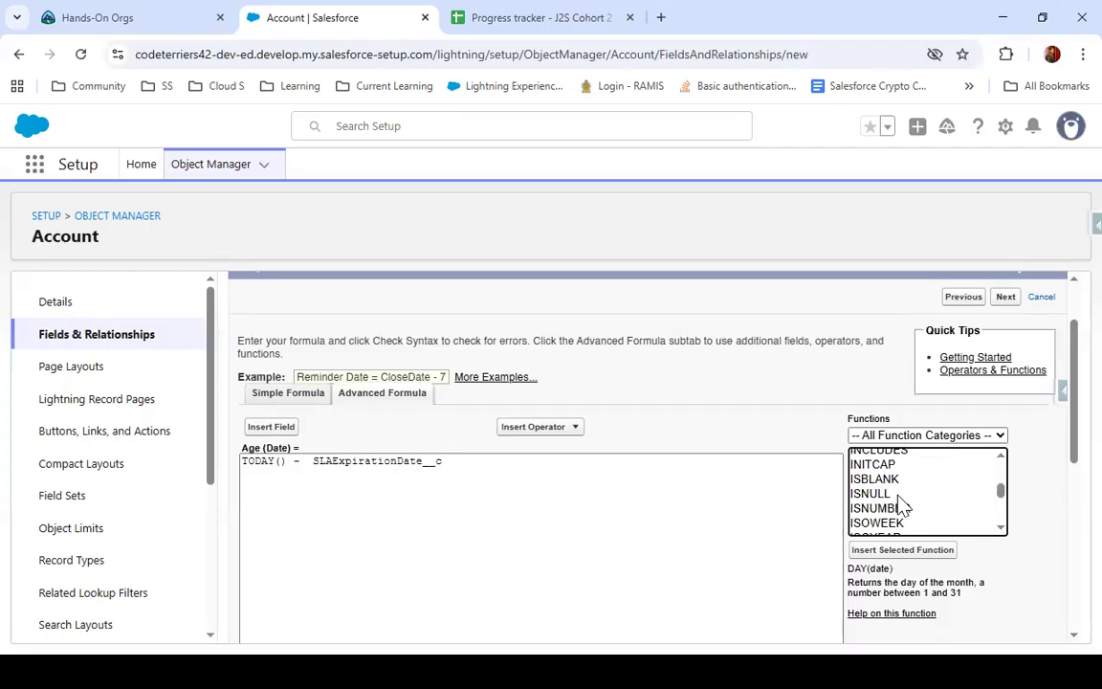
scroll(903, 504, "down", 2)
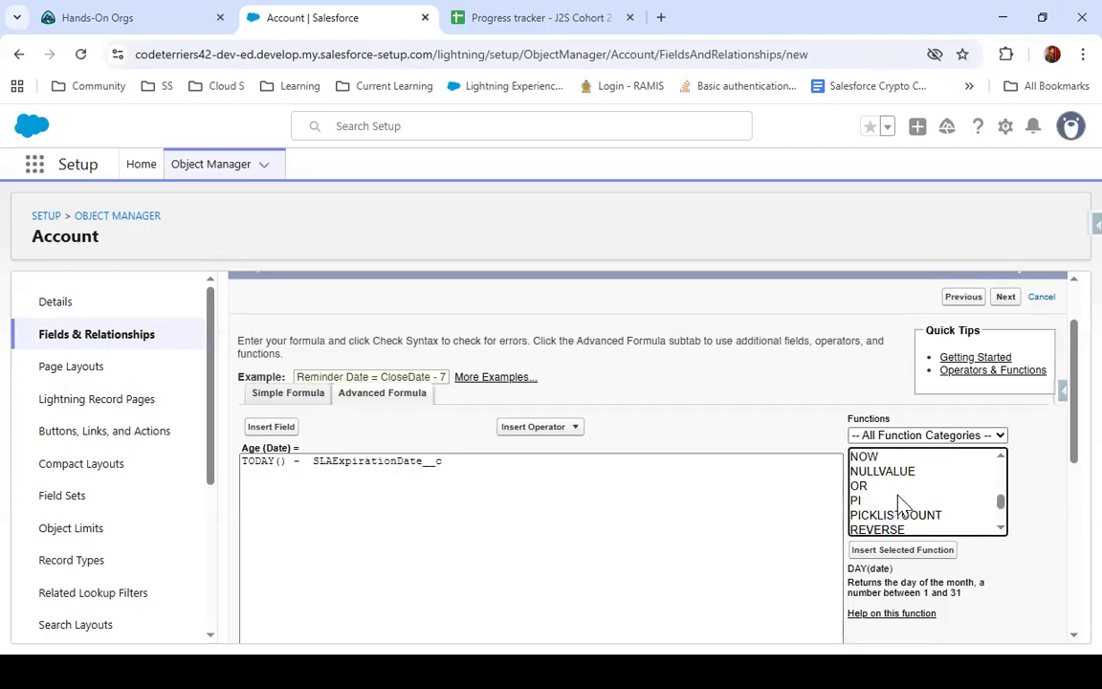
Examine the descriptions of the NOW and VALUE functions and browse to the end of the function list
left_click(913, 459)
scroll(916, 483, "down", 3)
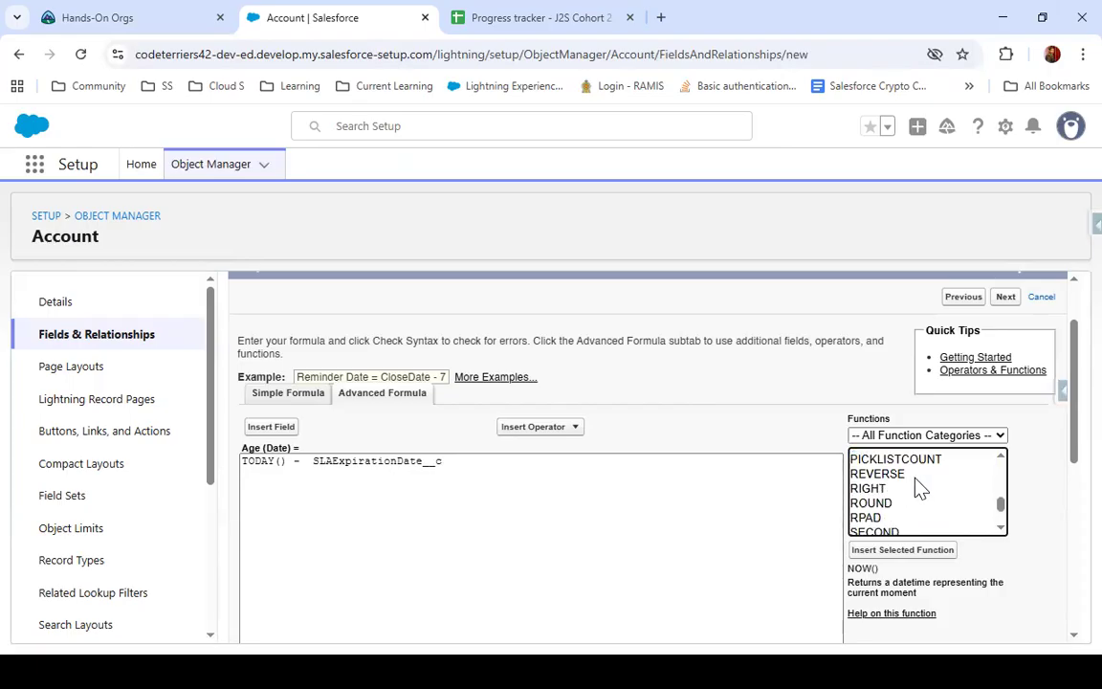
scroll(917, 488, "down", 1)
scroll(917, 488, "down", 2)
scroll(916, 488, "up", 2)
scroll(918, 487, "down", 2)
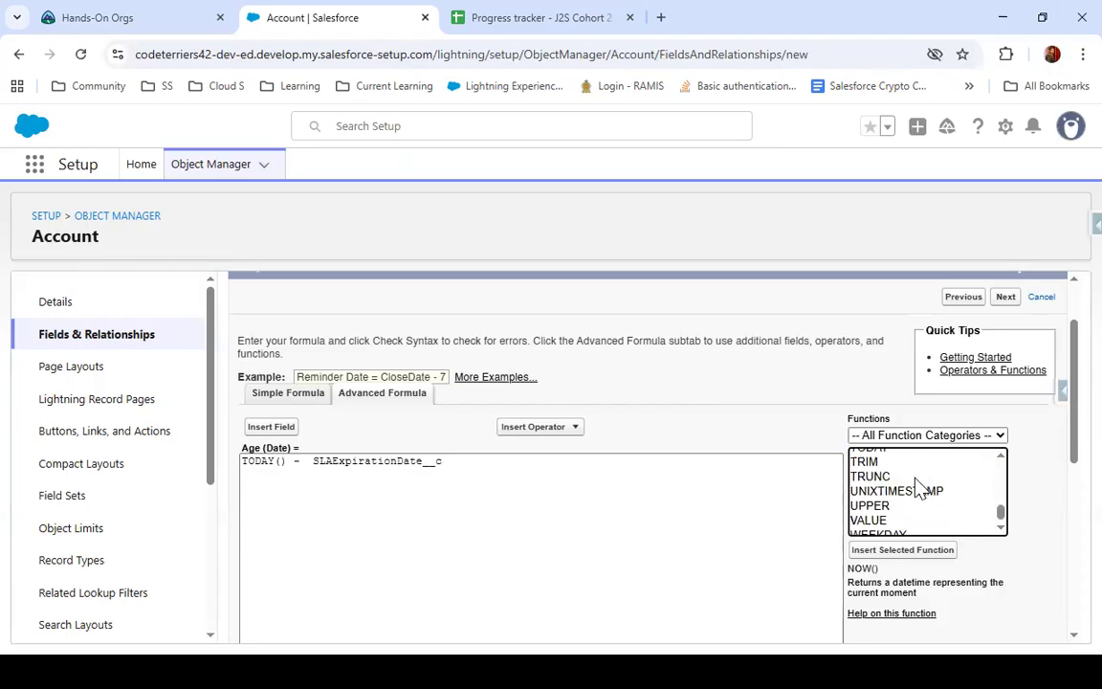
left_click(899, 521)
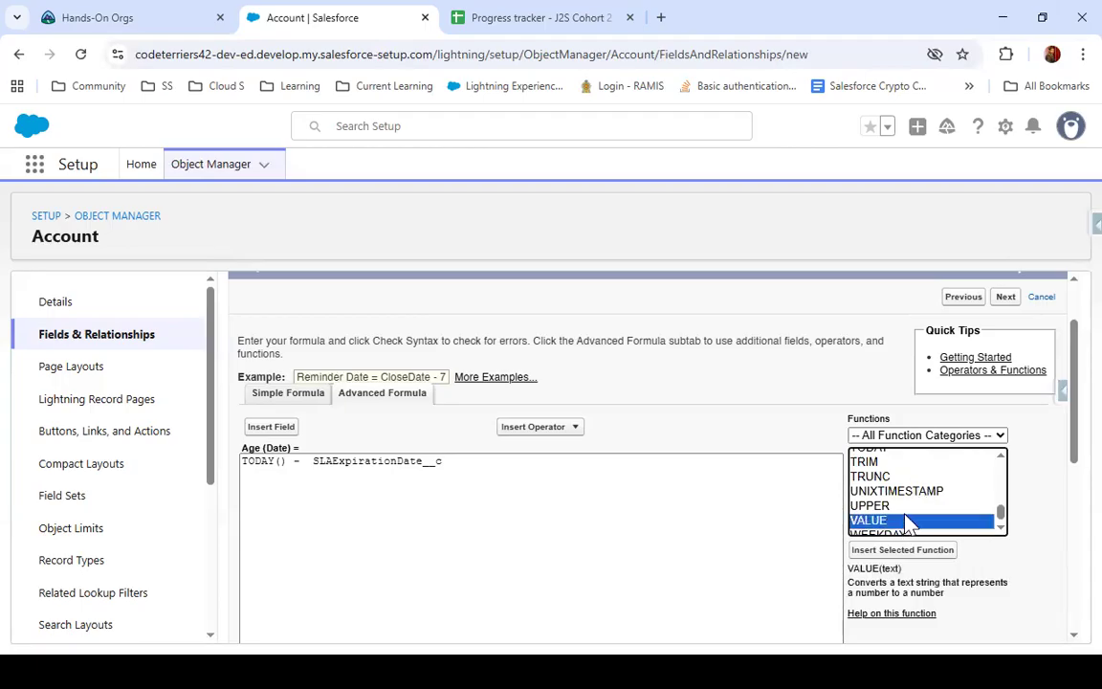
scroll(909, 521, "down", 1)
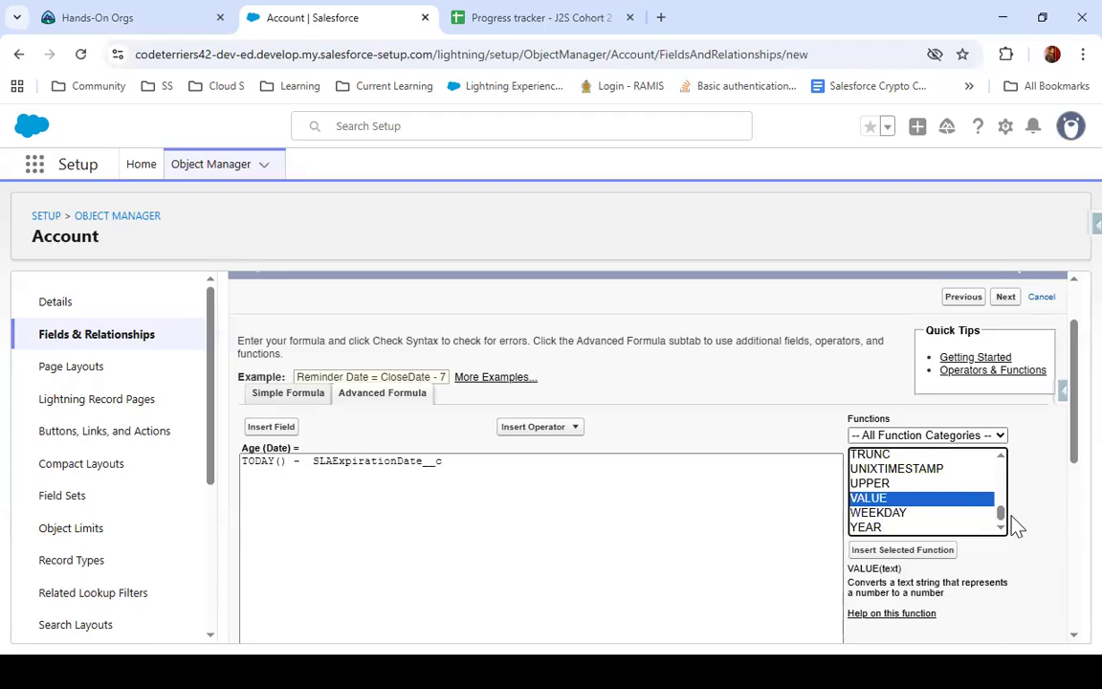
Insert the YEAR function at the start of the formula and move TODAY() into it as its date argument
left_click(889, 527)
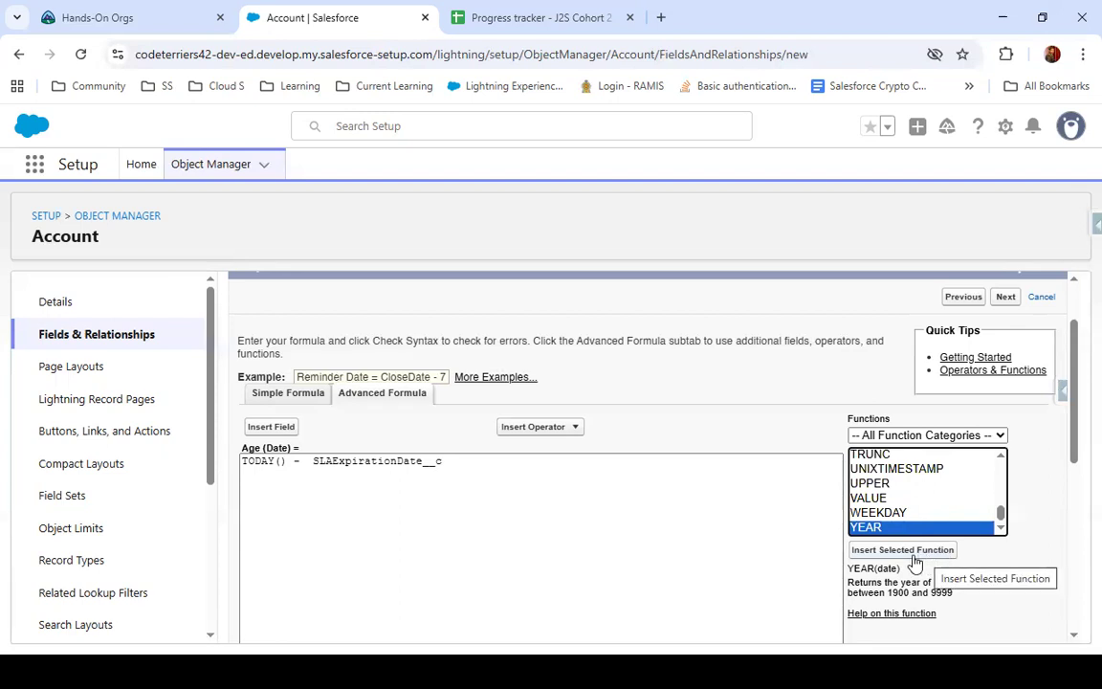
left_click(914, 559)
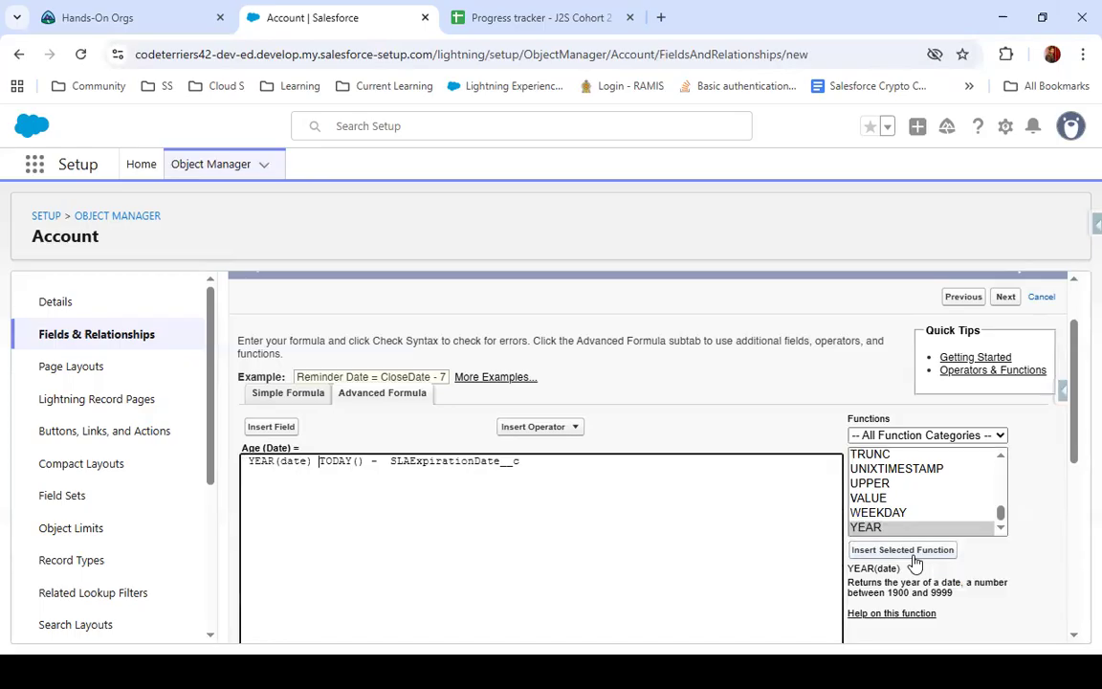
left_click_drag(364, 460, 318, 463)
key("ctrl+c")
key("BackSpace")
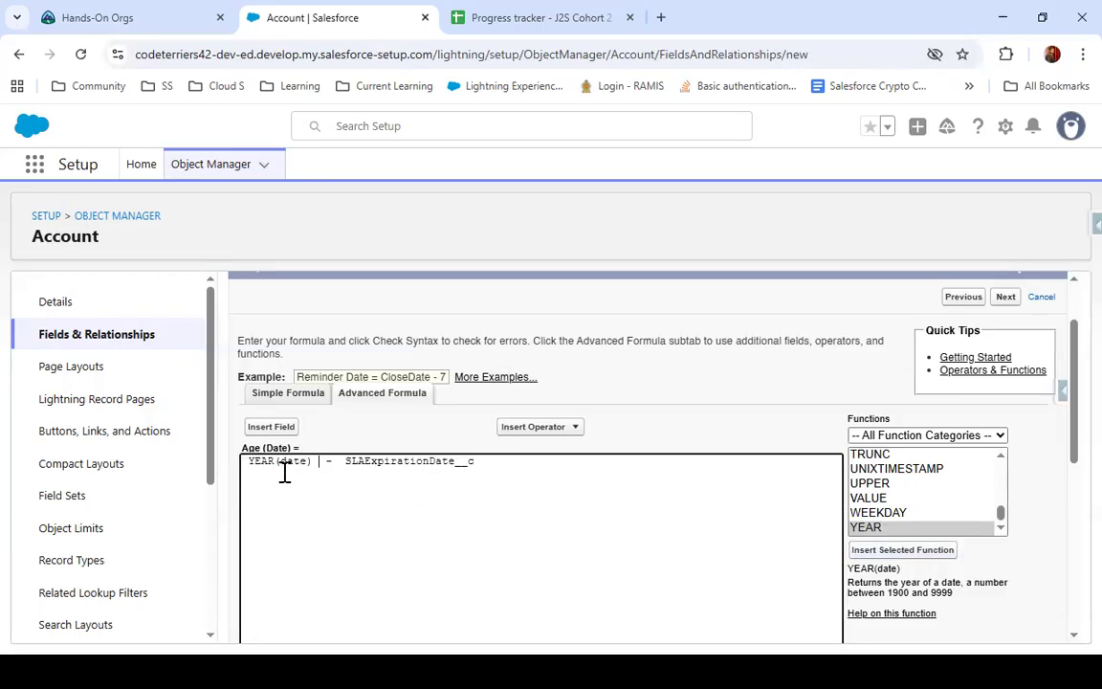
double_click(294, 461)
key("ctrl+v")
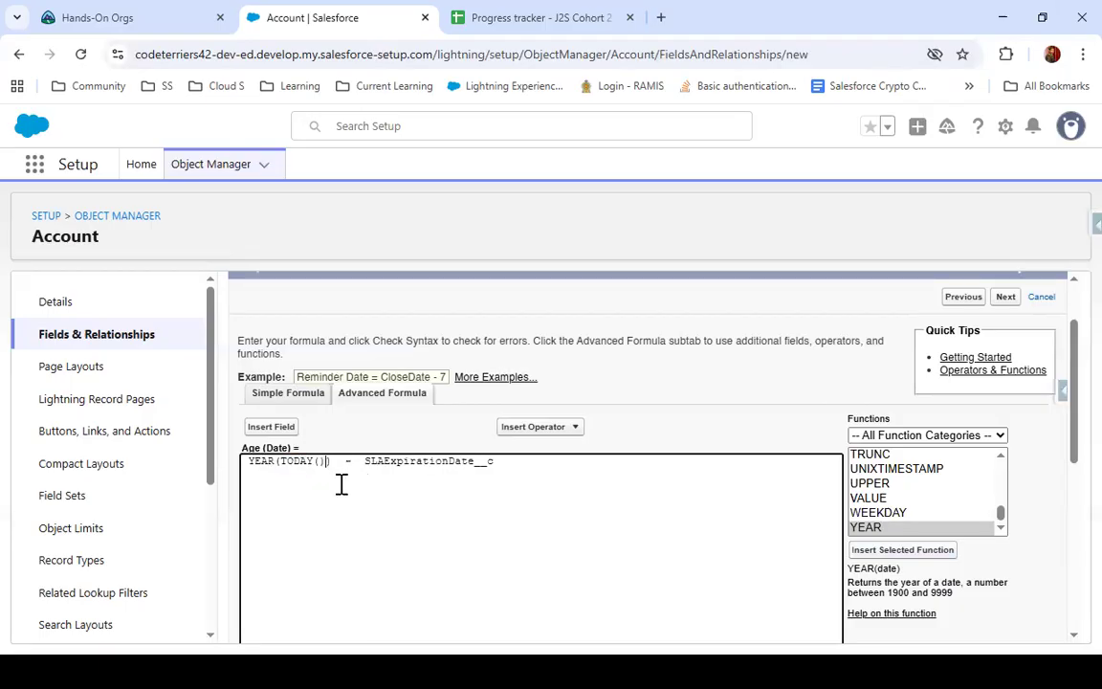
Insert a second YEAR function after the minus sign and move SLAExpirationDate__c into it as its date argument
left_click_drag(278, 462, 245, 467)
left_click(255, 466)
left_click(361, 463)
left_click(364, 466)
left_click(866, 527)
left_click(902, 550)
double_click(490, 461)
key("ctrl+c")
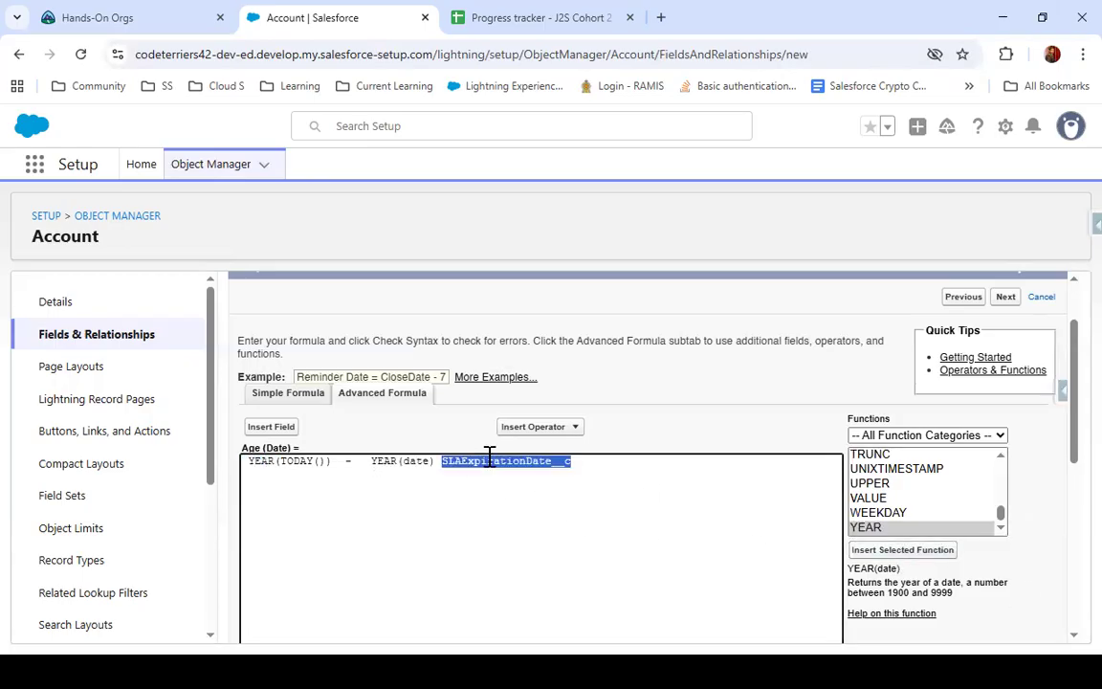
key("BackSpace")
double_click(421, 461)
key("ctrl+v")
double_click(467, 461)
left_click(387, 461)
double_click(383, 461)
double_click(302, 462)
double_click(261, 462)
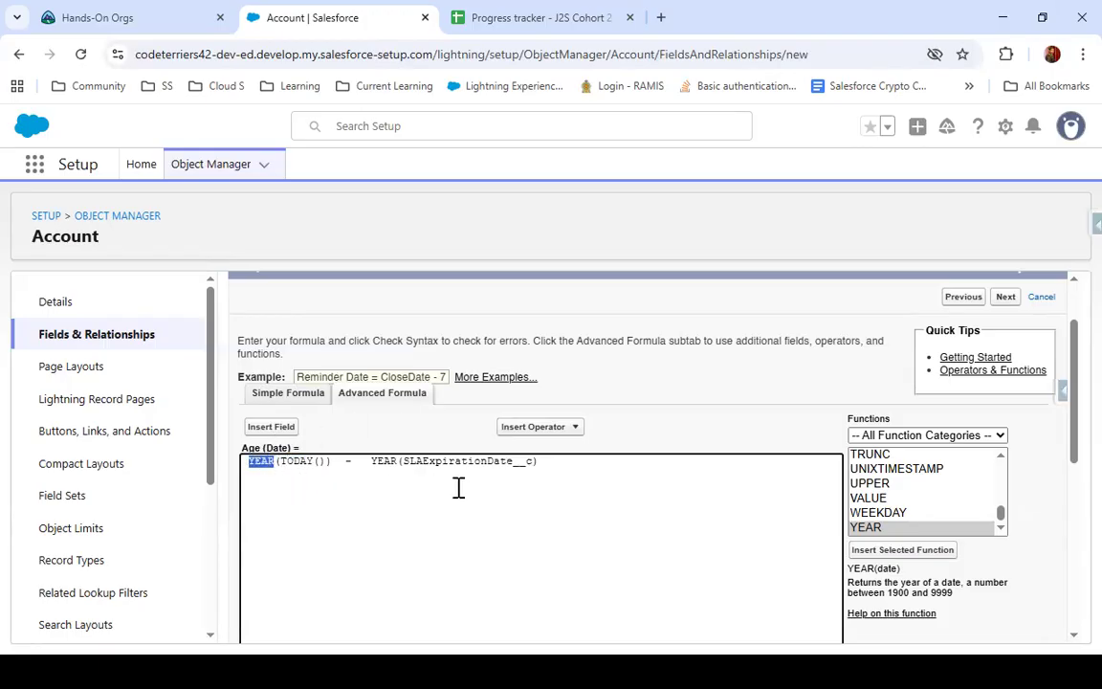
Check the syntax of the YEAR-based Age formula and compare the validation result with the formula's return type
scroll(458, 487, "down", 4)
left_click(283, 450)
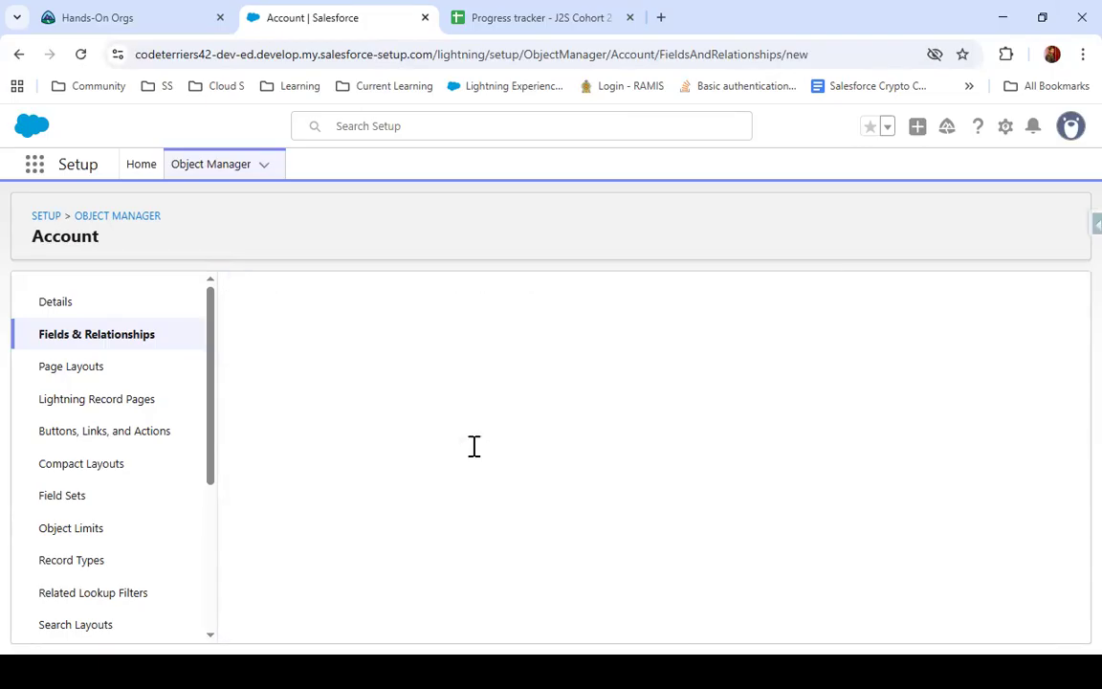
scroll(475, 447, "down", 6)
scroll(476, 450, "up", 1)
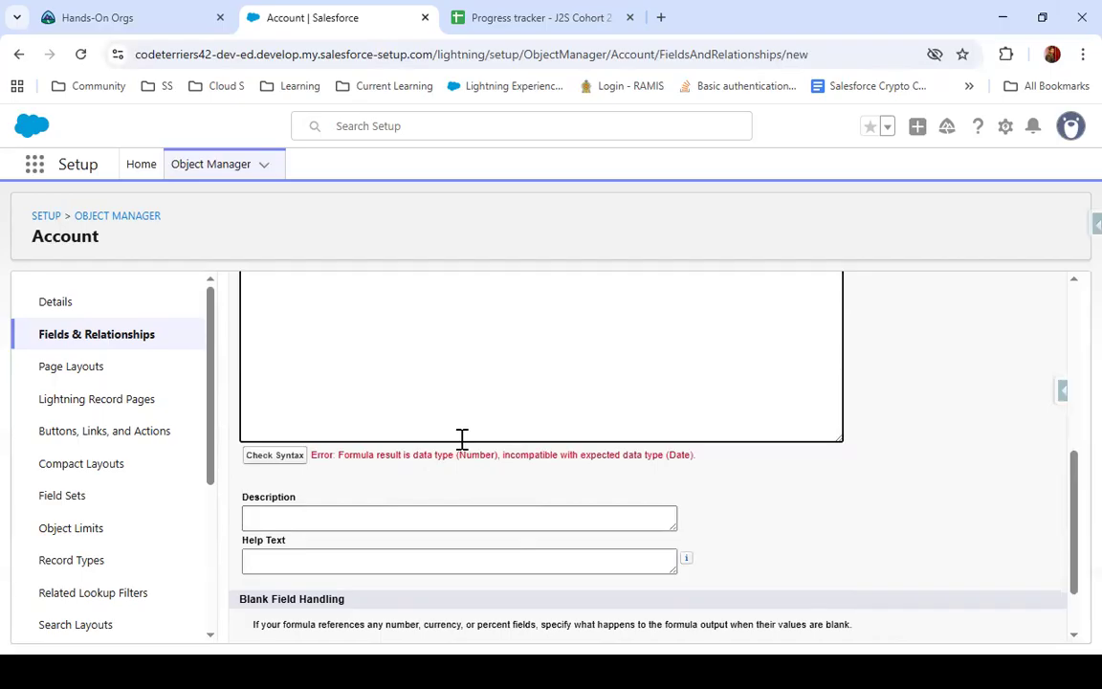
scroll(479, 419, "up", 1)
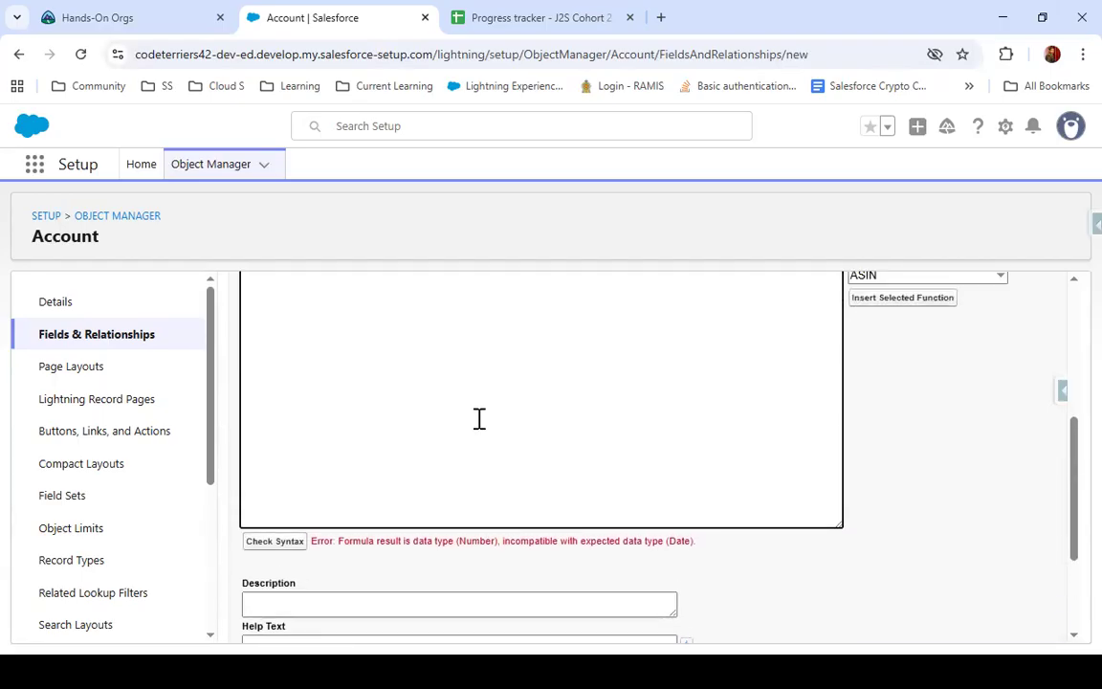
scroll(479, 419, "up", 2)
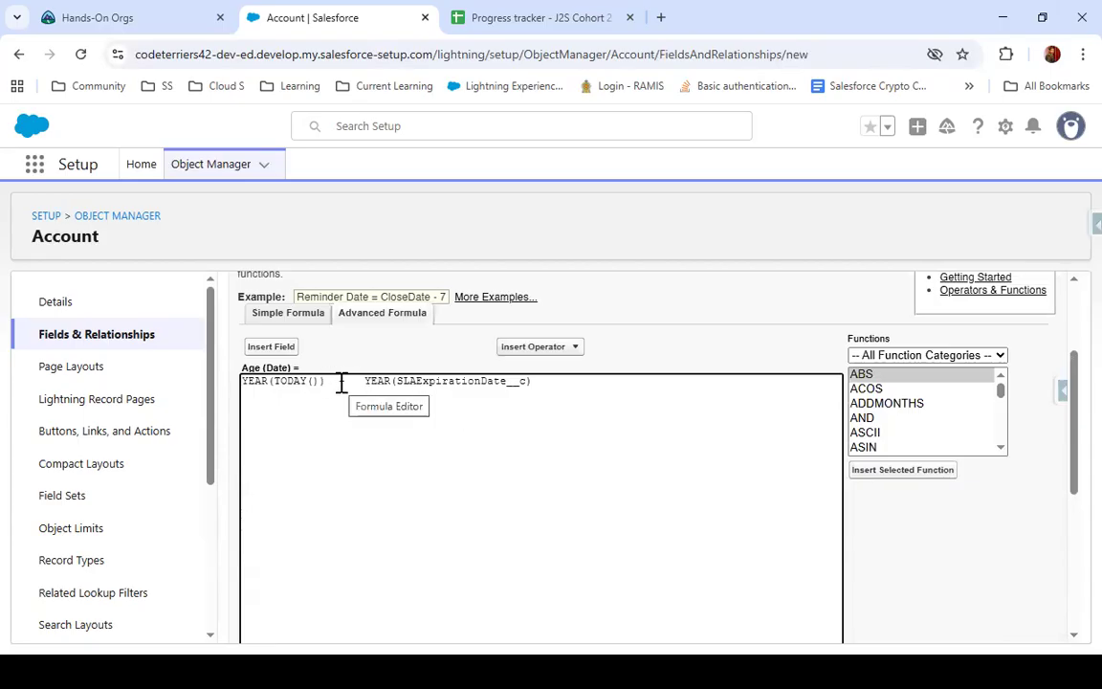
scroll(342, 382, "up", 3)
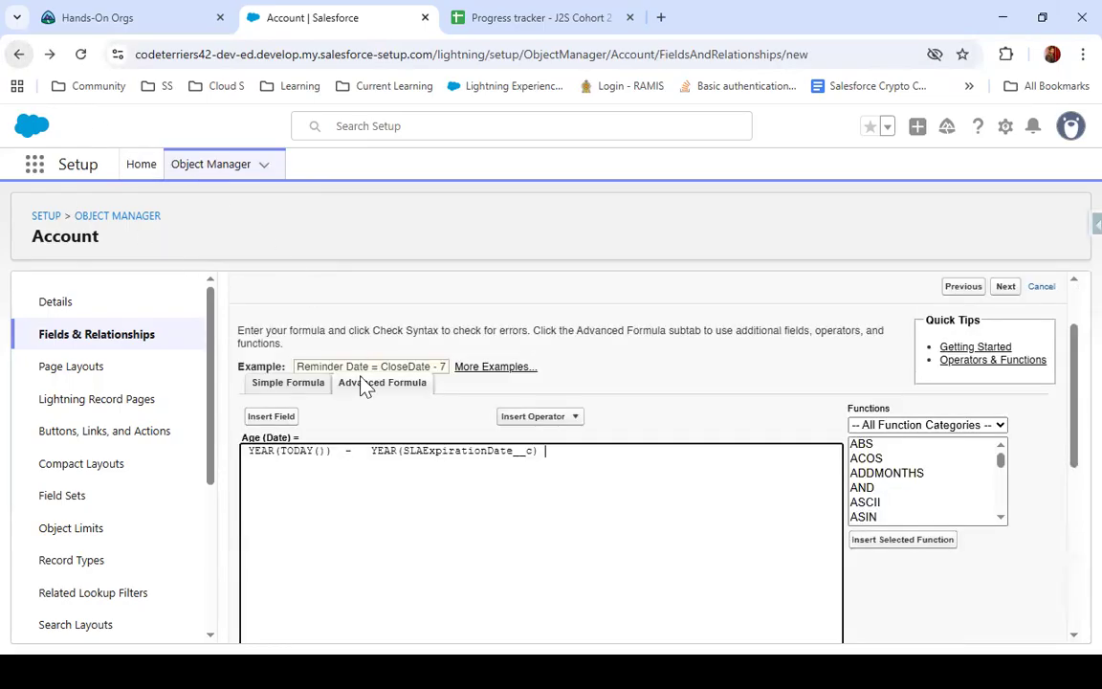
left_click(23, 58)
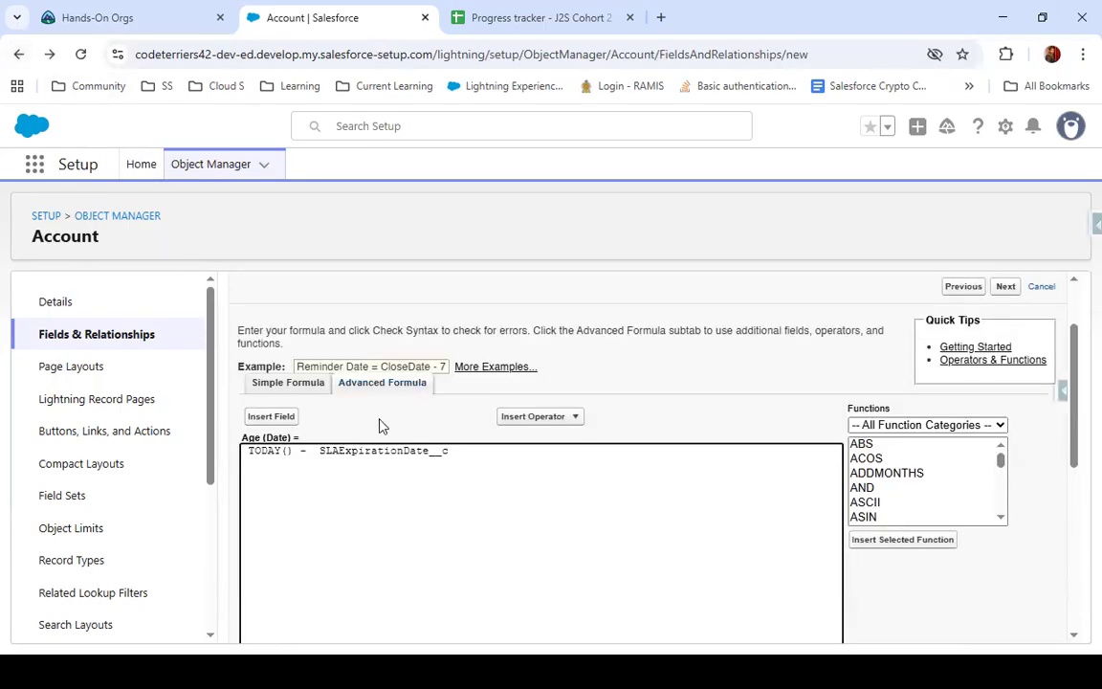
right_click(20, 54)
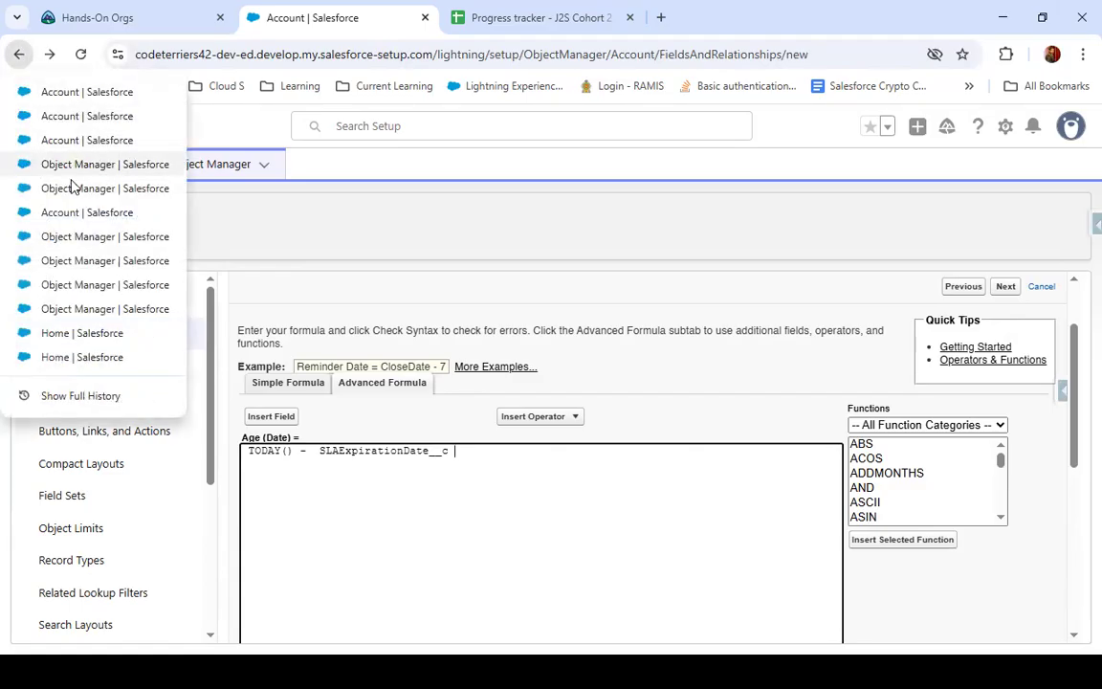
left_click(136, 144)
scroll(435, 521, "down", 5)
scroll(861, 287, "up", 5)
left_click(1000, 385)
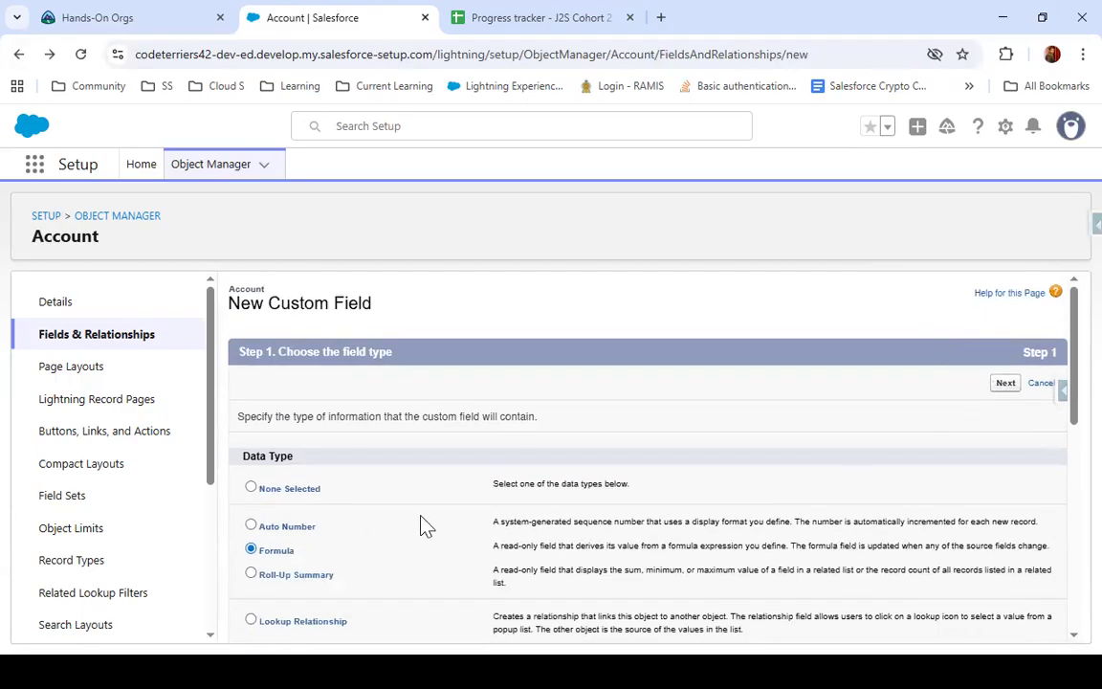
left_click(432, 420)
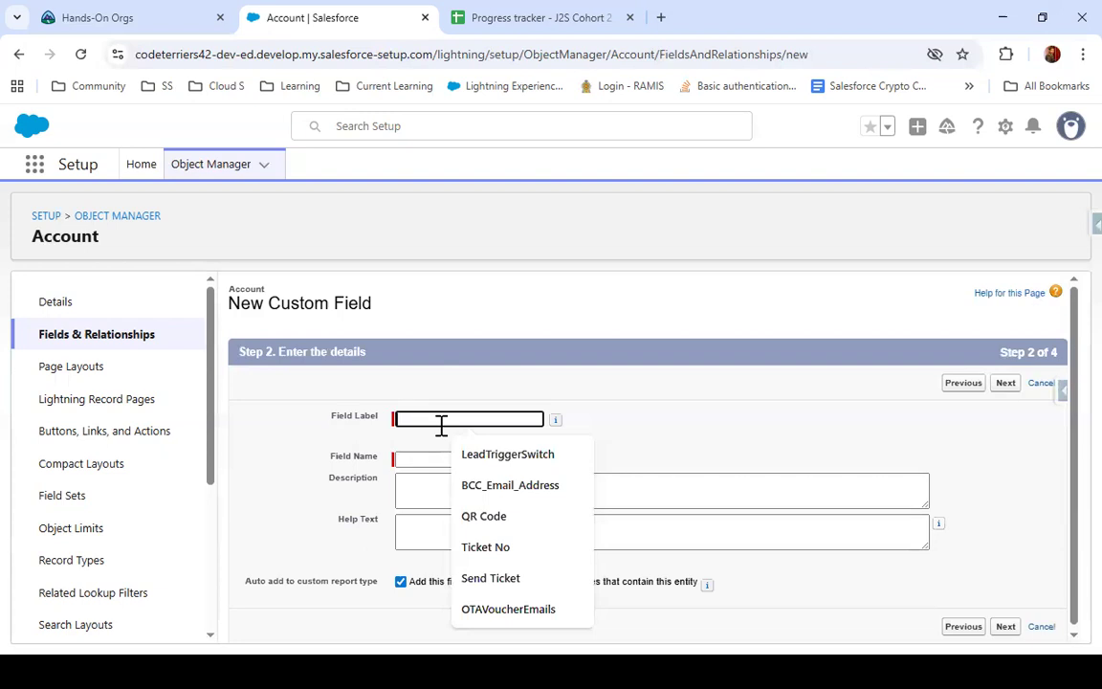
type("Age")
key("Tab")
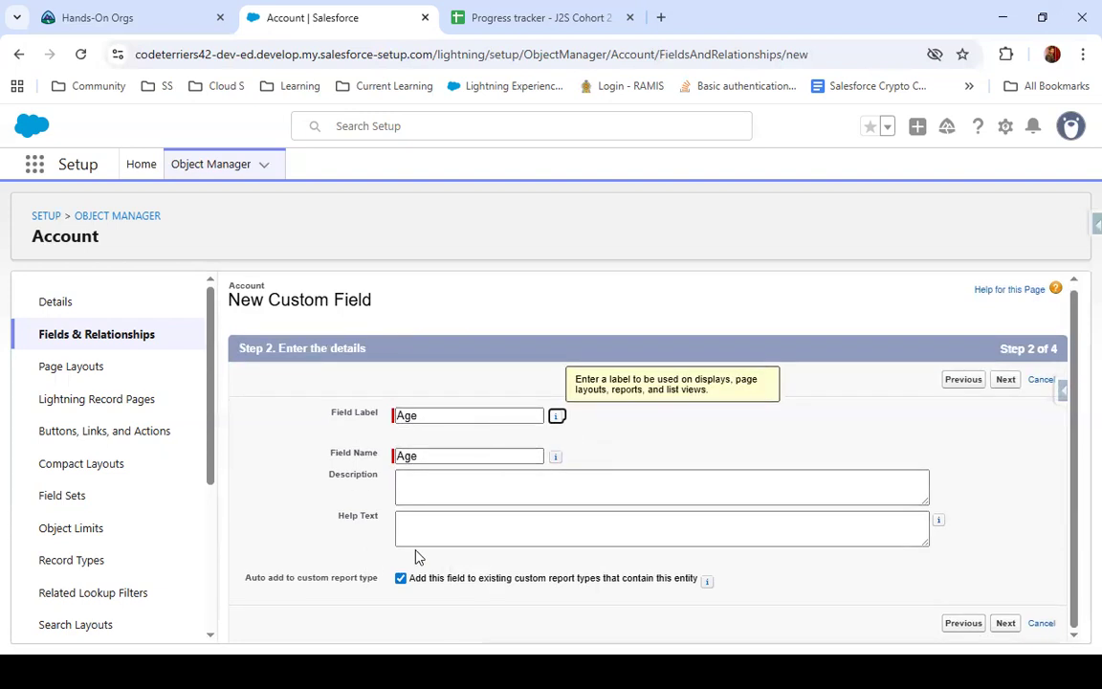
left_click(787, 429)
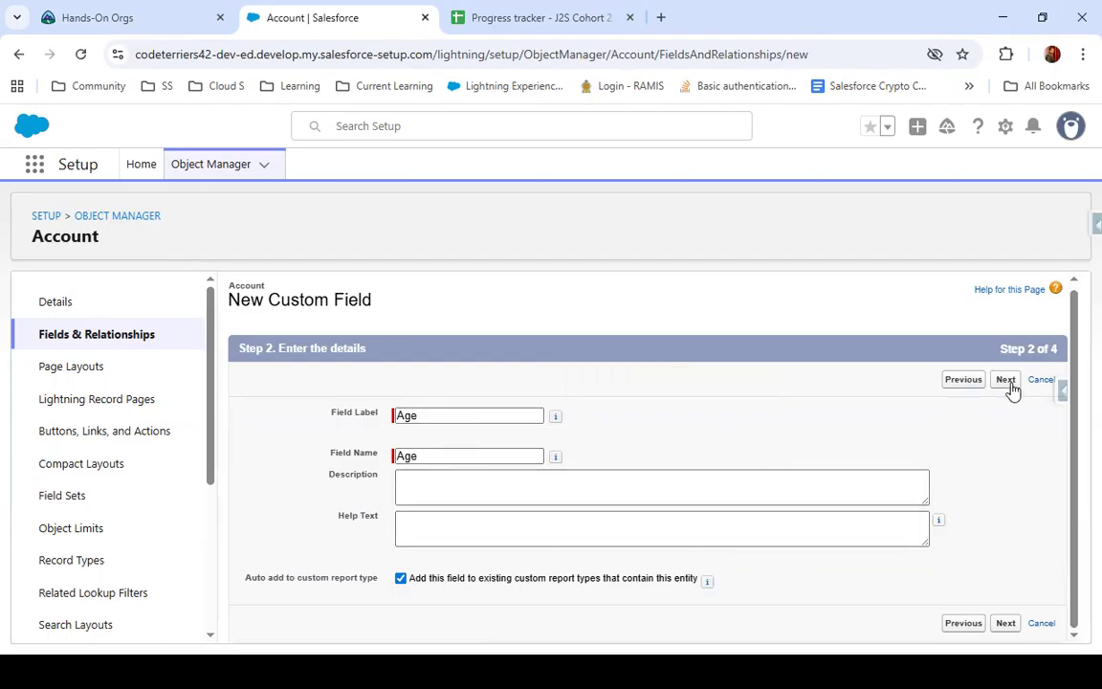
left_click(1006, 381)
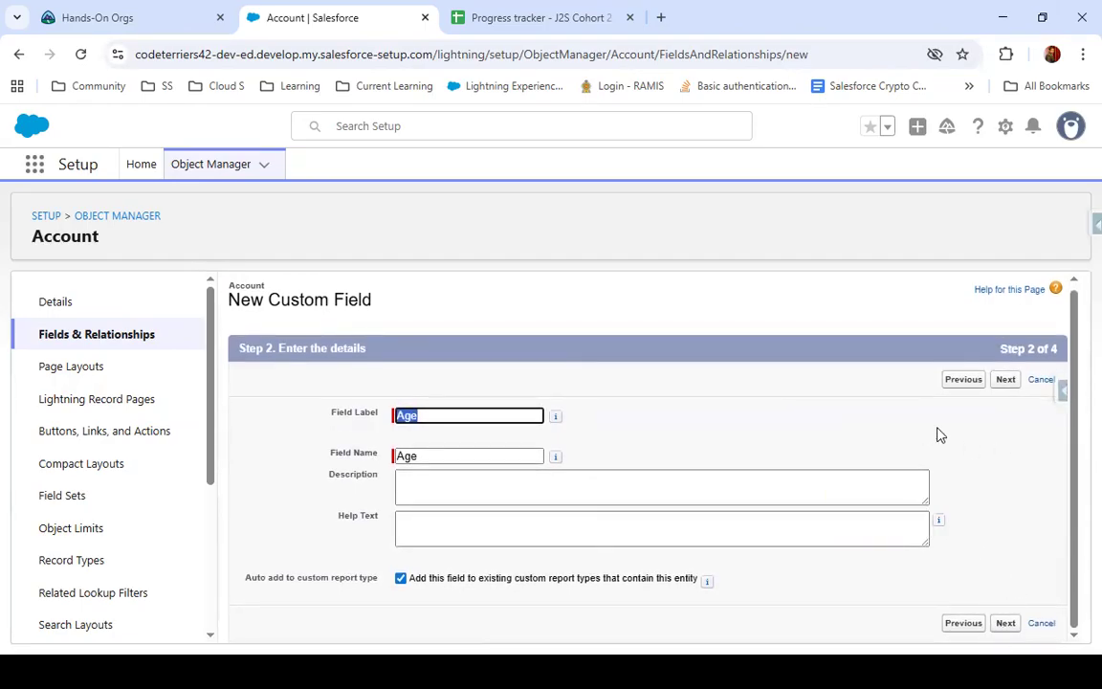
left_click(1006, 381)
Search the Account object's fields for "age" and view its list of deleted fields
left_click(111, 332)
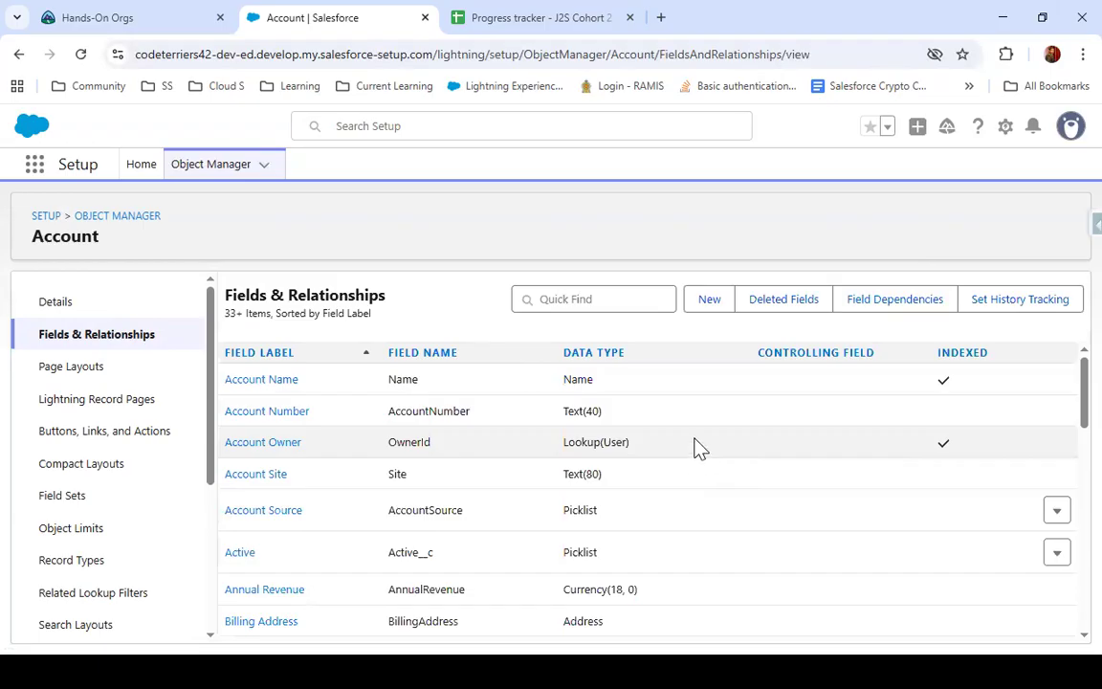
left_click(622, 296)
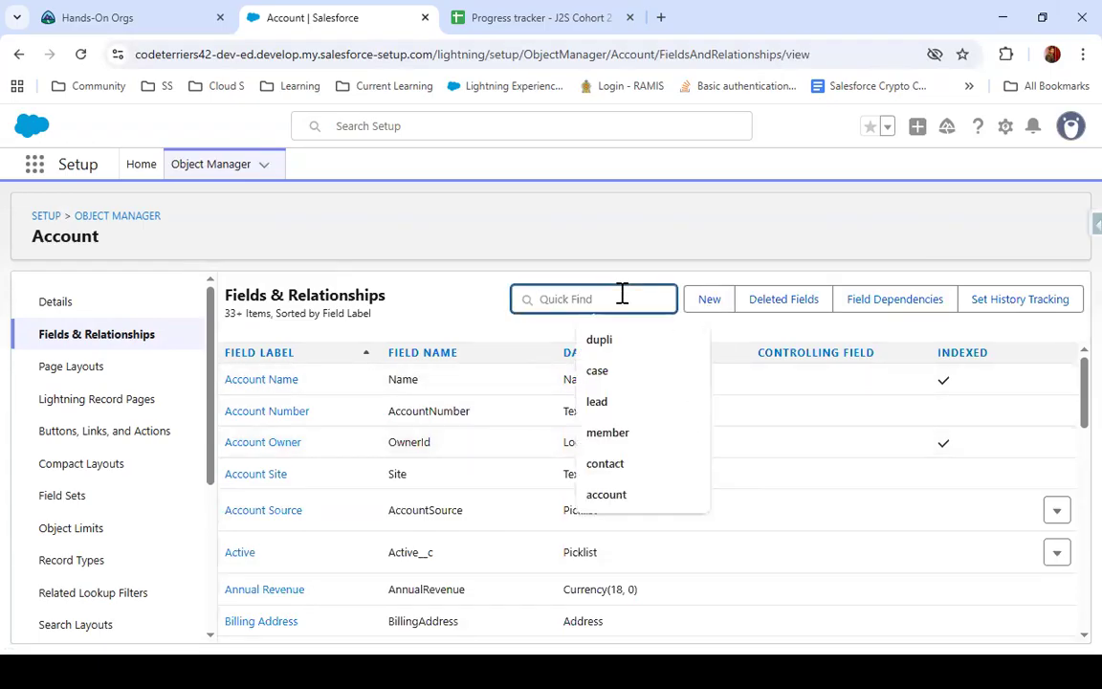
type("age")
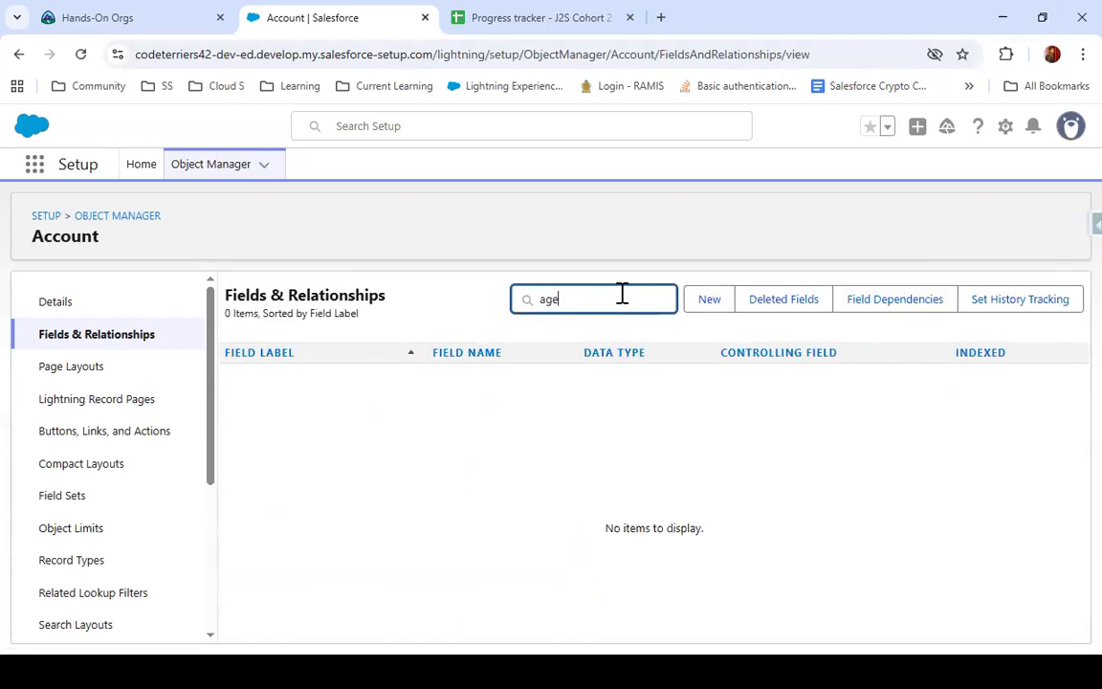
left_click(758, 299)
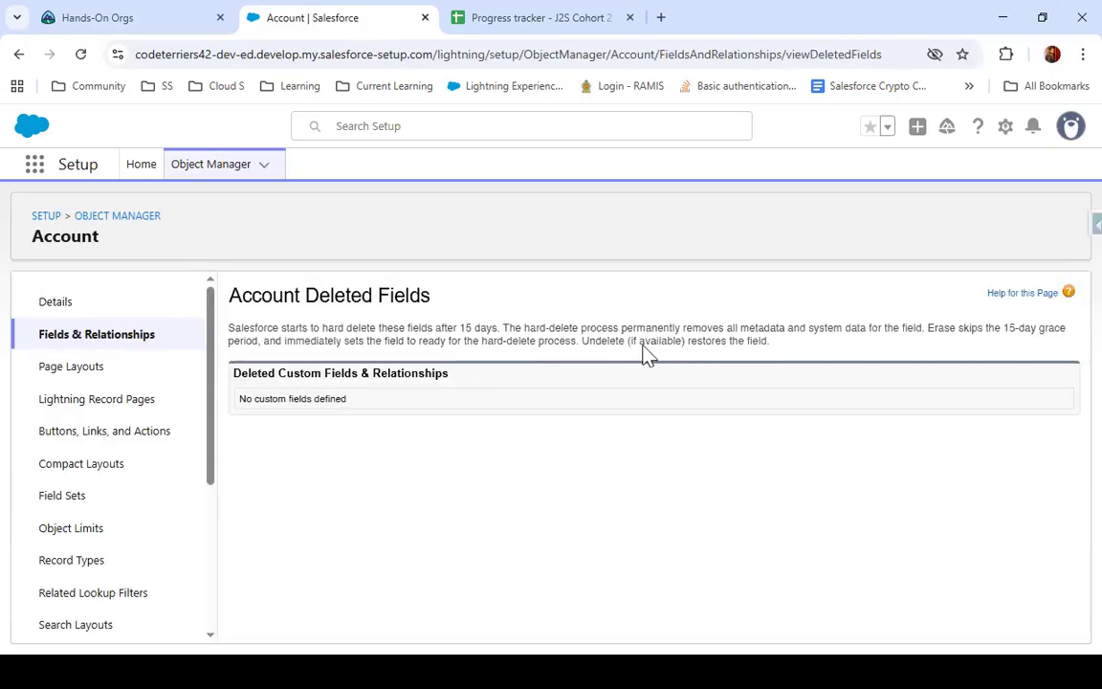
Return to the Account fields list and start a new custom field with the Formula data type
left_click(116, 342)
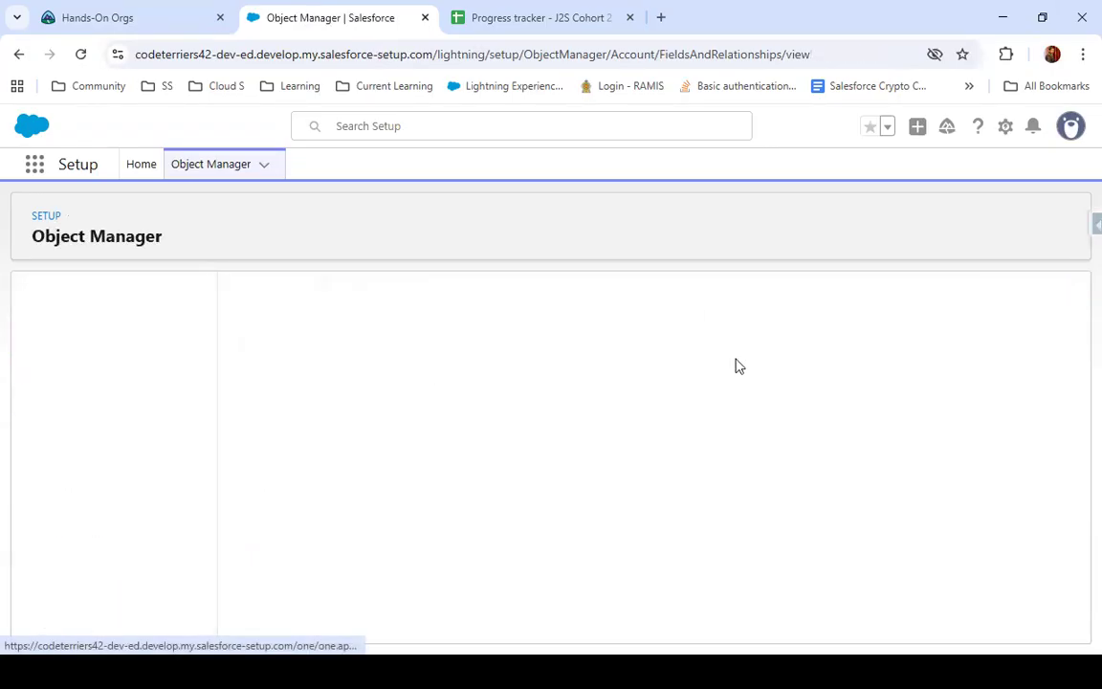
left_click(706, 316)
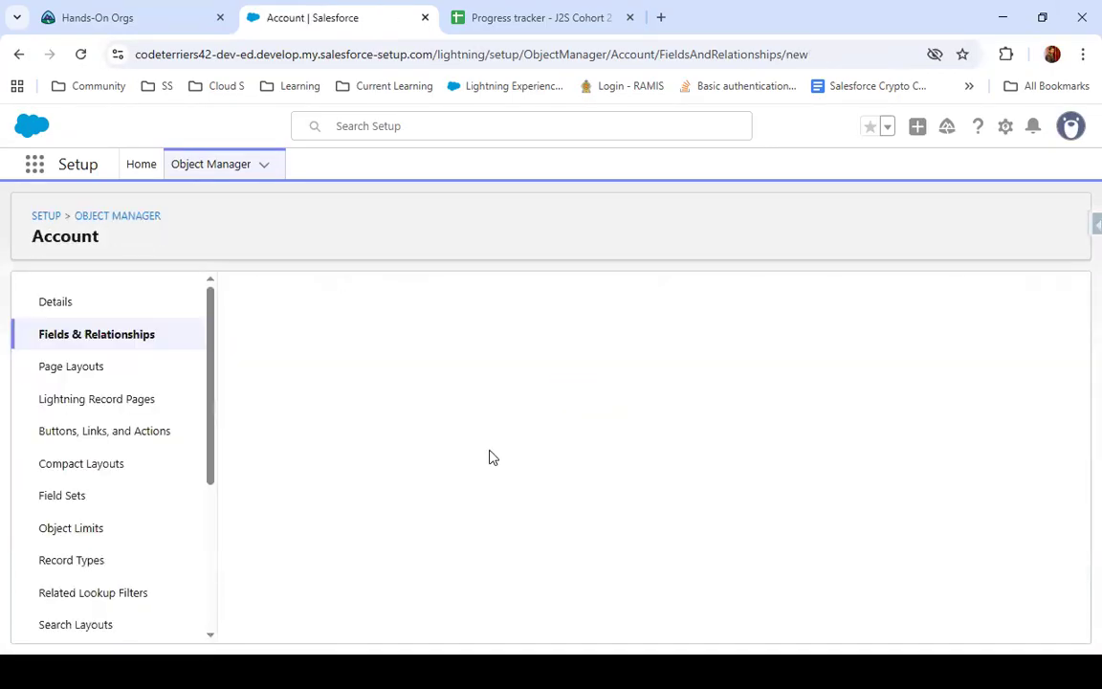
scroll(319, 464, "down", 3)
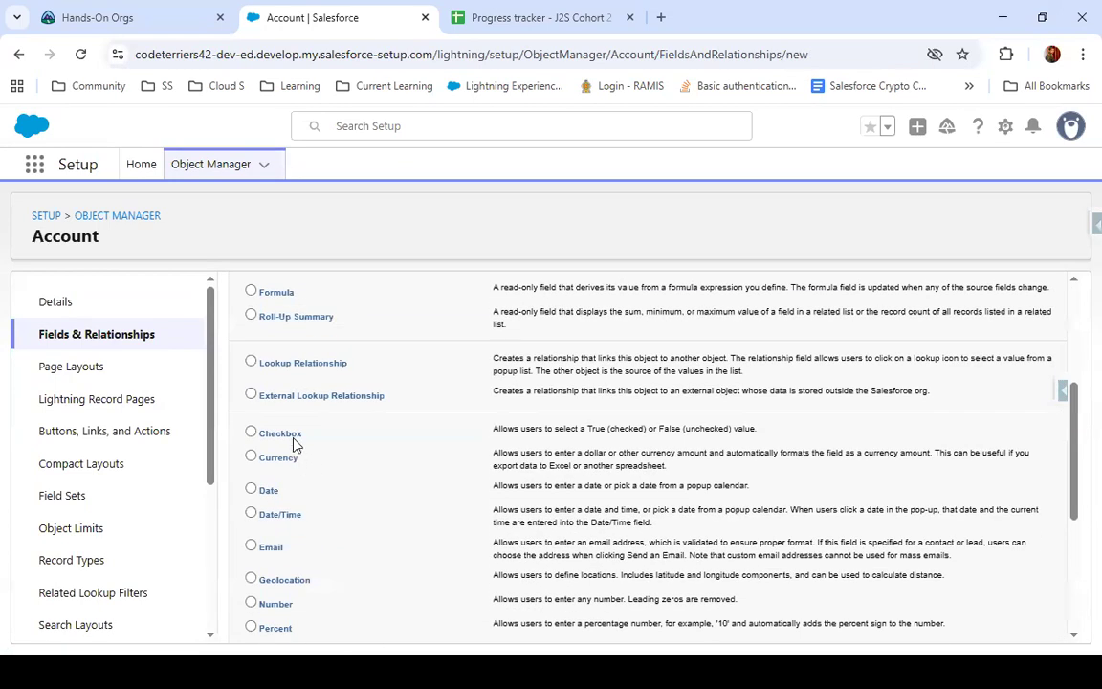
left_click(253, 293)
scroll(854, 512, "down", 3)
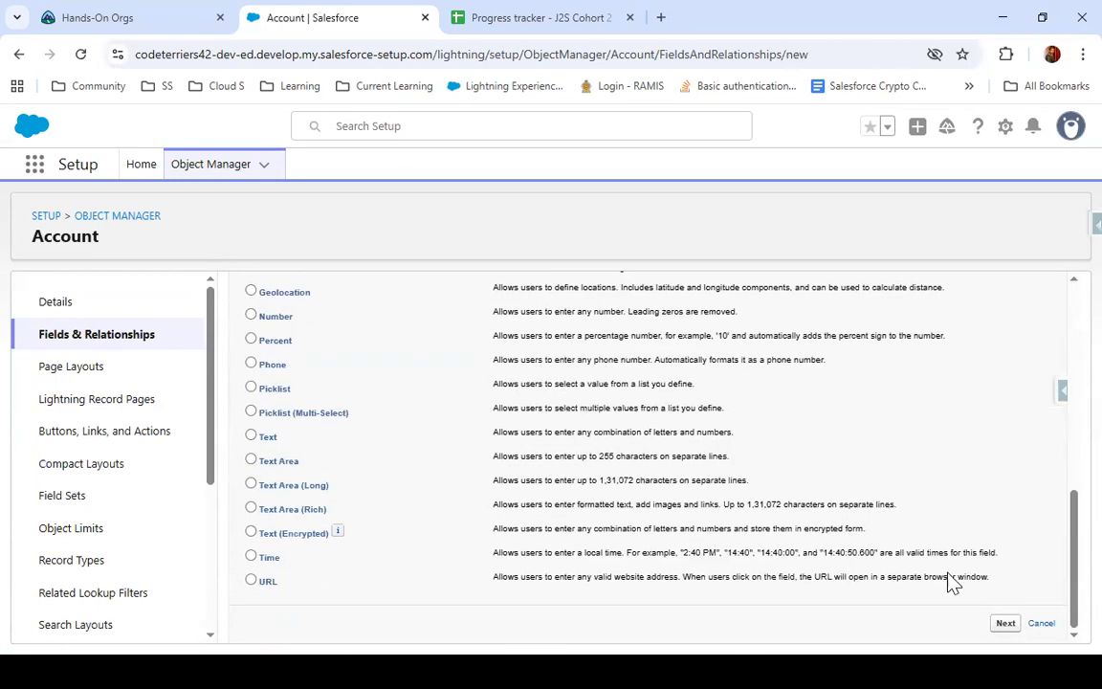
left_click(1000, 625)
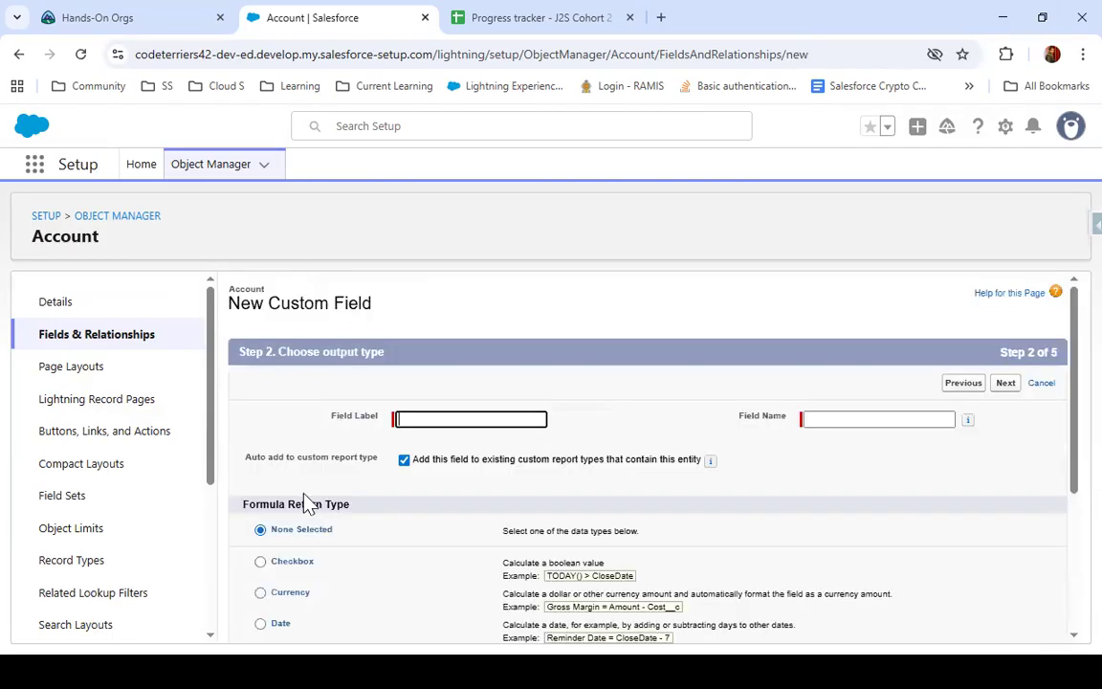
Set the formula return type to Number with 0 decimal places
scroll(291, 516, "down", 3)
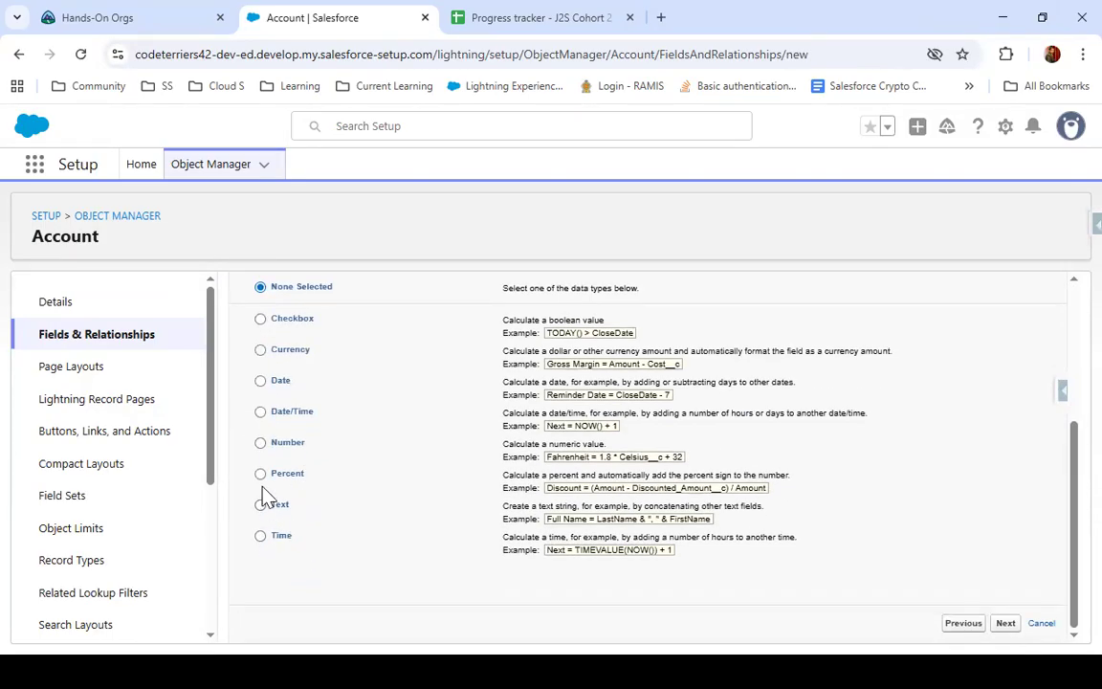
left_click(261, 442)
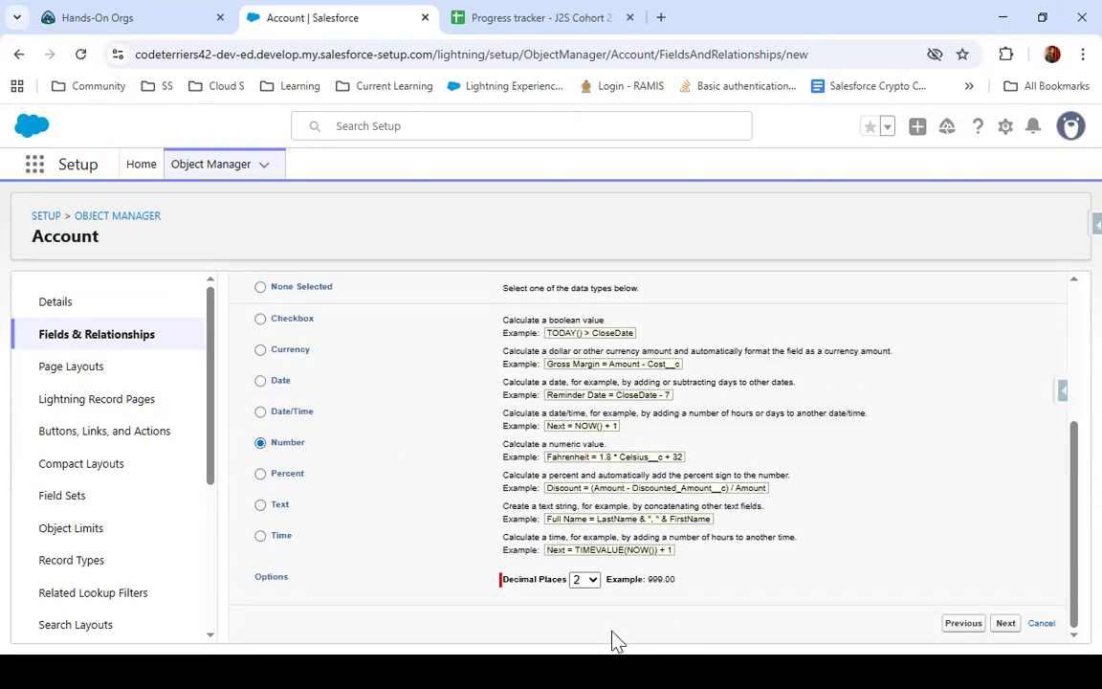
left_click(587, 579)
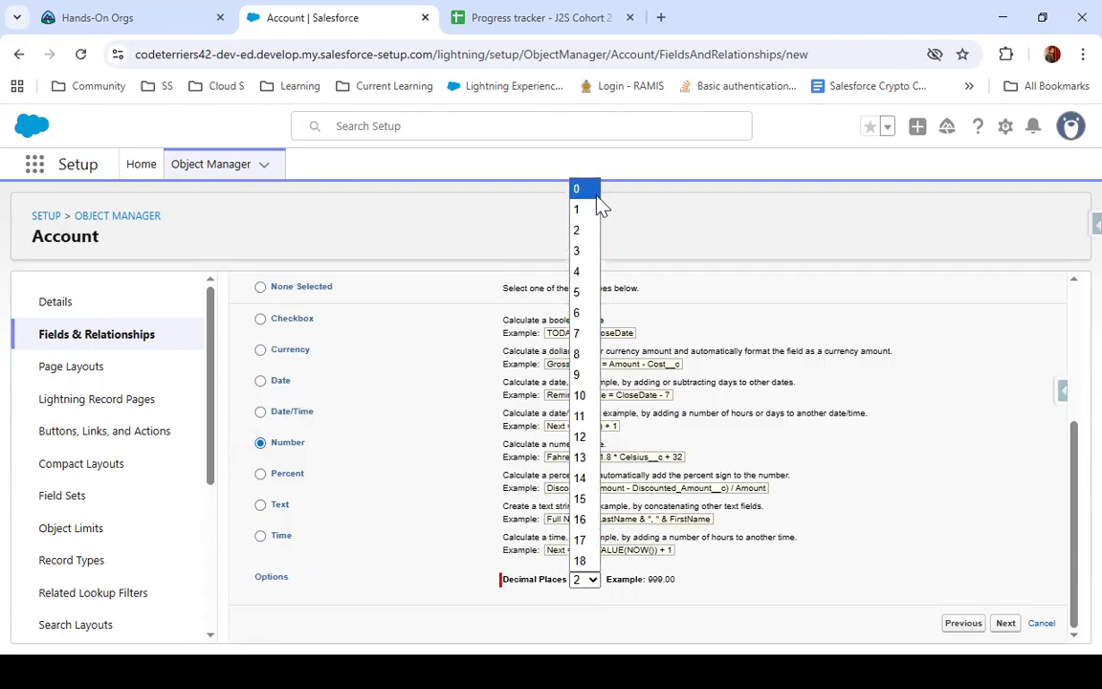
left_click(584, 189)
left_click(1007, 623)
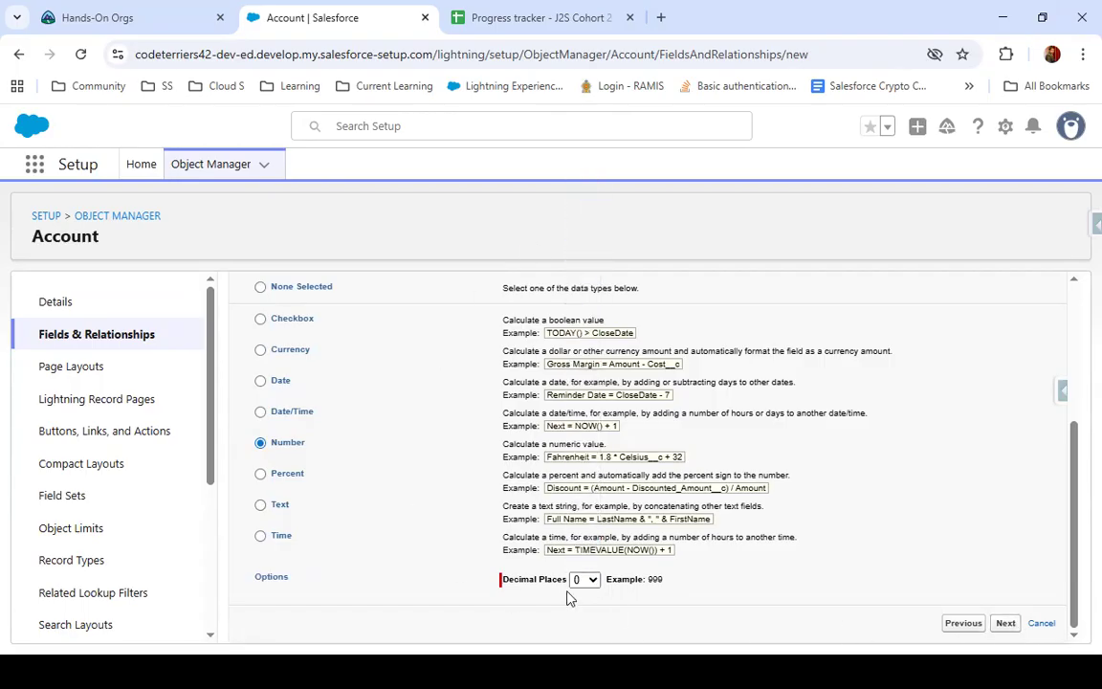
Enter Age as the field label, fill in the matching field name and continue to the formula editor
left_click(471, 445)
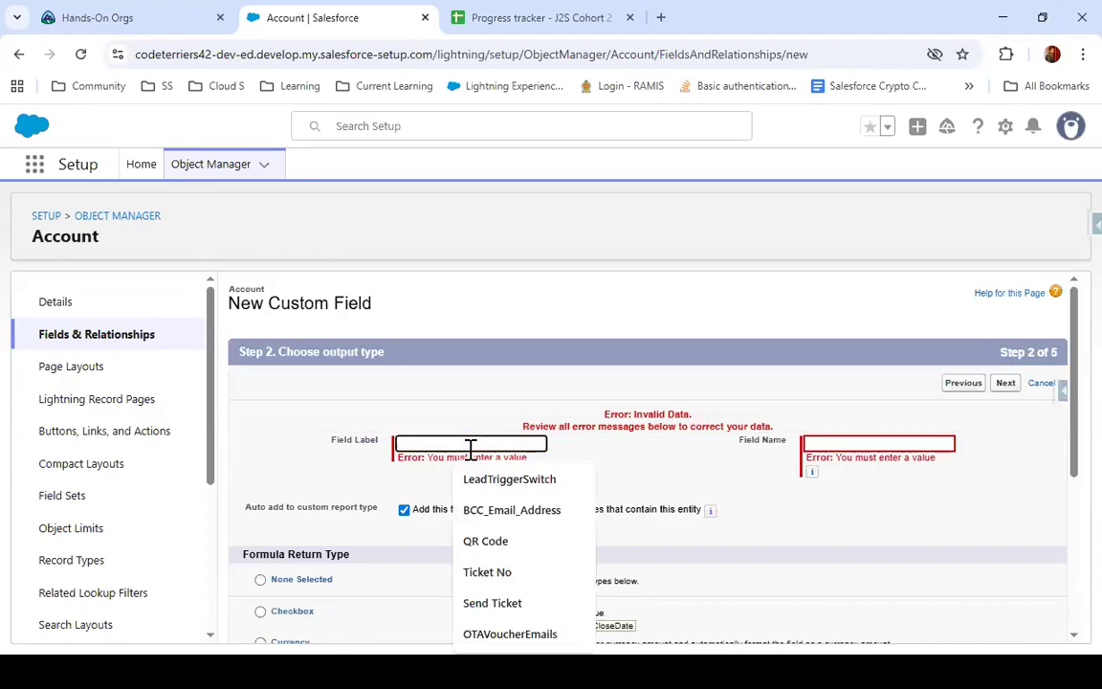
type("Age")
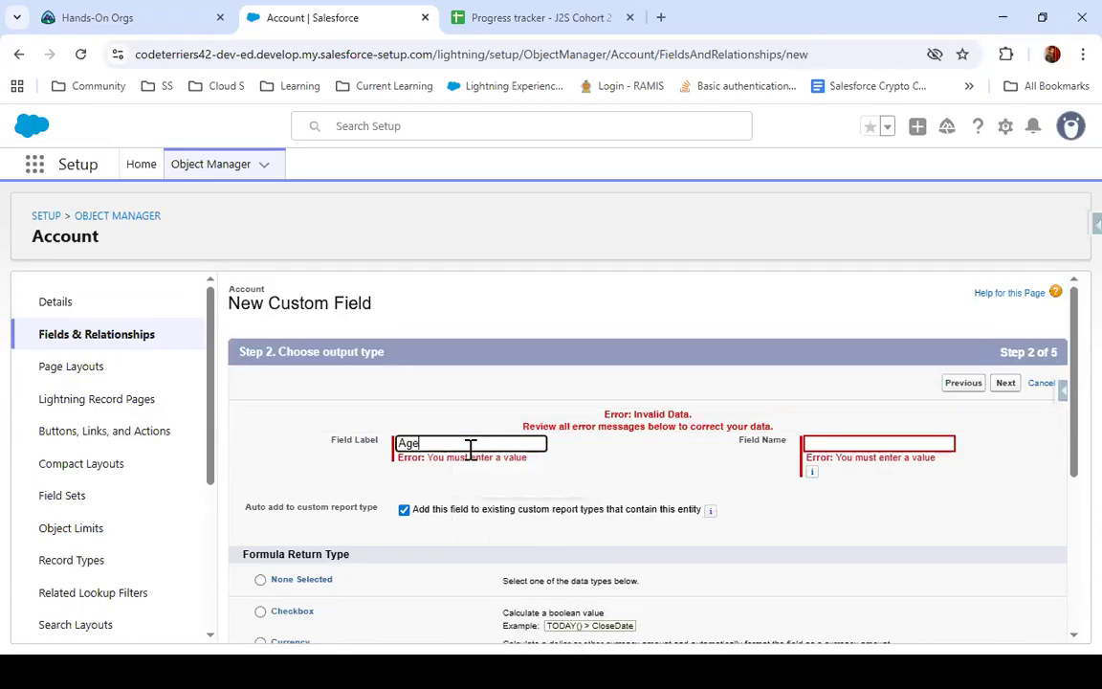
left_click(889, 443)
left_click(1003, 383)
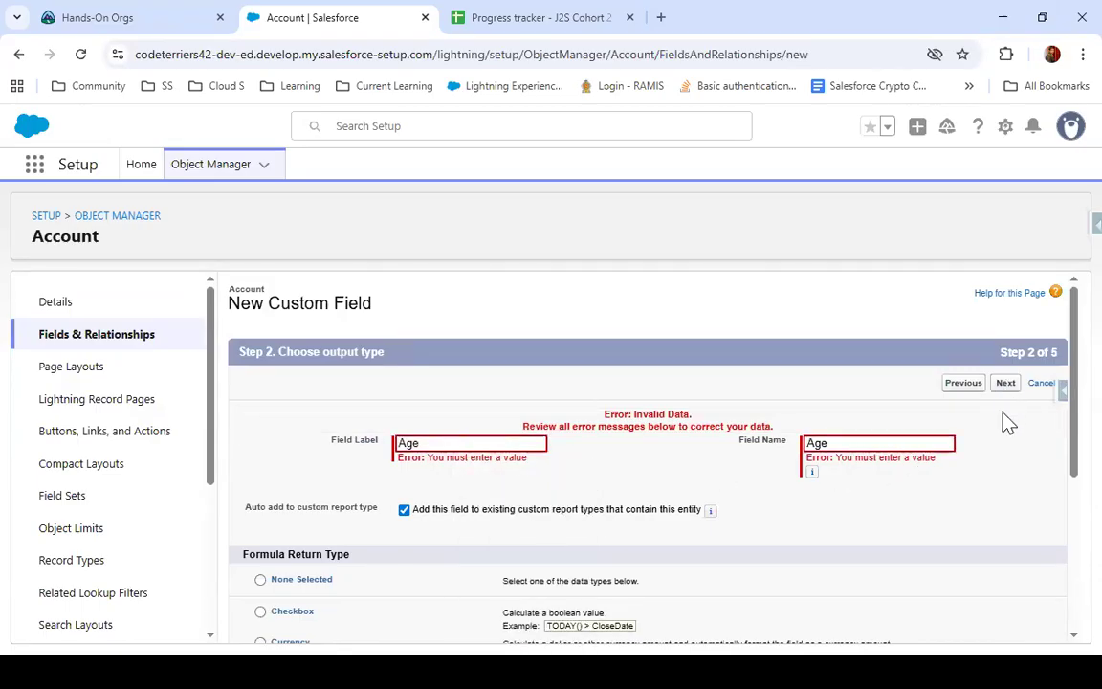
Insert the TODAY function into the Age formula and add a minus sign after it
scroll(349, 556, "down", 2)
scroll(919, 518, "down", 10)
scroll(905, 507, "down", 3)
scroll(899, 507, "up", 3)
left_click(889, 511)
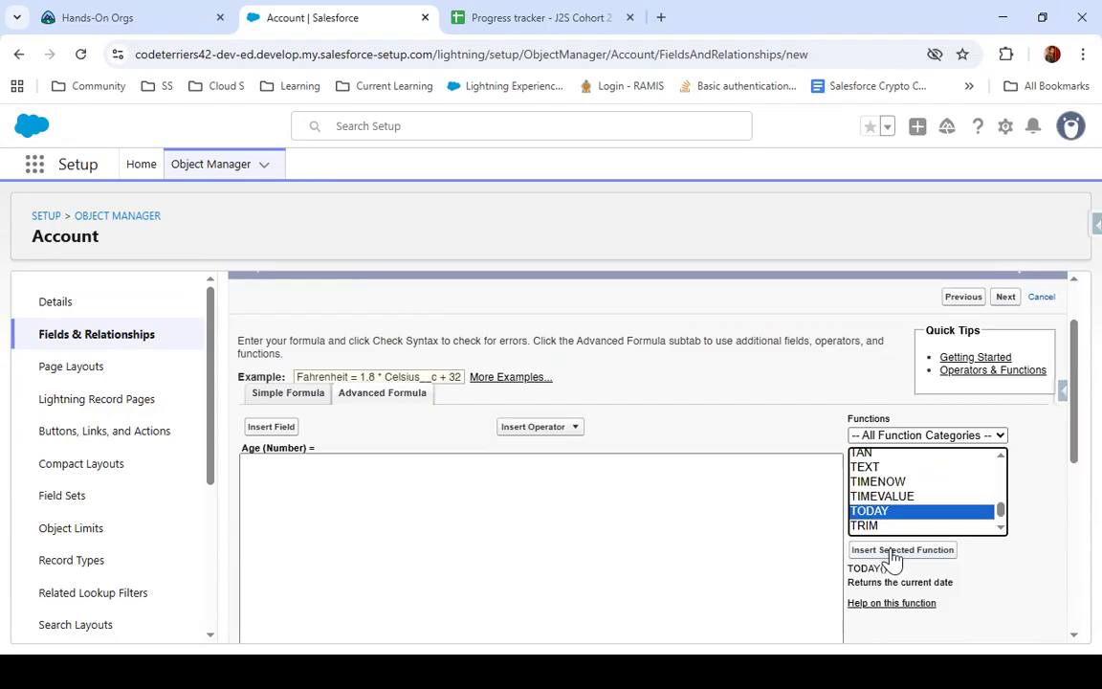
left_click(891, 551)
type("-")
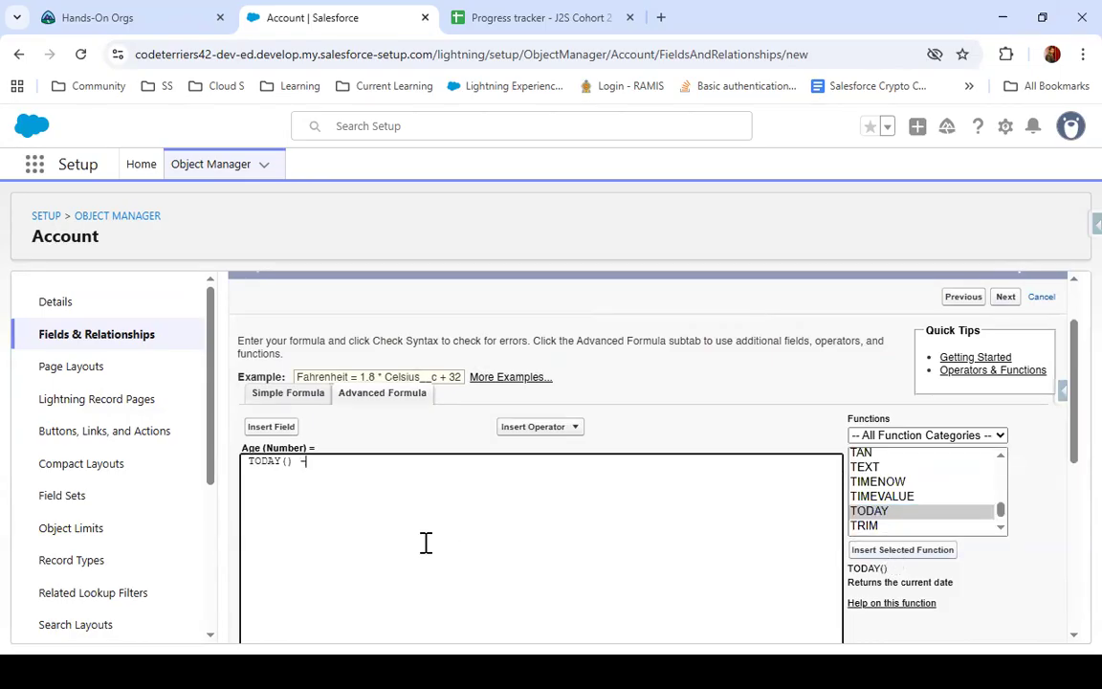
Insert the Account object's DOB field after the minus sign in the formula
left_click(271, 427)
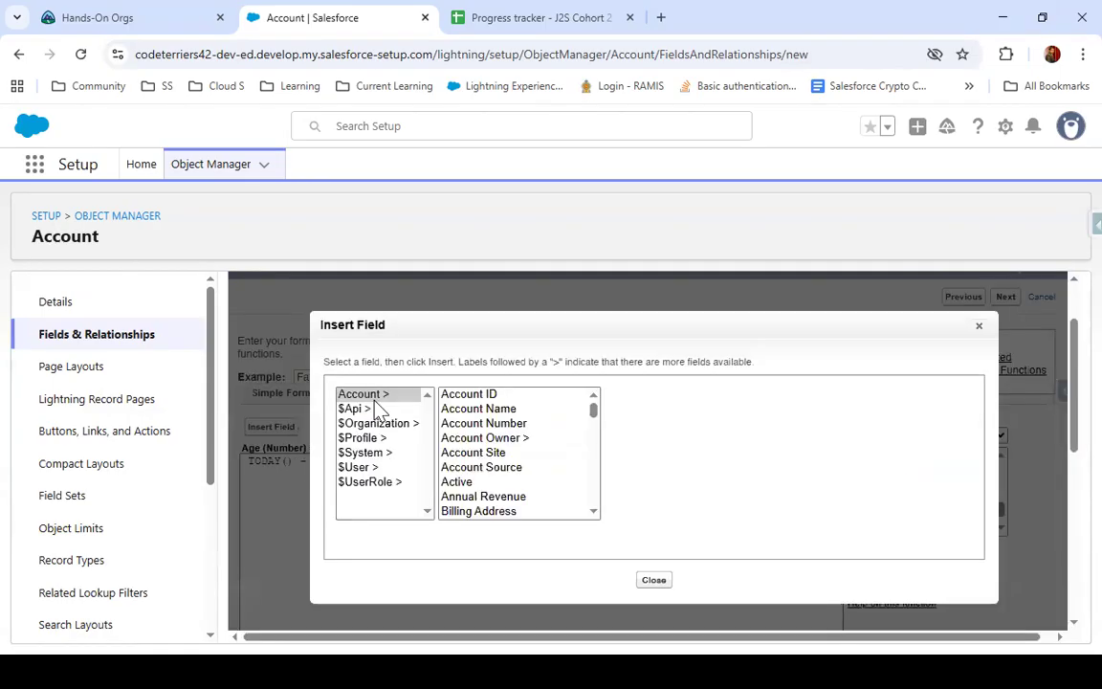
scroll(477, 497, "down", 3)
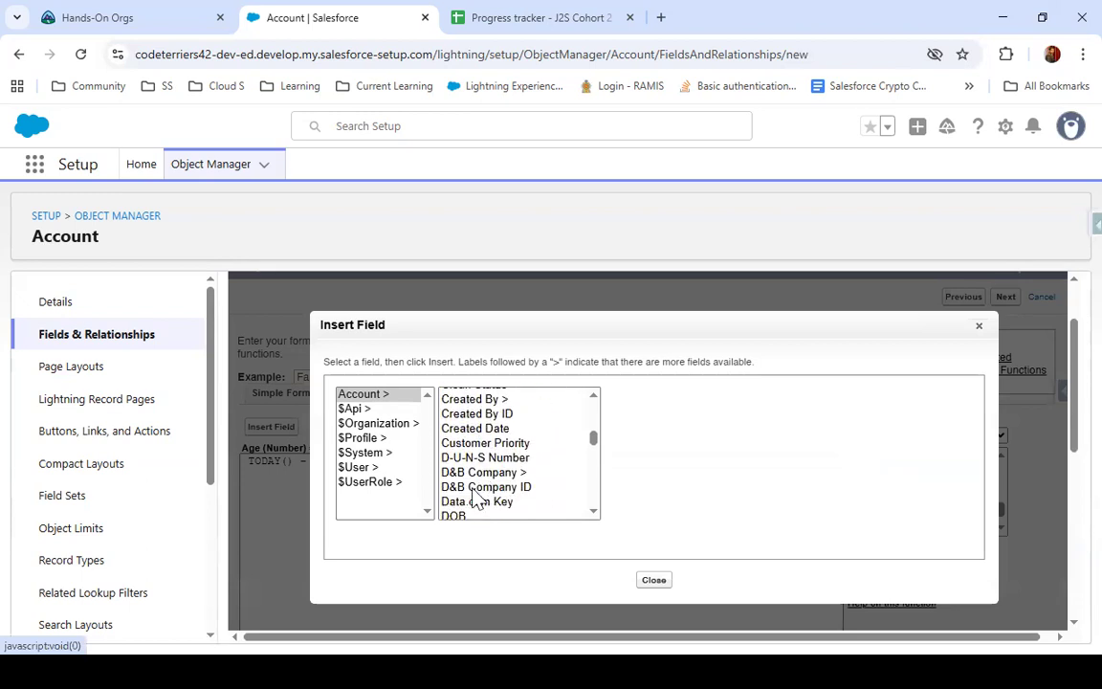
left_click(459, 514)
left_click(680, 486)
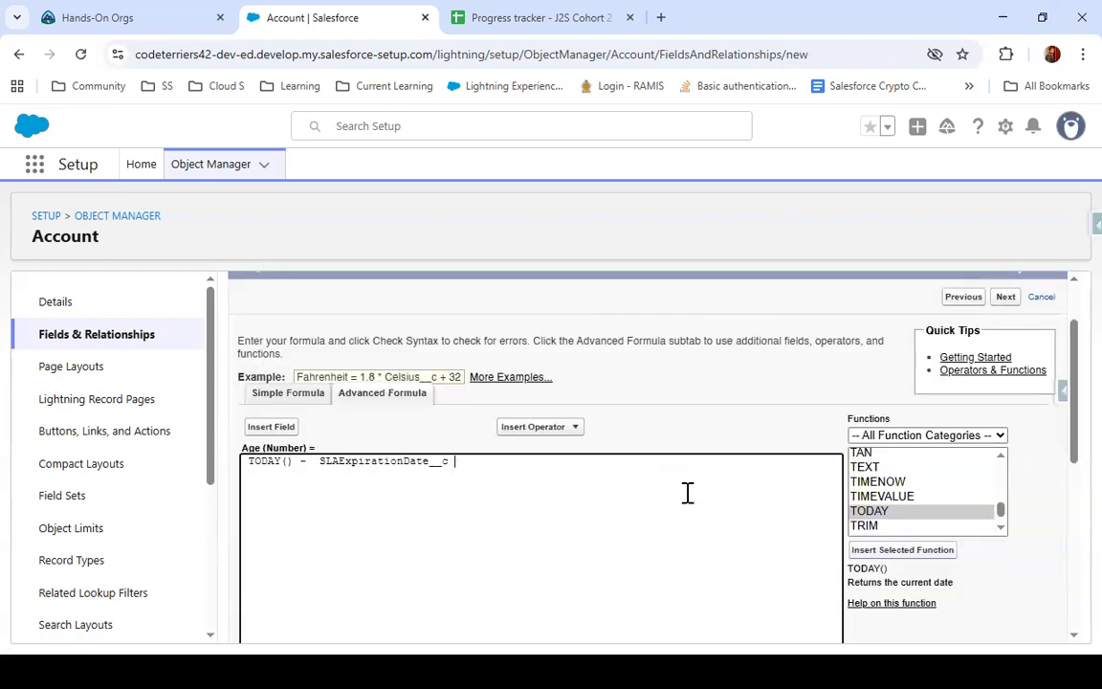
Check the syntax of the Age formula and continue to the field-level security settings
scroll(492, 568, "down", 5)
left_click(290, 372)
scroll(487, 383, "down", 5)
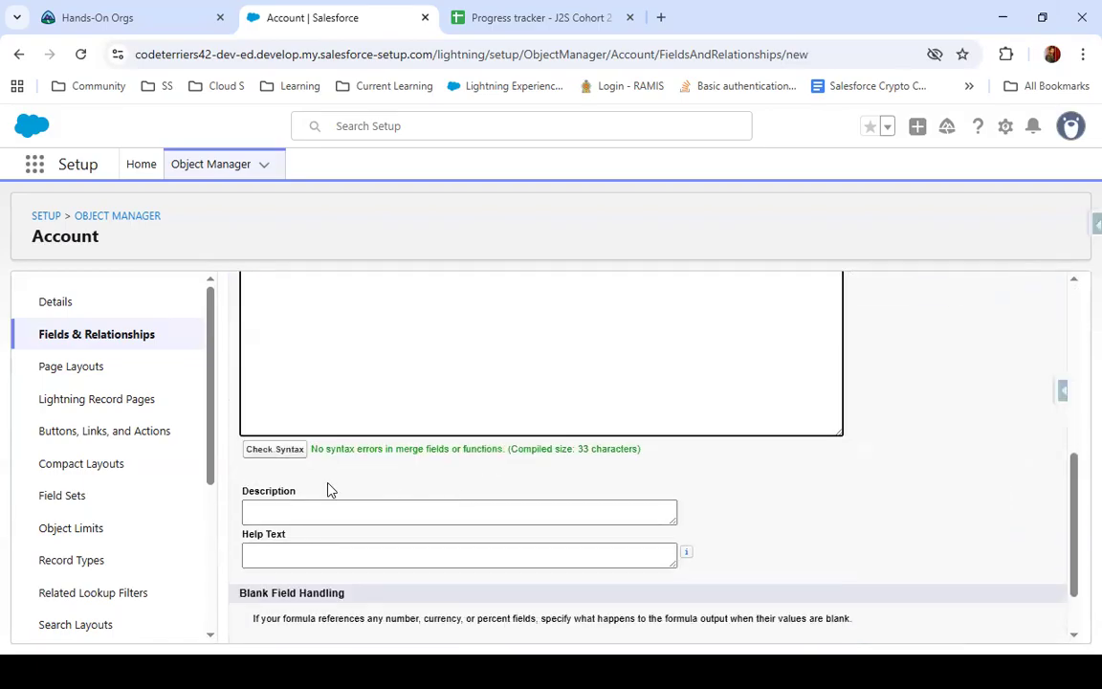
scroll(573, 465, "down", 2)
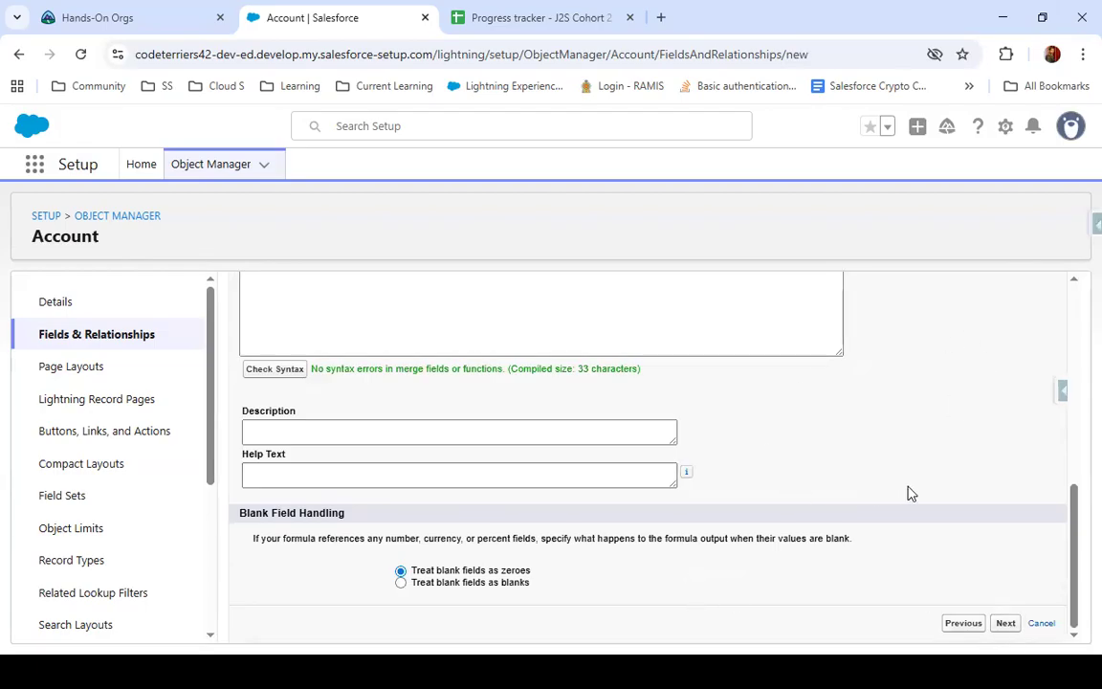
left_click(1007, 625)
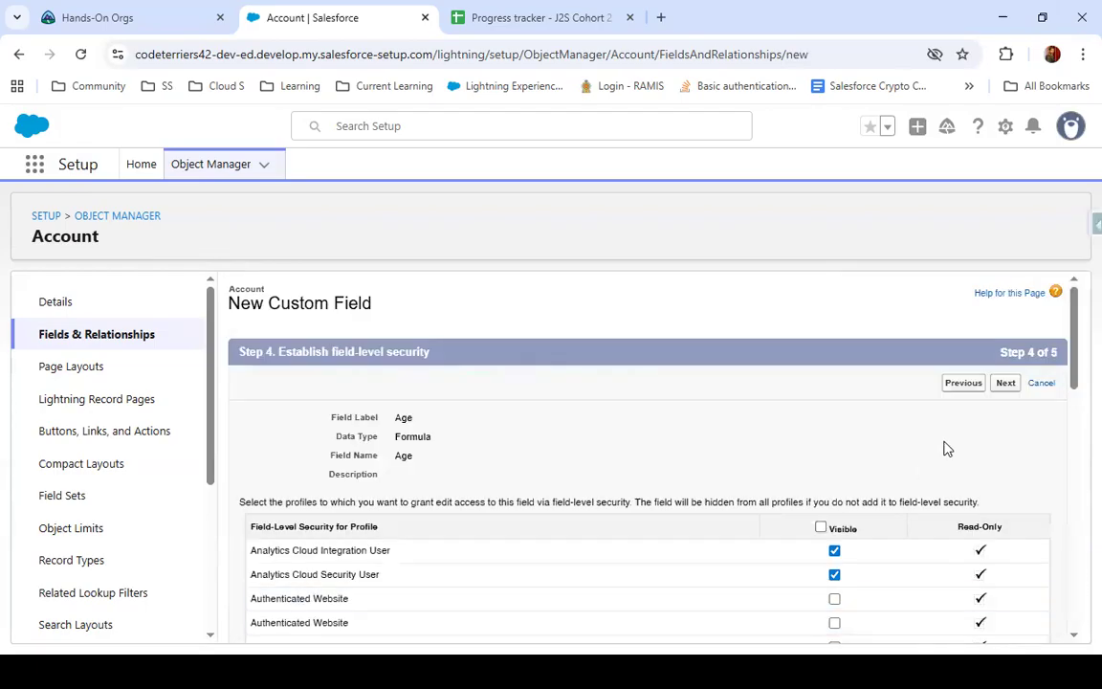
Mark the Age field as visible for all profiles and look through the profile list
left_click(820, 529)
scroll(813, 478, "down", 2)
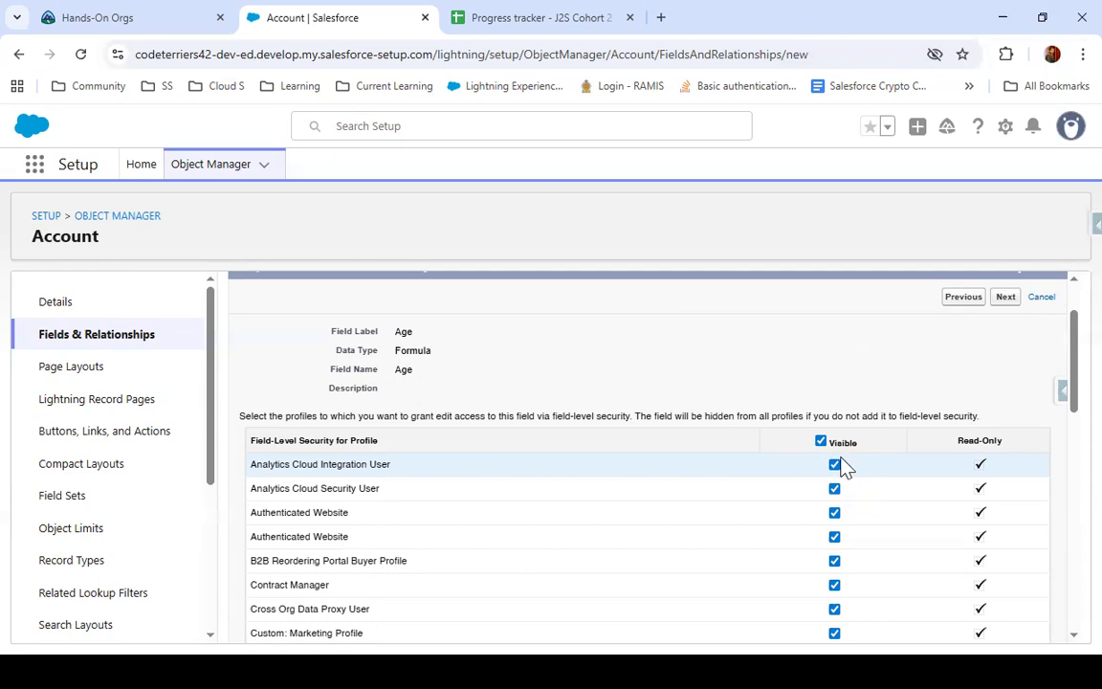
scroll(842, 466, "down", 2)
scroll(832, 421, "up", 1)
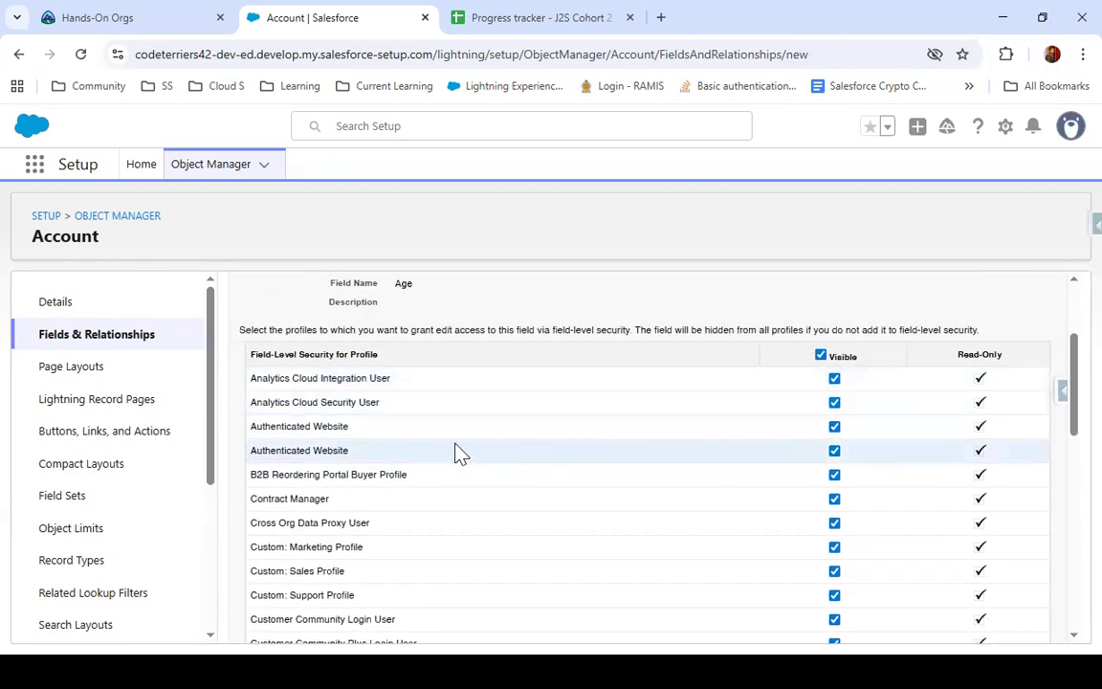
scroll(327, 449, "down", 2)
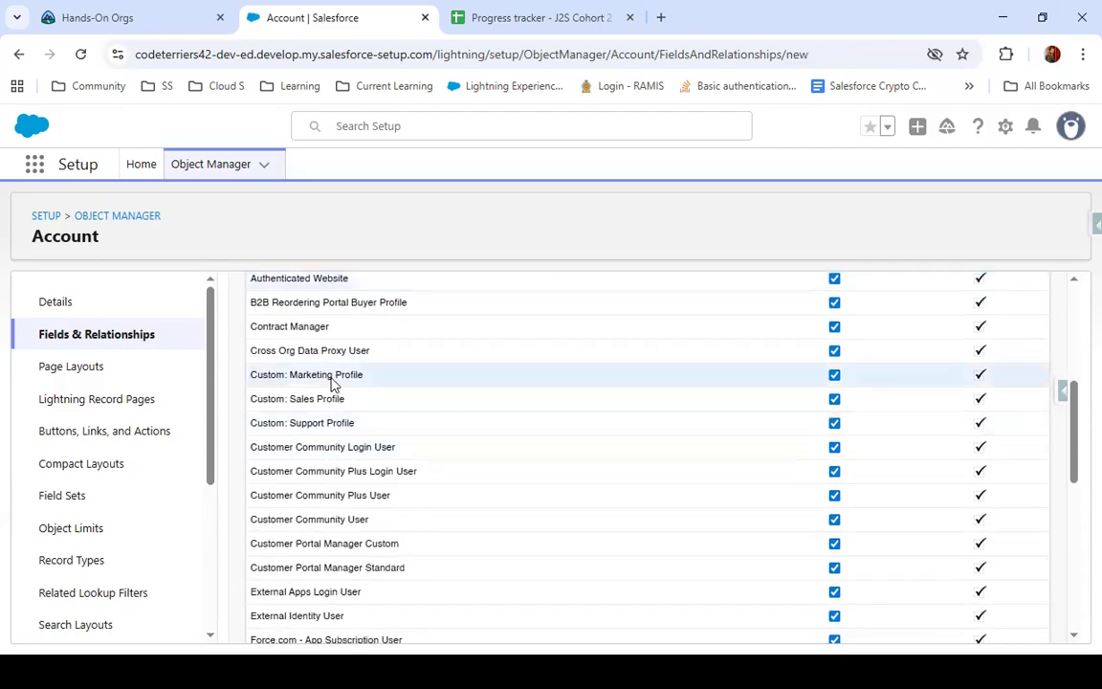
scroll(332, 382, "down", 5)
scroll(337, 519, "down", 2)
scroll(337, 519, "up", 10)
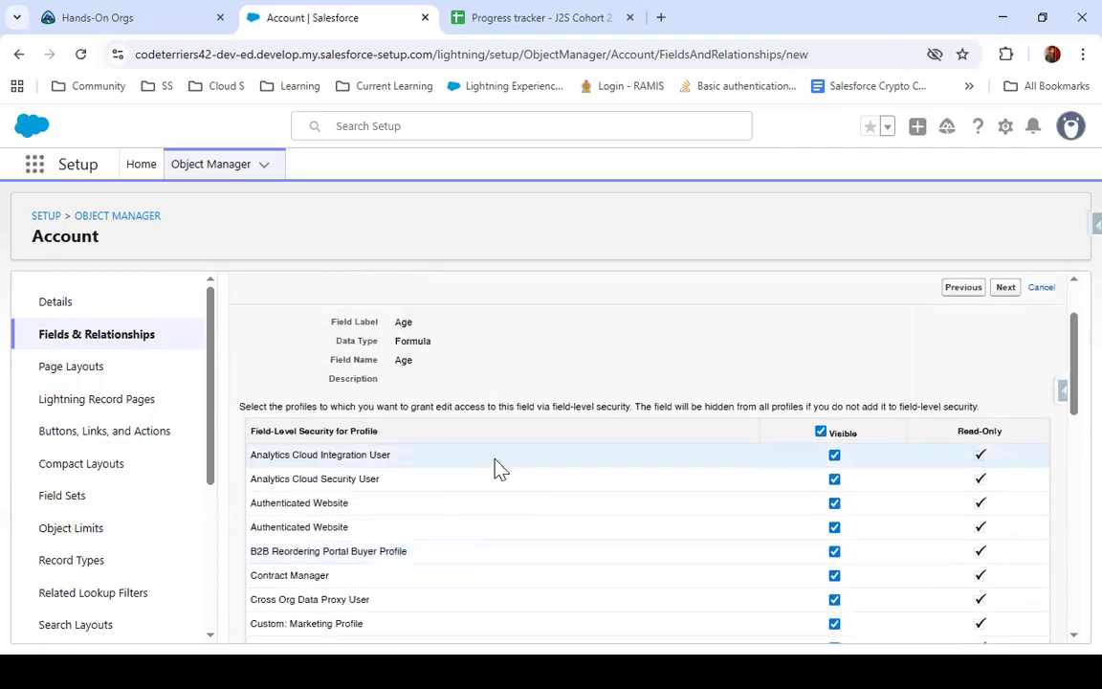
Clear the Age field's visibility for all profiles and review the list down to its last profile
left_click(820, 432)
scroll(829, 443, "down", 1)
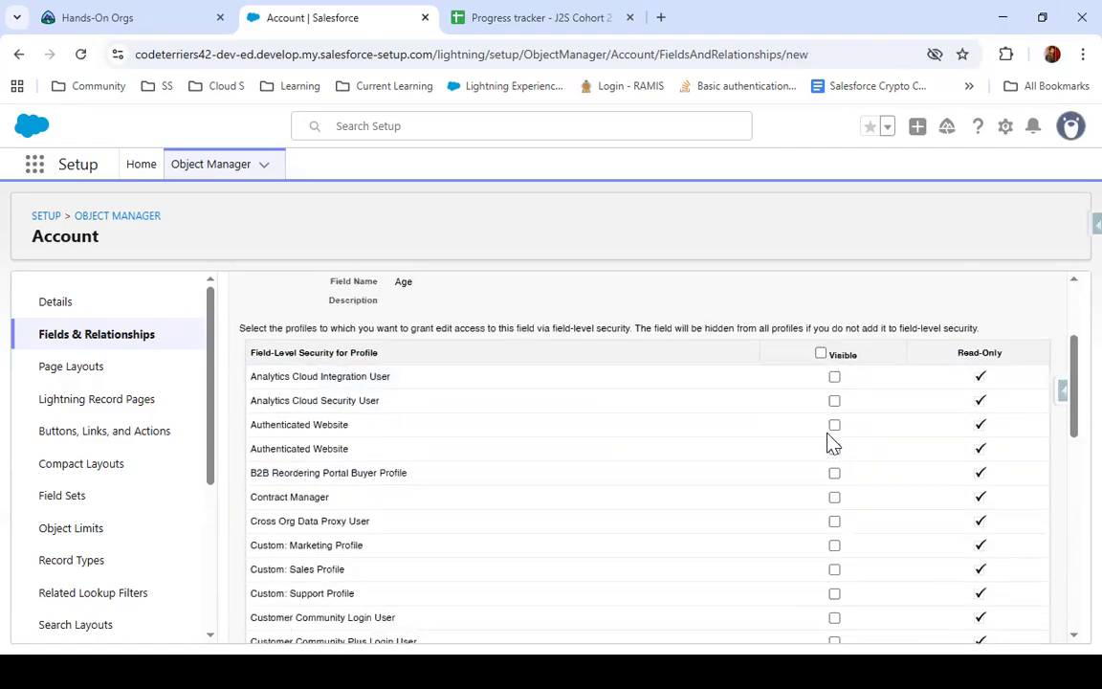
scroll(832, 443, "down", 8)
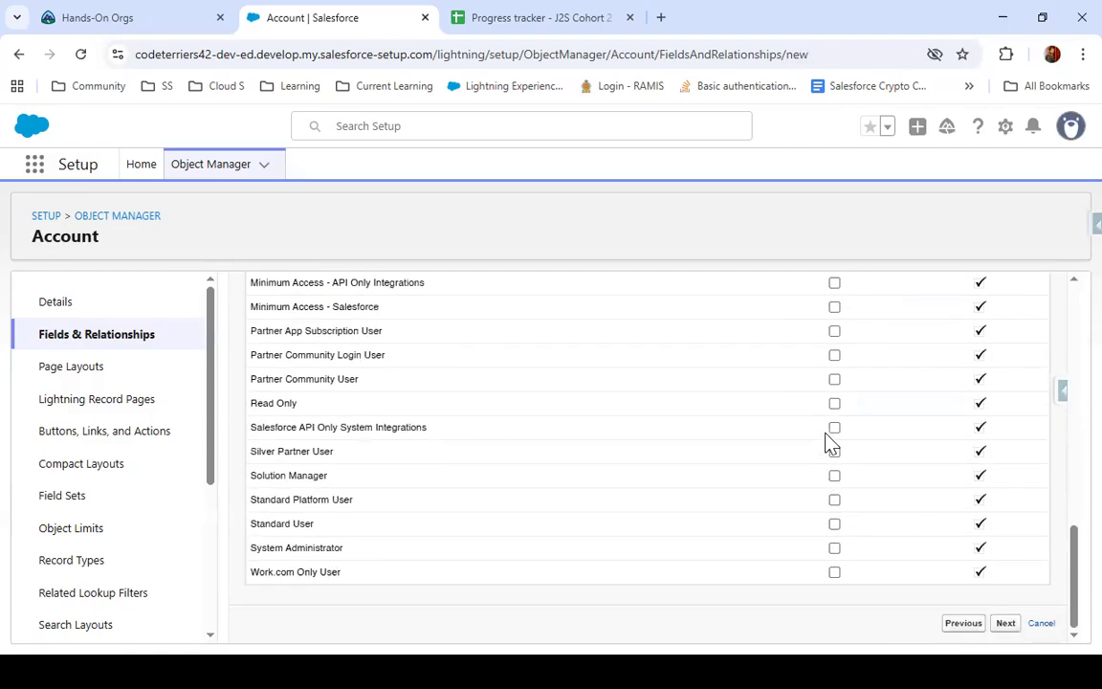
scroll(841, 426, "up", 10)
scroll(841, 424, "up", 1)
scroll(838, 430, "down", 4)
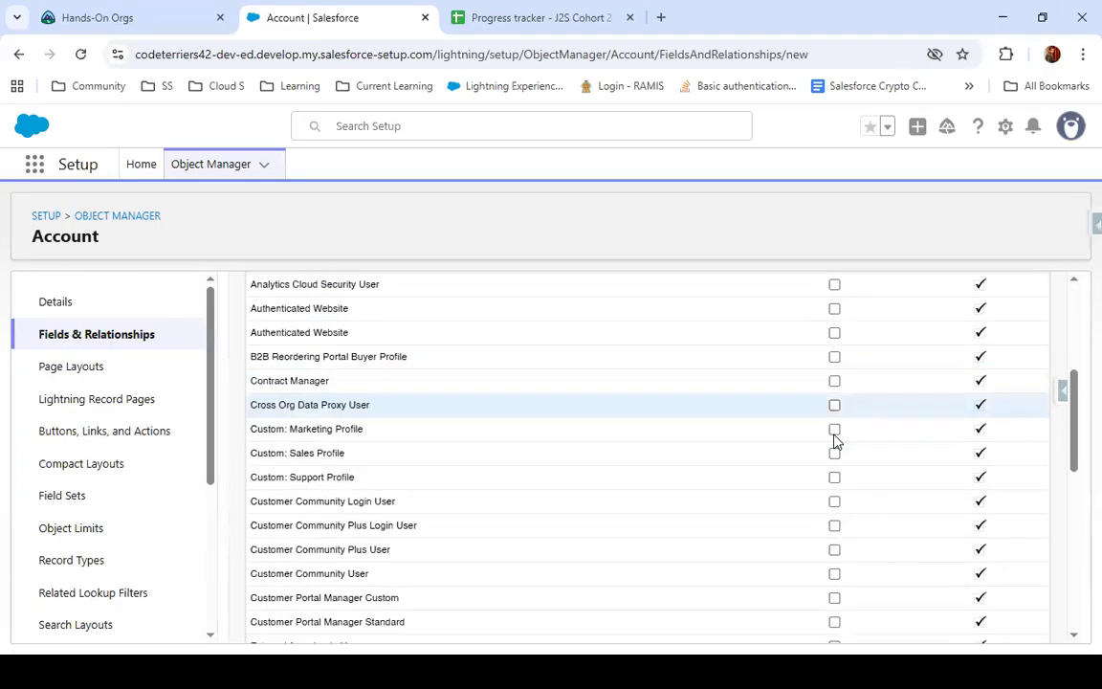
scroll(834, 445, "down", 6)
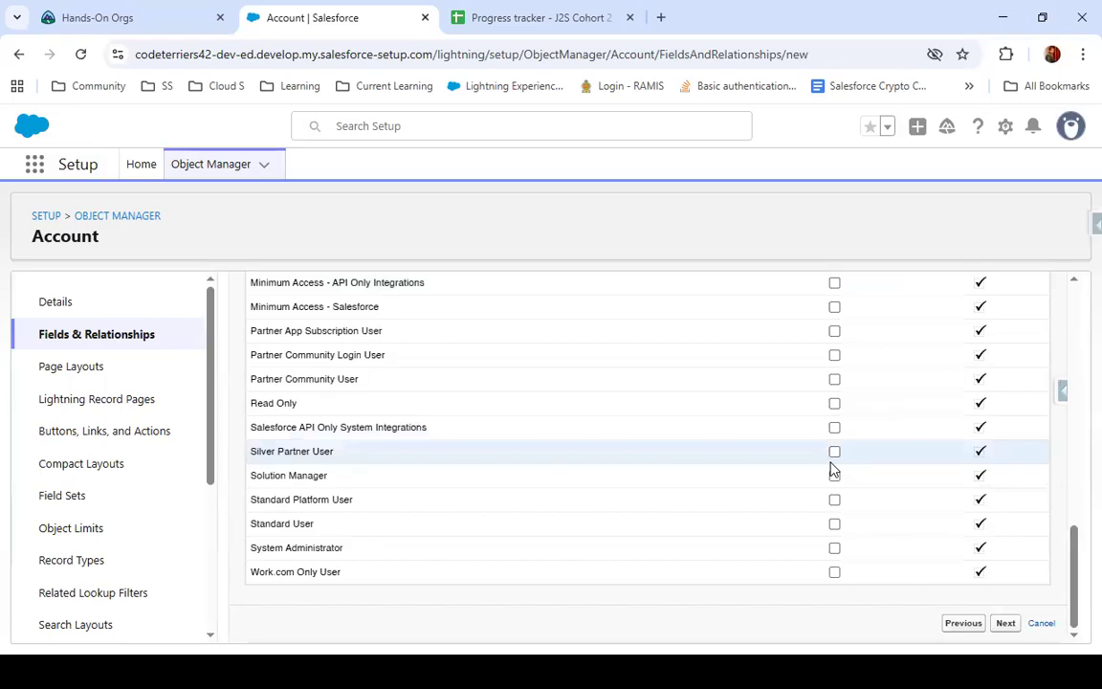
scroll(830, 464, "up", 10)
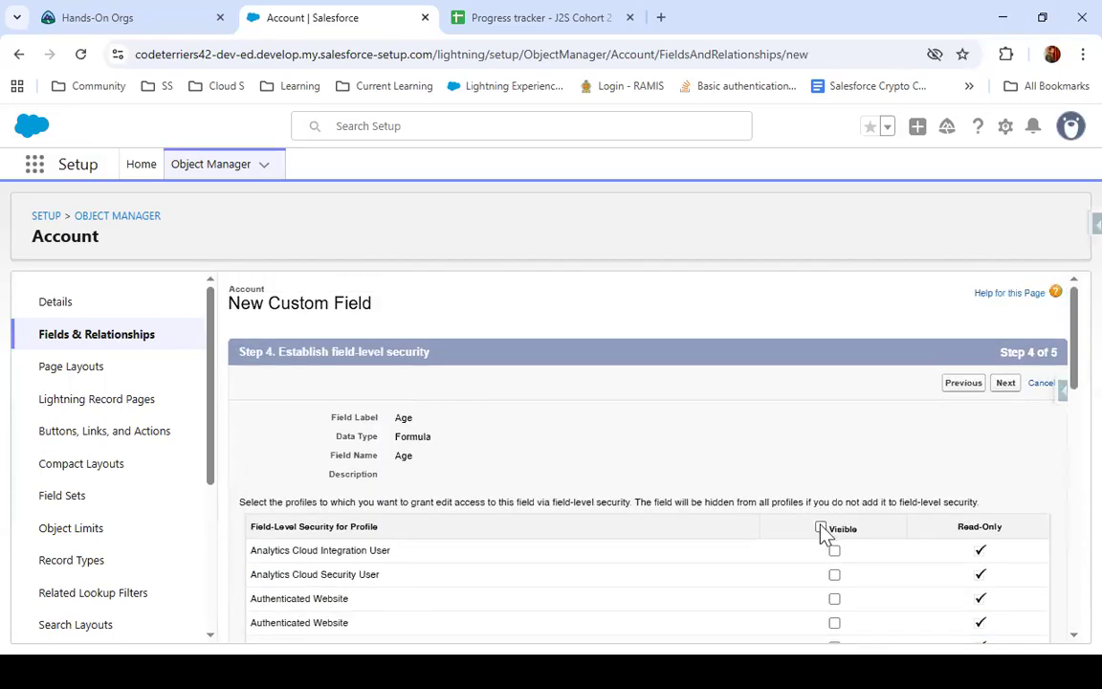
Make the Age field visible to every profile again and continue to the page layout selection
left_click(820, 527)
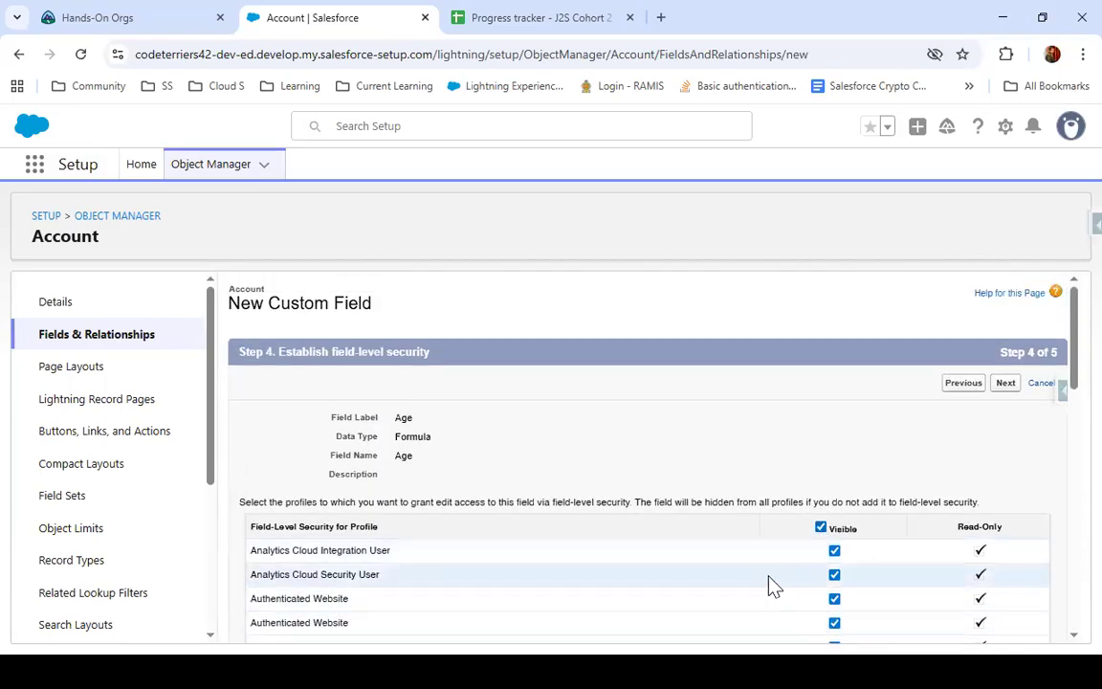
scroll(779, 574, "down", 10)
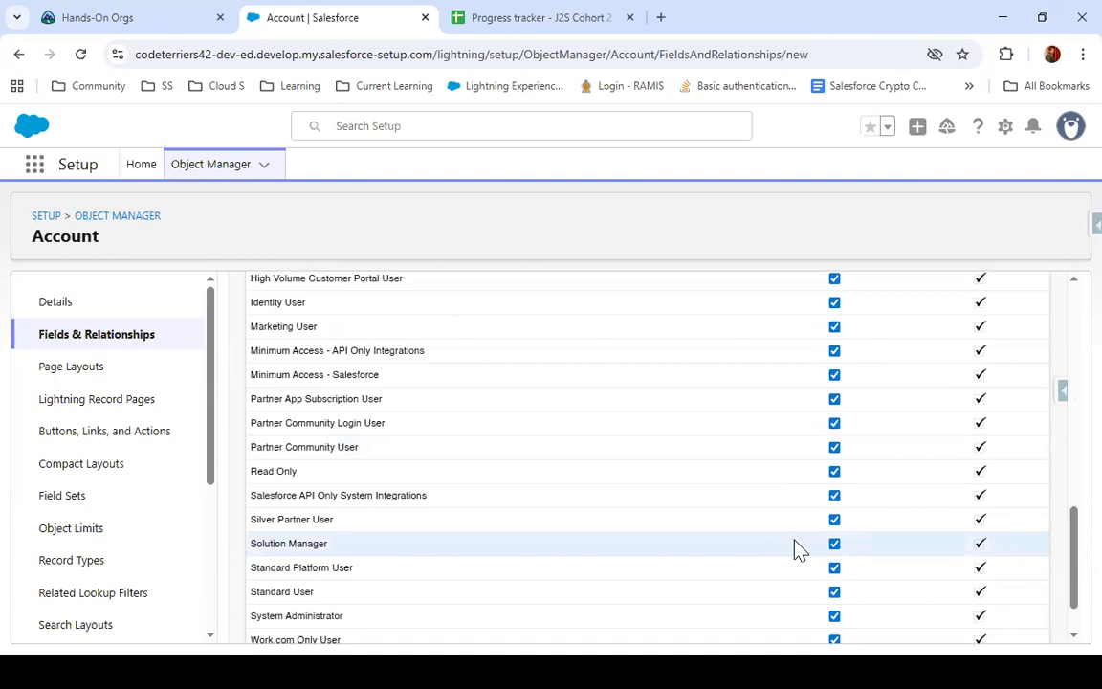
scroll(886, 542, "up", 10)
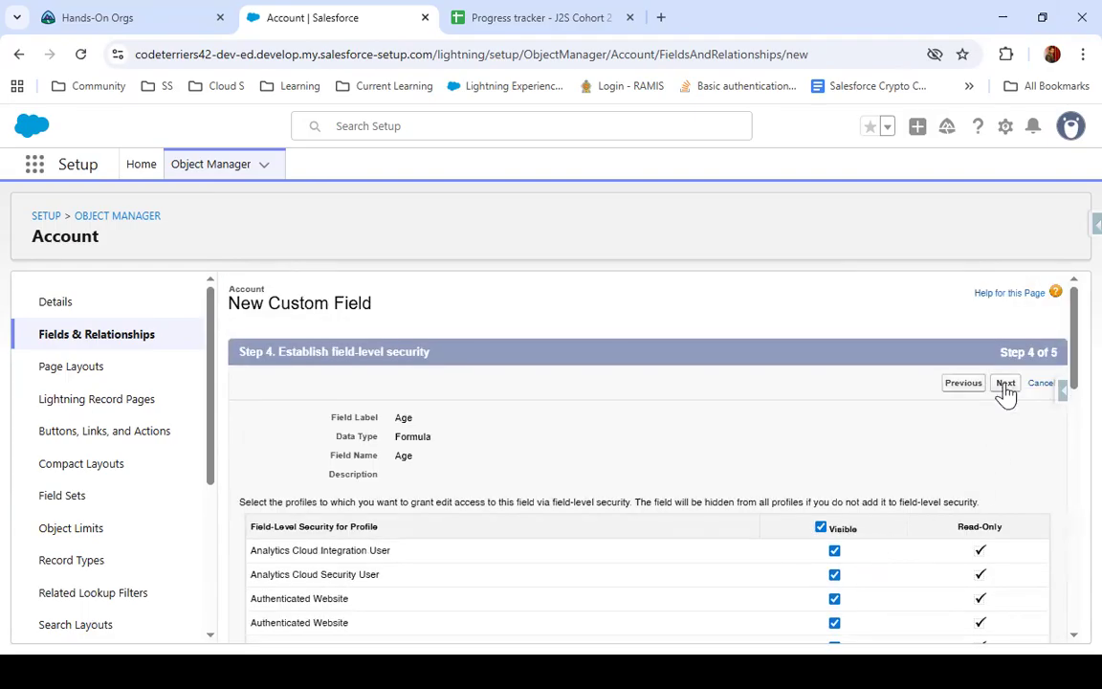
Add the Age field to the Marketing, Sales, Support and standard Account layouts and save the field
scroll(541, 581, "down", 2)
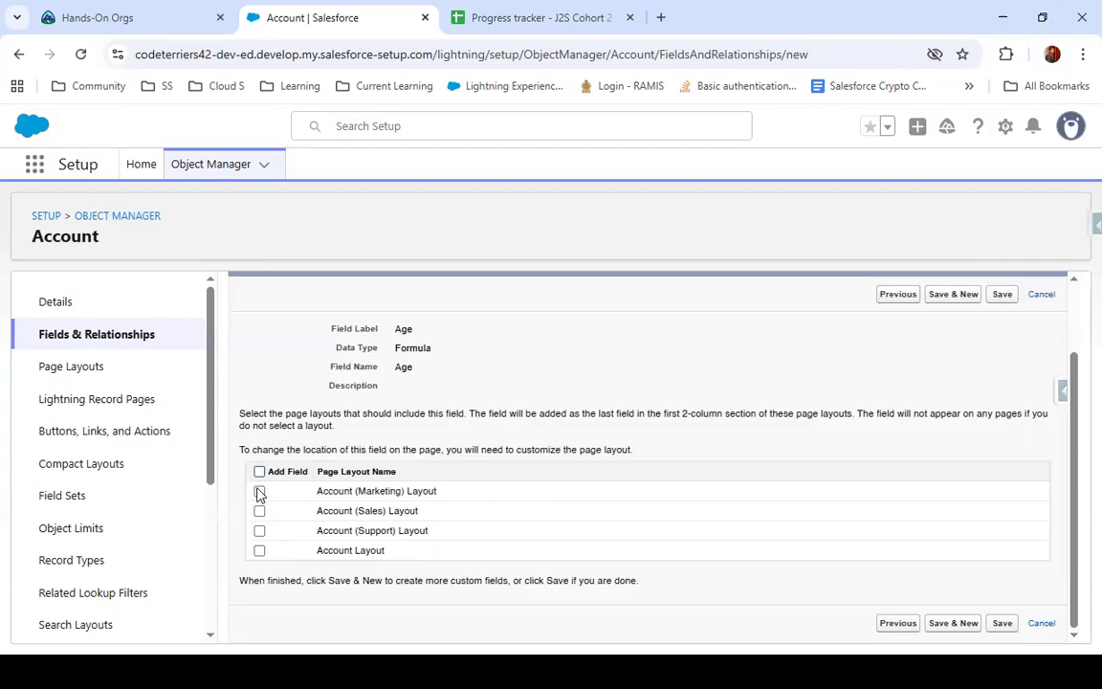
left_click(260, 553)
left_click(260, 531)
left_click(259, 511)
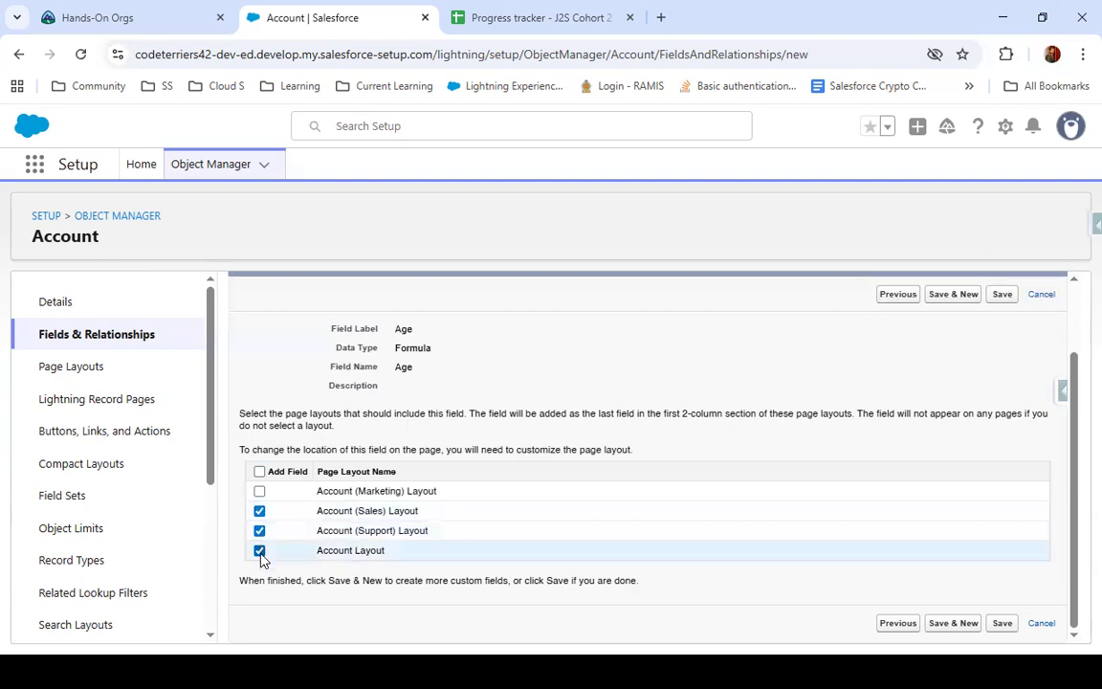
left_click(260, 491)
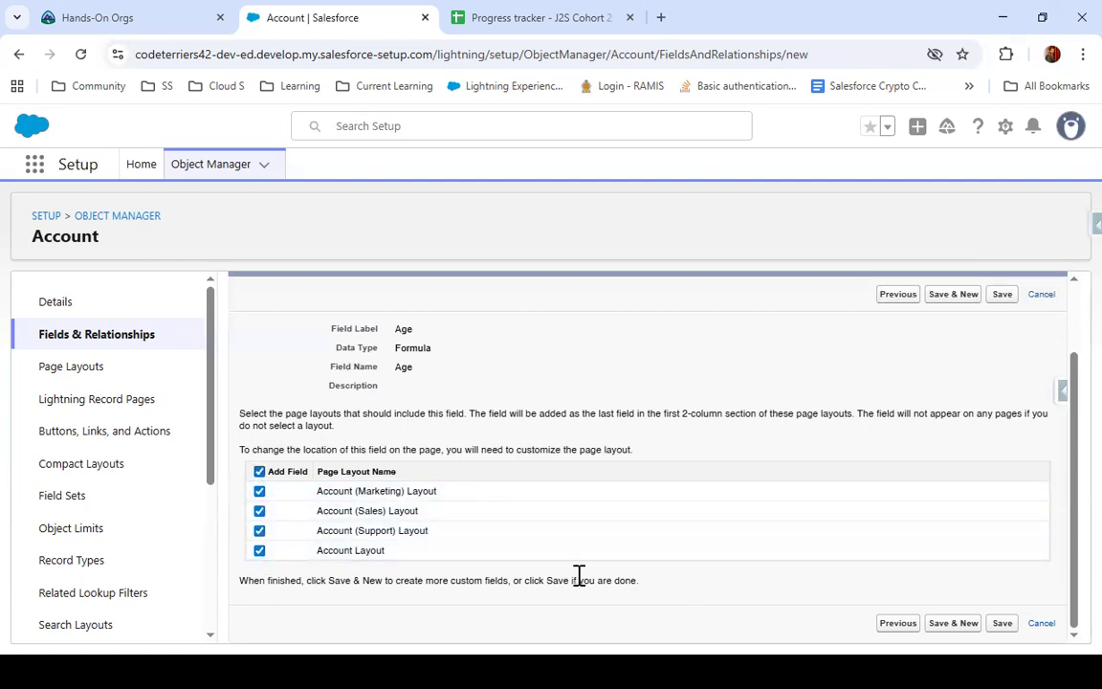
left_click(258, 473)
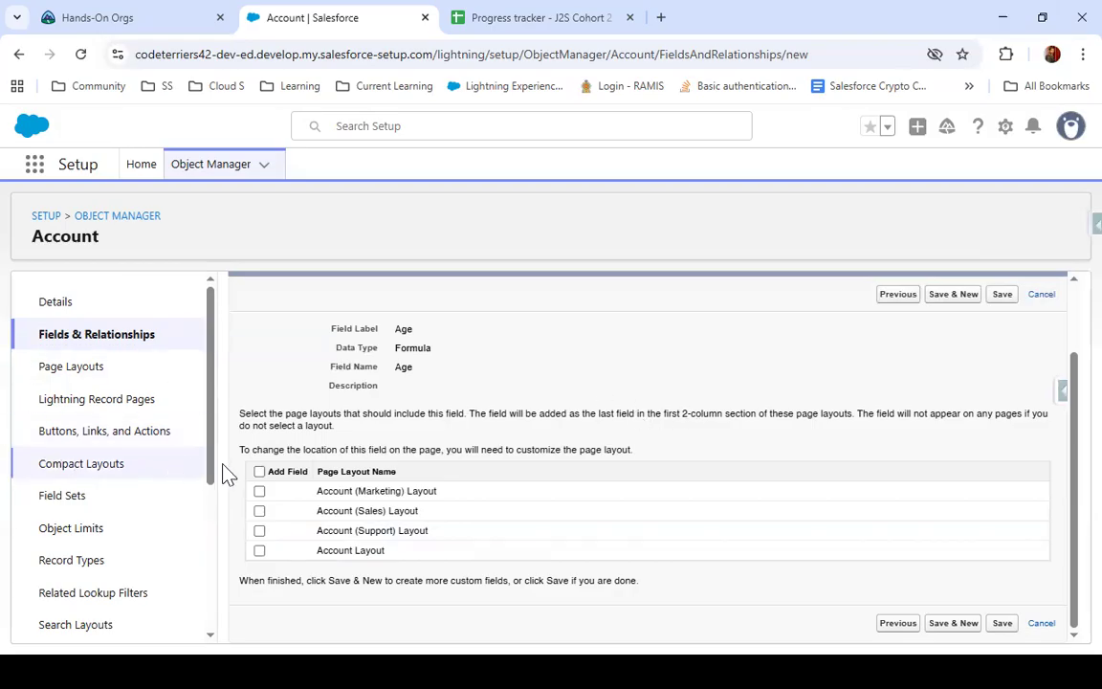
left_click(259, 472)
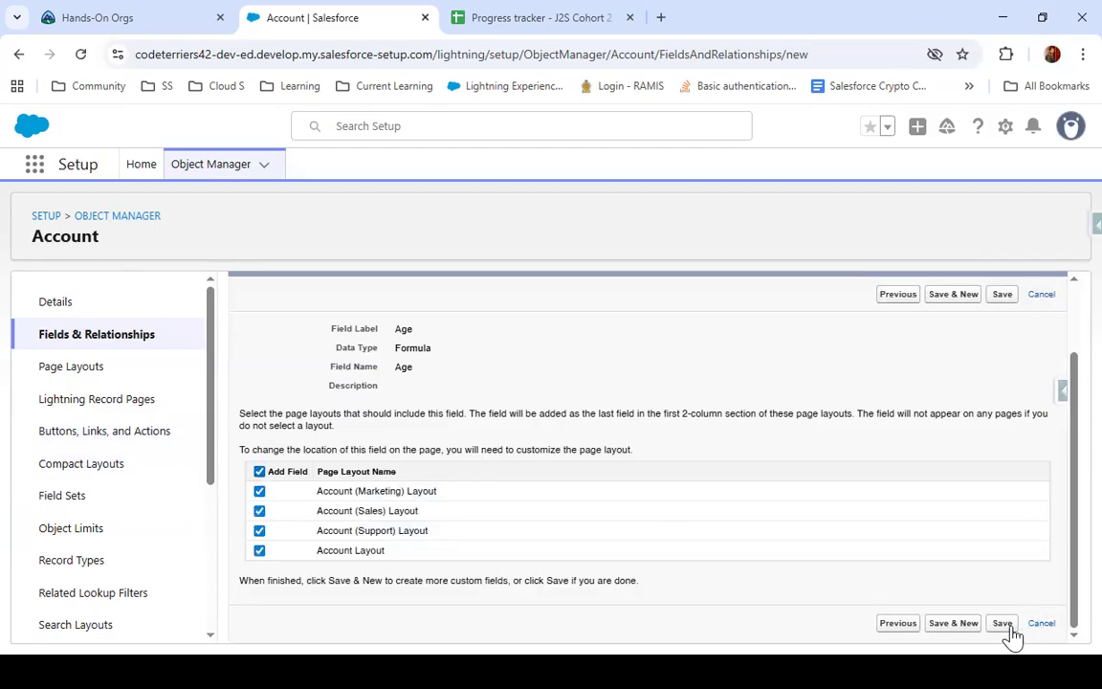
left_click(1004, 628)
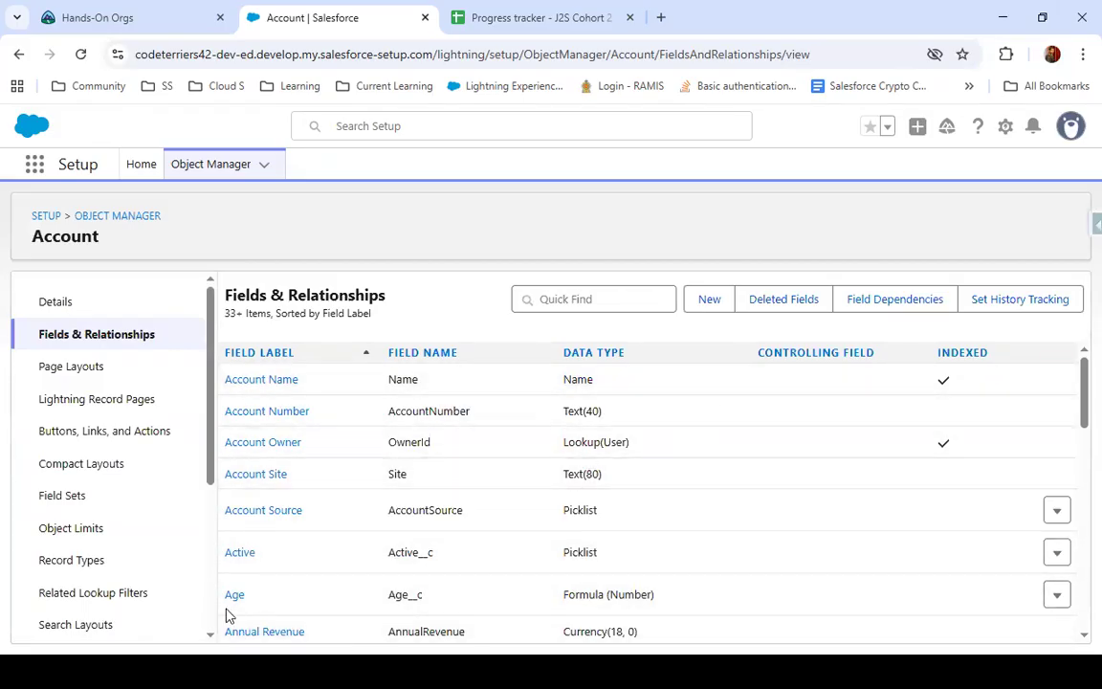
double_click(630, 594)
Find and open the Accounts item through the App Launcher and reset the page zoom to 100%
left_click(37, 174)
type("acc")
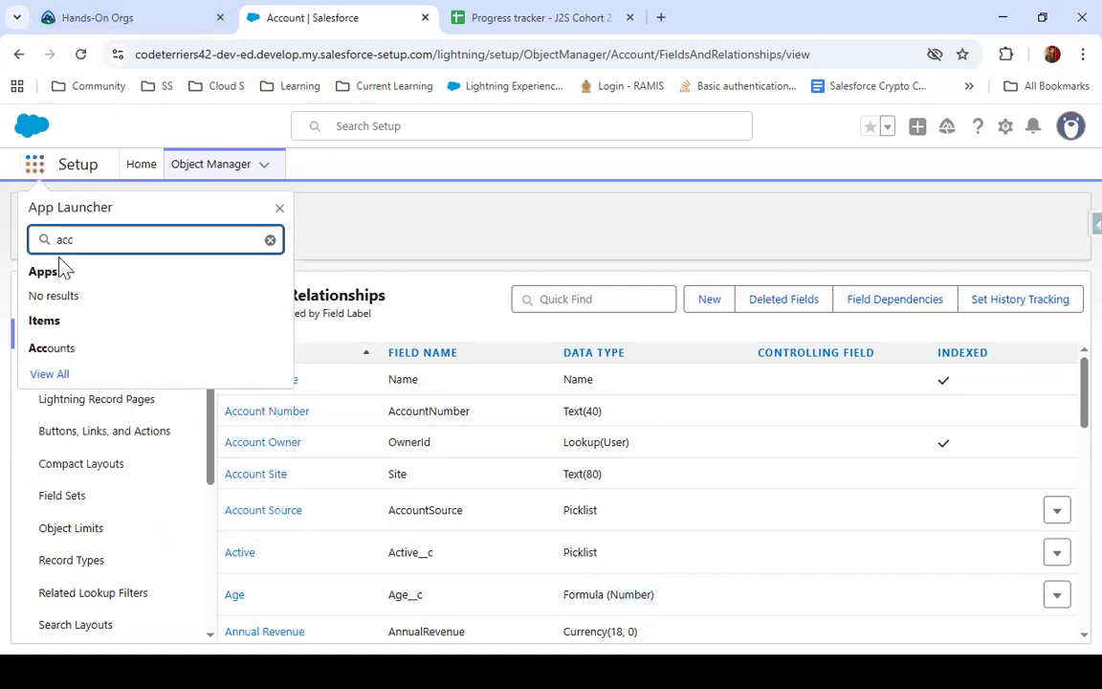
left_click(74, 350)
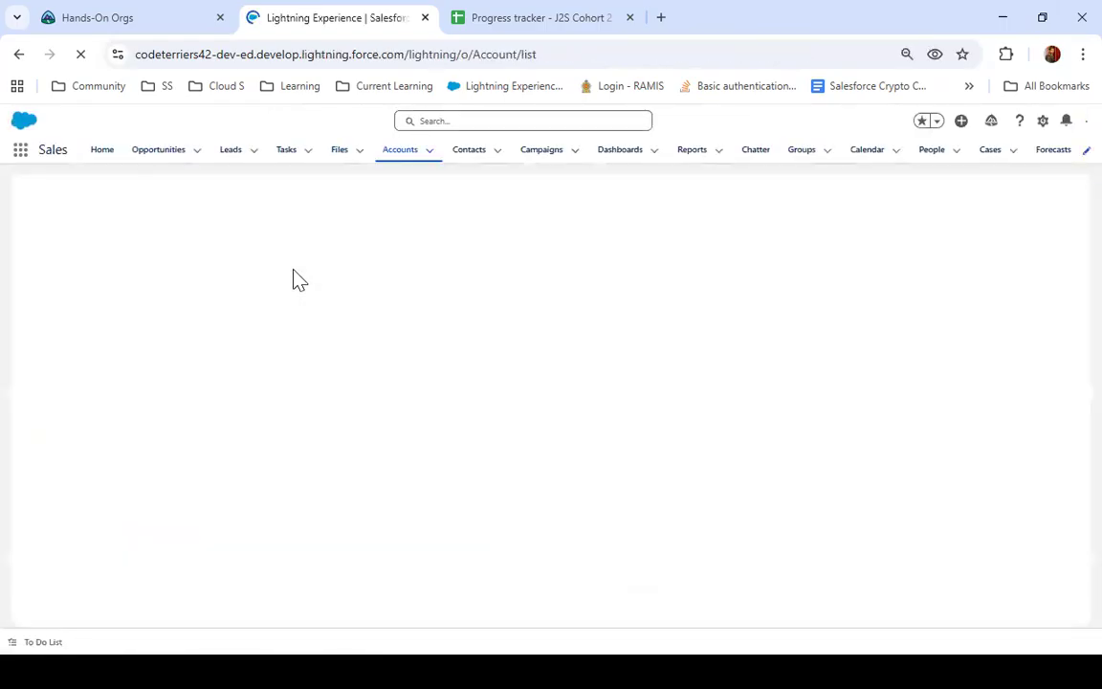
left_click(907, 53)
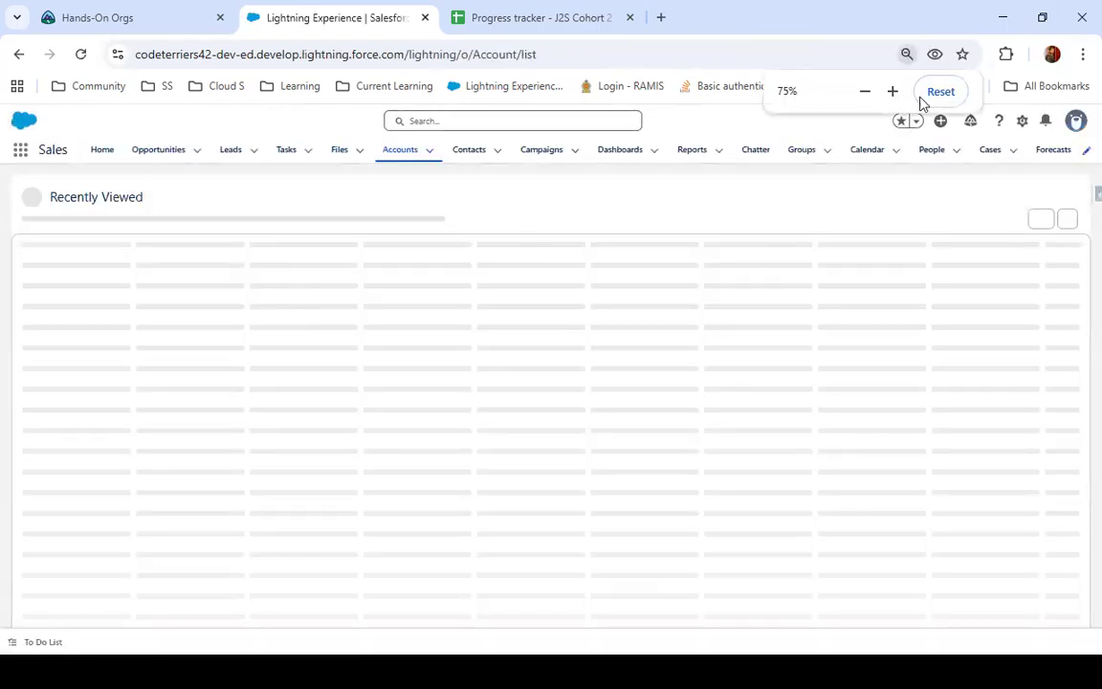
left_click(937, 92)
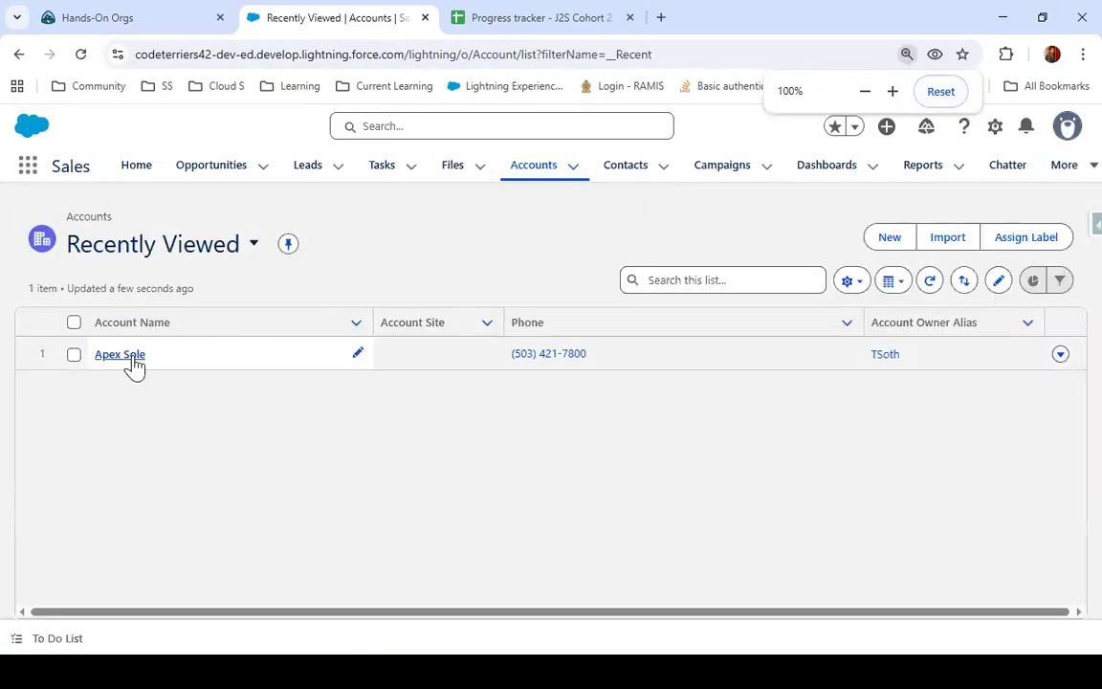
Open the details of the Apex Sole account, dismiss the Salesforce Setup prompt and examine the Age and DOB values
left_click(118, 355)
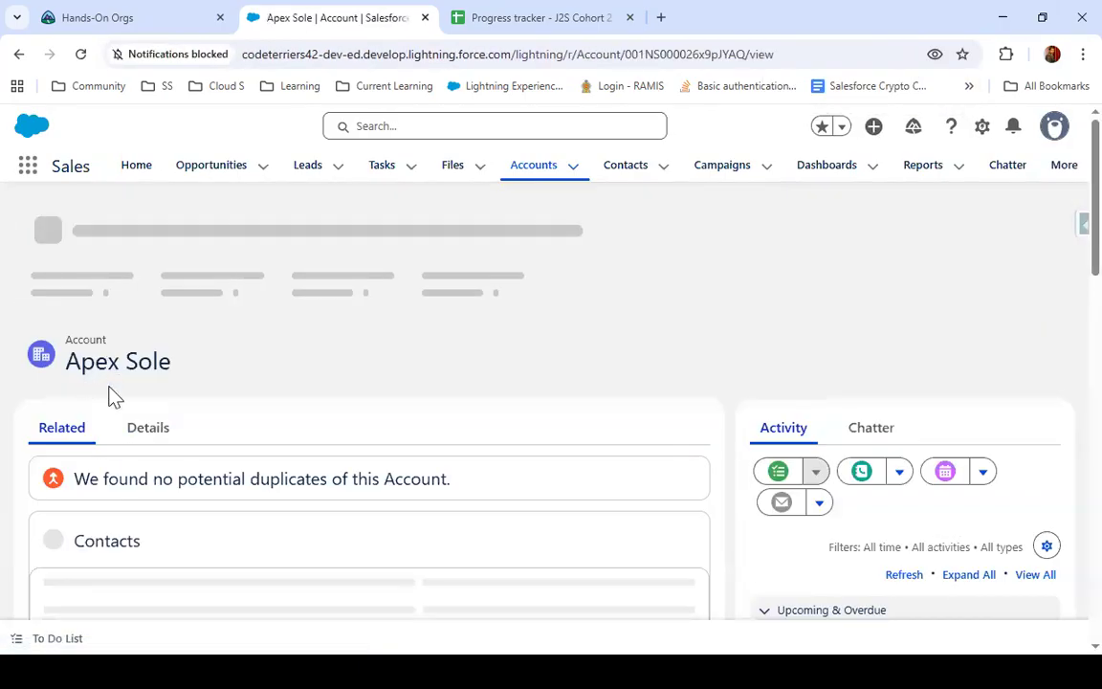
left_click(158, 429)
scroll(212, 442, "down", 5)
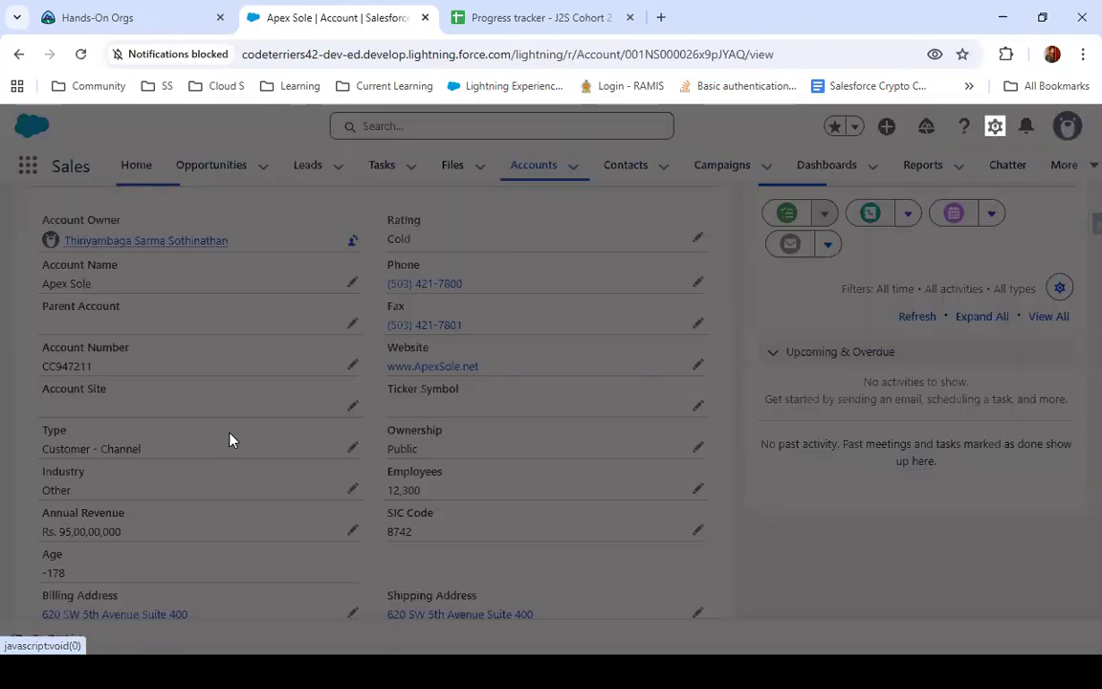
left_click(681, 367)
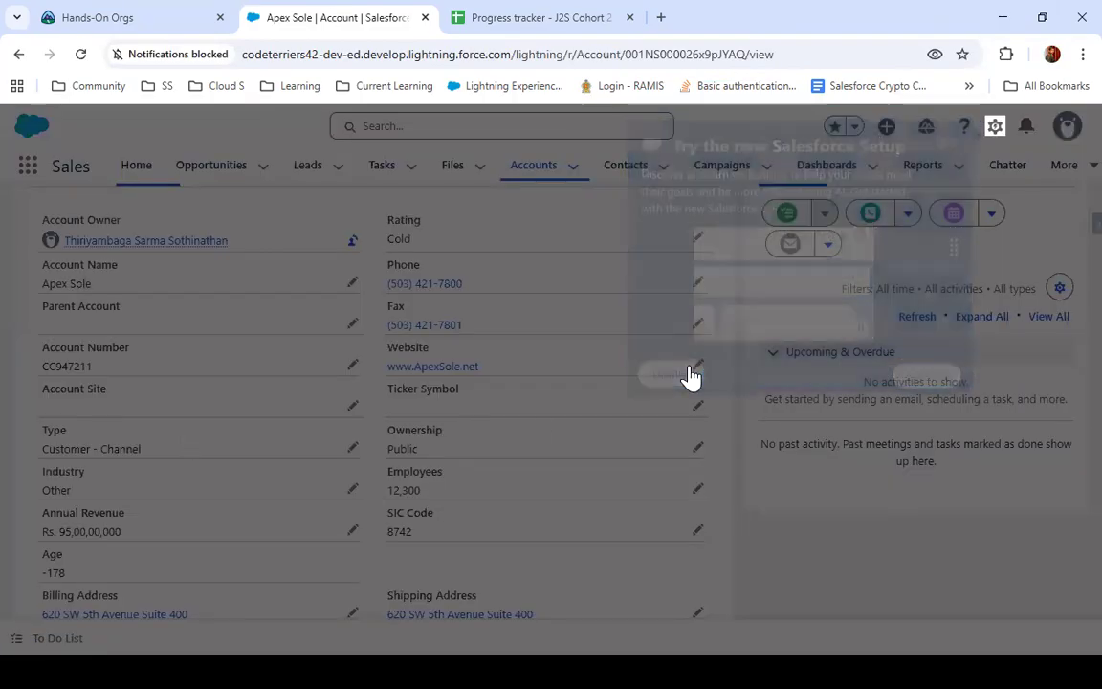
scroll(407, 473, "down", 1)
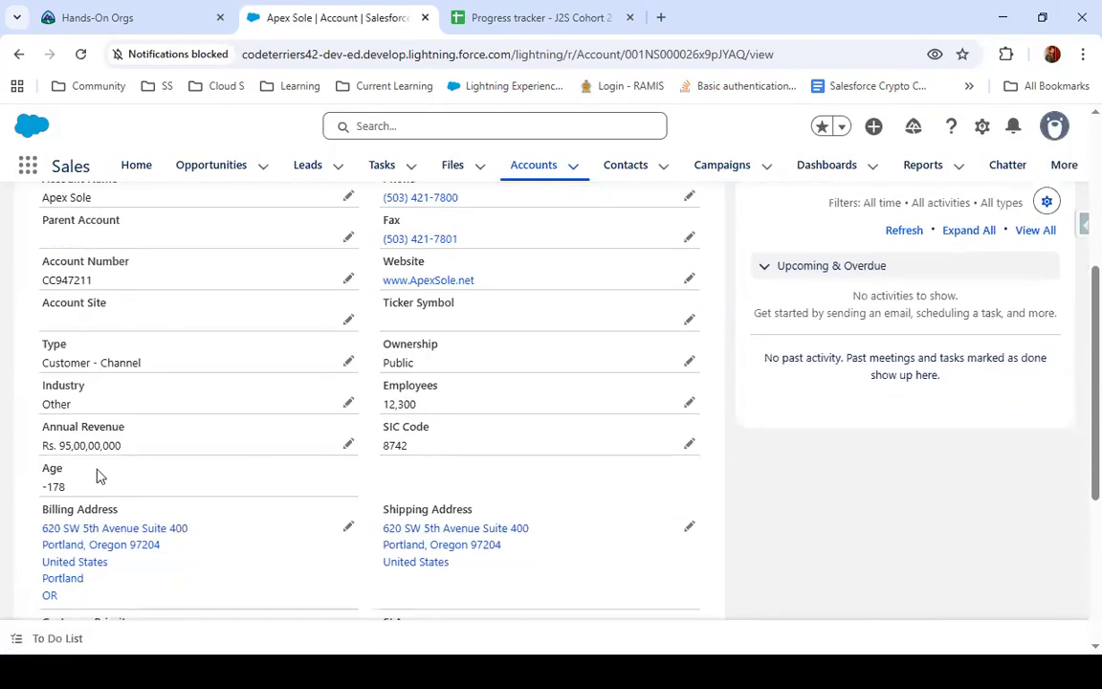
left_click_drag(44, 485, 67, 487)
scroll(165, 455, "up", 1)
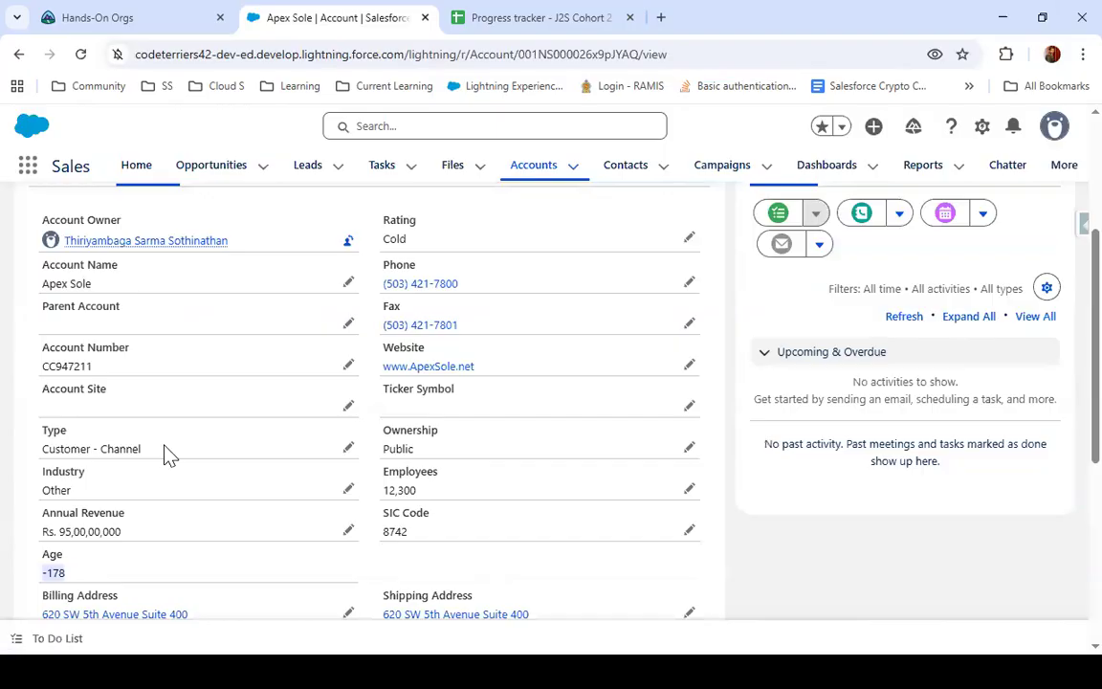
scroll(164, 455, "down", 1)
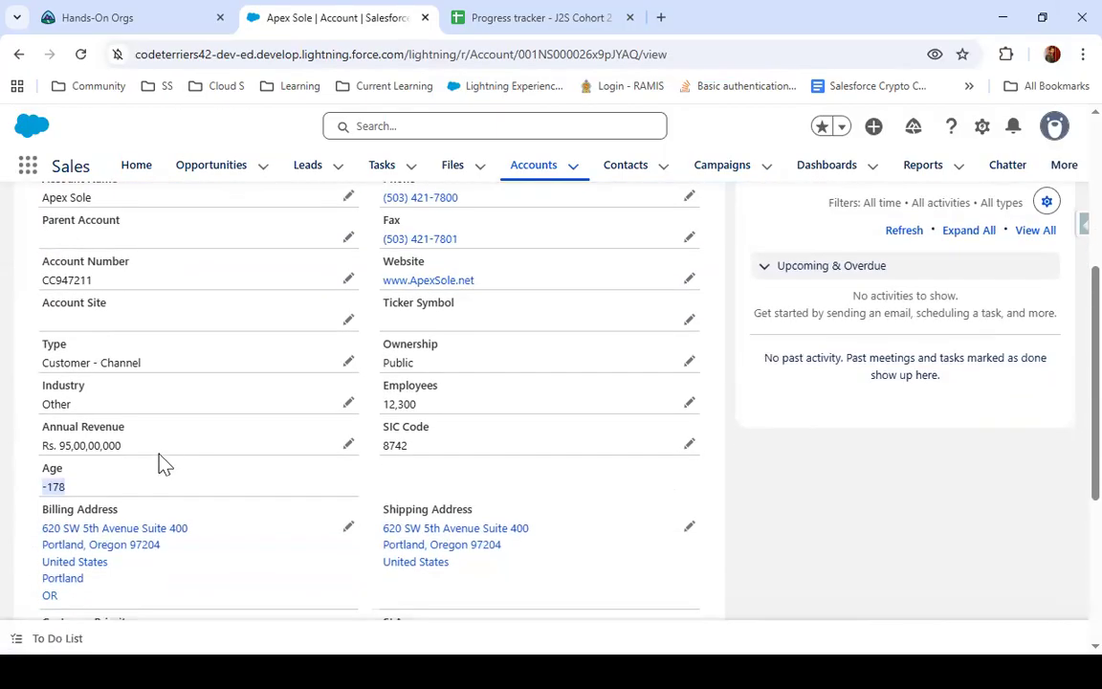
scroll(163, 459, "down", 2)
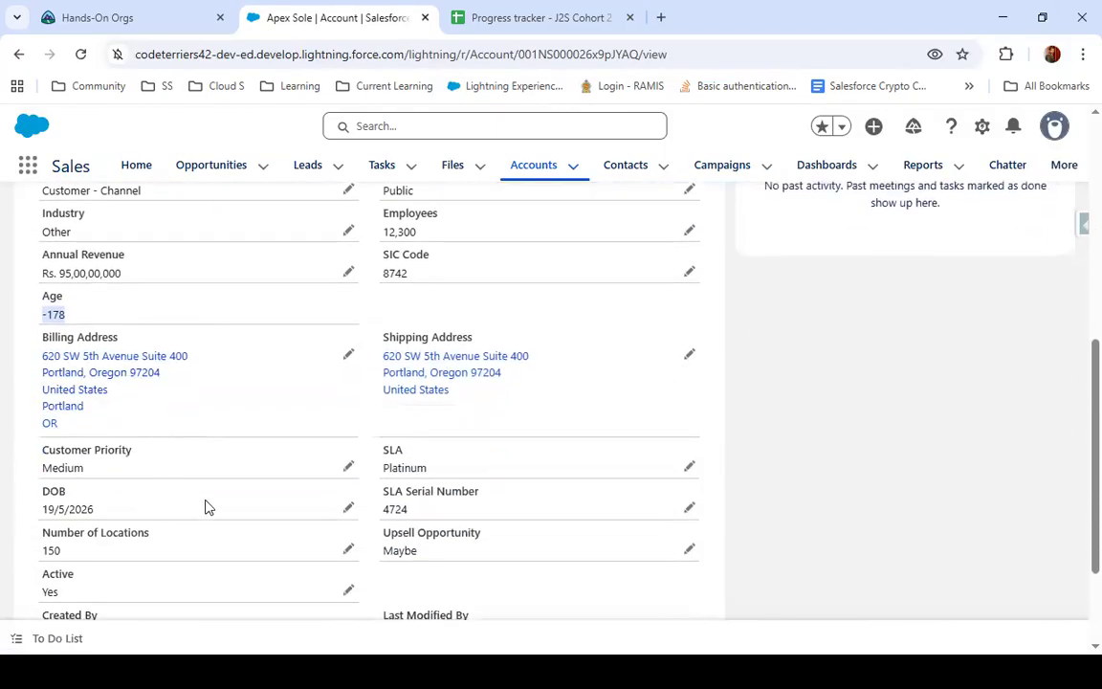
left_click_drag(55, 508, 100, 516)
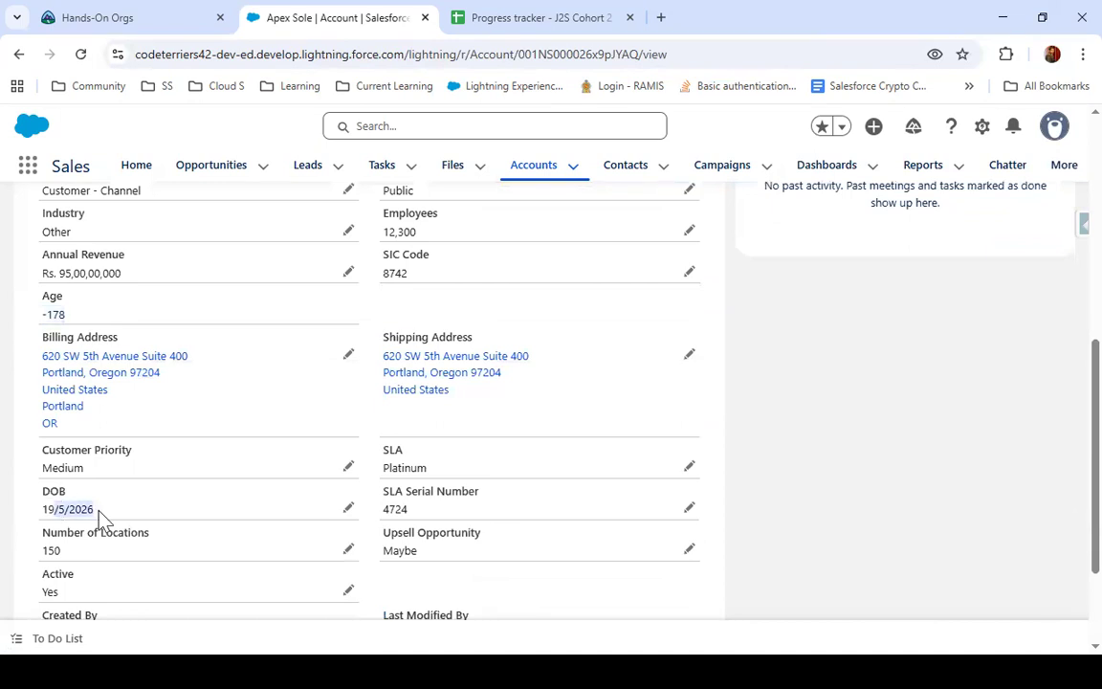
Try to move the Apex Sole account's DOB to an earlier year, save the record and check the Age value
left_click(348, 509)
left_click(339, 516)
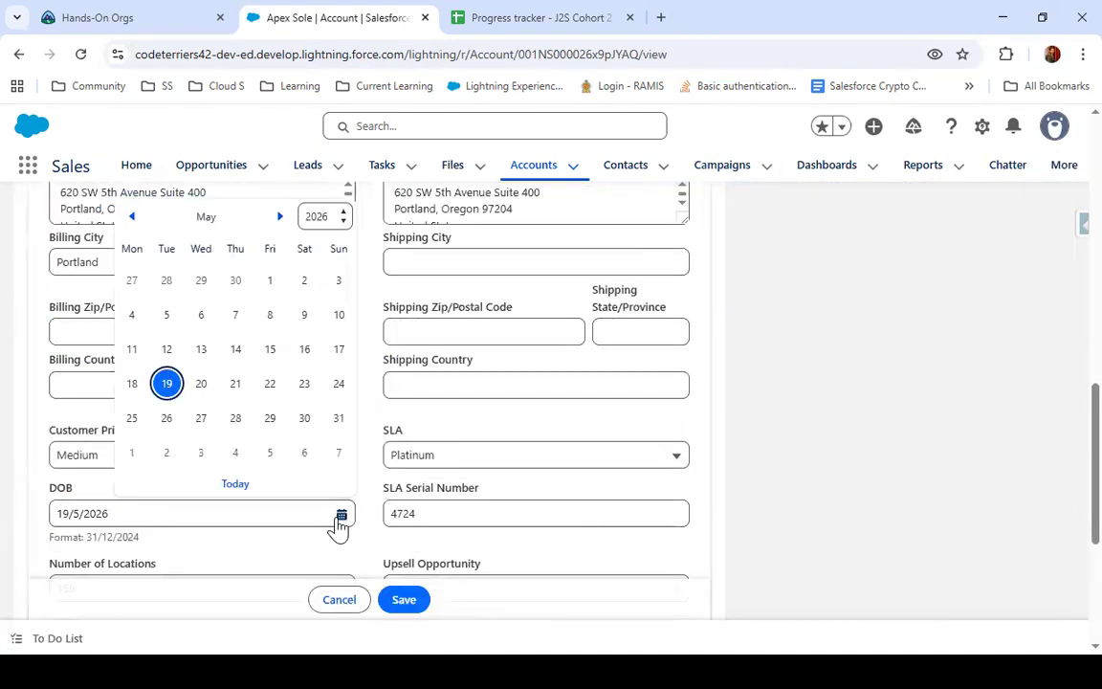
left_click(319, 216)
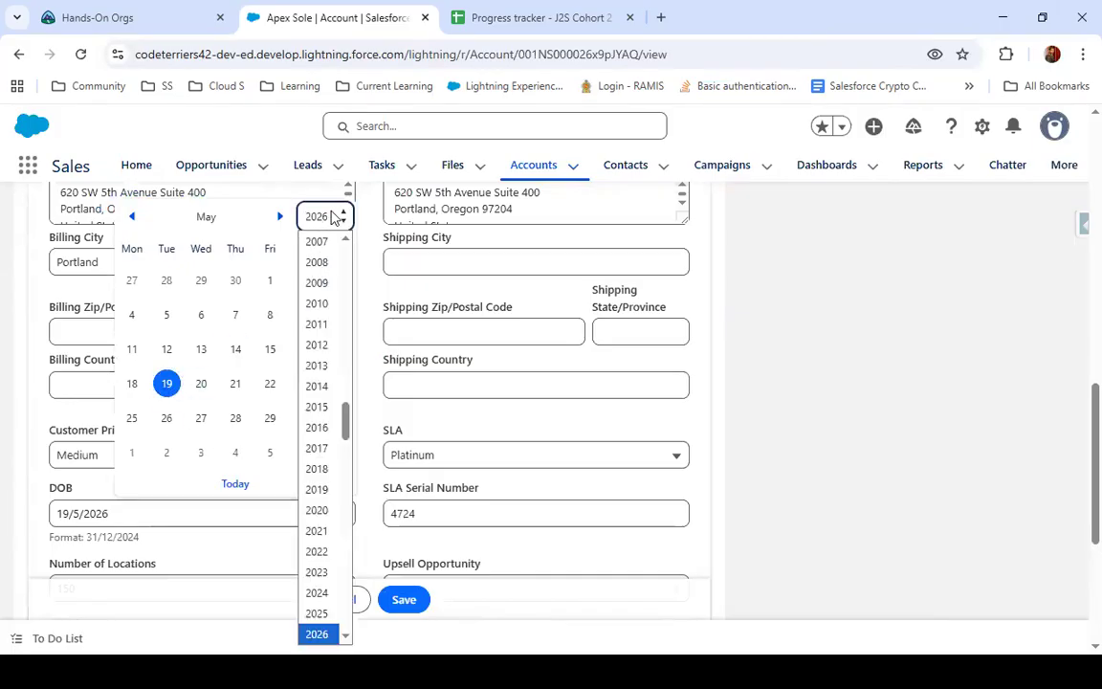
left_click(317, 263)
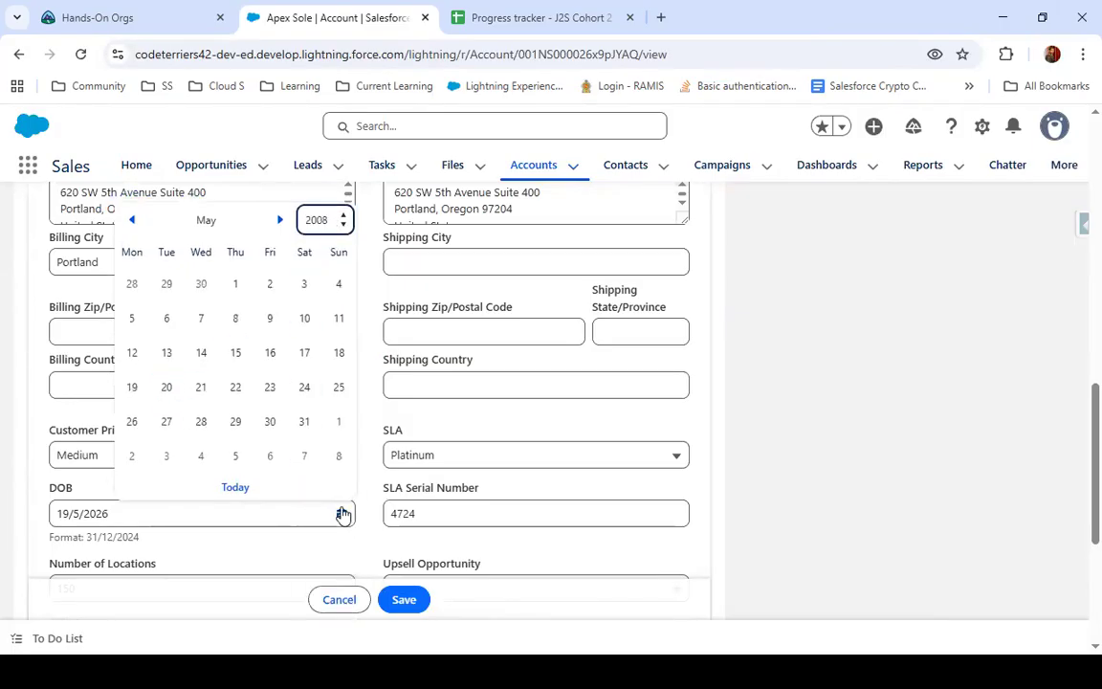
left_click(419, 601)
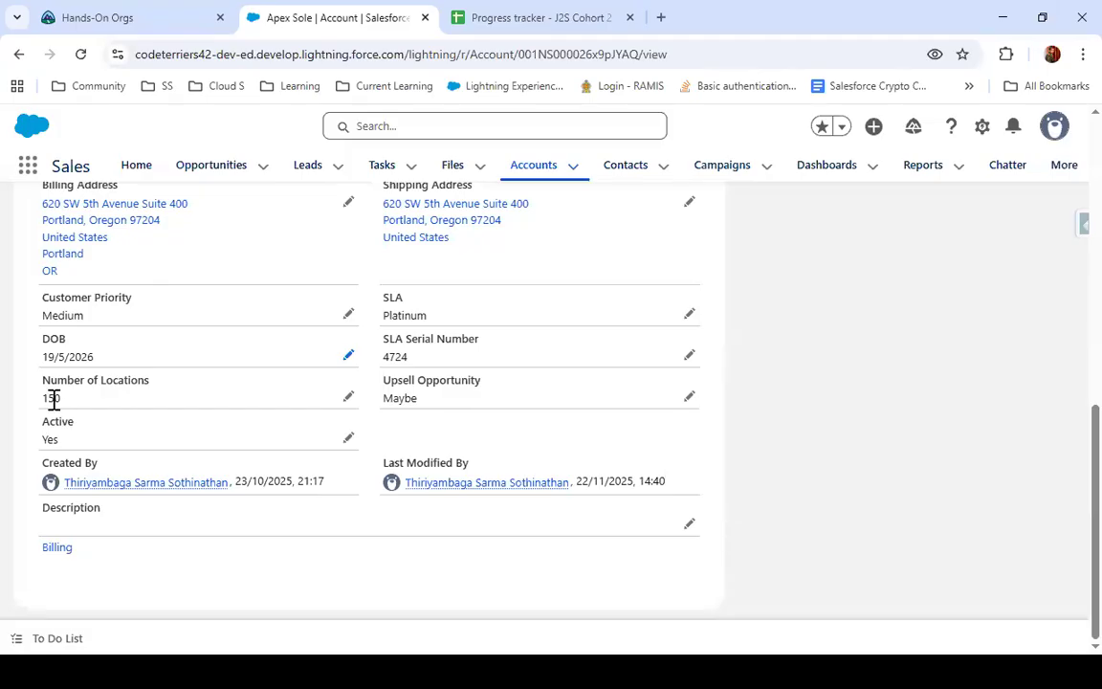
scroll(148, 445, "up", 1)
scroll(149, 445, "up", 3)
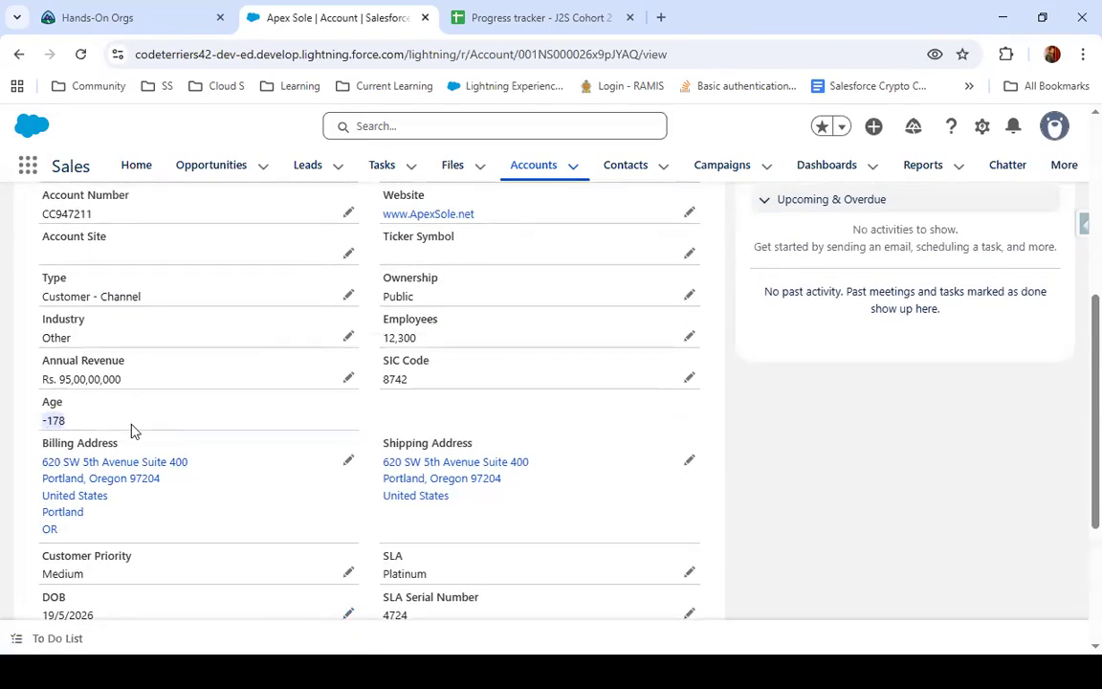
Set the account's DOB to a specific day in an earlier year and save the record
scroll(134, 431, "down", 2)
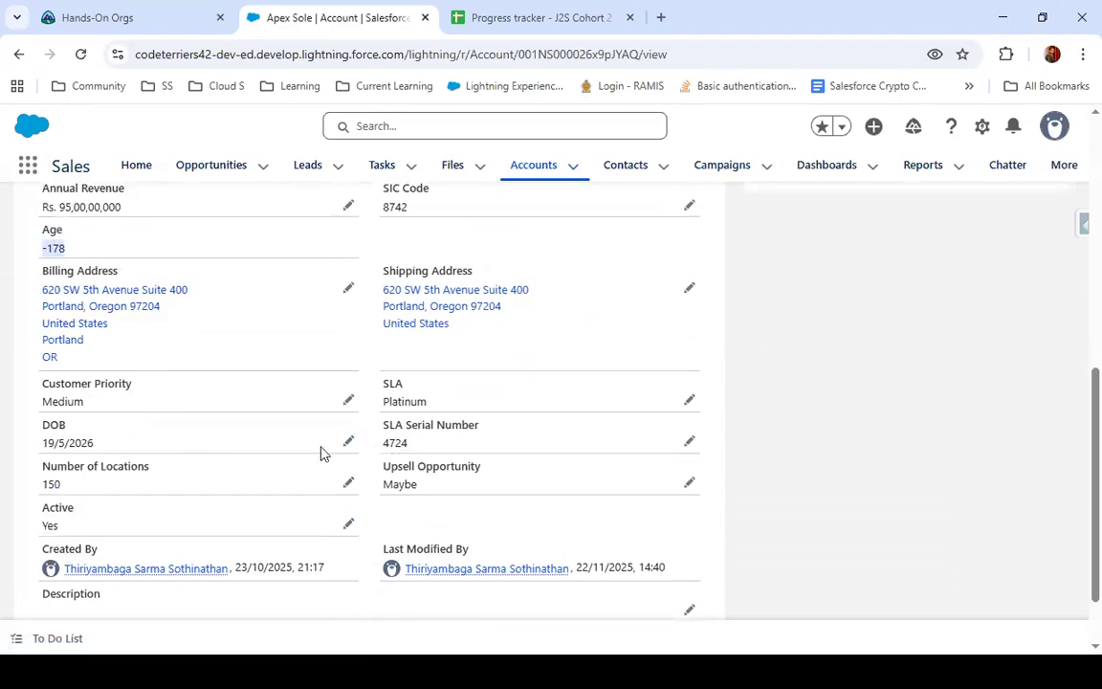
left_click(350, 444)
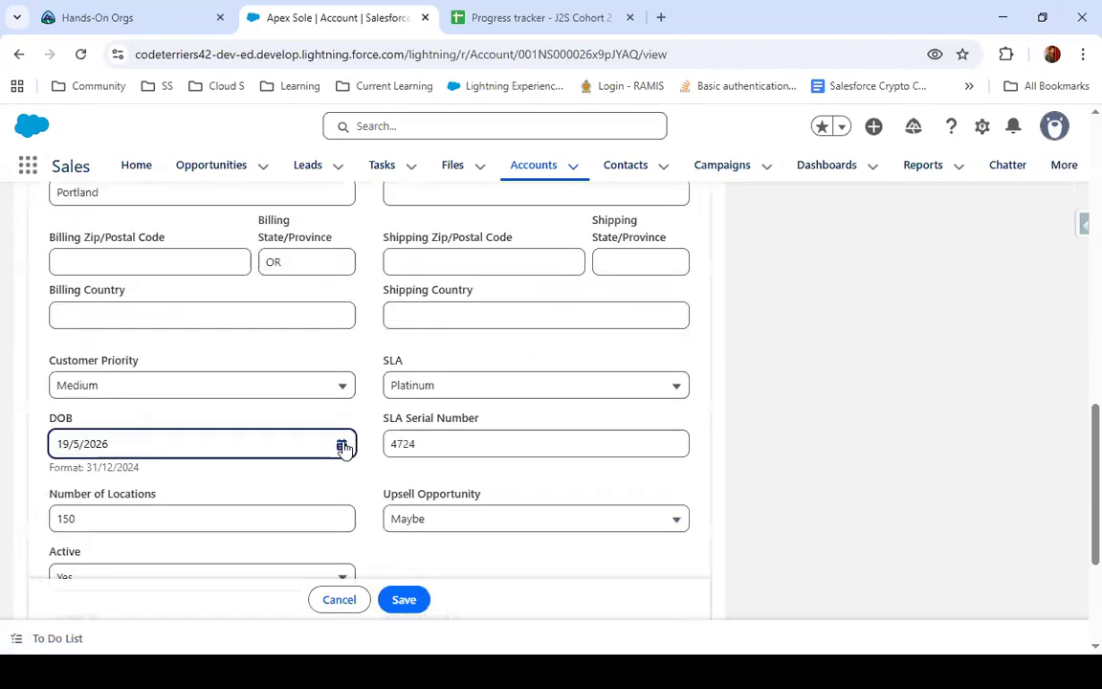
left_click(342, 444)
left_click(316, 147)
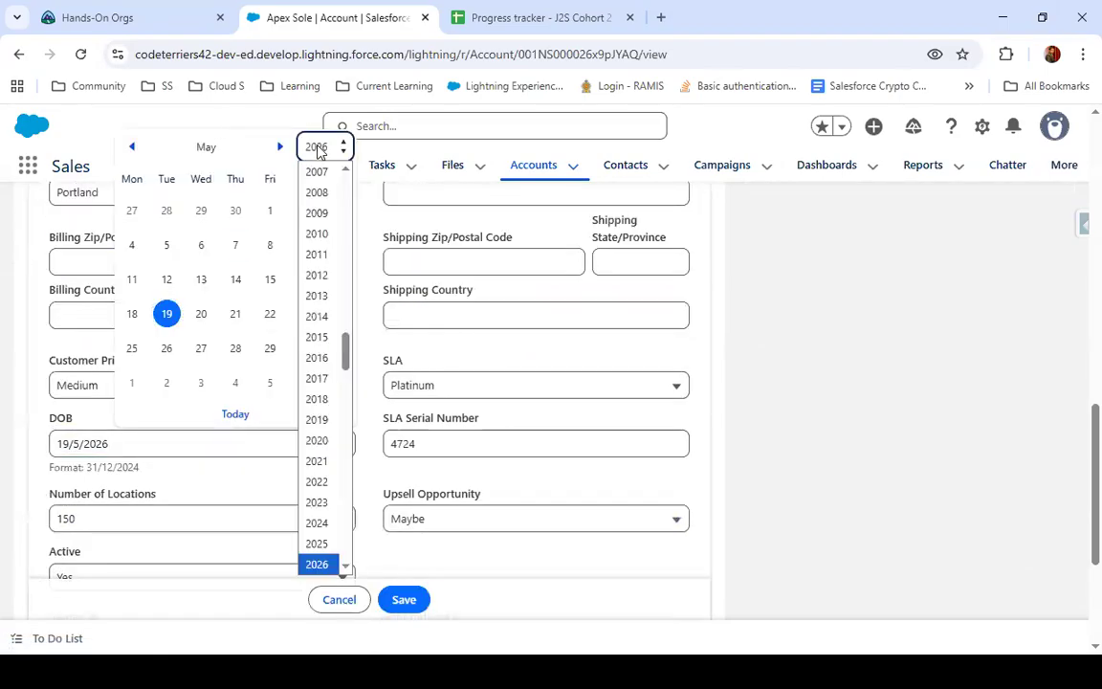
left_click(305, 229)
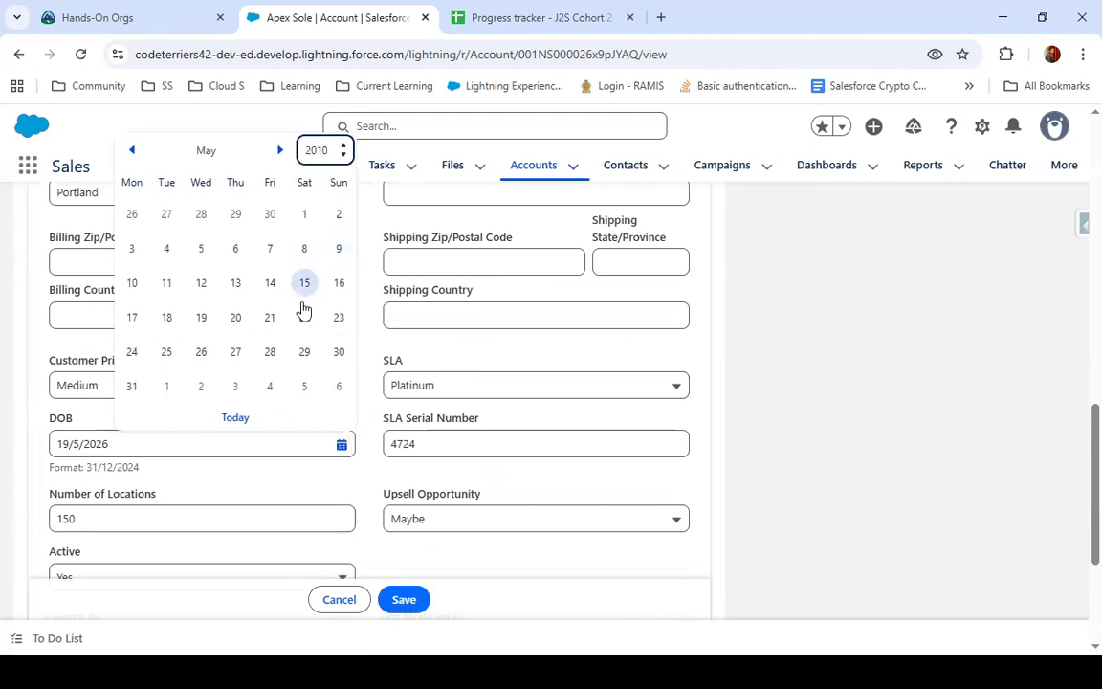
left_click(237, 320)
left_click(403, 601)
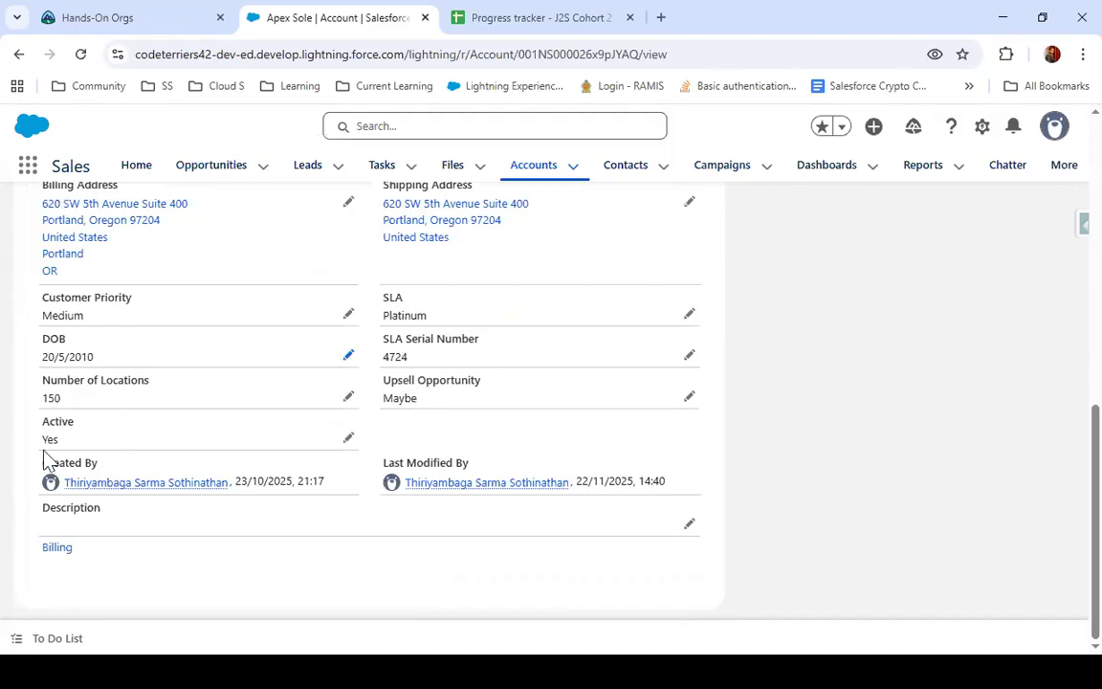
Compare the saved DOB with the recalculated Age value on the Apex Sole record
left_click_drag(40, 356, 116, 357)
scroll(116, 357, "up", 2)
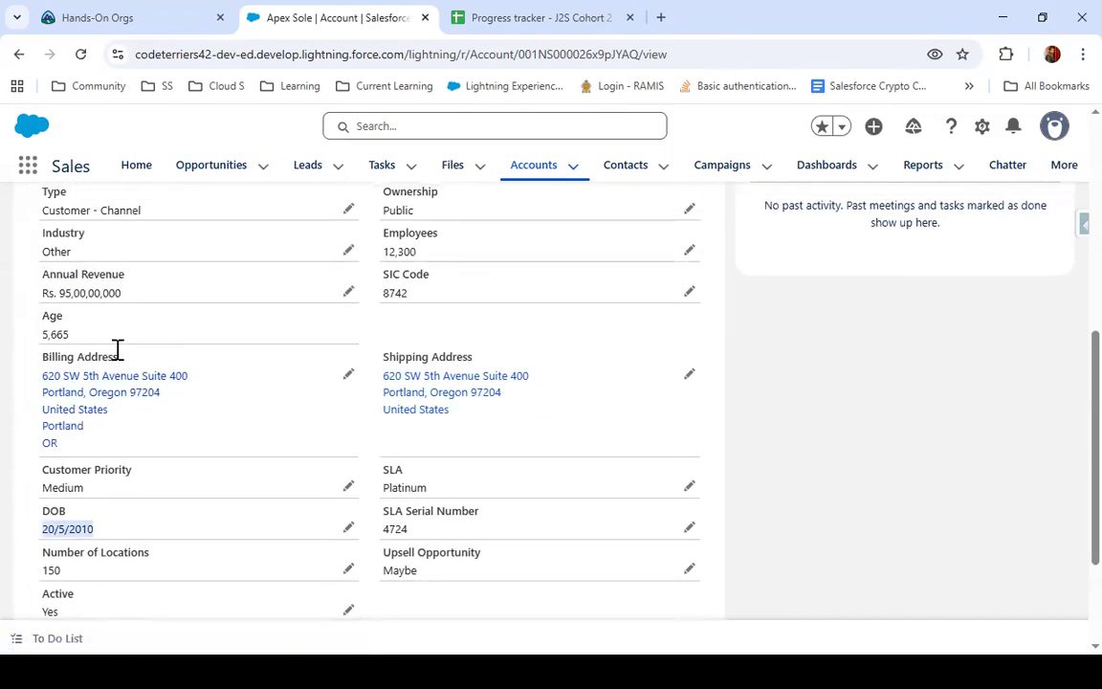
left_click_drag(46, 315, 81, 341)
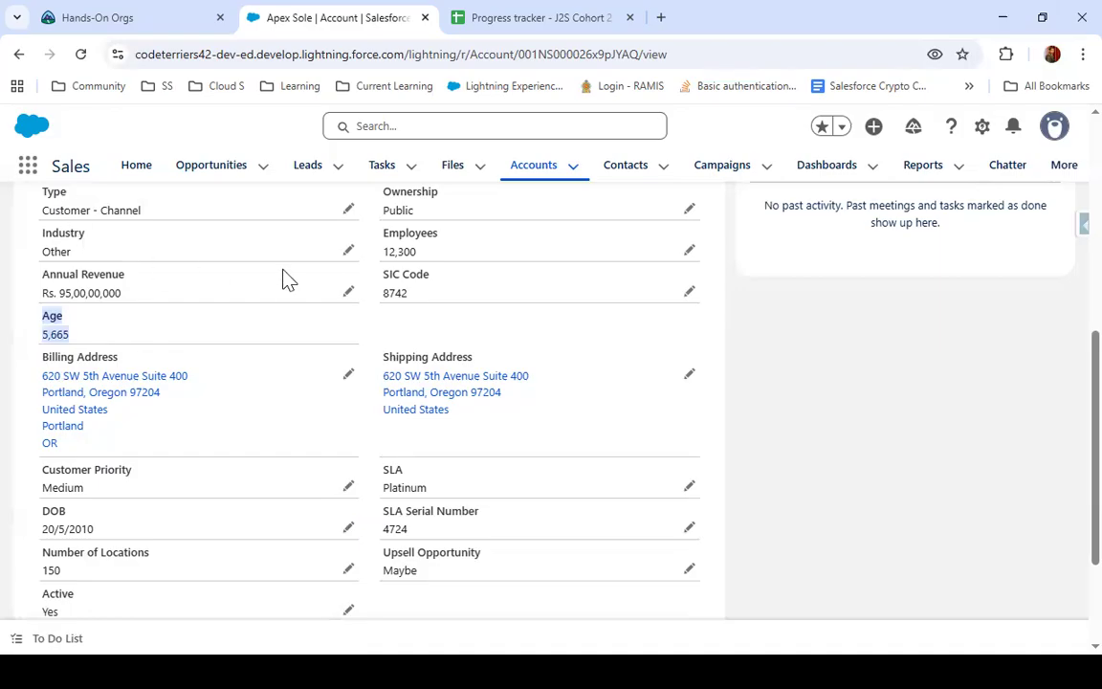
left_click(143, 344)
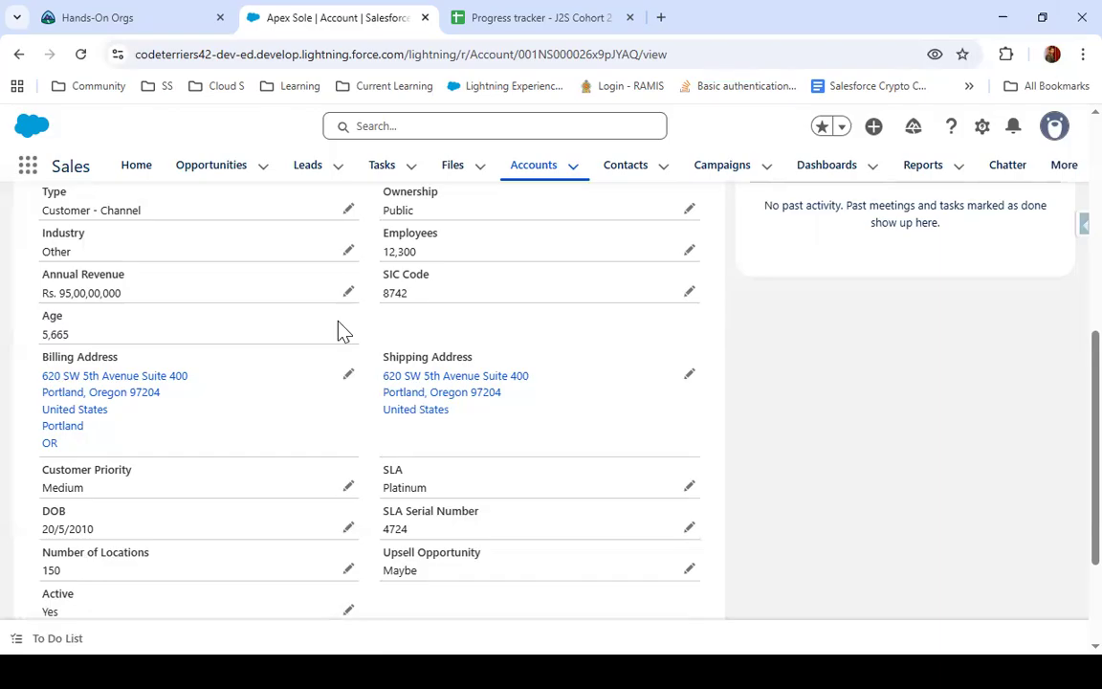
scroll(354, 421, "down", 3)
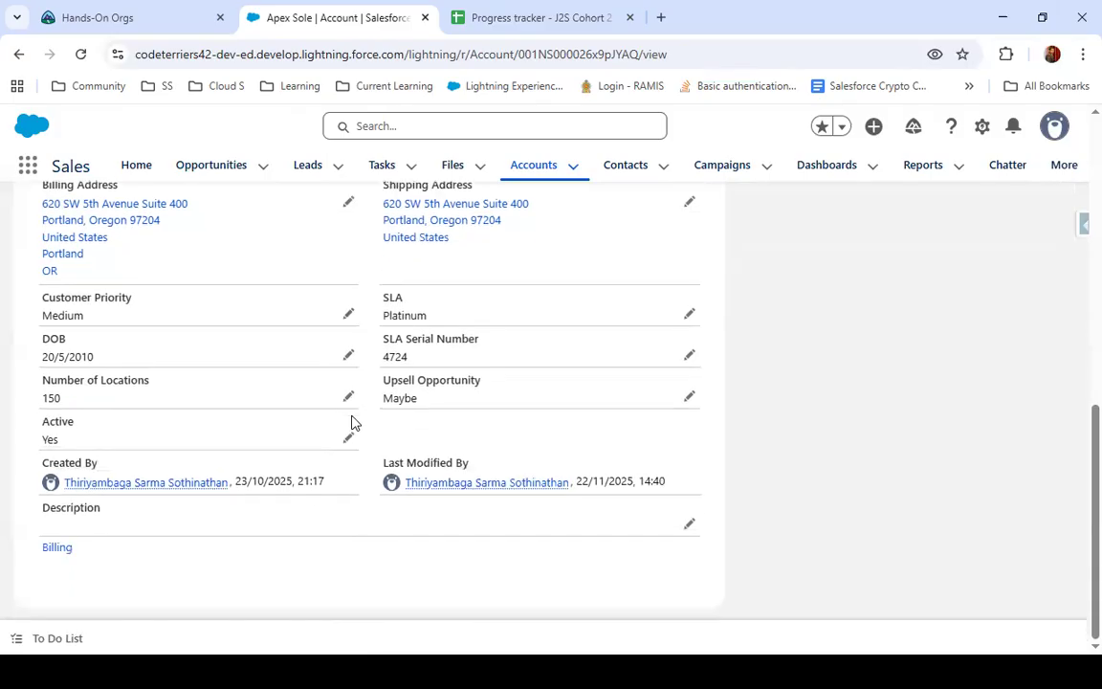
scroll(240, 408, "up", 6)
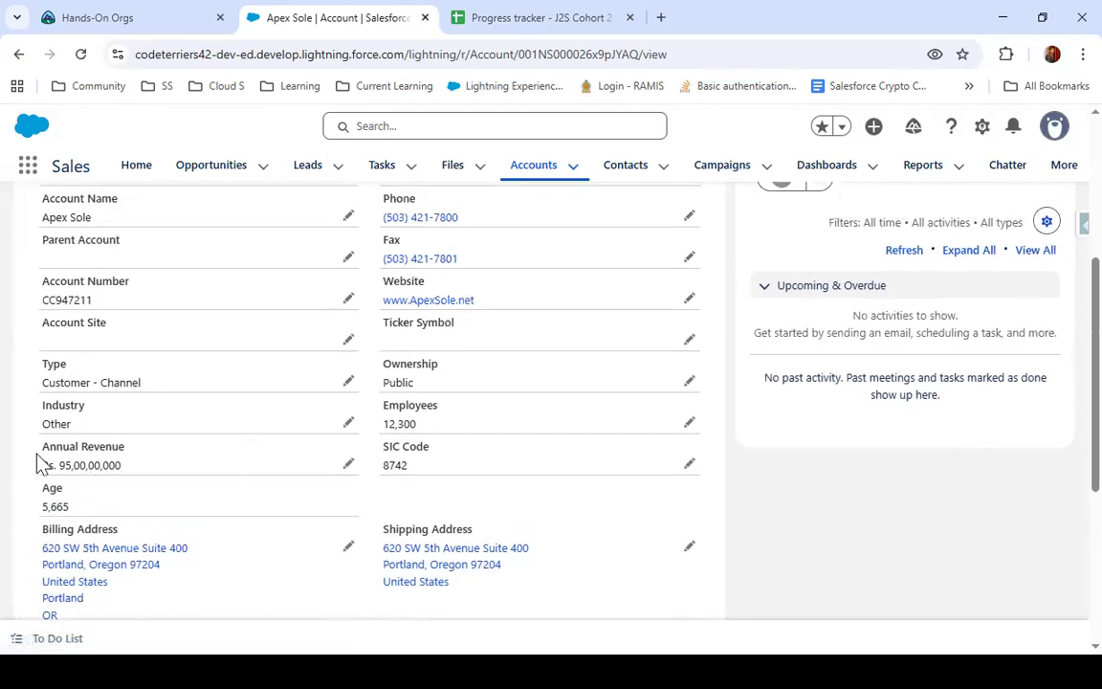
left_click(659, 17)
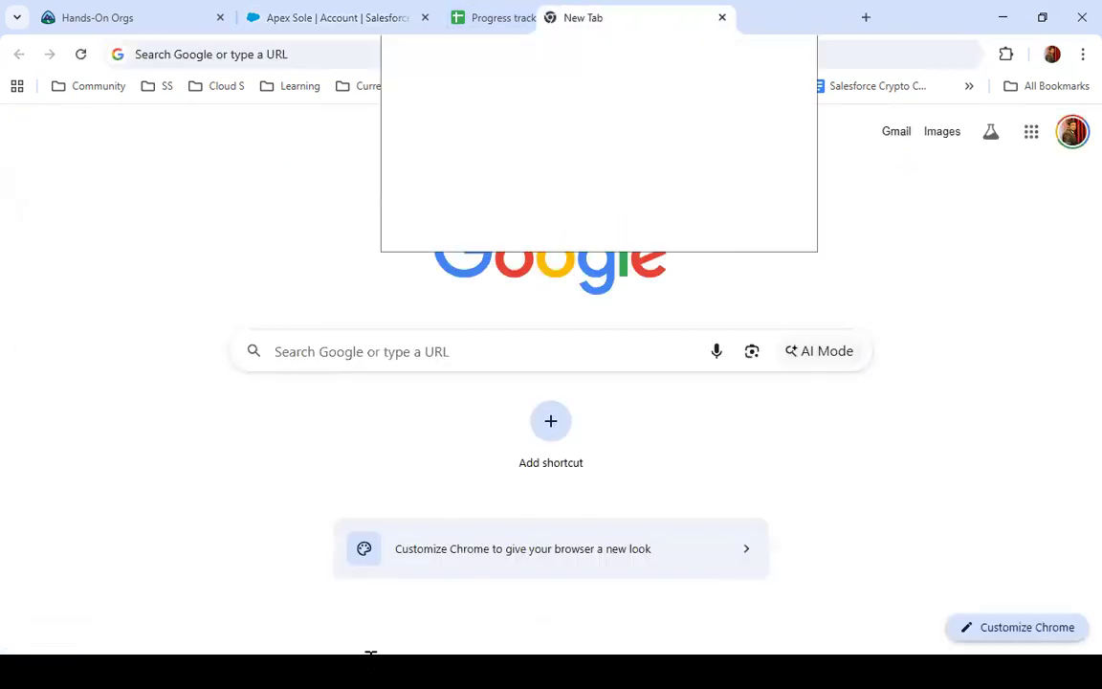
key("ctrl+w")
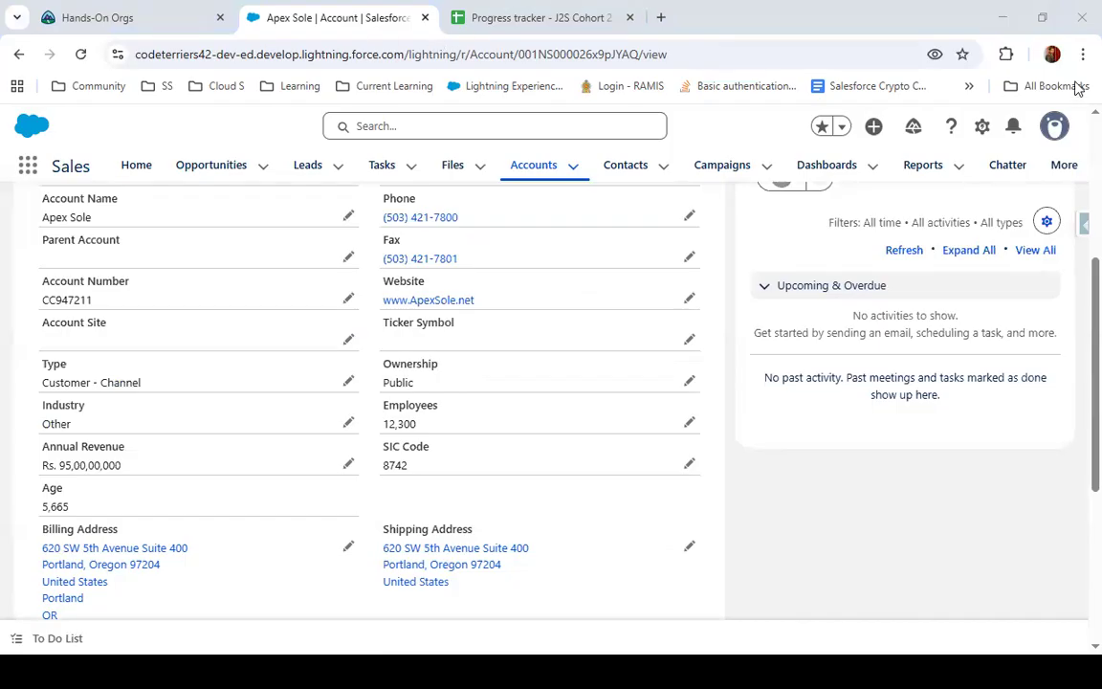
key("ctrl+a")
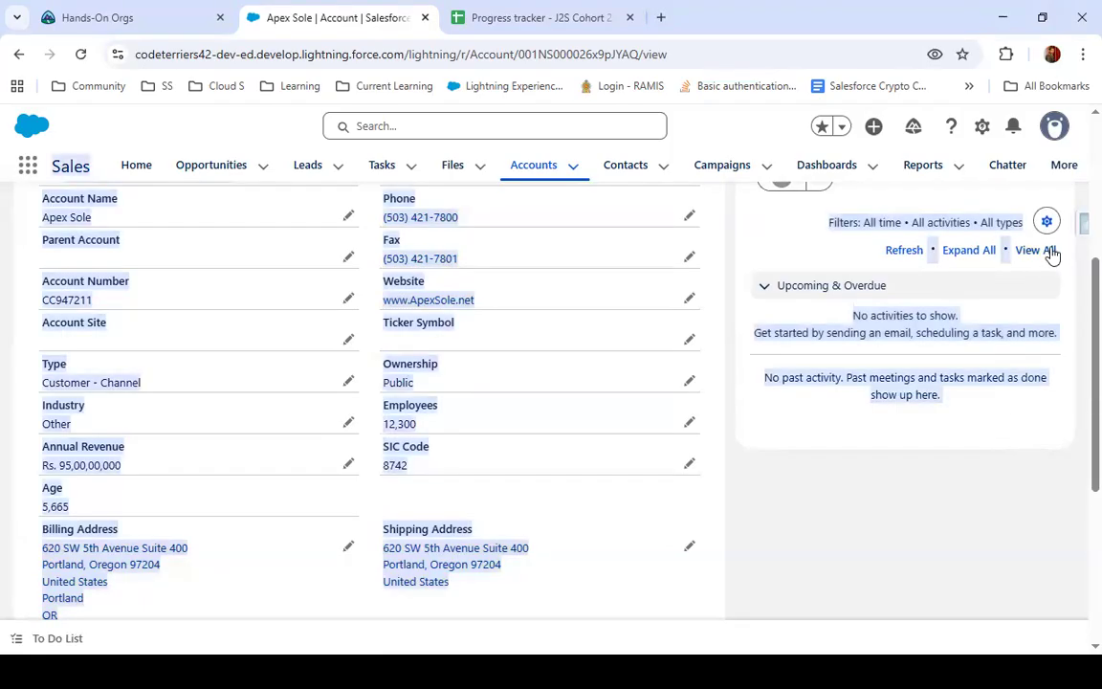
Show all data of the Apex Sole record in Salesforce Inspector Reloaded, filter by "annua" and select the Annual Revenue field's API name
left_click(1078, 224)
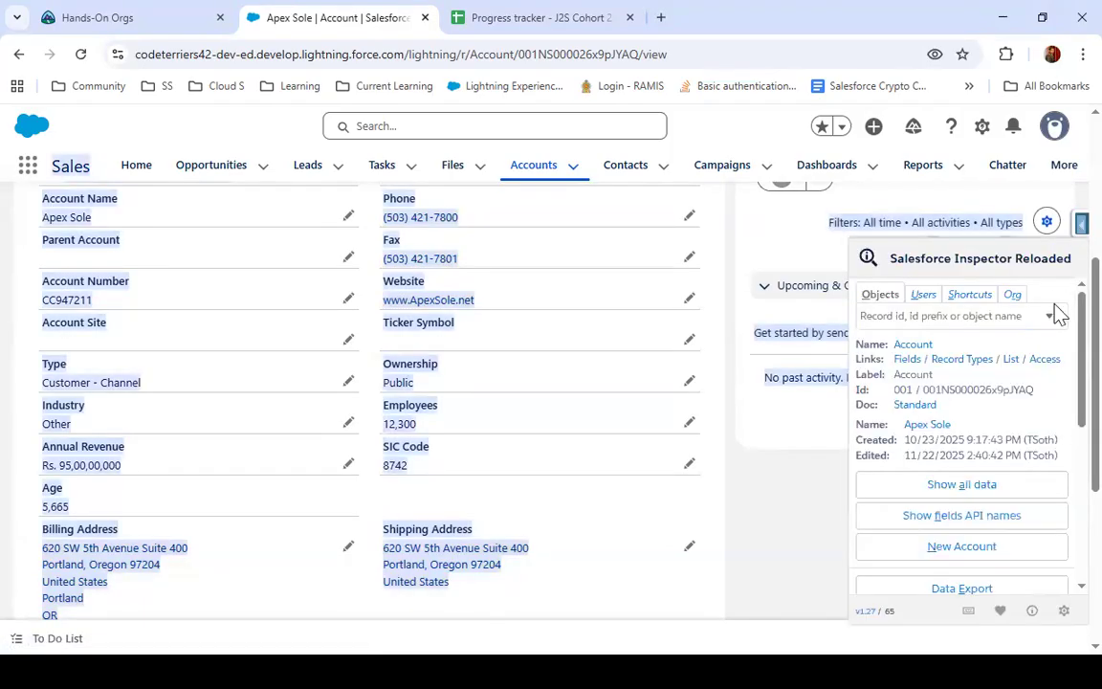
left_click(1002, 492)
left_click(521, 14)
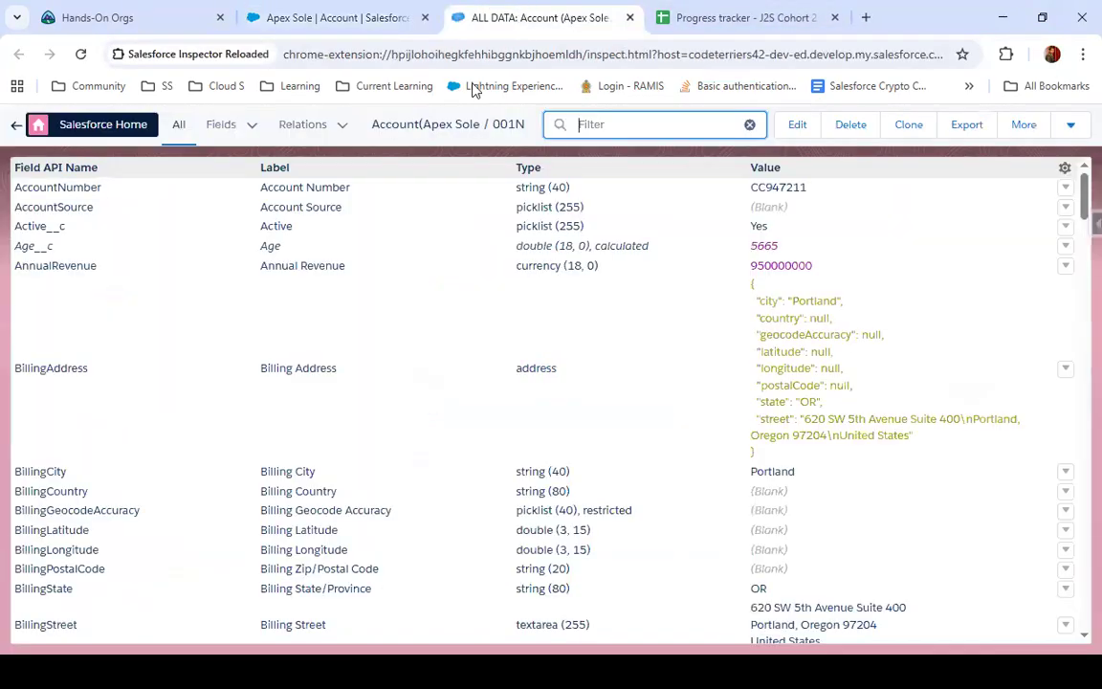
type("annua")
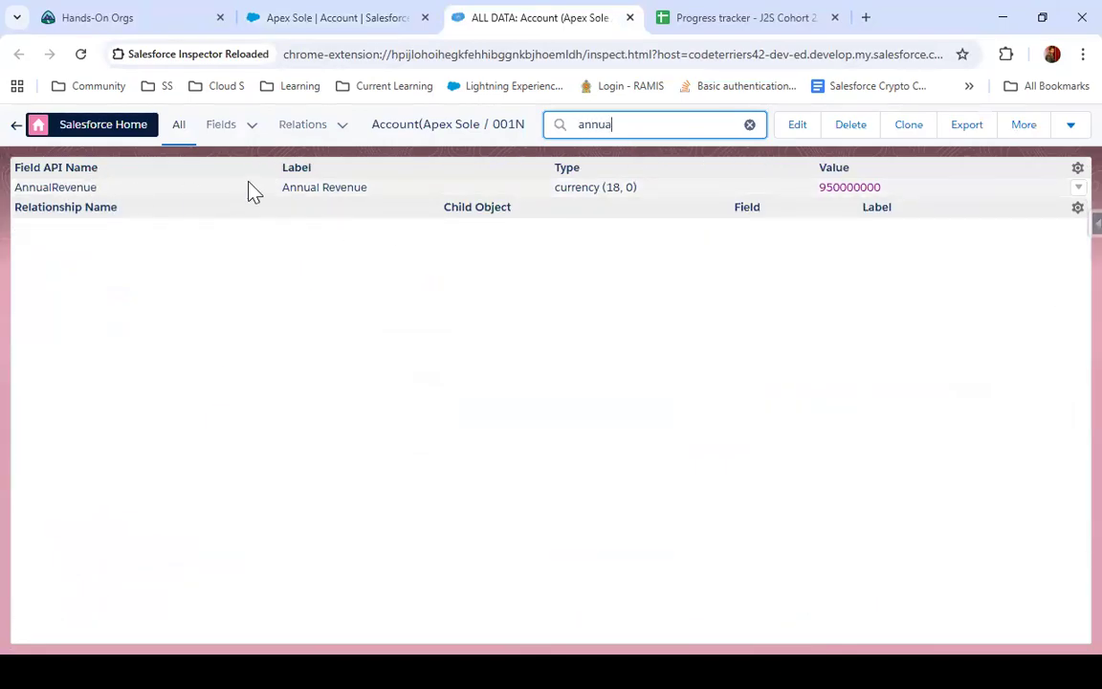
left_click_drag(96, 188, 17, 188)
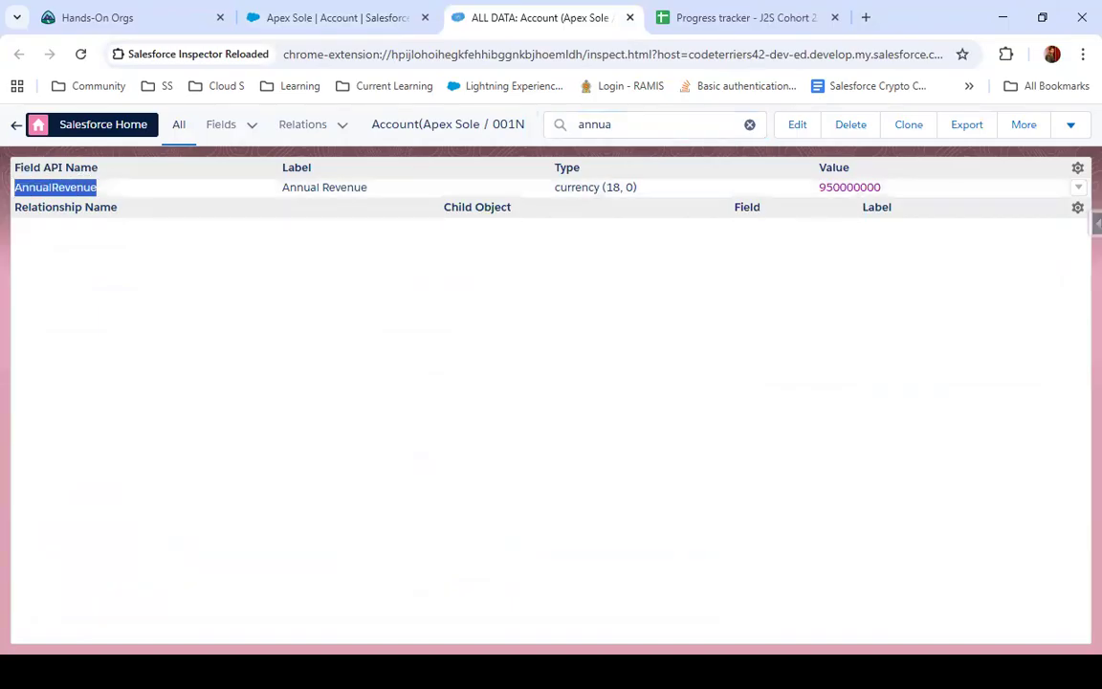
key("alt+Tab")
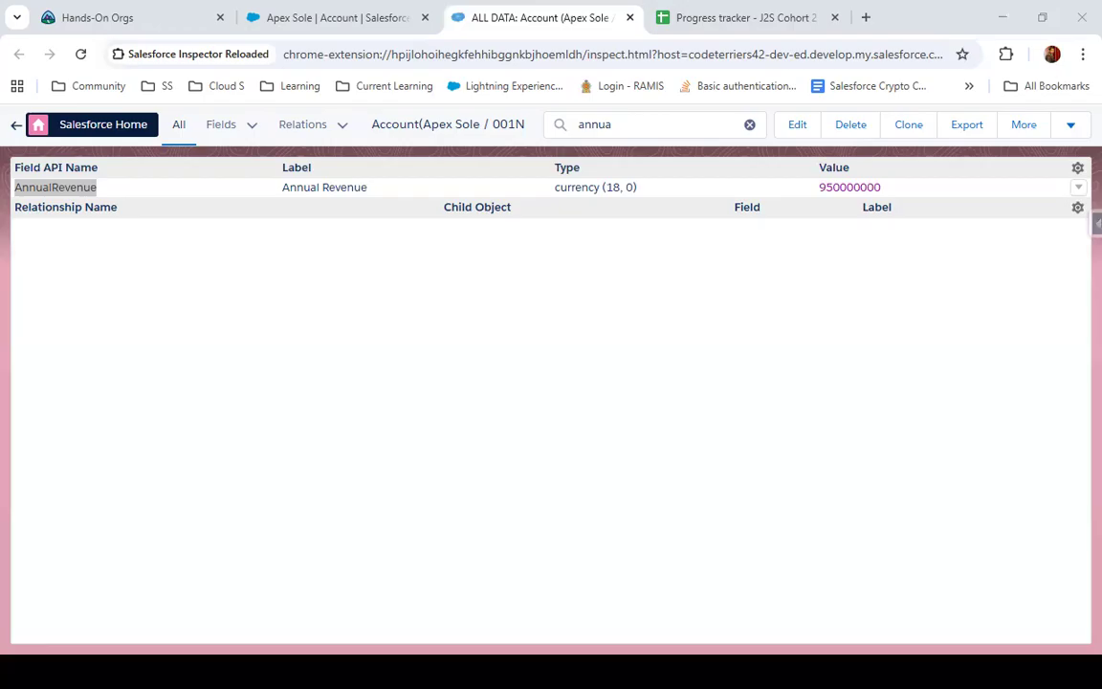
Return to the Apex Sole record, close the inspector pop-up and open the Account object's Fields & Relationships in Setup
left_click(387, 13)
left_click(105, 17)
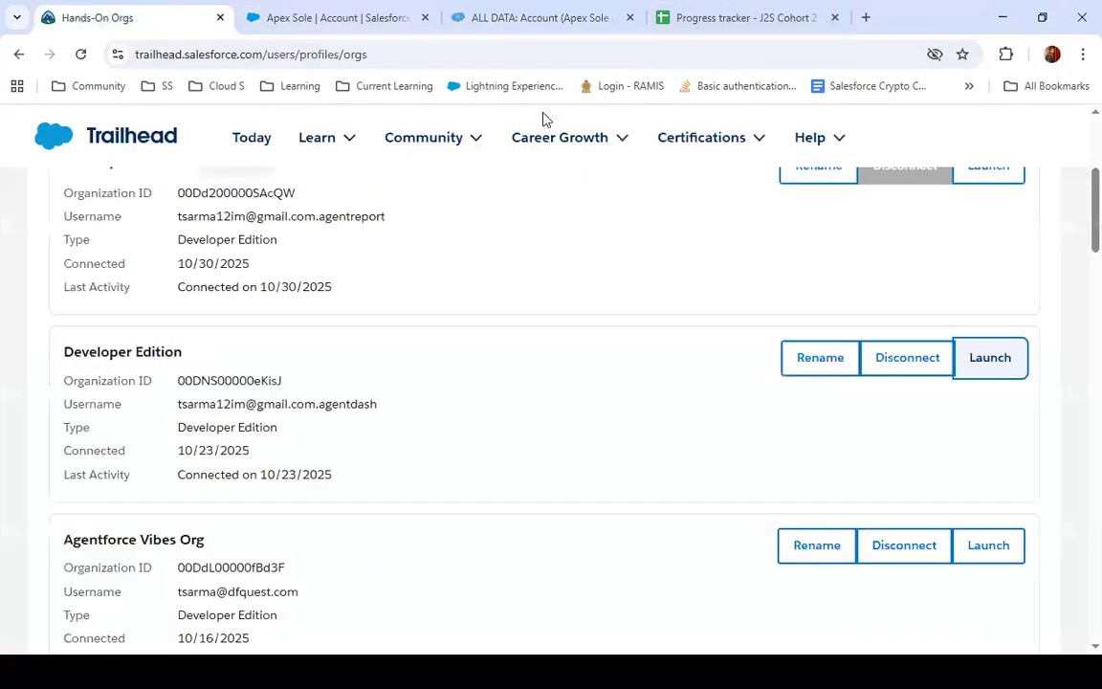
left_click(327, 14)
right_click(318, 14)
left_click(203, 141)
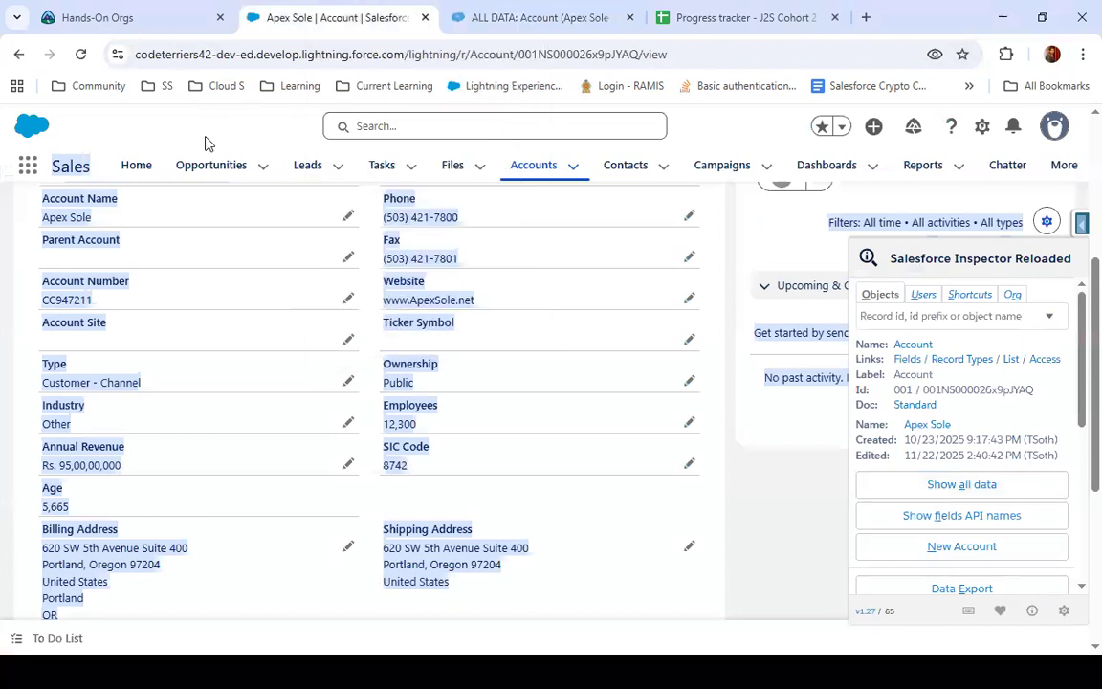
left_click(777, 134)
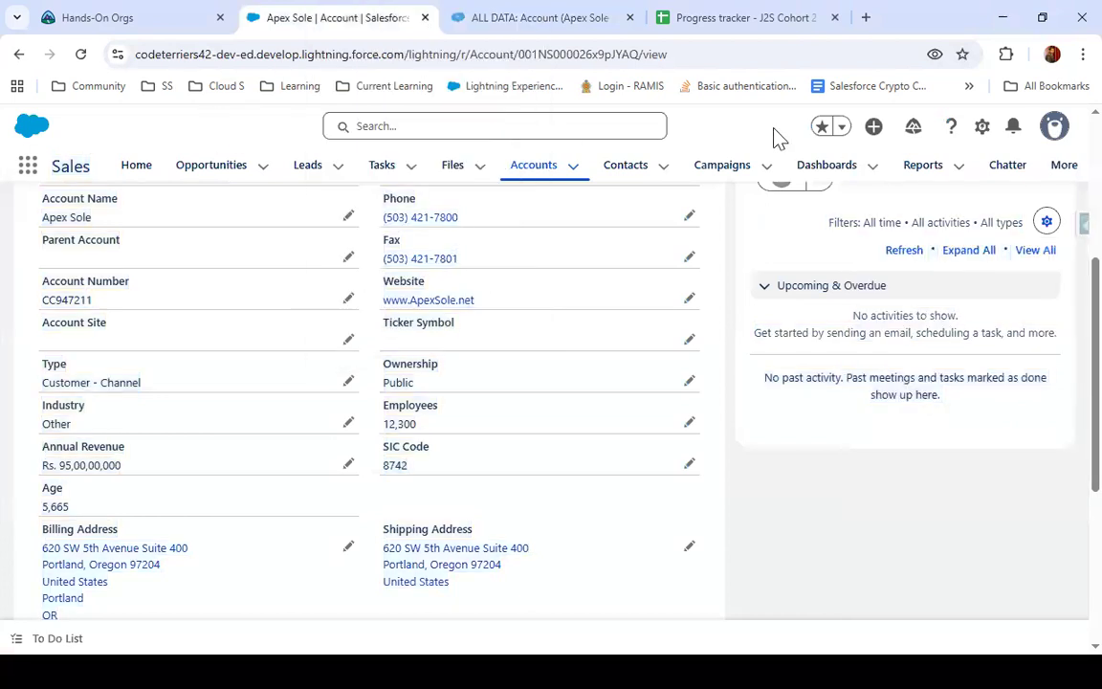
left_click(982, 131)
left_click(909, 418)
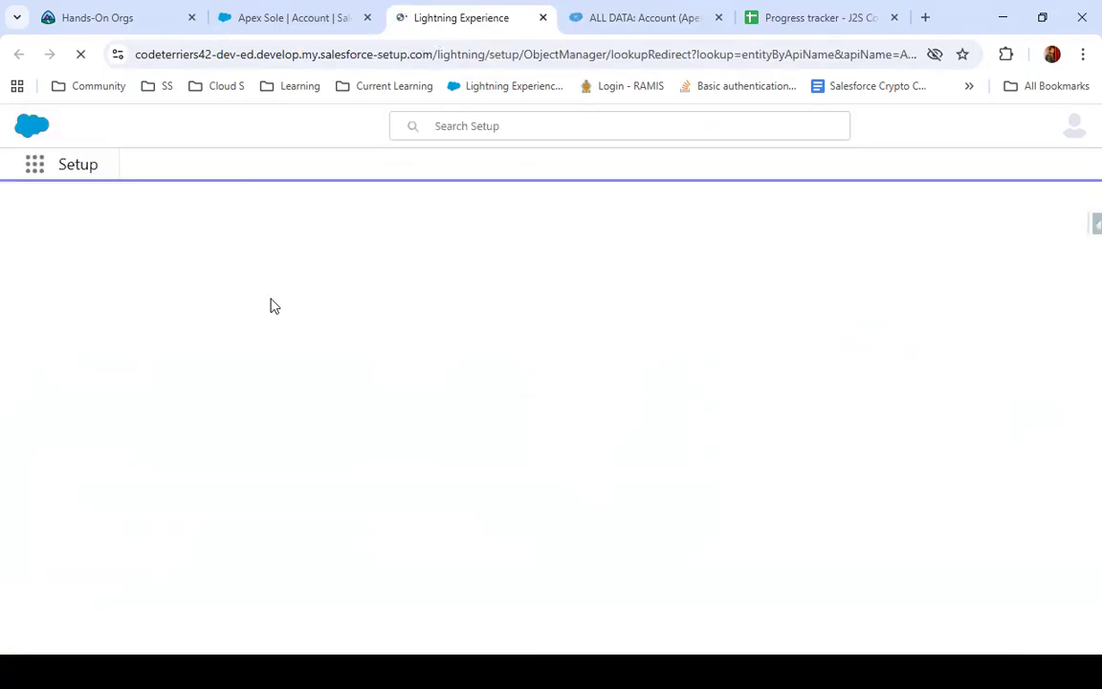
left_click(137, 336)
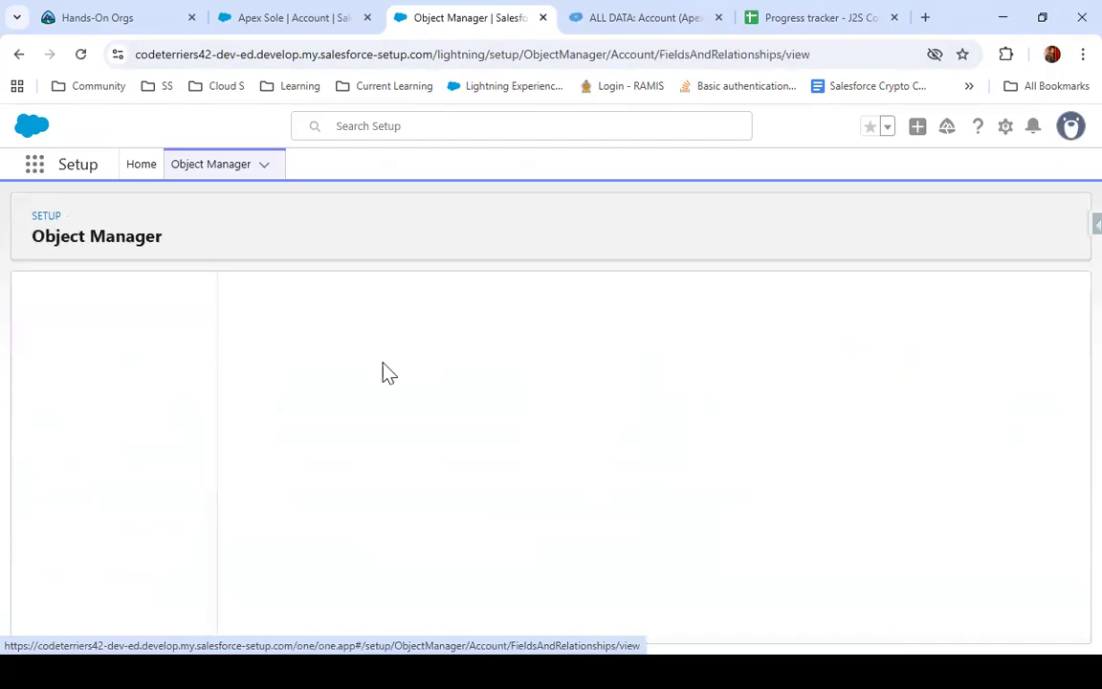
Start a new custom field on the Account object, choose the Formula data type and continue to the output type
left_click(703, 304)
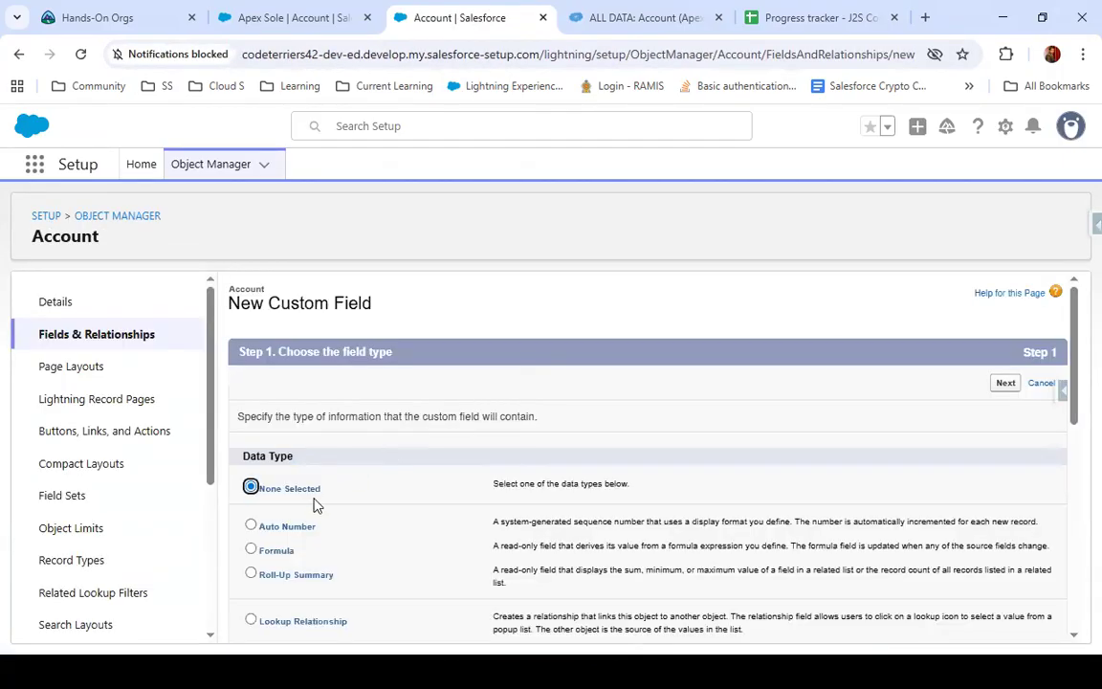
scroll(314, 504, "down", 4)
scroll(298, 450, "up", 2)
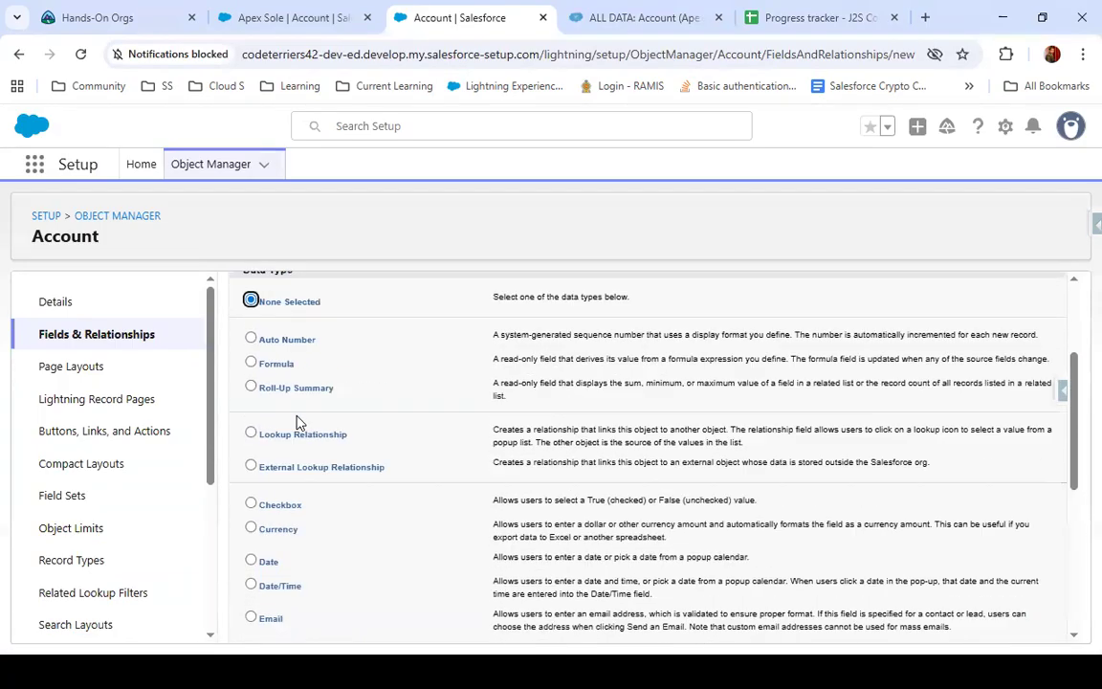
scroll(297, 423, "up", 2)
left_click(252, 463)
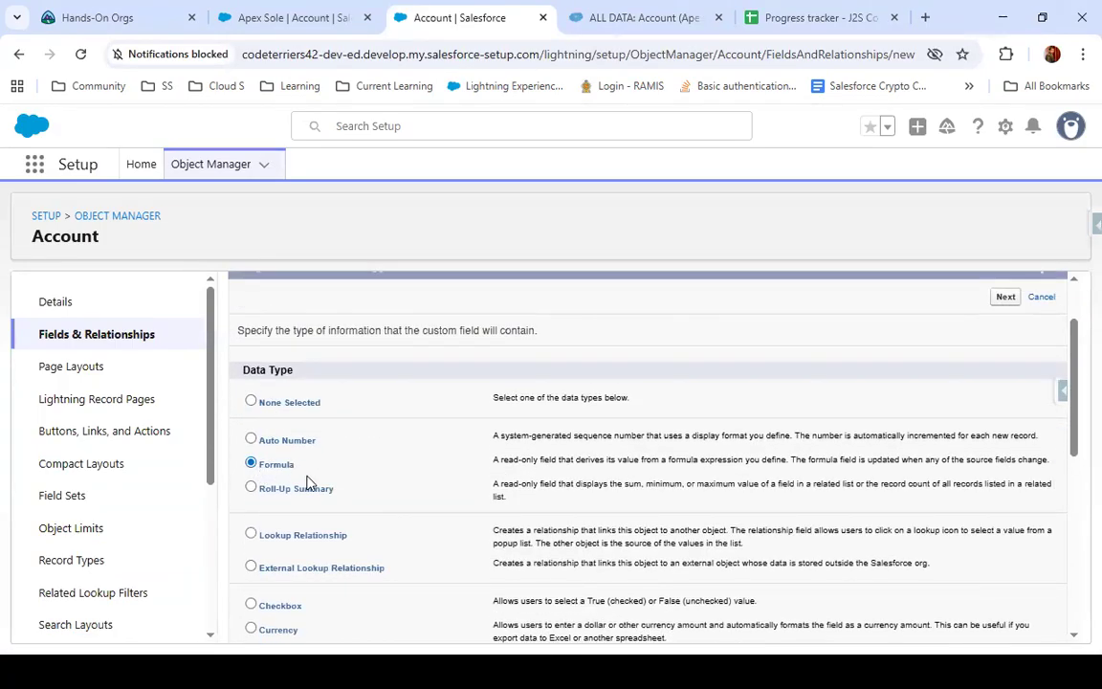
scroll(842, 526, "down", 5)
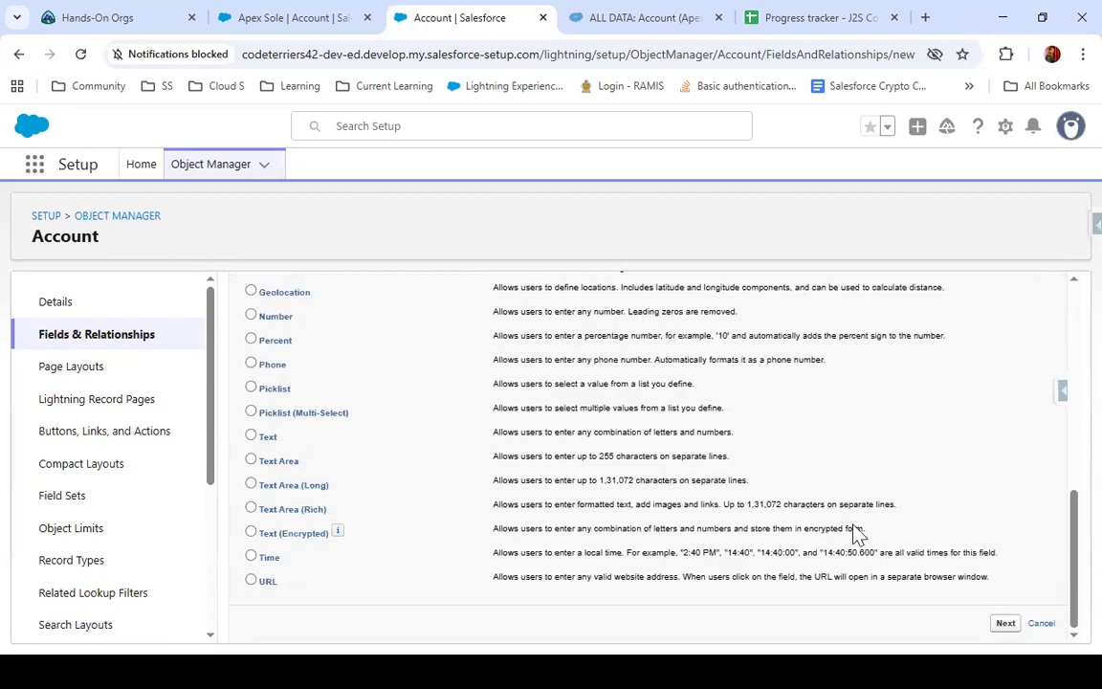
left_click(999, 622)
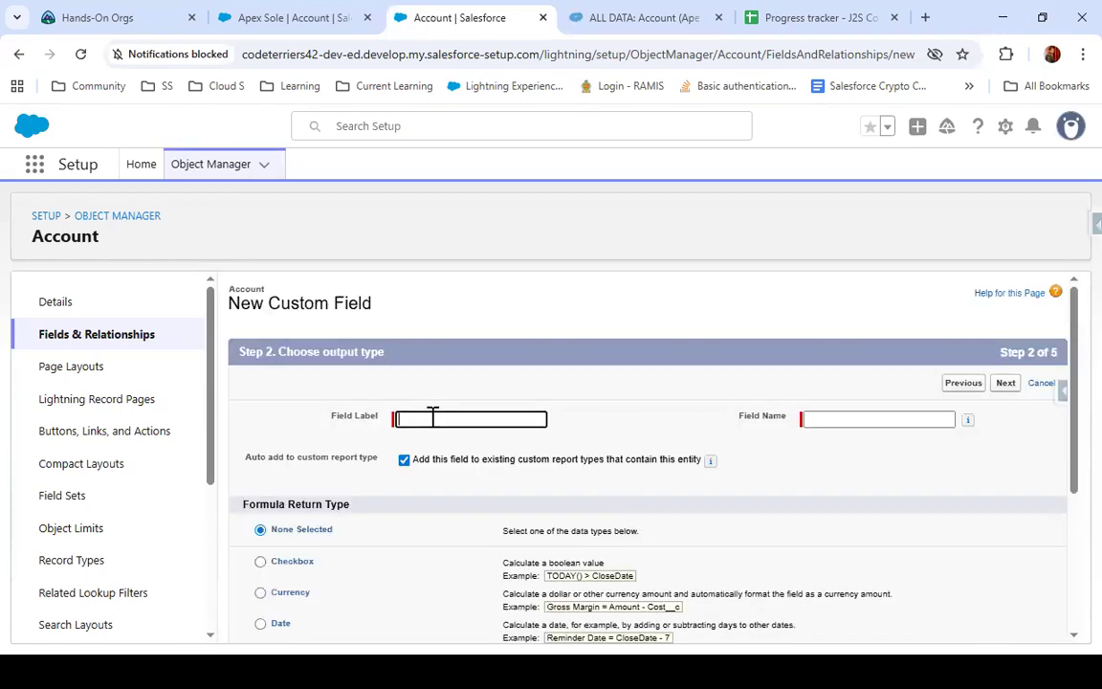
Label the new formula field Customer Tier, with the field name Customer_Tier
type("Customer Tie")
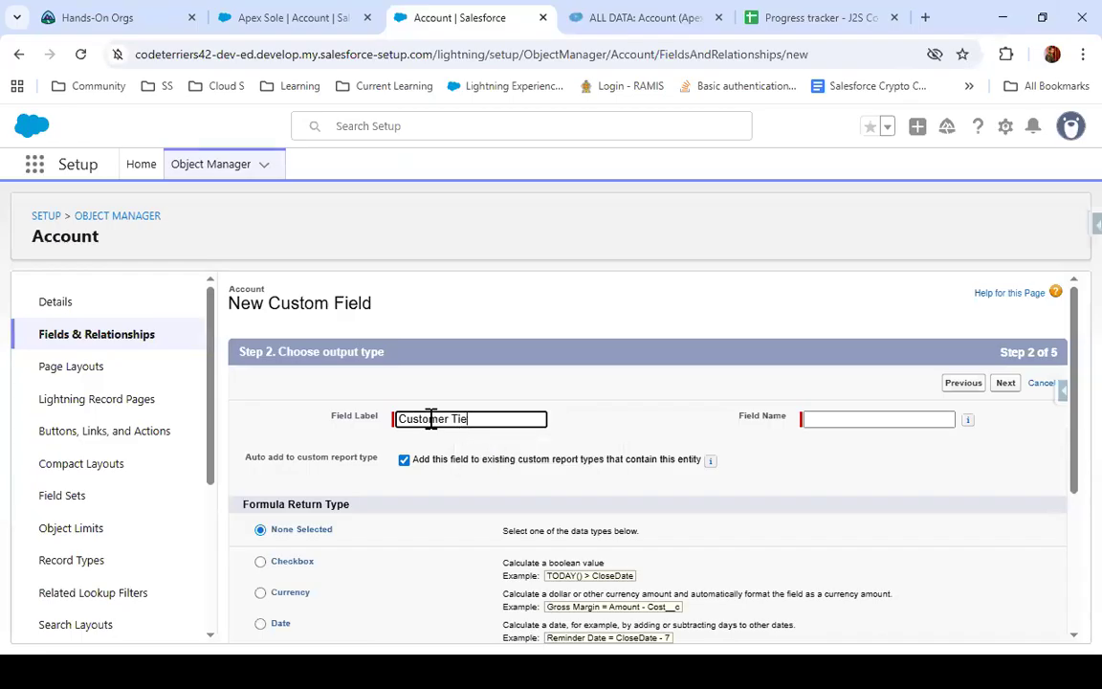
type("r")
left_click(732, 478)
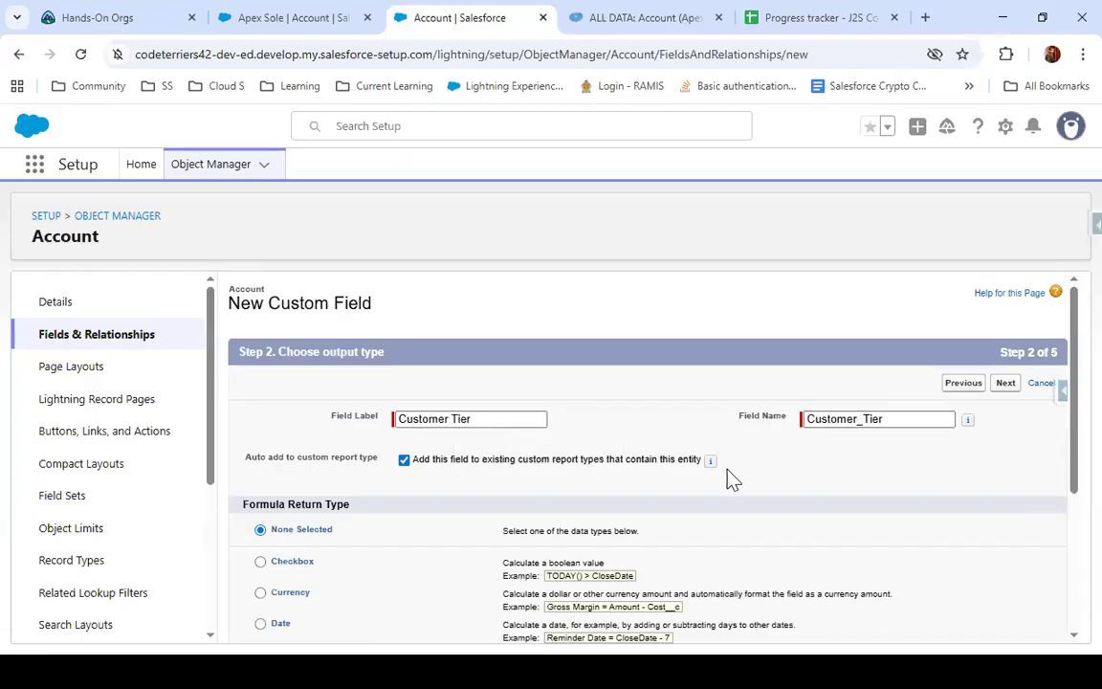
Set the formula return type to Text and continue to the formula editor
scroll(732, 478, "down", 3)
left_click(261, 505)
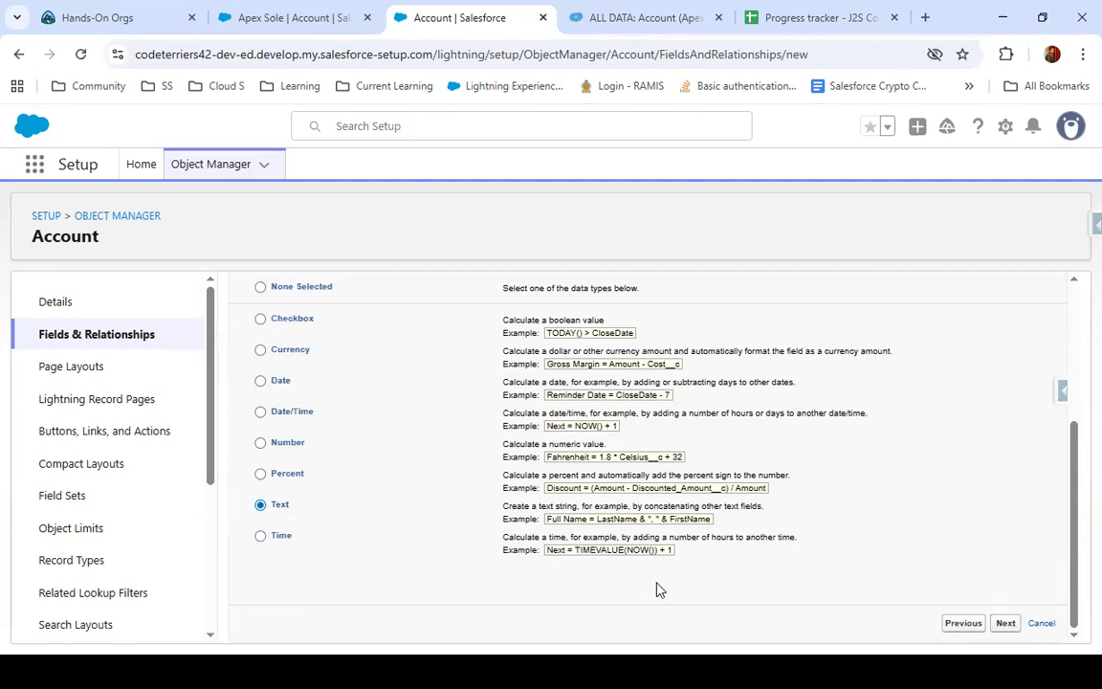
left_click(393, 566)
scroll(393, 566, "down", 4)
scroll(441, 410, "up", 1)
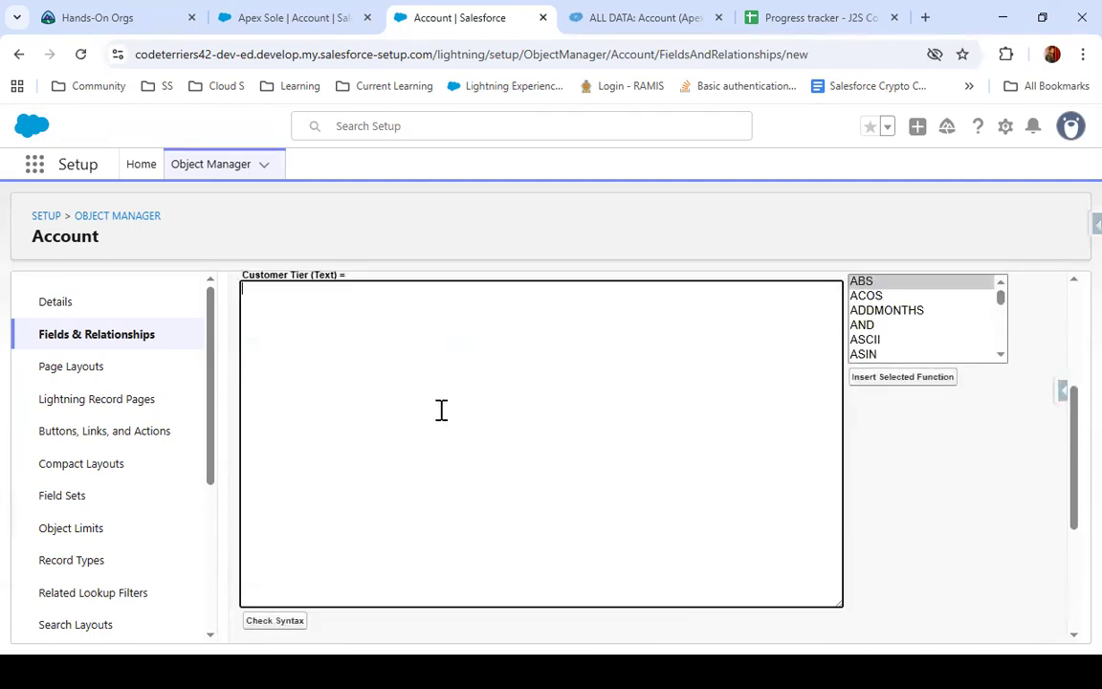
left_click(726, 404)
key("ctrl+v")
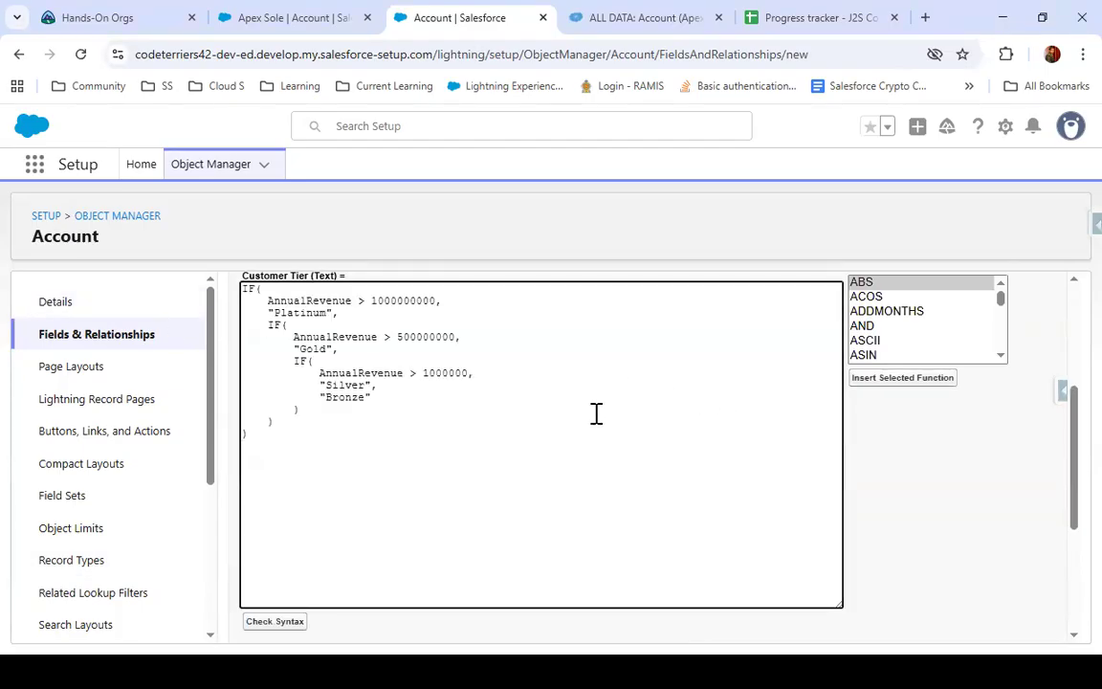
left_click(273, 624)
scroll(304, 541, "down", 4)
scroll(304, 541, "up", 2)
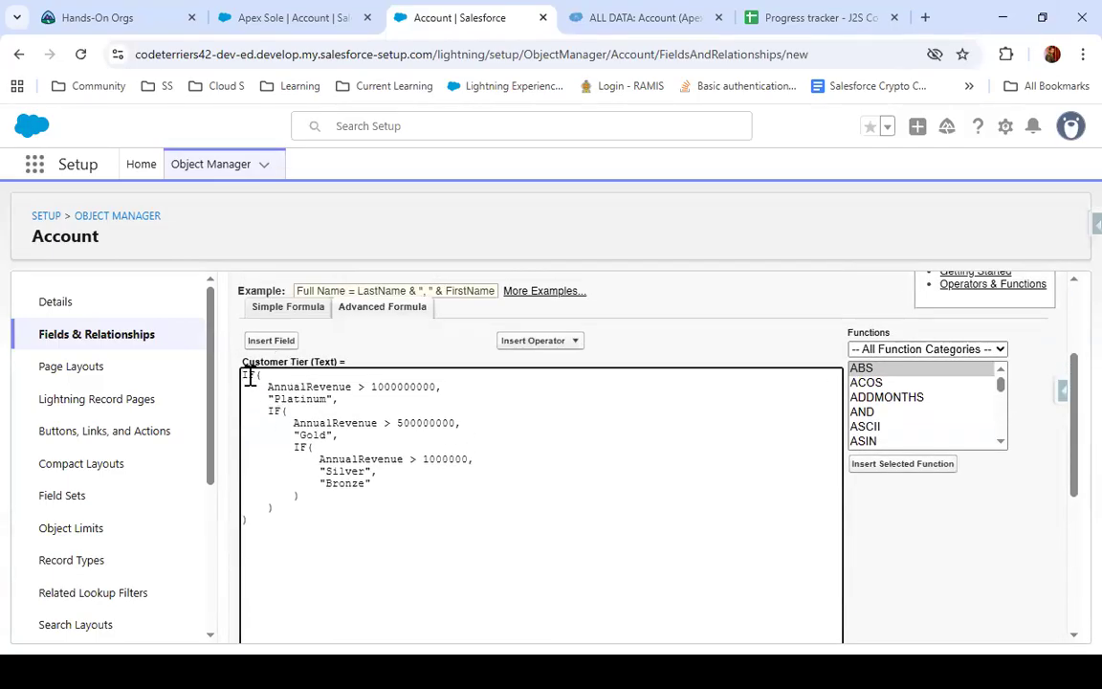
Examine the revenue conditions and tier values in the nested IF formula, and the syntax check result
double_click(301, 387)
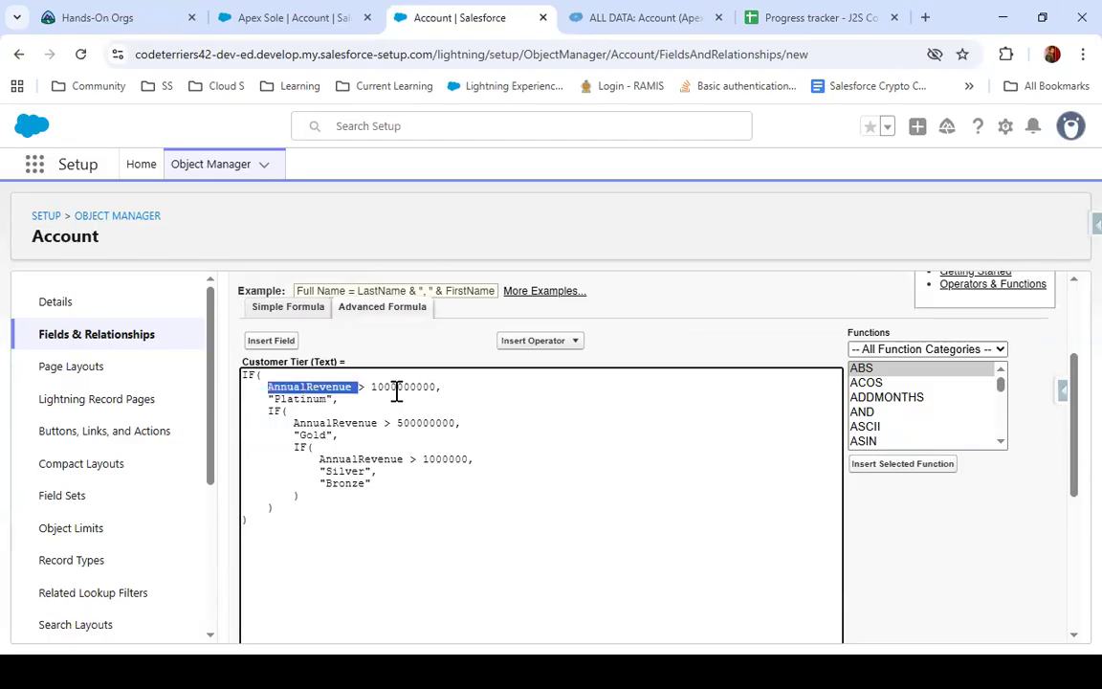
double_click(306, 399)
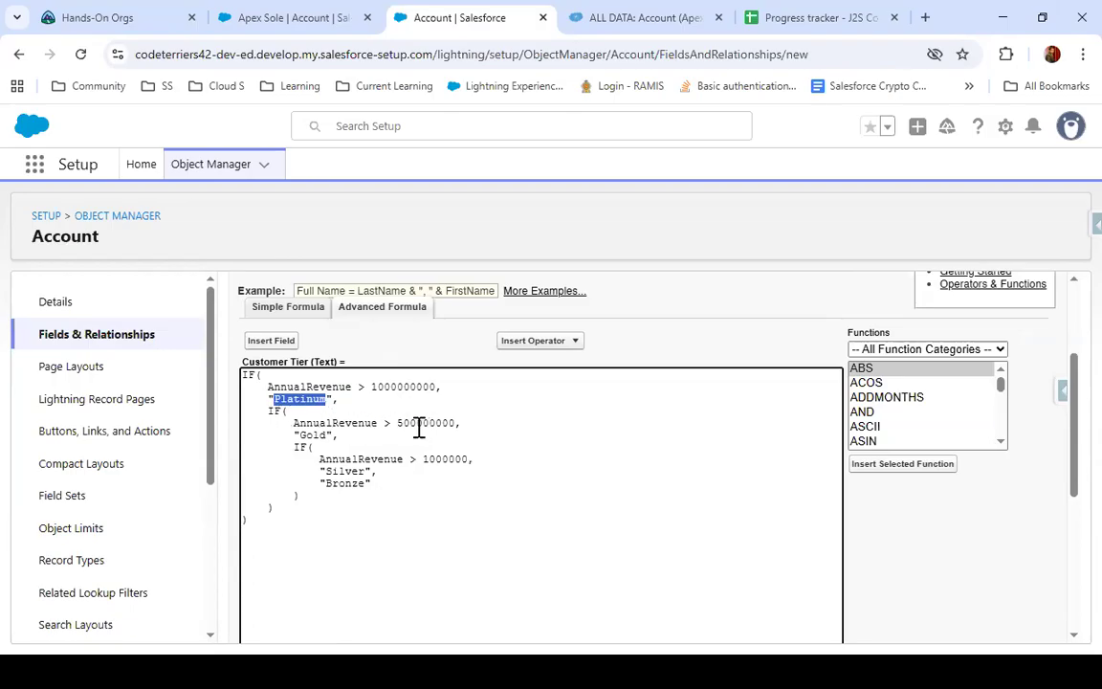
double_click(312, 436)
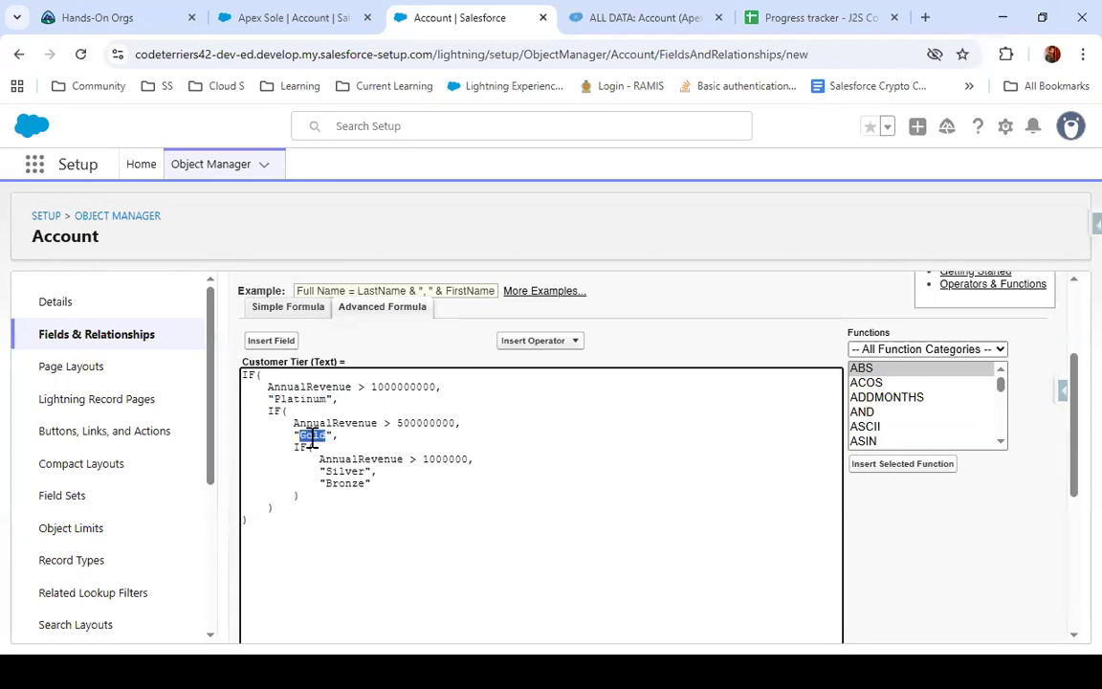
left_click(437, 460)
double_click(437, 459)
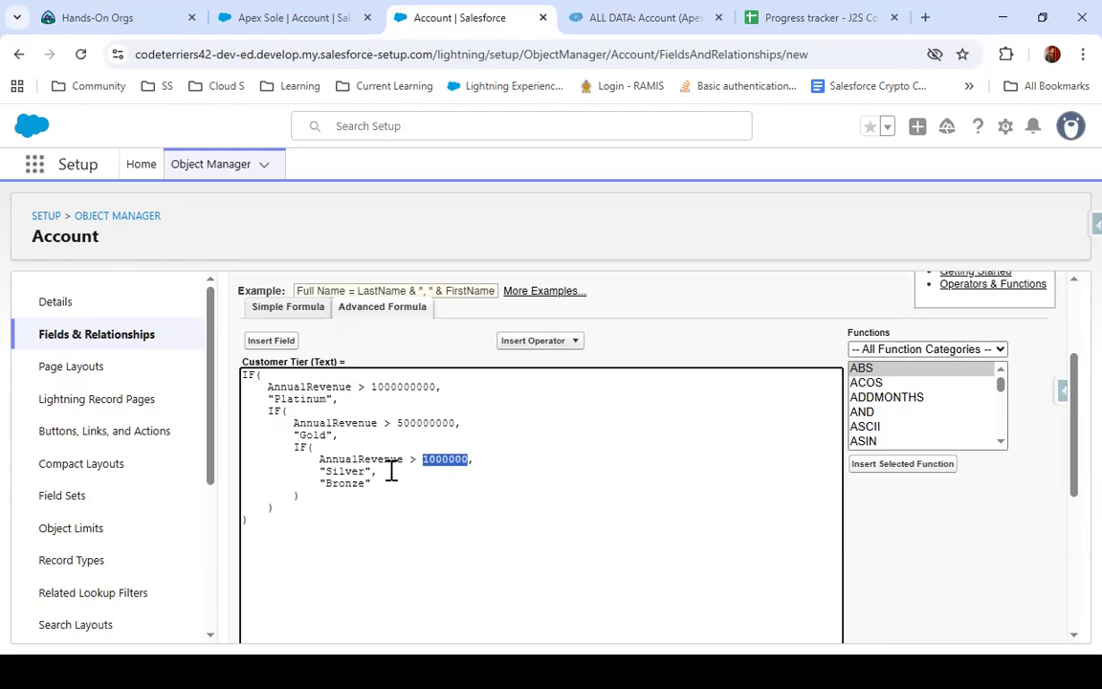
double_click(347, 471)
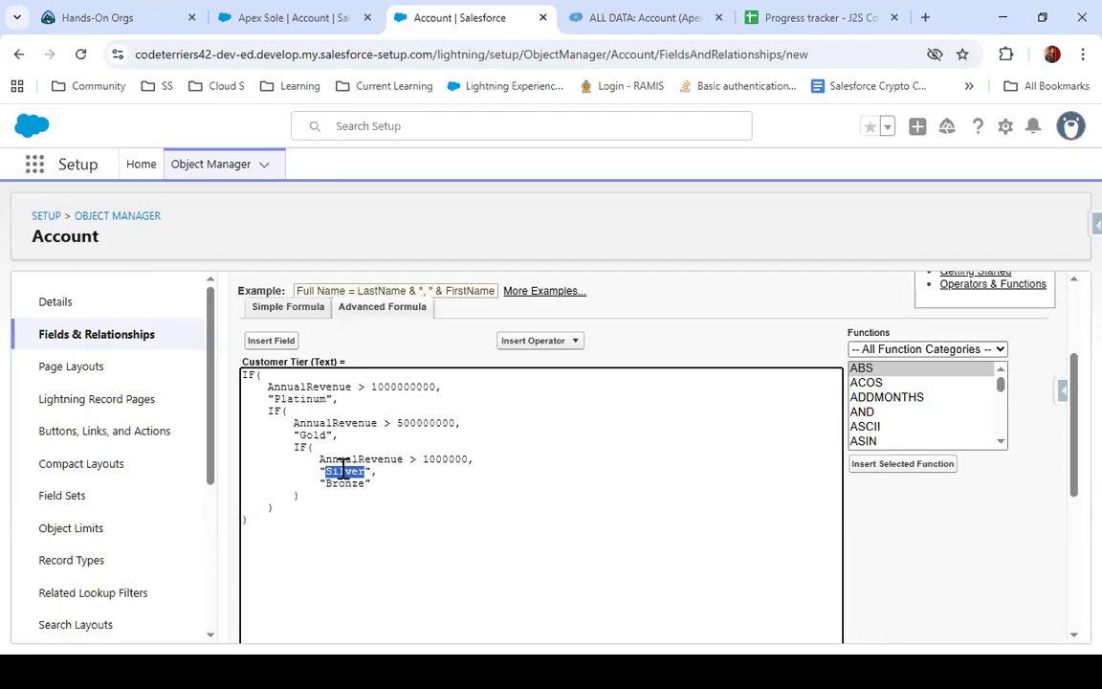
scroll(368, 472, "down", 4)
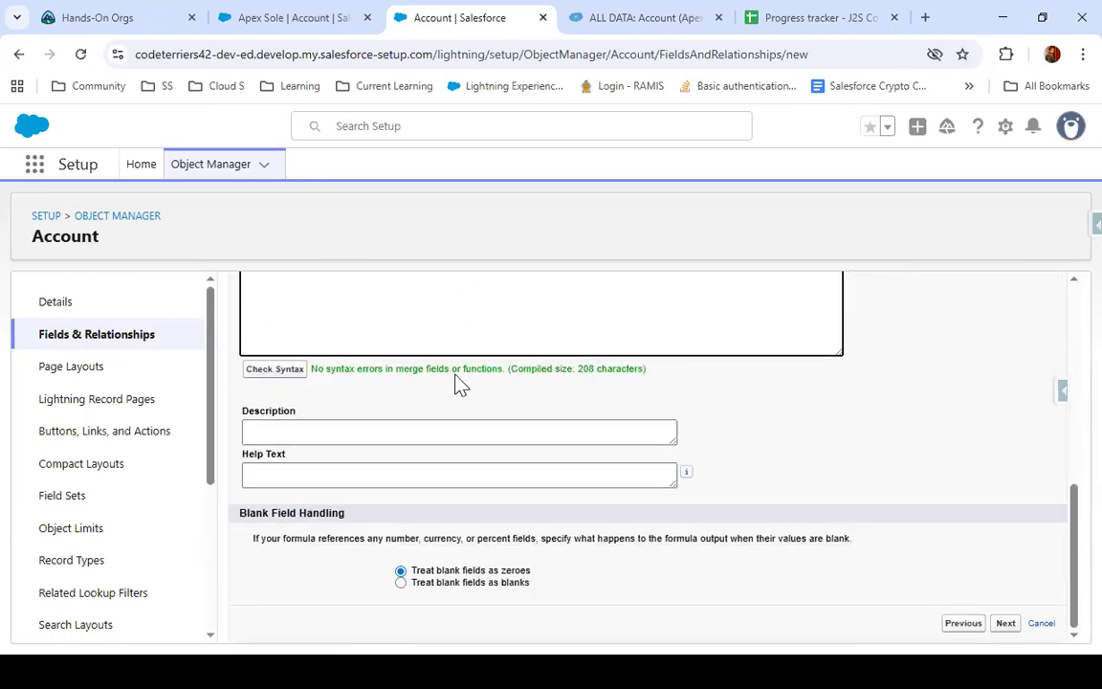
Make the Customer Tier field visible to all profiles, keep it on all Account page layouts and save it
left_click(1011, 623)
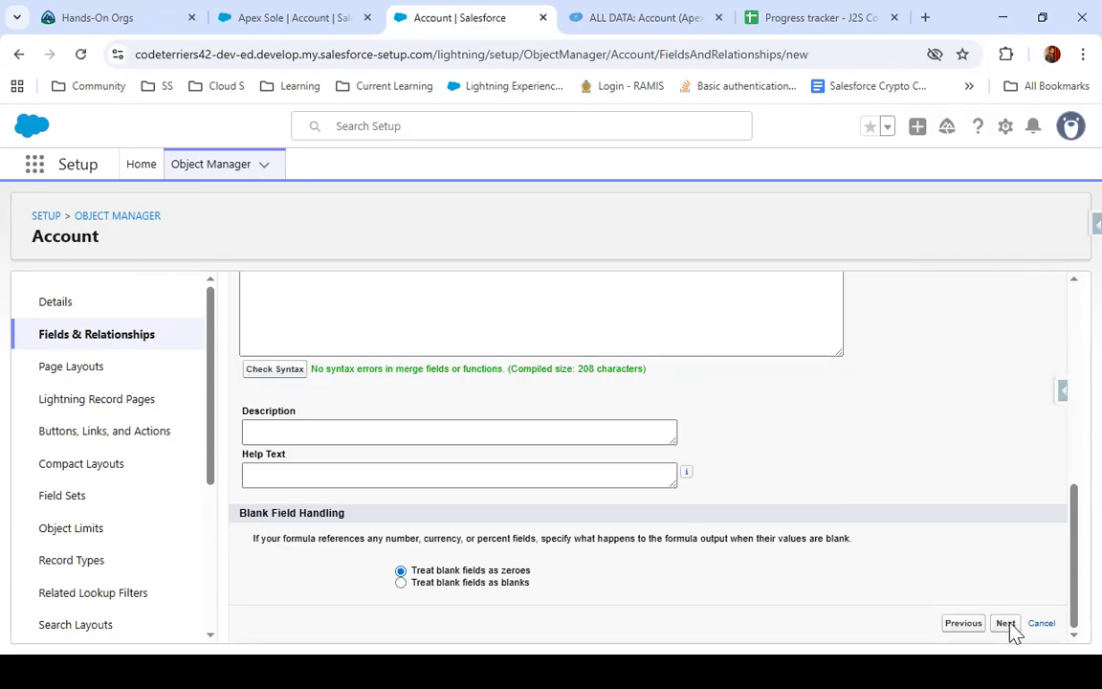
left_click_drag(1005, 624, 963, 484)
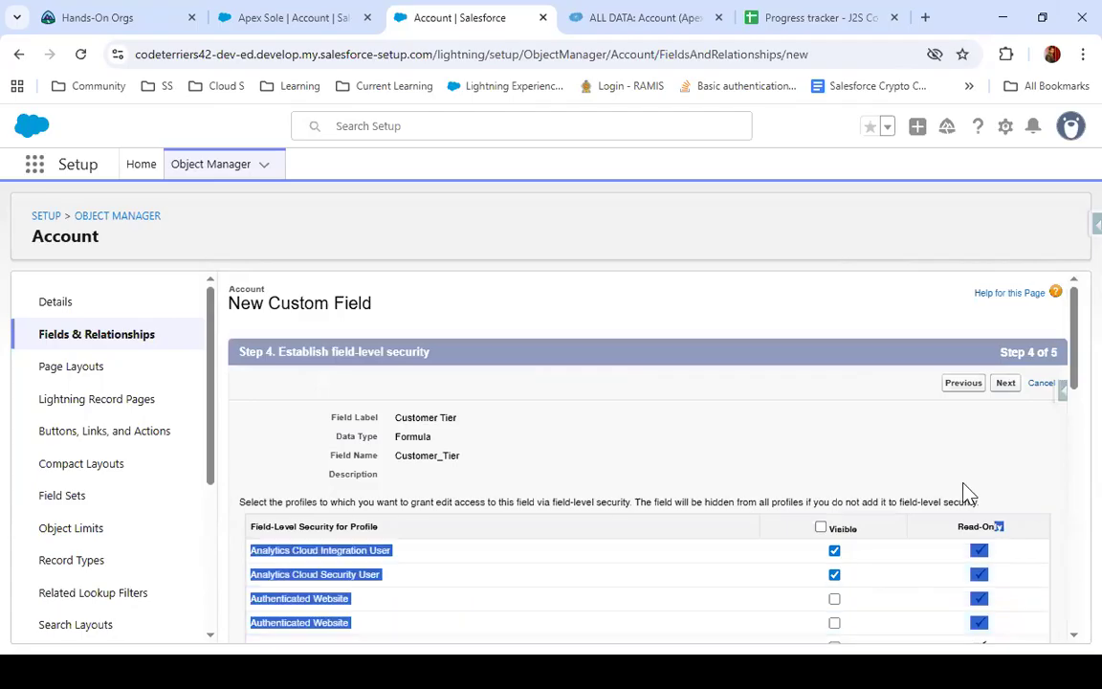
left_click(820, 529)
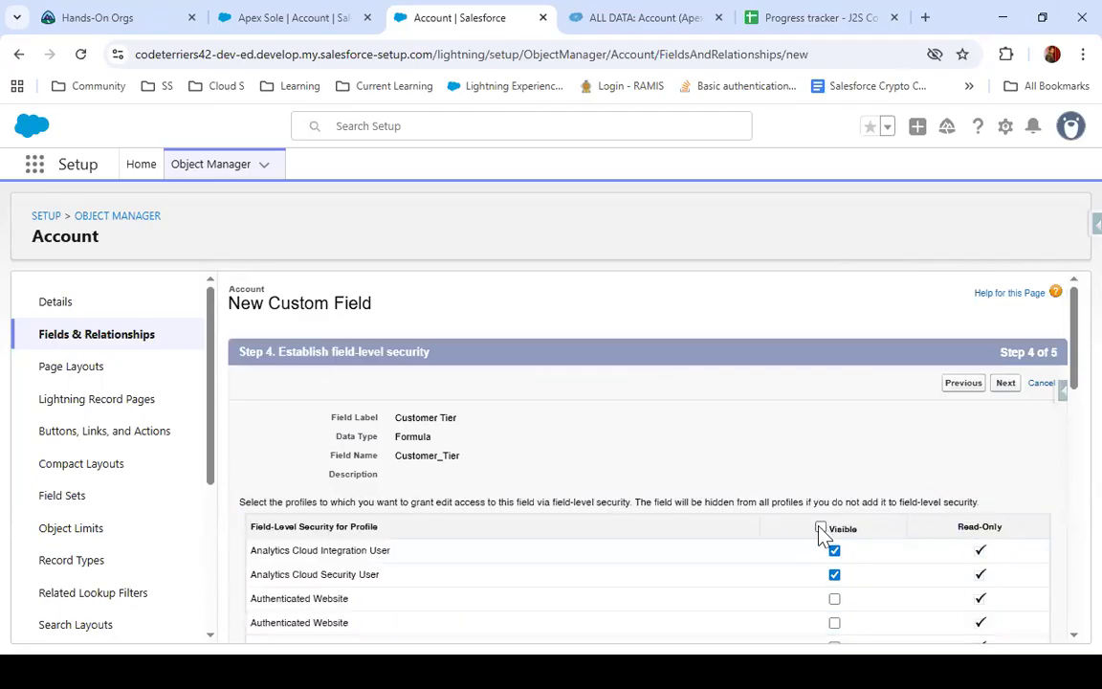
left_click(1004, 385)
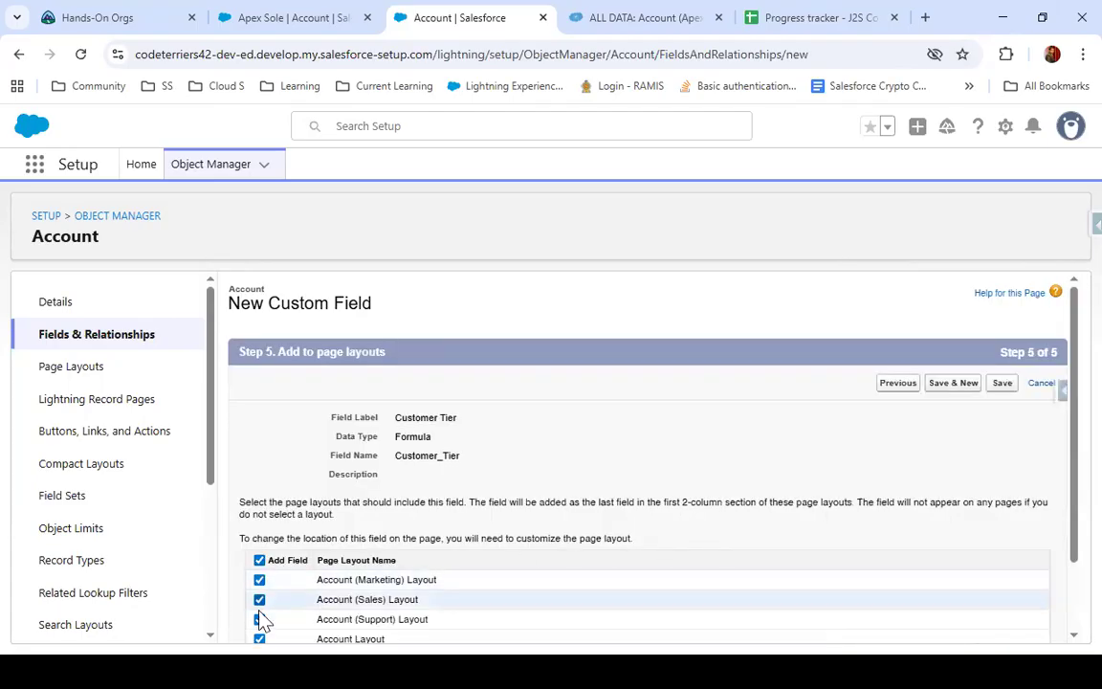
scroll(950, 522, "down", 2)
left_click(1002, 293)
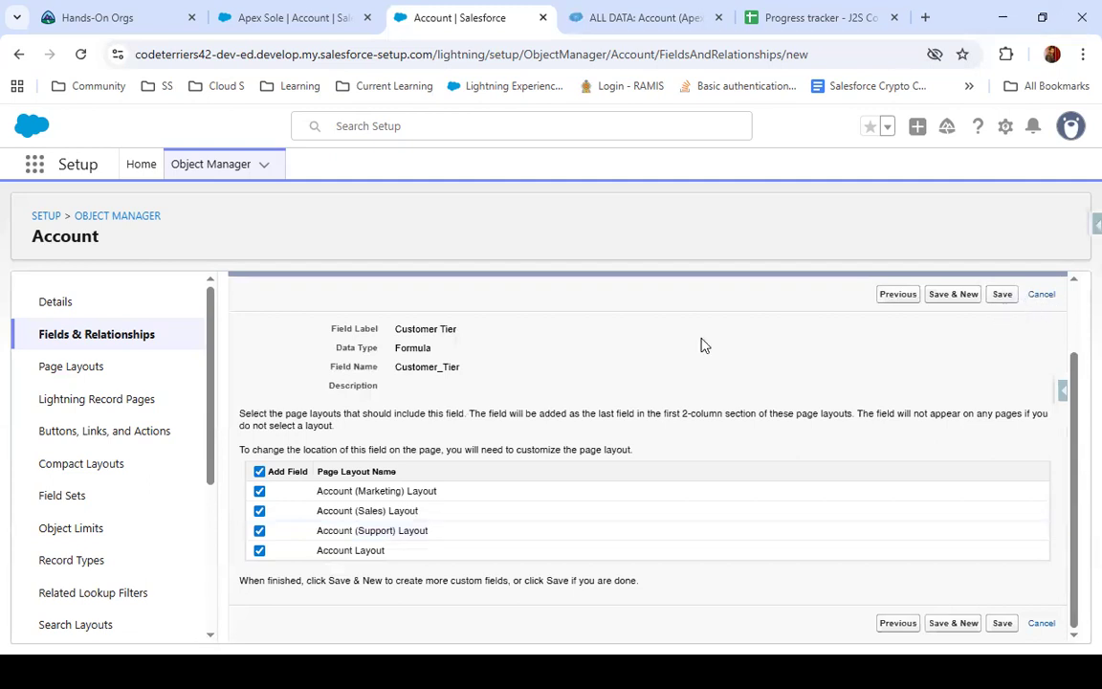
Reload the Apex Sole account record and examine its Customer Tier against its Annual Revenue
left_click(315, 9)
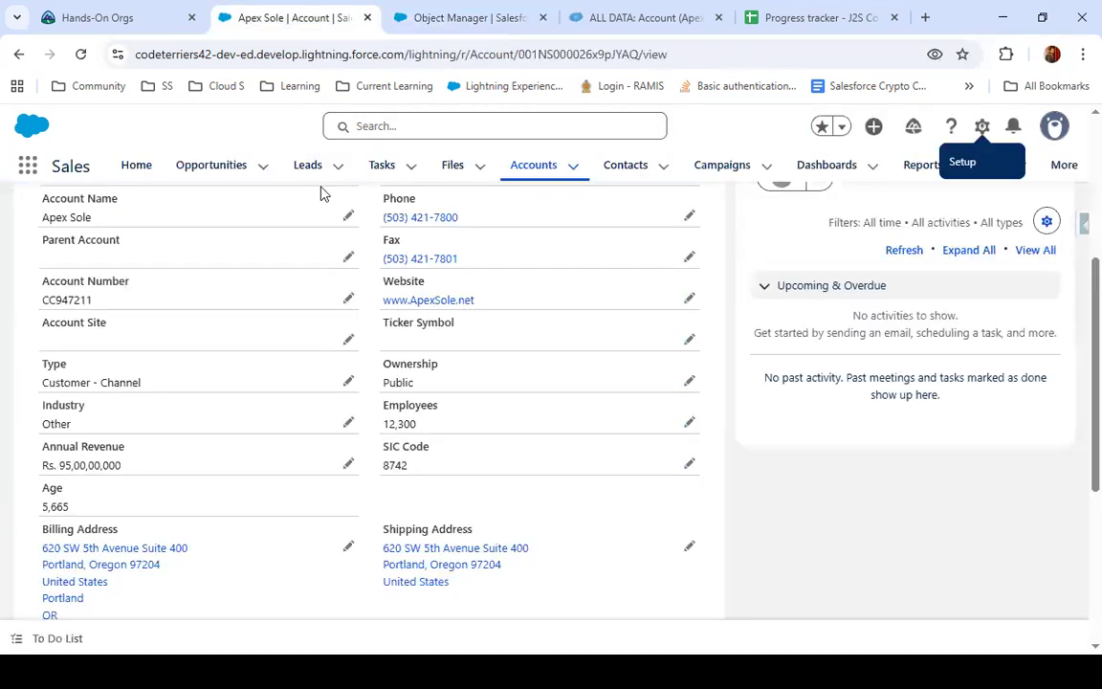
left_click(81, 53)
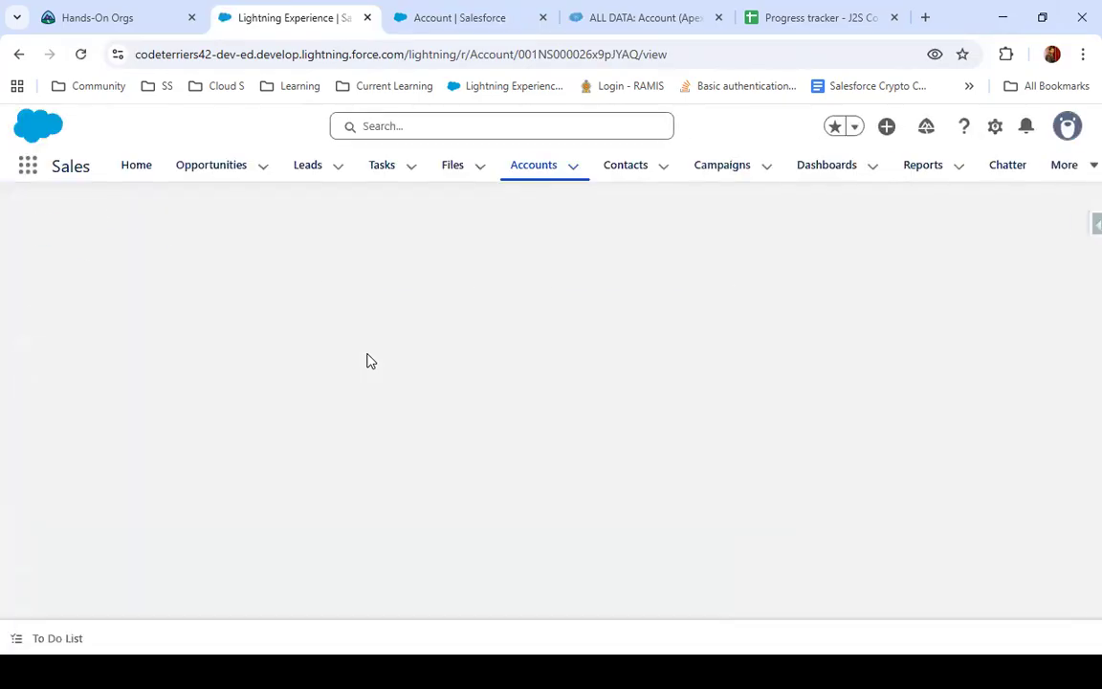
left_click(180, 373)
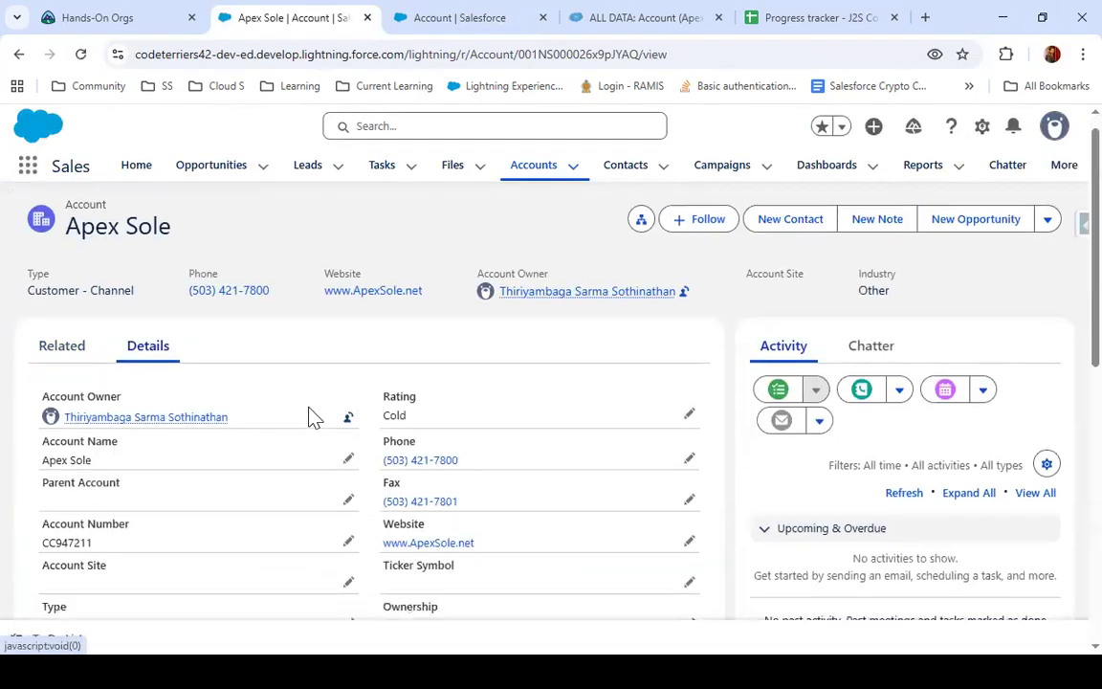
scroll(313, 418, "down", 2)
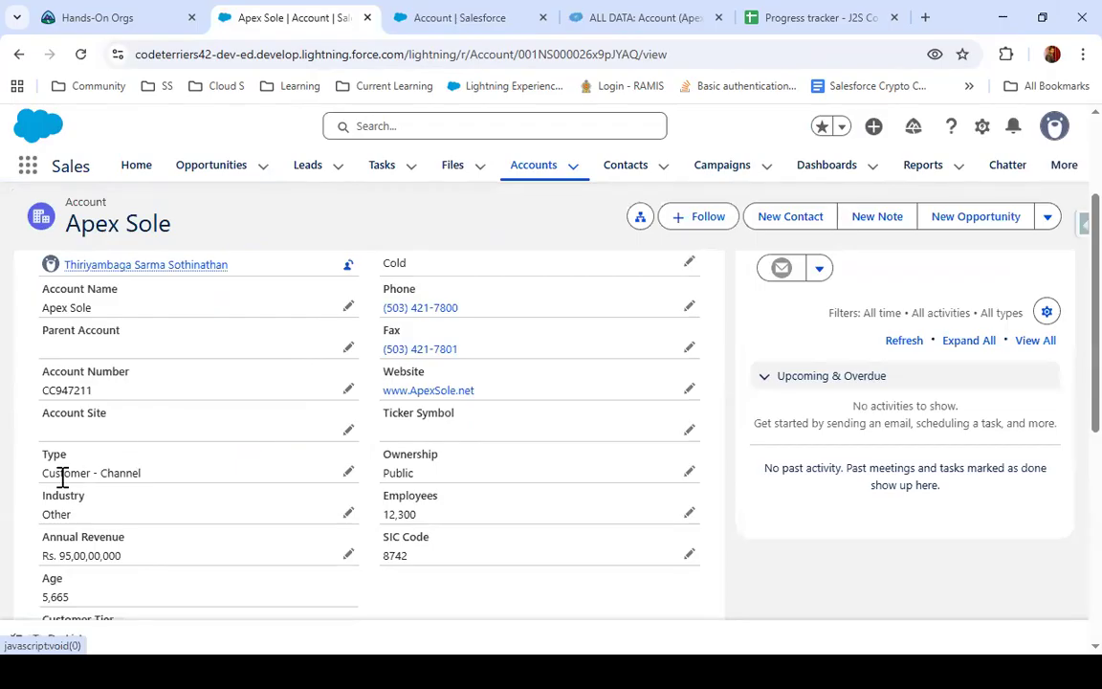
scroll(97, 308, "down", 2)
scroll(96, 309, "down", 2)
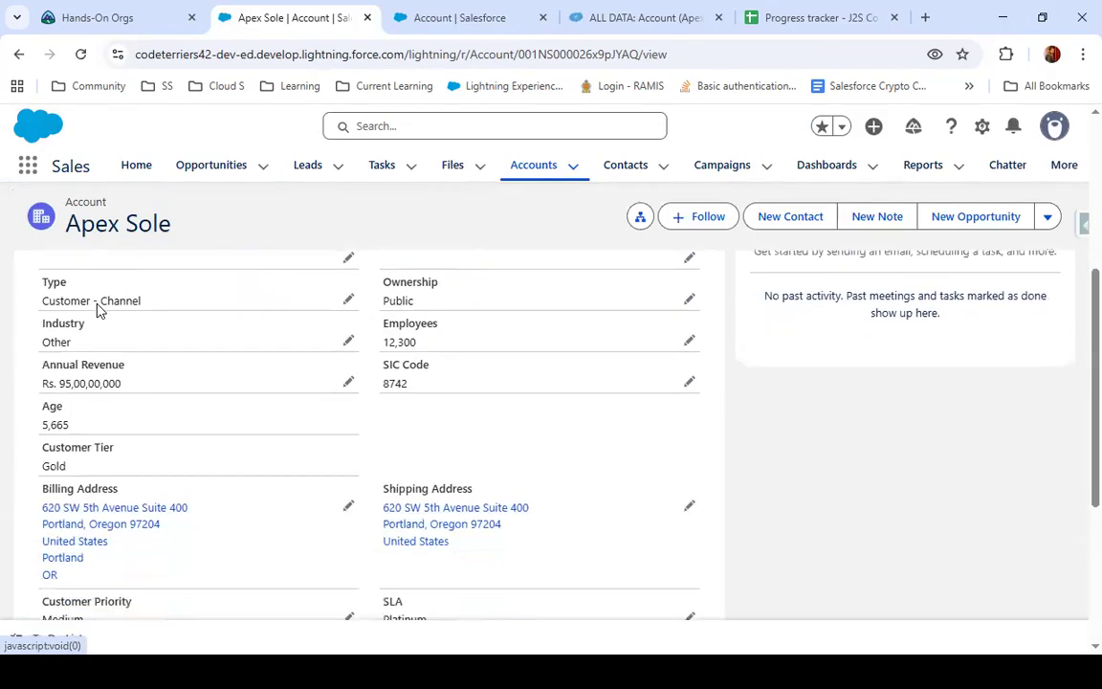
left_click_drag(75, 447, 116, 467)
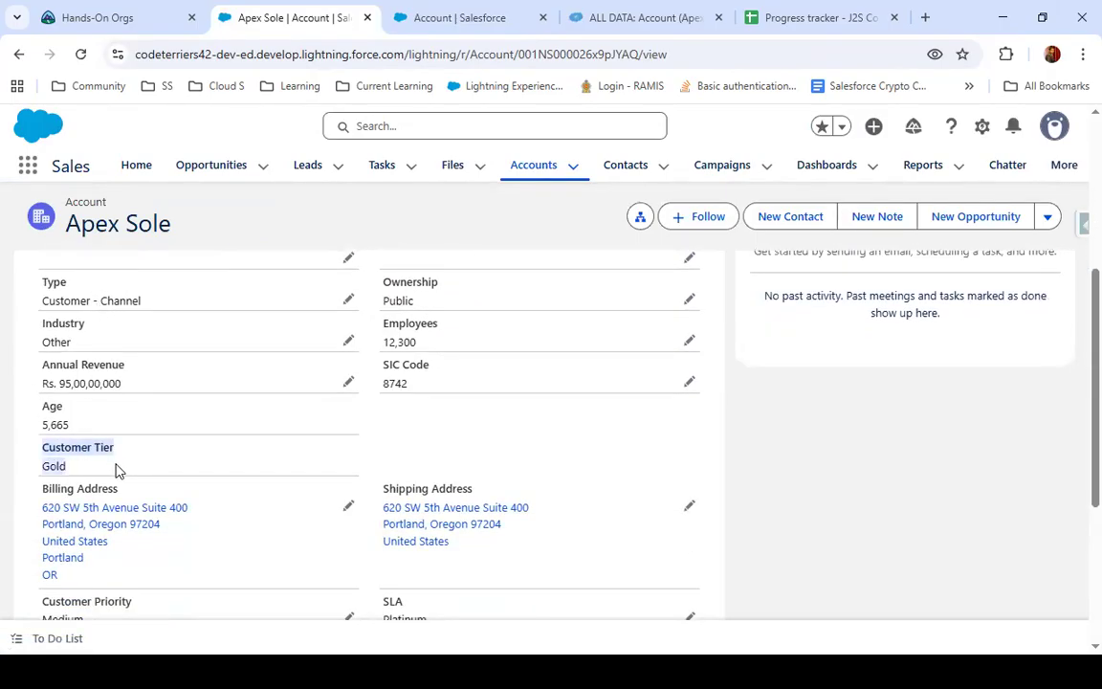
left_click_drag(82, 380, 59, 383)
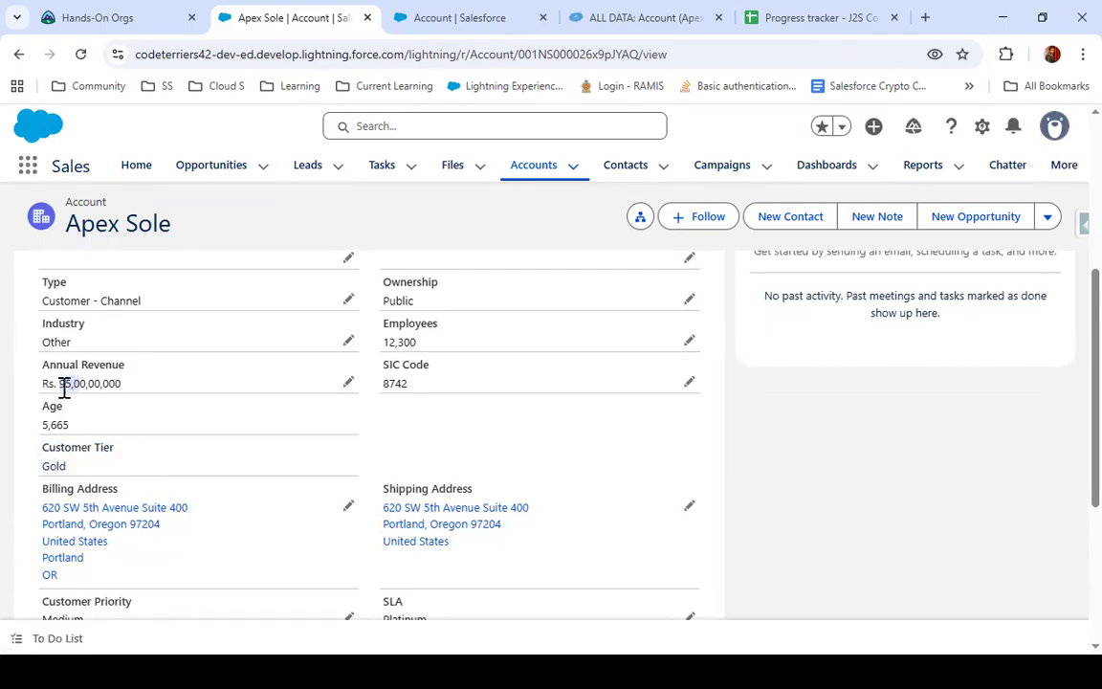
left_click(77, 383)
mouse_move(125, 388)
left_mouse_down()
mouse_move(85, 384)
mouse_move(119, 389)
left_mouse_up()
left_click(348, 383)
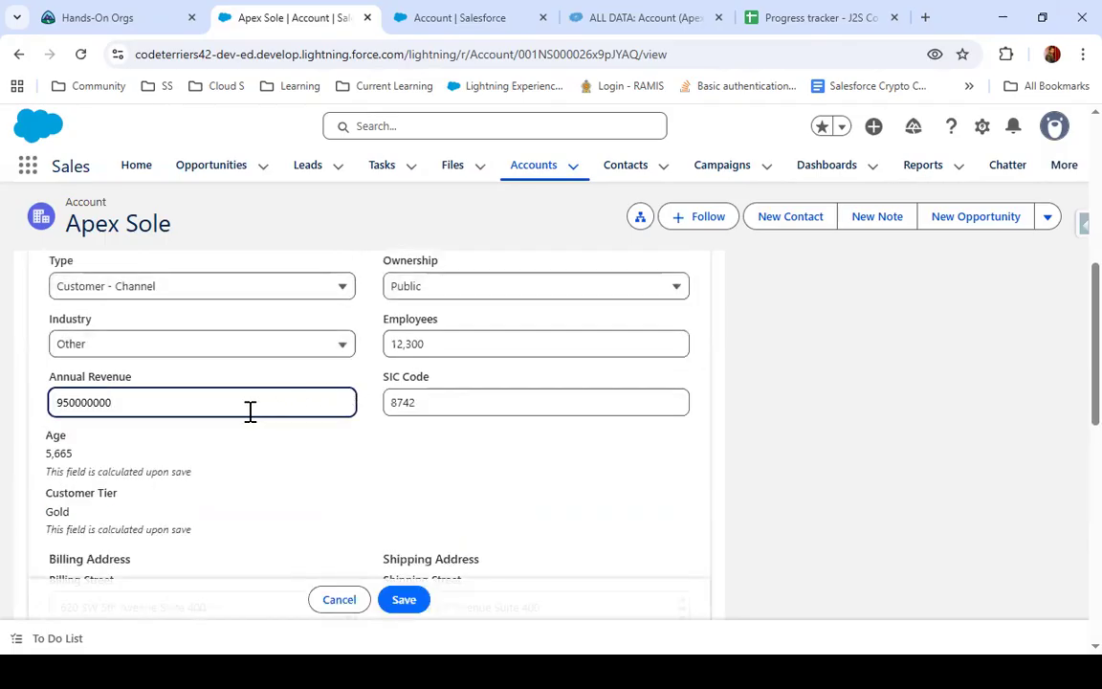
type("0")
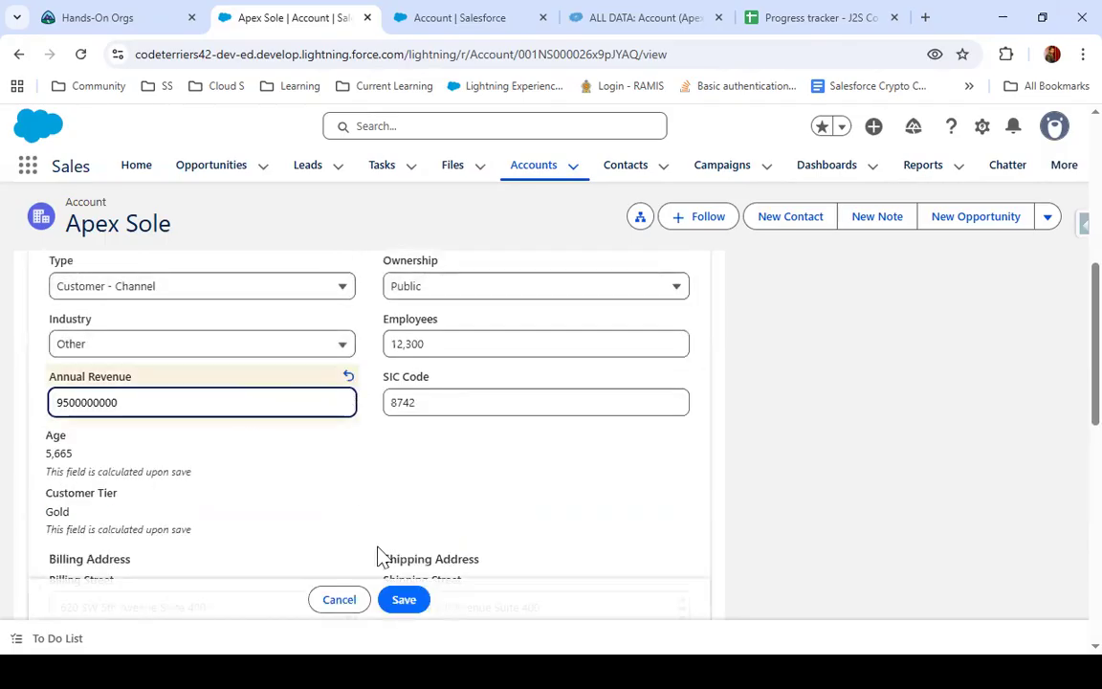
left_click(409, 606)
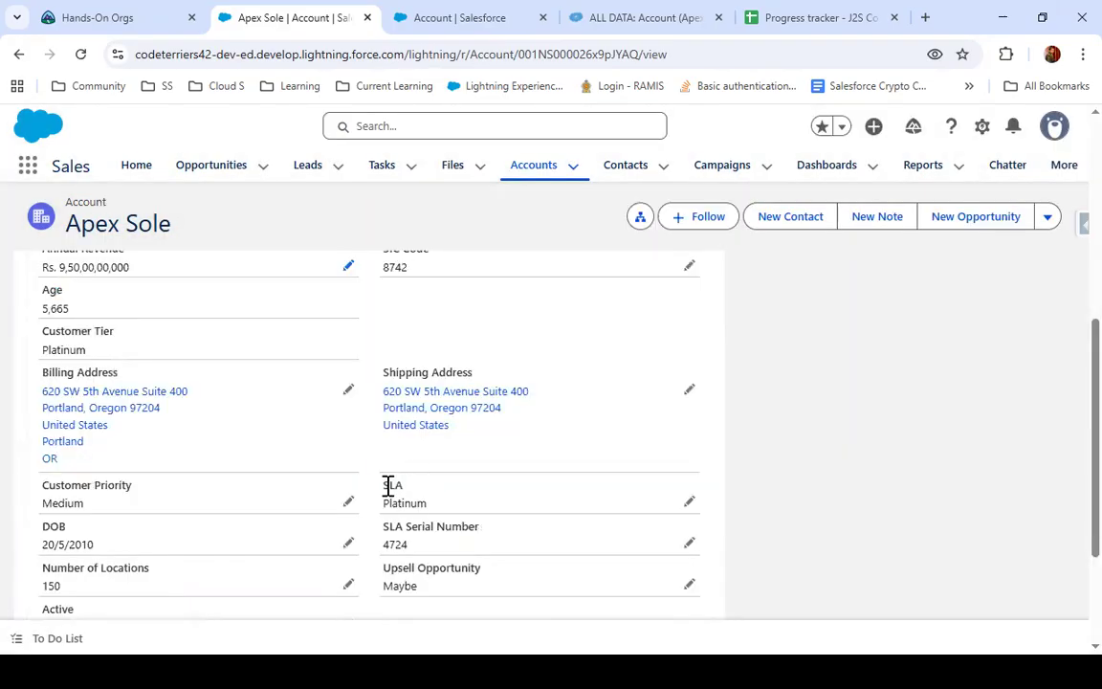
scroll(303, 492, "down", 3)
scroll(302, 487, "up", 3)
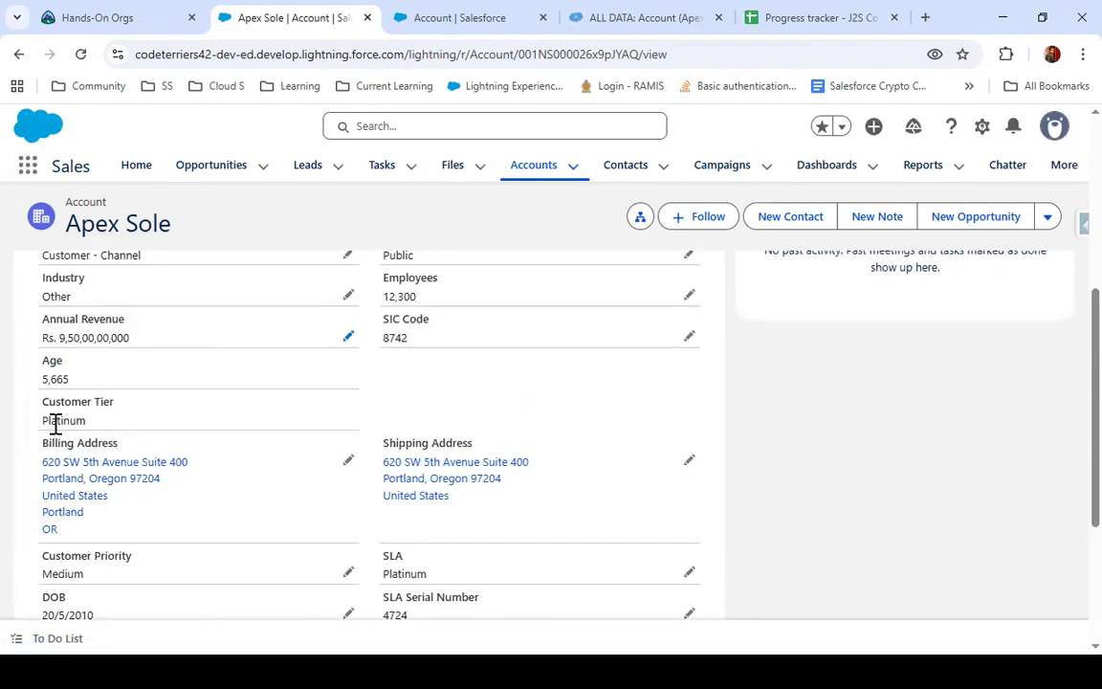
scroll(56, 423, "up", 1)
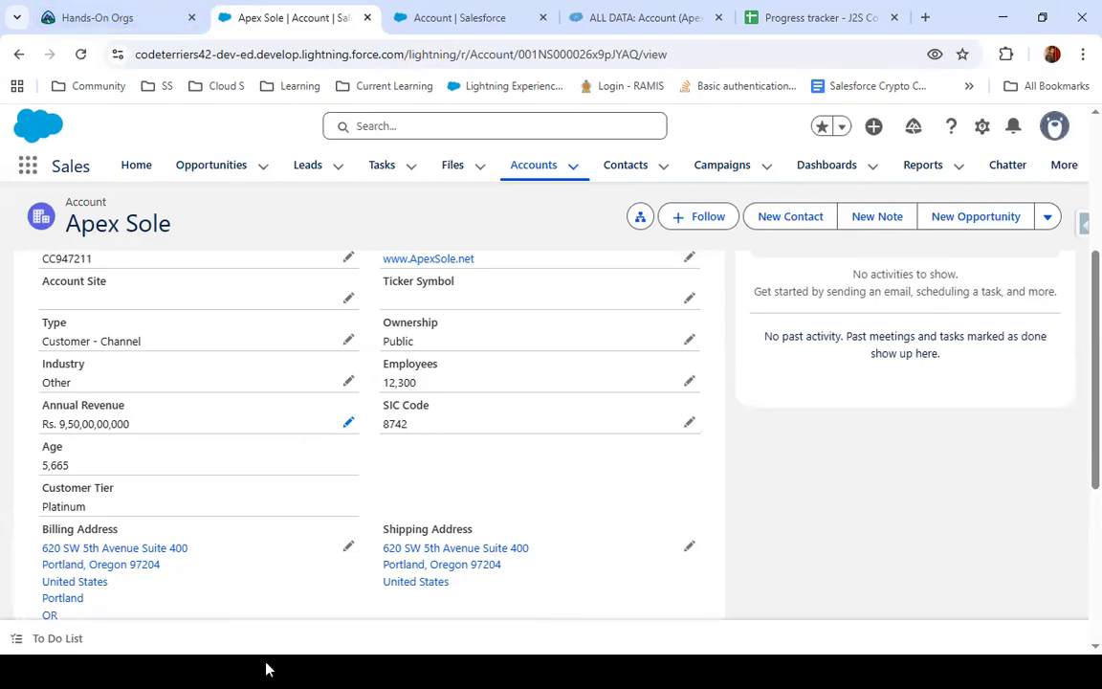
key("alt+Tab")
key("alt+Tab")
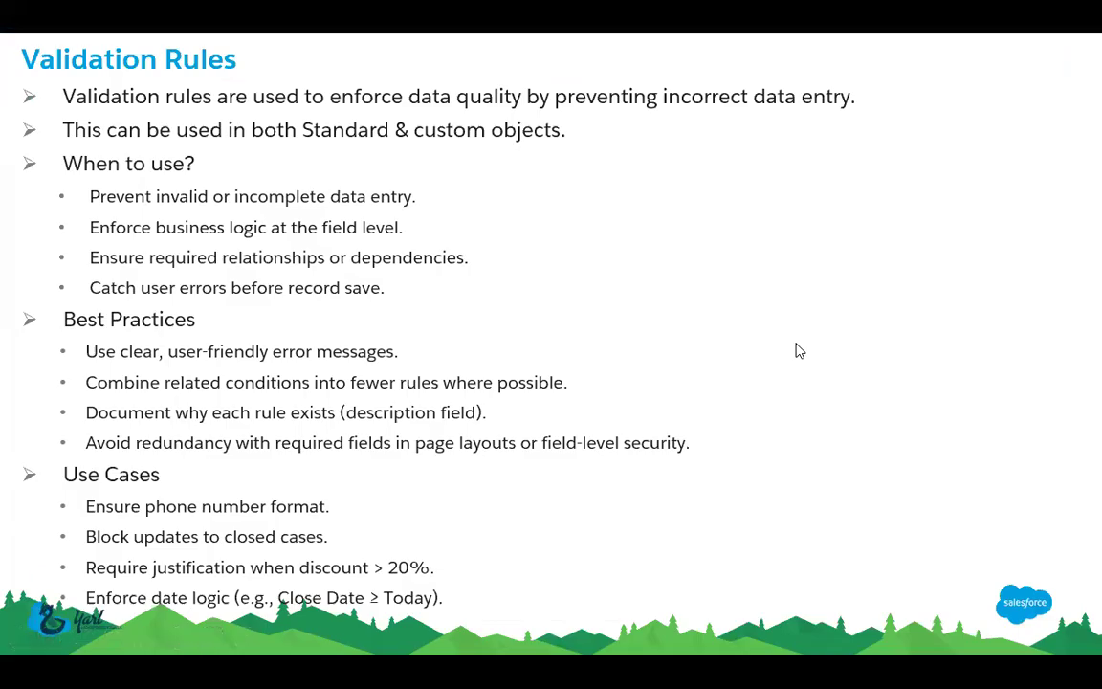
key("Right")
key("Left")
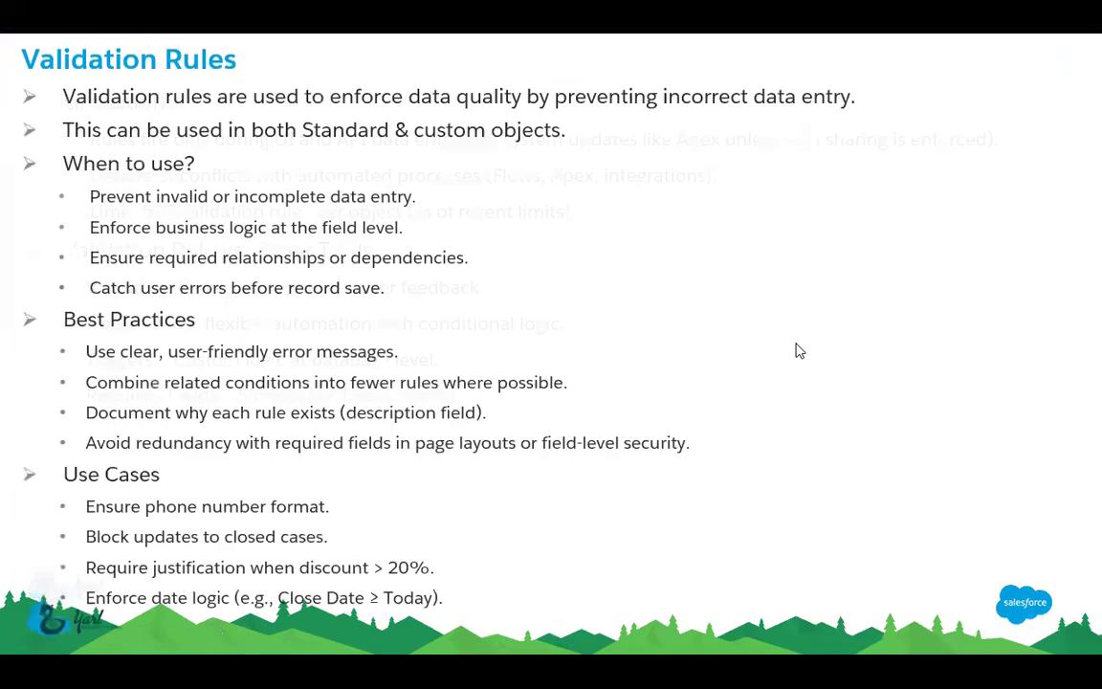
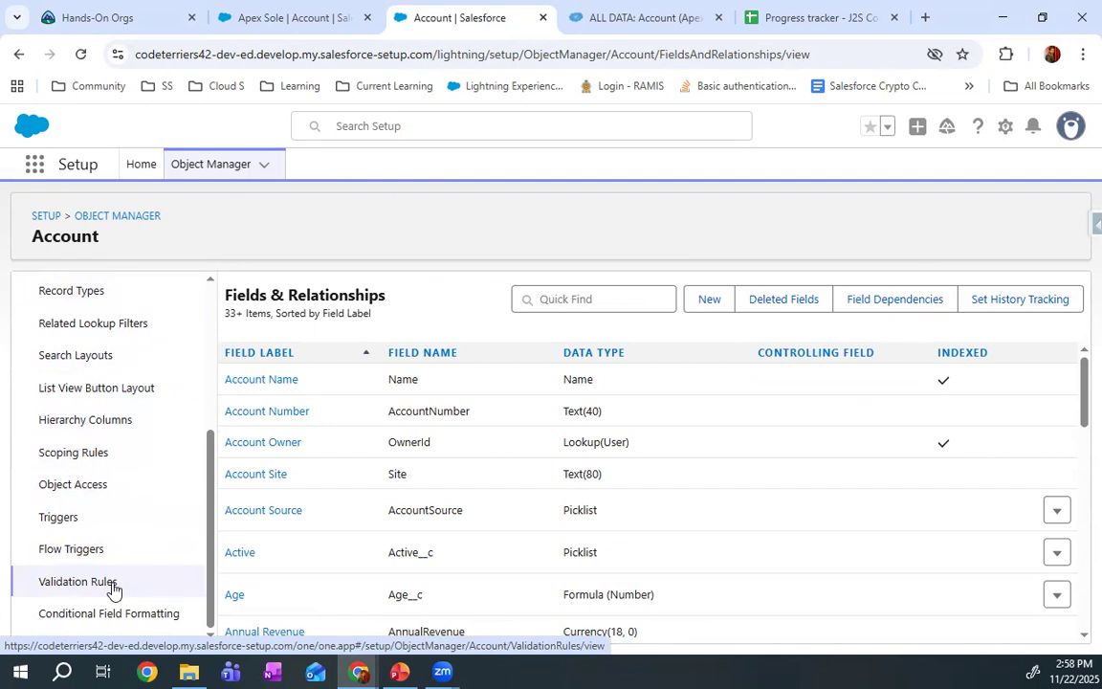
Start a new validation rule on the Account object and name it Dob validation
left_click(112, 588)
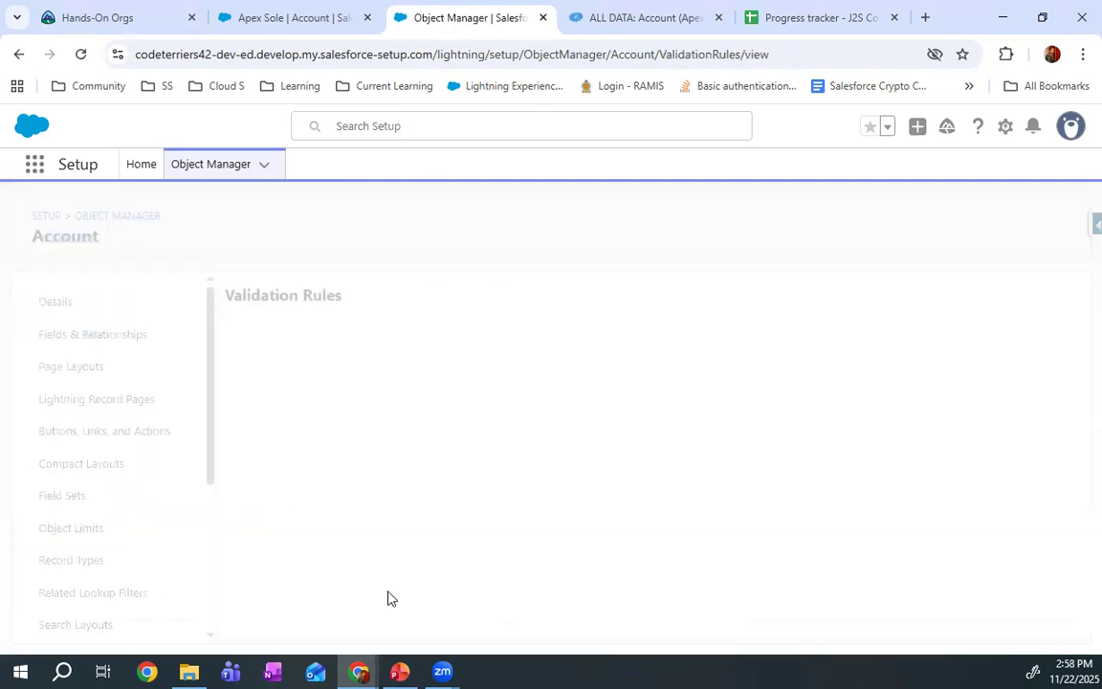
left_click(1059, 306)
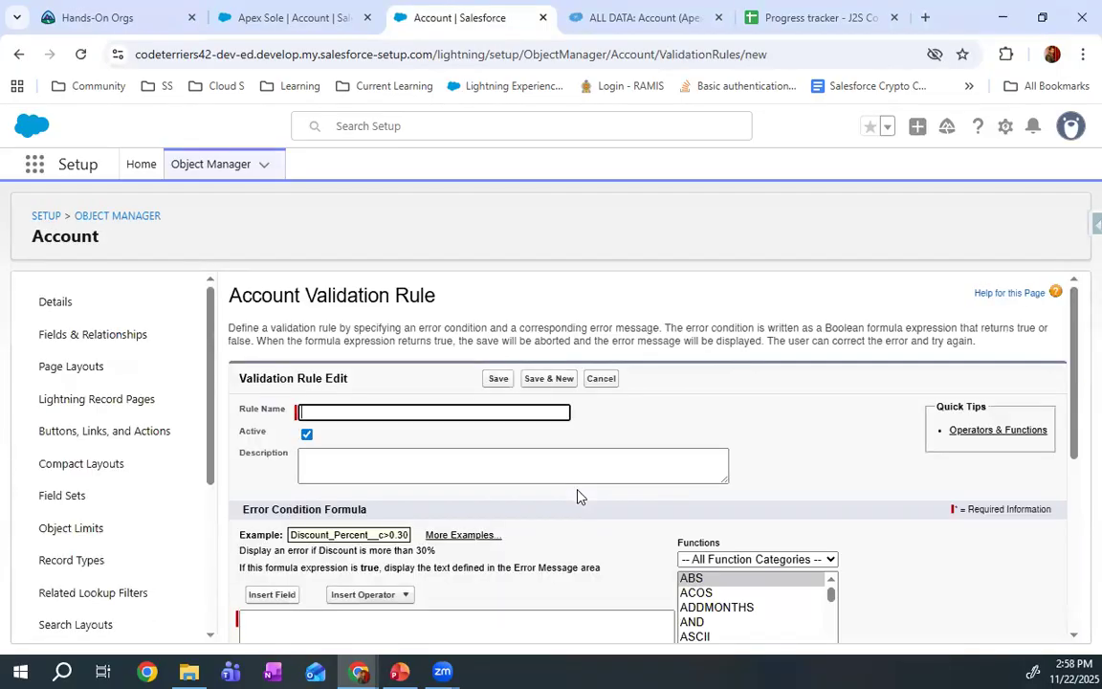
type("Da")
key("BackSpace")
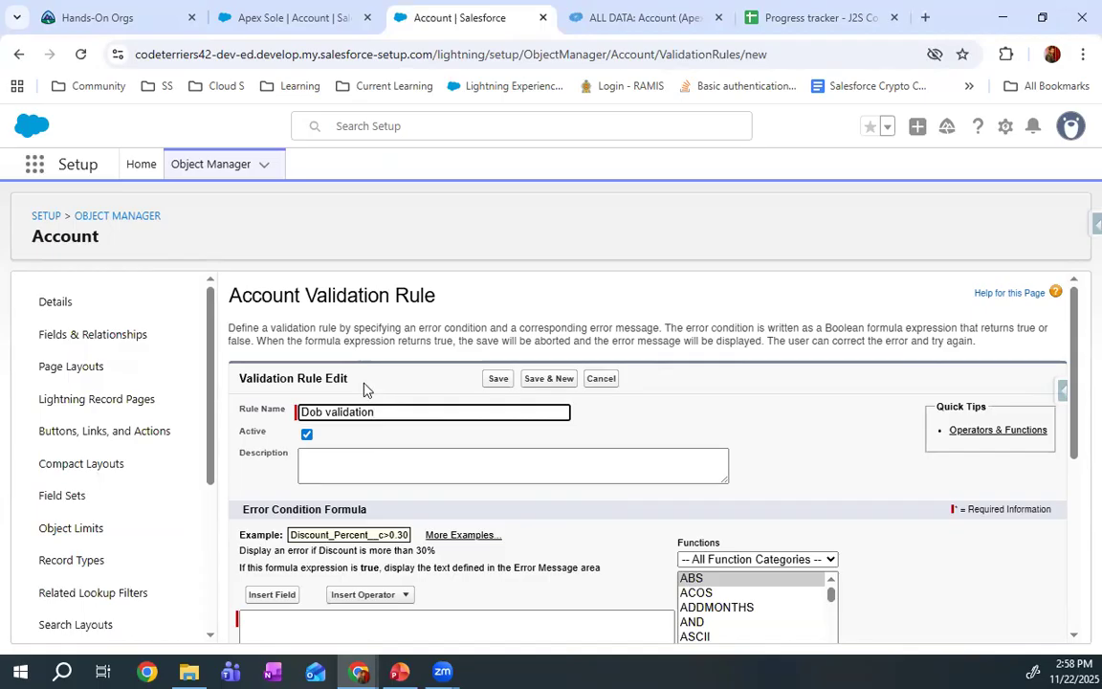
Insert the Account DOB field, SLAExpirationDate__c, into the rule's error condition formula
scroll(388, 414, "down", 3)
left_click(349, 465)
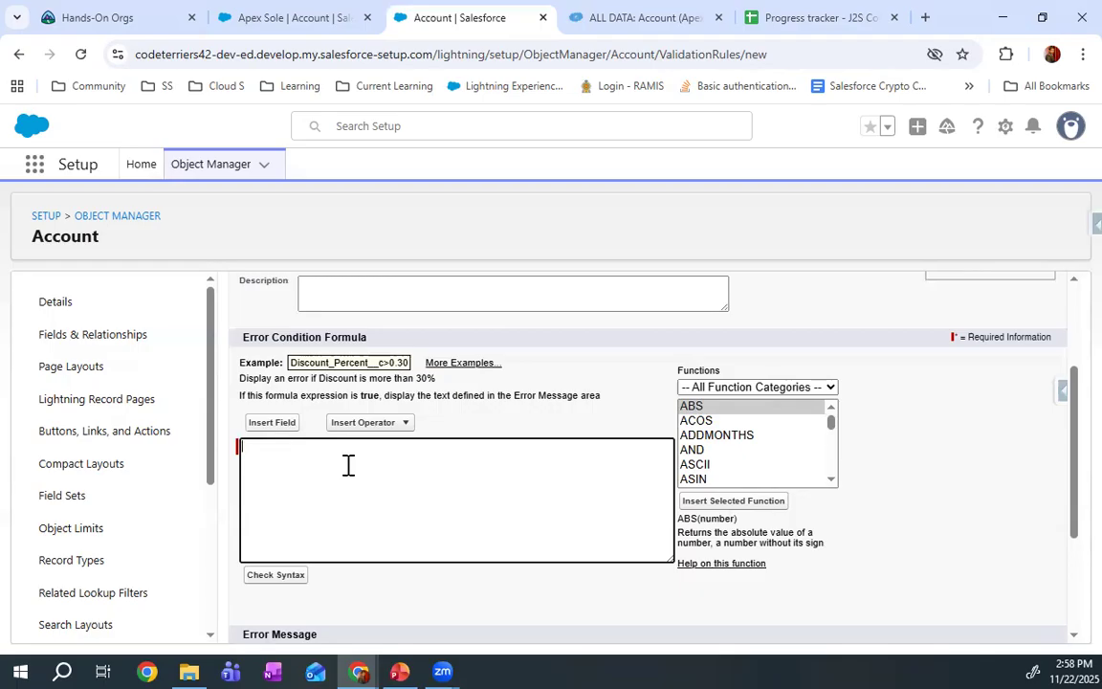
left_click(272, 425)
scroll(489, 457, "down", 8)
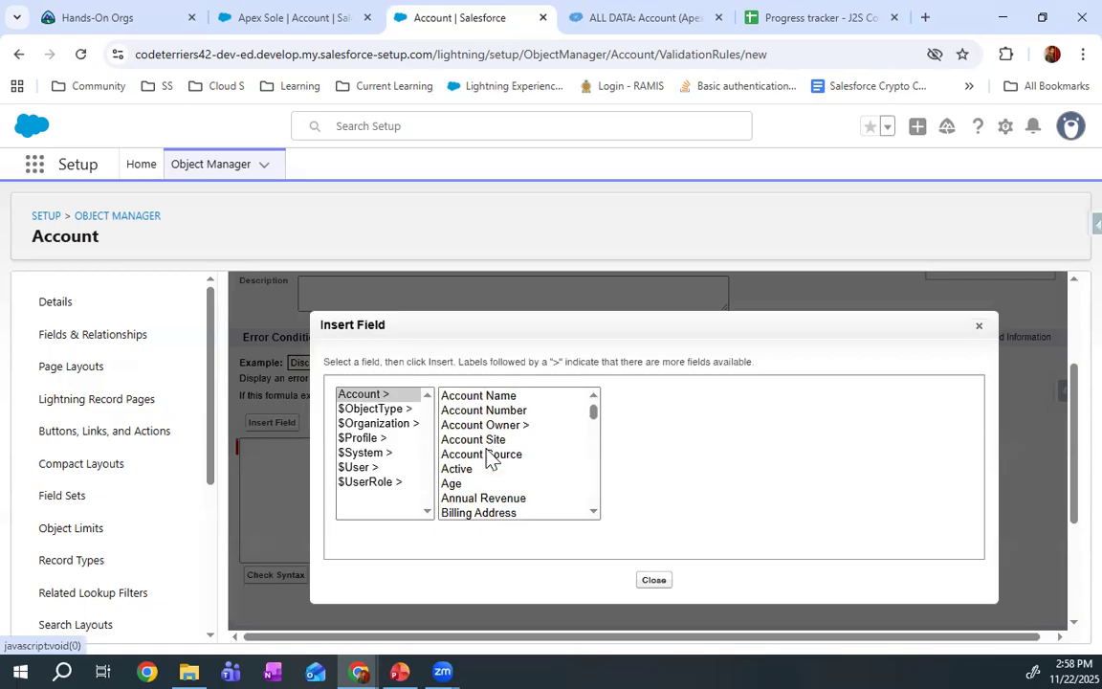
scroll(490, 449, "down", 2)
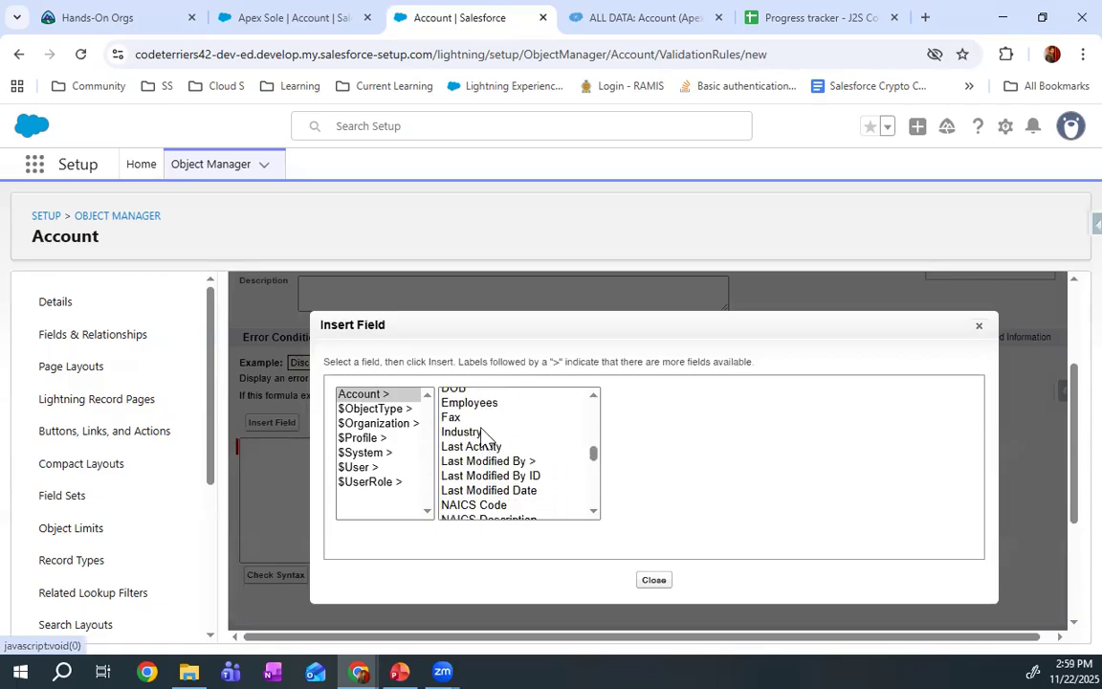
left_click(468, 391)
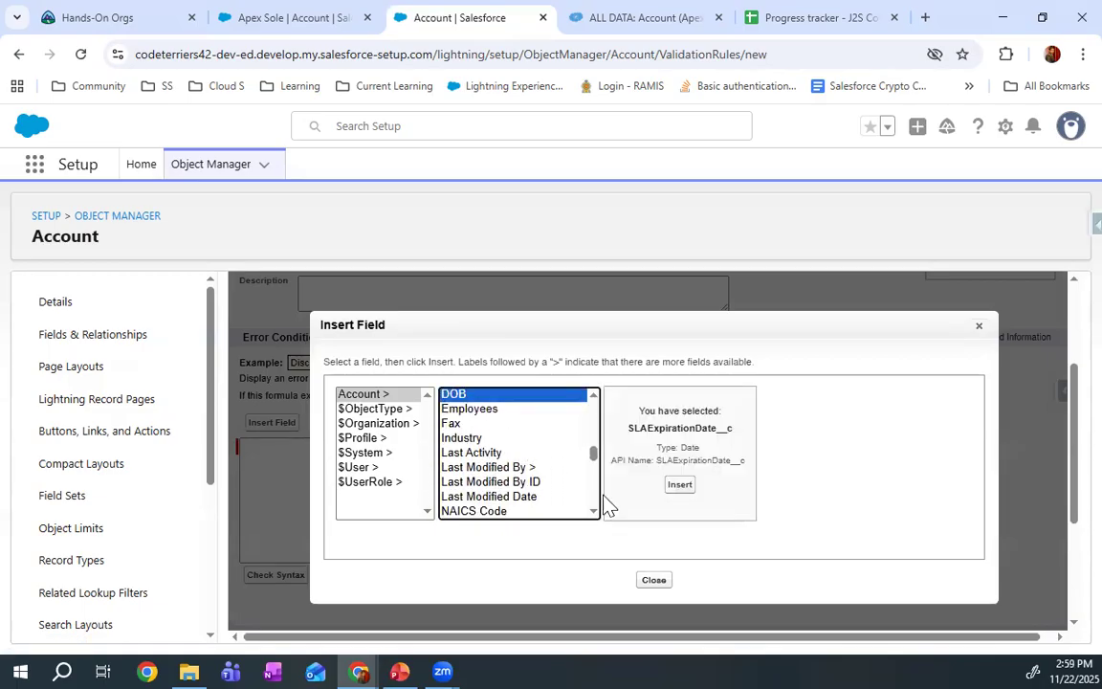
left_click(682, 487)
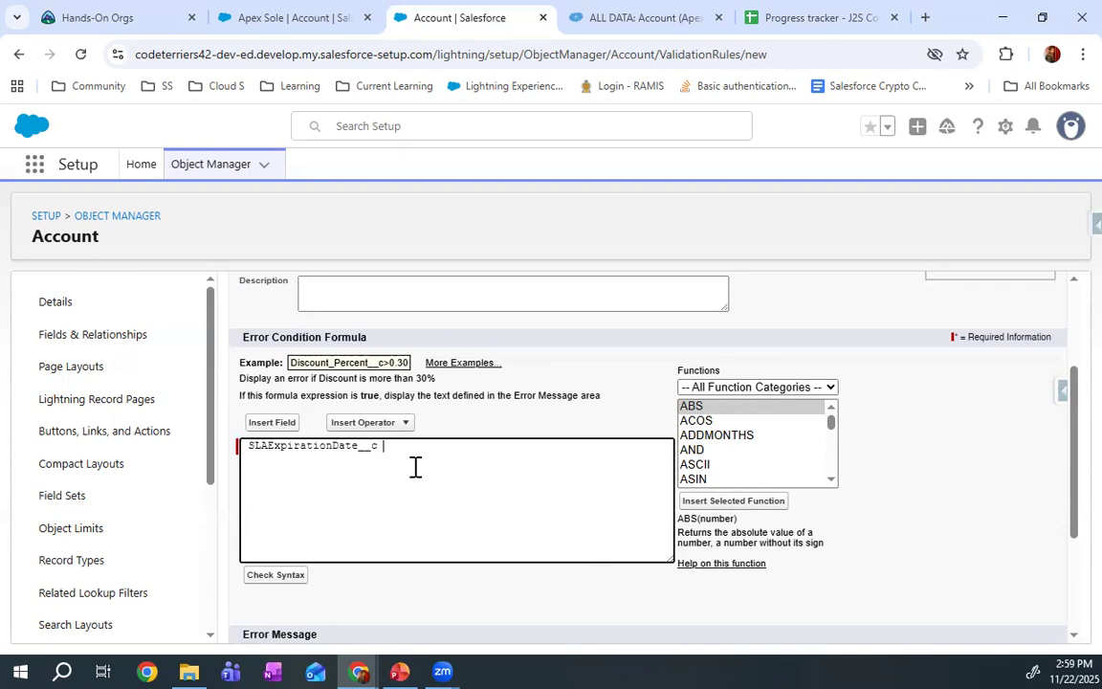
Complete the error condition with a greater-than comparison to the TODAY function
scroll(725, 474, "down", 4)
scroll(726, 470, "down", 6)
left_click(726, 465)
scroll(727, 468, "down", 4)
scroll(724, 464, "down", 5)
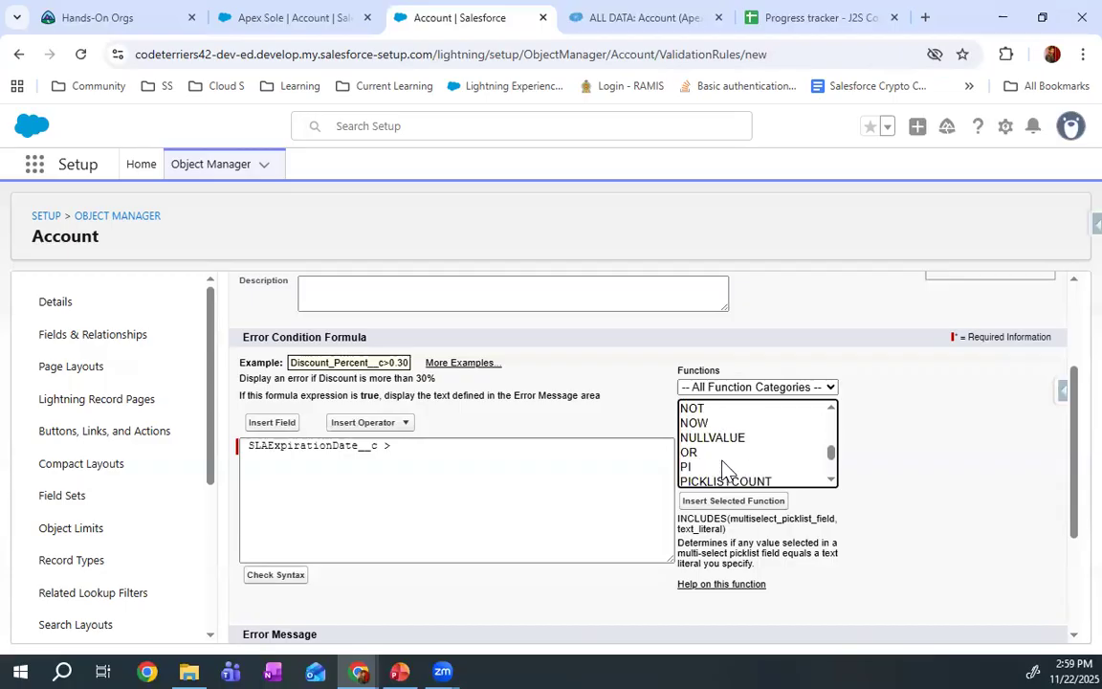
left_click(724, 461)
scroll(725, 469, "down", 4)
left_click(727, 478)
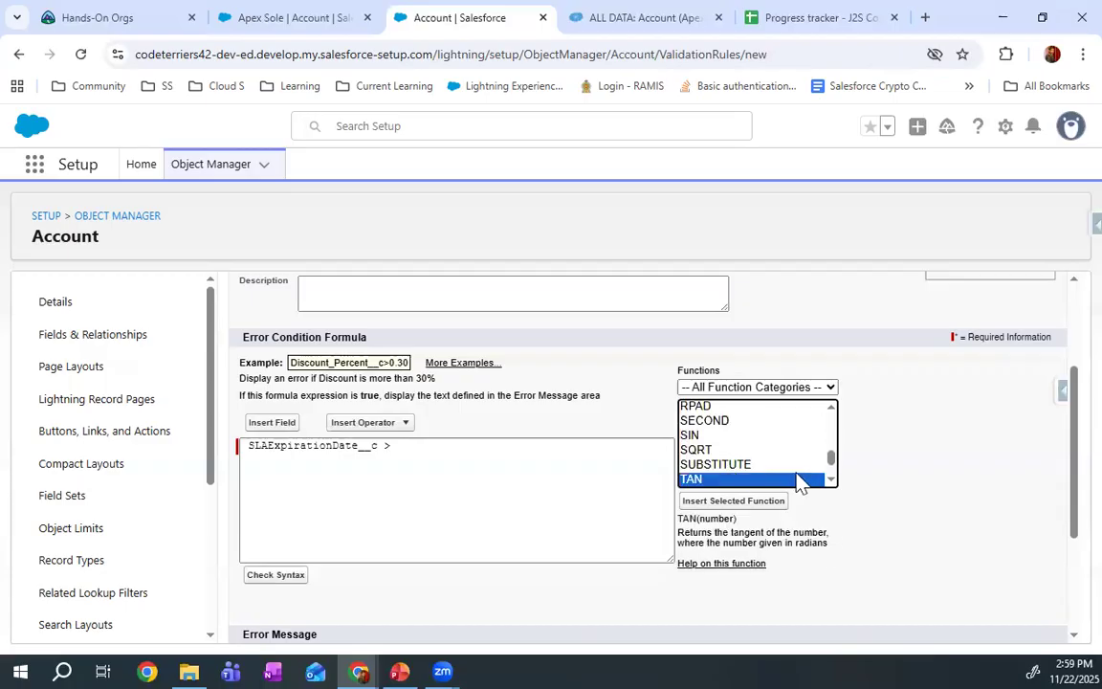
left_click(832, 481)
left_click(832, 480)
left_click(755, 468)
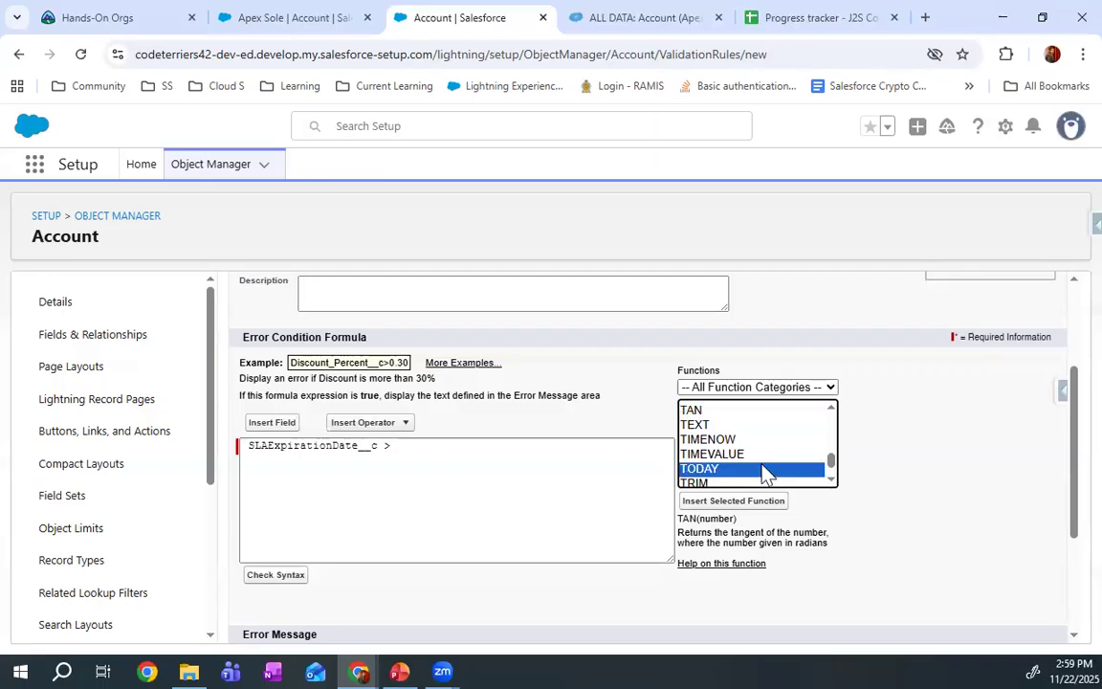
left_click(733, 503)
Check the syntax of the error condition formula and examine the result
scroll(431, 478, "down", 2)
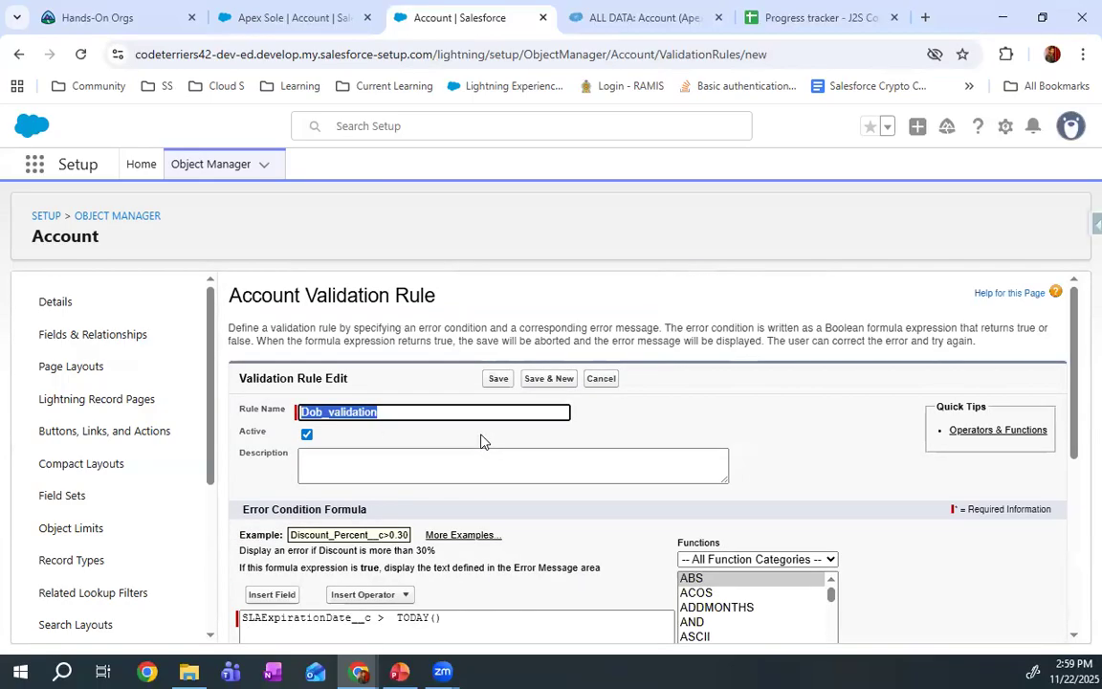
scroll(482, 440, "down", 3)
left_click_drag(314, 488, 402, 490)
Set the rule's error message to "Date of birth cannot be a future date"
scroll(402, 490, "down", 1)
left_click(353, 542)
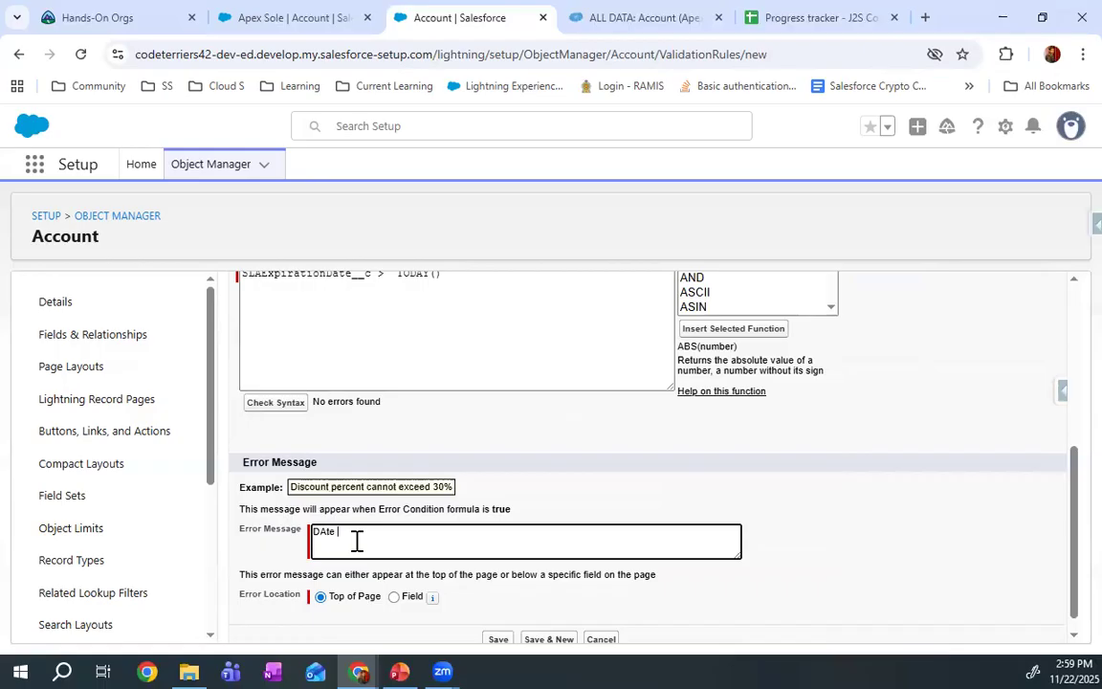
type("te")
key("BackSpace")
Place the error message at the DOB field and save the validation rule
scroll(387, 574, "down", 1)
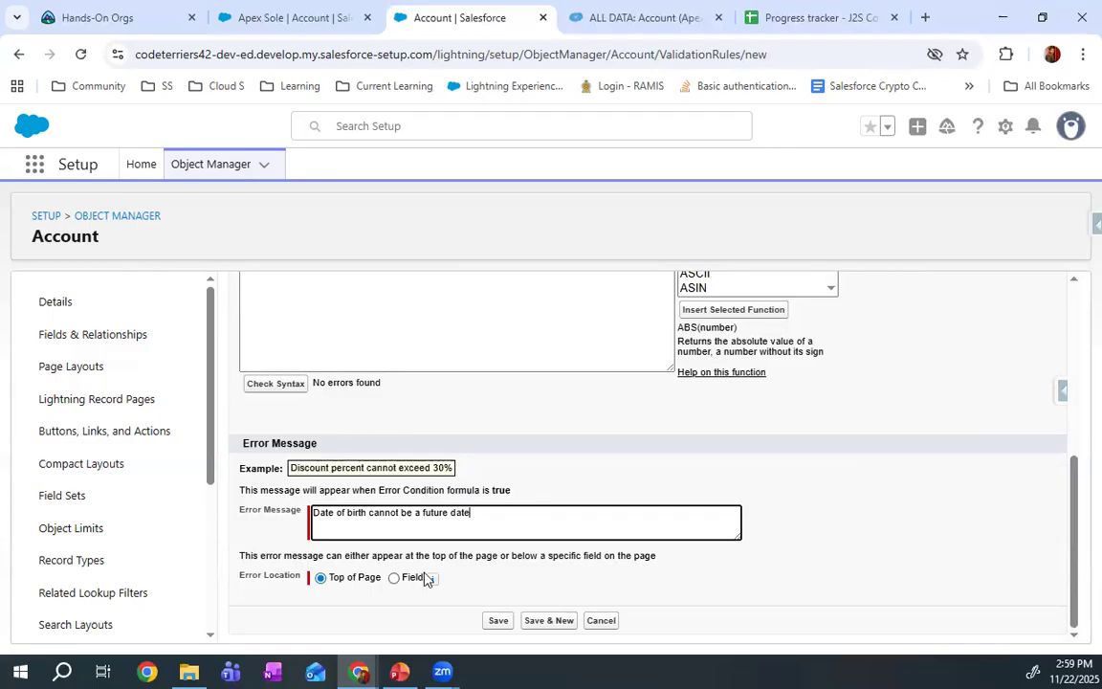
left_click(394, 580)
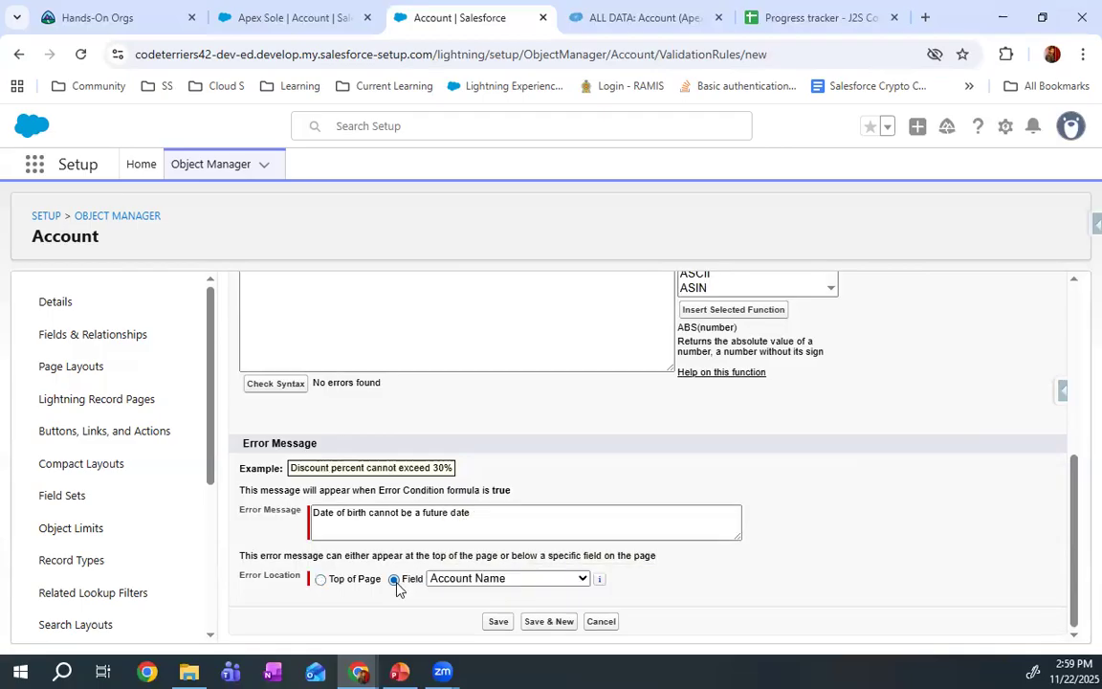
left_click(322, 581)
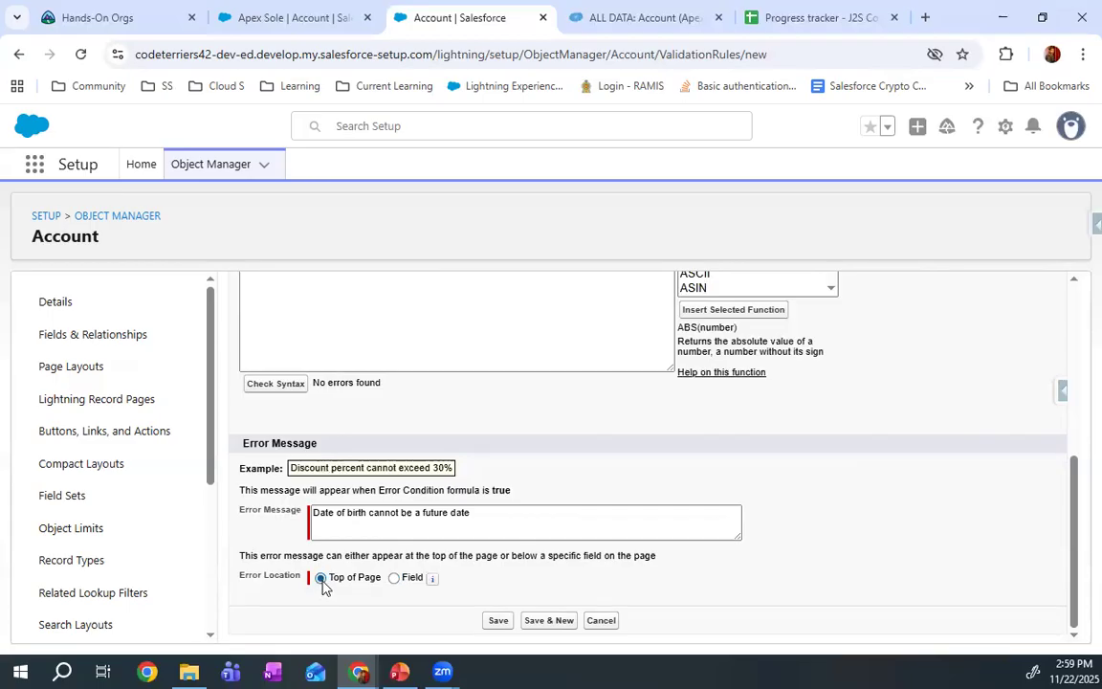
left_click(395, 578)
left_click(499, 579)
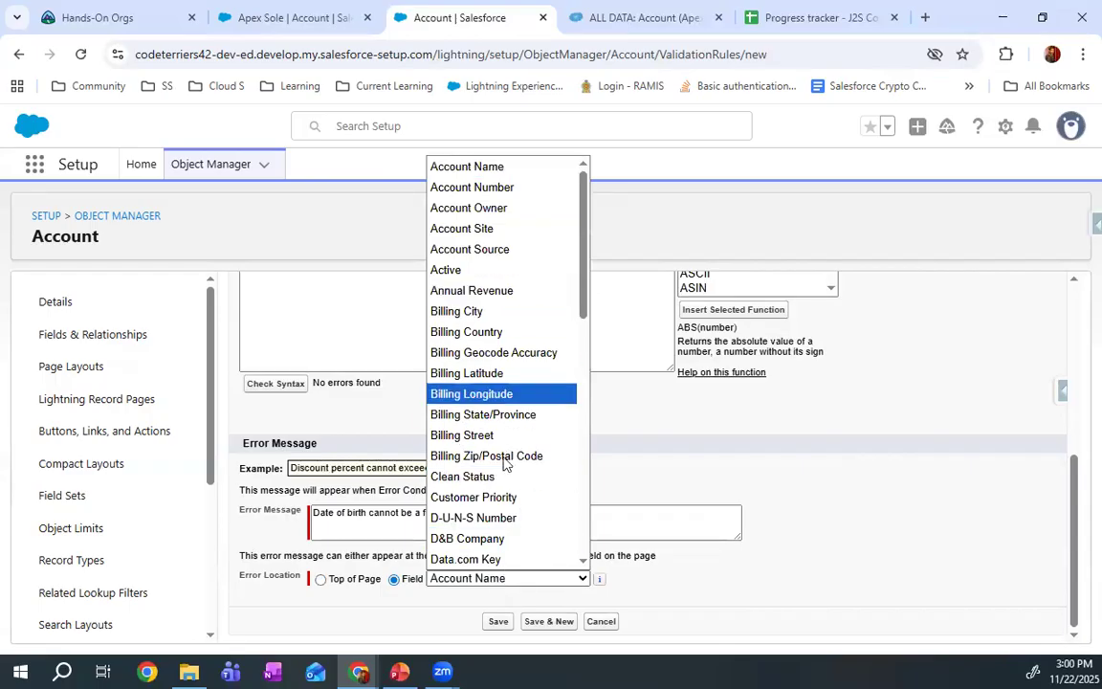
left_click_drag(581, 310, 572, 373)
left_click(453, 460)
left_click(498, 621)
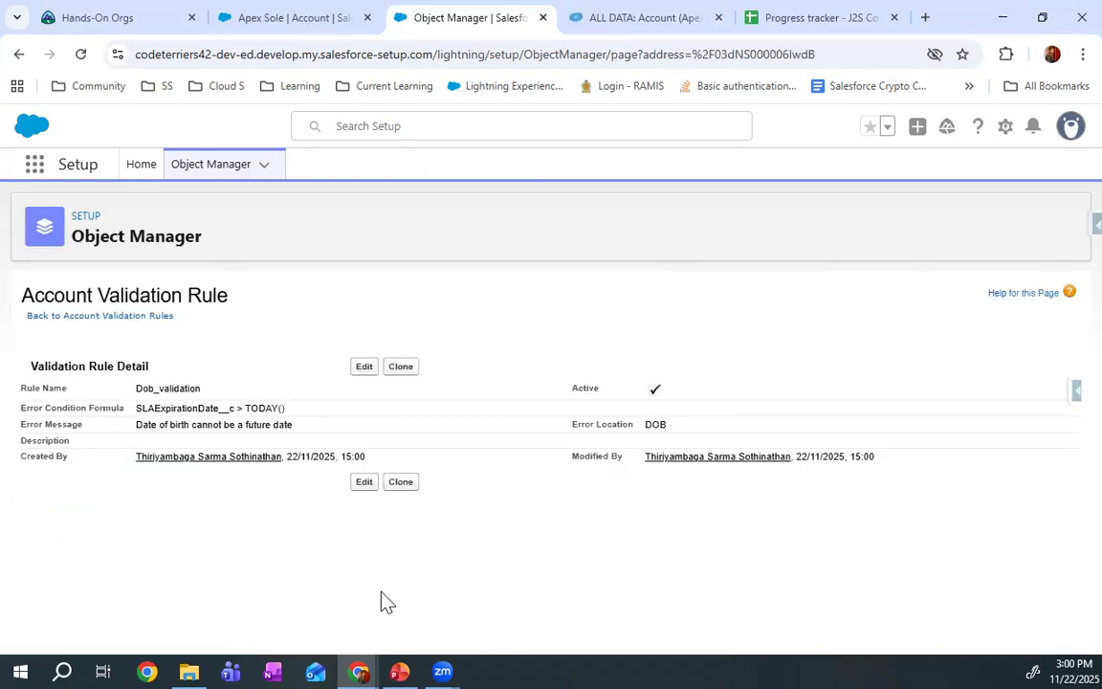
Test the rule on the Apex Sole account record by trying to save a future date as its DOB, and dismiss the save notice
left_click(308, 19)
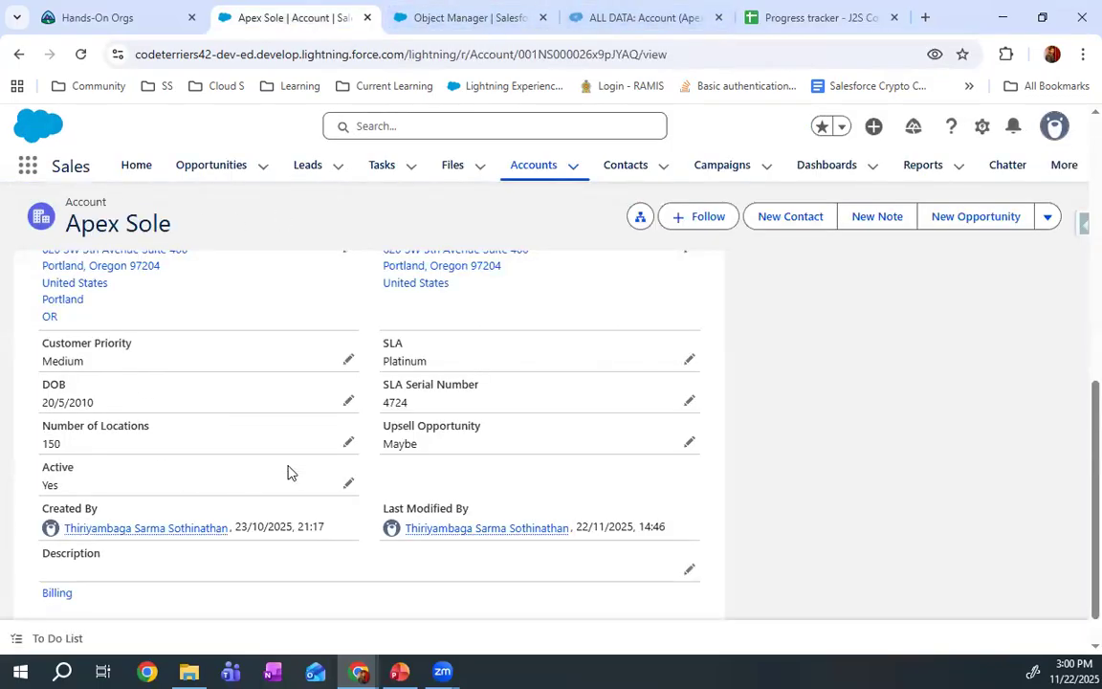
scroll(207, 492, "up", 1)
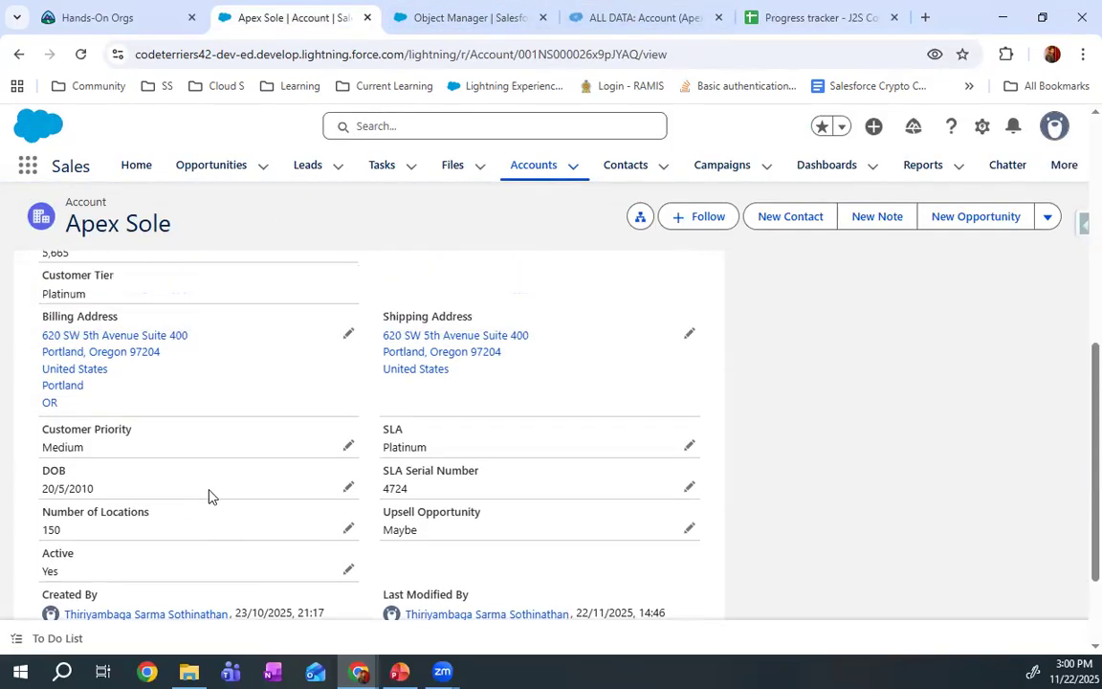
left_click(349, 487)
left_click(340, 493)
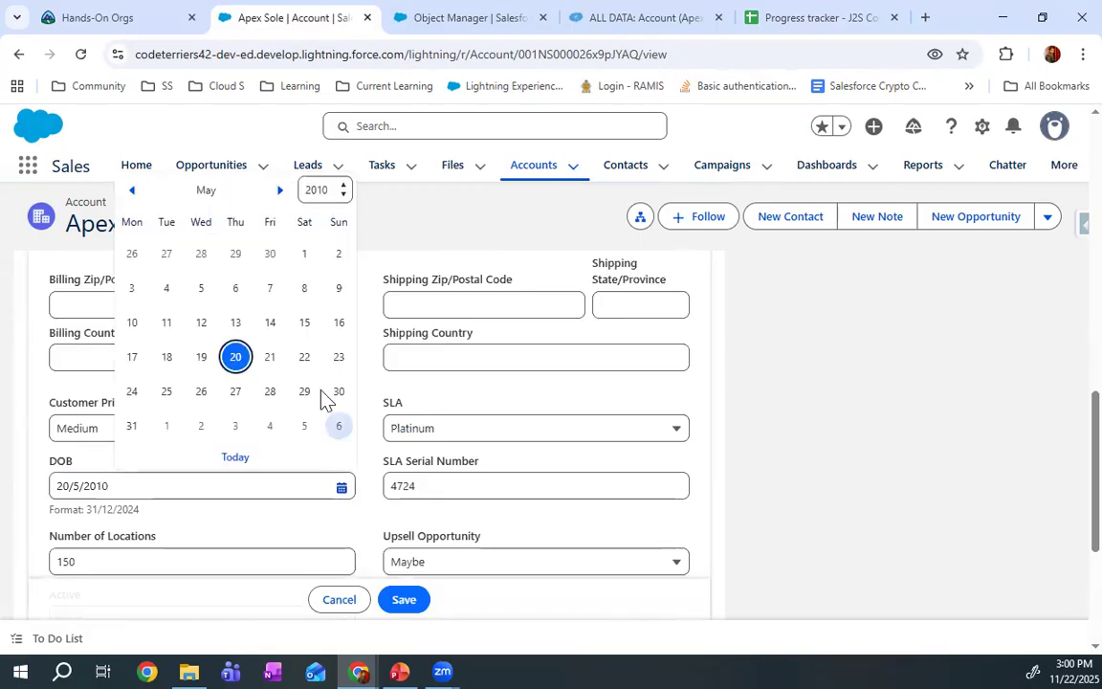
left_click(319, 191)
scroll(315, 566, "down", 10)
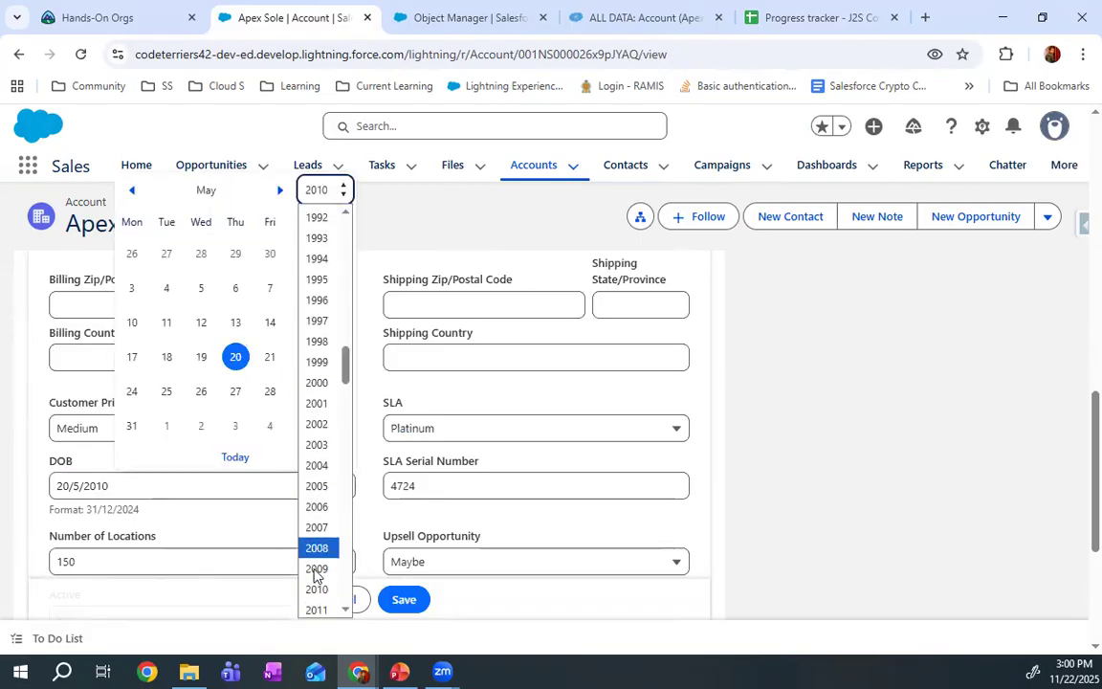
left_click(331, 319)
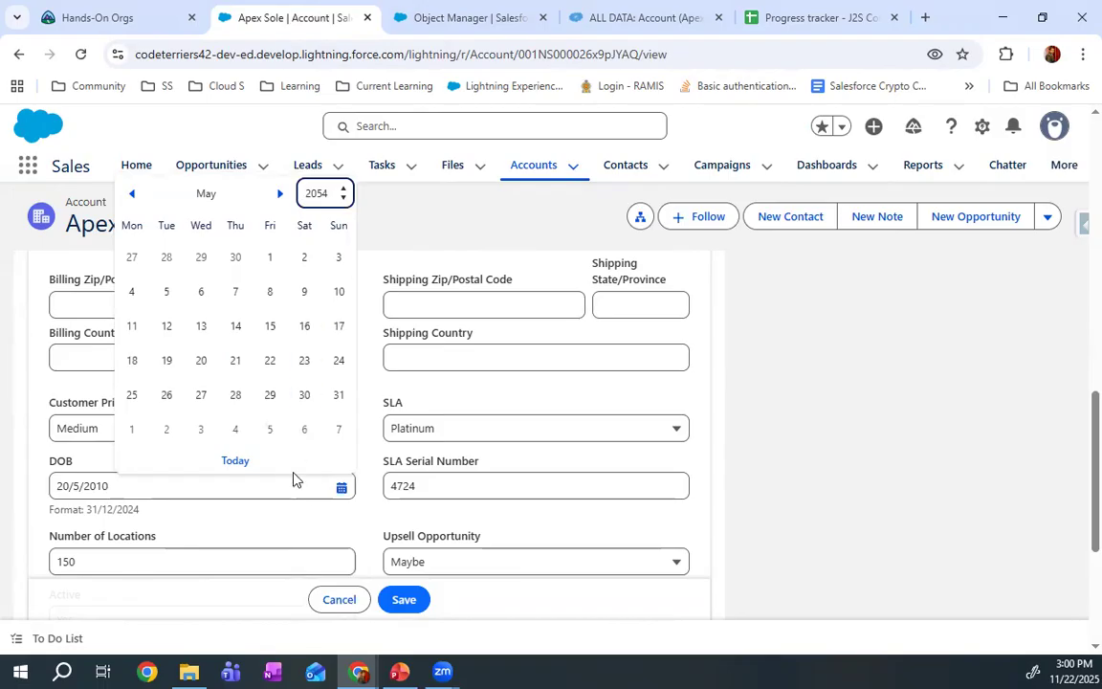
left_click(270, 356)
left_click(407, 603)
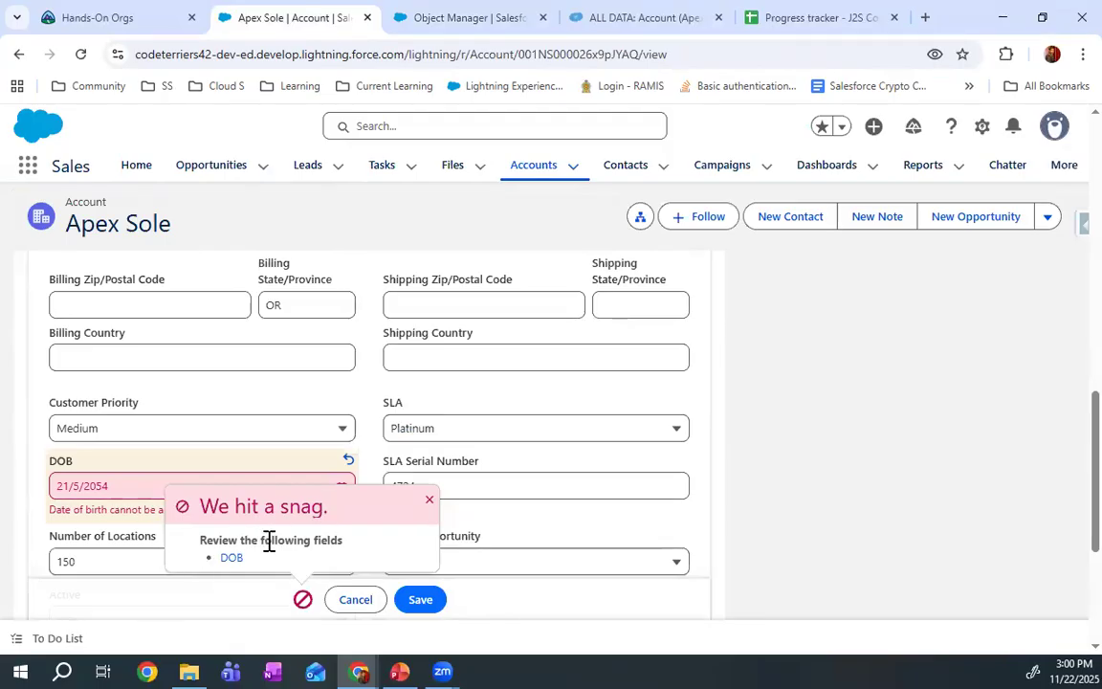
left_click(428, 497)
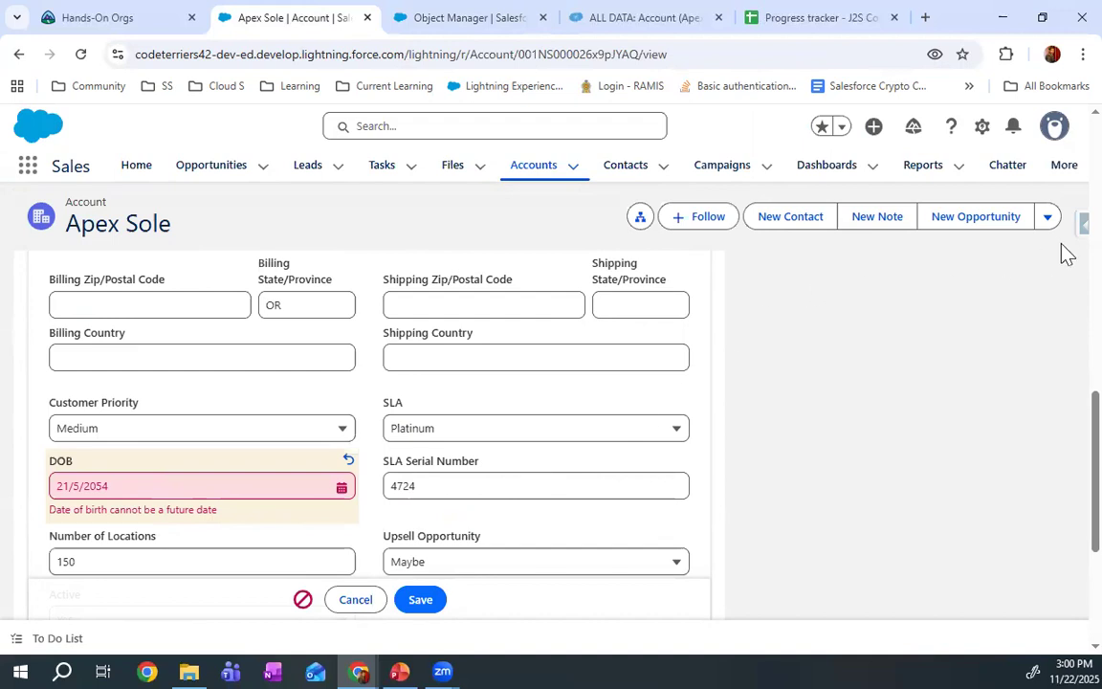
Switch to Salesforce Inspector Reloaded, refresh Apex Sole's data and filter the fields by "dob"
left_click(669, 12)
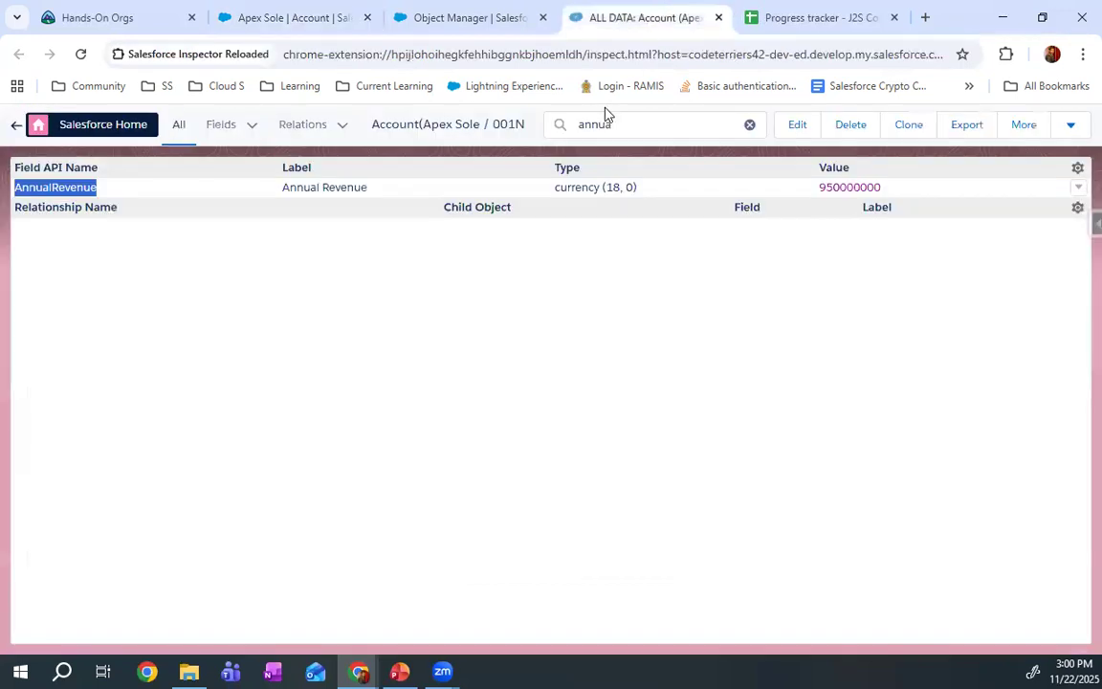
left_click(749, 125)
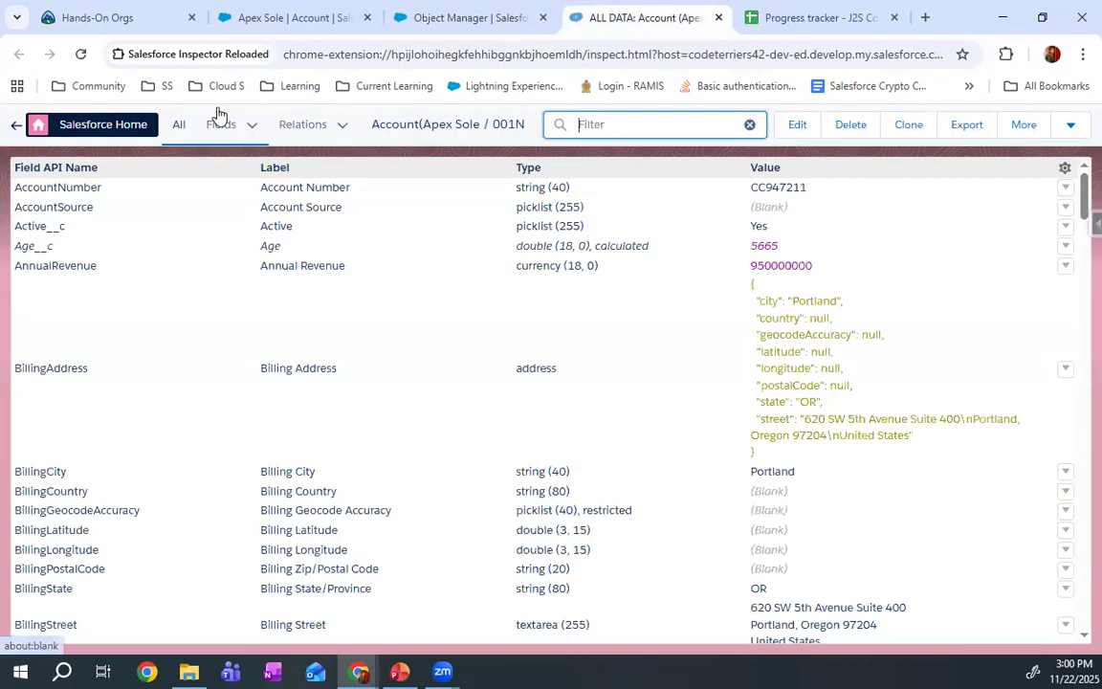
left_click(81, 55)
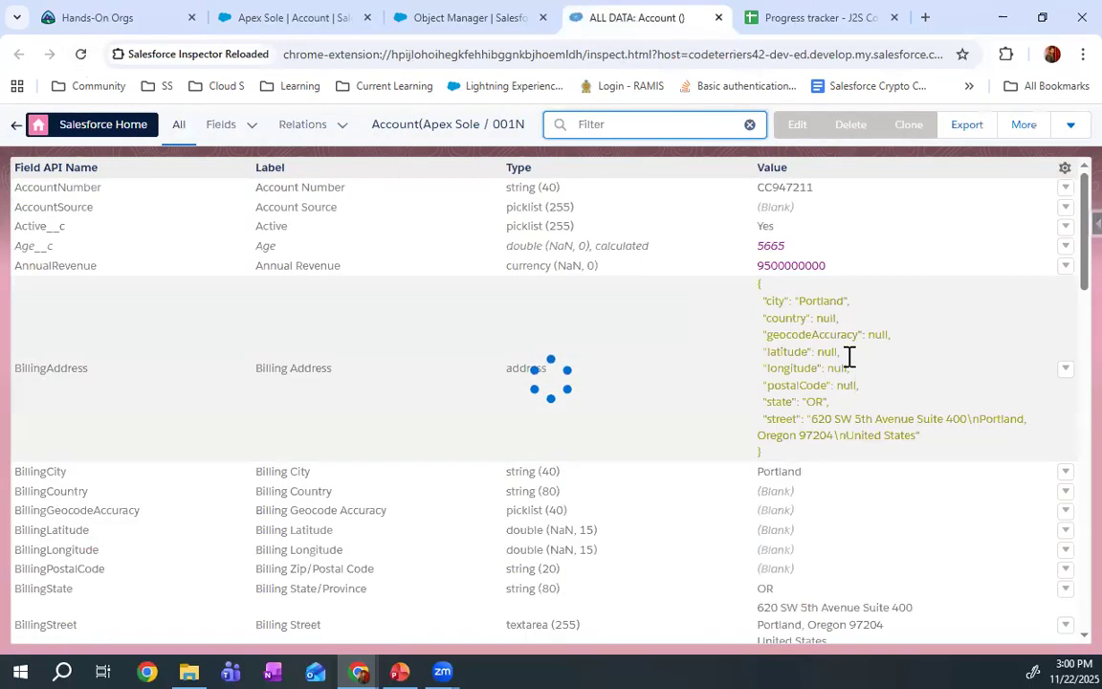
left_click(590, 127)
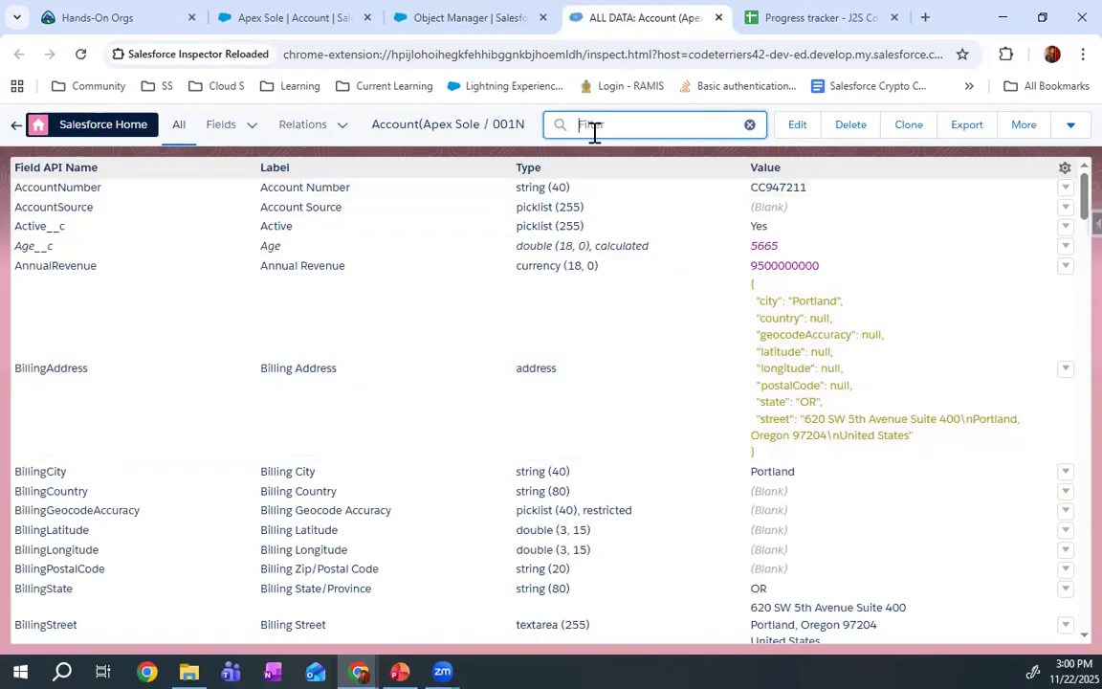
type("dob")
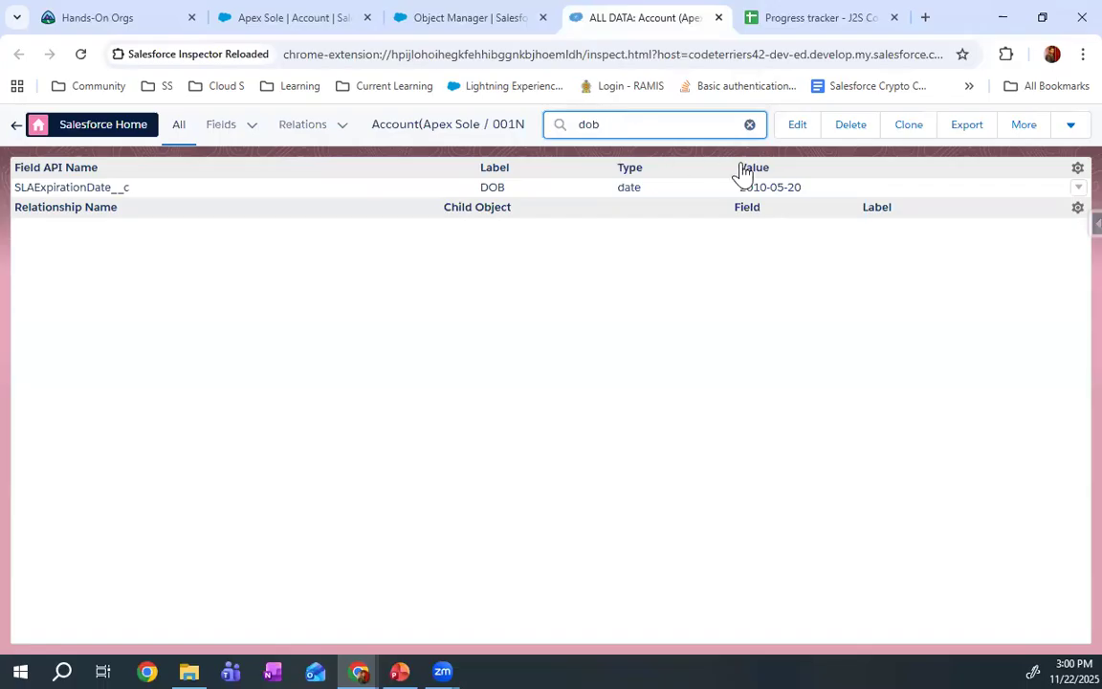
Try to save Apex Sole's DOB with its year changed to 2030 in the inspector to test the validation rule
left_click(804, 188)
double_click(805, 191)
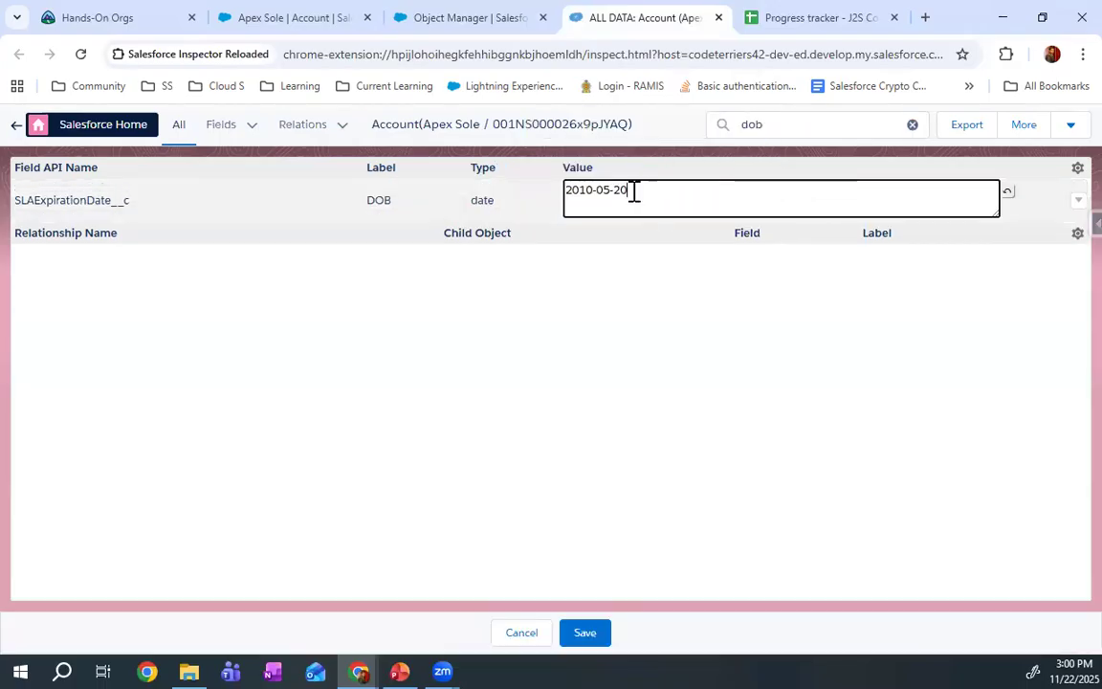
left_click_drag(594, 191, 582, 195)
type("30")
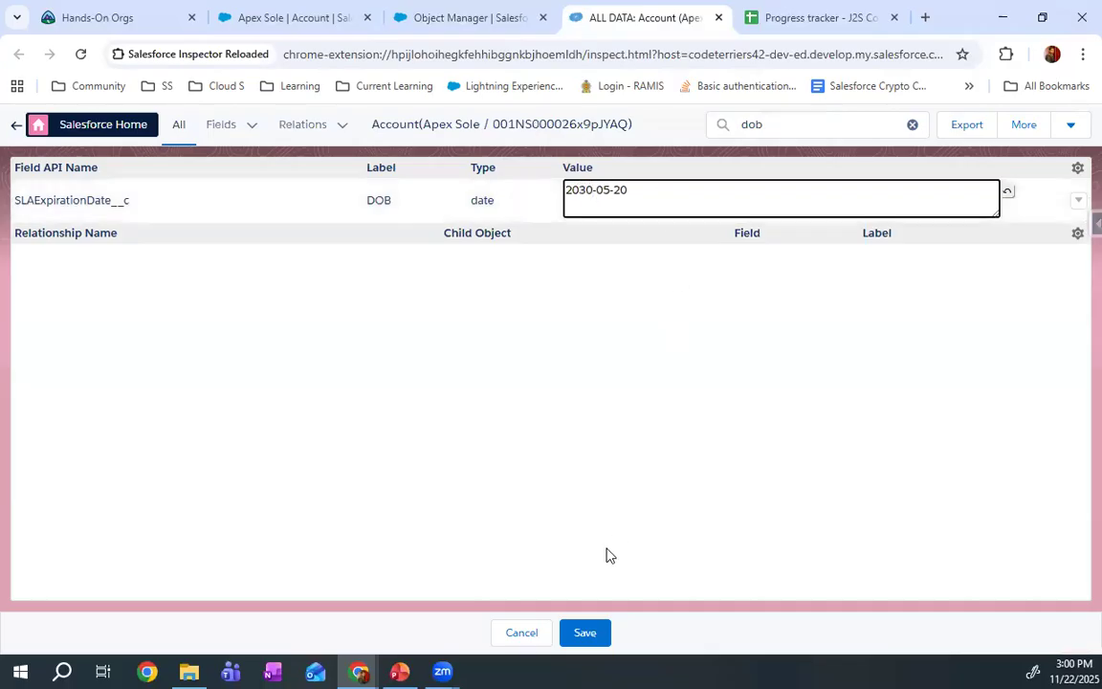
left_click(585, 633)
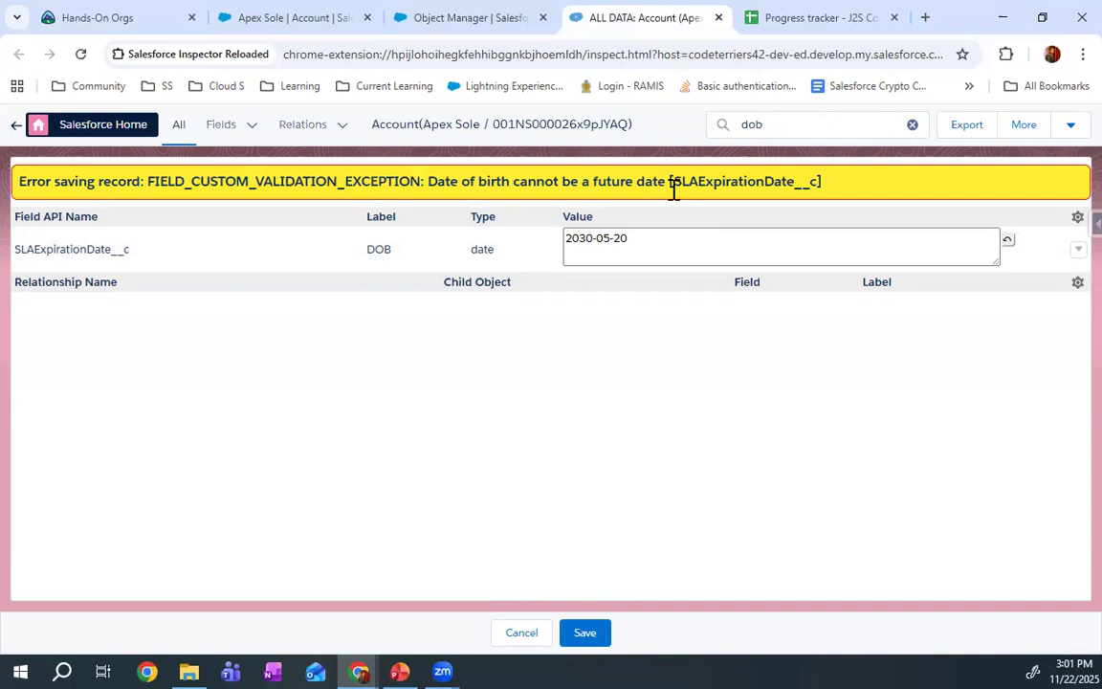
Return to the Dob_validation rule's details in Salesforce Setup
left_click(462, 15)
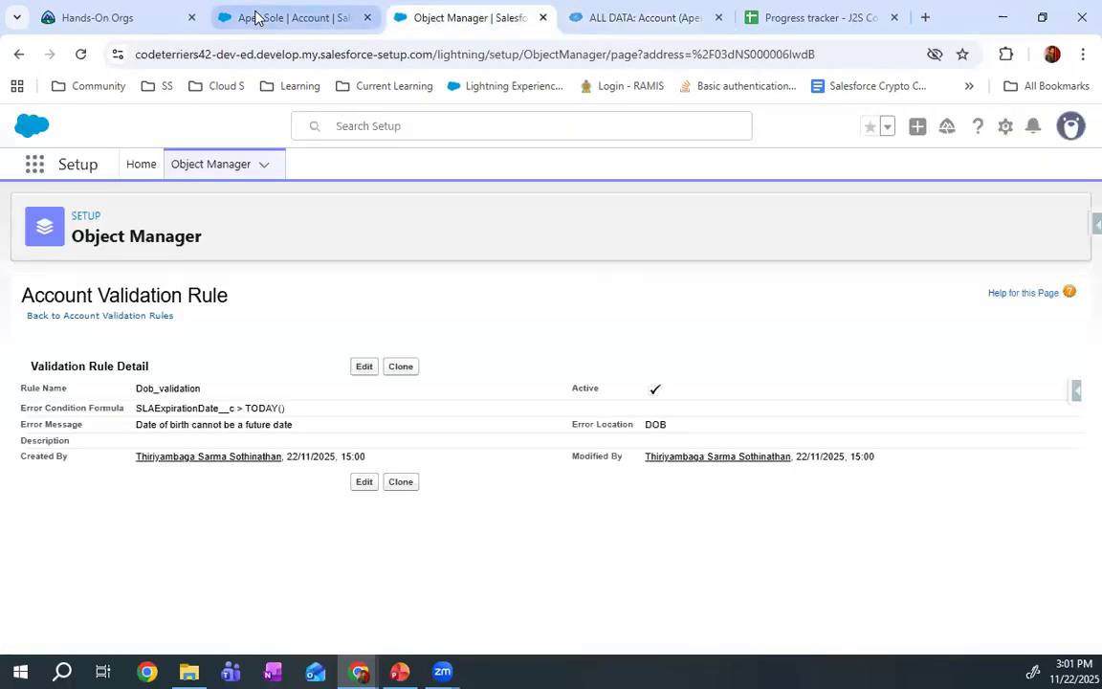
left_click(251, 18)
left_click(483, 13)
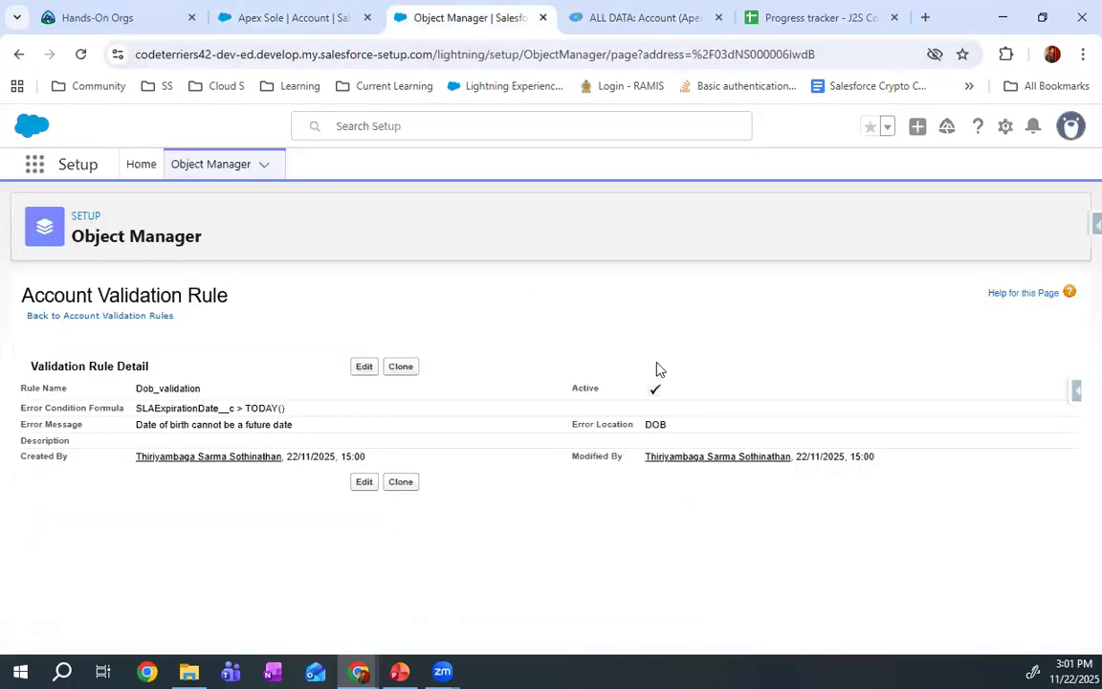
Edit the Dob_validation rule to show its error message at the Top of Page and save the rule
left_click(364, 368)
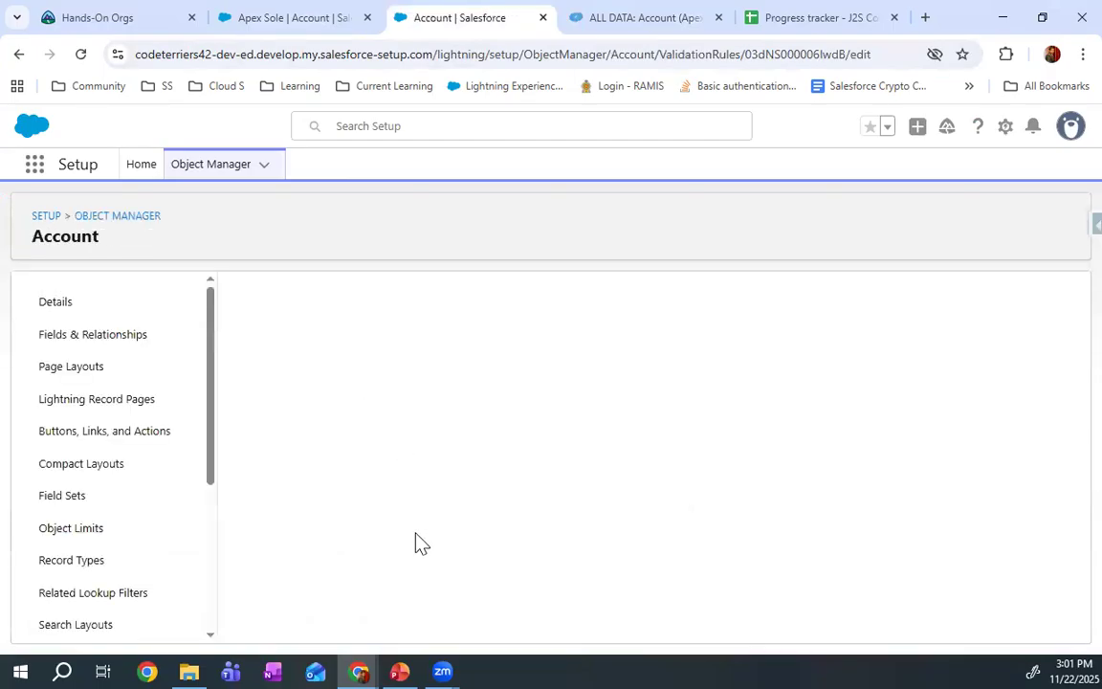
scroll(541, 540, "down", 5)
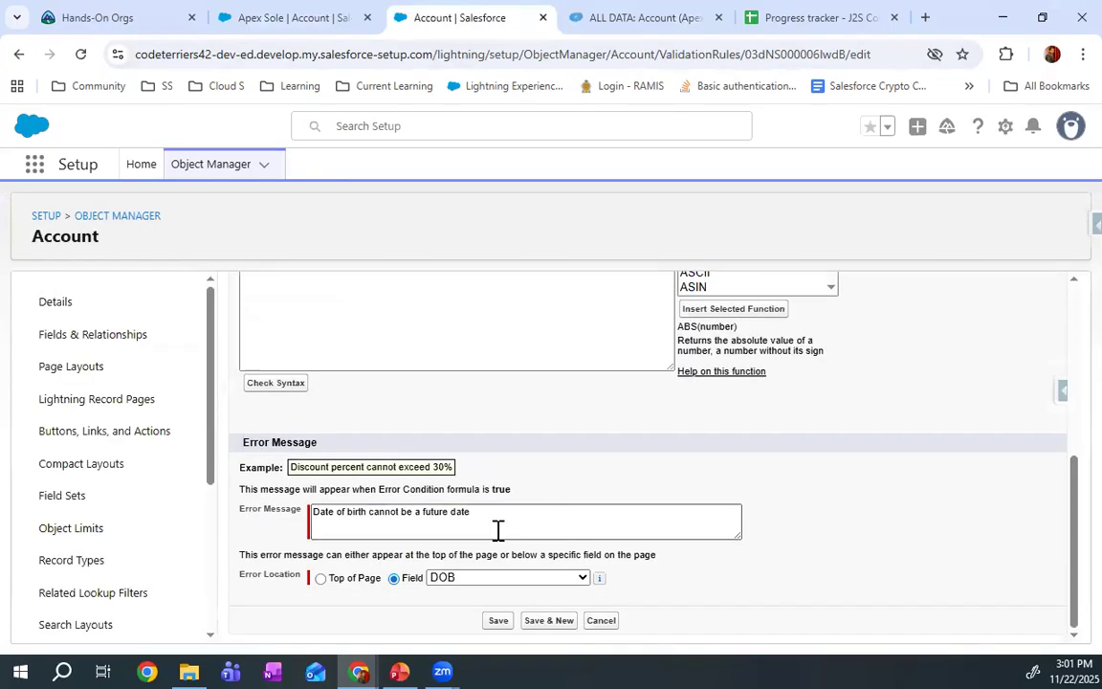
left_click(320, 579)
left_click(497, 622)
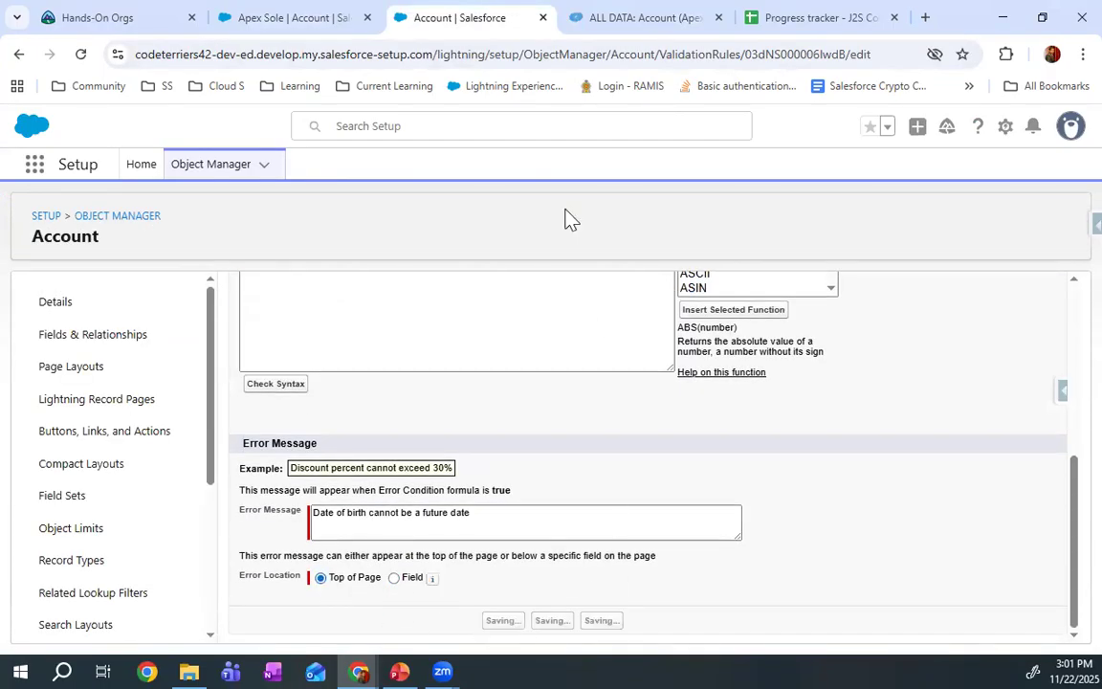
Return to the Apex Sole account record, reload it and show the DOB field in its details
left_click(282, 7)
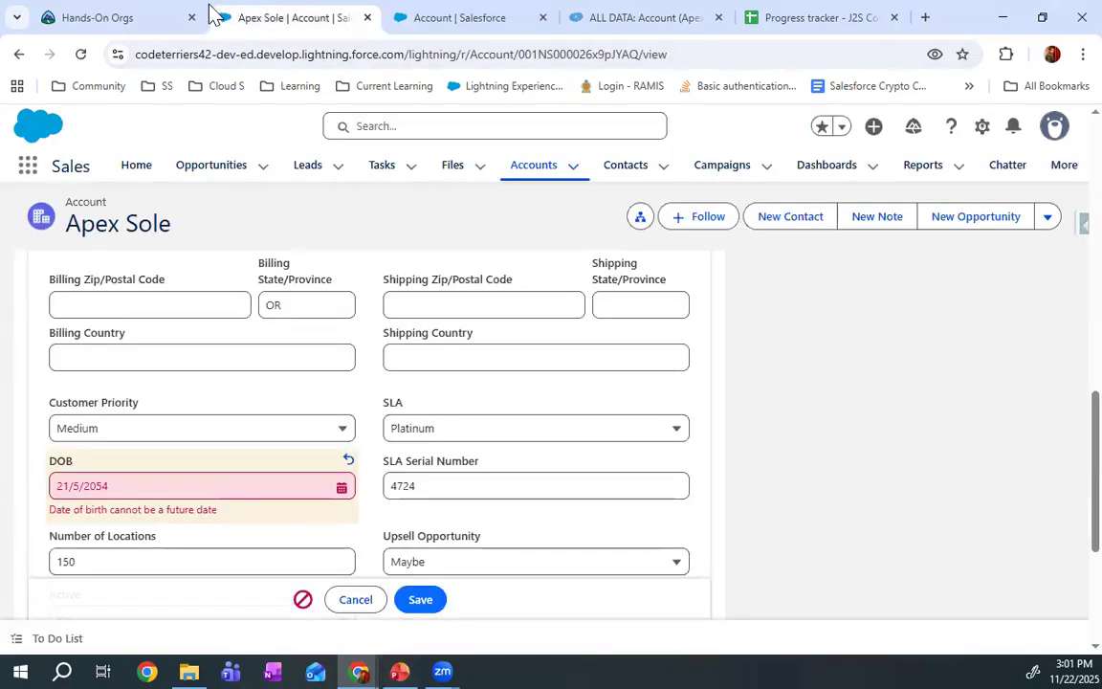
left_click(84, 55)
left_click(620, 163)
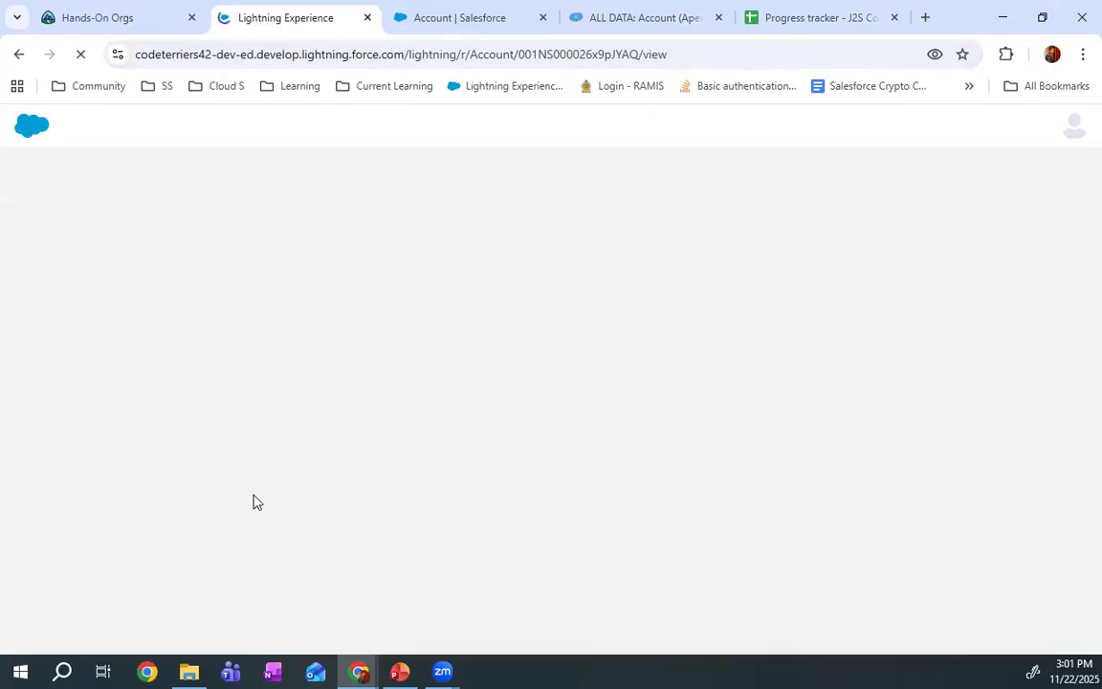
left_click(147, 367)
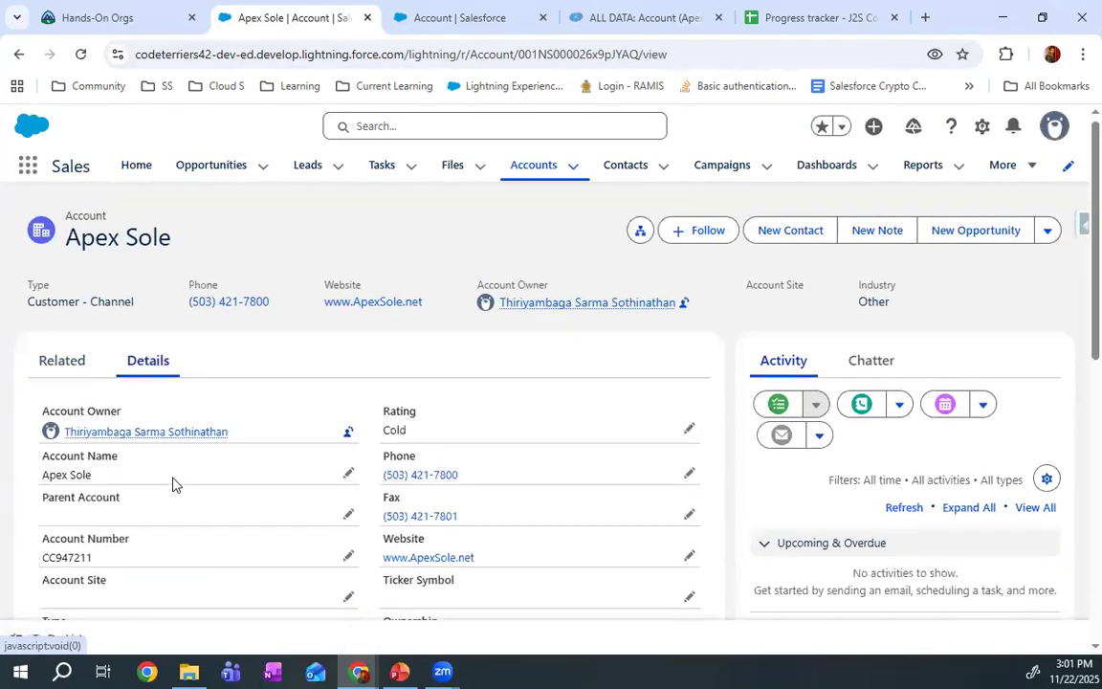
scroll(172, 482, "down", 4)
scroll(172, 482, "up", 1)
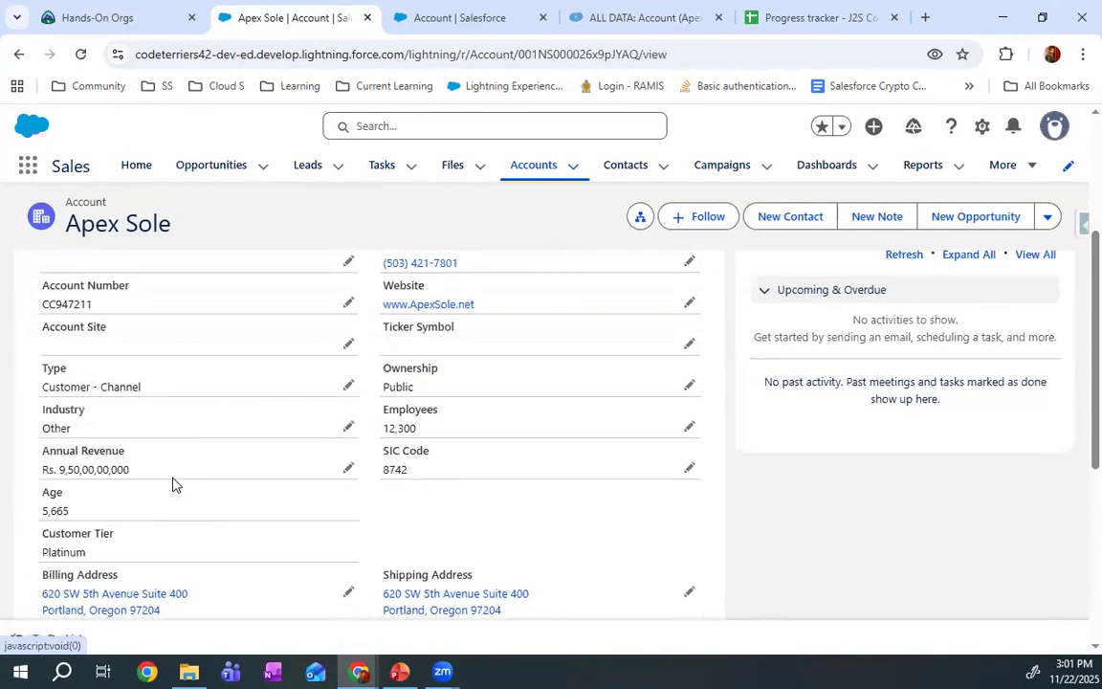
scroll(172, 485, "down", 4)
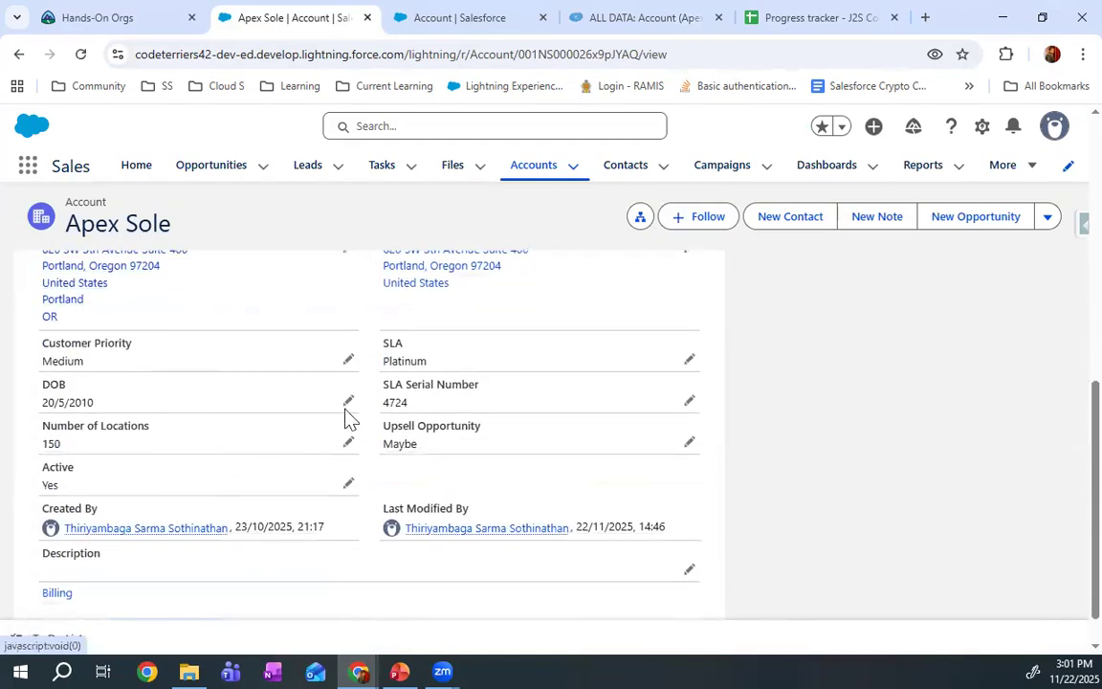
Try to save Apex Sole's DOB as a future date in May 2030 to test the error location
left_click(347, 402)
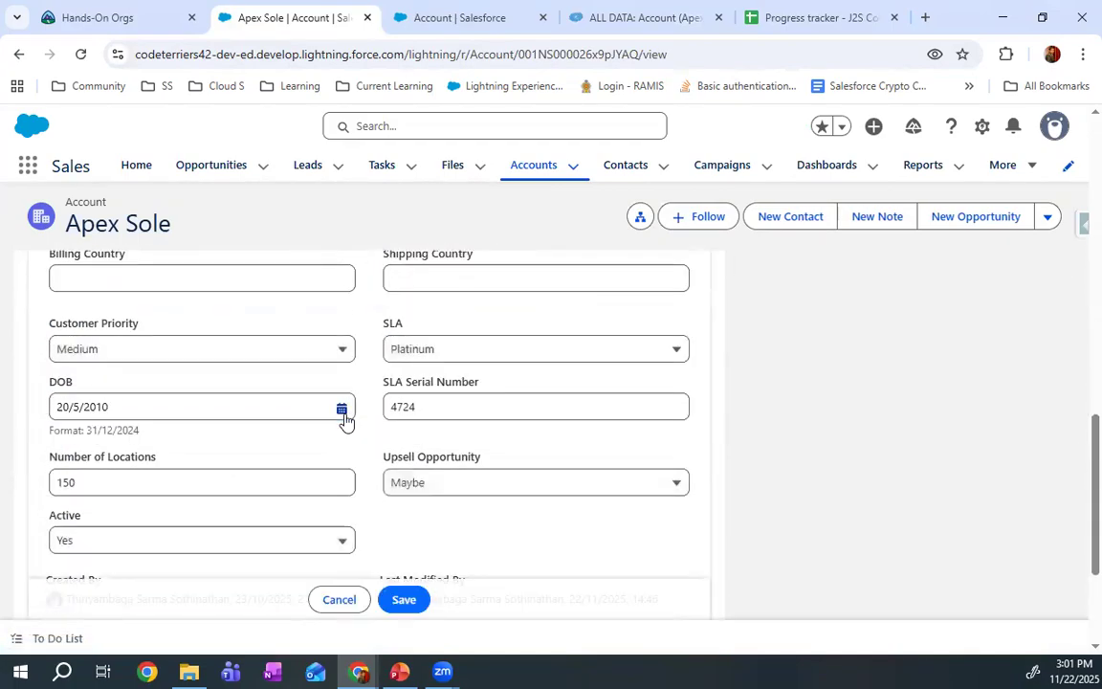
left_click(341, 409)
left_click(323, 120)
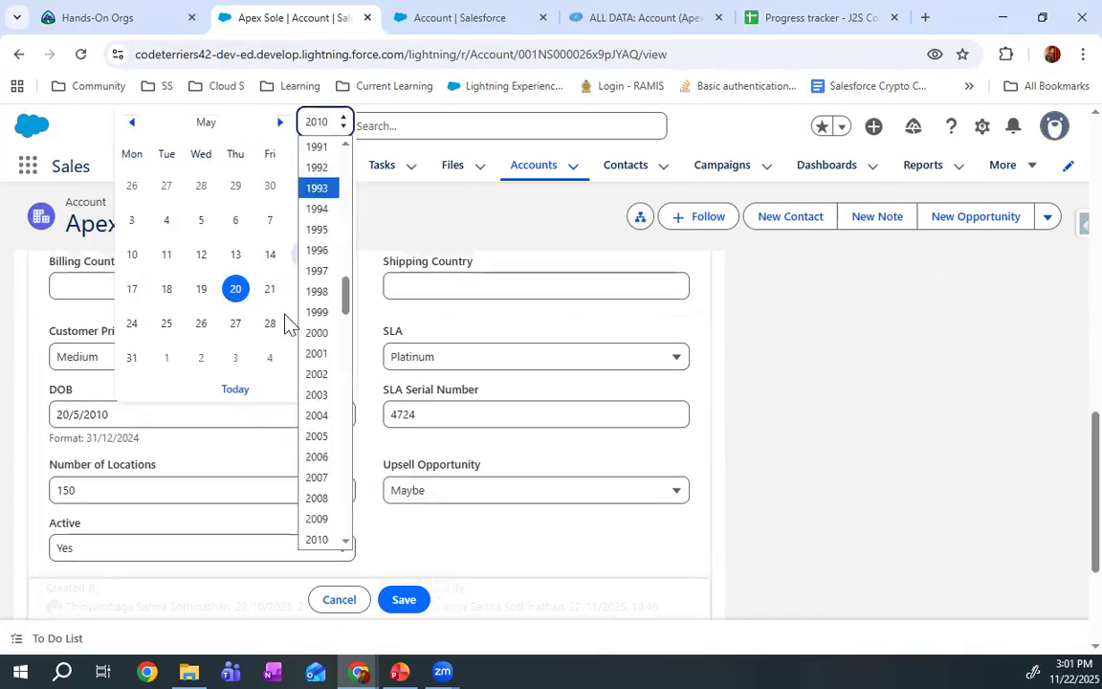
scroll(319, 450, "down", 5)
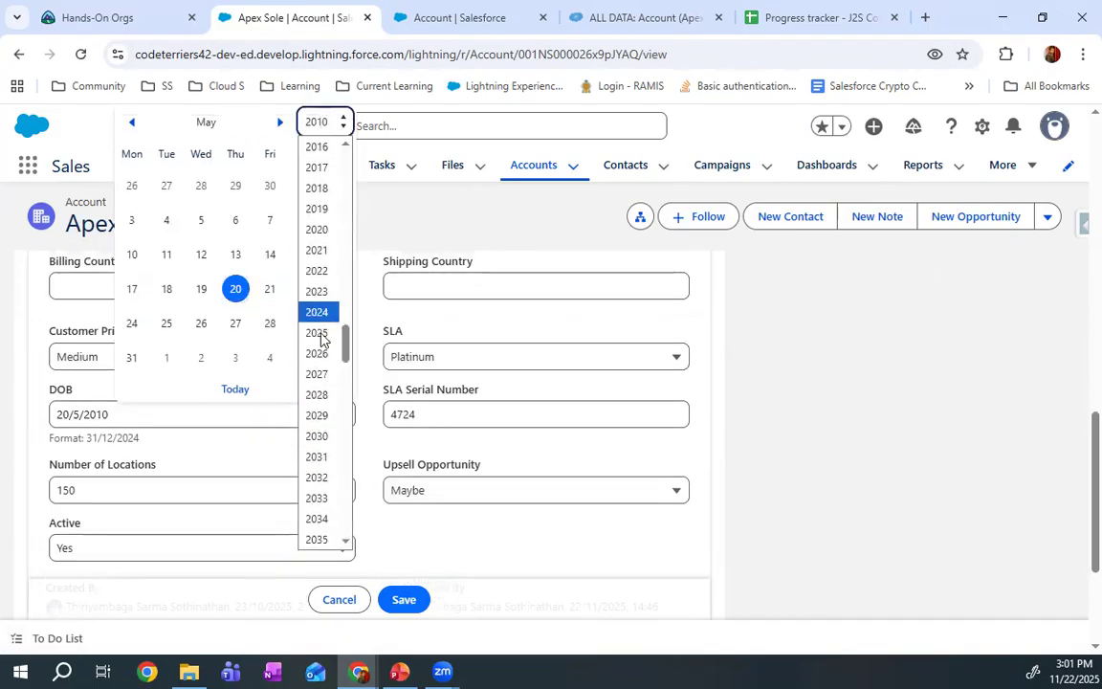
left_click(313, 437)
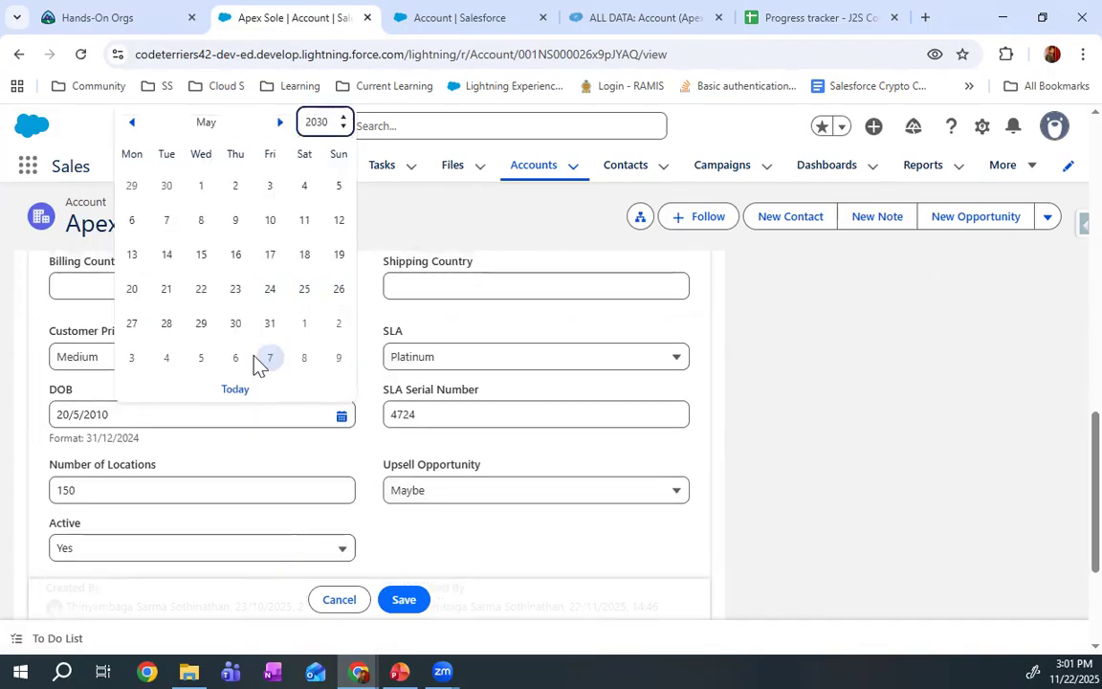
left_click(304, 255)
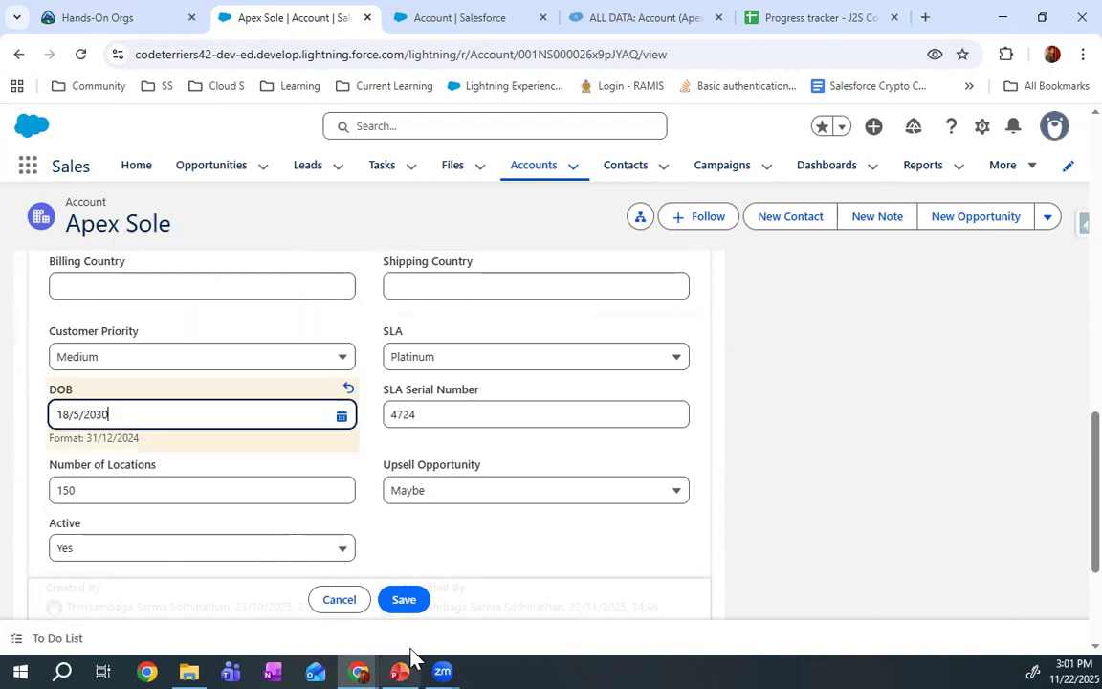
left_click(405, 600)
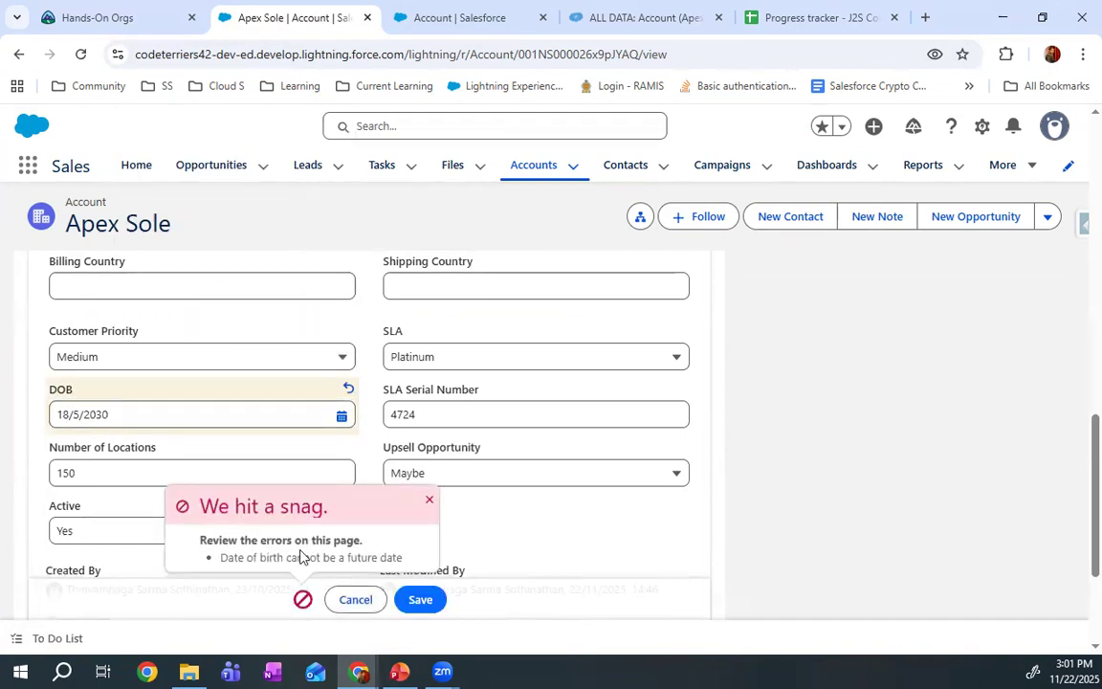
Examine where the validation error appears on the record page, then dismiss the error notice and cancel the DOB edit
scroll(300, 557, "up", 8)
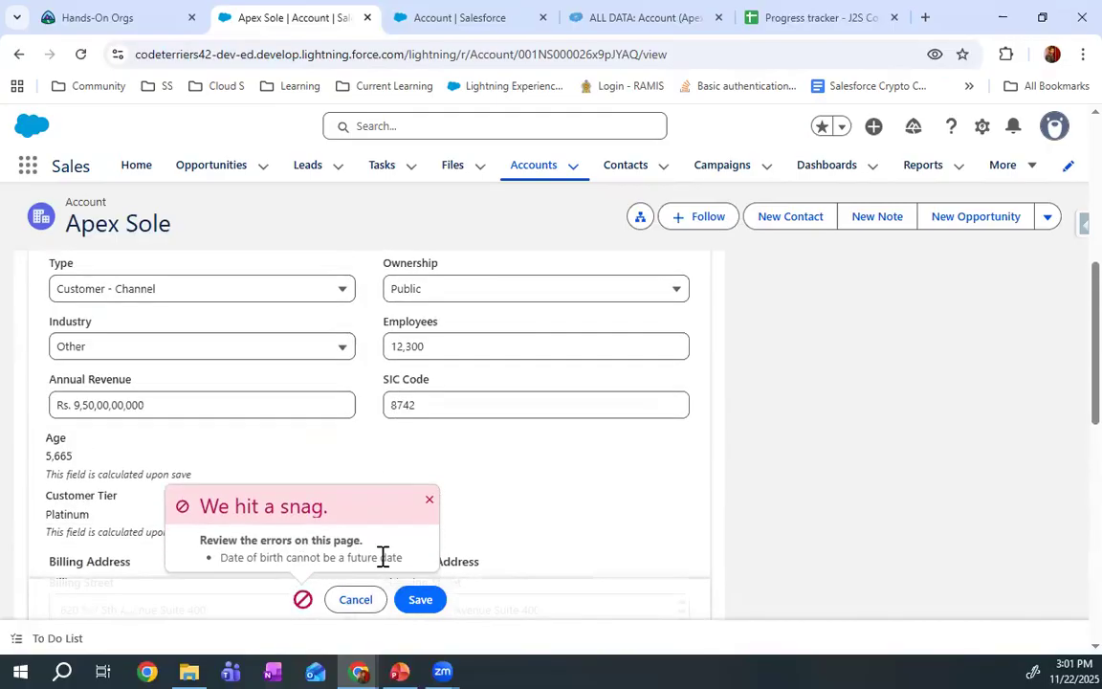
scroll(280, 517, "up", 5)
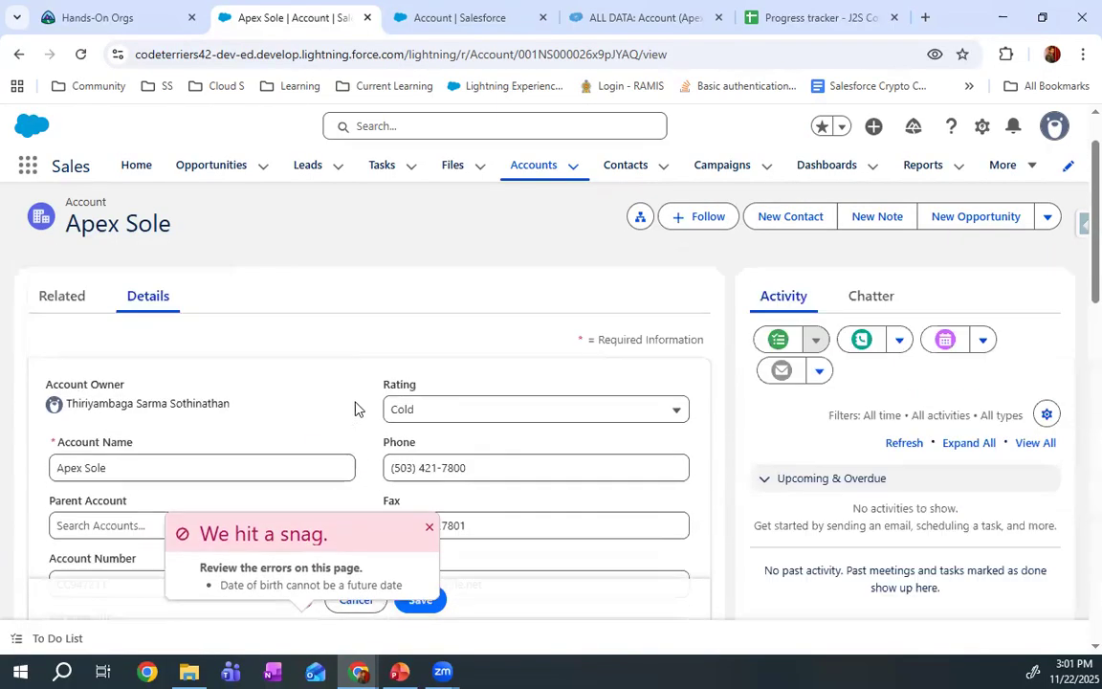
scroll(261, 398, "down", 12)
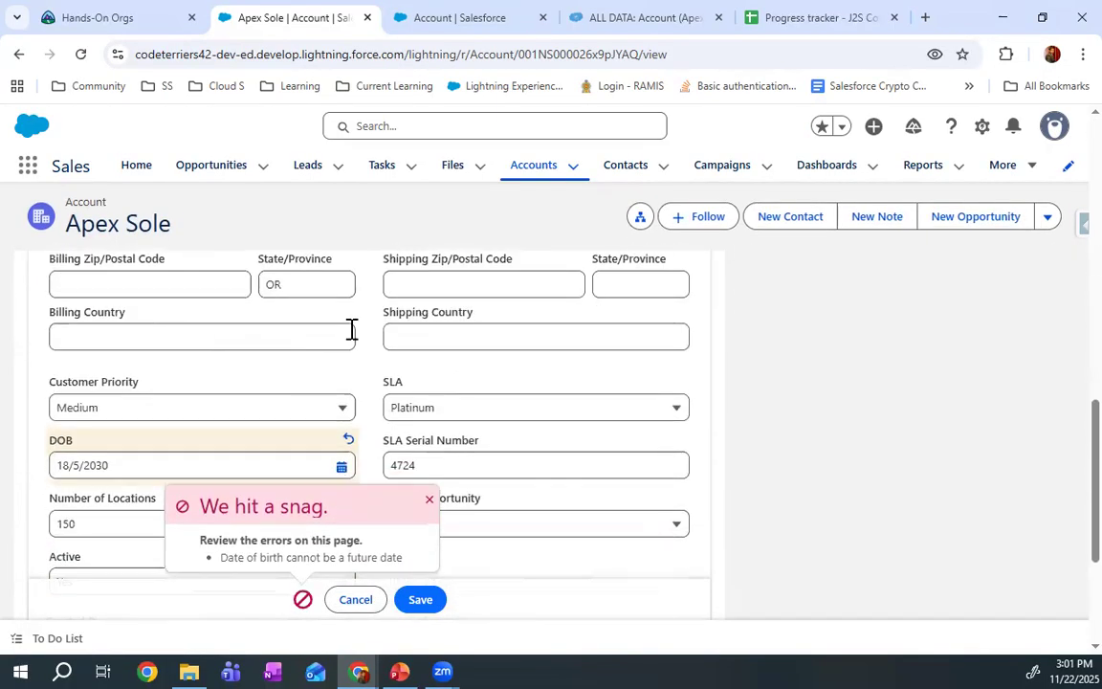
scroll(300, 357, "down", 5)
scroll(423, 345, "up", 7)
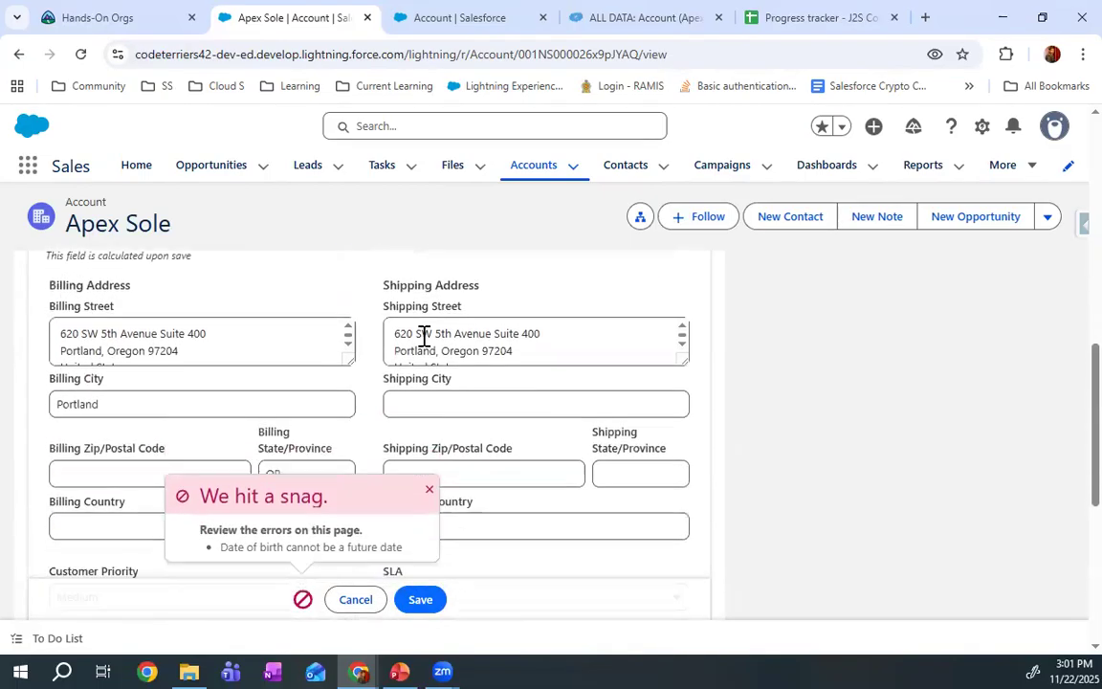
scroll(424, 340, "down", 4)
scroll(424, 342, "up", 1)
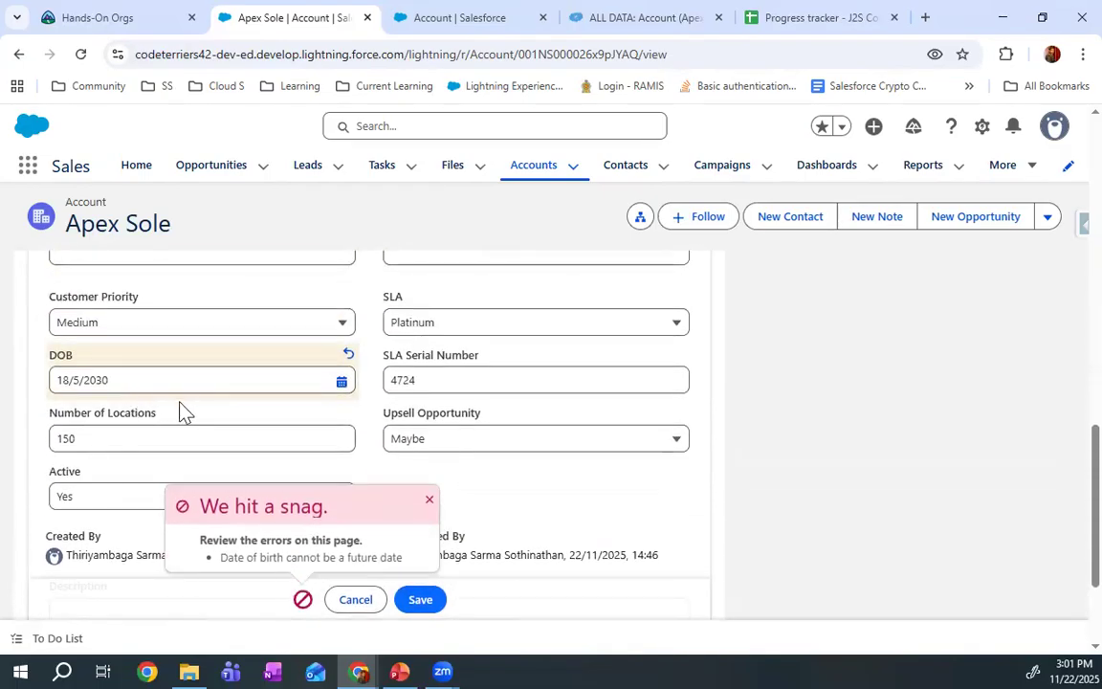
left_click_drag(220, 558, 406, 564)
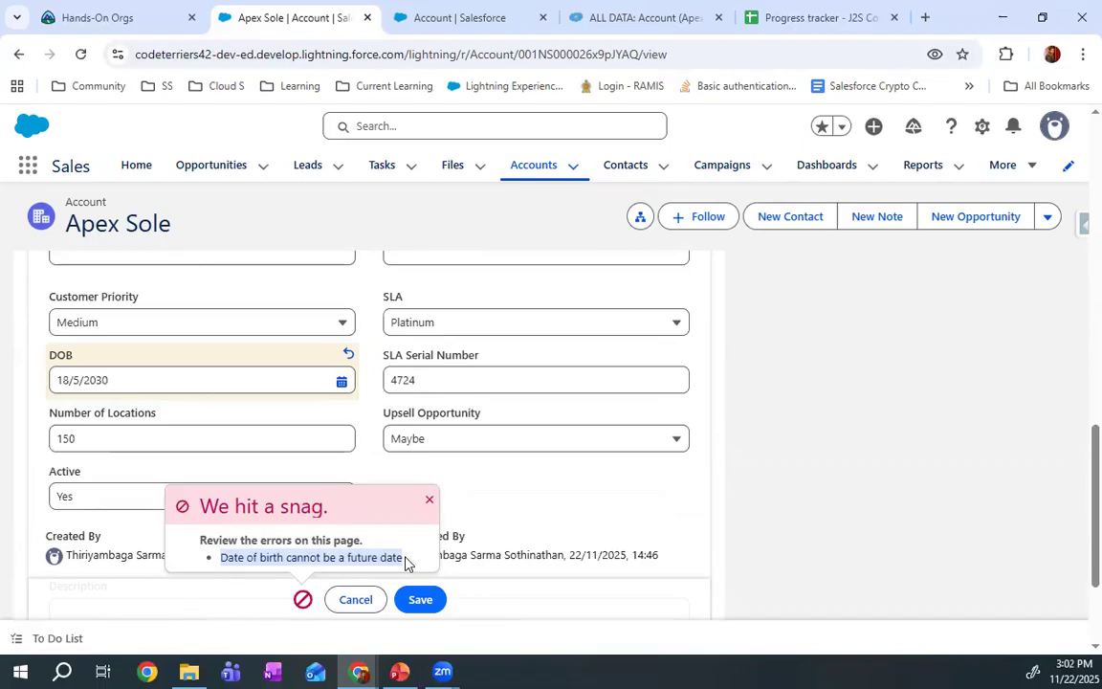
left_click(429, 500)
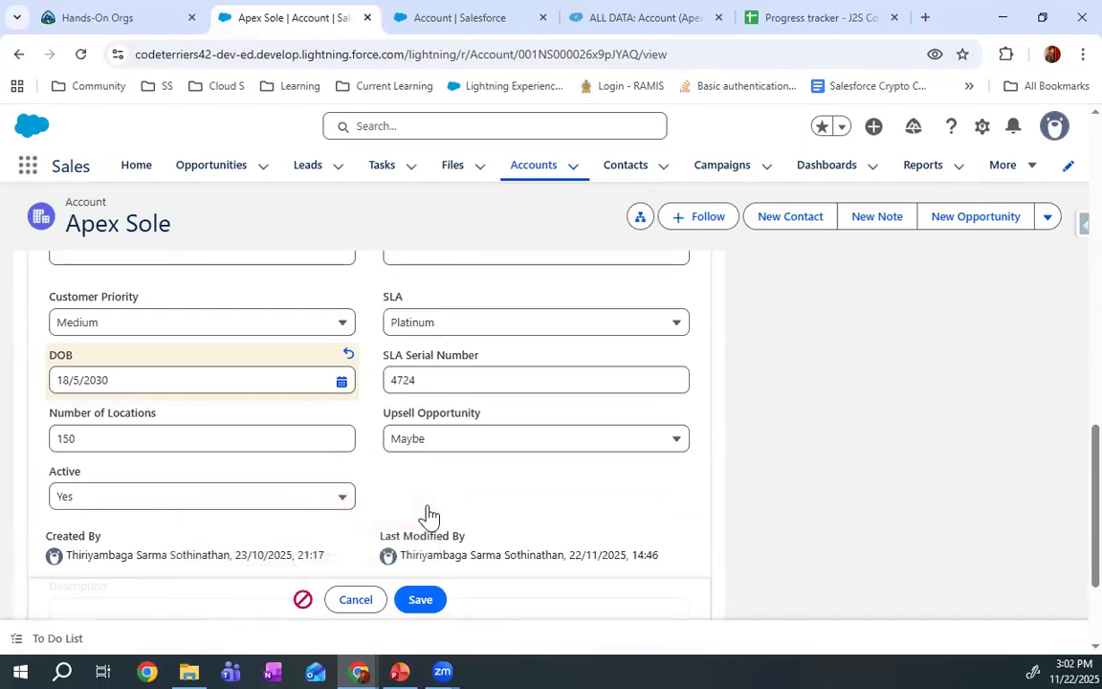
left_click(380, 603)
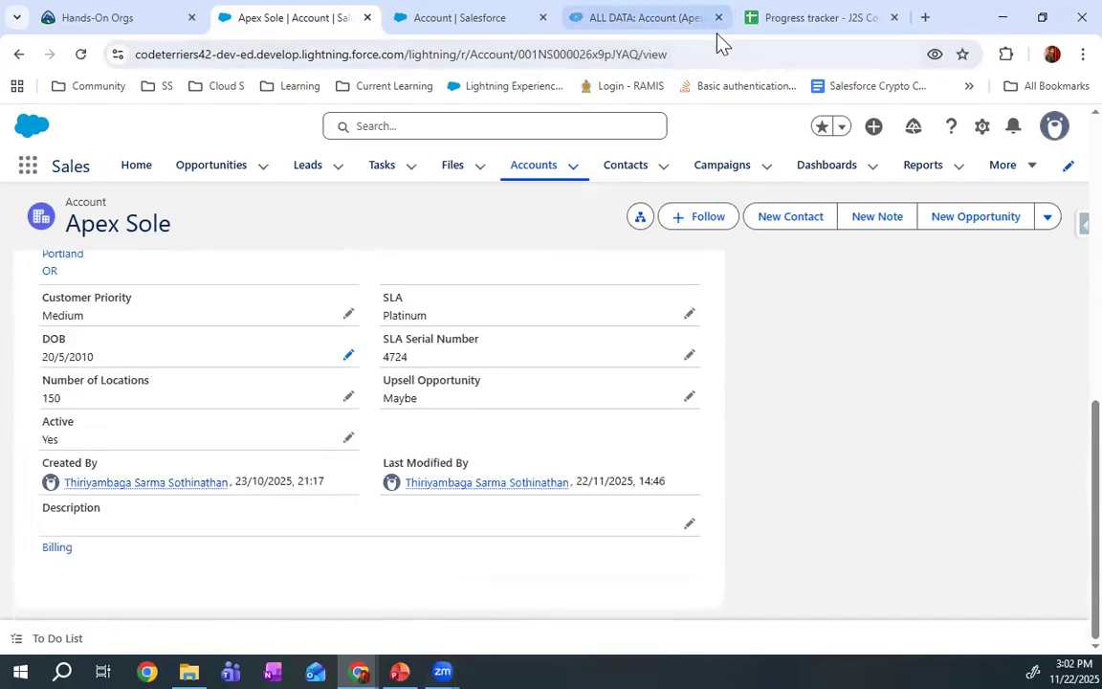
mouse_move(848, 43)
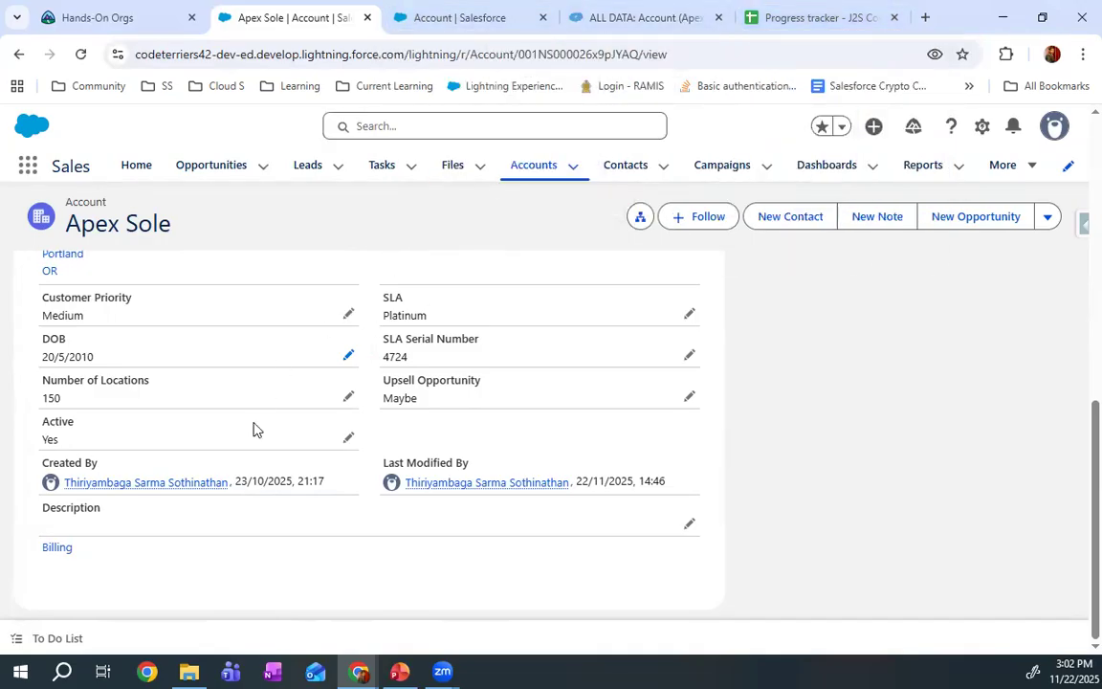
scroll(249, 430, "up", 5)
scroll(246, 431, "up", 3)
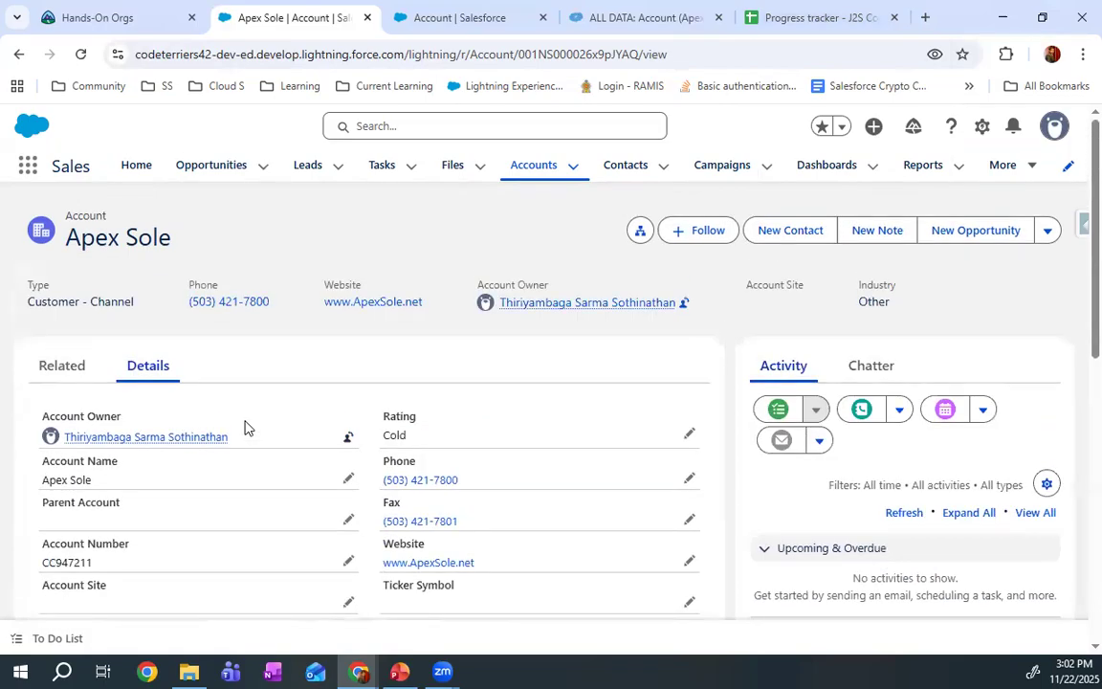
scroll(418, 512, "down", 3)
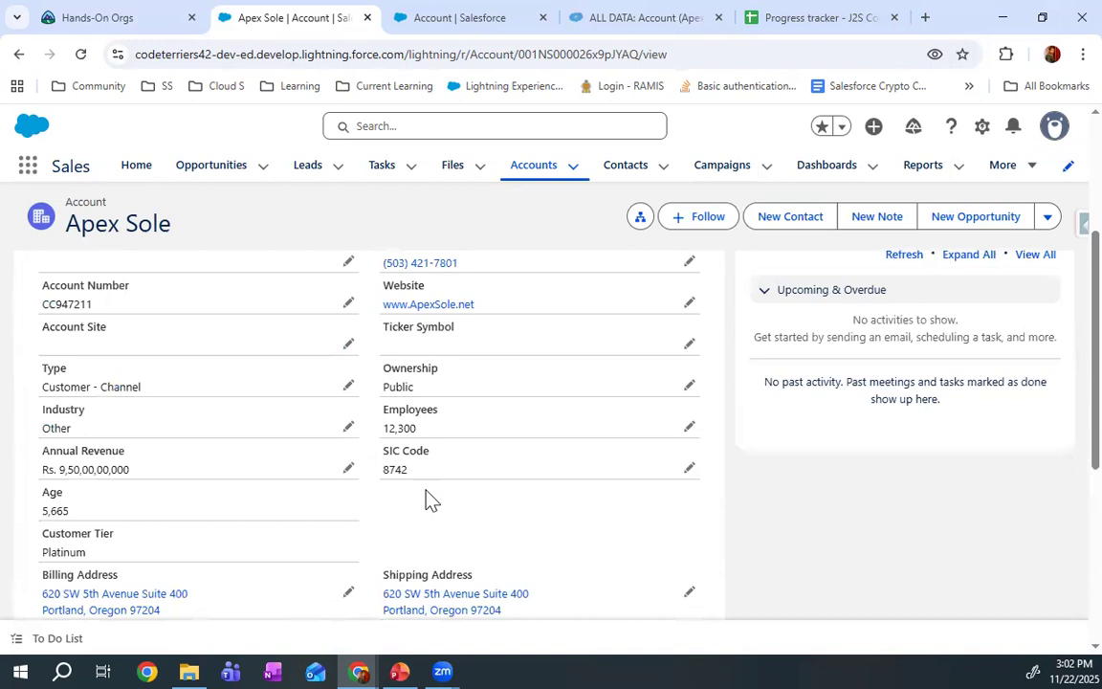
scroll(426, 500, "up", 3)
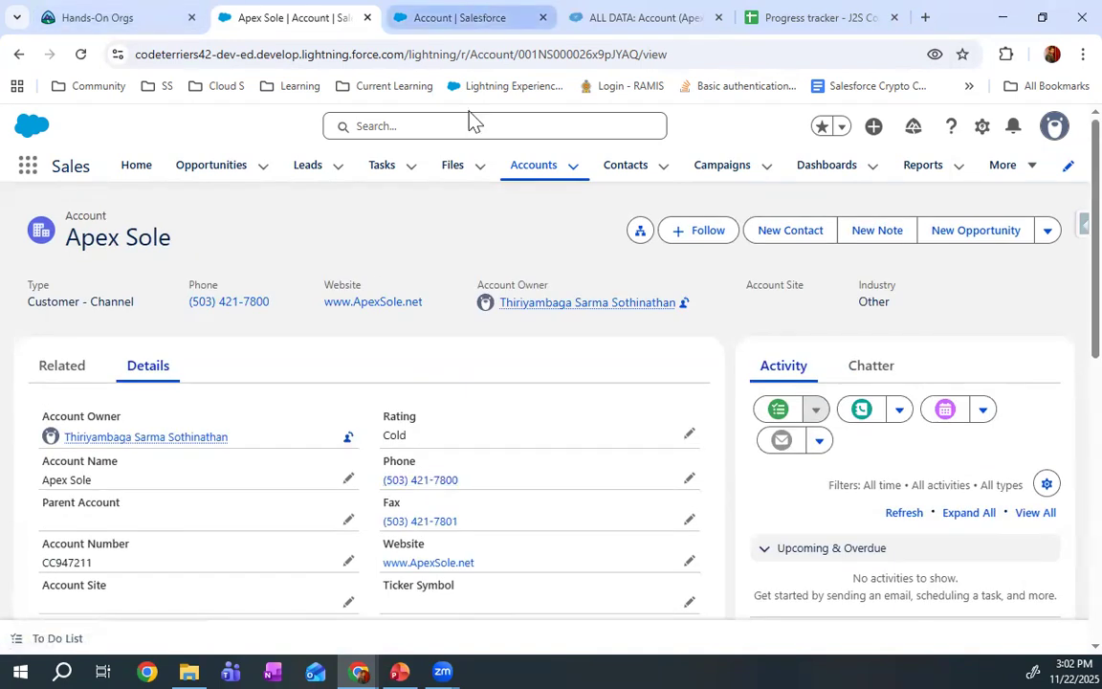
Switch to the PowerPoint presentation
left_click(410, 667)
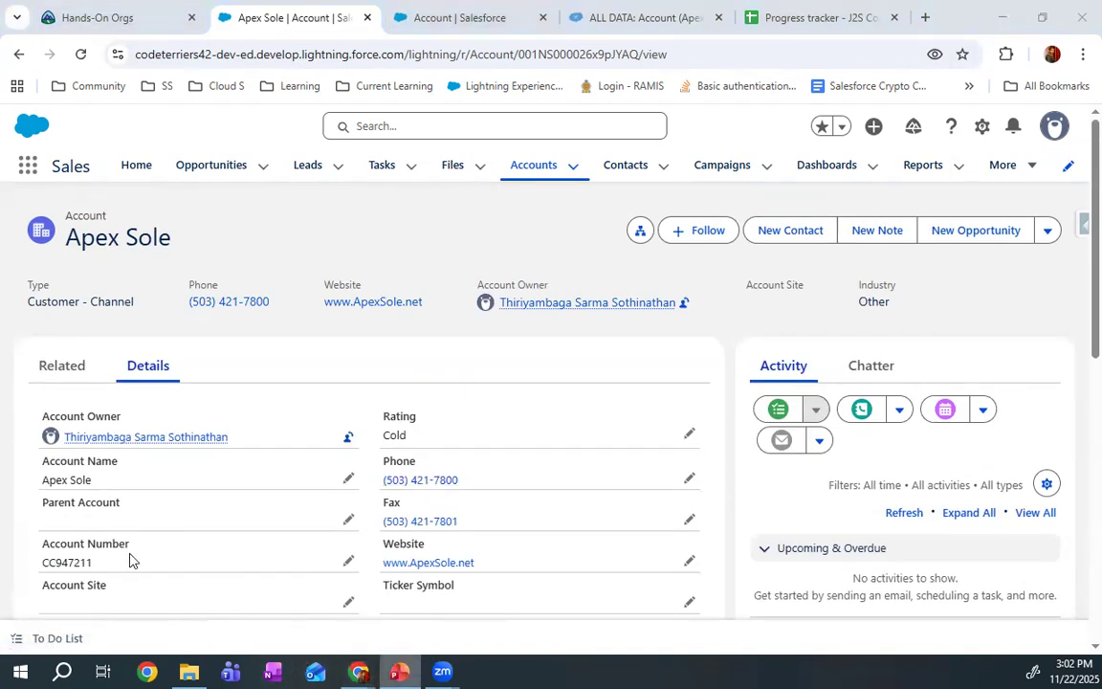
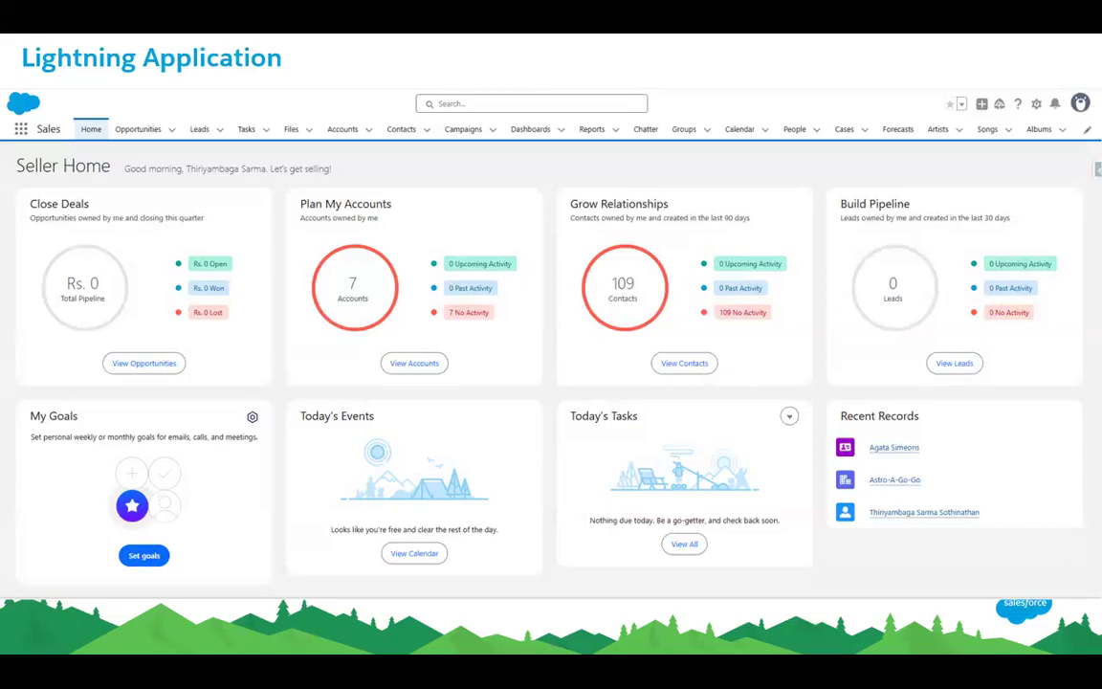
Advance the presentation past the Lightning Application slide to the Demo slide
key("Right")
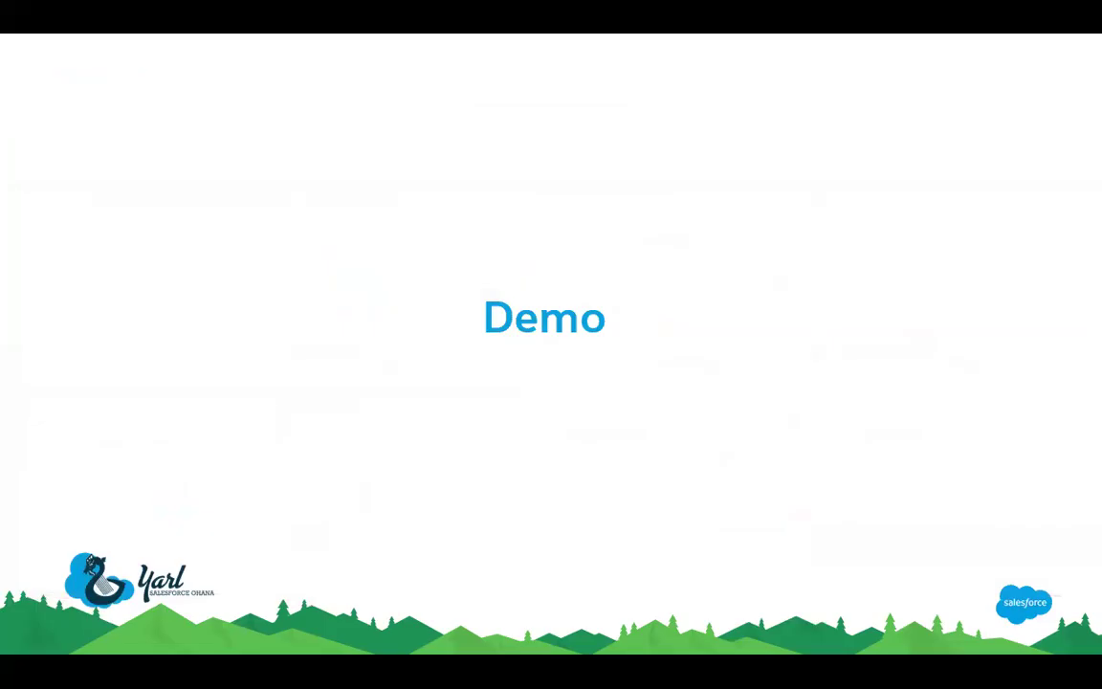
key("Right")
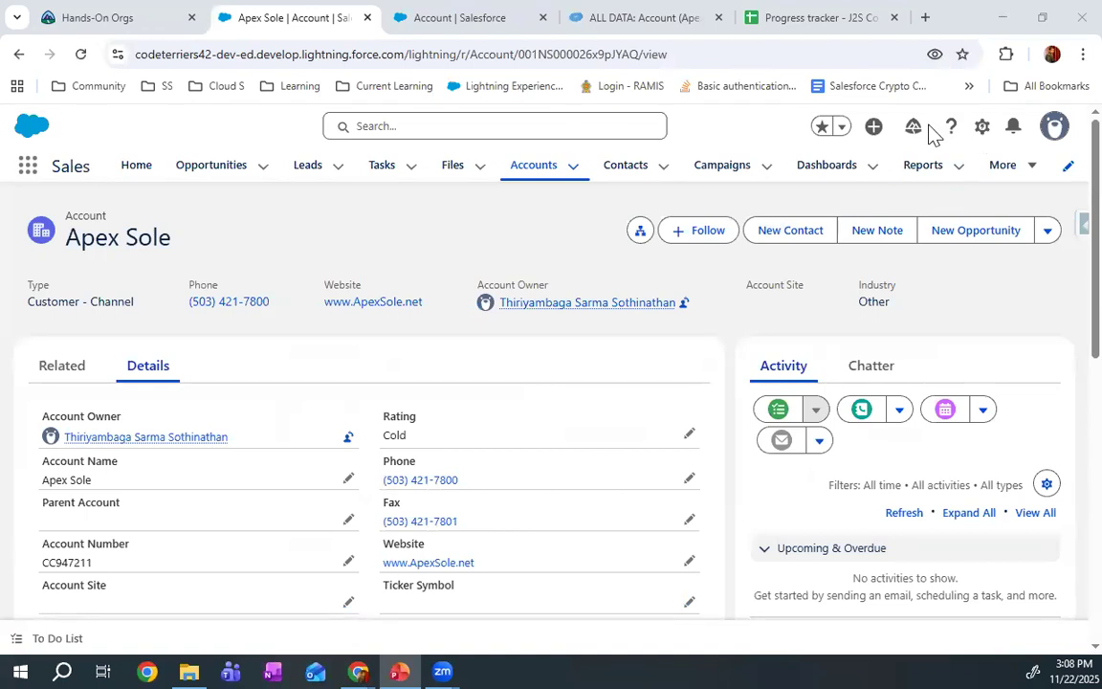
Switch to the browser, open Salesforce Setup in a new tab and close the old Account setup and ALL DATA tabs
left_click(981, 128)
left_click(911, 212)
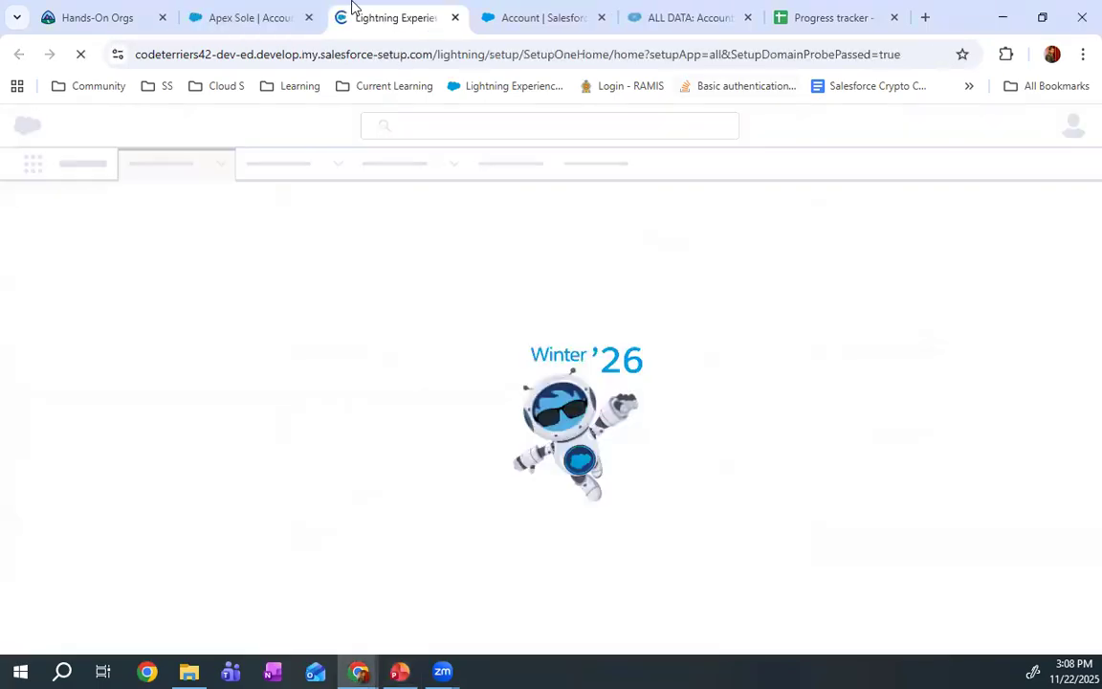
left_click(601, 17)
left_click(600, 19)
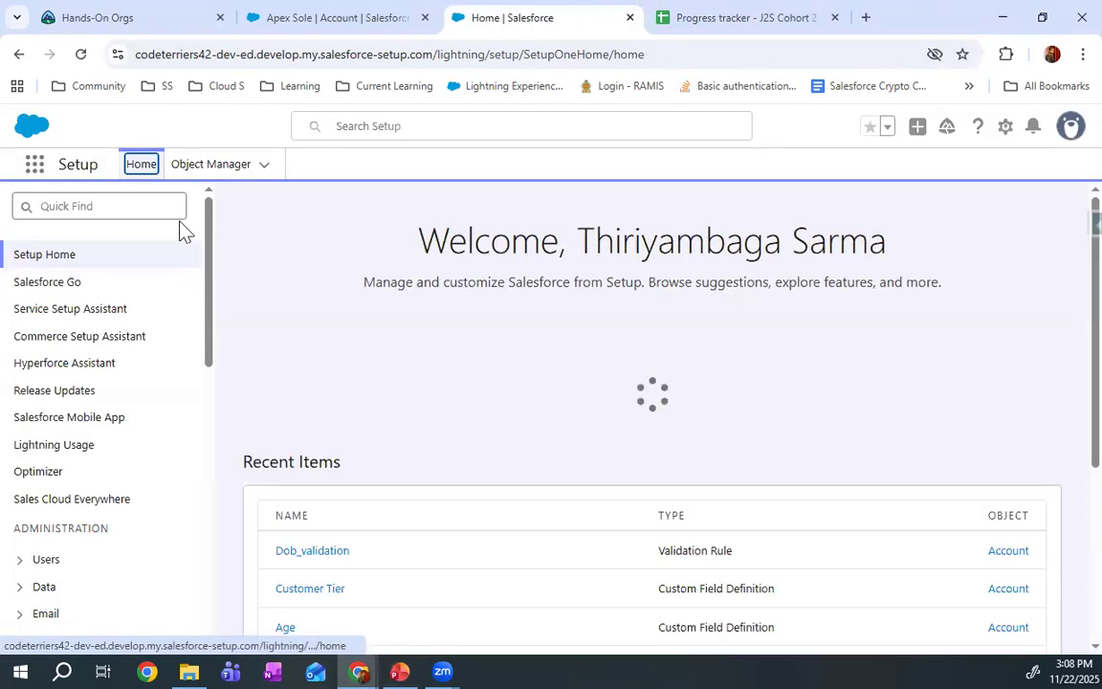
Find App Manager in Setup and open its list of apps
left_click(173, 207)
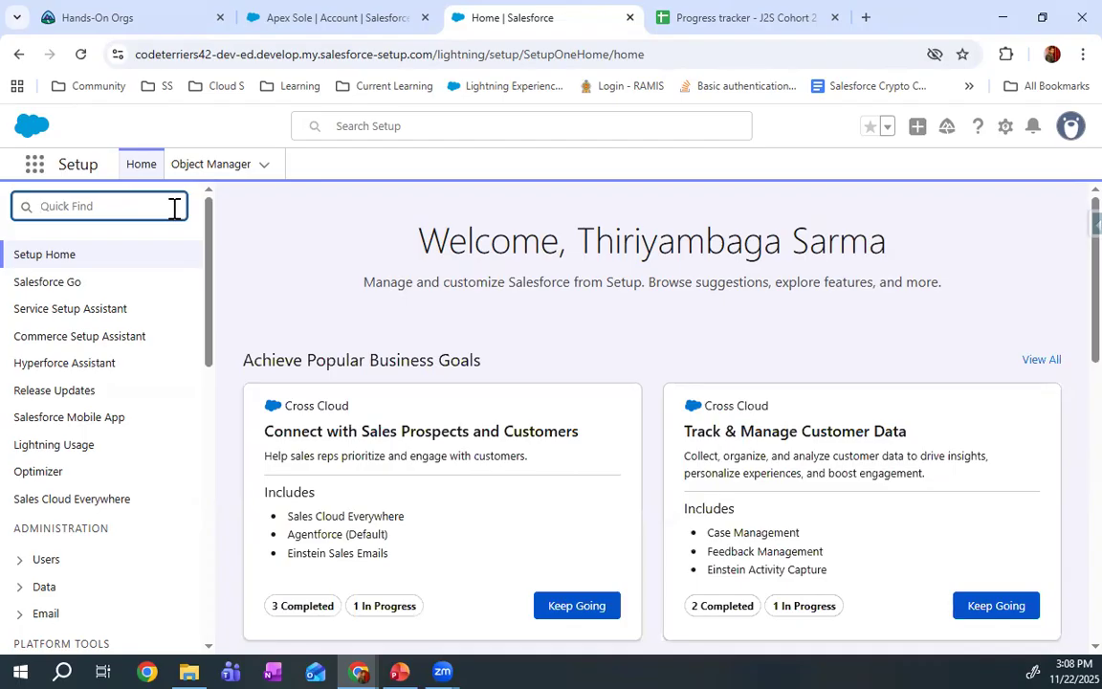
type("app mana")
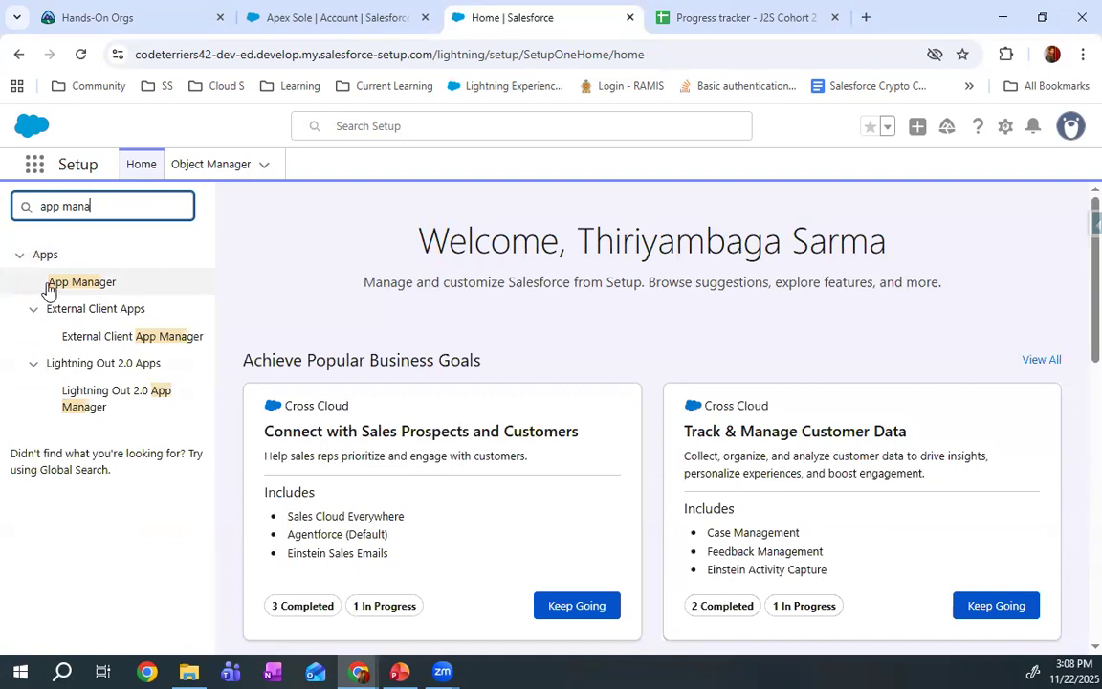
left_click(79, 282)
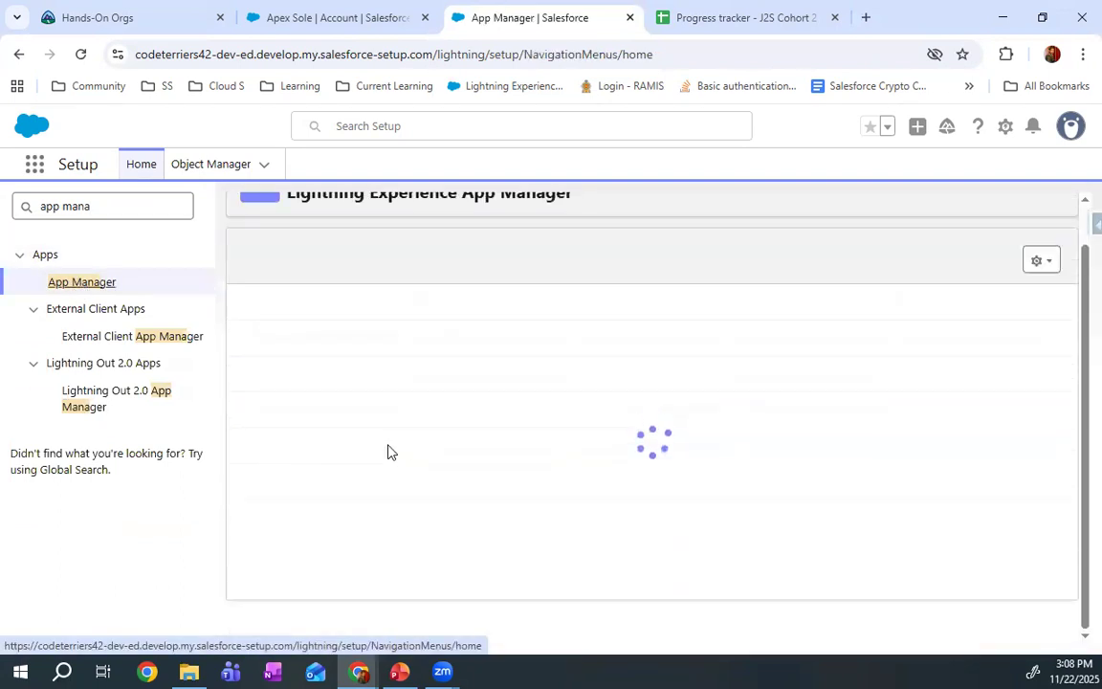
scroll(388, 451, "down", 5)
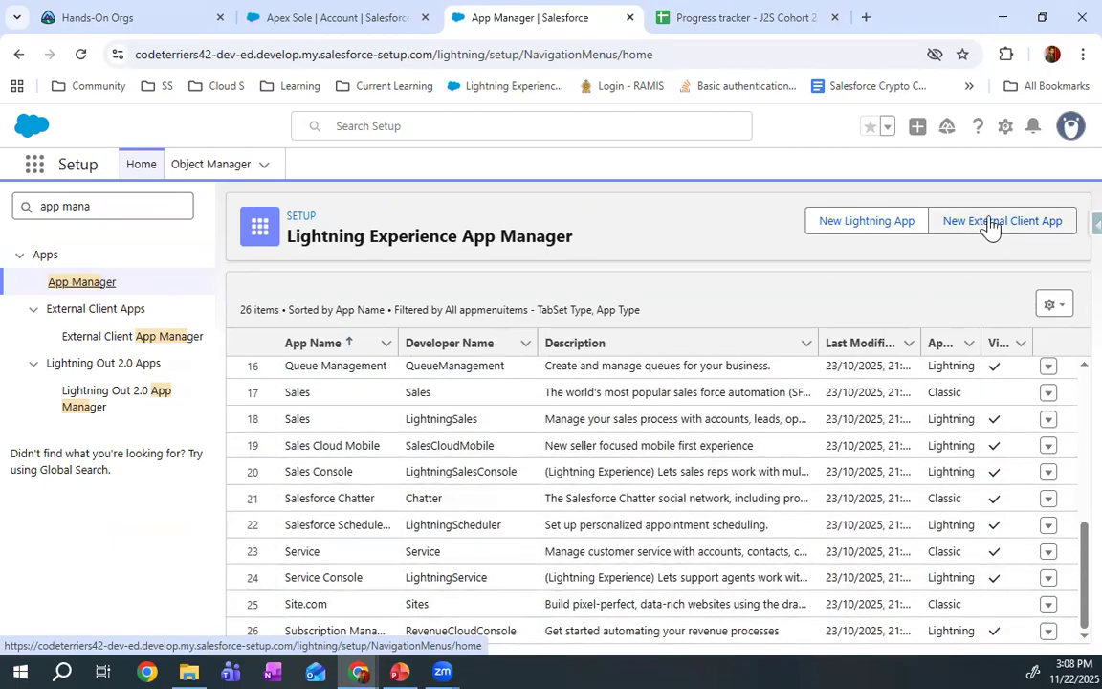
Start a new Lightning app with YSFO as both its app name and developer name
left_click(899, 222)
left_click(356, 378)
type("Y")
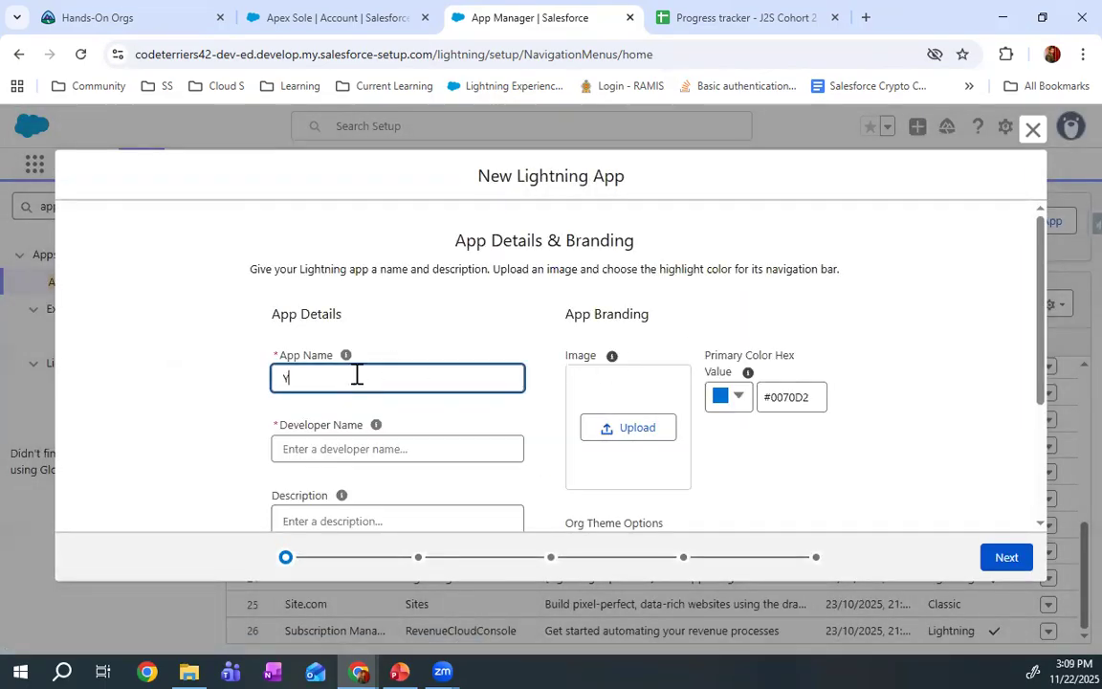
type("SFO")
left_click(454, 445)
scroll(454, 444, "down", 1)
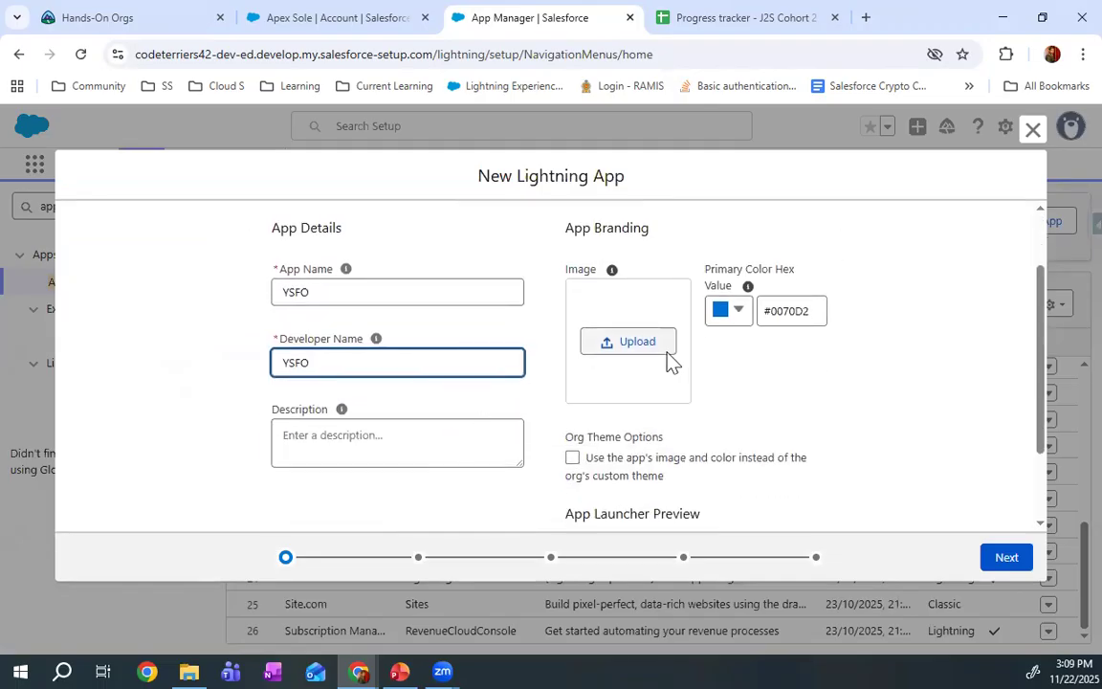
Upload 1712382680473.jpg from the Downloads folder as the app's branding image
left_click_drag(949, 4, 949, 0)
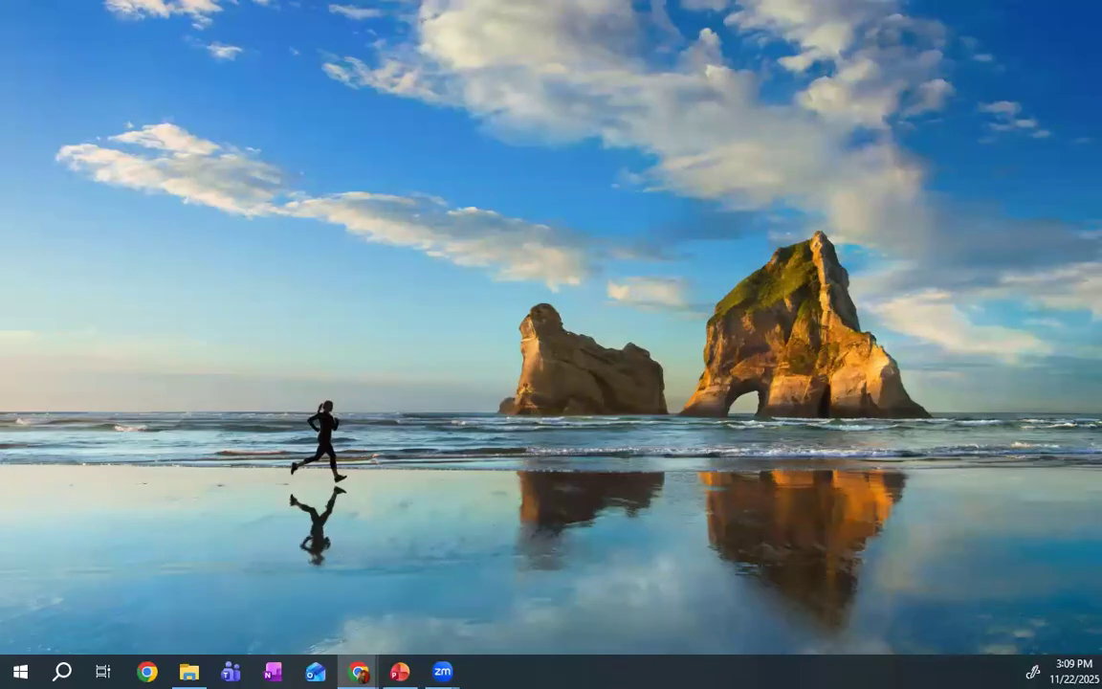
left_click_drag(0, 12, 751, 4)
left_click(631, 344)
left_click(858, 339)
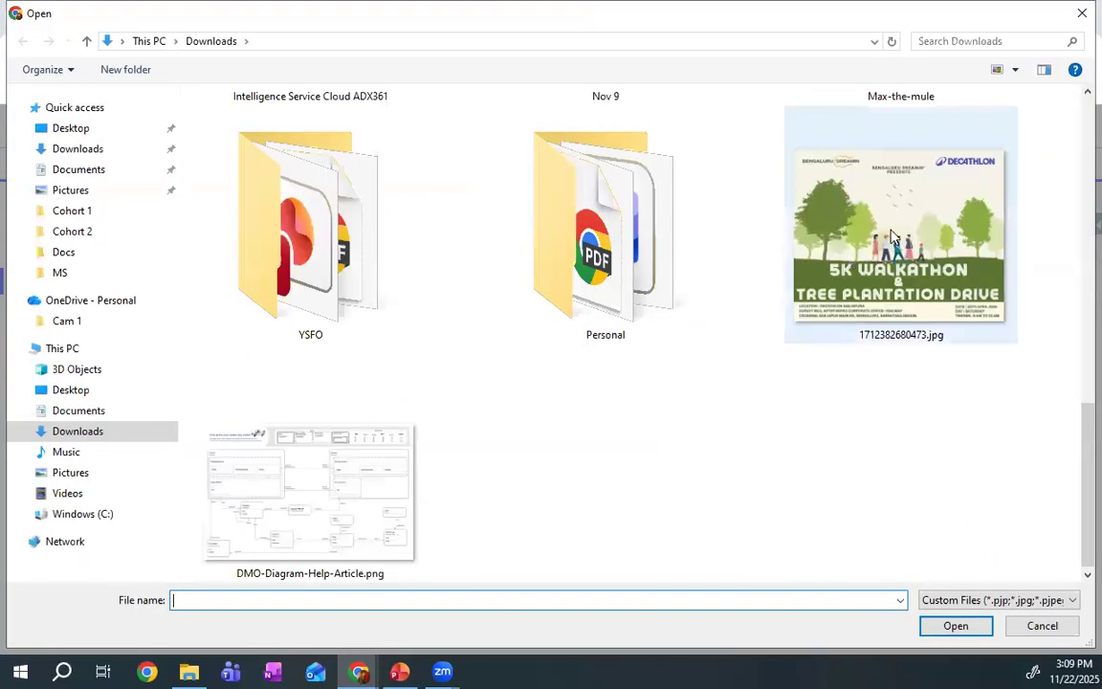
double_click(858, 340)
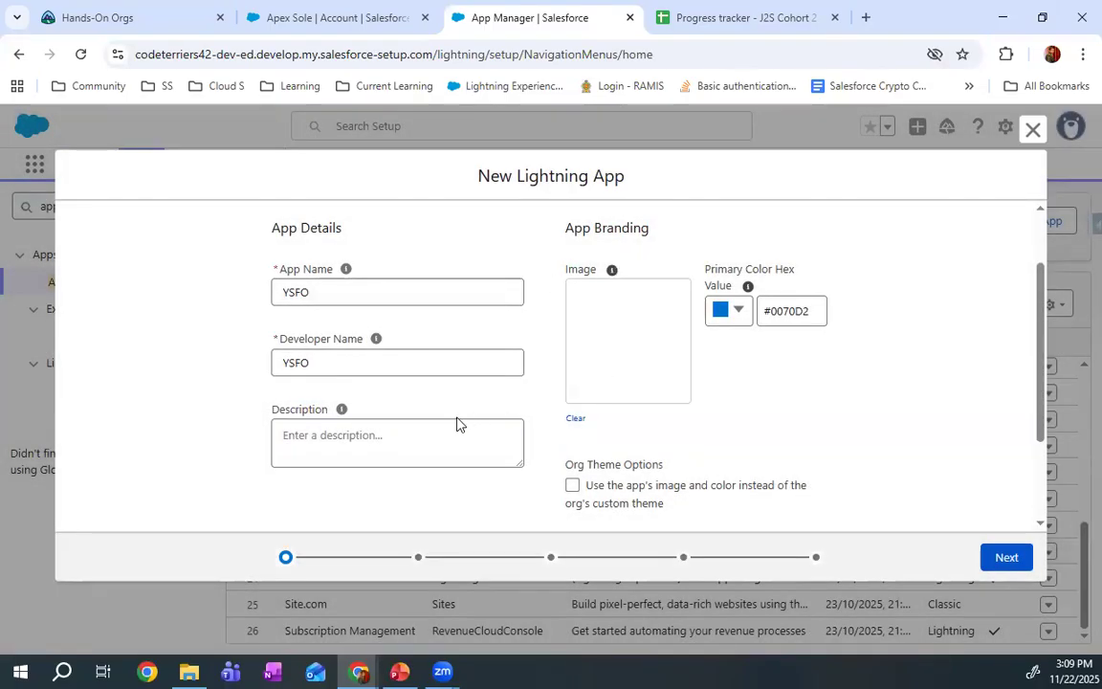
Set the app's primary color to red #FE0101 and use the app's image and color instead of the org's custom theme
left_click(724, 314)
left_click_drag(750, 424, 720, 421)
left_click(816, 341)
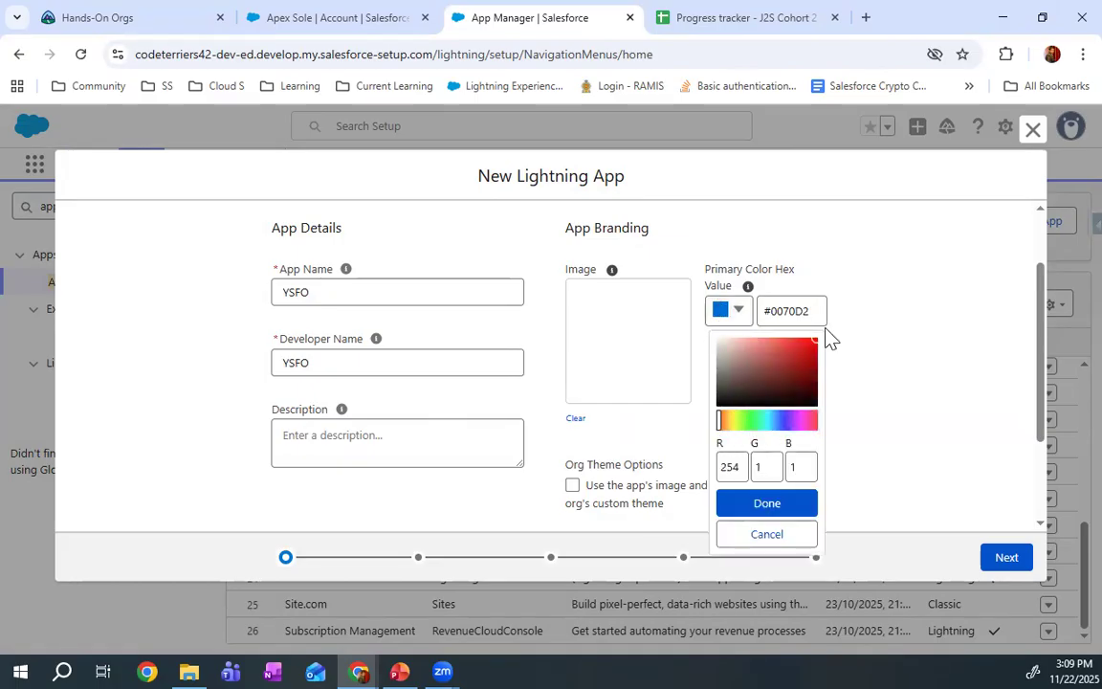
left_click(766, 504)
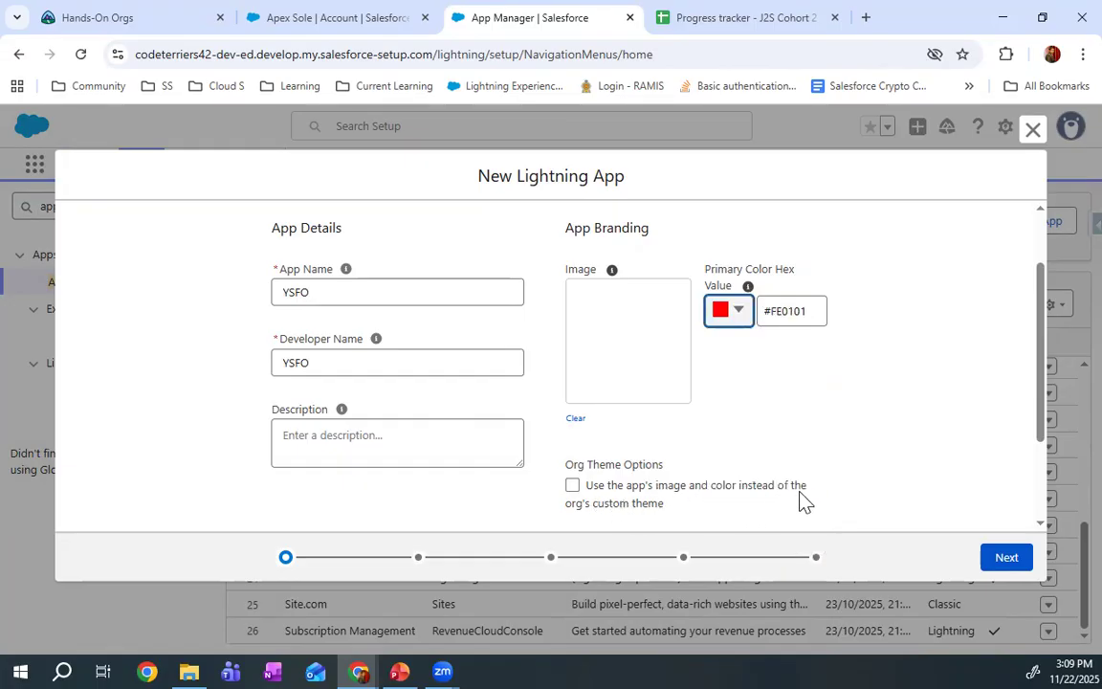
left_click(572, 485)
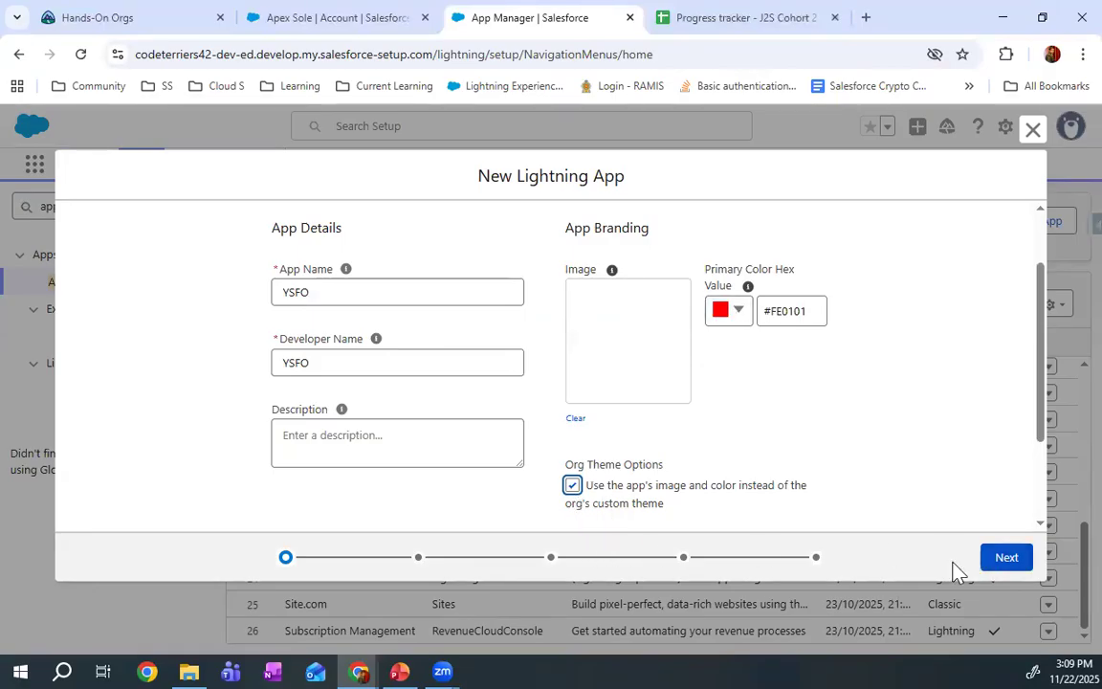
left_click(335, 17)
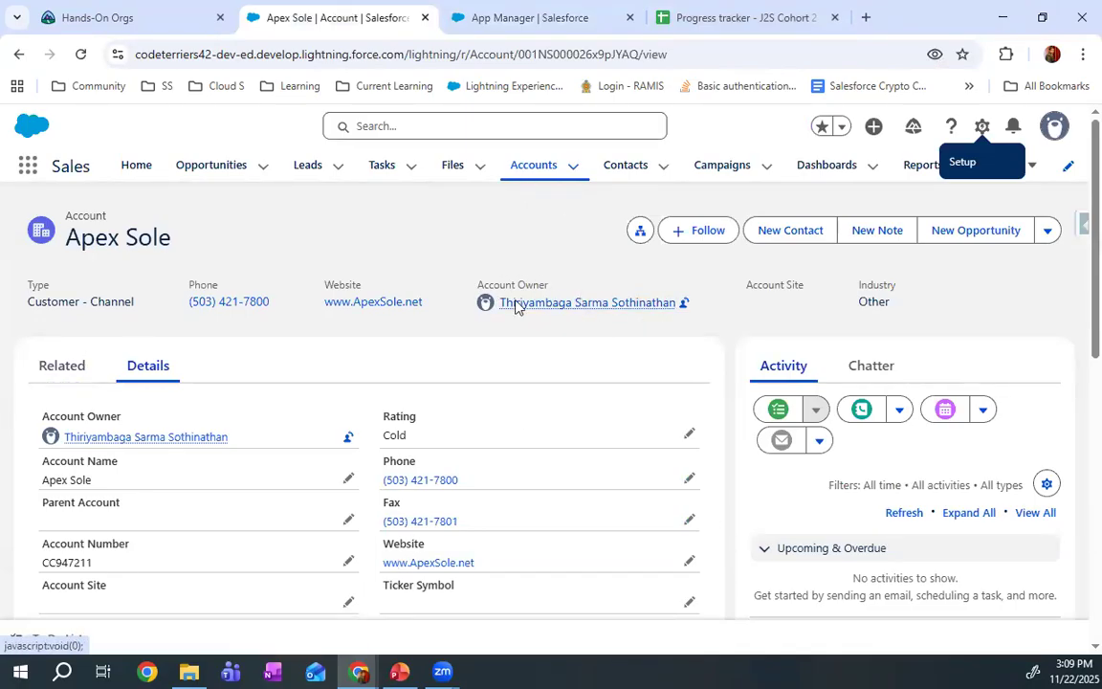
left_click(521, 17)
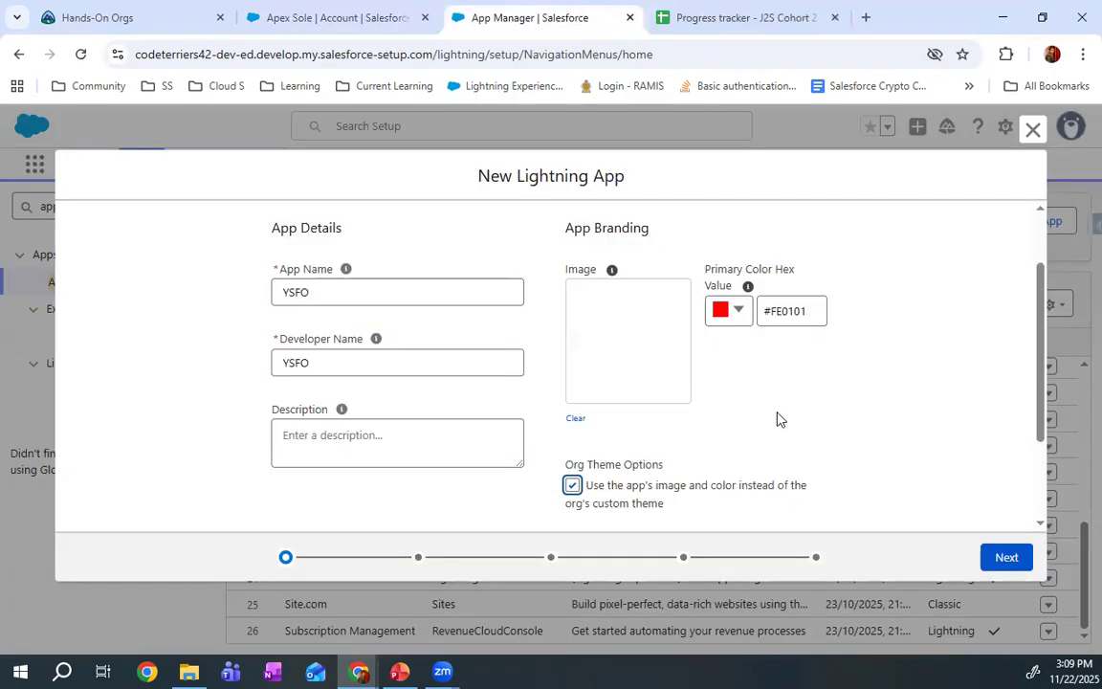
Accept standard navigation, desktop and phone support and full Setup options, and continue without adding any utility items
left_click(1004, 554)
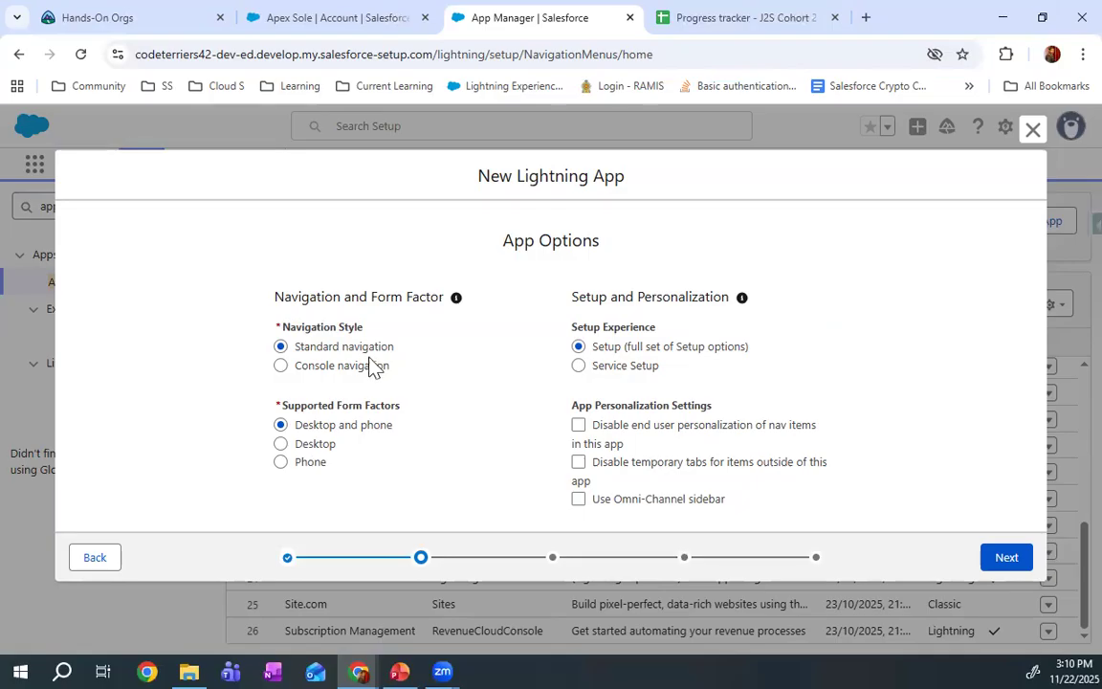
left_click(995, 563)
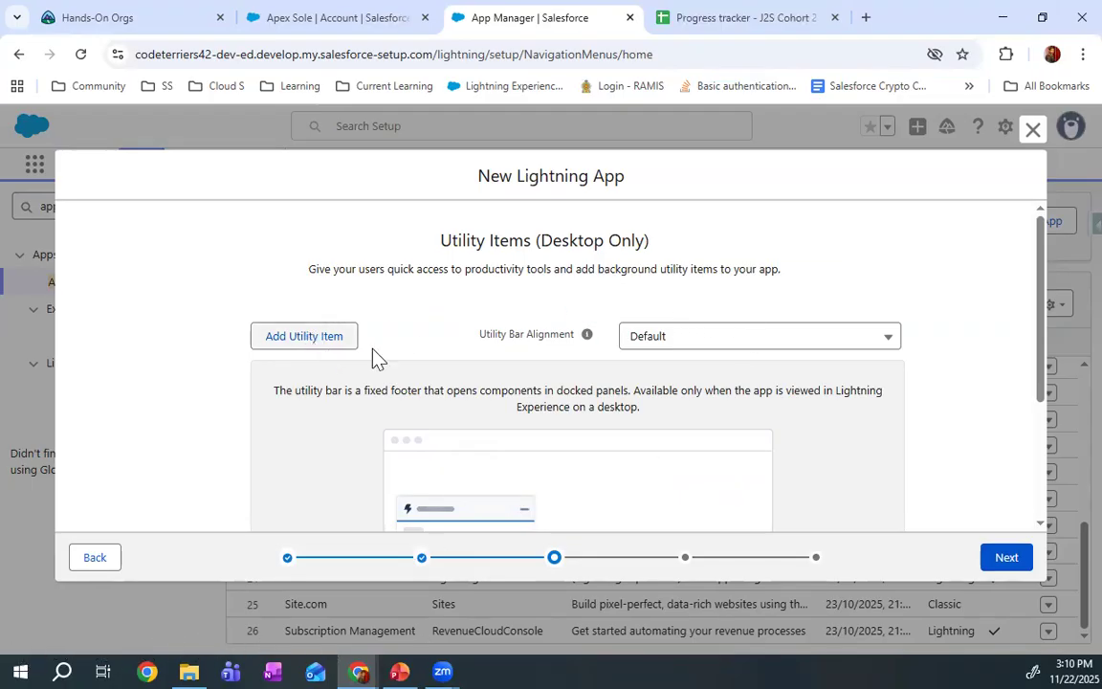
scroll(401, 369, "down", 3)
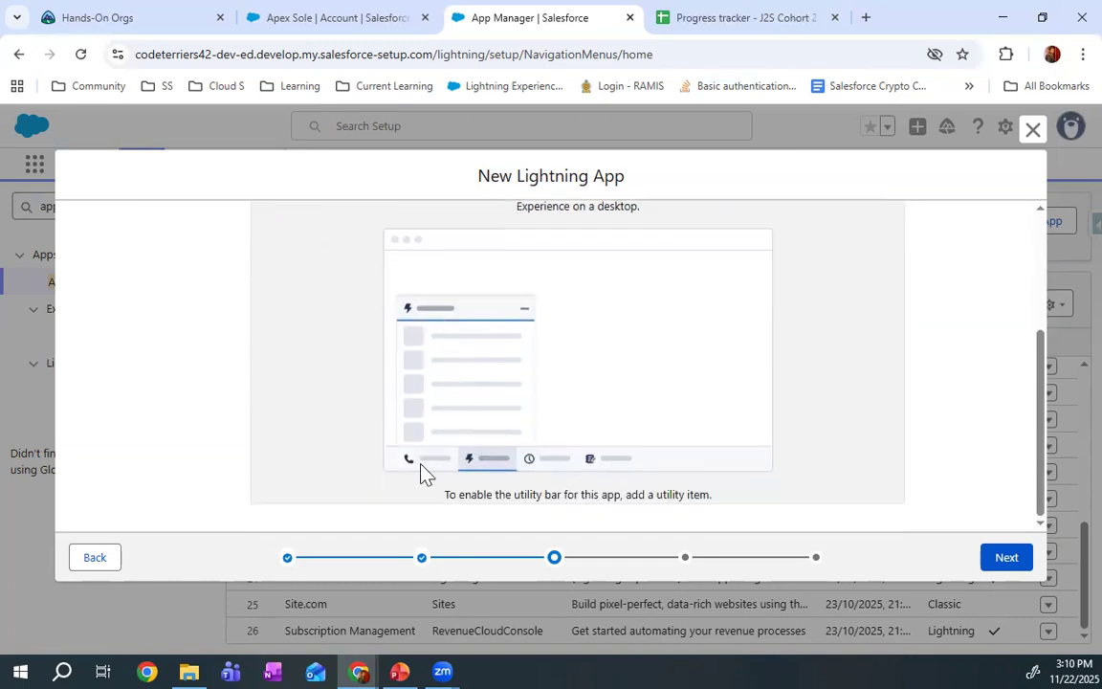
scroll(531, 455, "up", 3)
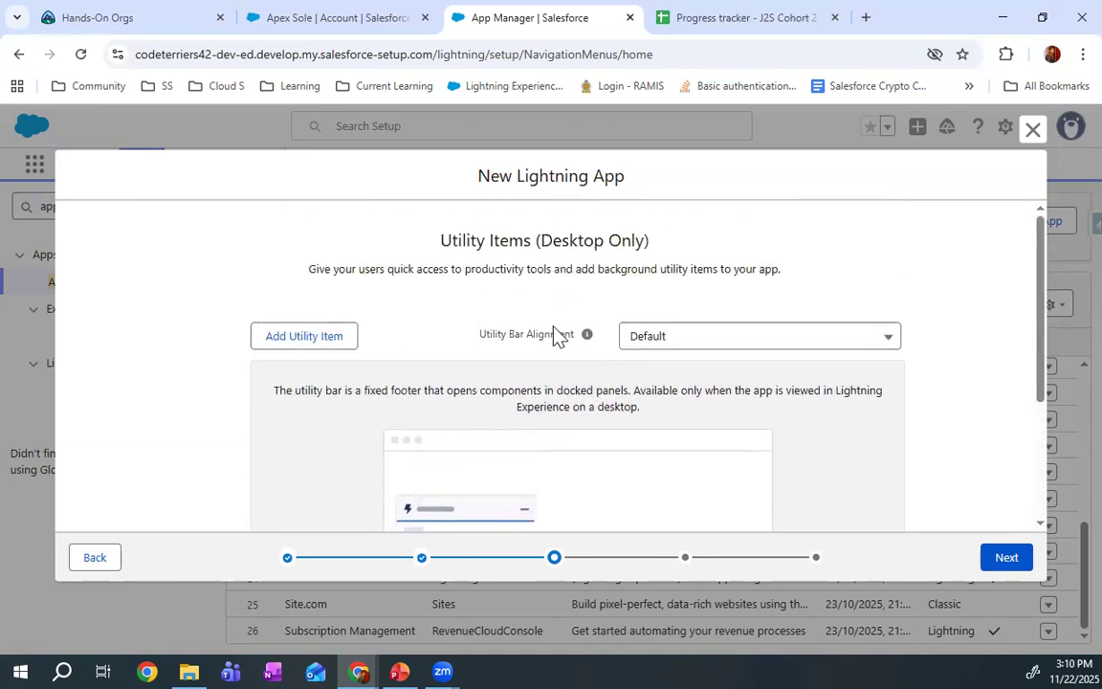
left_click(1003, 559)
Add Accounts and Awards to the app's selected navigation items
scroll(583, 445, "down", 2)
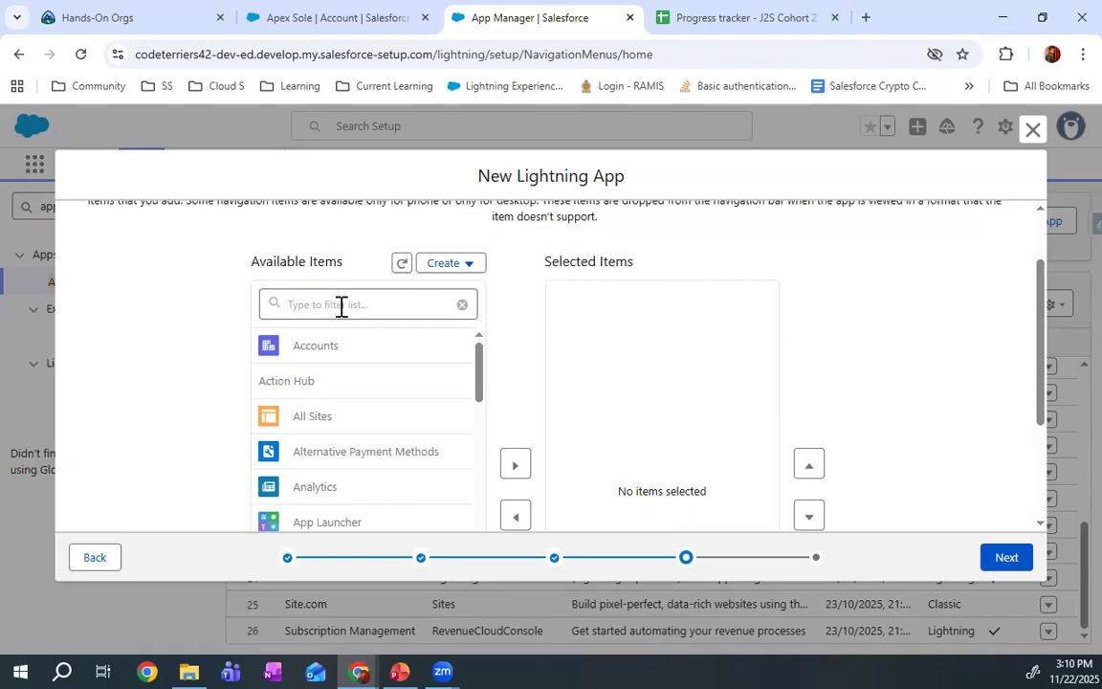
scroll(536, 462, "down", 2)
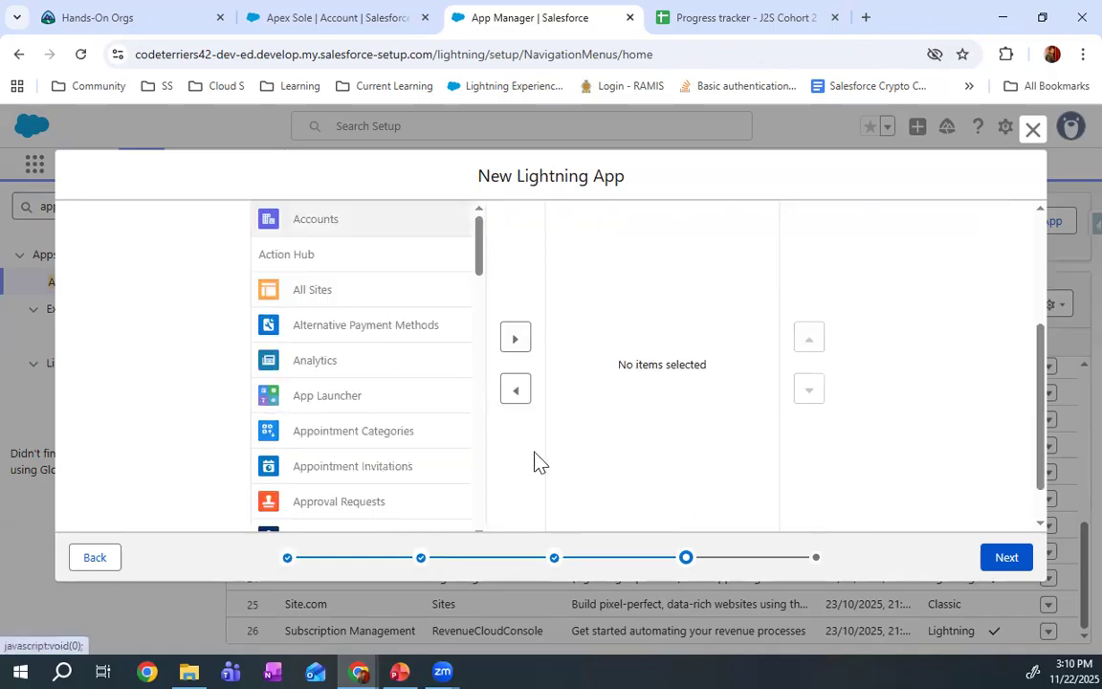
left_click(515, 339)
scroll(311, 404, "down", 5)
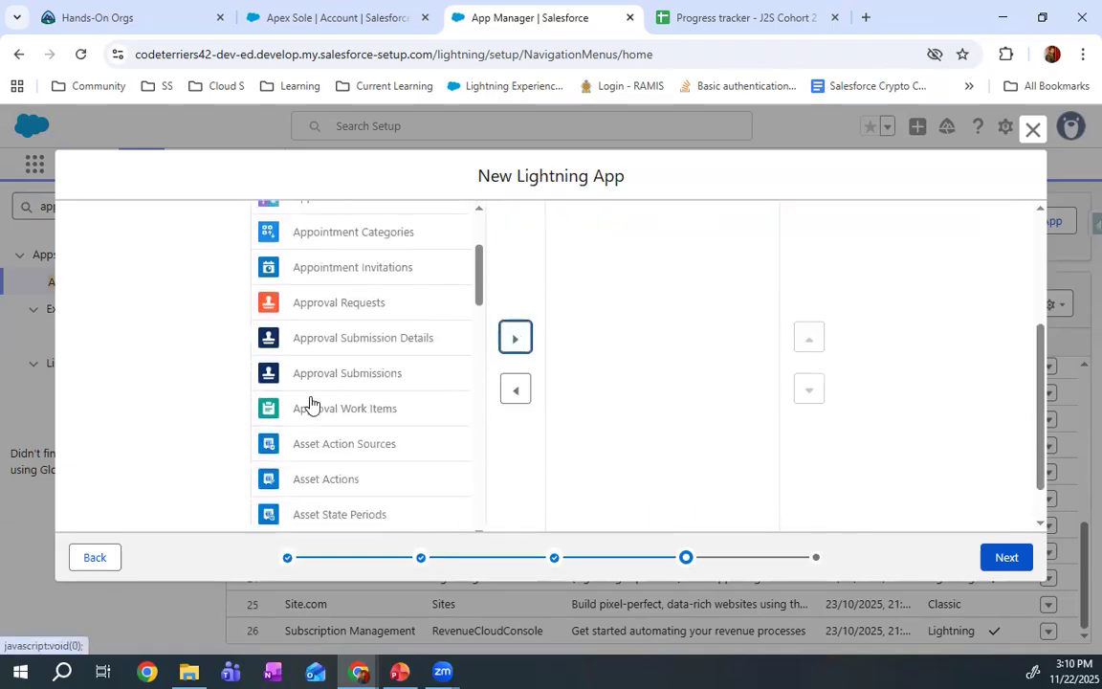
left_click(332, 414)
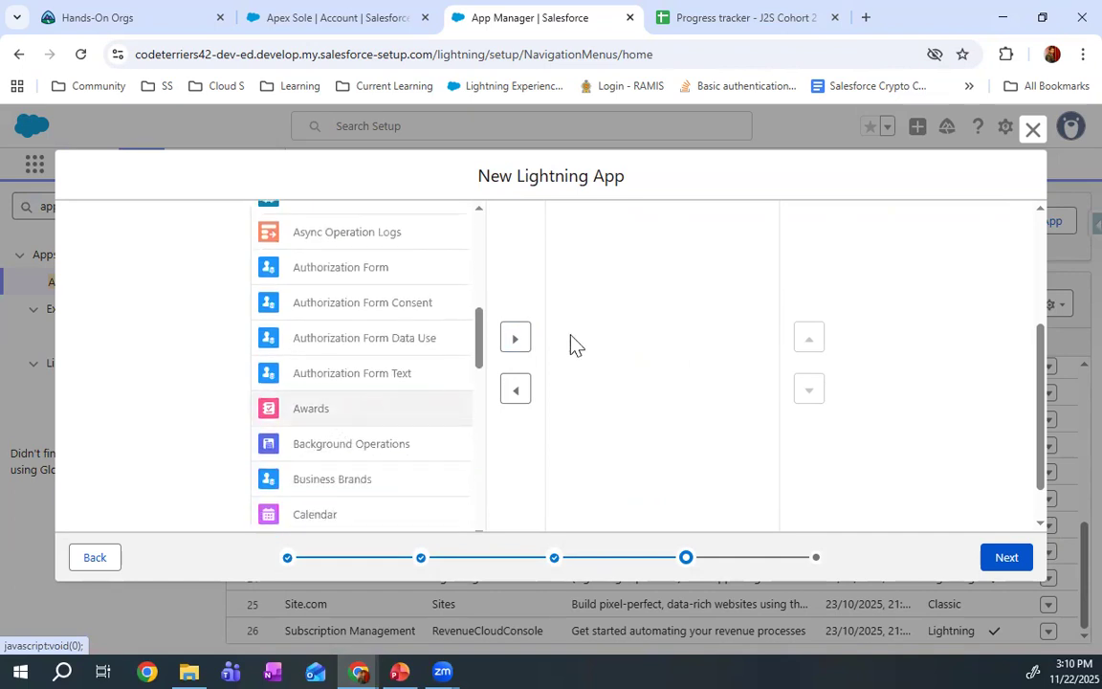
left_click(516, 339)
Add Calendar and Cases to the app's selected navigation items
scroll(400, 395, "down", 1)
left_click(369, 396)
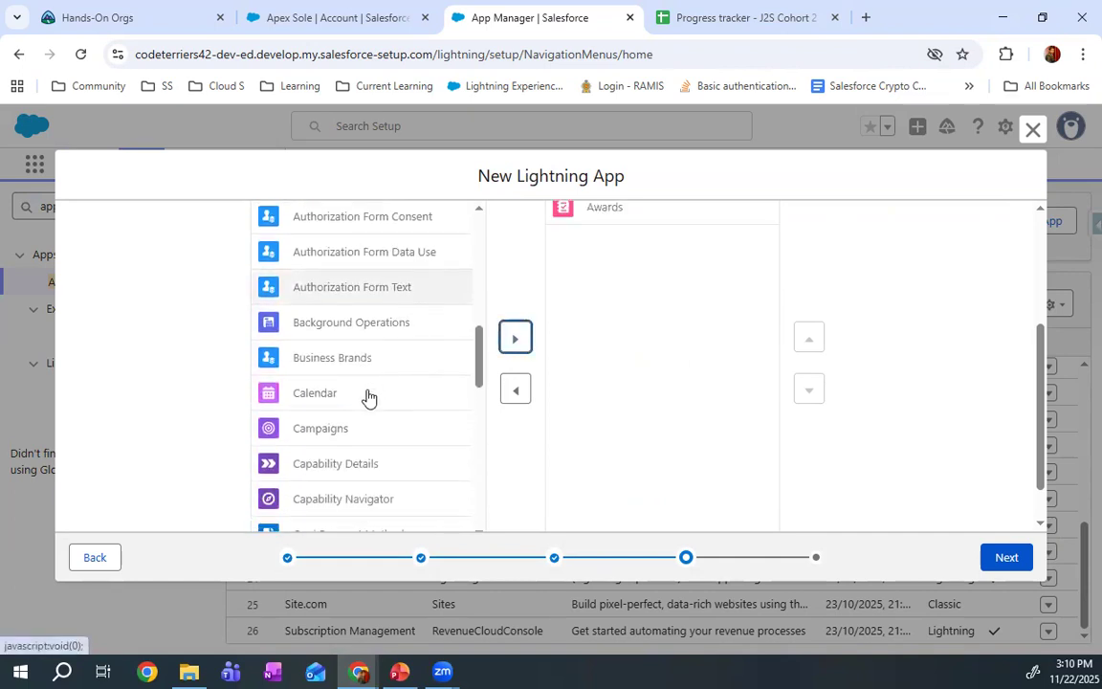
left_click(516, 338)
scroll(373, 402, "down", 2)
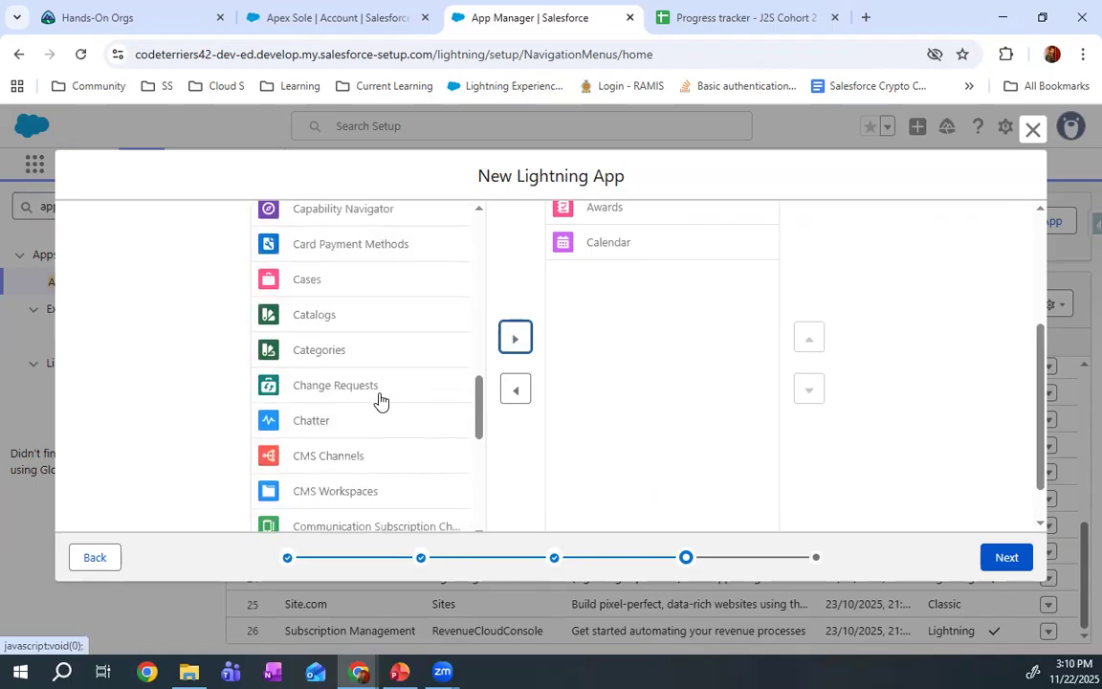
left_click(362, 280)
left_click(515, 338)
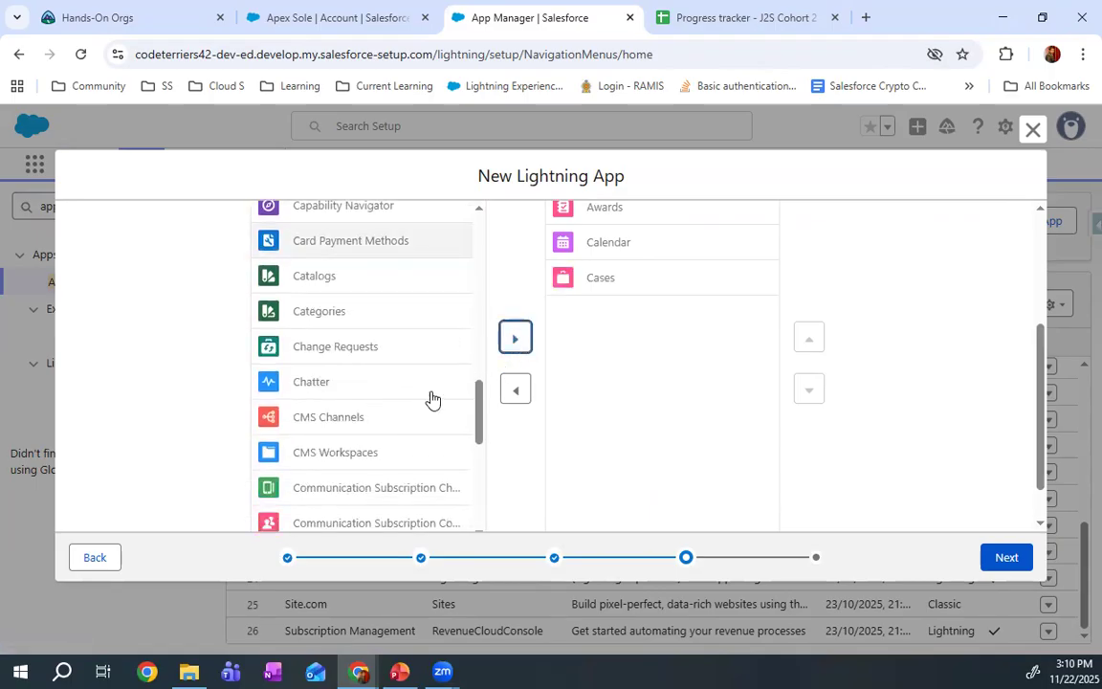
Add Contacts and Coupons to the app's selected navigation items
scroll(429, 398, "down", 4)
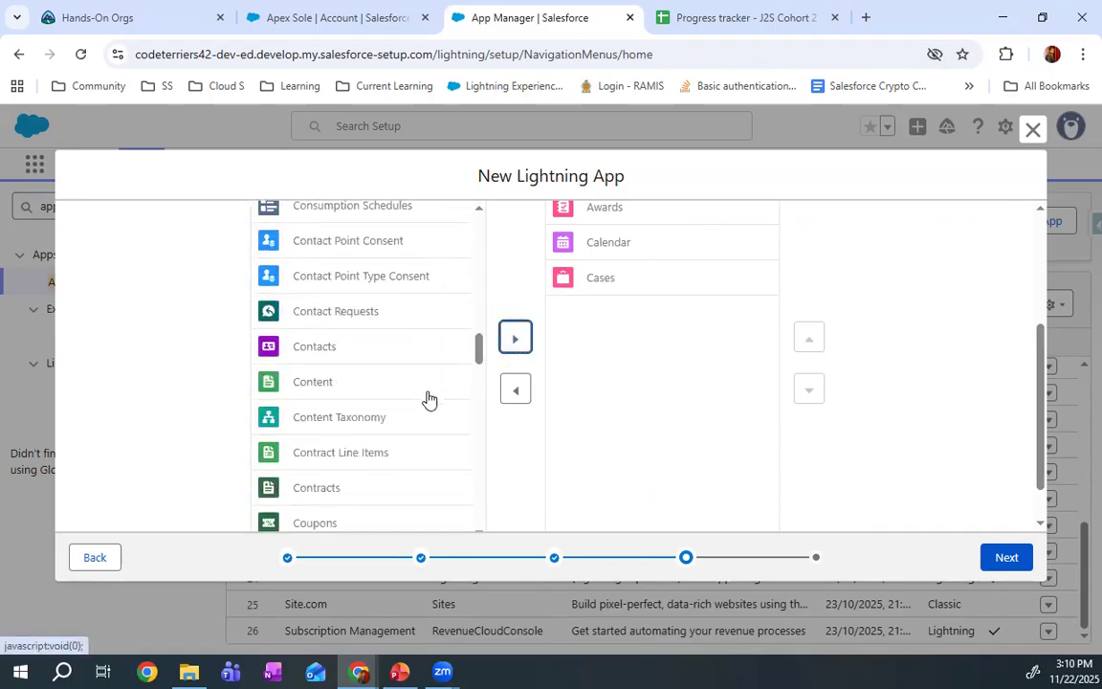
left_click(325, 342)
left_click(516, 339)
scroll(428, 373, "down", 1)
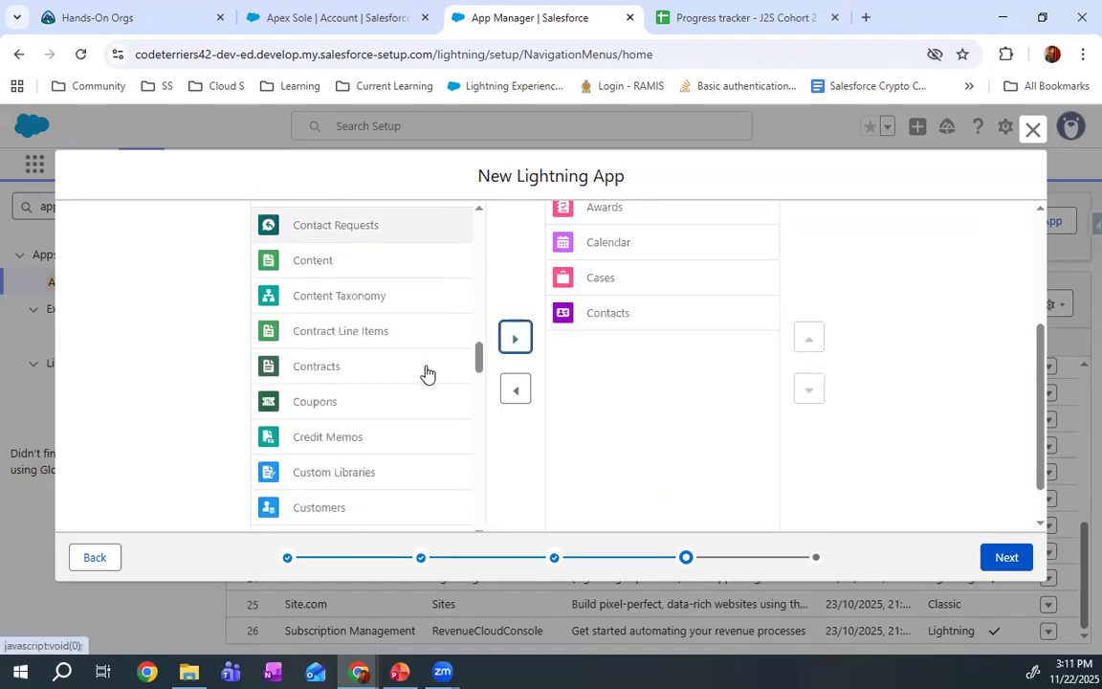
left_click(422, 396)
left_click(515, 341)
Add both the green and the pink Home entries to the app's selected navigation items
scroll(438, 386, "down", 10)
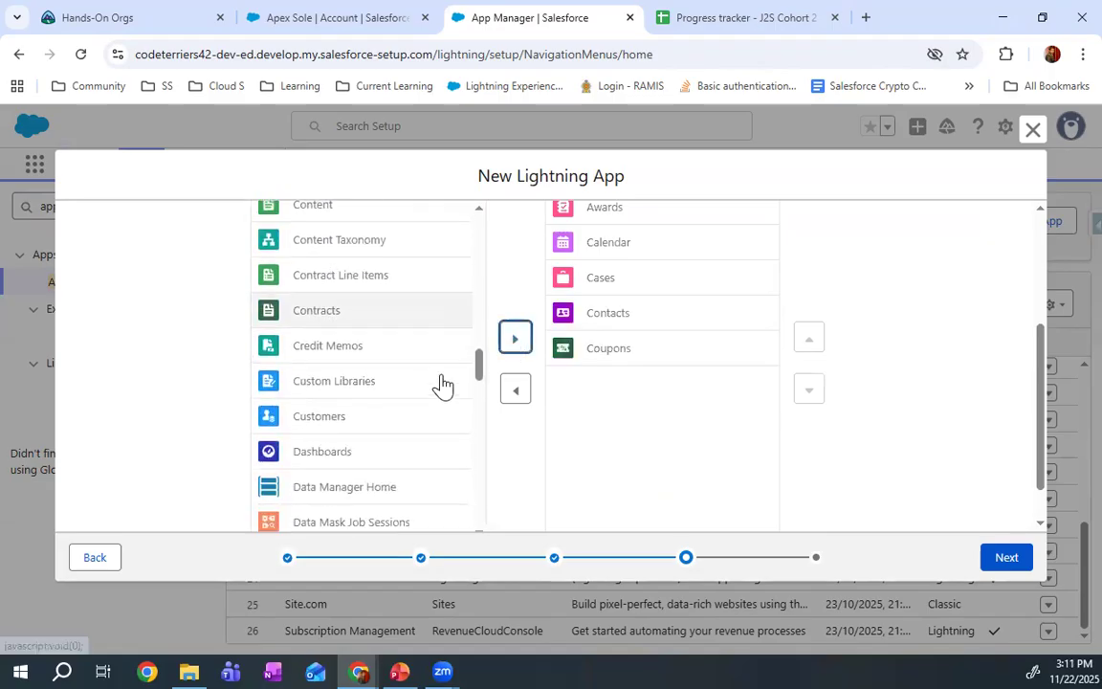
scroll(438, 387, "down", 3)
scroll(438, 386, "up", 3)
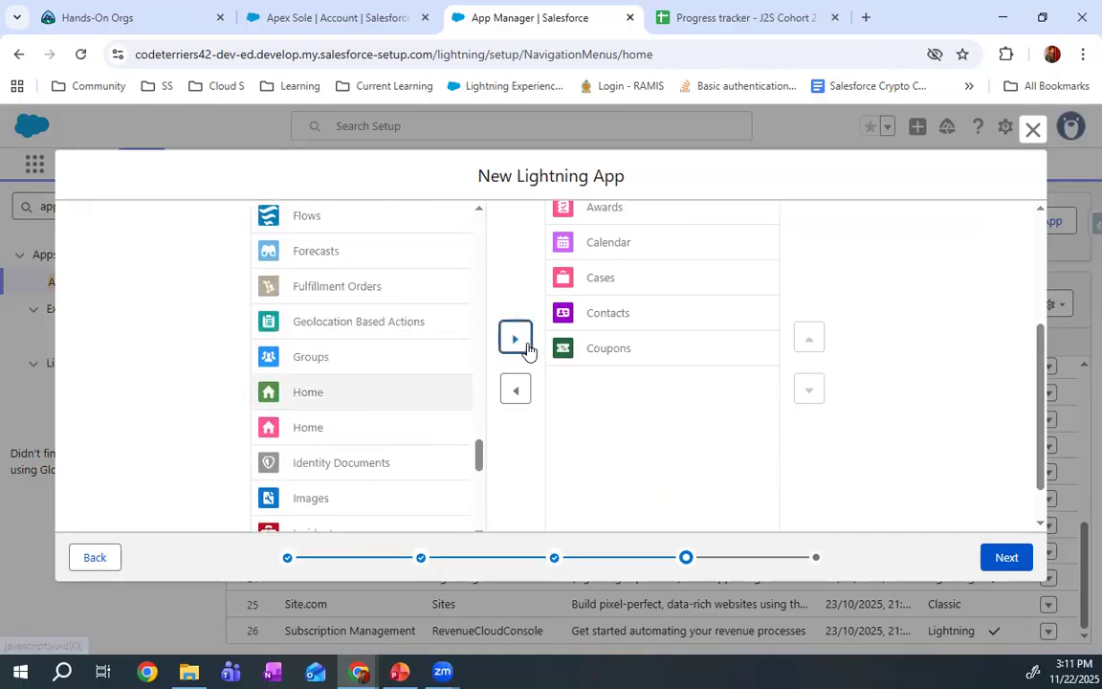
left_click(516, 340)
left_click(357, 392)
left_click(515, 338)
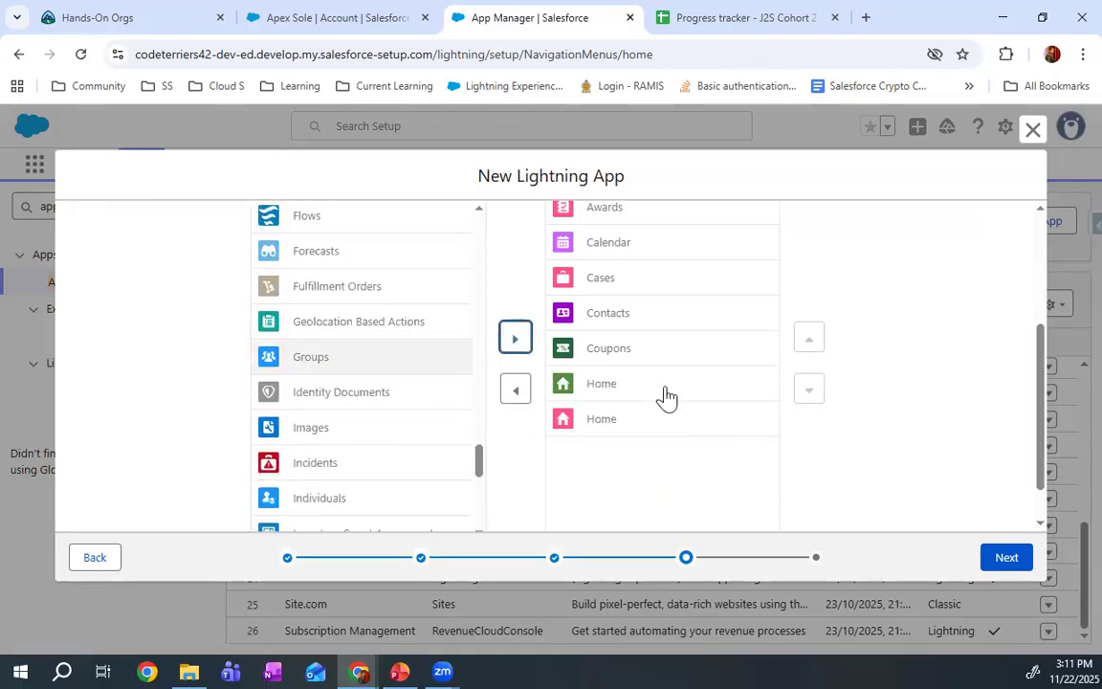
Move the pink Home entry to first place in the app's selected navigation items
left_click(810, 339)
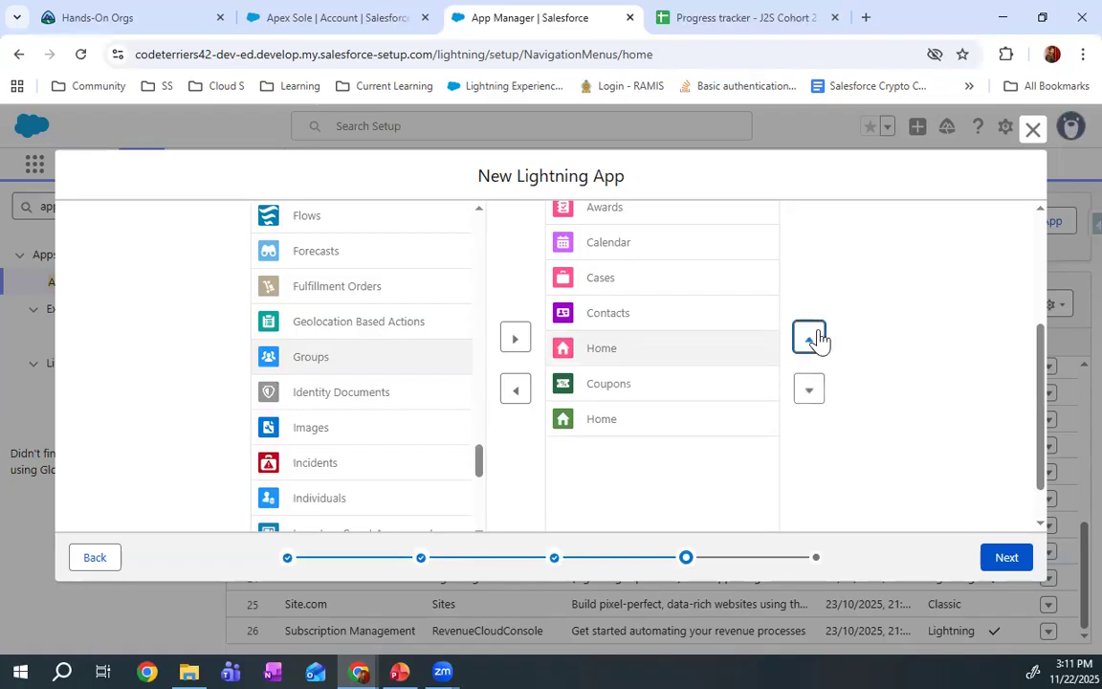
left_click(811, 340)
left_click(810, 340)
left_click(810, 339)
left_click(810, 342)
scroll(818, 383, "up", 1)
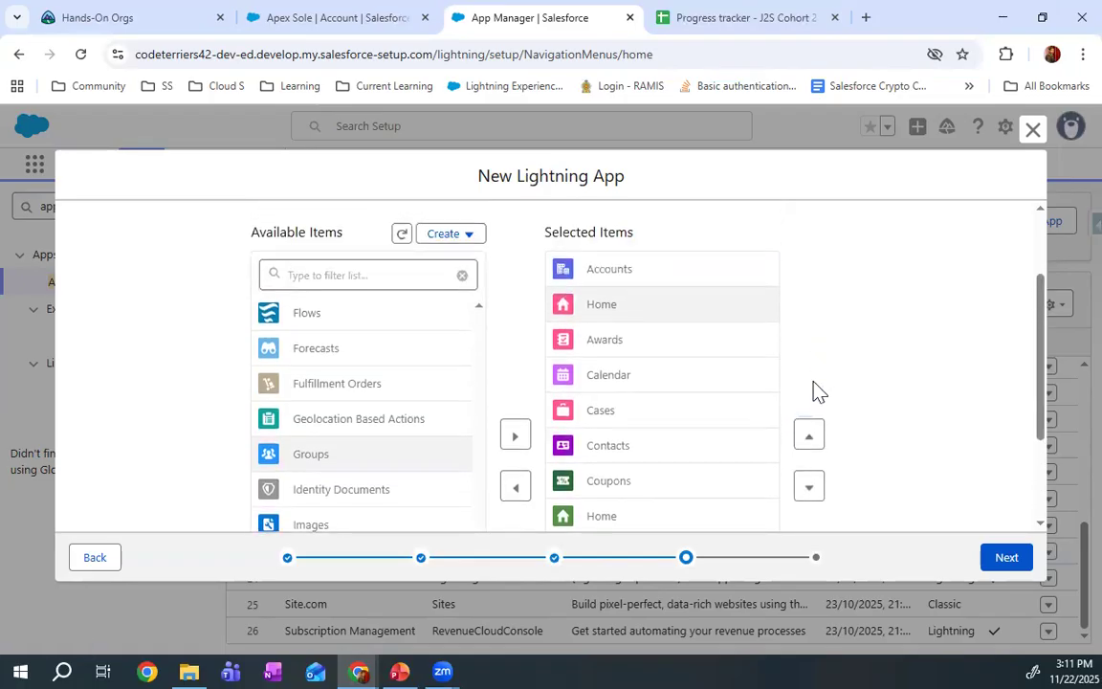
left_click(815, 435)
Move the green Home entry to directly below the pink Home and proceed to the user profiles stage
left_click(632, 521)
scroll(631, 521, "down", 1)
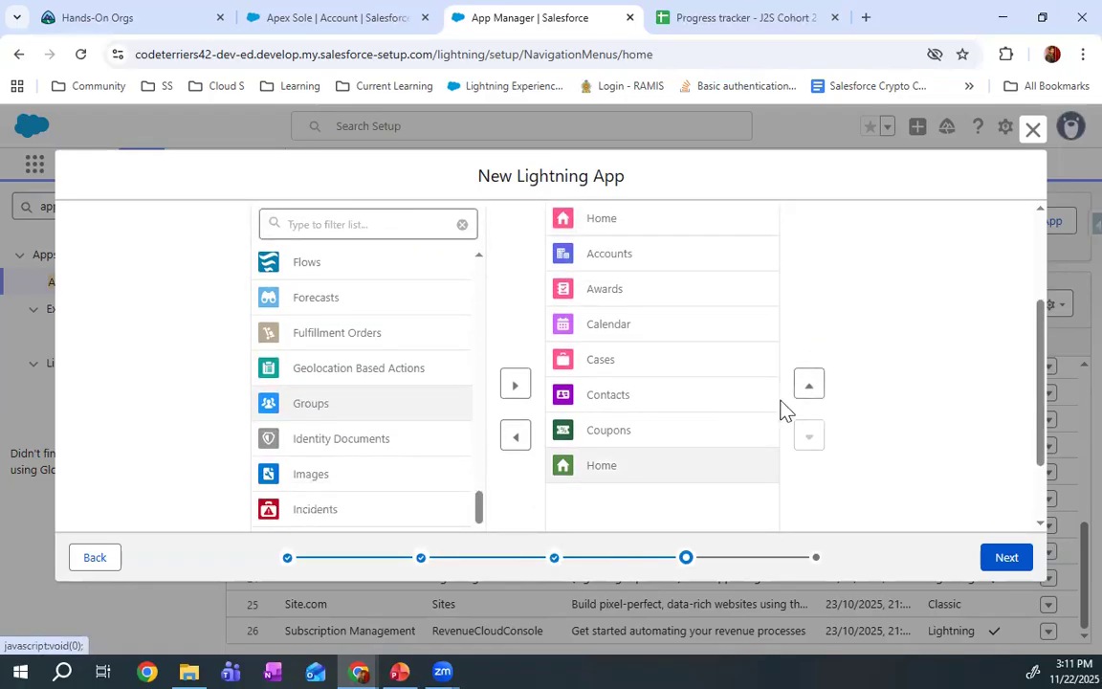
left_click(800, 388)
left_click(800, 388)
left_click(799, 388)
left_click(800, 387)
left_click(800, 387)
left_click(800, 388)
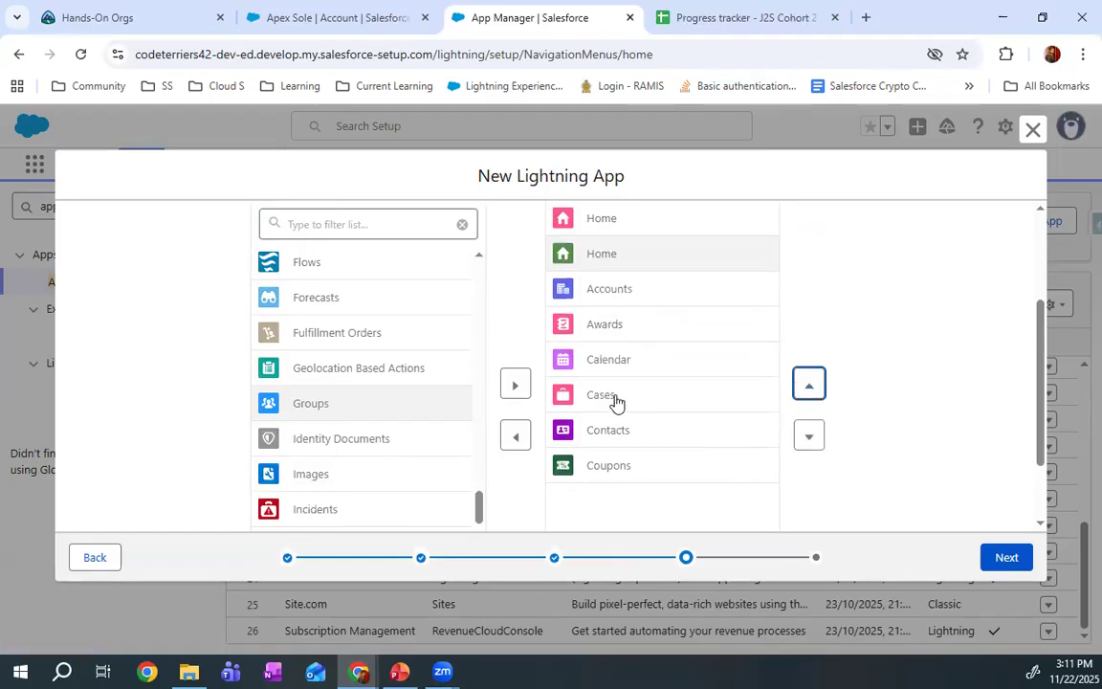
scroll(369, 467, "down", 15)
scroll(388, 482, "down", 10)
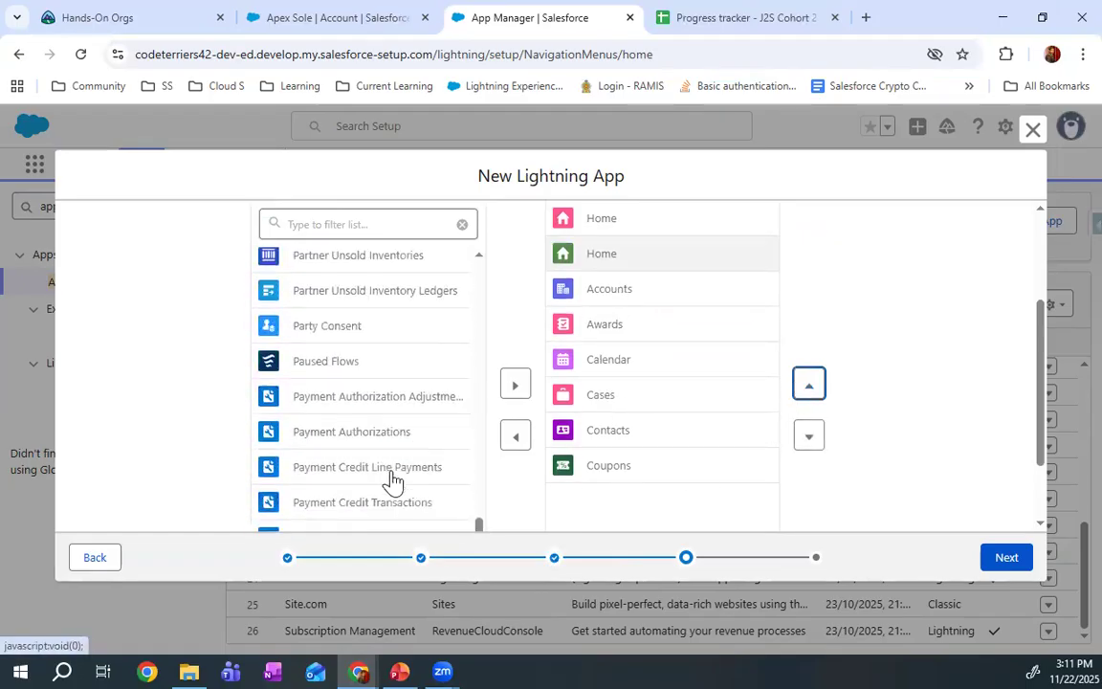
left_click(1022, 561)
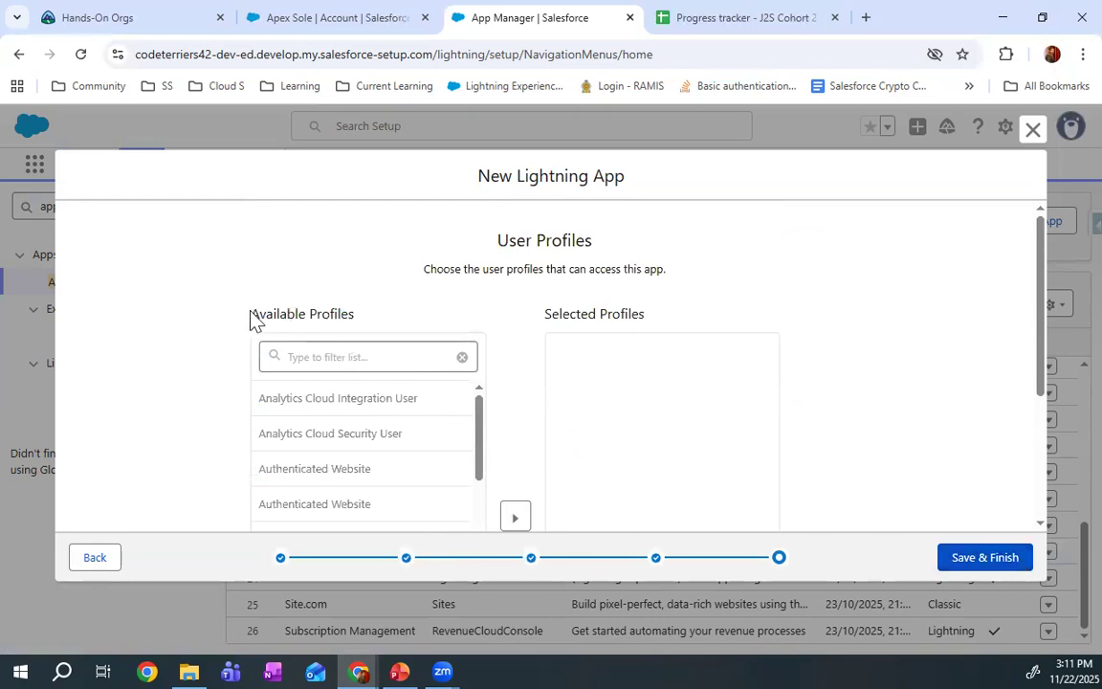
Give the System Administrator profile access to the app and save the finished app
left_click_drag(252, 320, 373, 325)
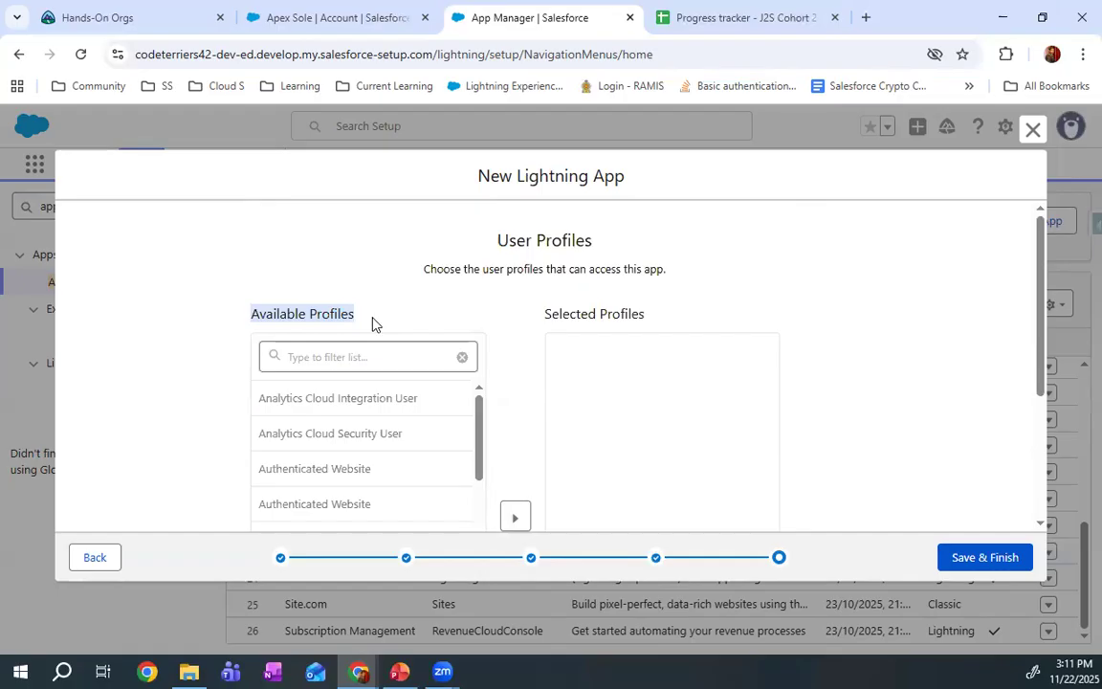
scroll(344, 454, "down", 10)
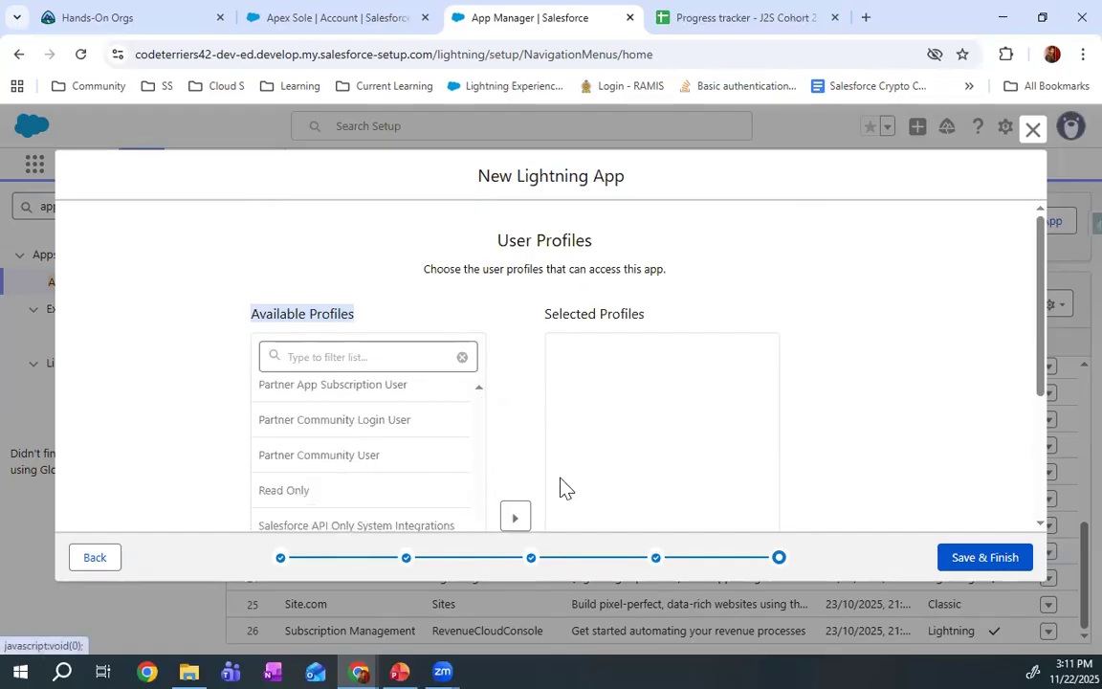
scroll(713, 421, "down", 1)
scroll(713, 421, "down", 2)
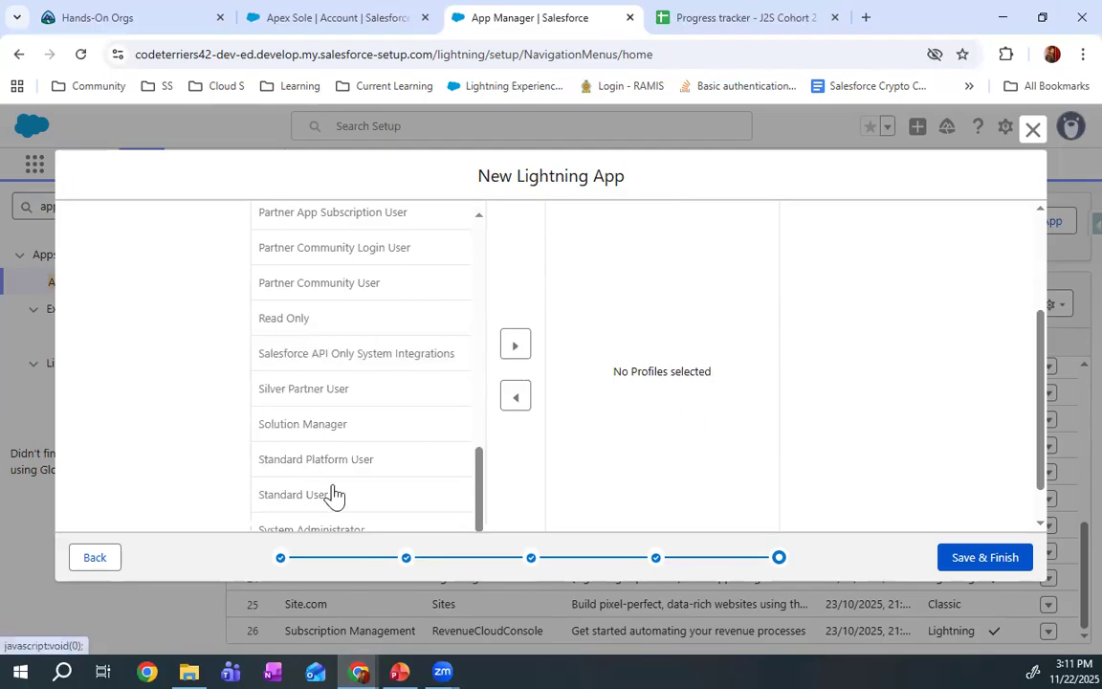
left_click(342, 533)
left_click(515, 344)
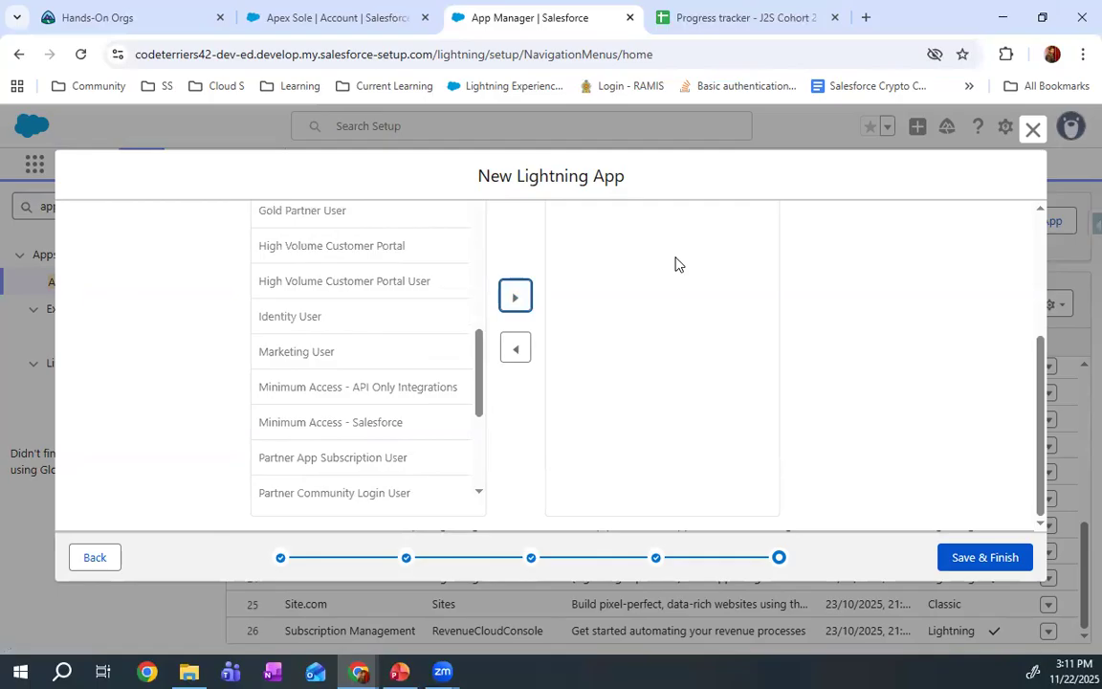
scroll(429, 335, "up", 5)
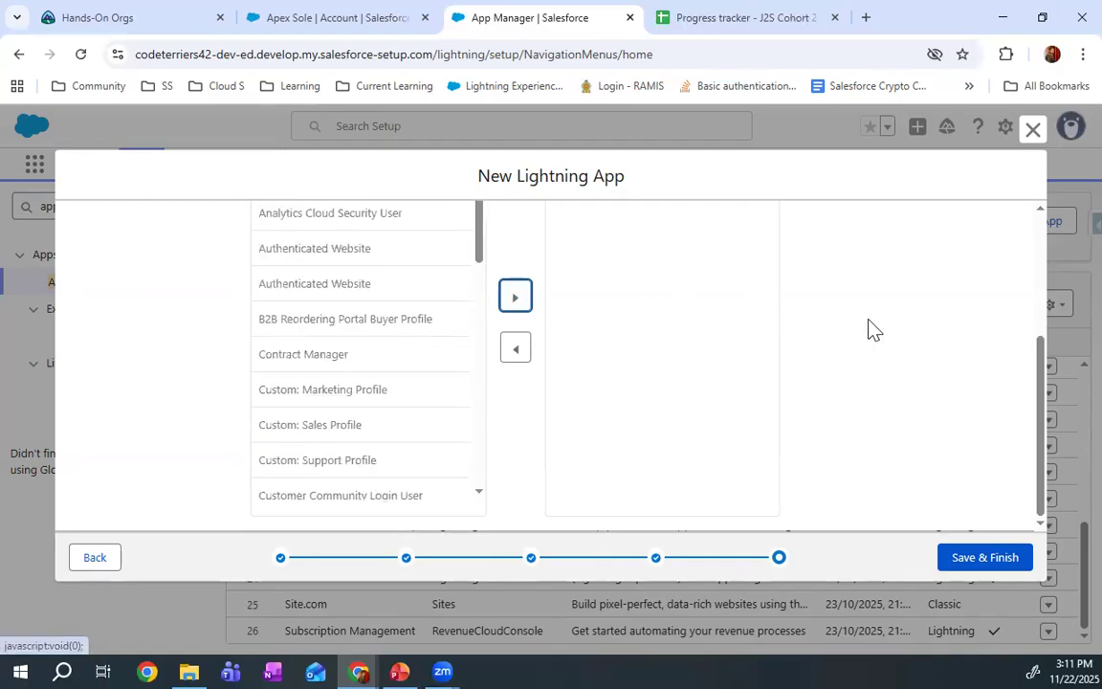
scroll(966, 356, "up", 4)
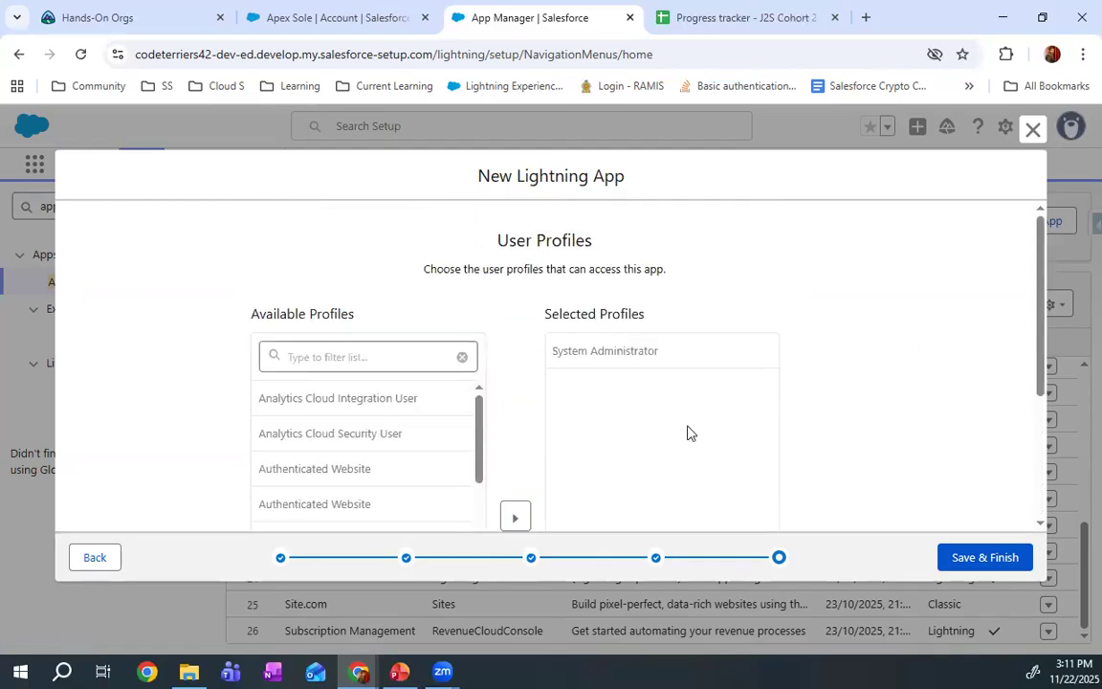
left_click(995, 561)
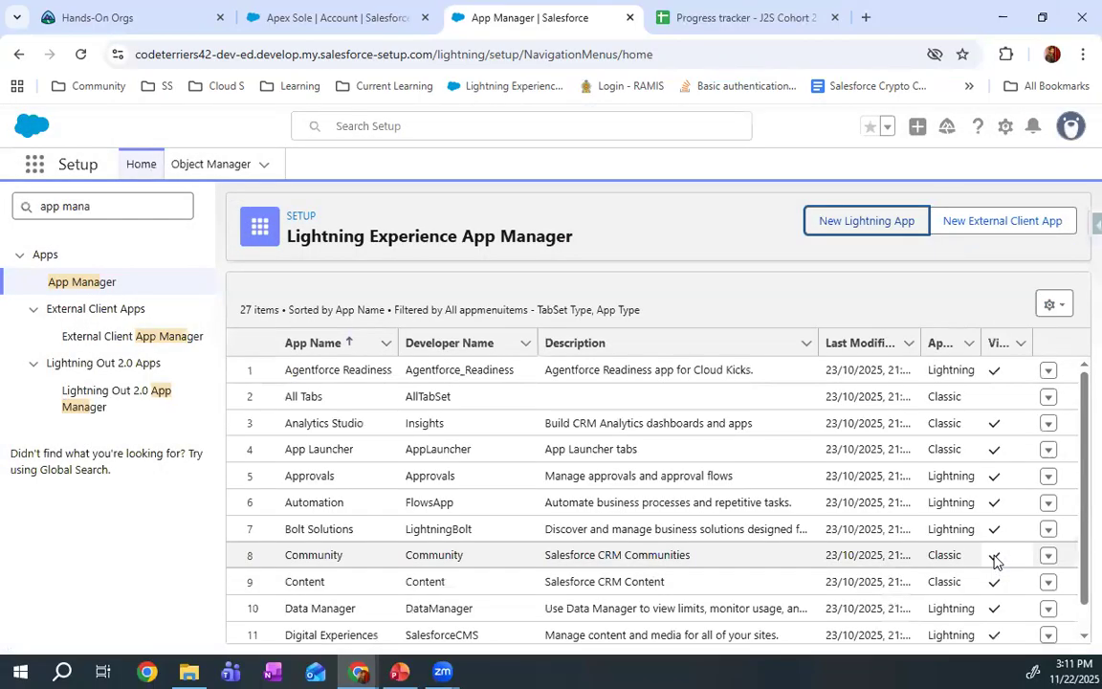
Reload the Account record page, find and open the YSFO app, and dismiss the Field Service Setup prompt
left_click(241, 23)
left_click(81, 55)
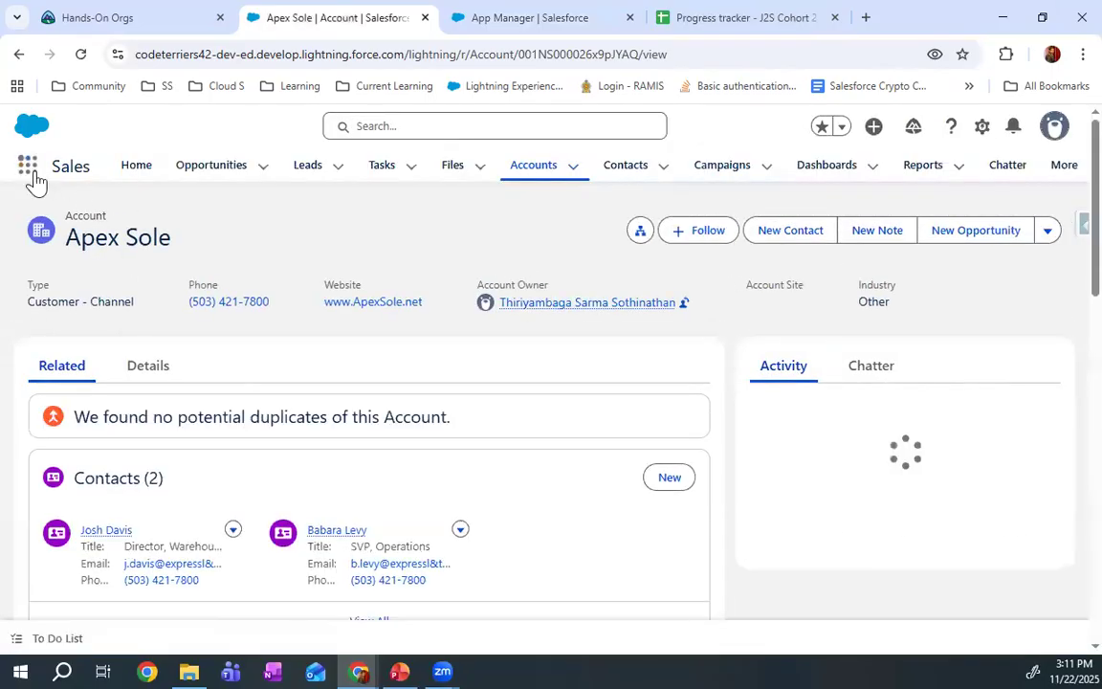
left_click(33, 171)
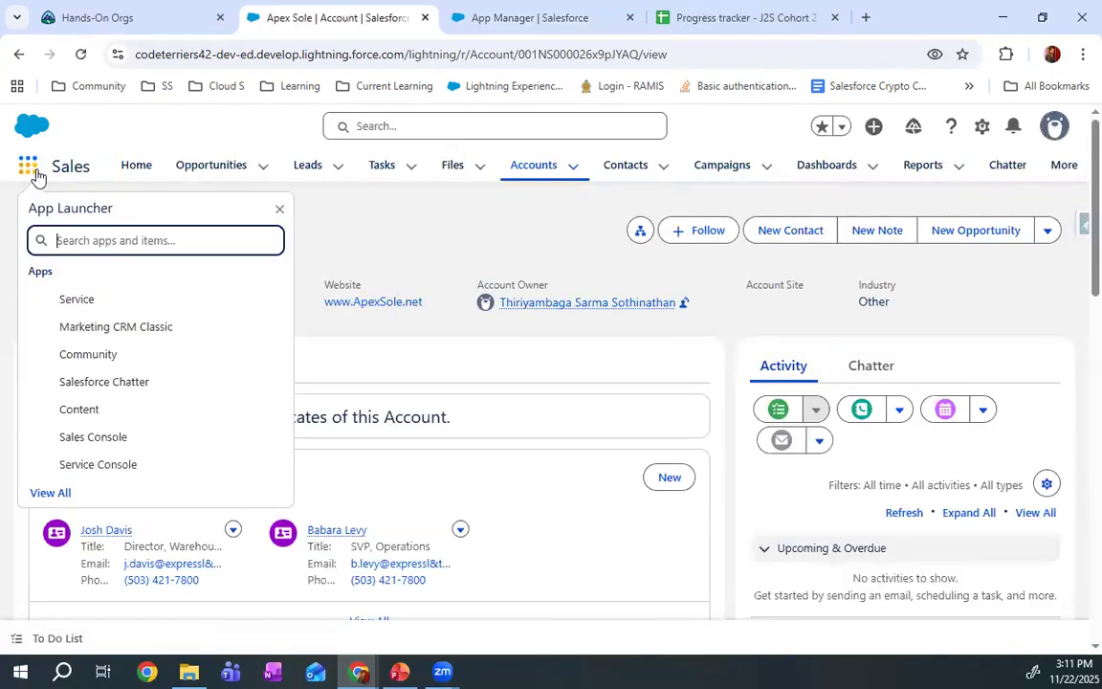
type("ysfo")
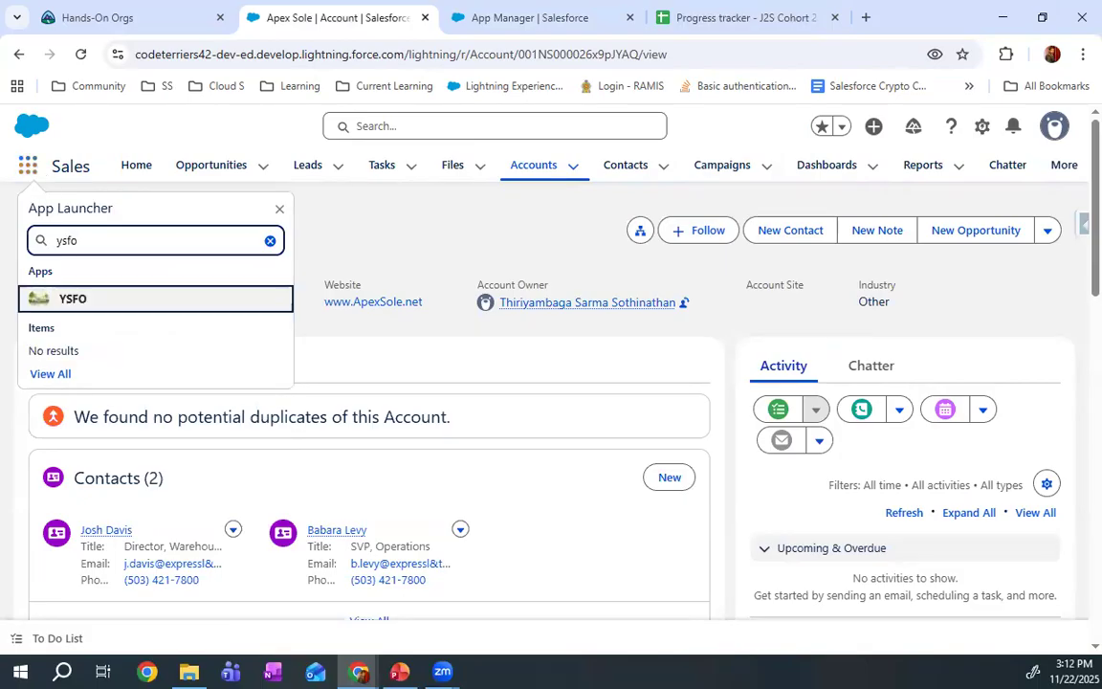
left_click(50, 304)
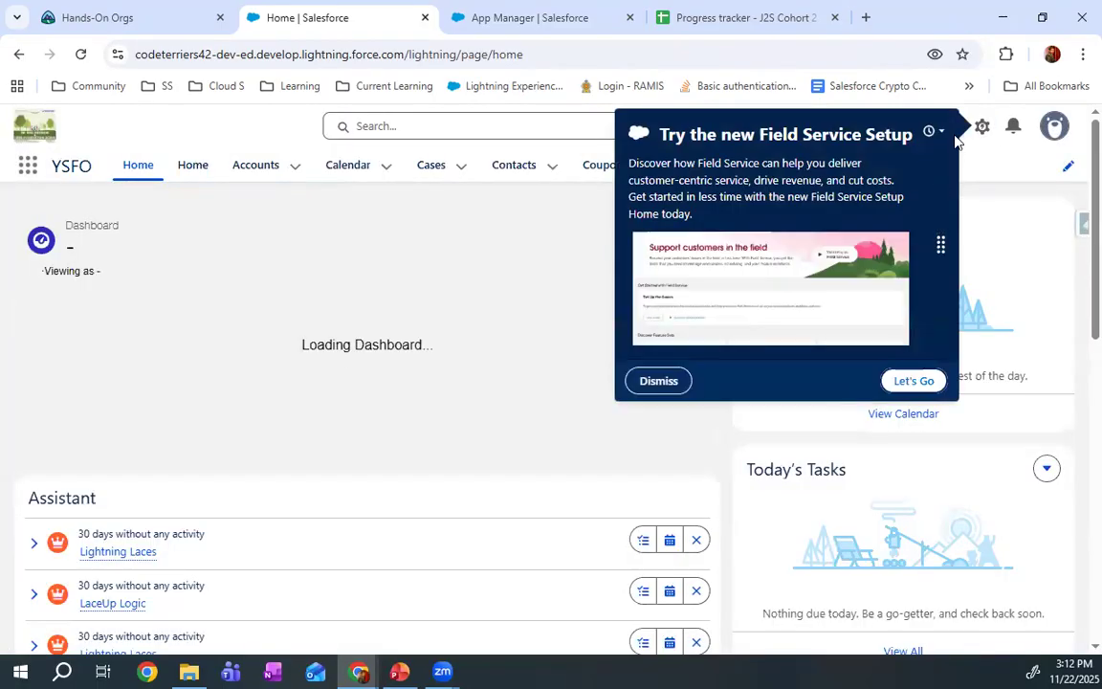
left_click(658, 381)
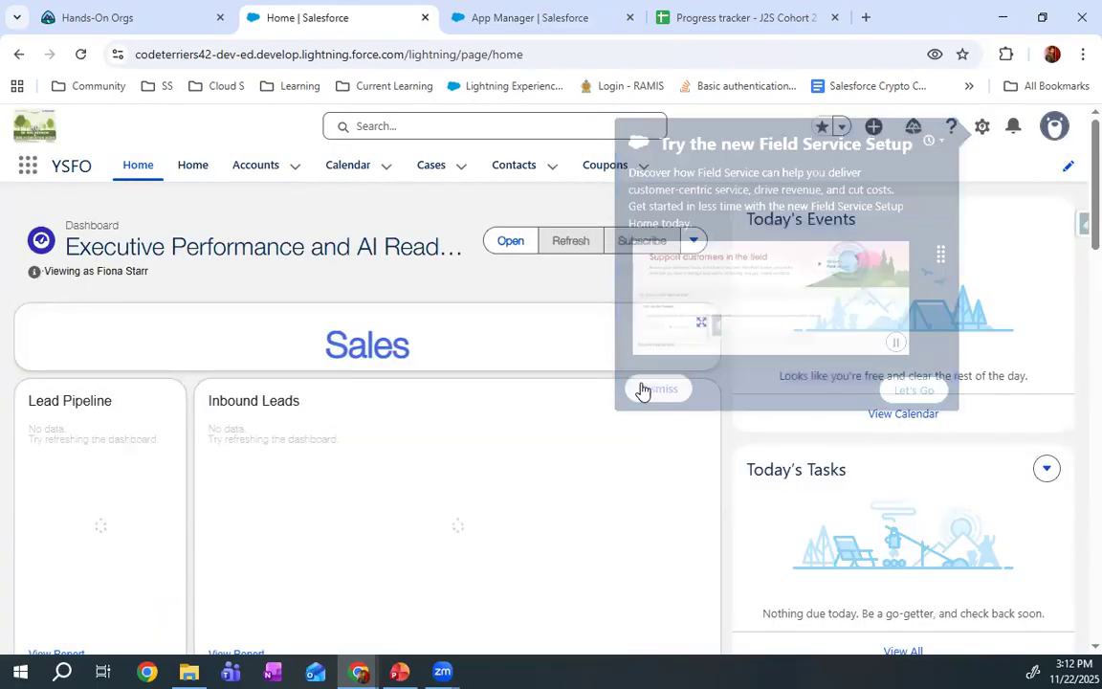
Check the YSFO app's navigation by viewing both Home pages and the Cases list, ending on the standard Home page
left_click(196, 170)
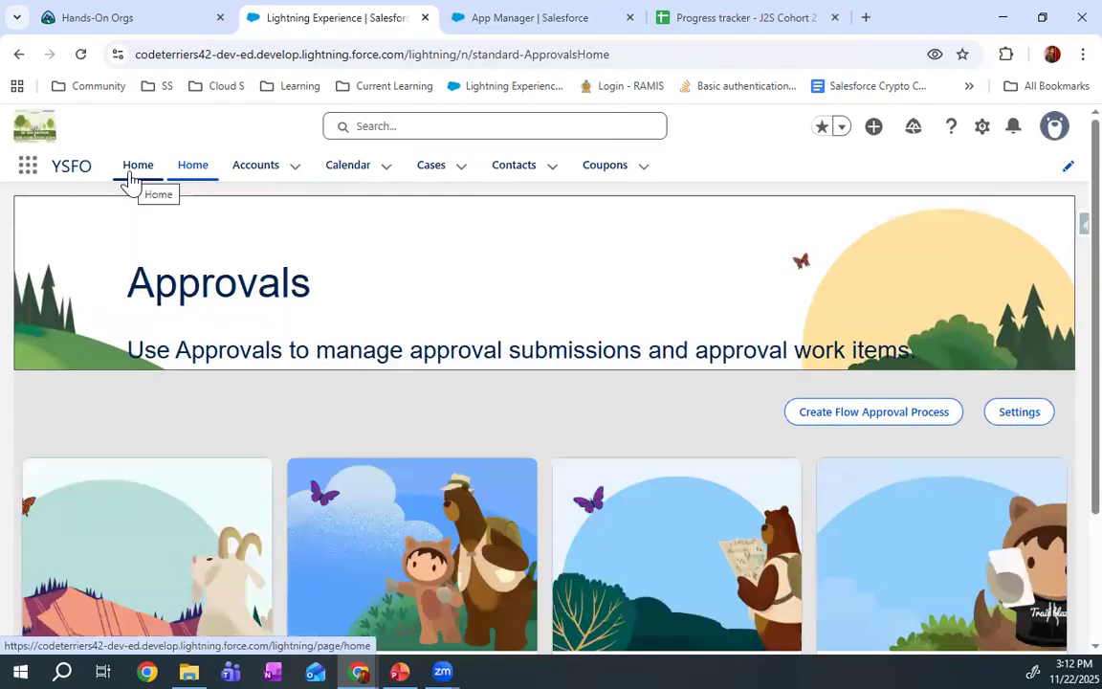
left_click(131, 181)
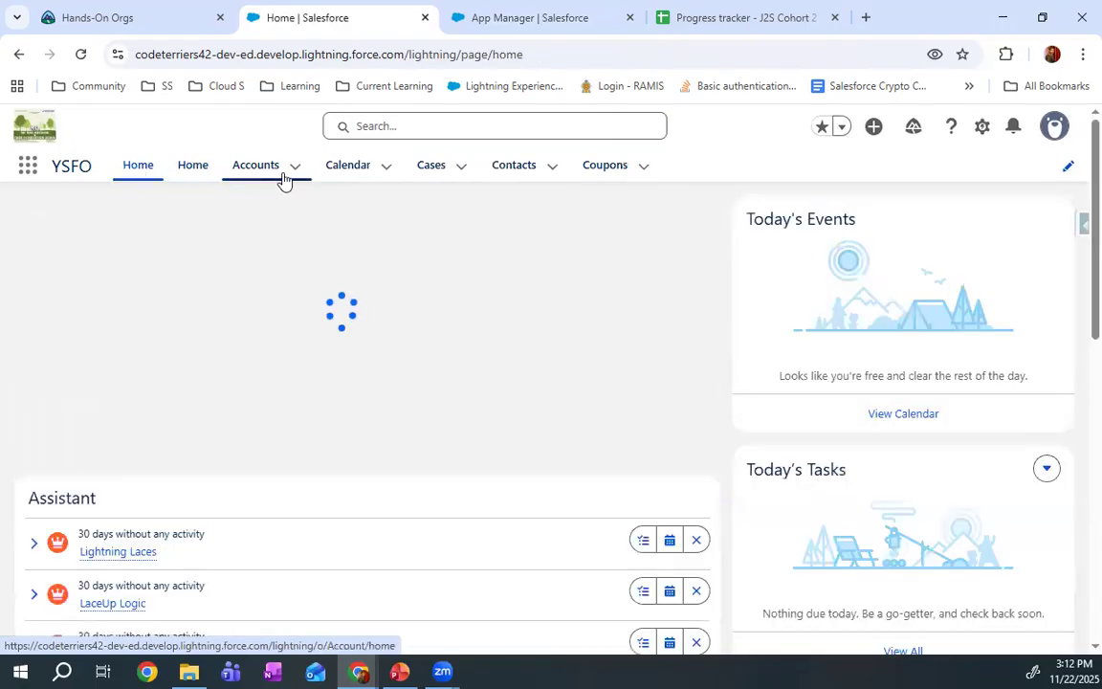
left_click(436, 171)
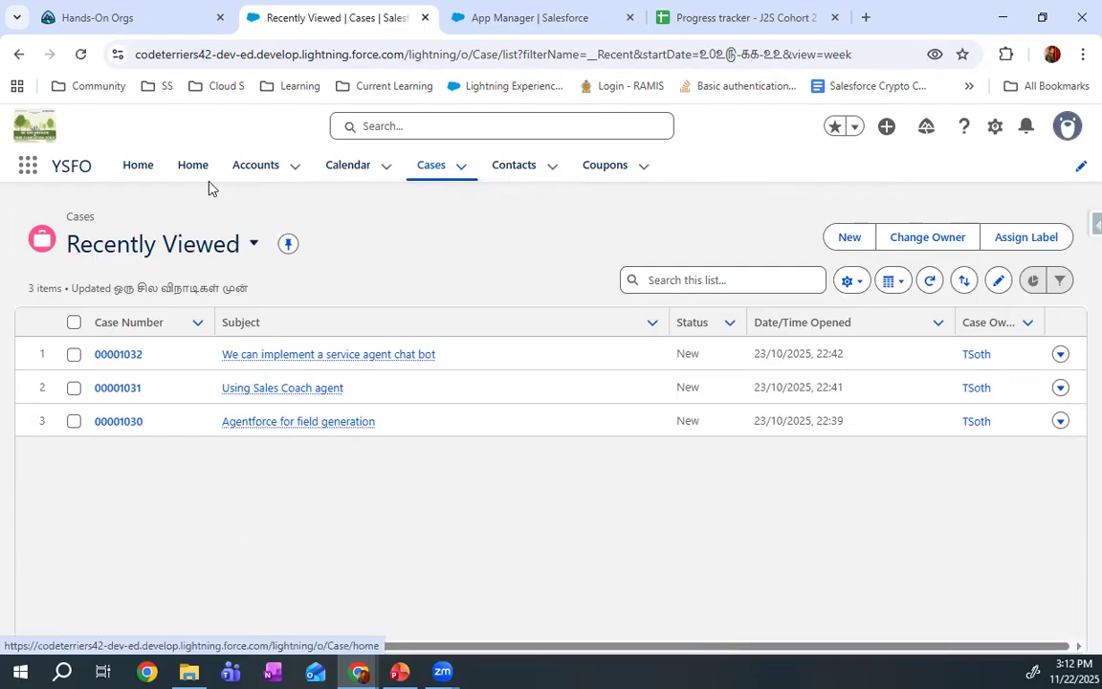
left_click(139, 169)
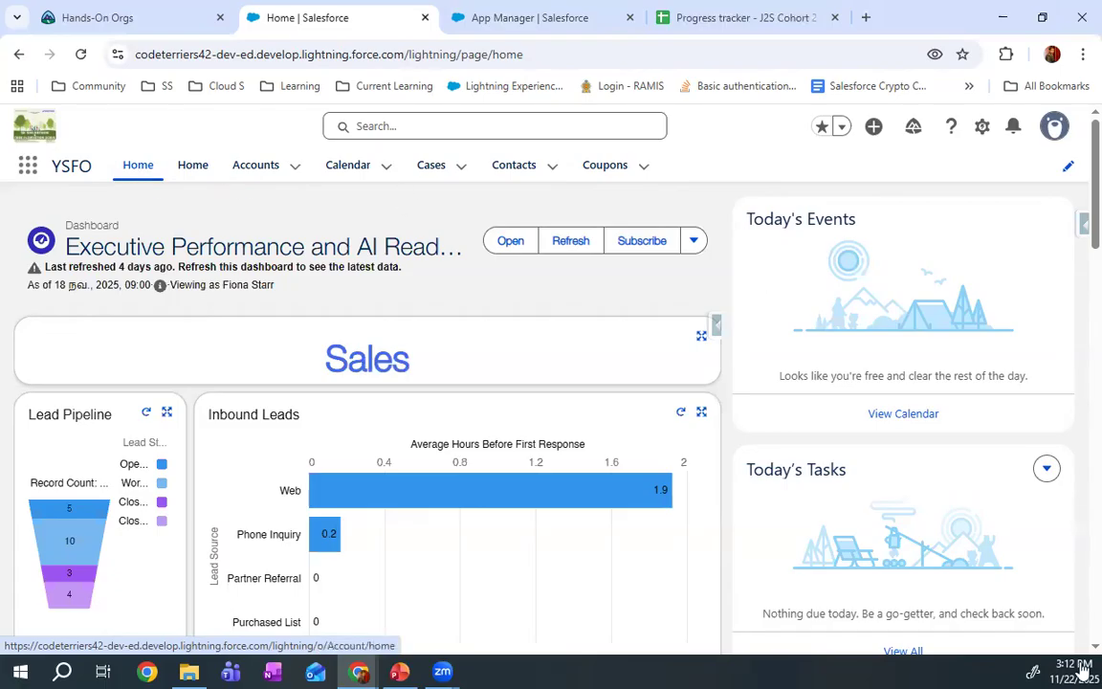
Switch to the PowerPoint presentation, start the slide show and advance to the Lightning App Builder overview slide
key("alt+Tab")
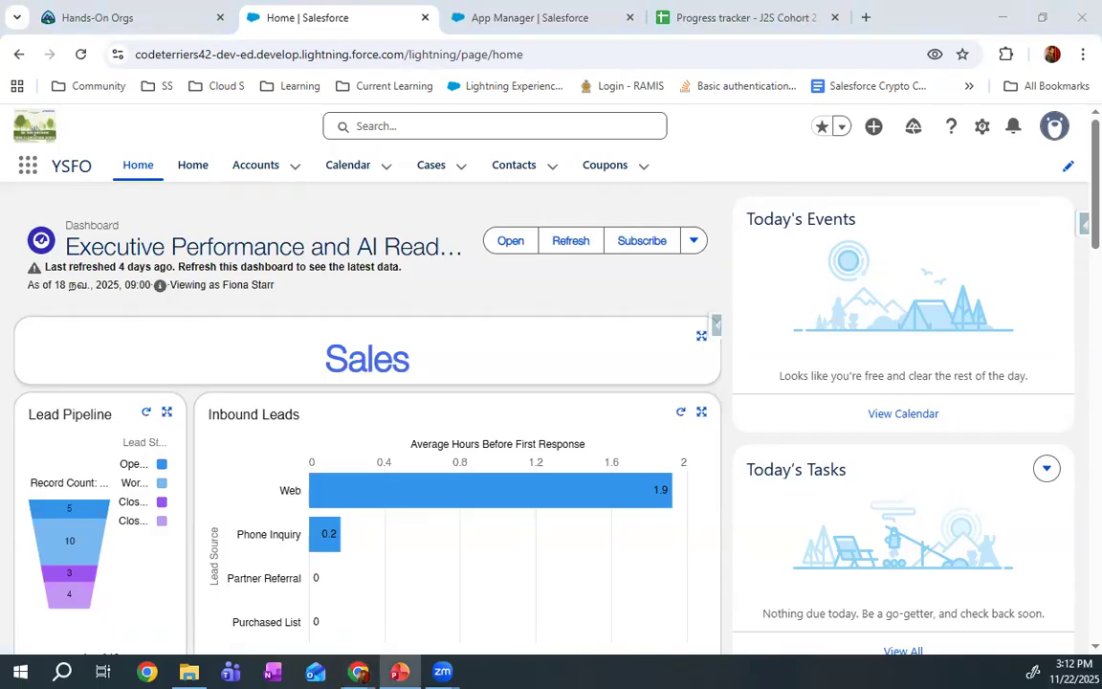
key("F5")
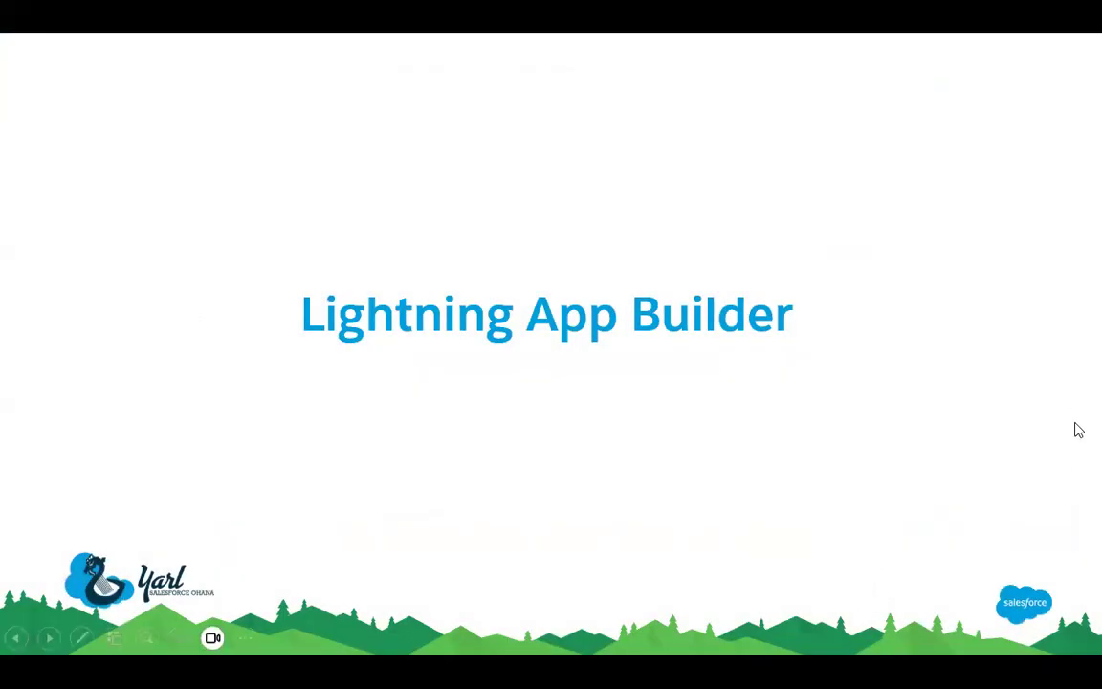
left_click(604, 311)
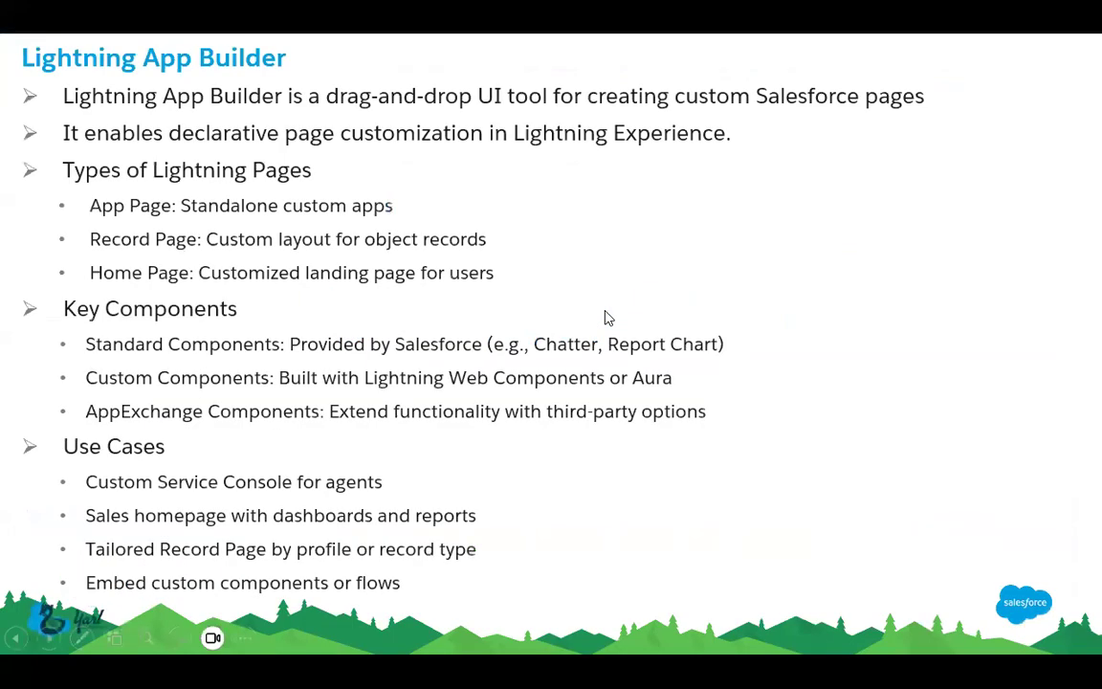
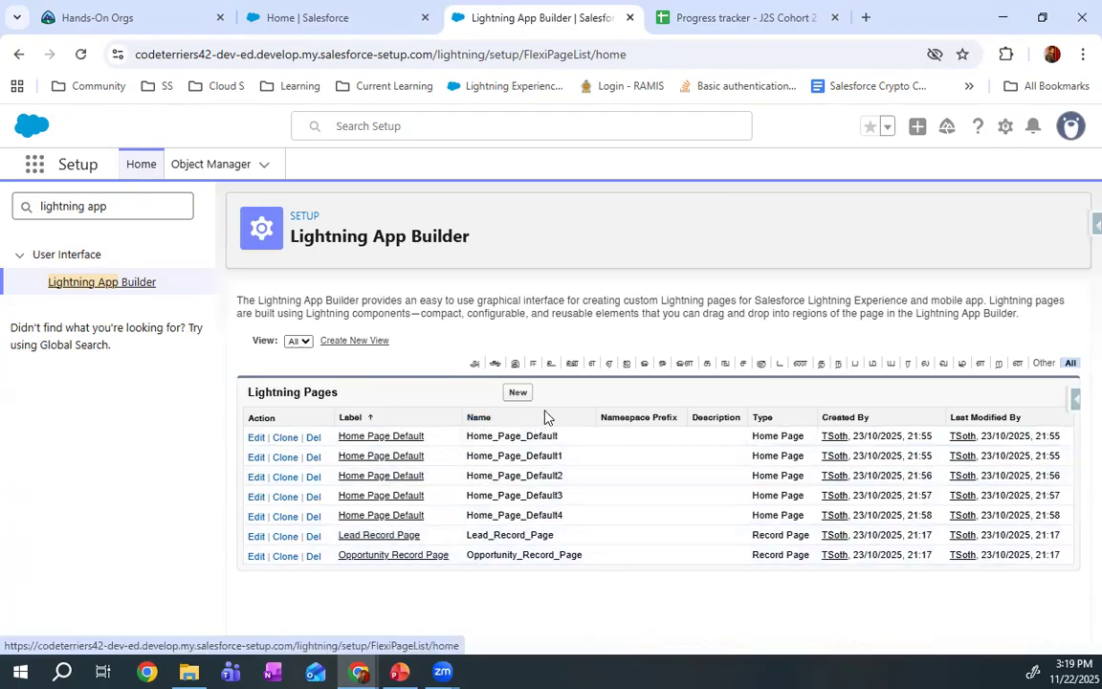
Start creating a new Lightning page and preview the Home Page and Record Page types
left_click(518, 392)
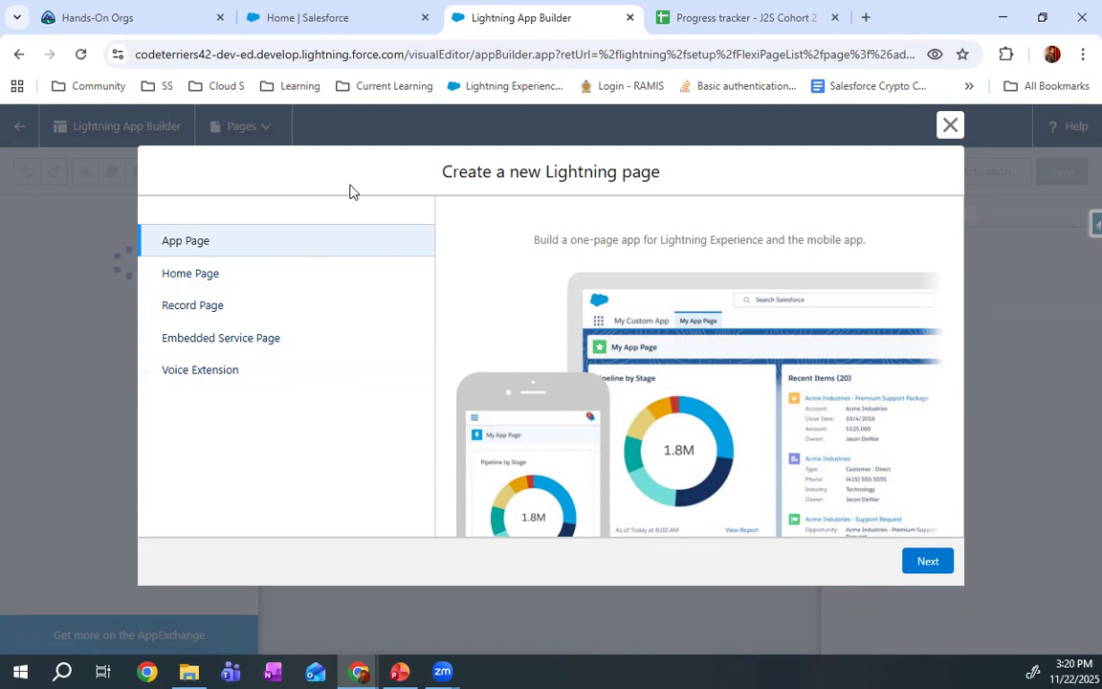
left_click(268, 284)
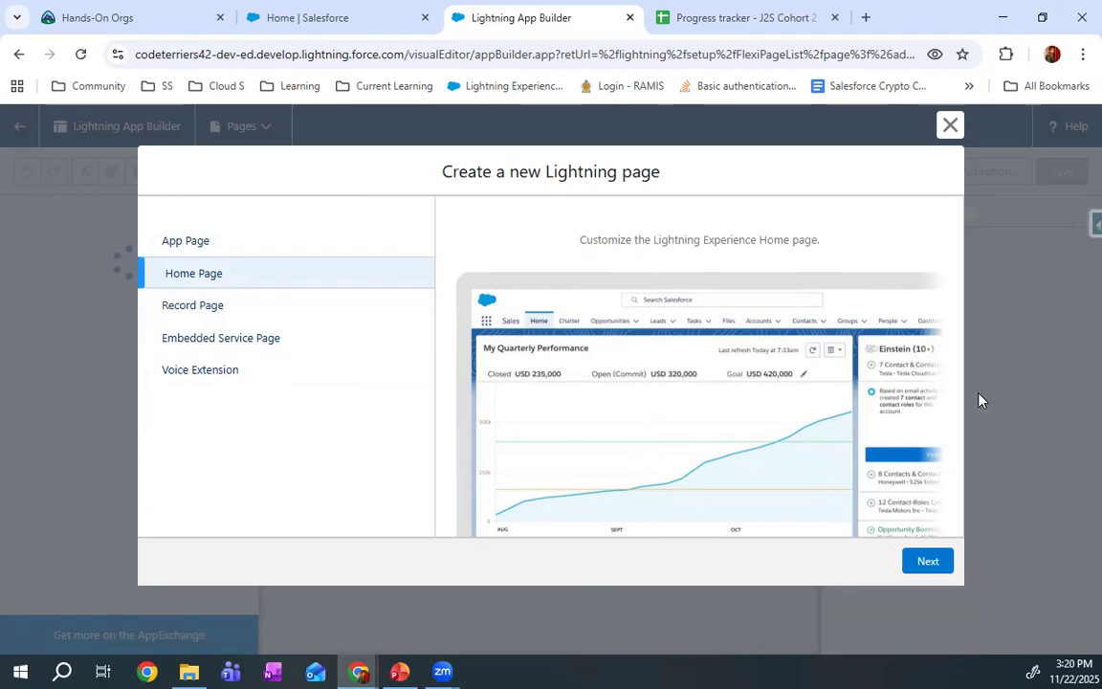
left_click(221, 308)
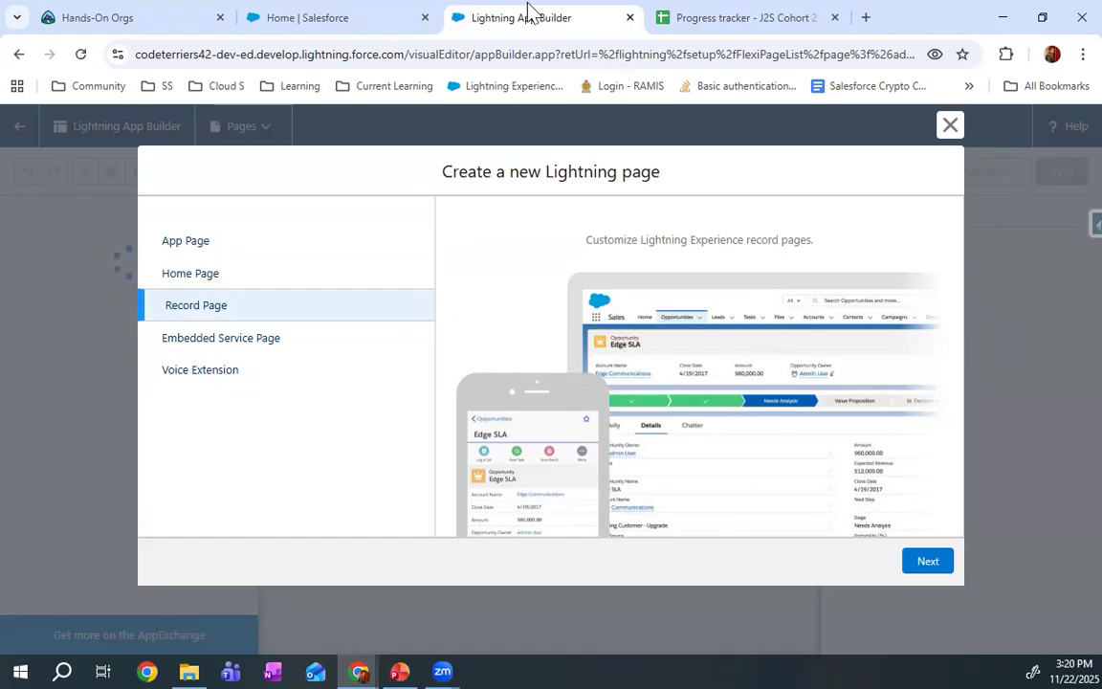
Open the Apex Sole account in the YSFO app to examine an example of a record page
left_click(341, 16)
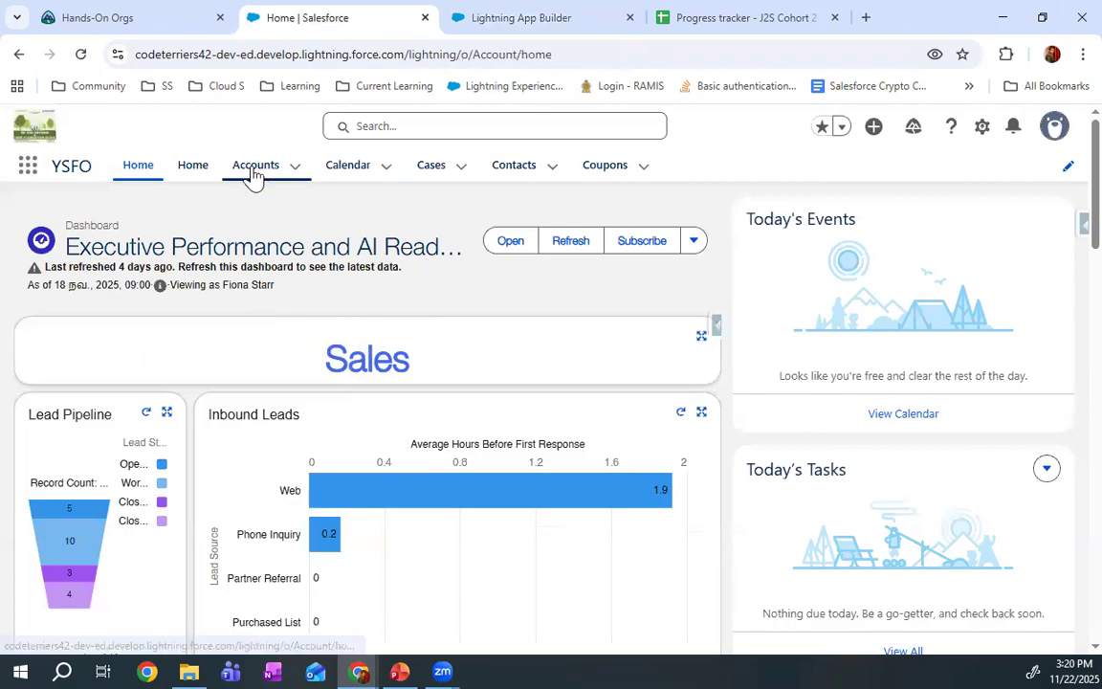
left_click(255, 165)
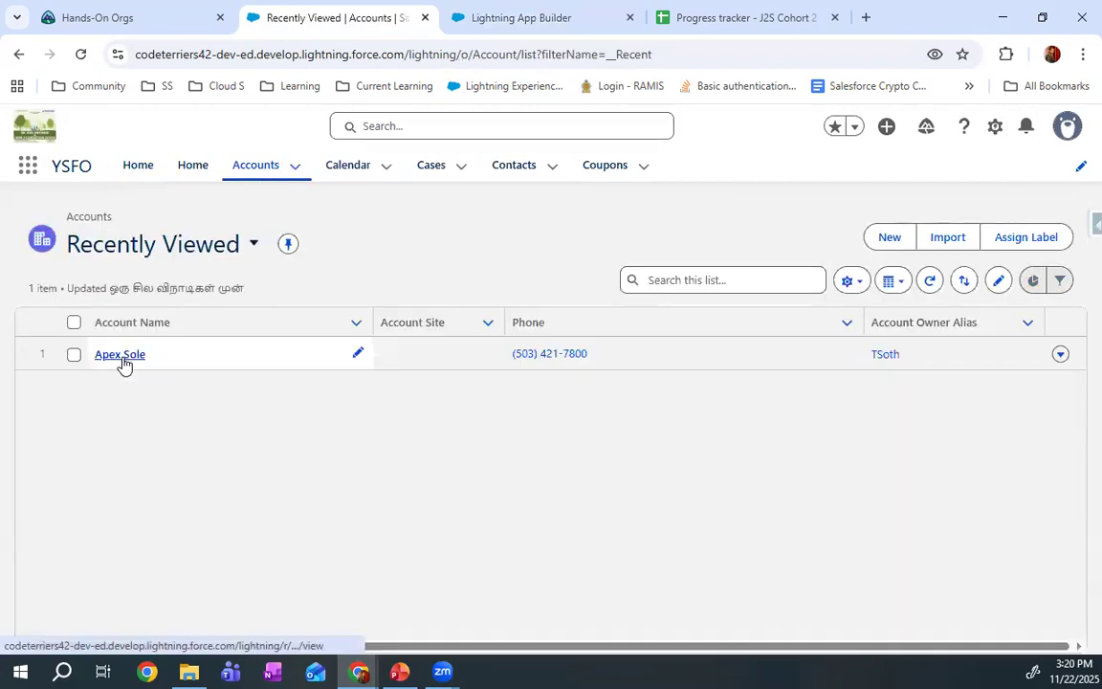
left_click(120, 356)
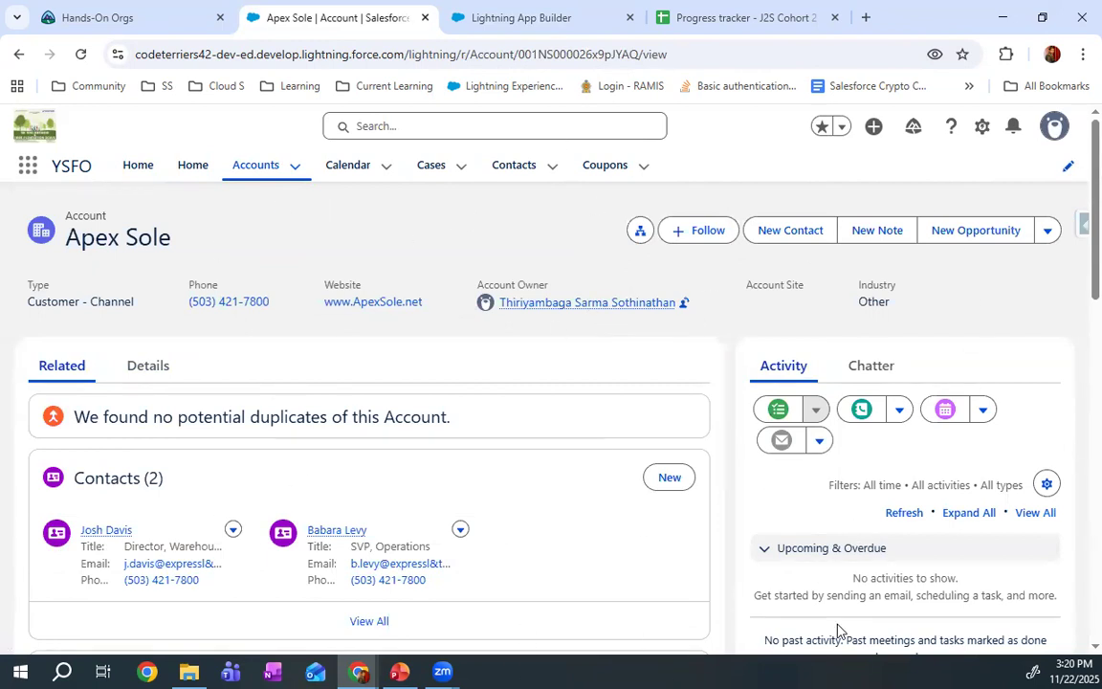
Return to the new Lightning page setup, choose the App Page type and label it "My App page"
left_click(511, 7)
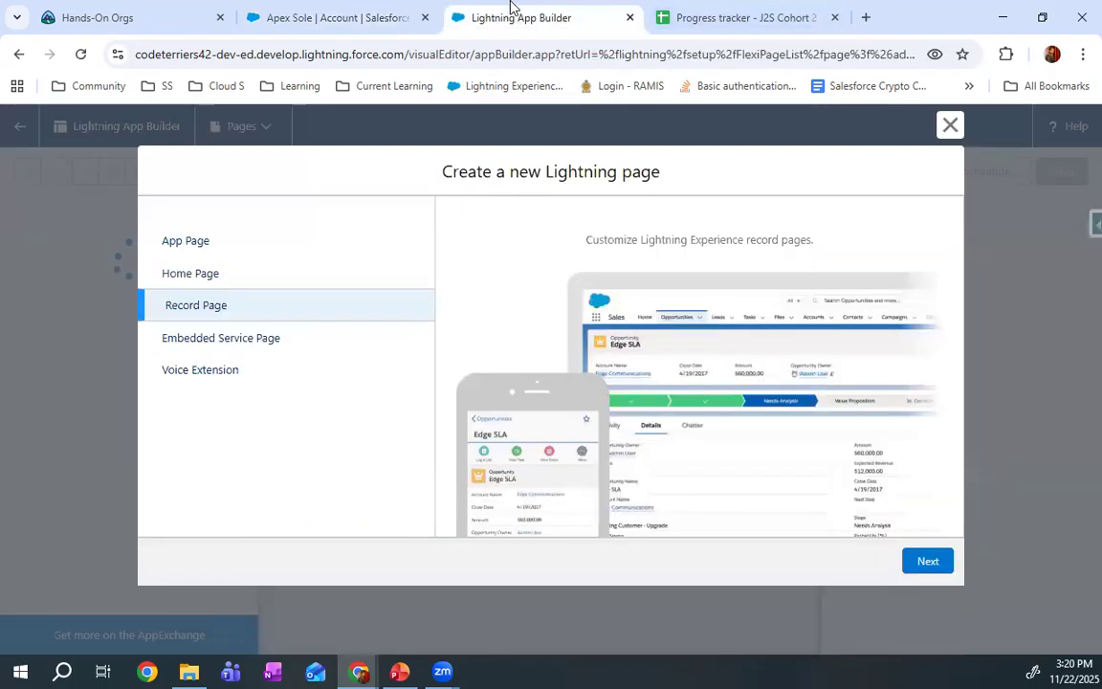
left_click(260, 239)
left_click(928, 562)
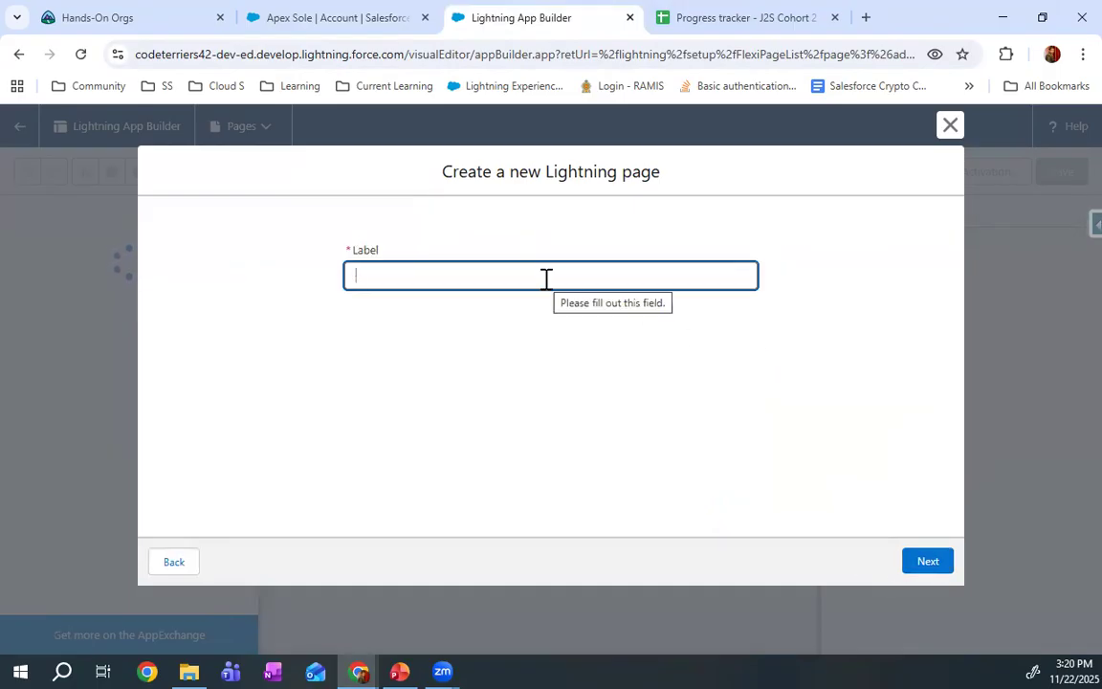
type("My App page")
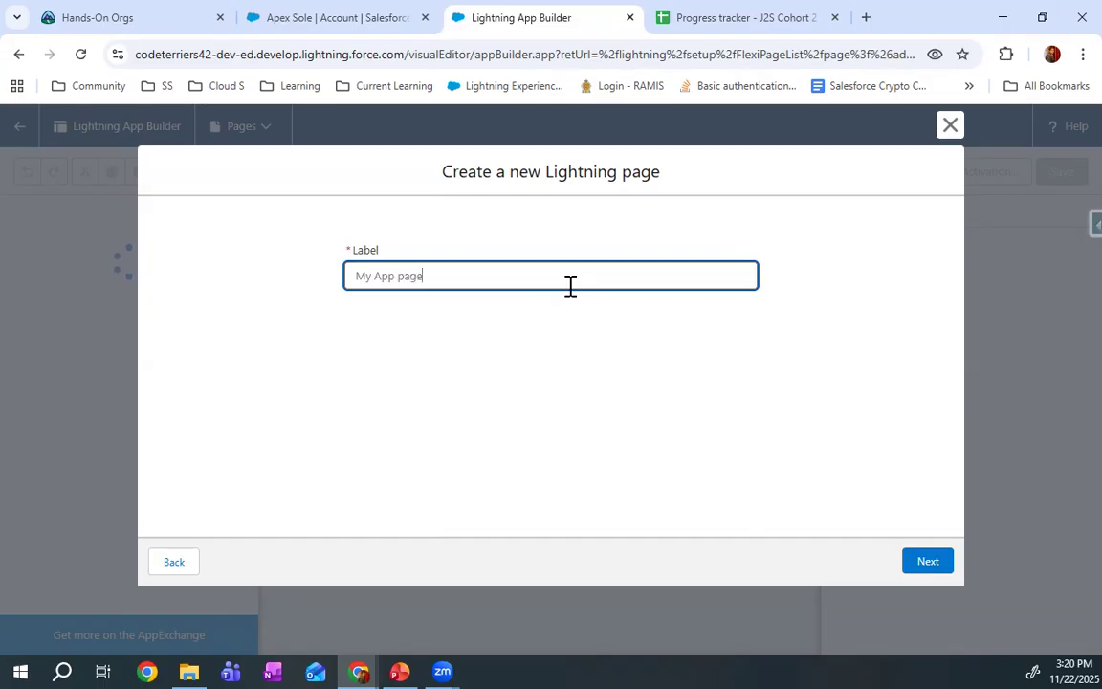
left_click(932, 568)
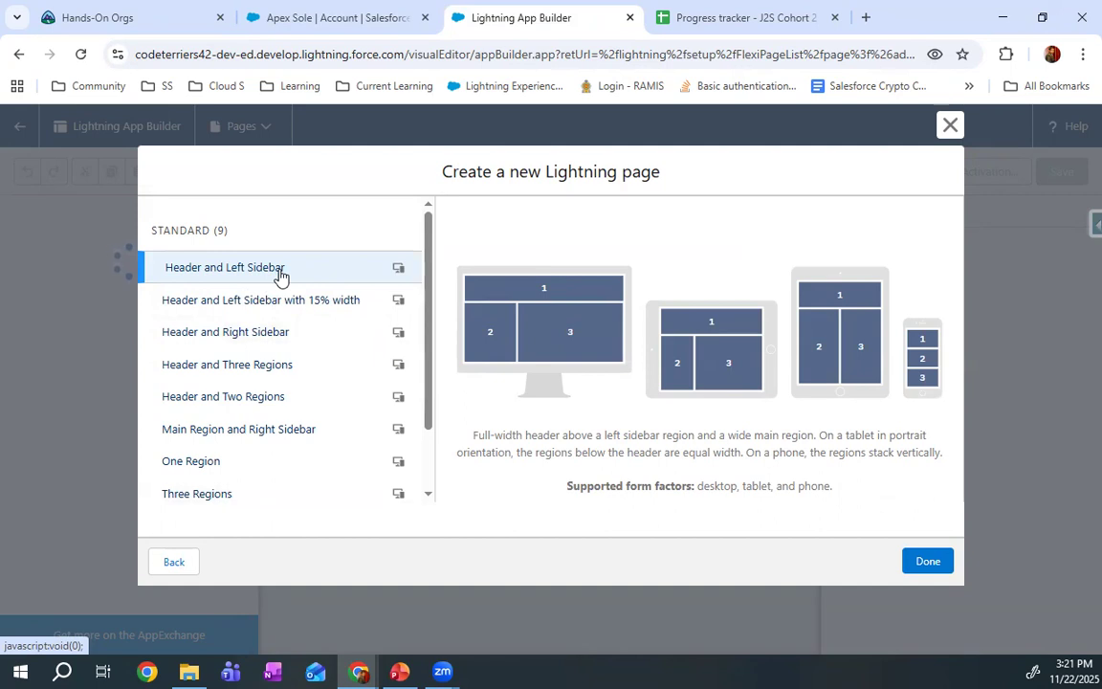
Preview the standard page templates, from Header and Left Sidebar with 15% width through Three Regions, to compare their layouts
left_click(275, 312)
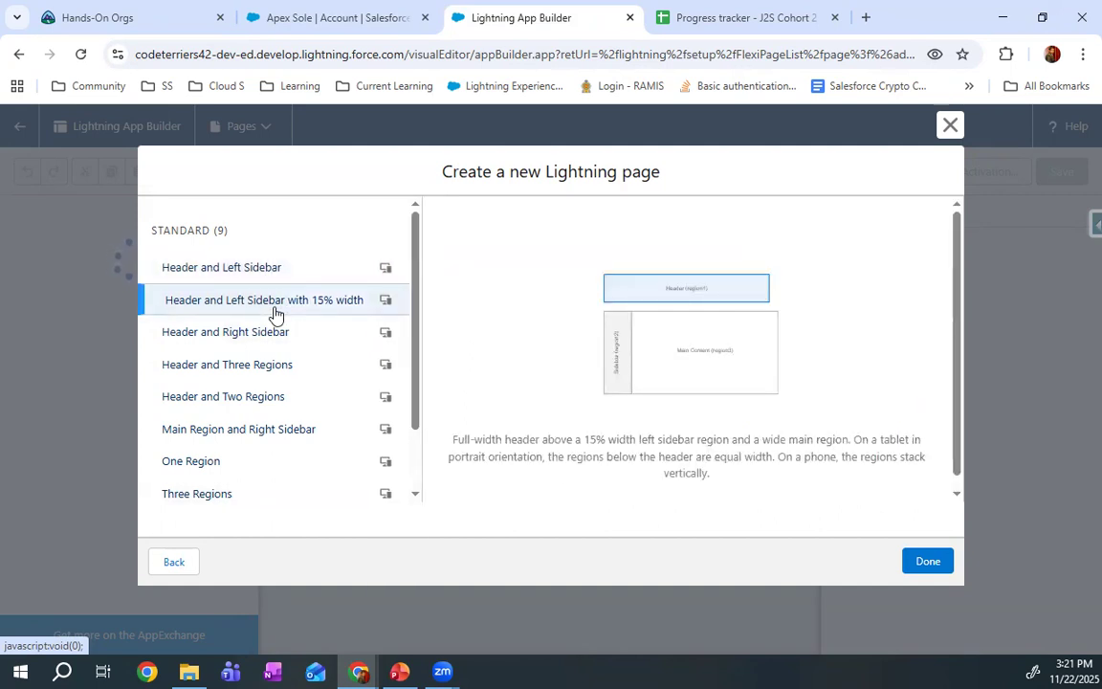
left_click(272, 335)
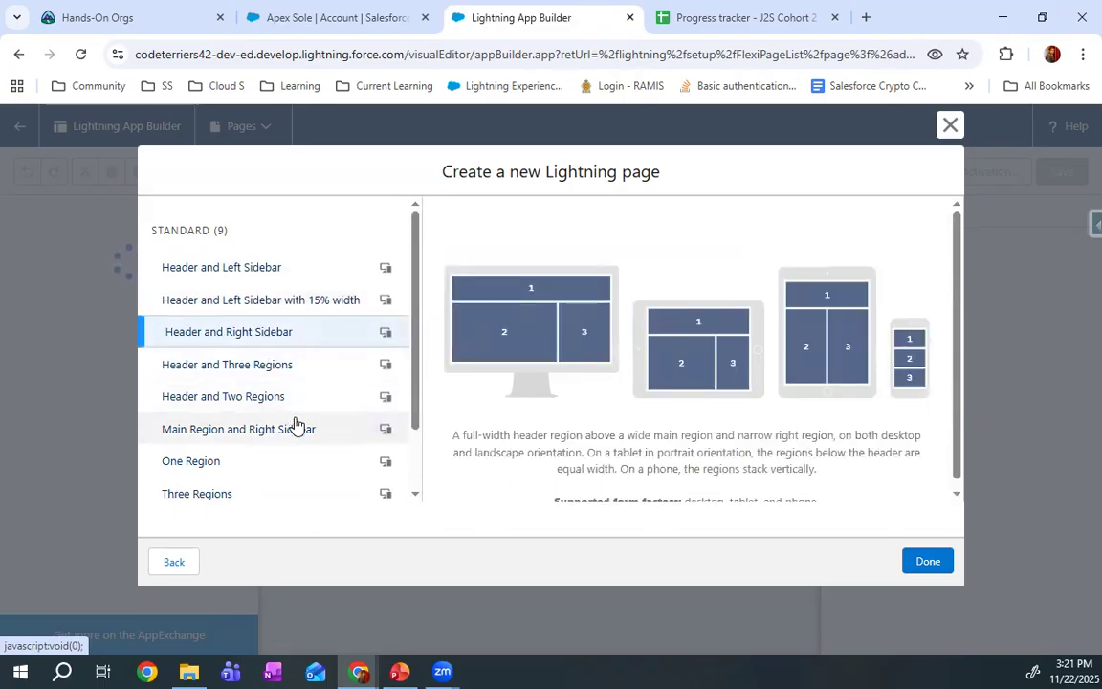
left_click(302, 371)
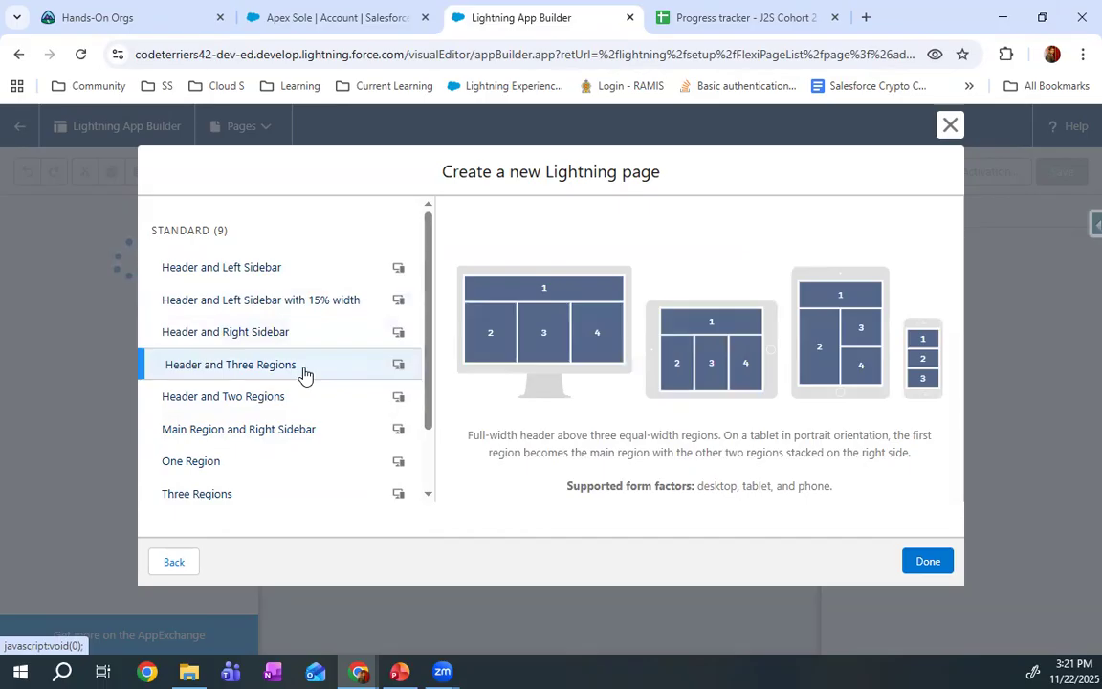
left_click(309, 400)
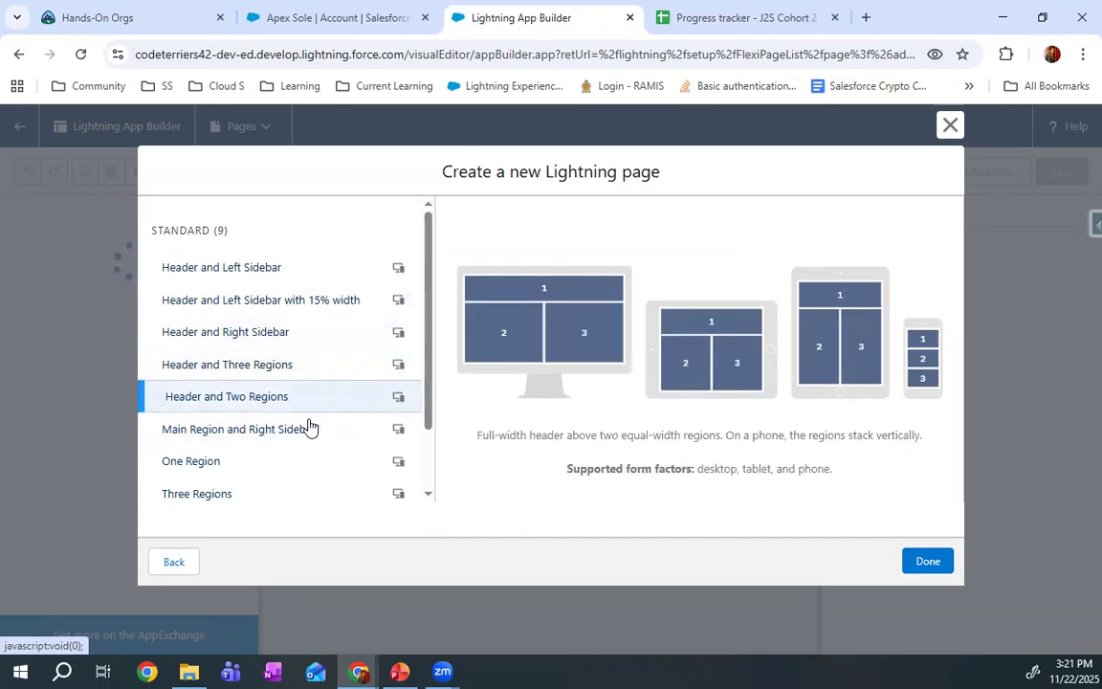
left_click(315, 435)
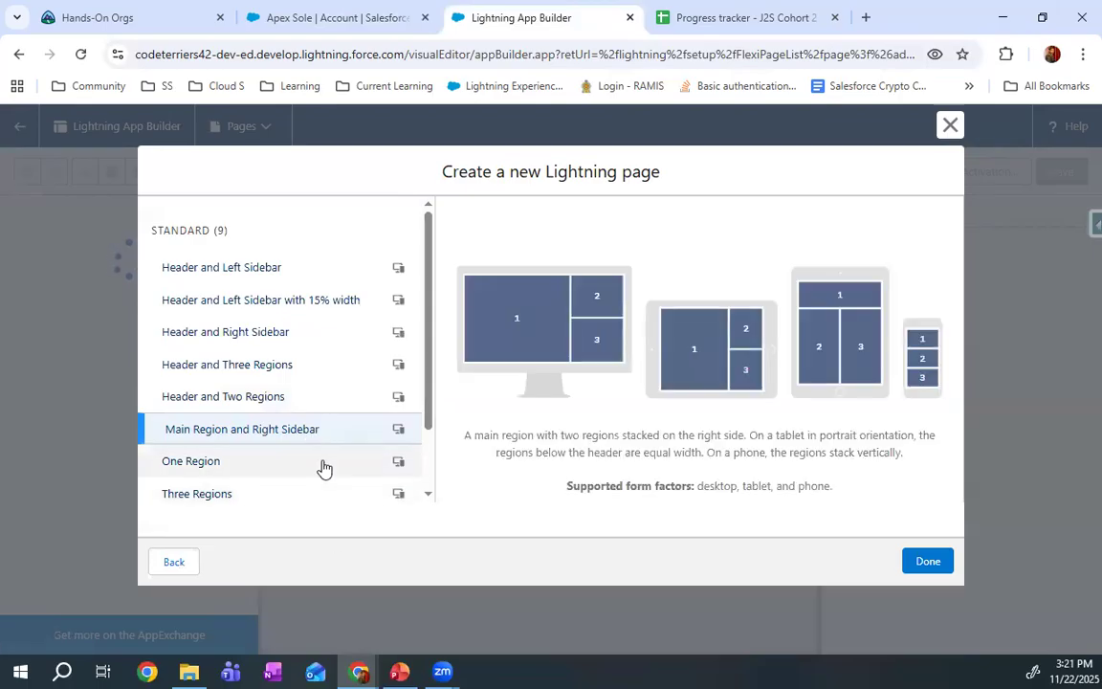
left_click(324, 464)
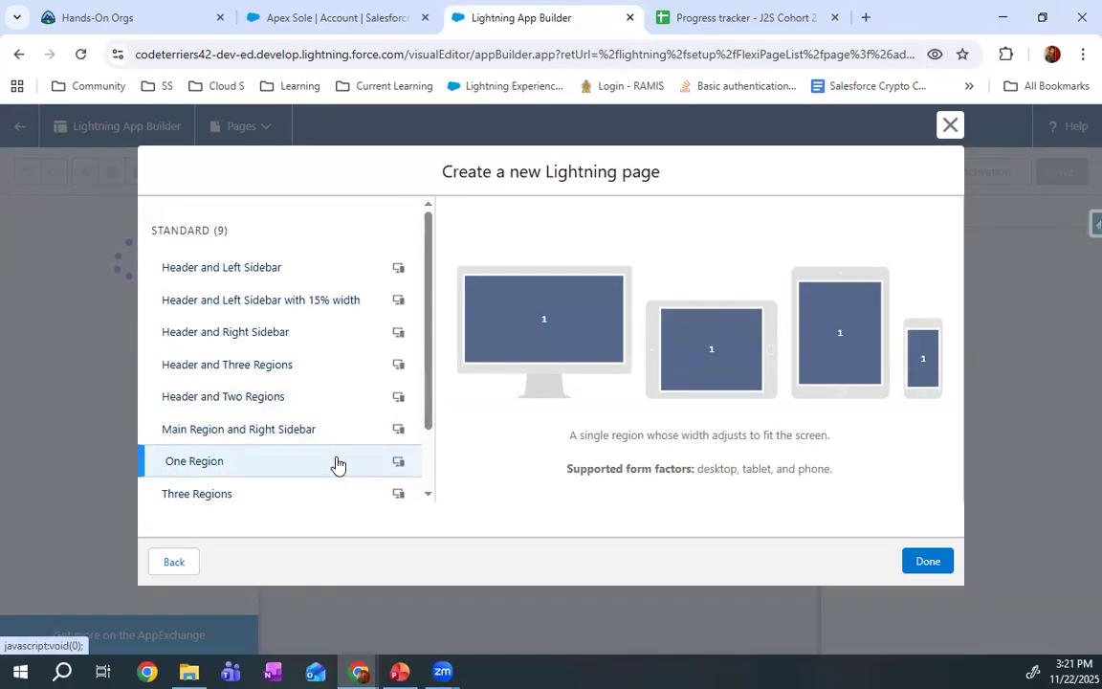
left_click(314, 496)
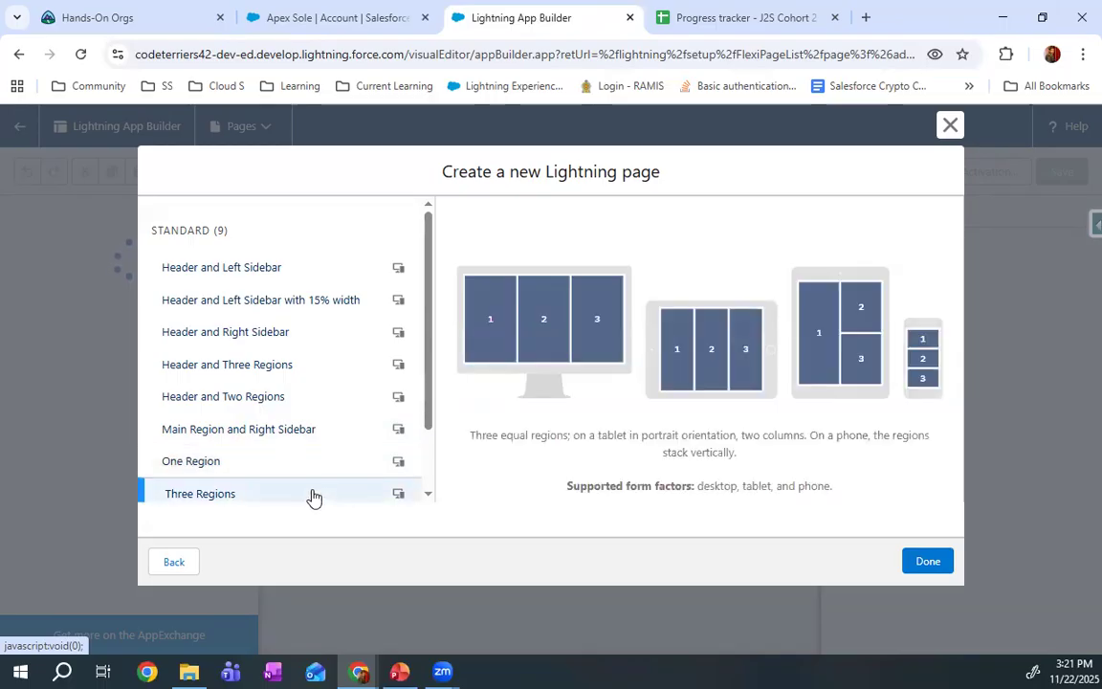
scroll(342, 406, "down", 2)
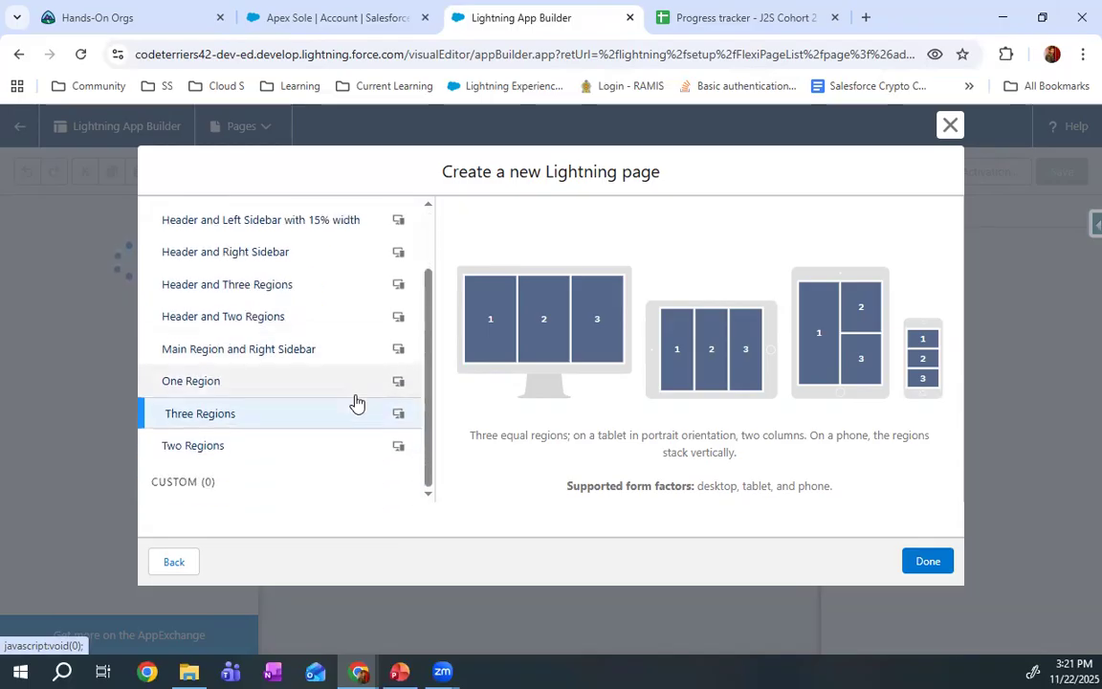
scroll(338, 402, "up", 2)
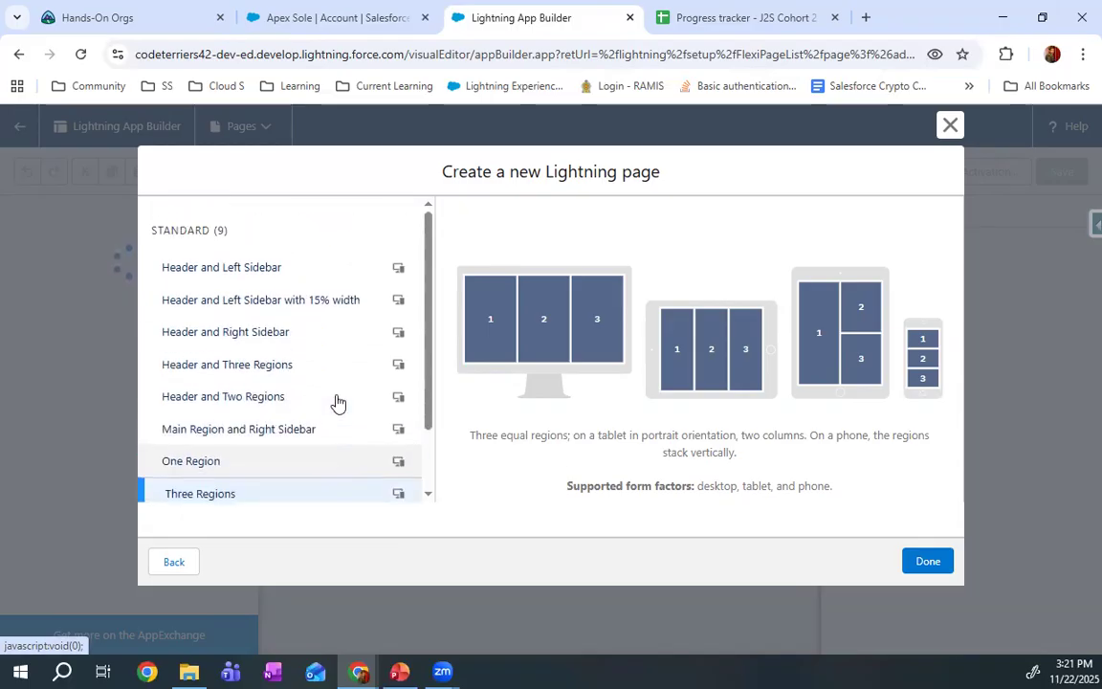
scroll(337, 402, "down", 2)
scroll(336, 404, "up", 2)
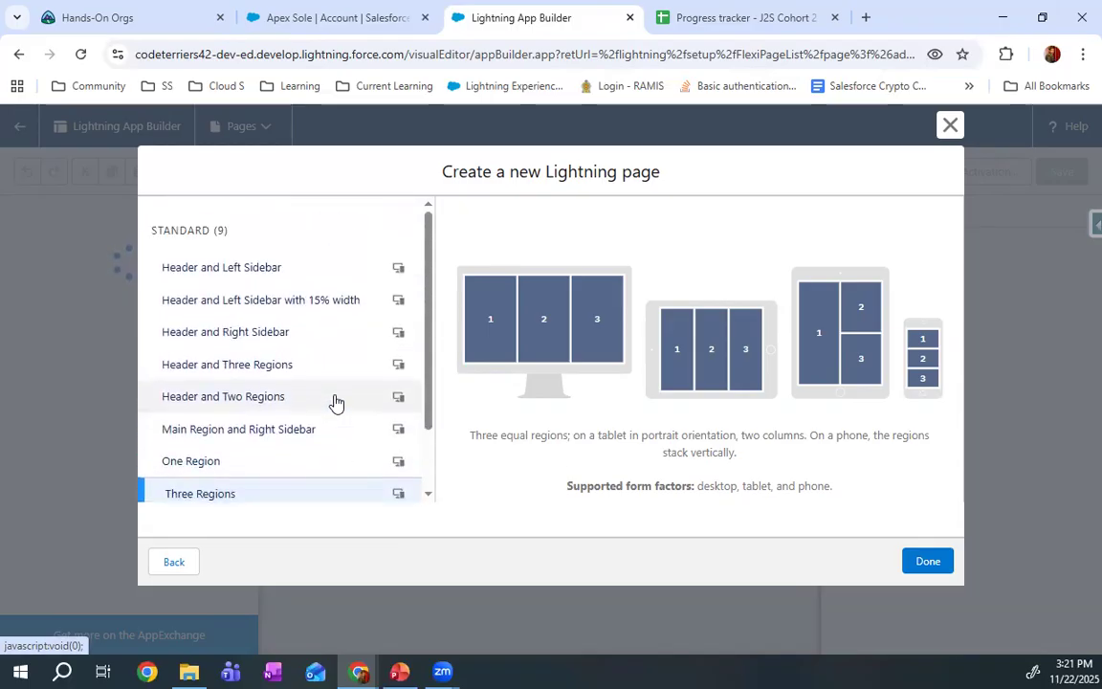
Create the page with the One Region template and place a standard List View component in its empty region
left_click(214, 462)
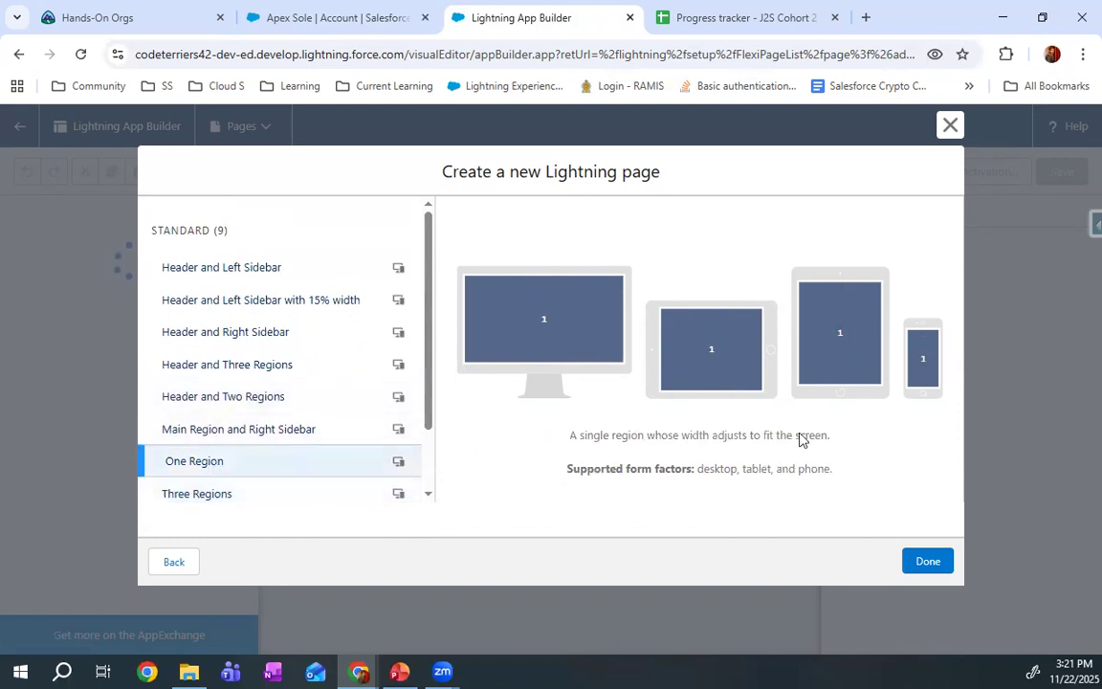
left_click(909, 563)
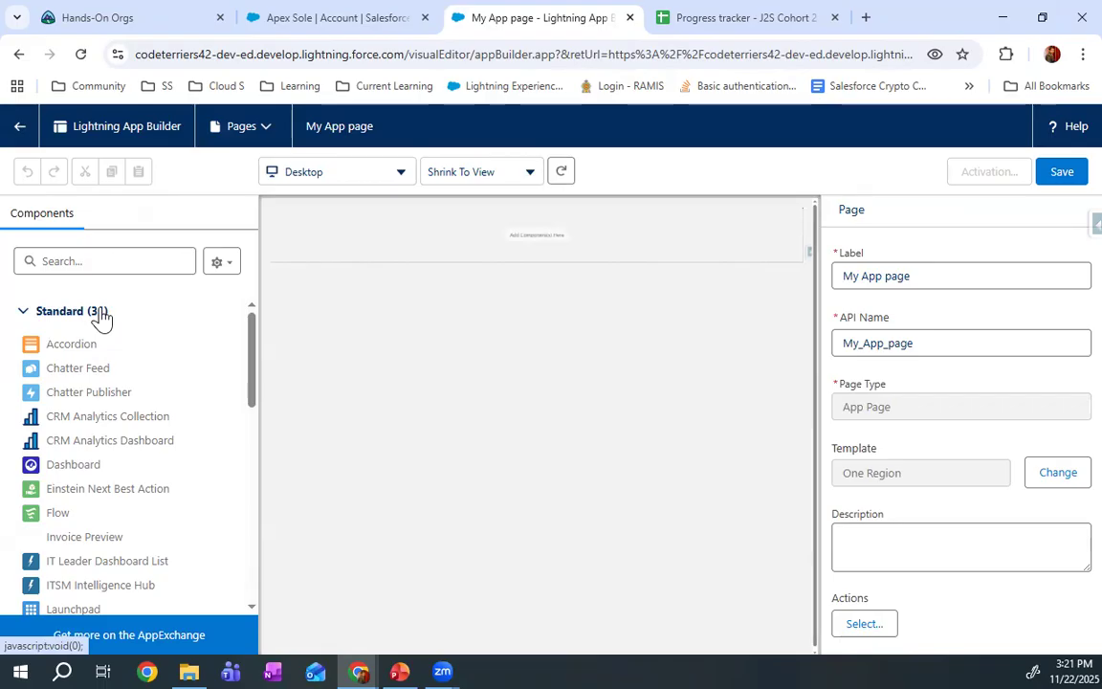
left_click(25, 314)
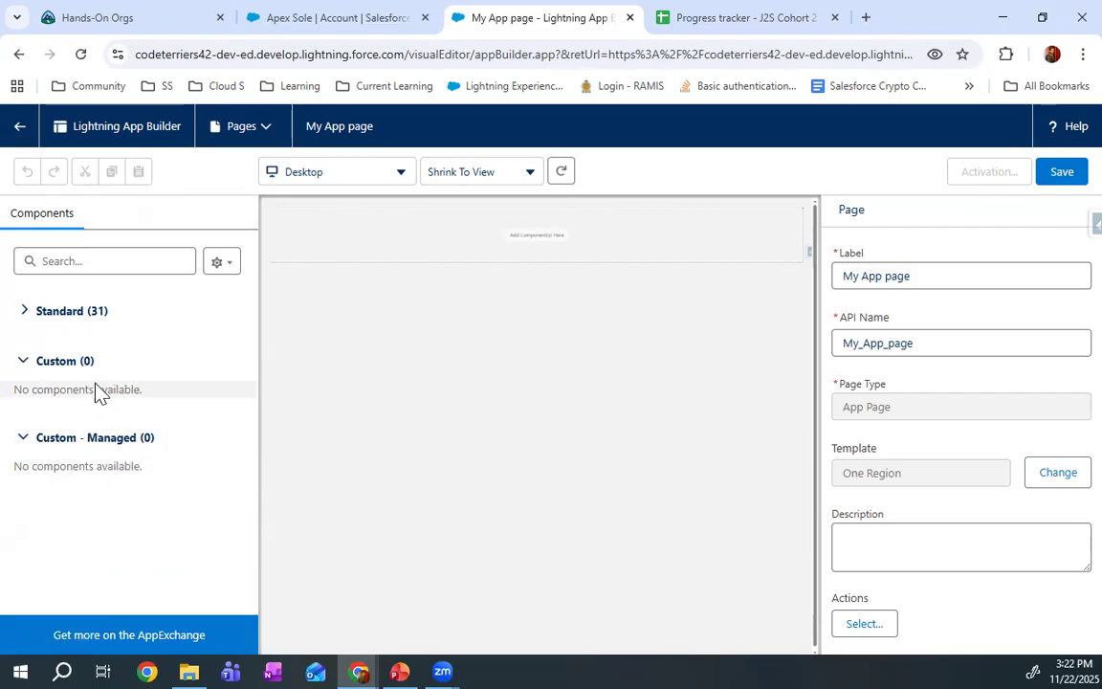
left_click(26, 312)
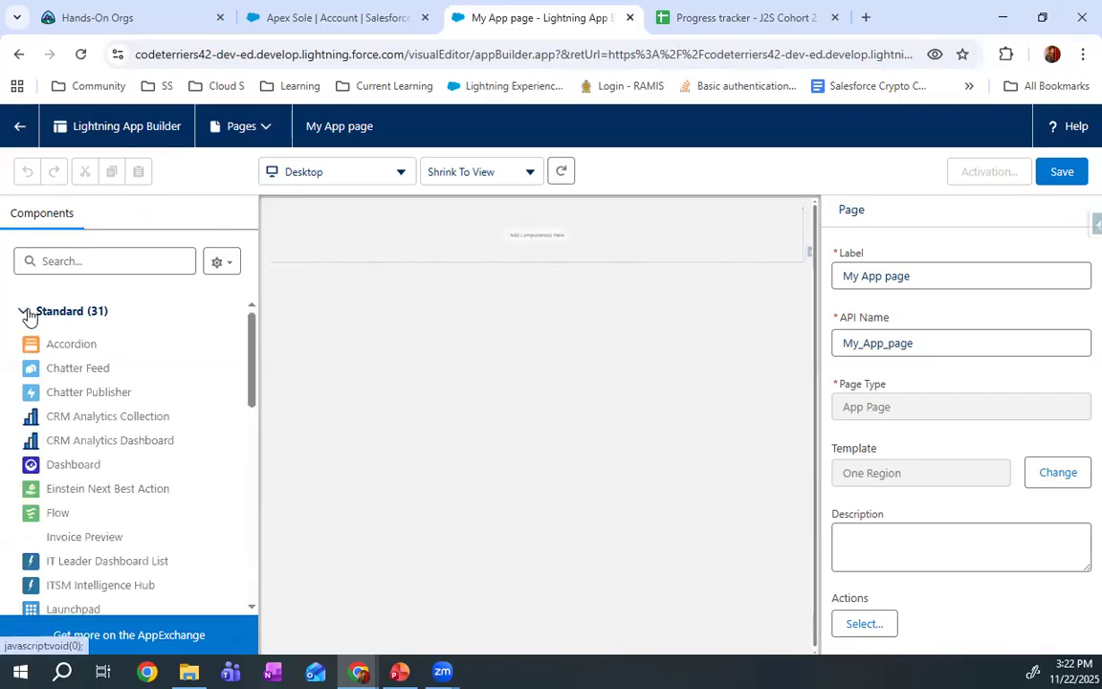
scroll(82, 354, "down", 1)
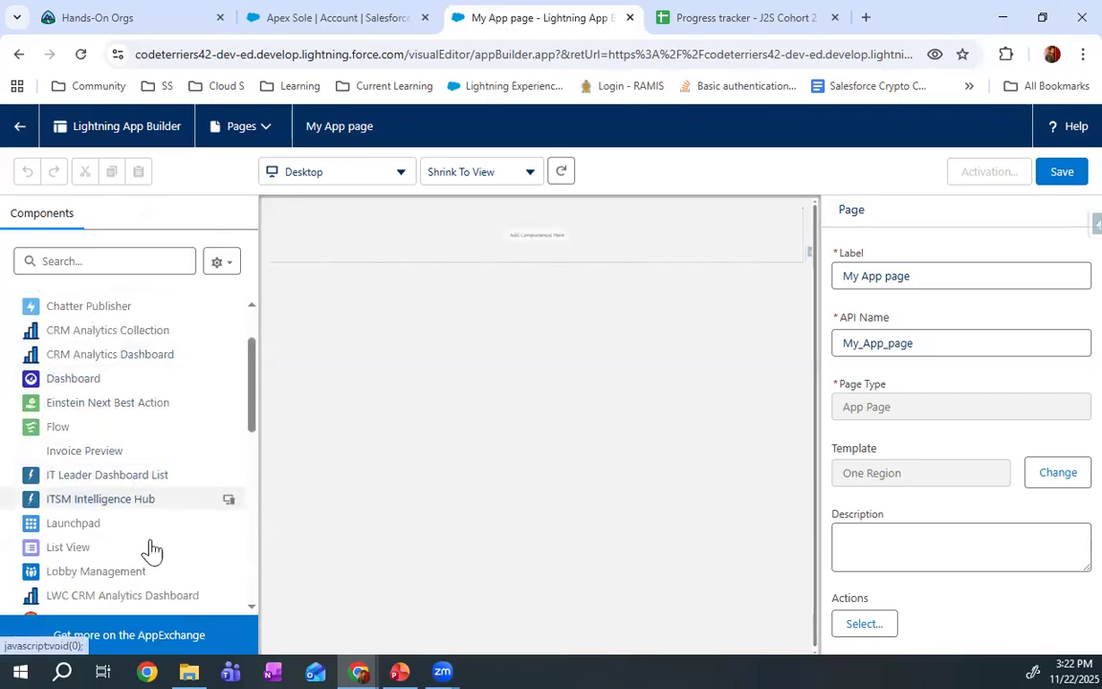
left_click_drag(79, 551, 542, 222)
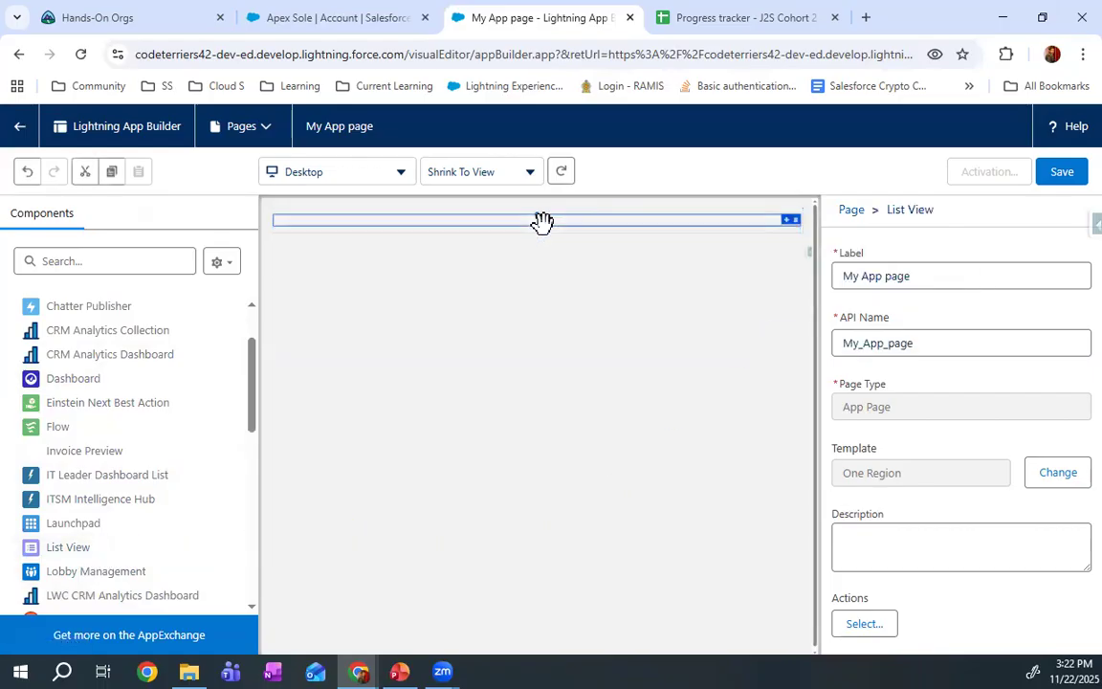
In the YSFO app, display the My Accounts list view and examine the other list views available for Accounts
left_click(316, 17)
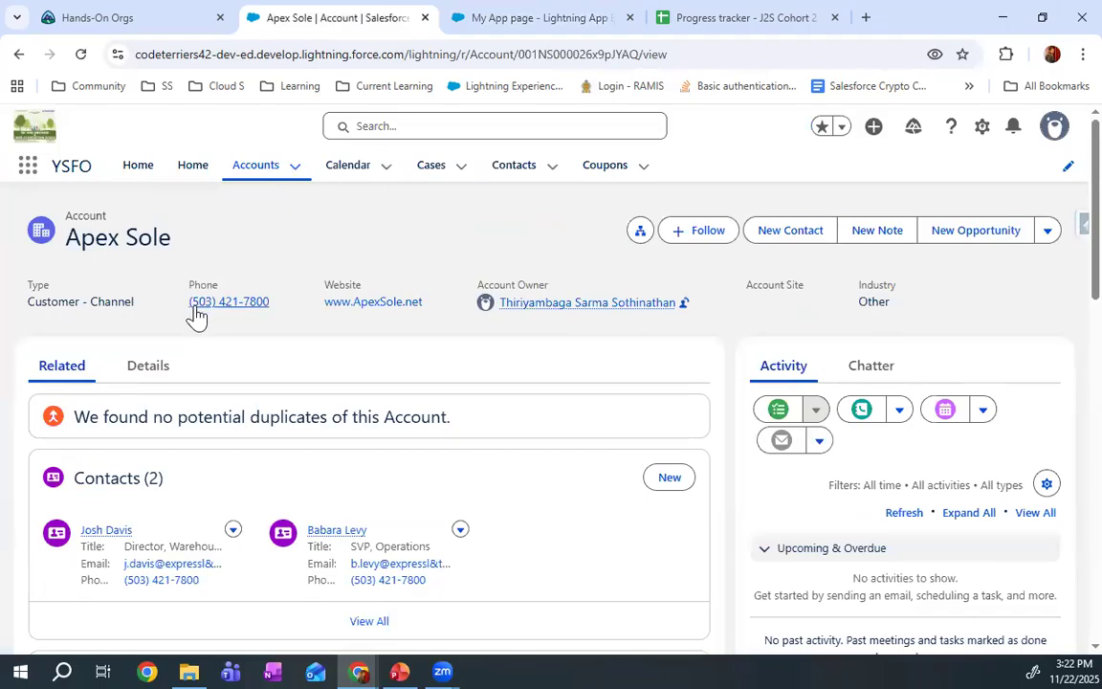
left_click(260, 170)
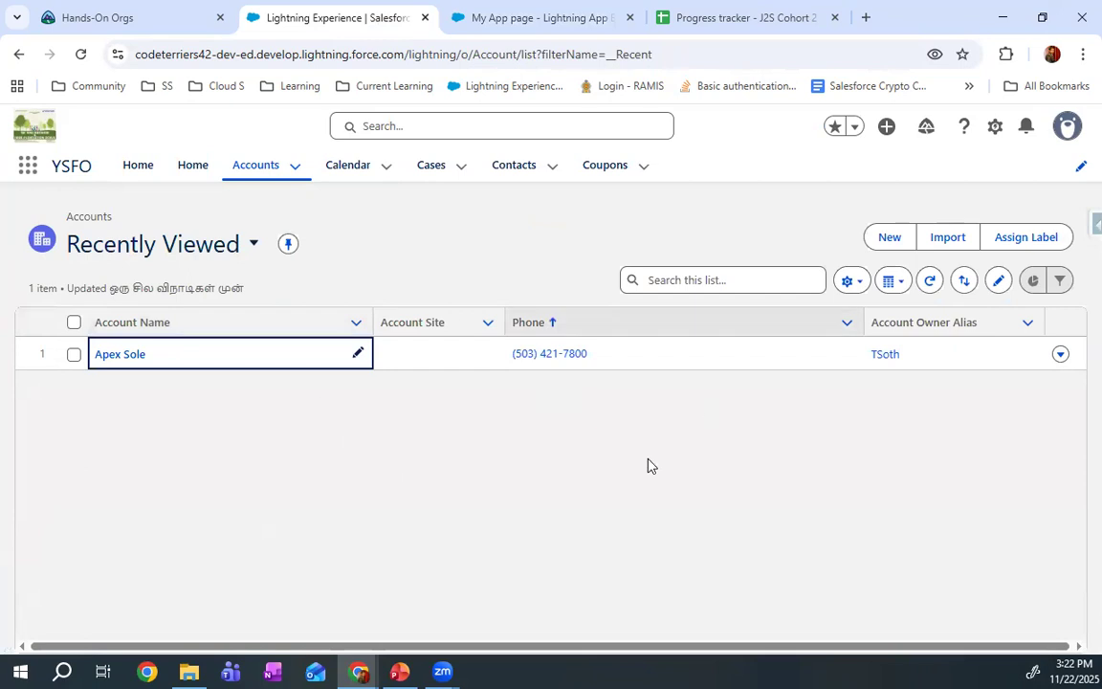
left_click(202, 256)
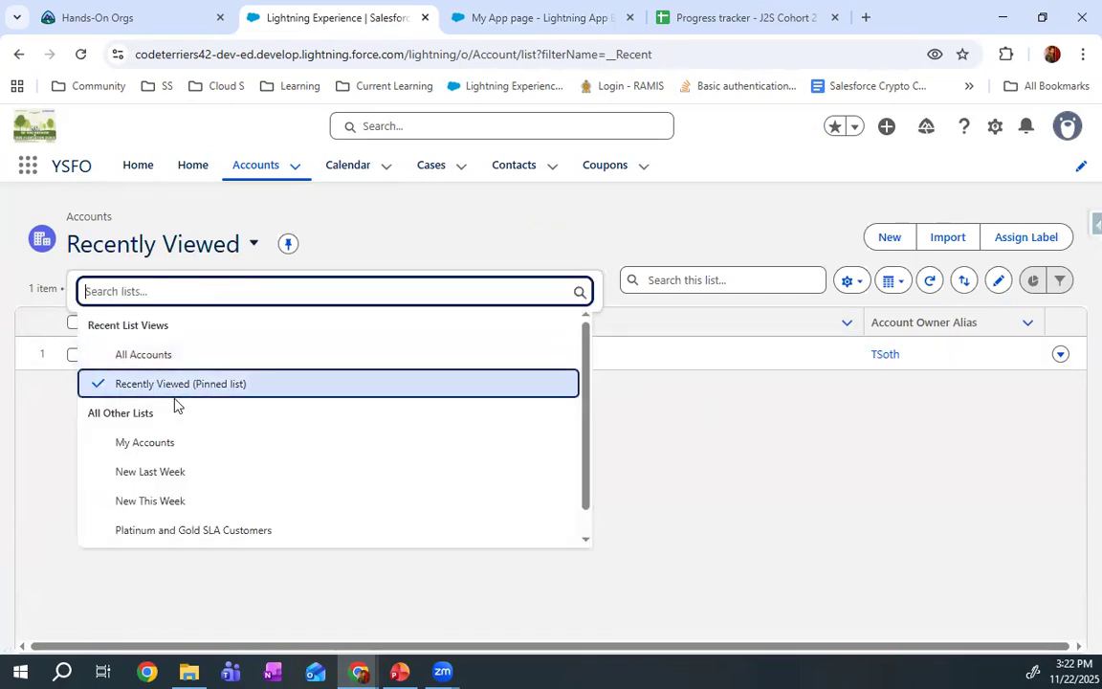
left_click(145, 442)
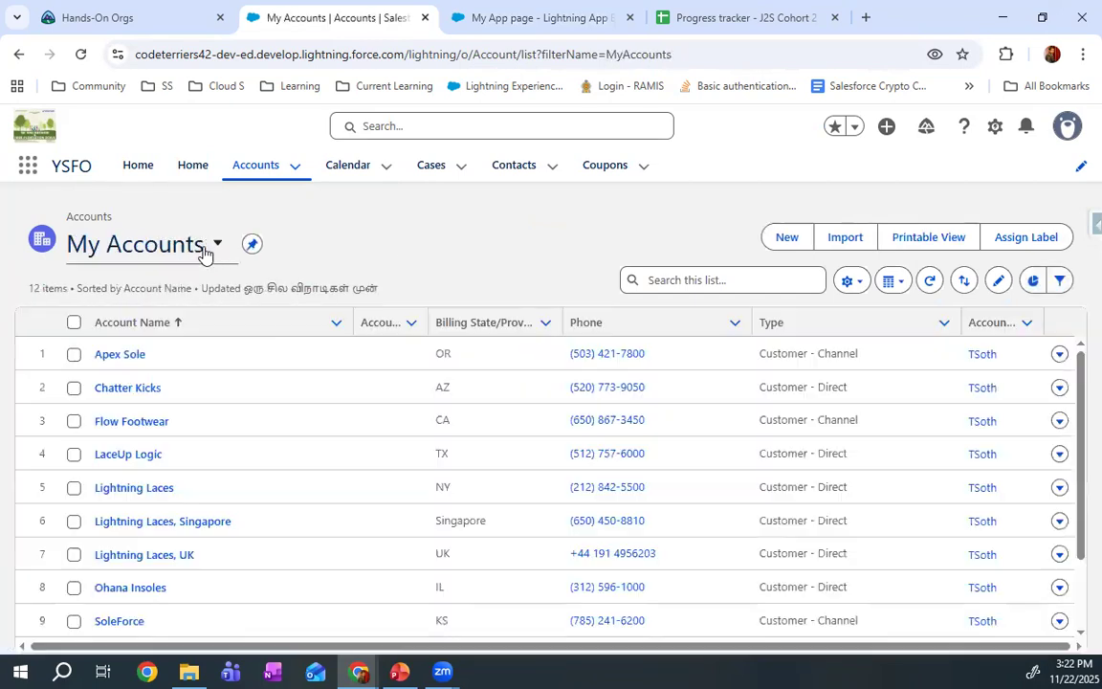
left_click(204, 253)
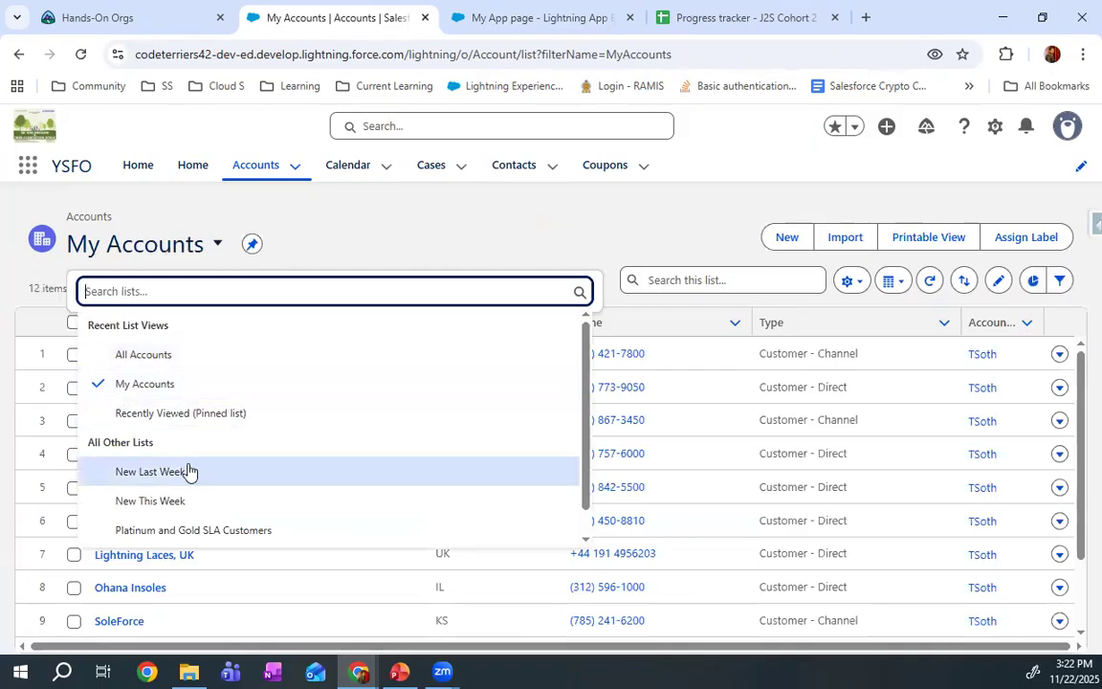
scroll(184, 432, "down", 1)
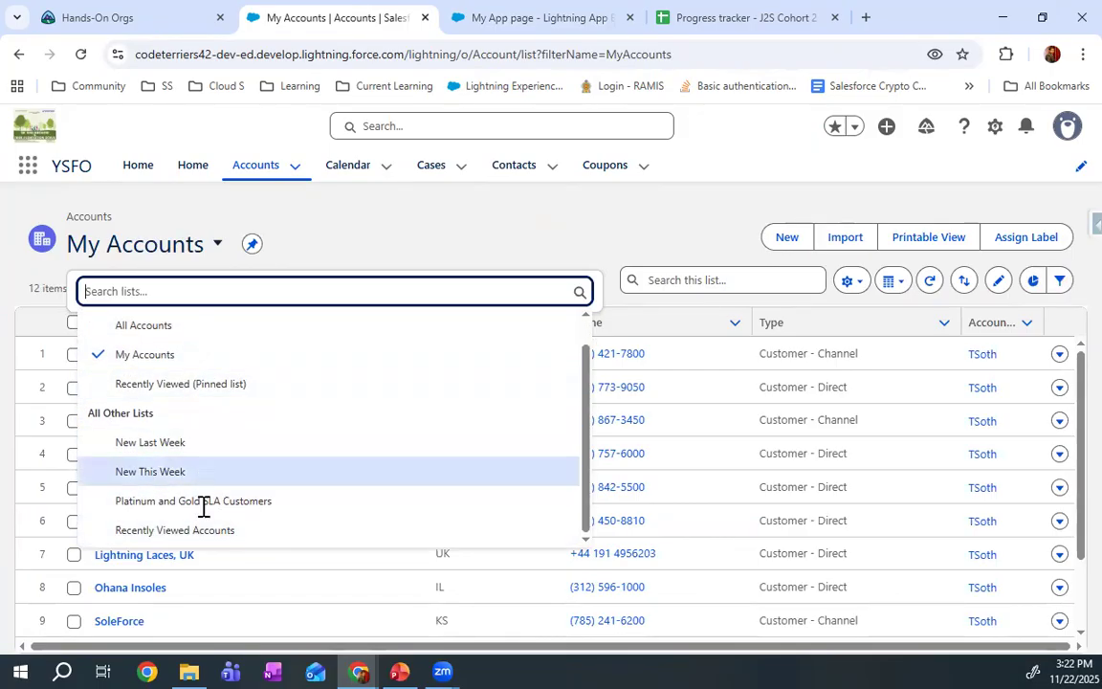
left_click(347, 247)
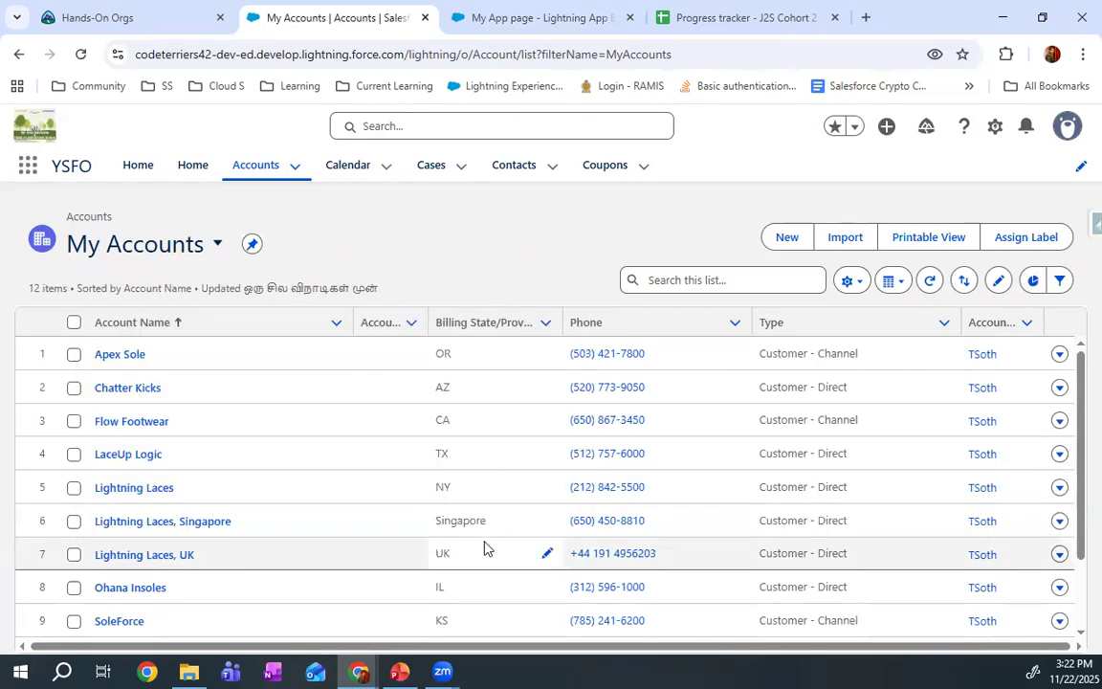
Back in Lightning App Builder, set the List View component's object to Account with the All Accounts filter
left_click(539, 17)
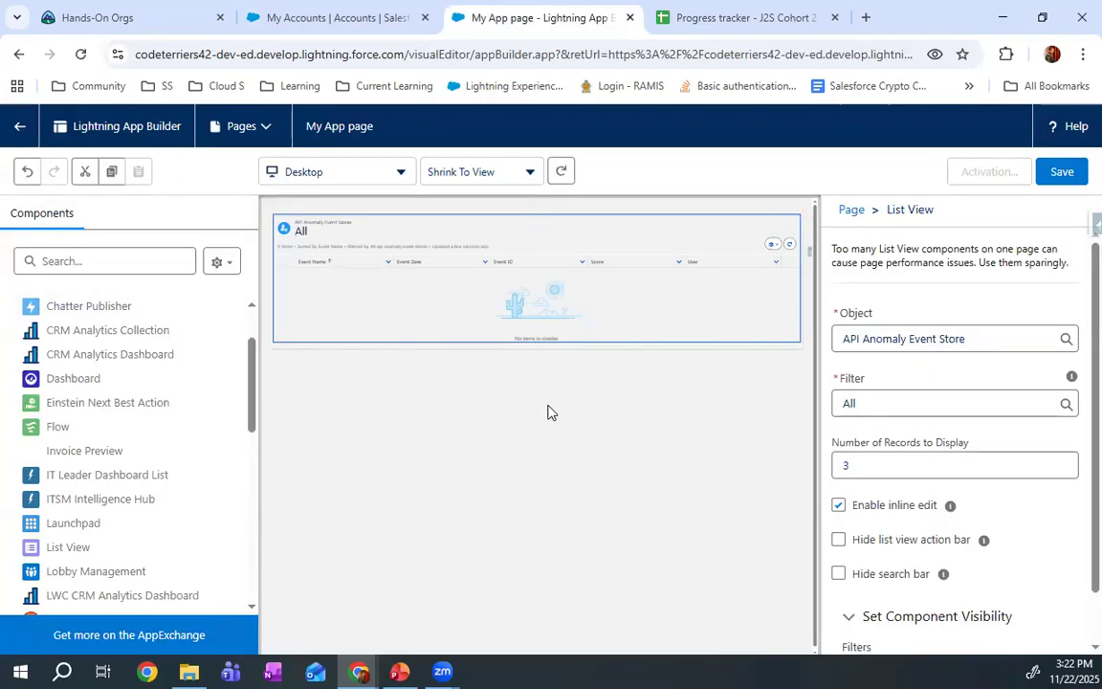
left_click(904, 345)
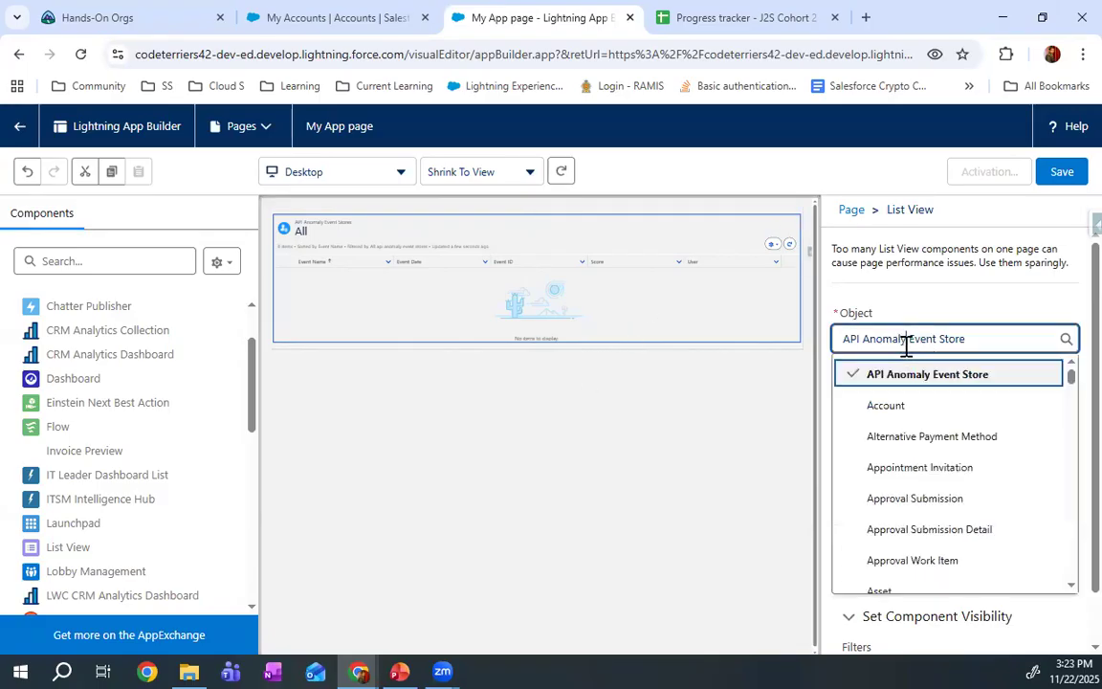
left_click(921, 407)
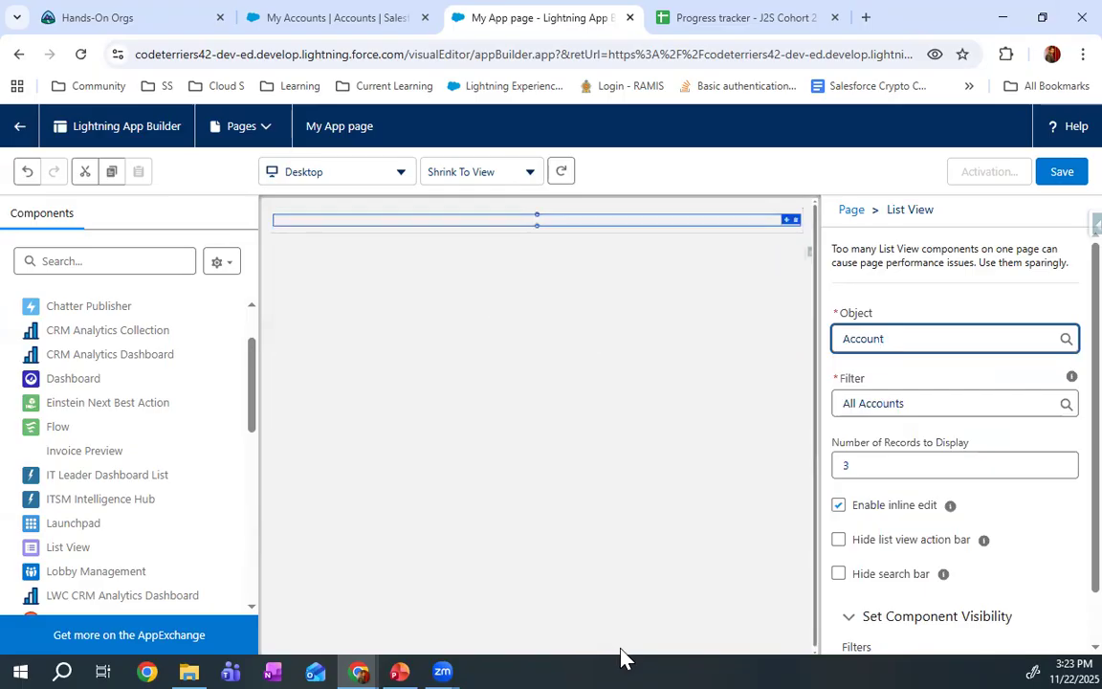
left_click(924, 403)
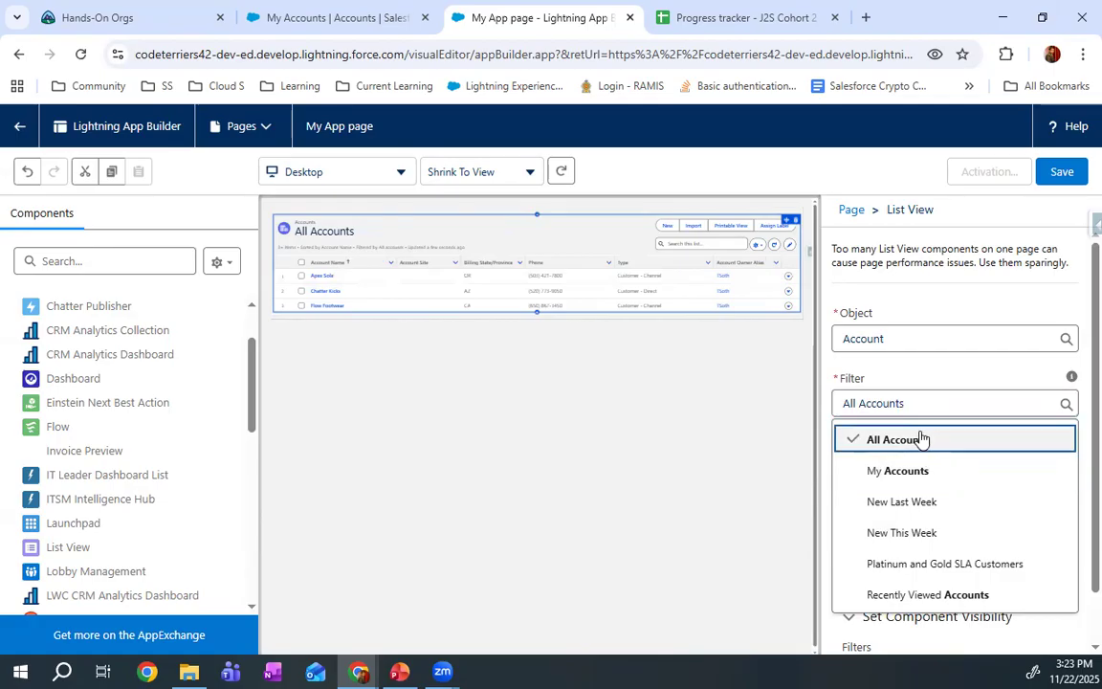
left_click(920, 439)
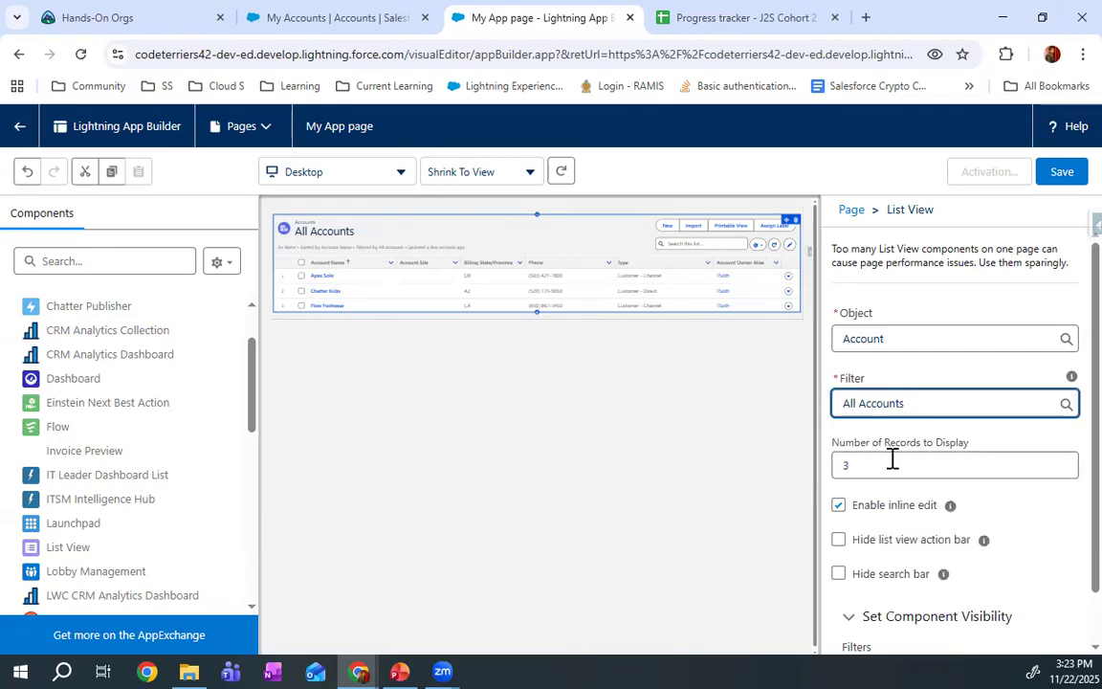
Set the List View component's number of records to display to 30
left_click(838, 466)
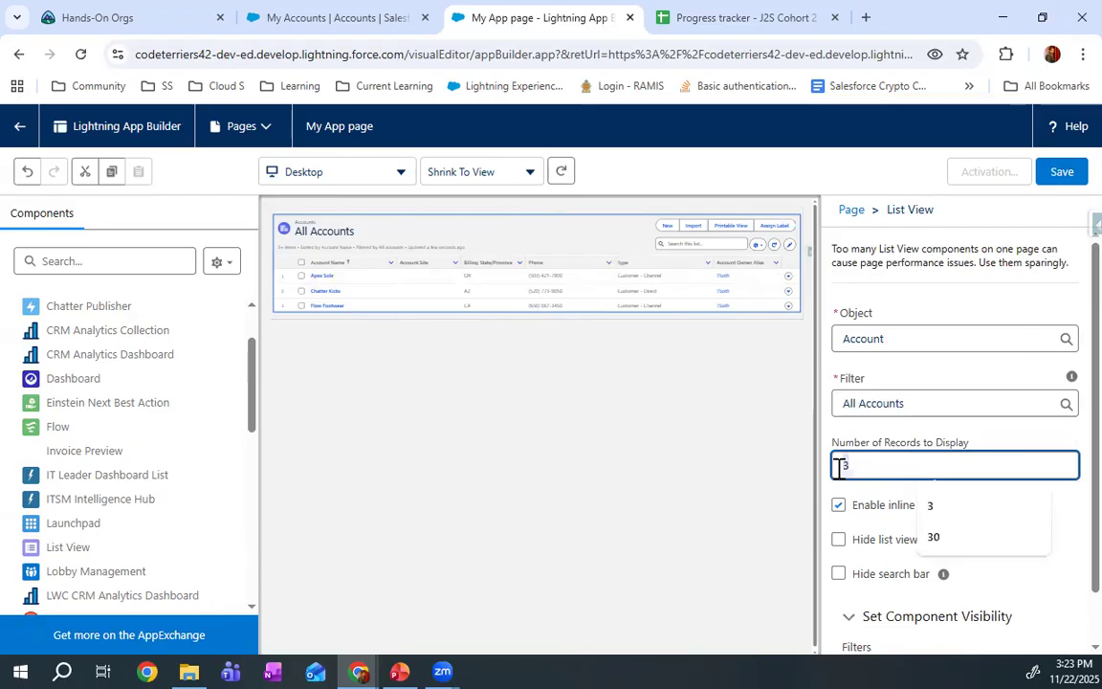
type("30")
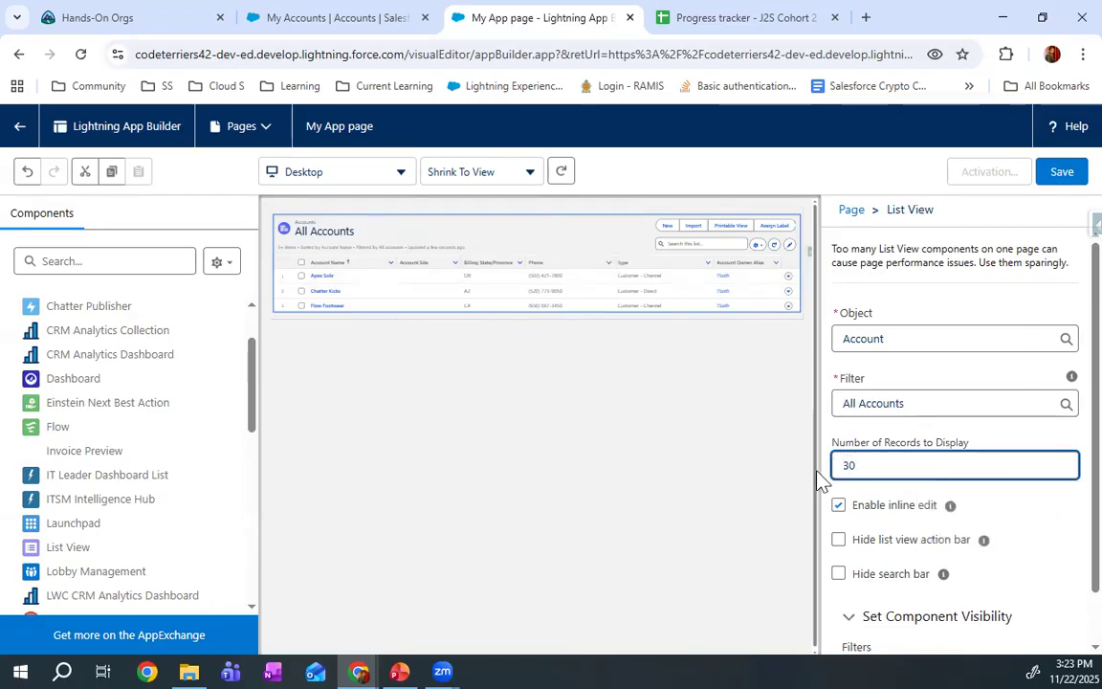
left_click(763, 475)
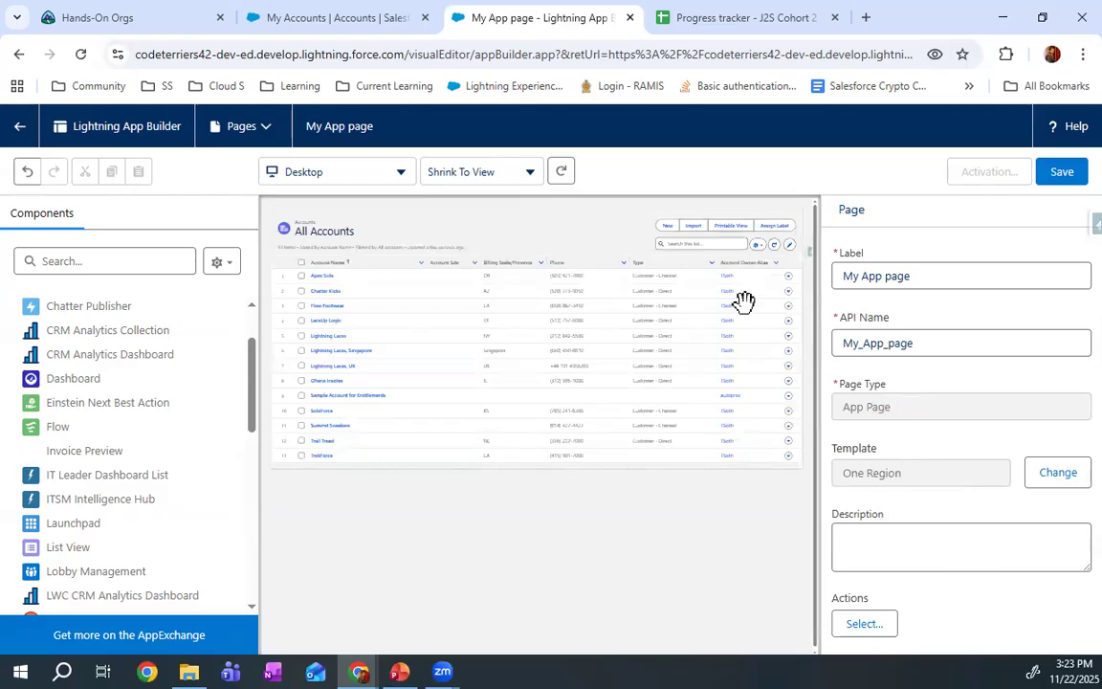
Try hiding the List View component's action bar and search bar one at a time, restoring each
left_click(726, 393)
scroll(908, 479, "down", 1)
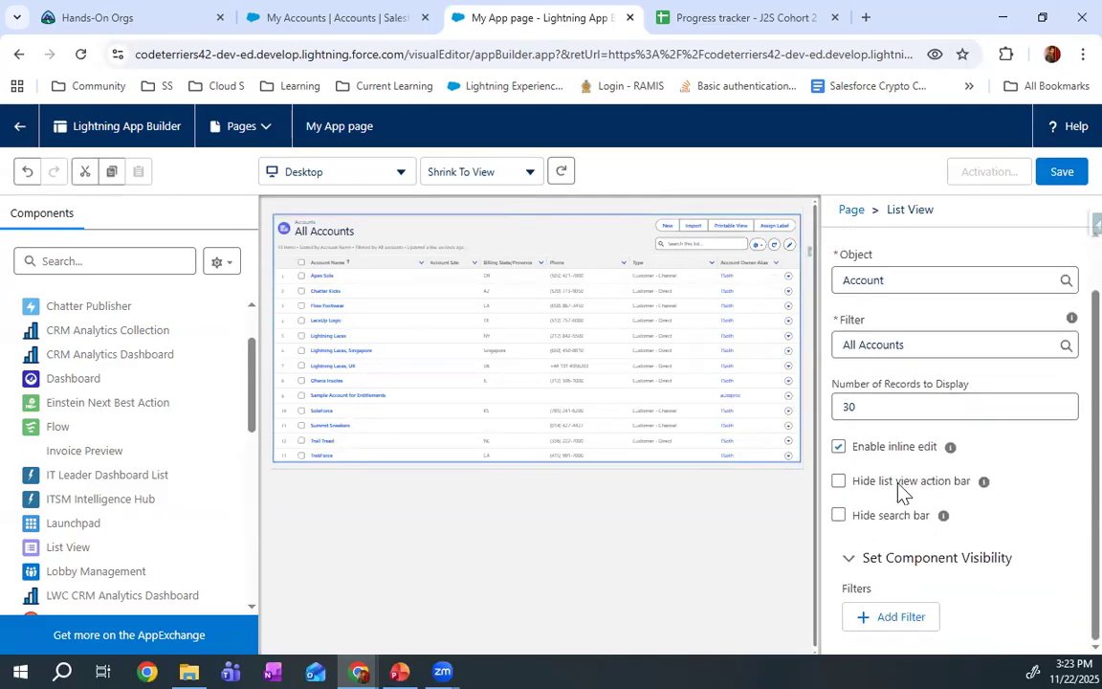
left_click(839, 481)
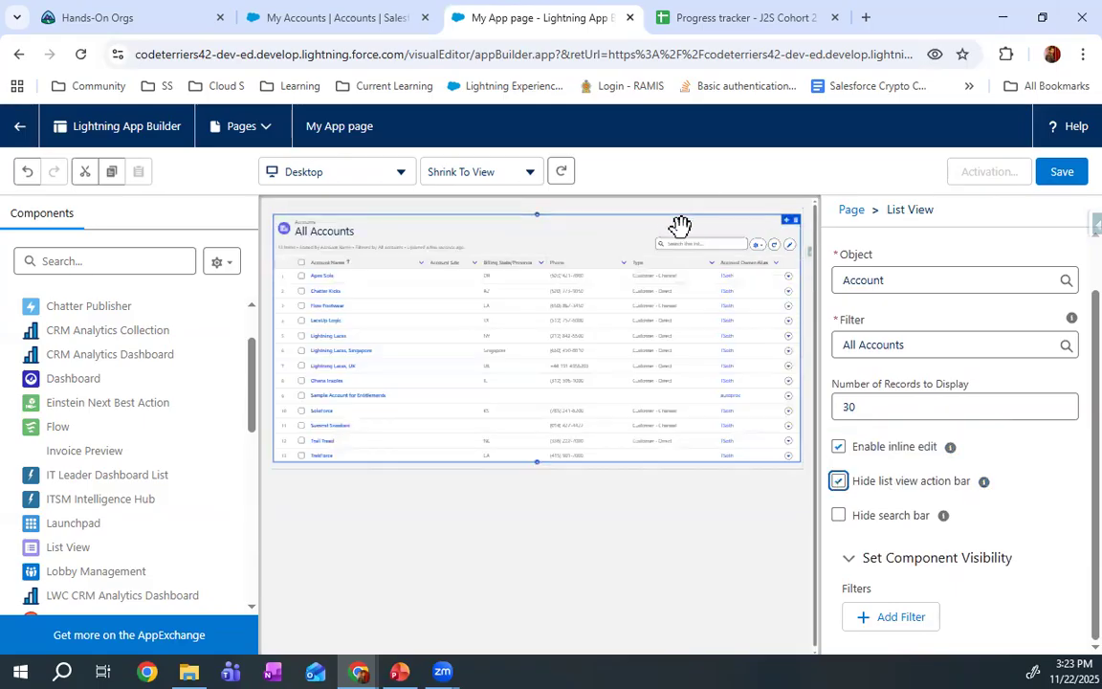
left_click(839, 481)
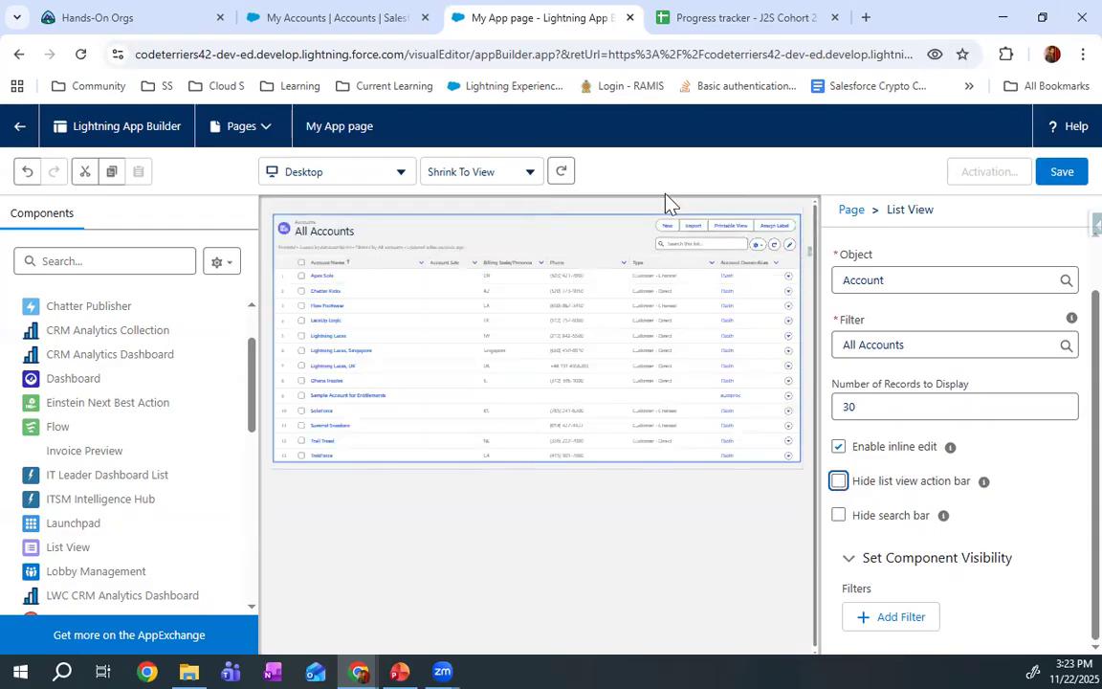
left_click(839, 517)
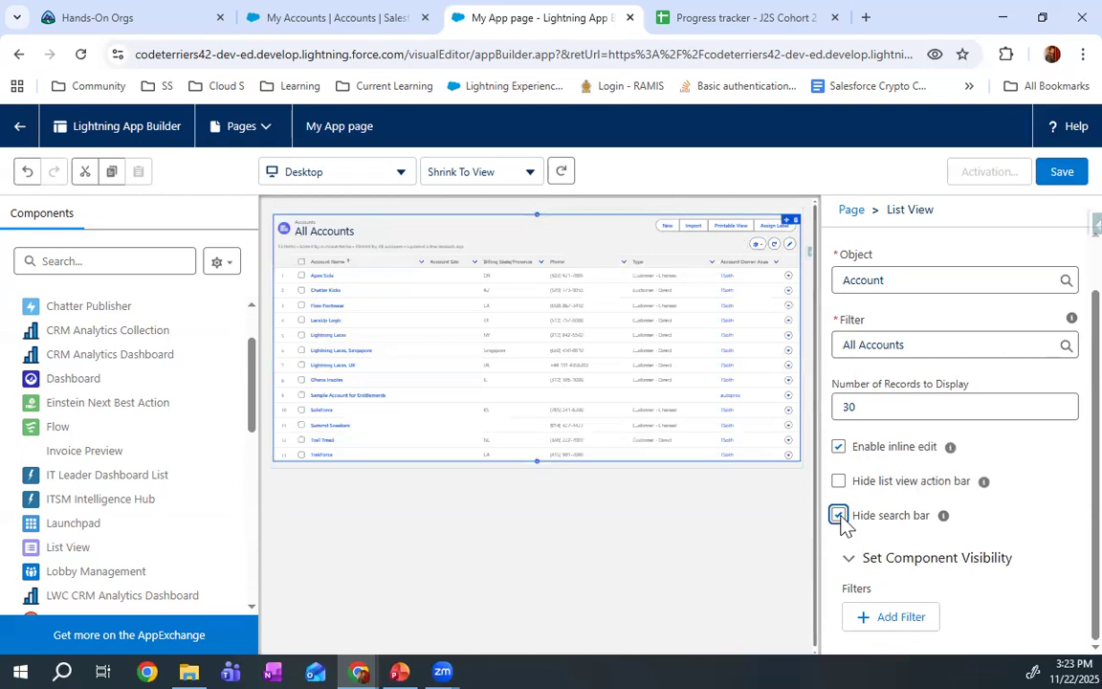
left_click(839, 517)
Save My App page and open its activation settings
left_click(1060, 177)
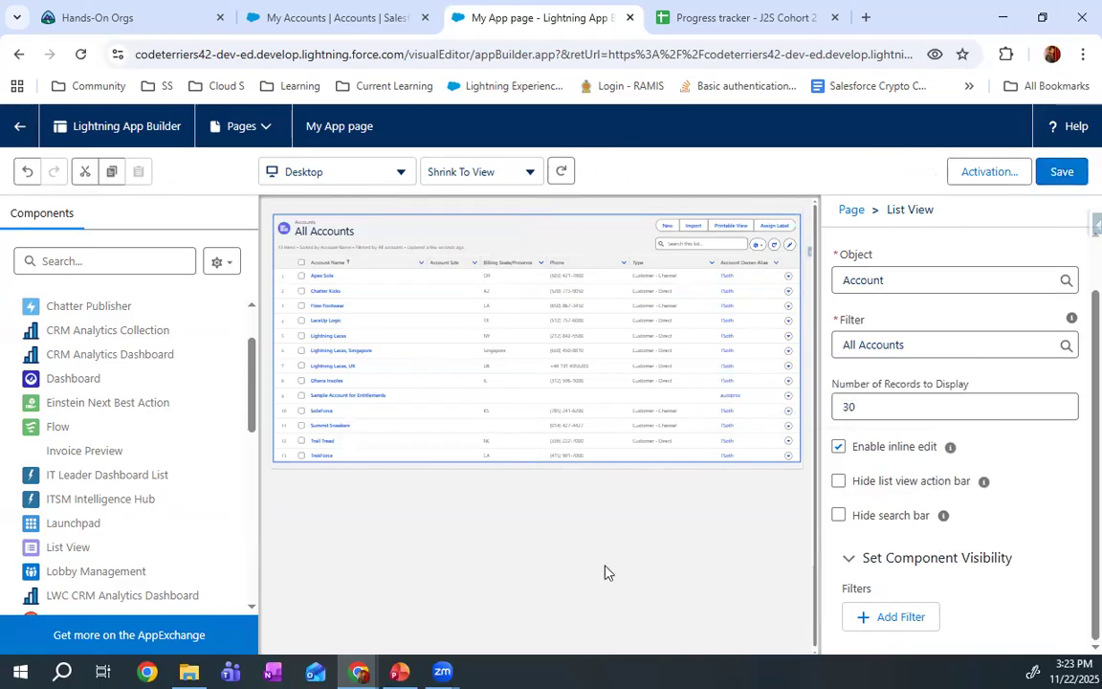
left_click(1062, 170)
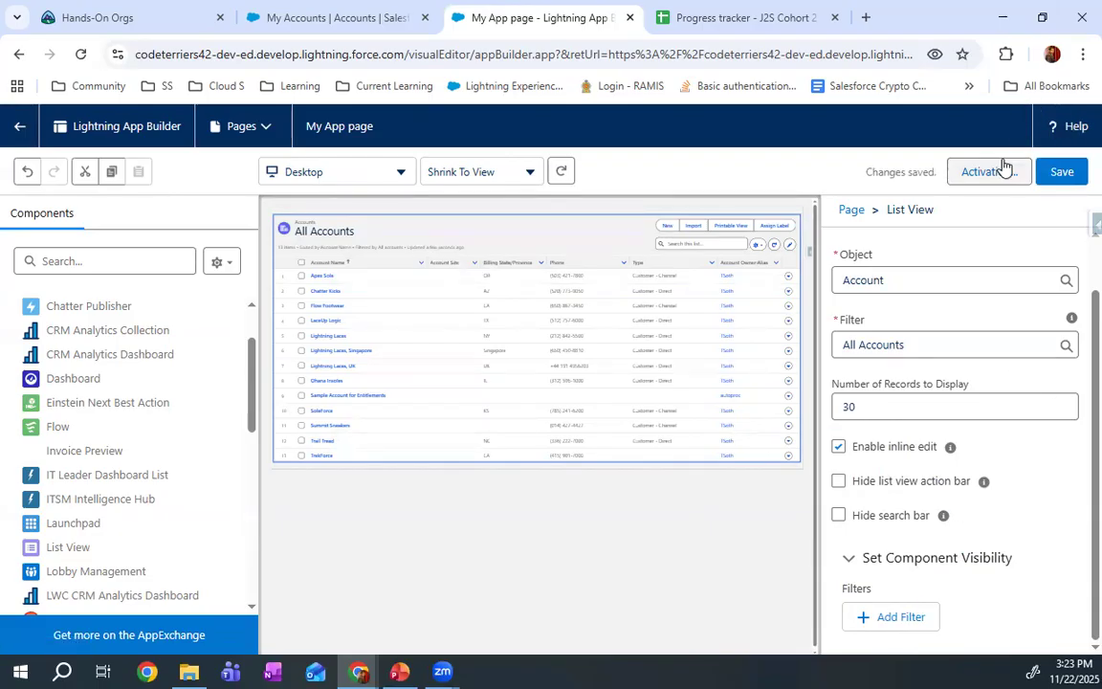
left_click(975, 177)
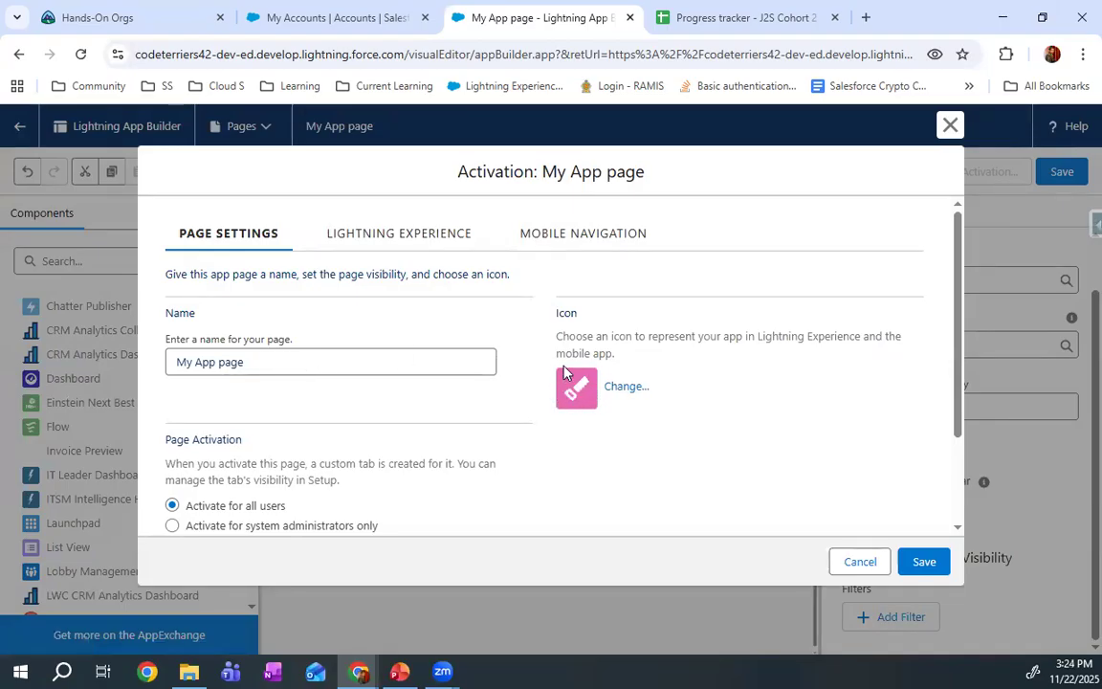
Change the icon representing My App page to the green leaf and review the page activation options
left_click_drag(296, 362, 133, 358)
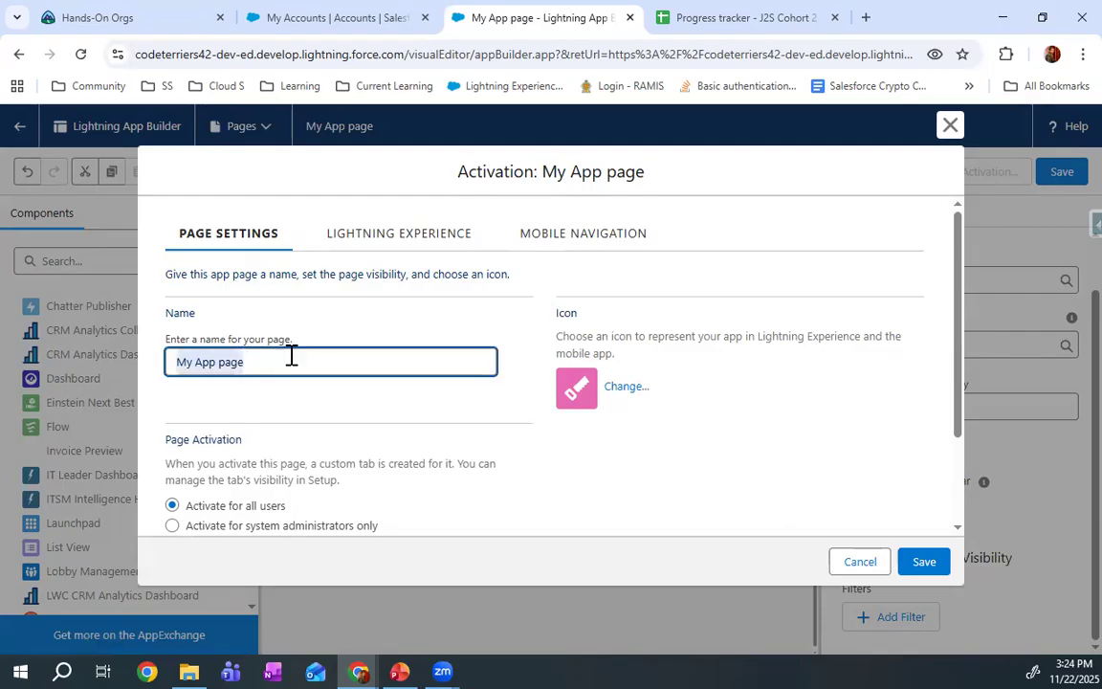
left_click(627, 390)
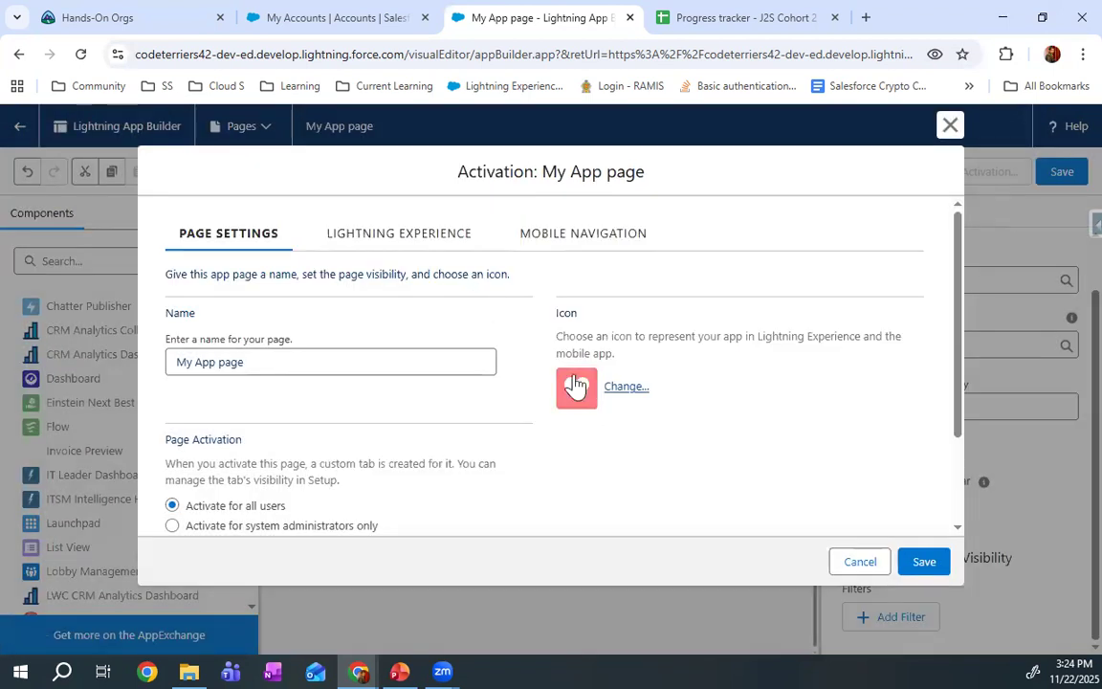
left_click(605, 385)
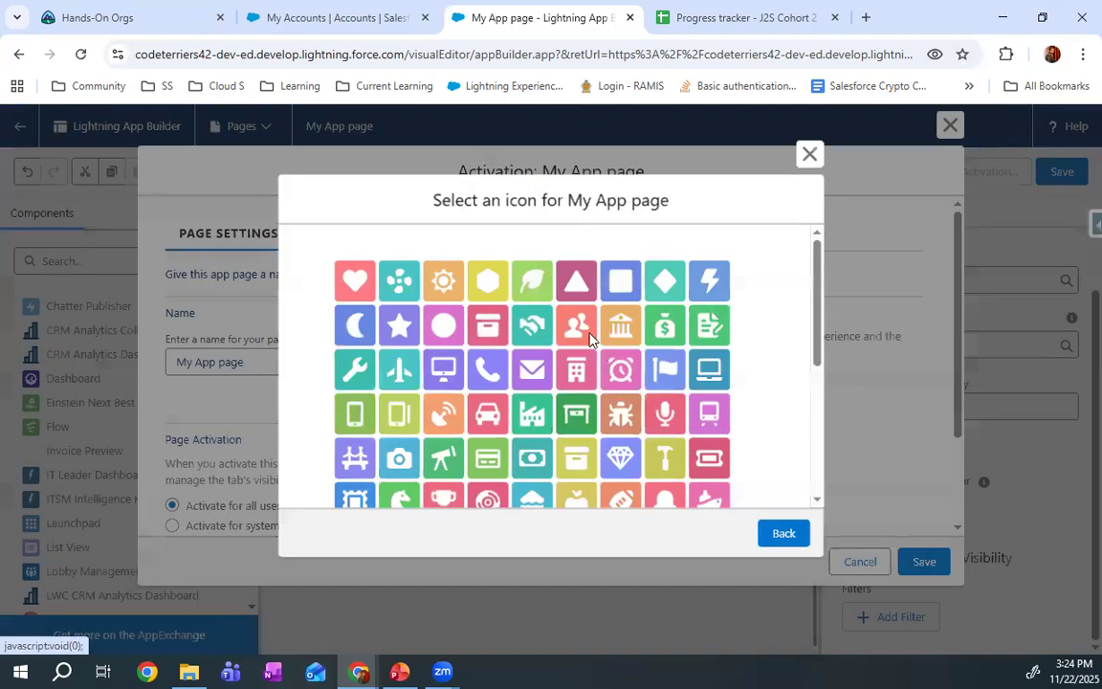
left_click(532, 279)
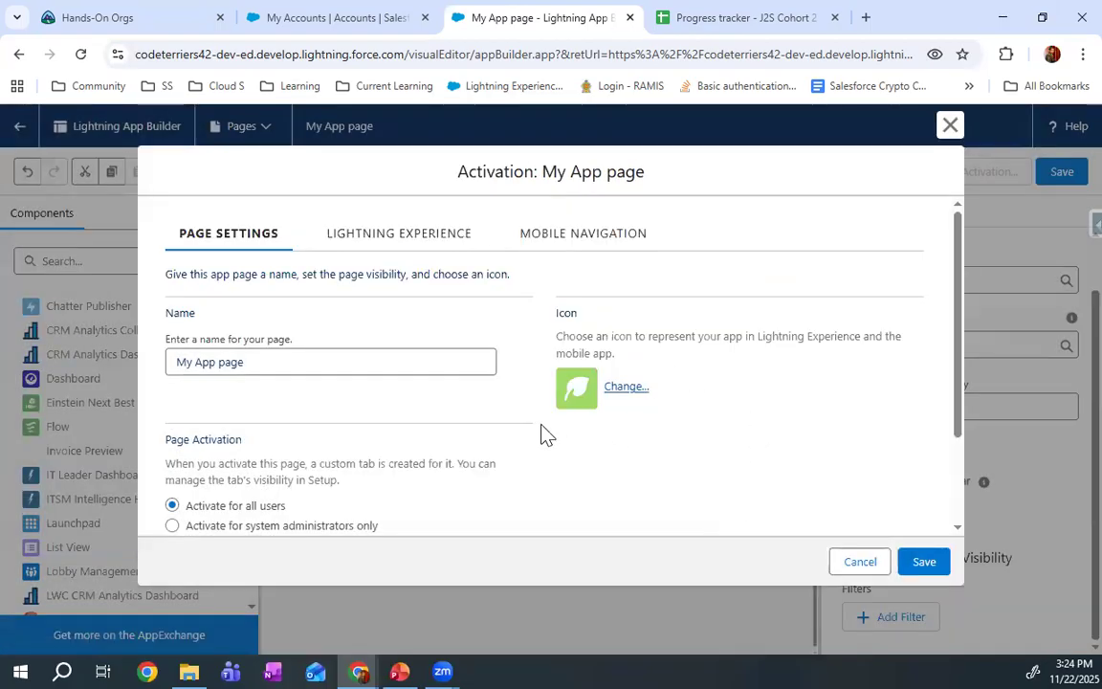
scroll(505, 411, "down", 2)
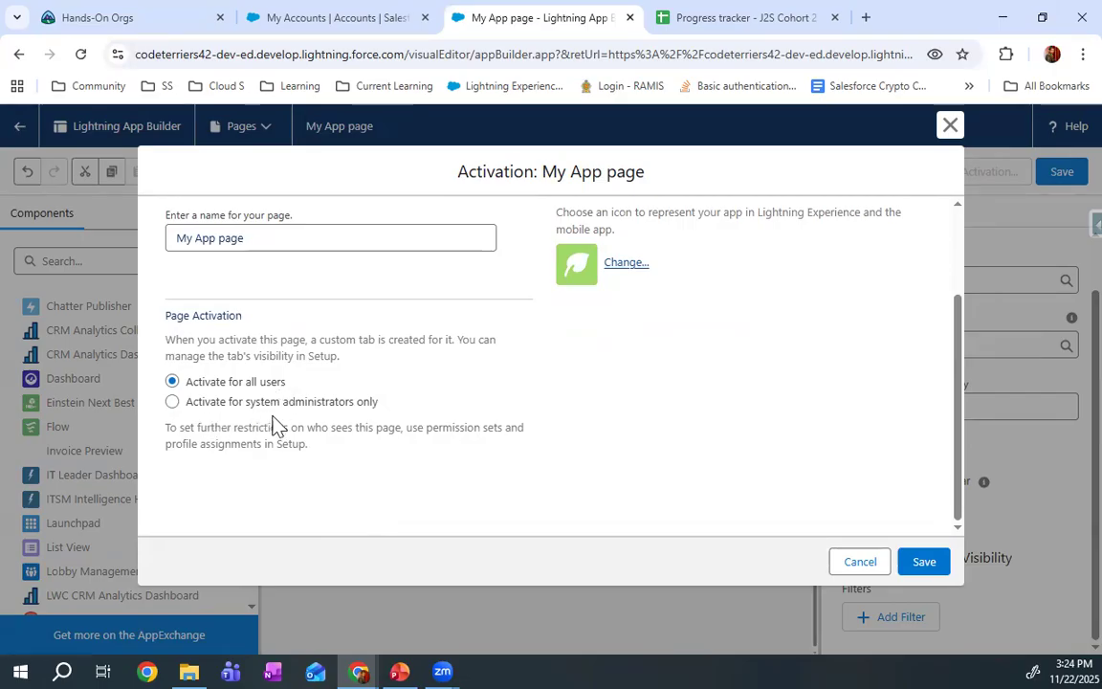
scroll(366, 421, "up", 3)
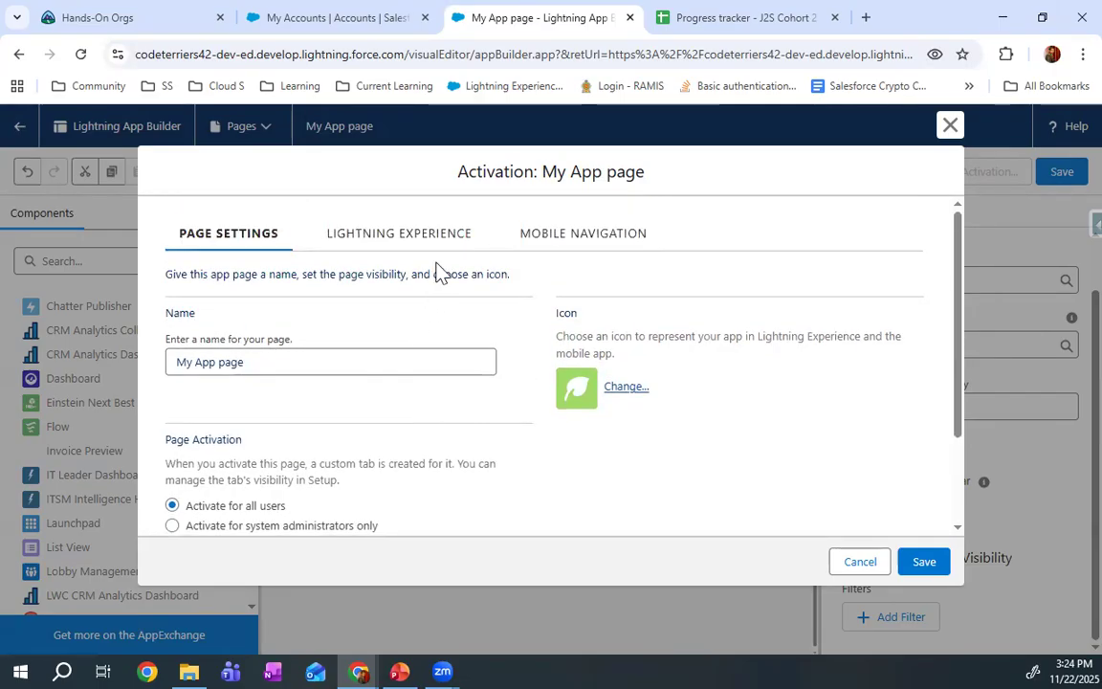
Add My App page to the YSFO Lightning app in the activation's Lightning Experience settings
left_click(387, 236)
scroll(335, 381, "down", 5)
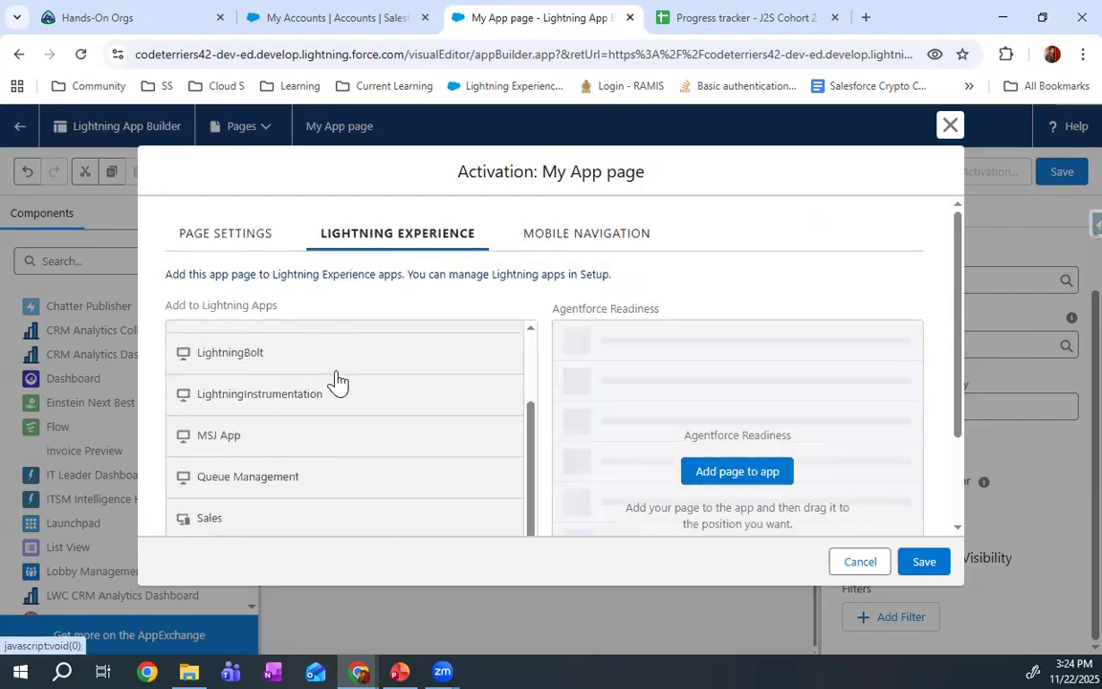
scroll(337, 381, "up", 5)
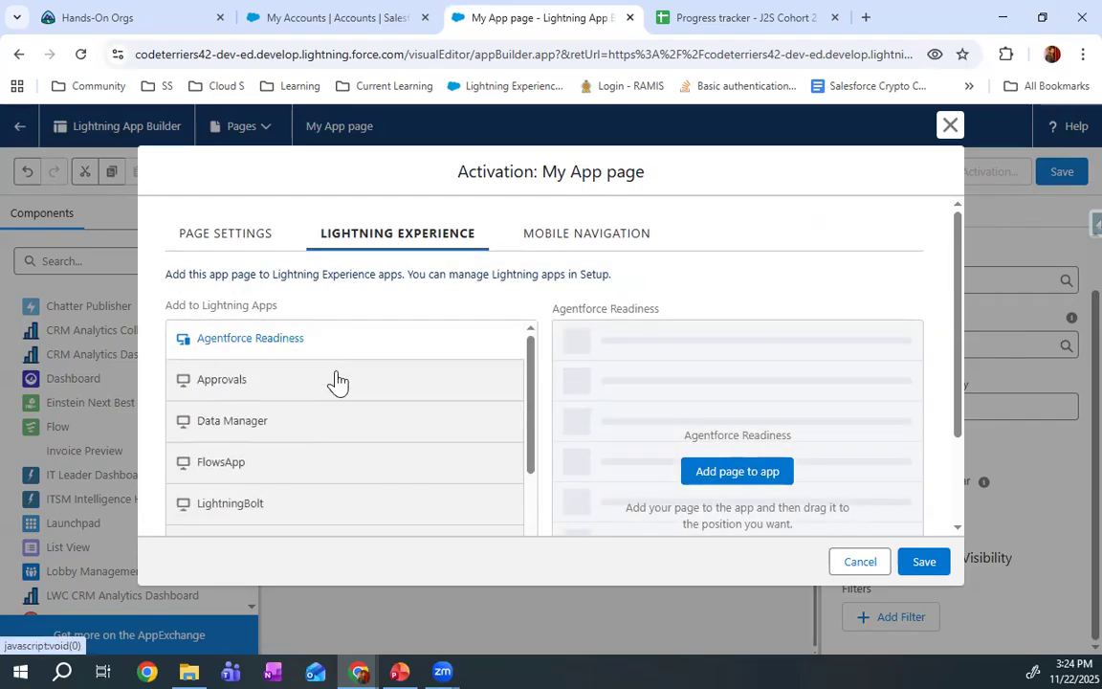
scroll(337, 382, "down", 5)
scroll(337, 382, "up", 2)
scroll(337, 382, "up", 5)
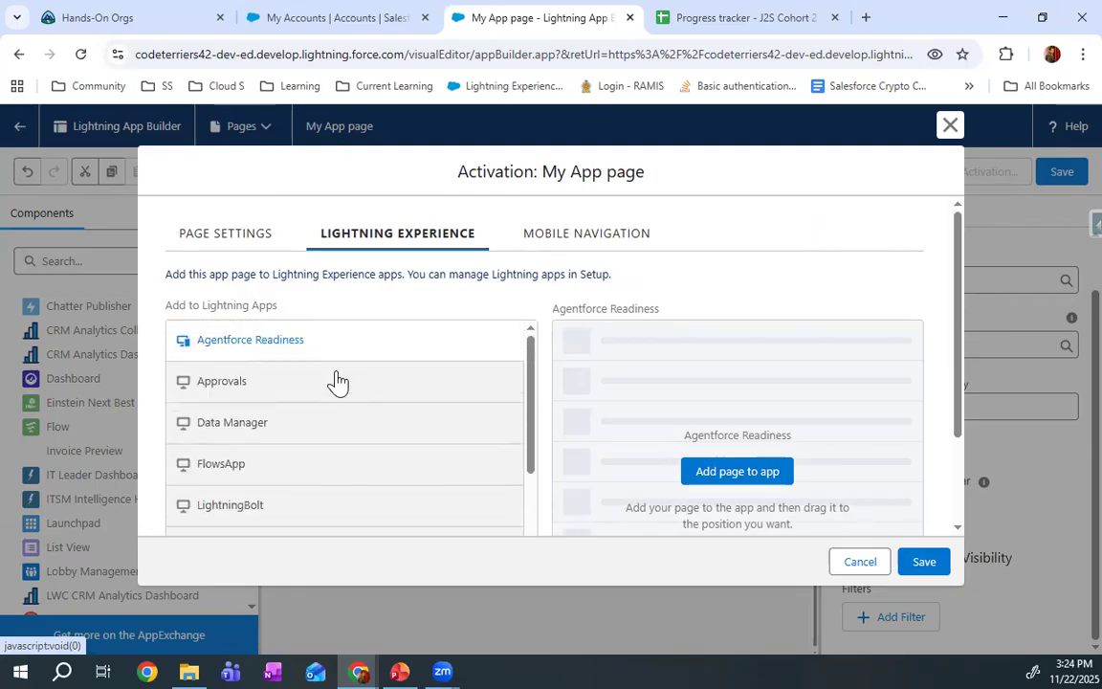
scroll(337, 381, "down", 5)
scroll(337, 381, "up", 5)
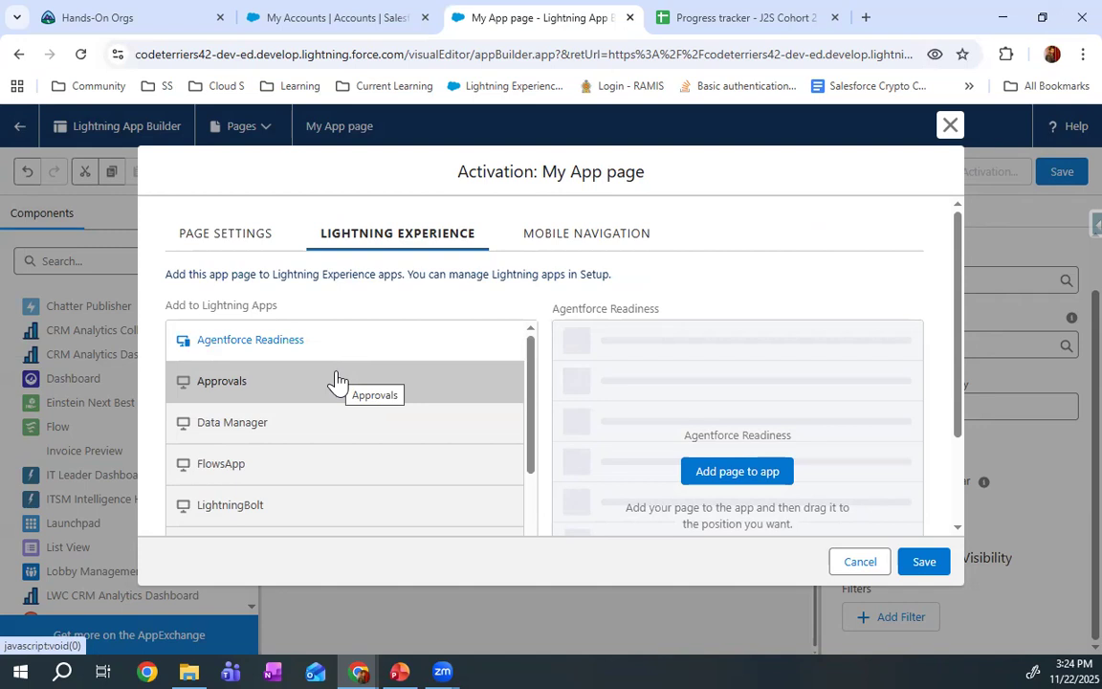
scroll(484, 443, "down", 10)
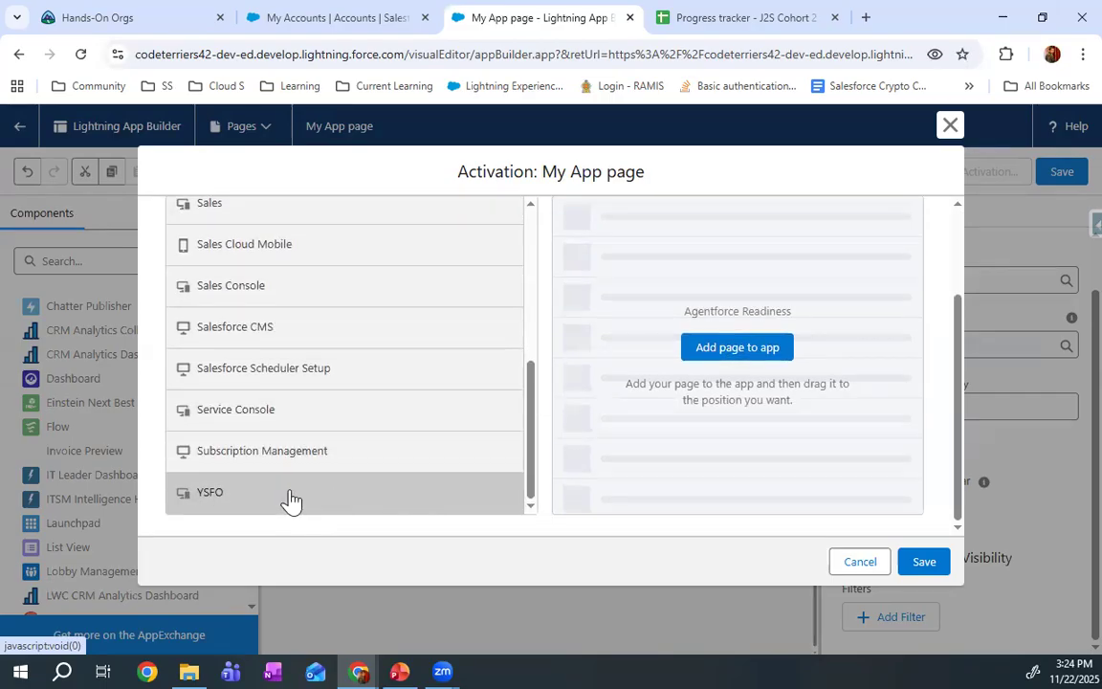
left_click(289, 495)
left_click(749, 346)
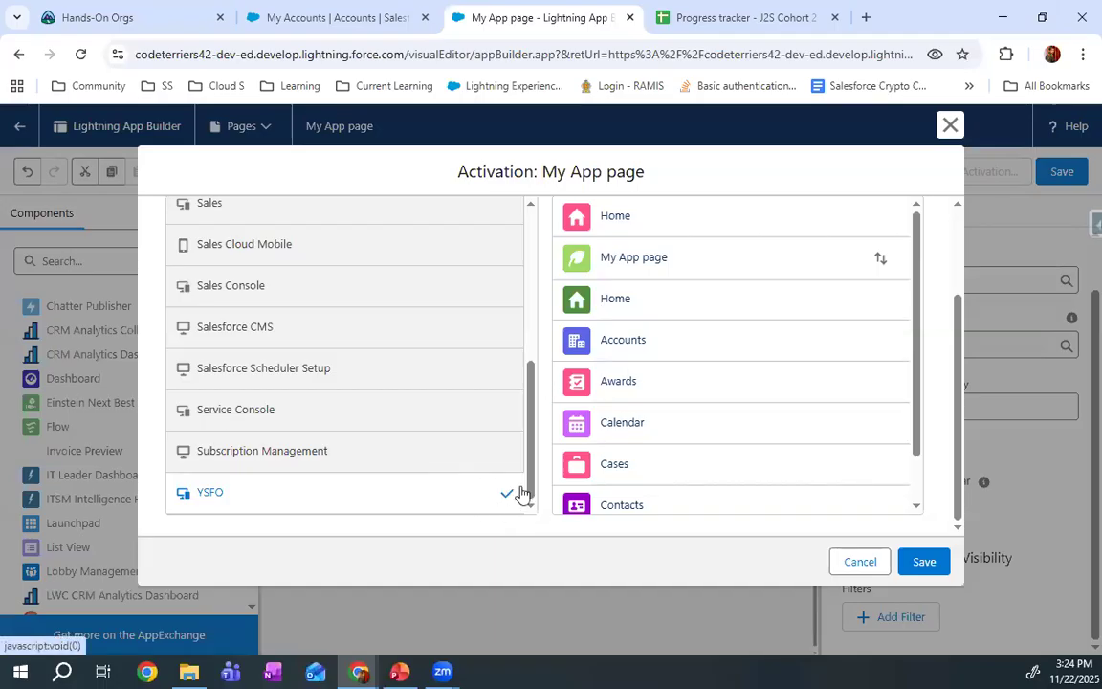
Move My App page between the second Home and Accounts in the YSFO navigation order and save the activation
scroll(686, 443, "down", 1)
scroll(680, 470, "up", 1)
scroll(679, 469, "up", 1)
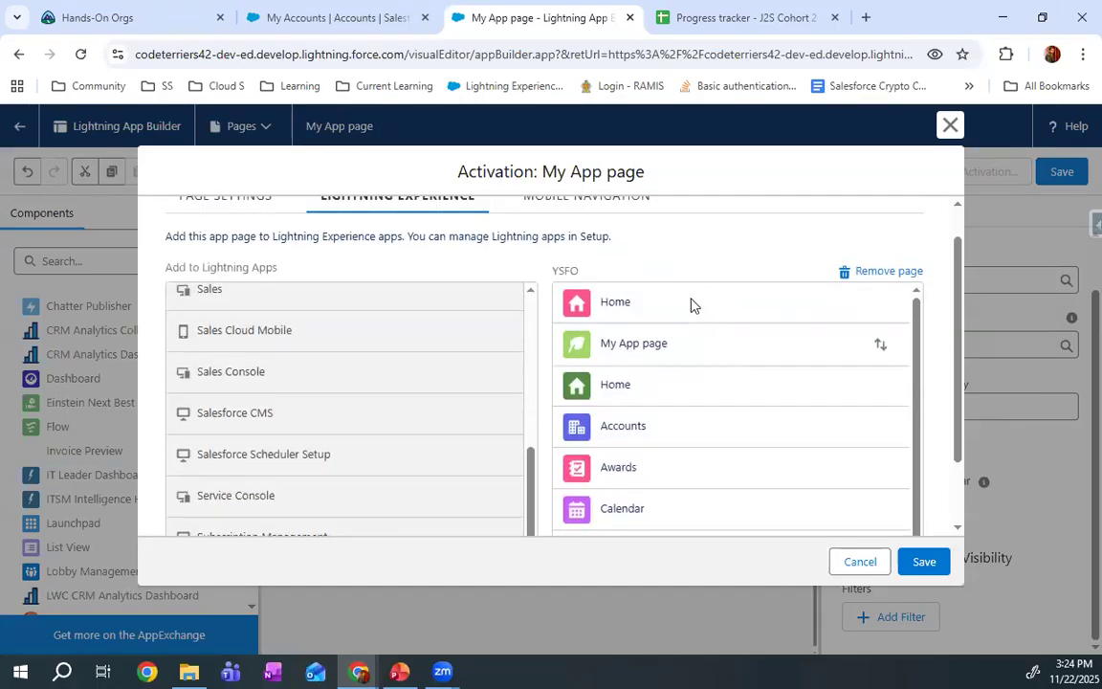
left_click_drag(756, 341, 763, 382)
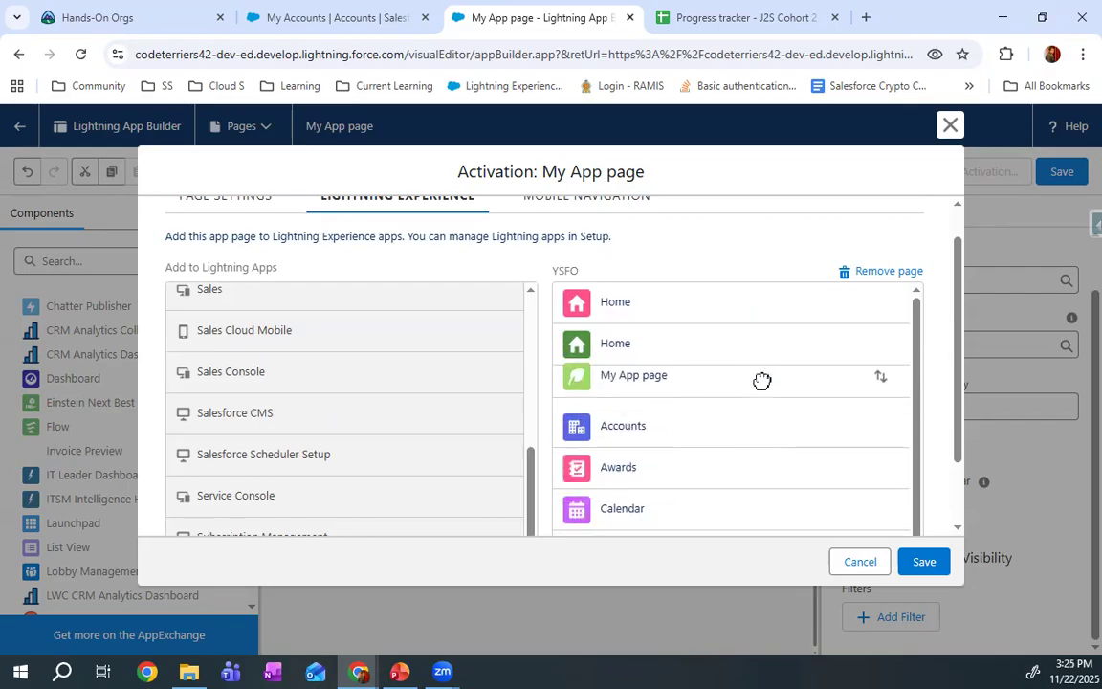
left_click(924, 561)
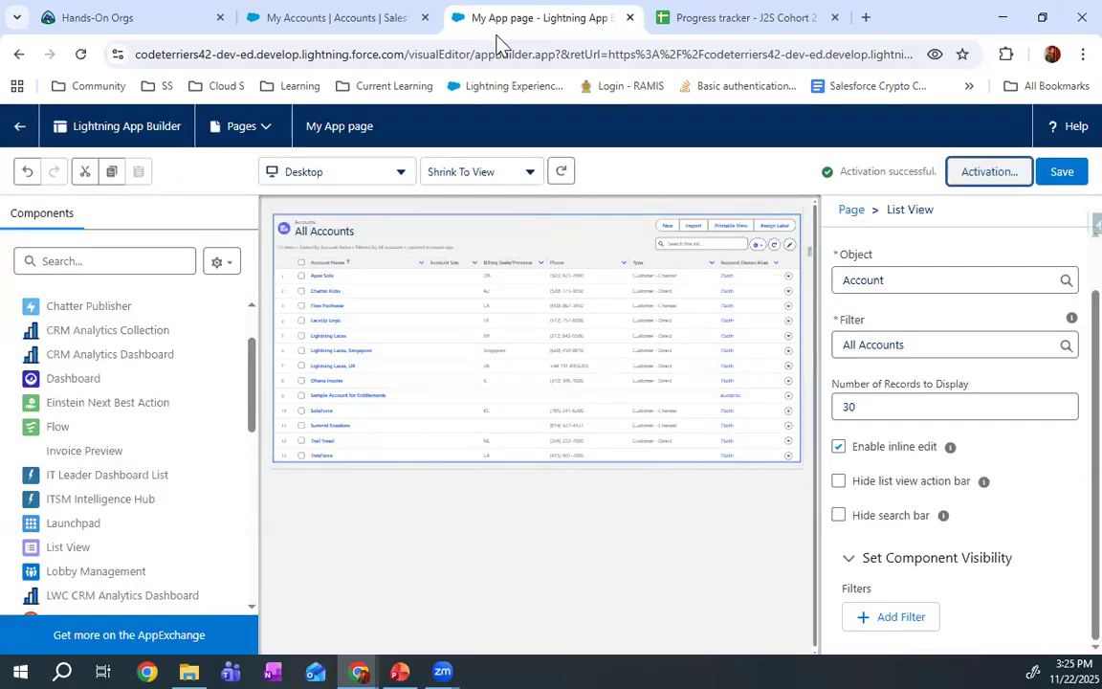
Reload the YSFO app, open My App page from its navigation and examine the All Accounts list
left_click(344, 15)
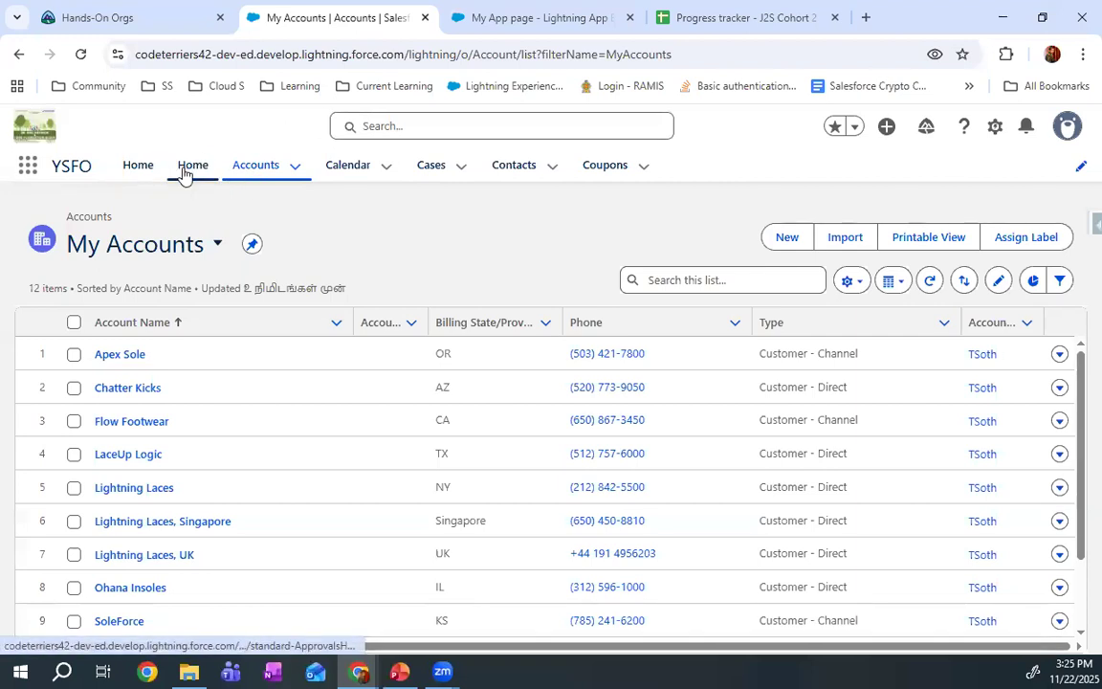
left_click(81, 53)
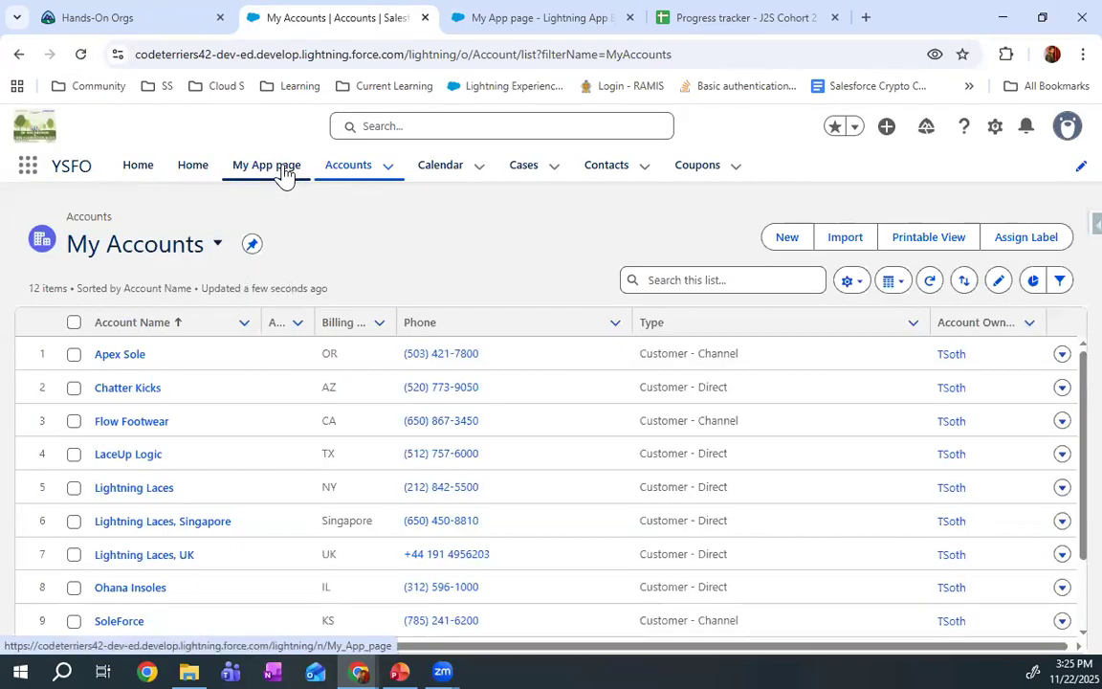
left_click(278, 172)
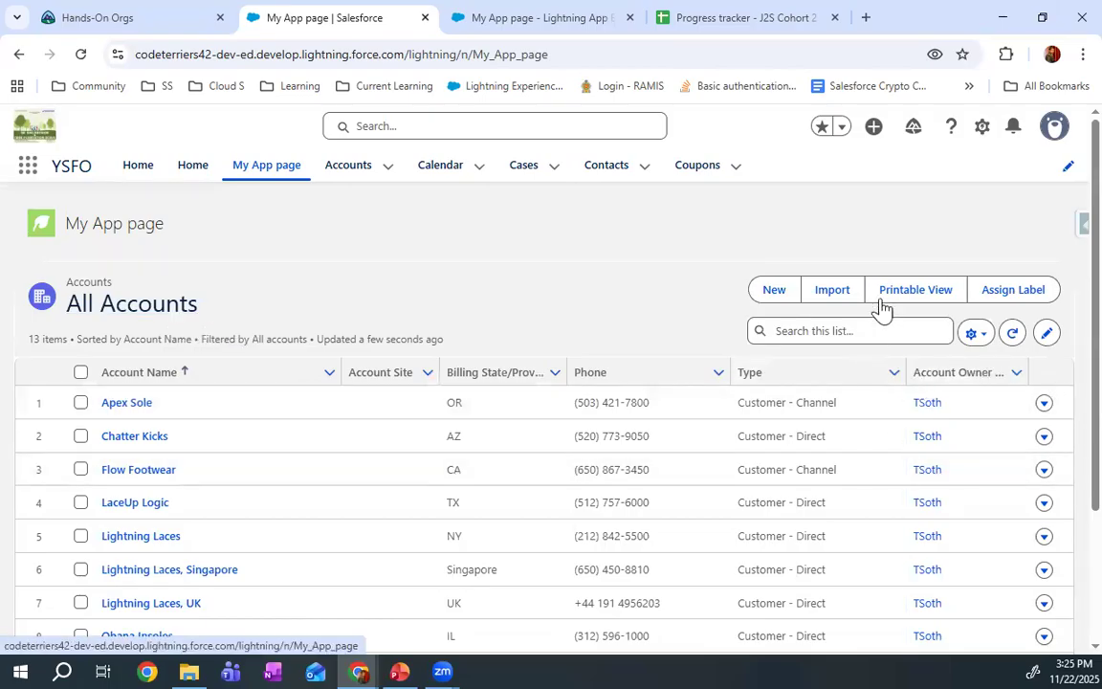
scroll(574, 312, "down", 2)
scroll(570, 313, "up", 2)
scroll(567, 312, "down", 1)
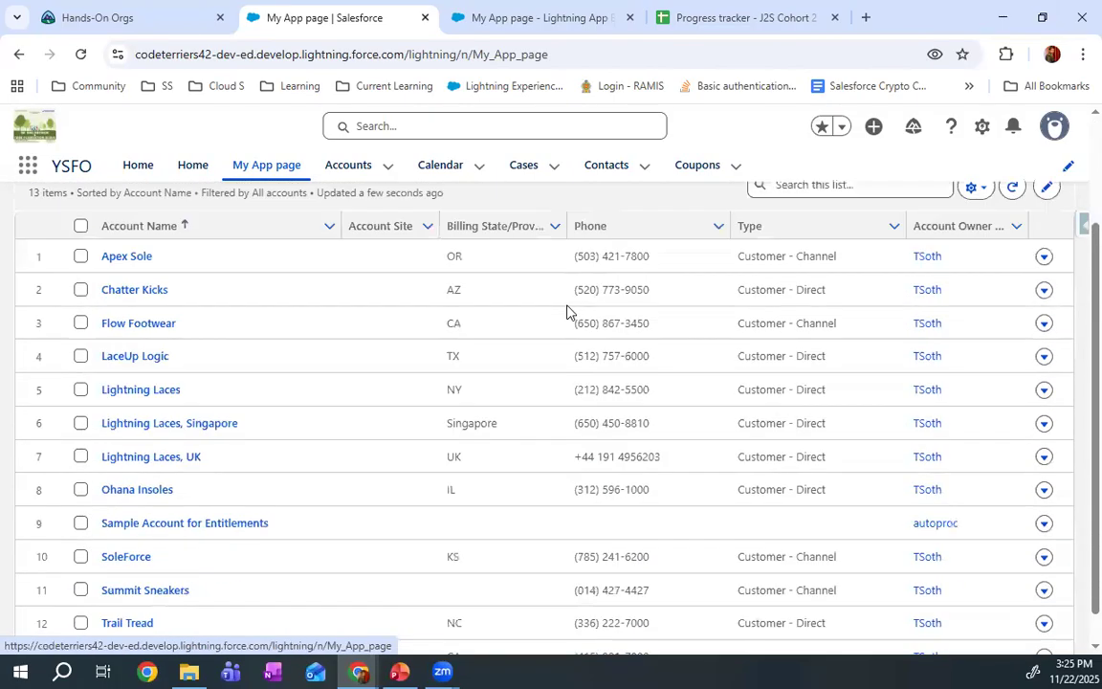
scroll(567, 312, "up", 1)
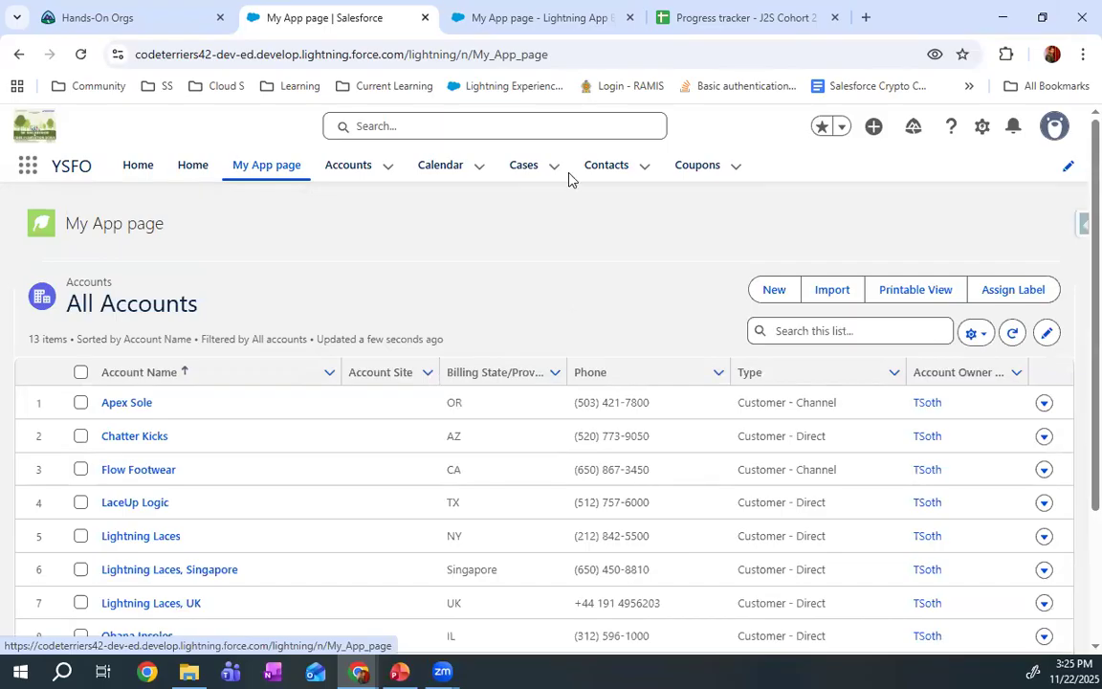
Return from My App page to the Lightning page list and start a new Lightning page of the Home Page type
left_click(536, 17)
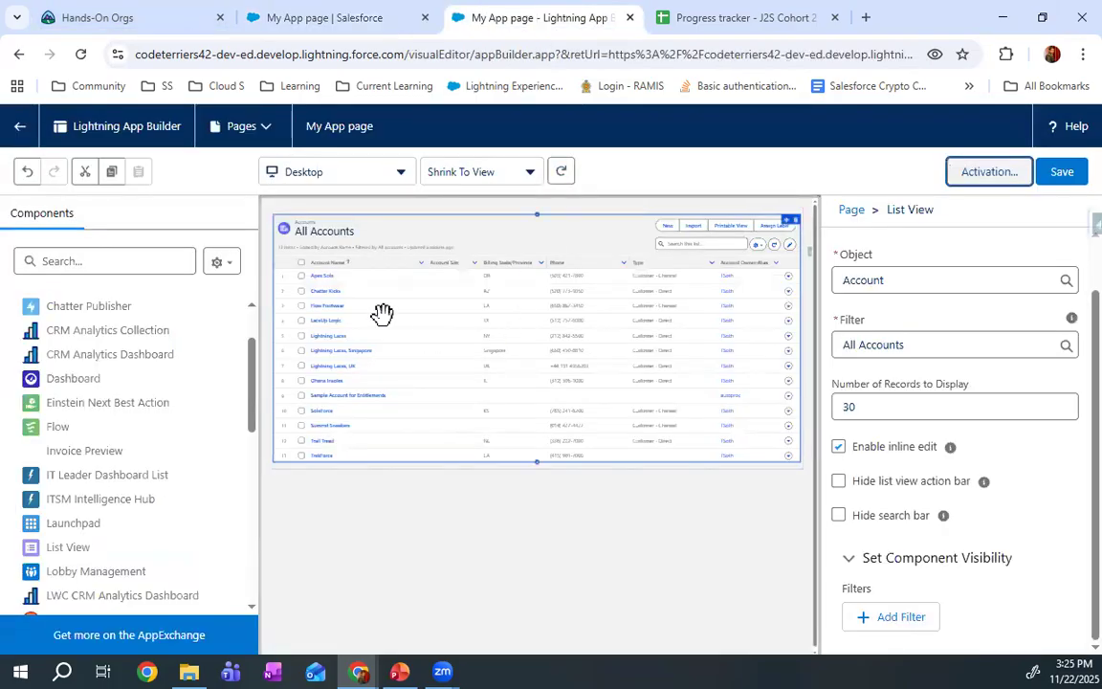
left_click(19, 125)
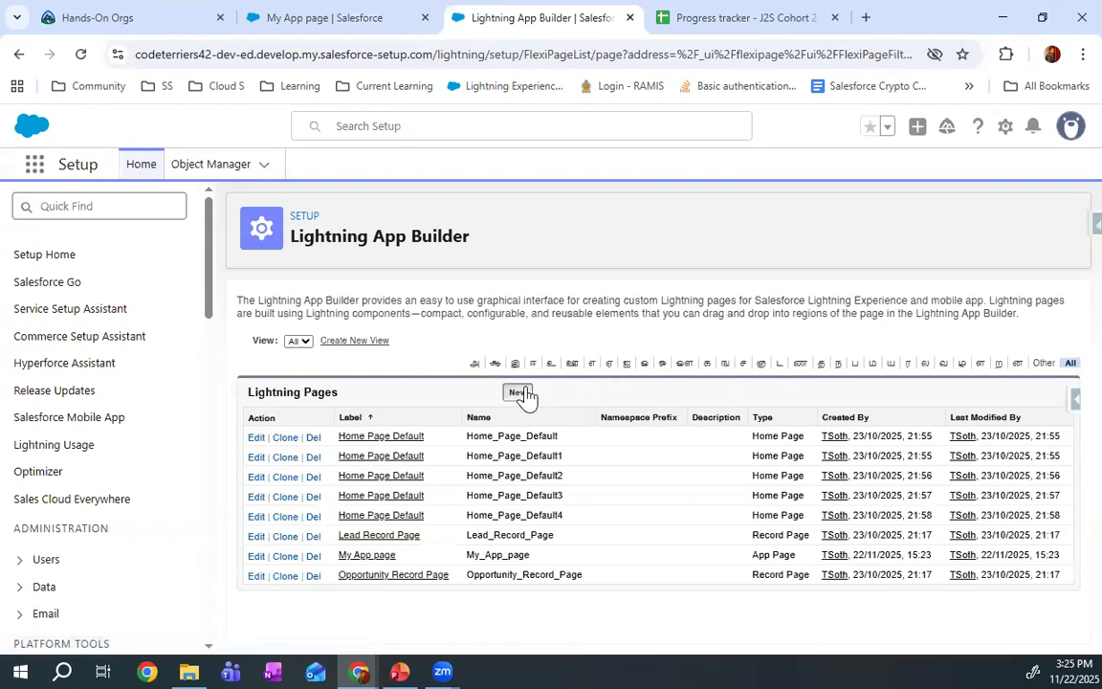
left_click(518, 393)
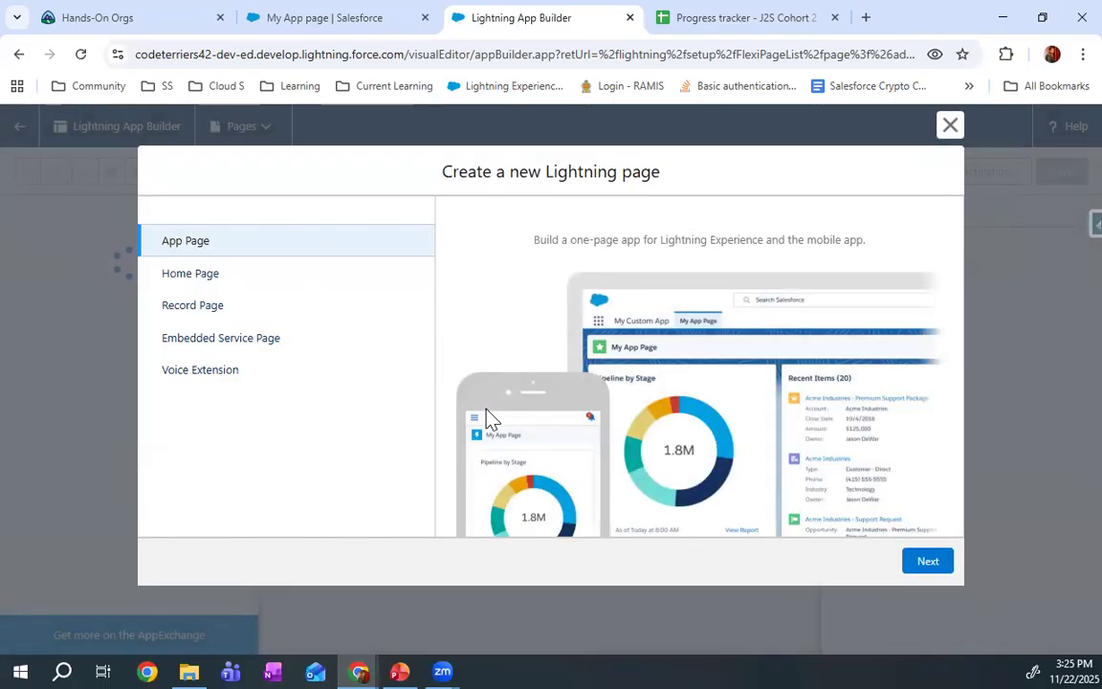
left_click(246, 271)
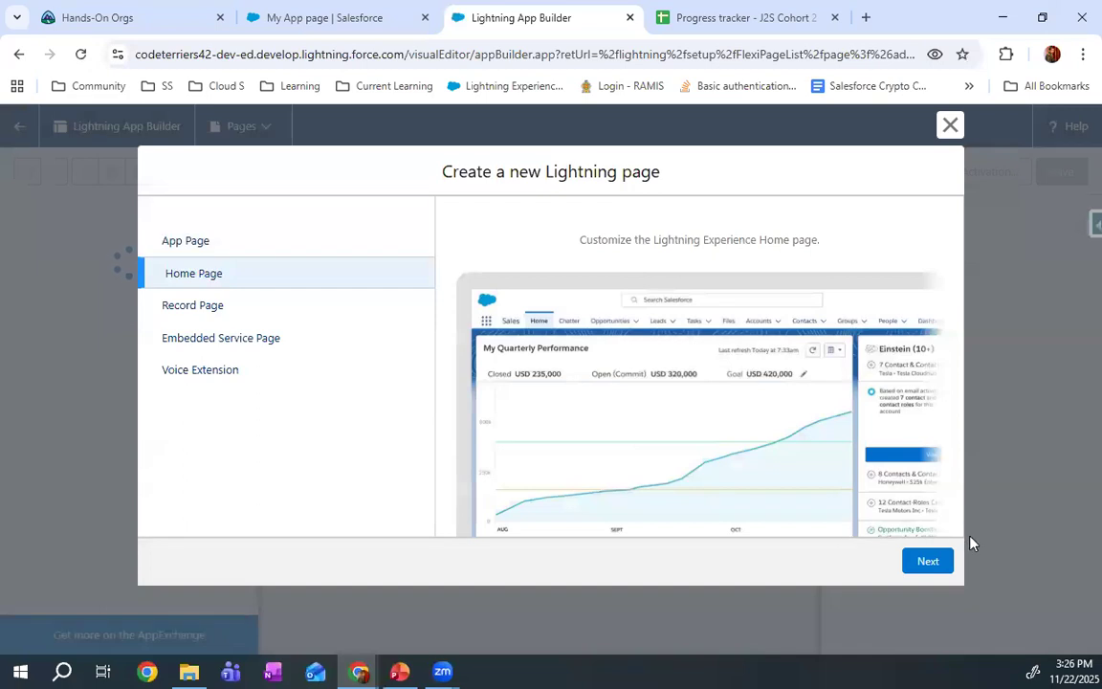
left_click(924, 559)
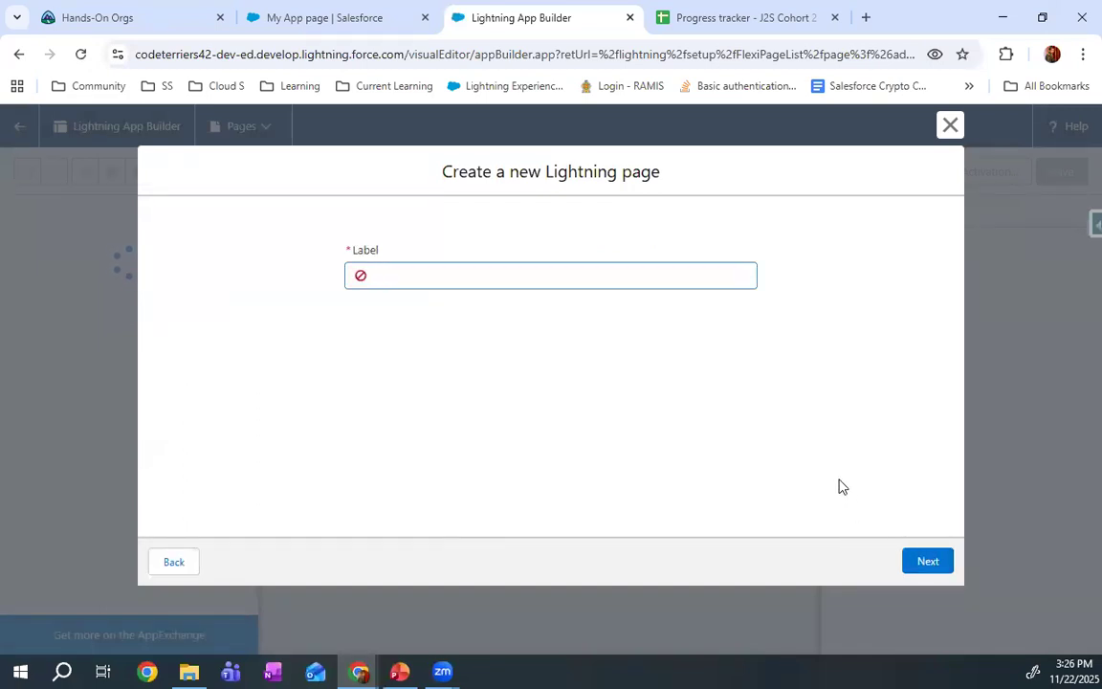
Label the new home page My Home Page and continue to the template choice
type("My Home App")
left_click(467, 276)
type("\\\\\\")
key("Home")
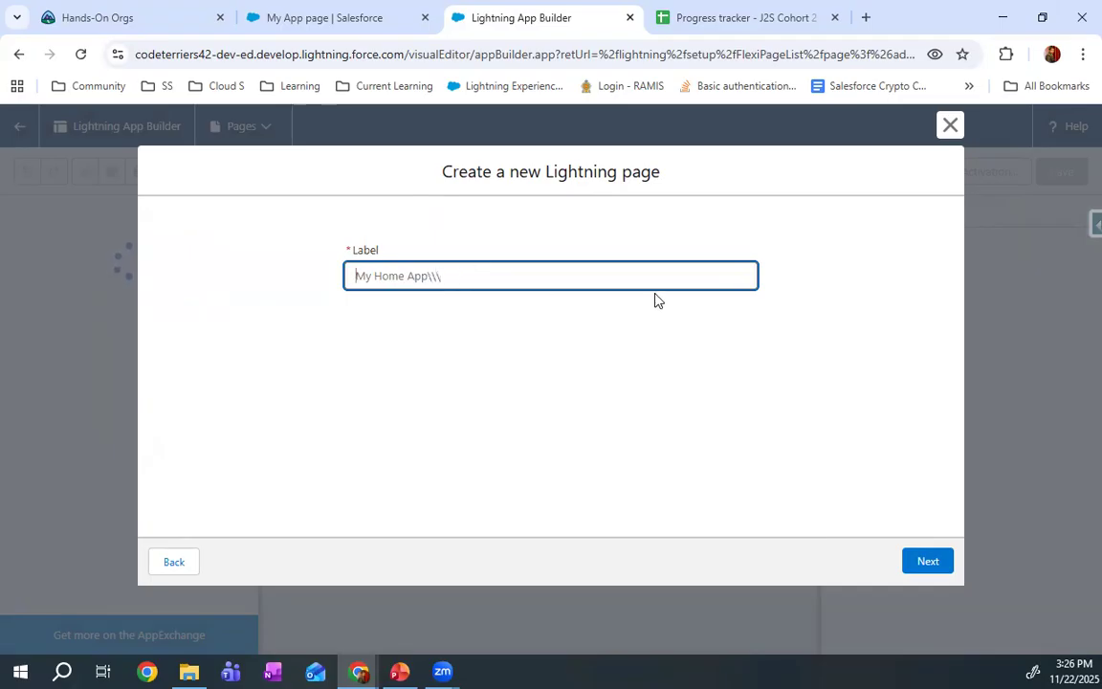
left_click(607, 283)
key("BackSpace")
key("BackSpace")
key("BackSpace")
key("BackSpace")
key("BackSpace")
key("BackSpace")
key("BackSpace")
type("Page")
left_click(914, 561)
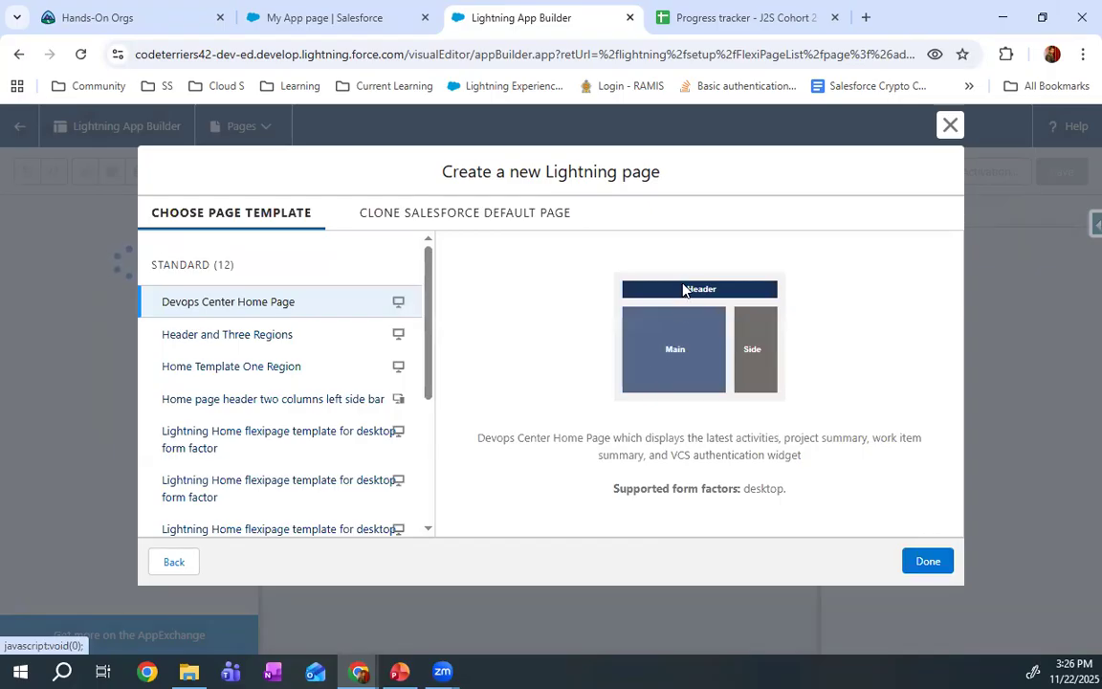
Create the page with the template Home page header two columns left side bar
left_click(253, 401)
scroll(277, 402, "down", 3)
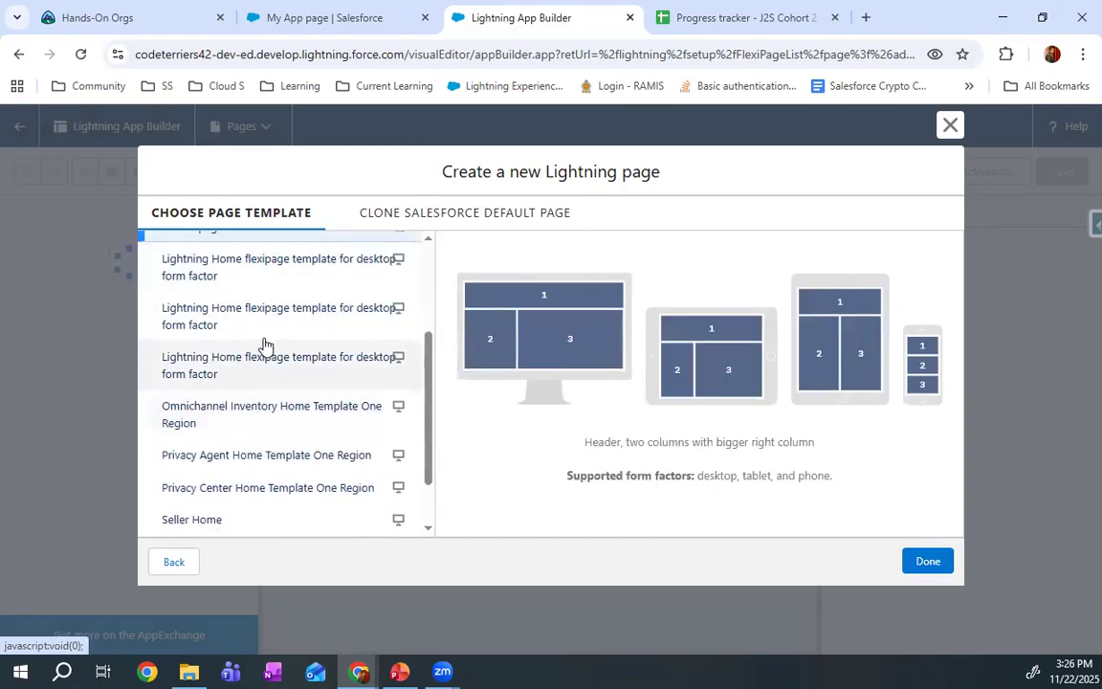
left_click(924, 561)
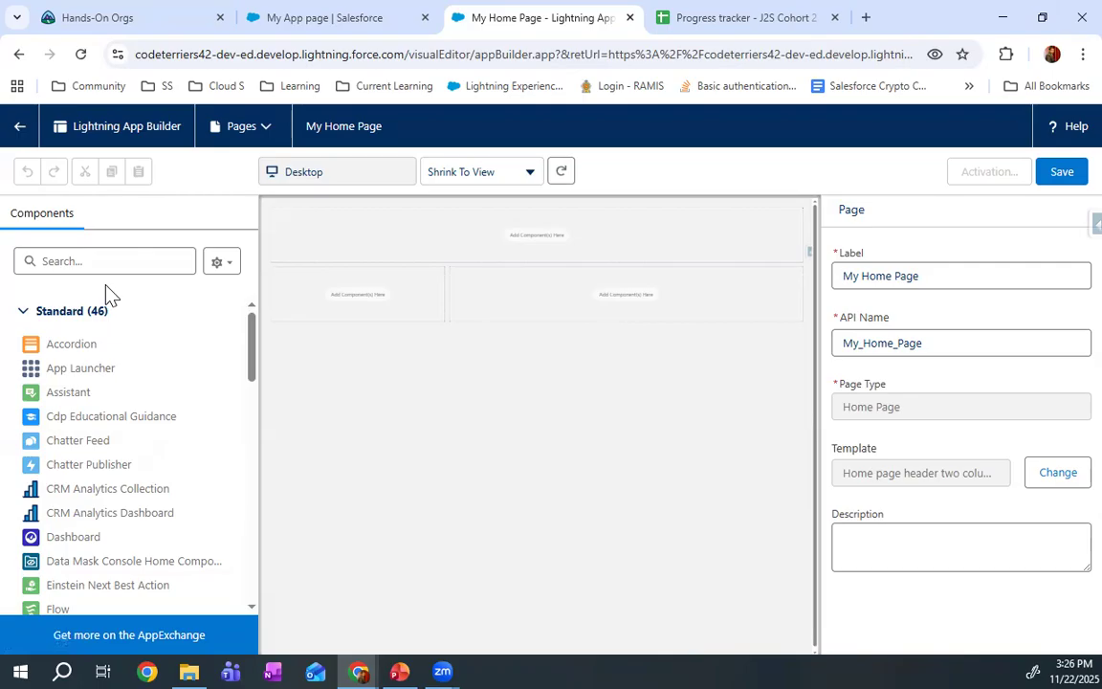
Find the Today's Tasks component and place it in the wider right column of My Home Page
left_click(169, 264)
type("my")
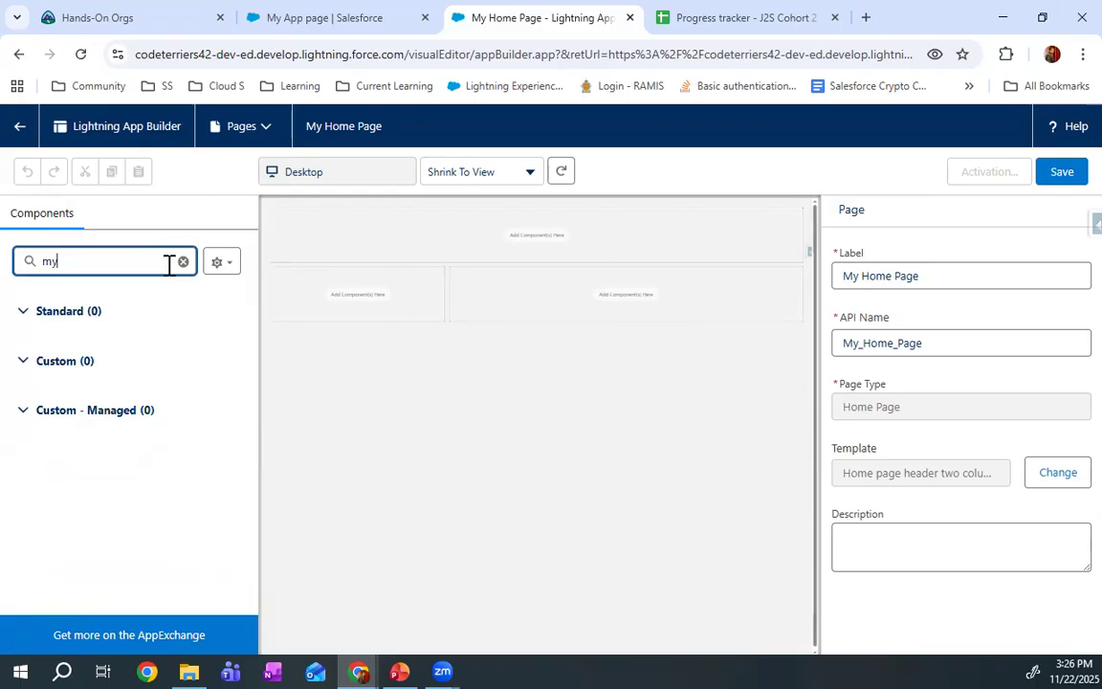
double_click(171, 261)
key("BackSpace")
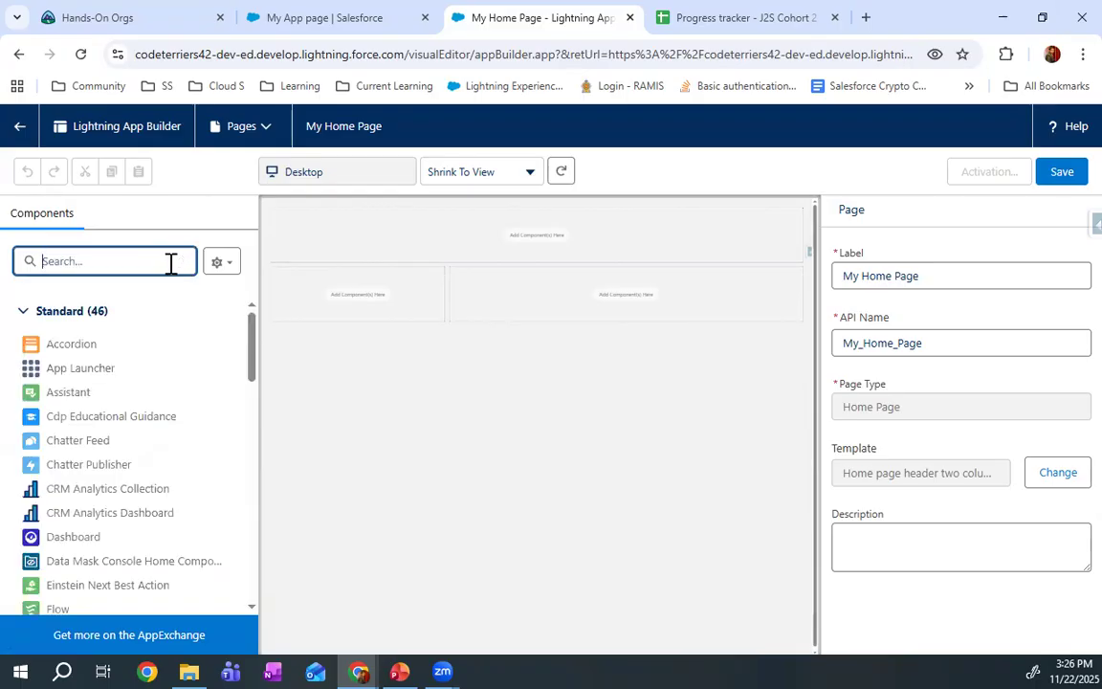
type("tas")
left_click_drag(79, 345, 647, 293)
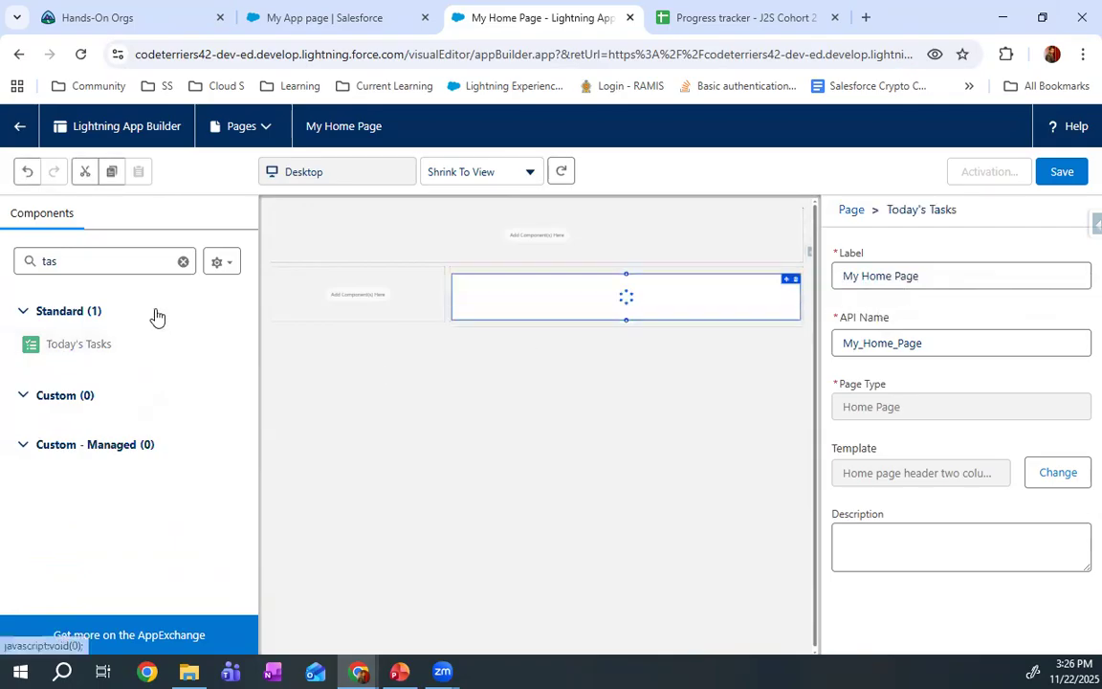
Add a Dashboard component to the header region, showing Executive Performance and AI Readiness (Agentforce Readiness)
double_click(86, 251)
type("dash")
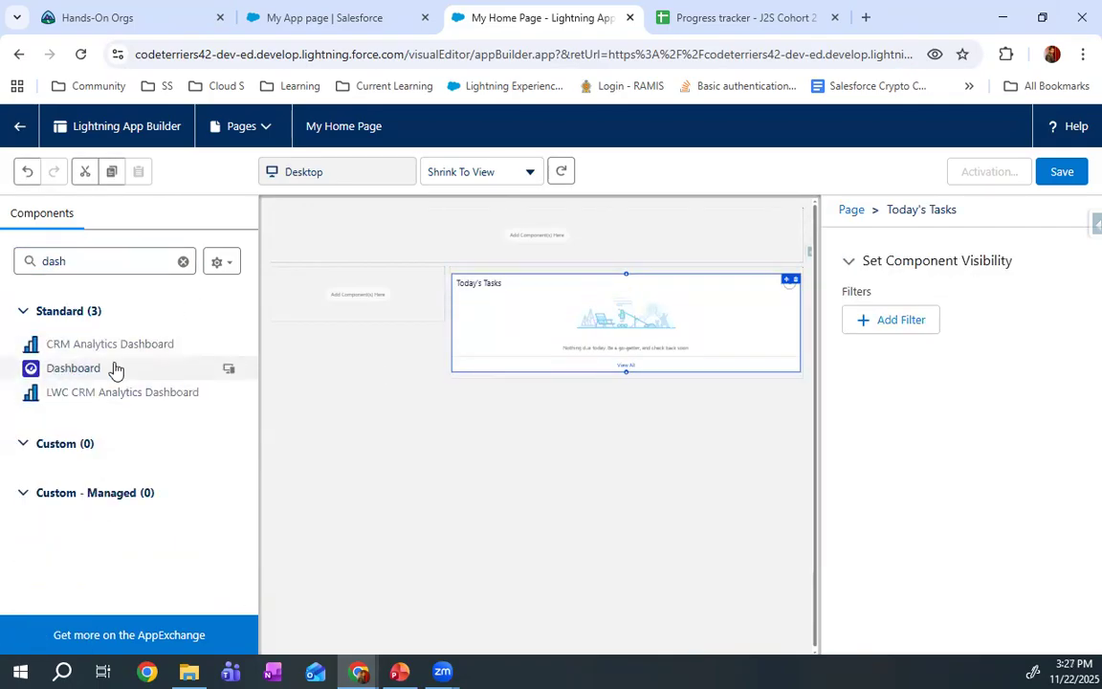
left_click_drag(113, 369, 567, 235)
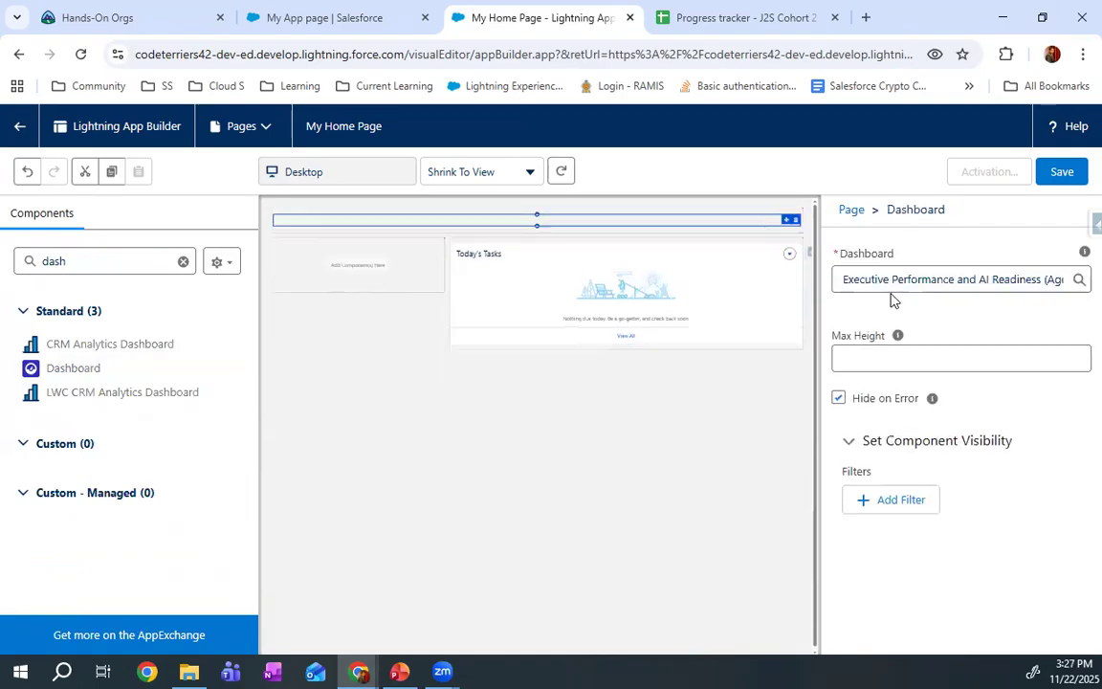
left_click(930, 279)
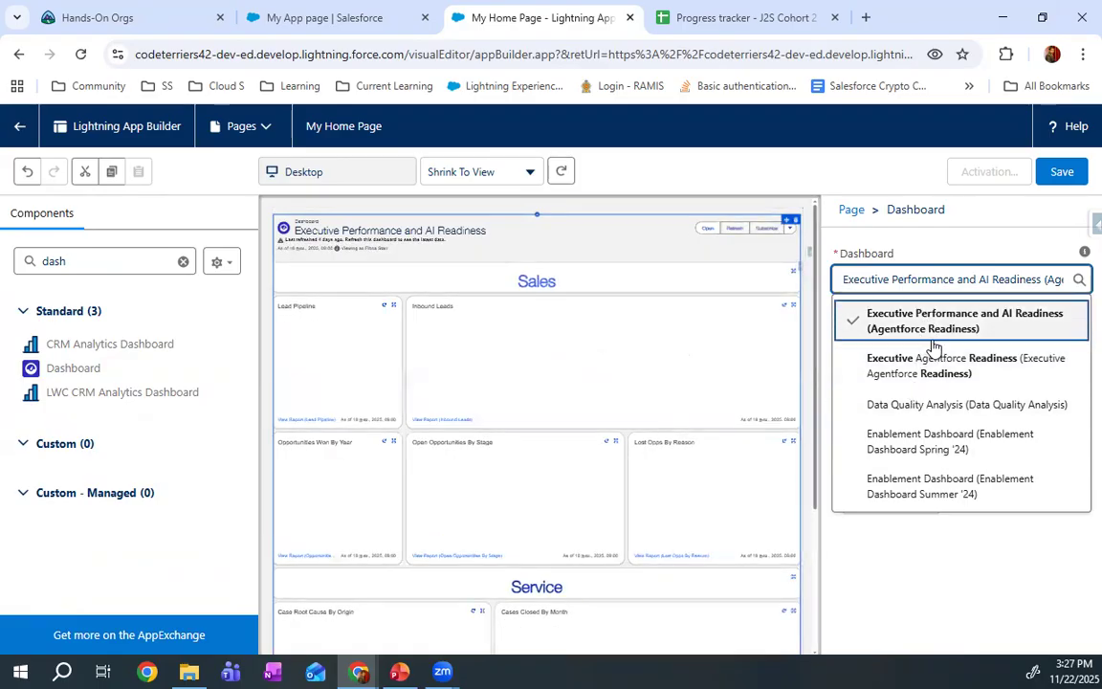
left_click(922, 331)
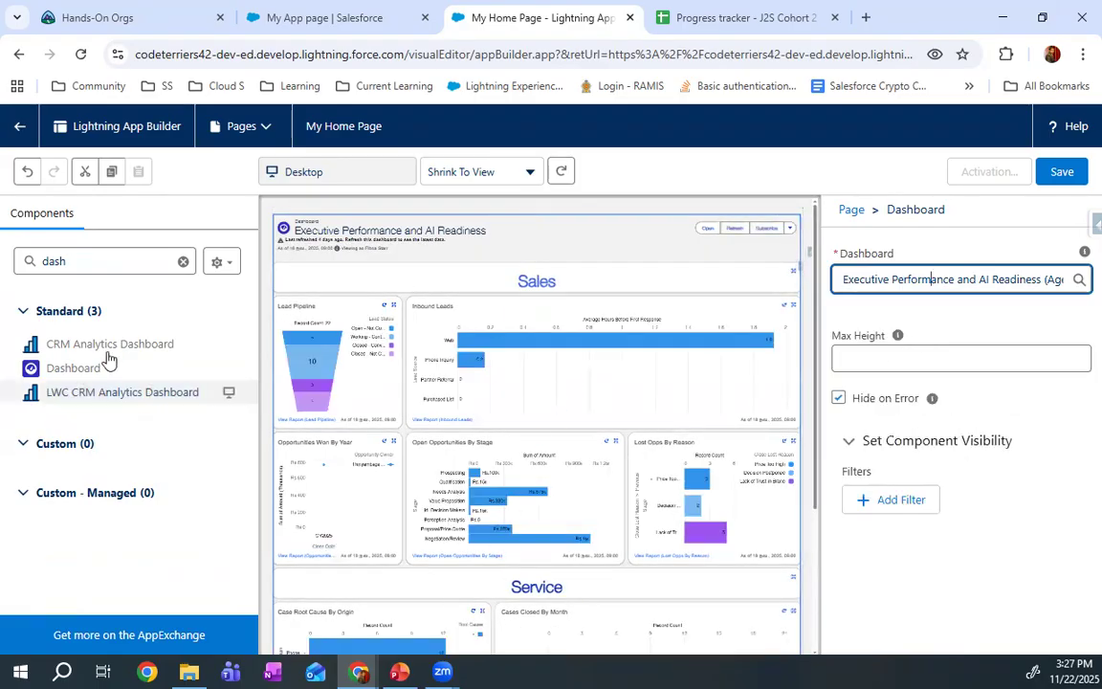
Add a Rich Text component above the dashboard with the text Welcome to Yarl Salesforce Ohana
double_click(108, 261)
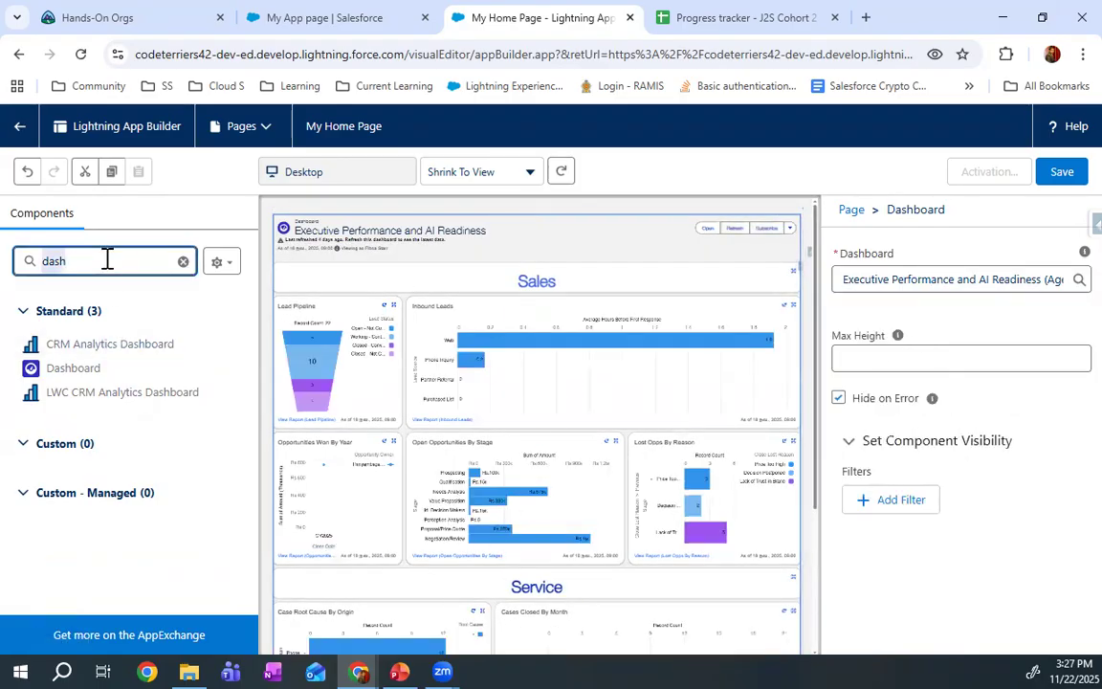
type("ric")
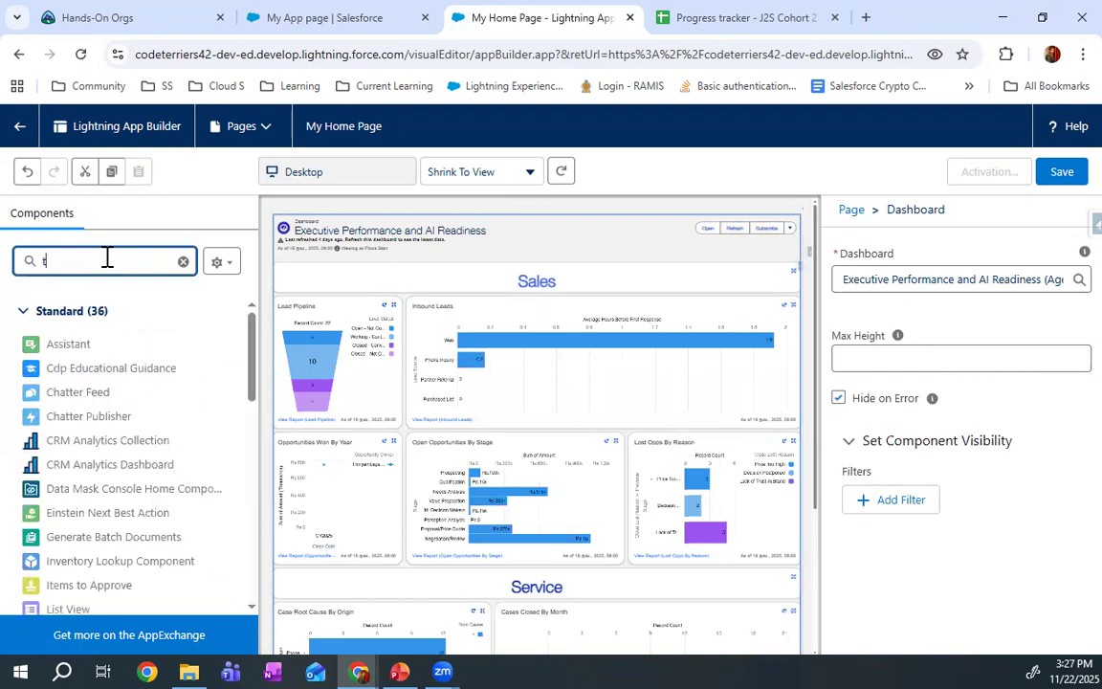
left_click_drag(69, 342, 491, 234)
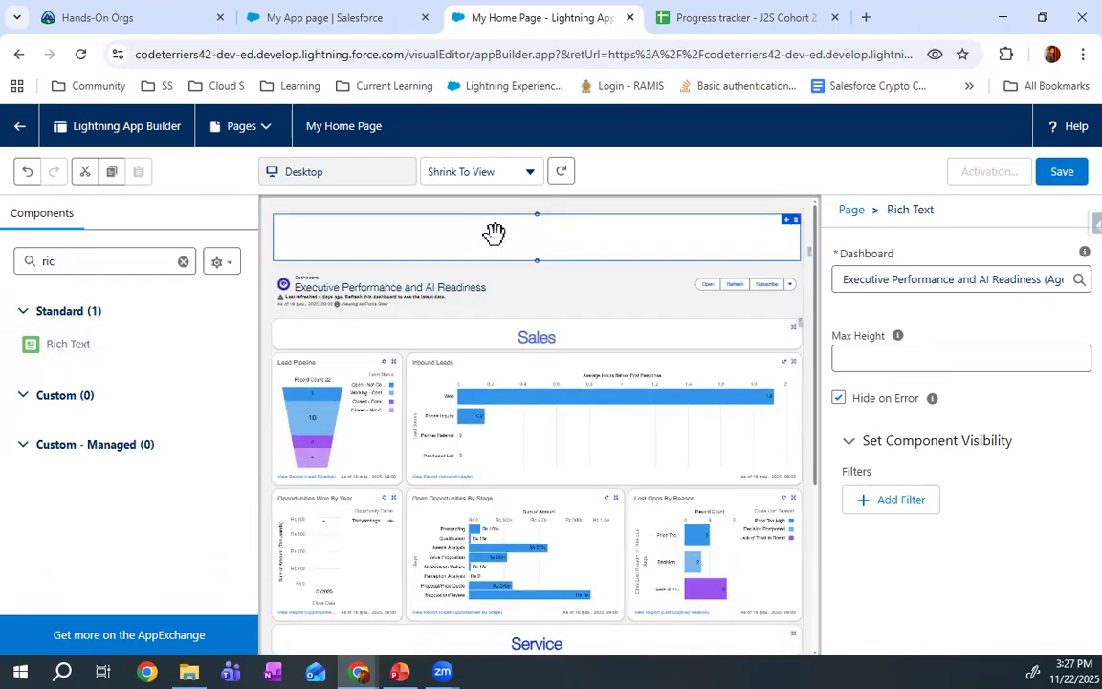
left_click(935, 402)
type("Welcome t")
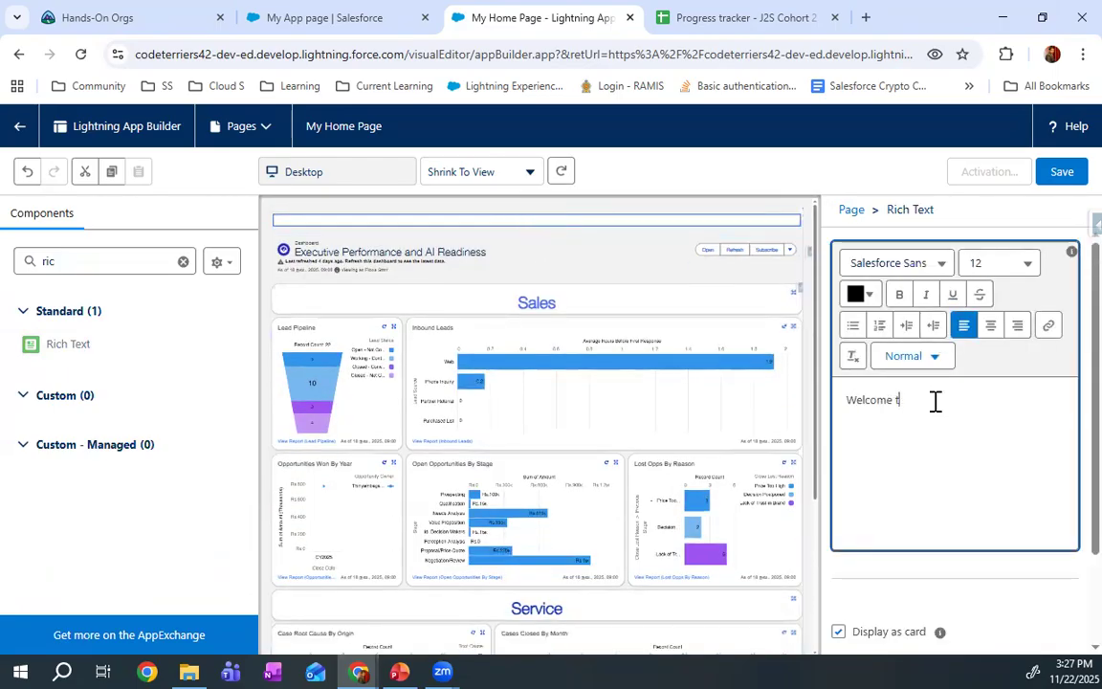
type("o Yarl Sale")
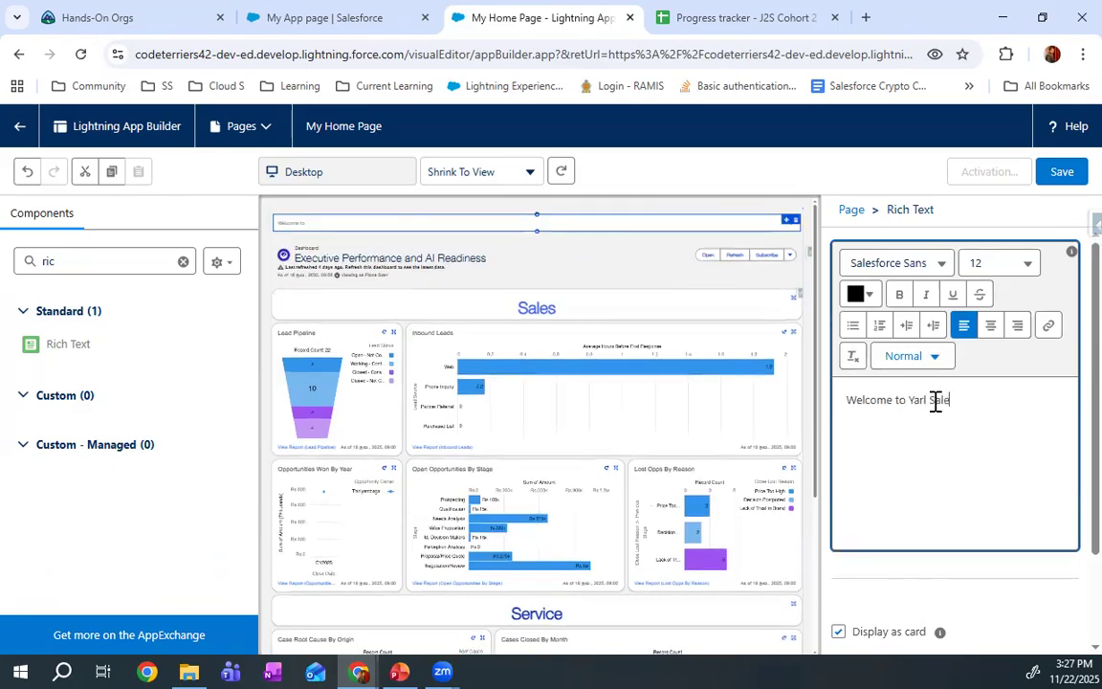
type("sforce Ohana")
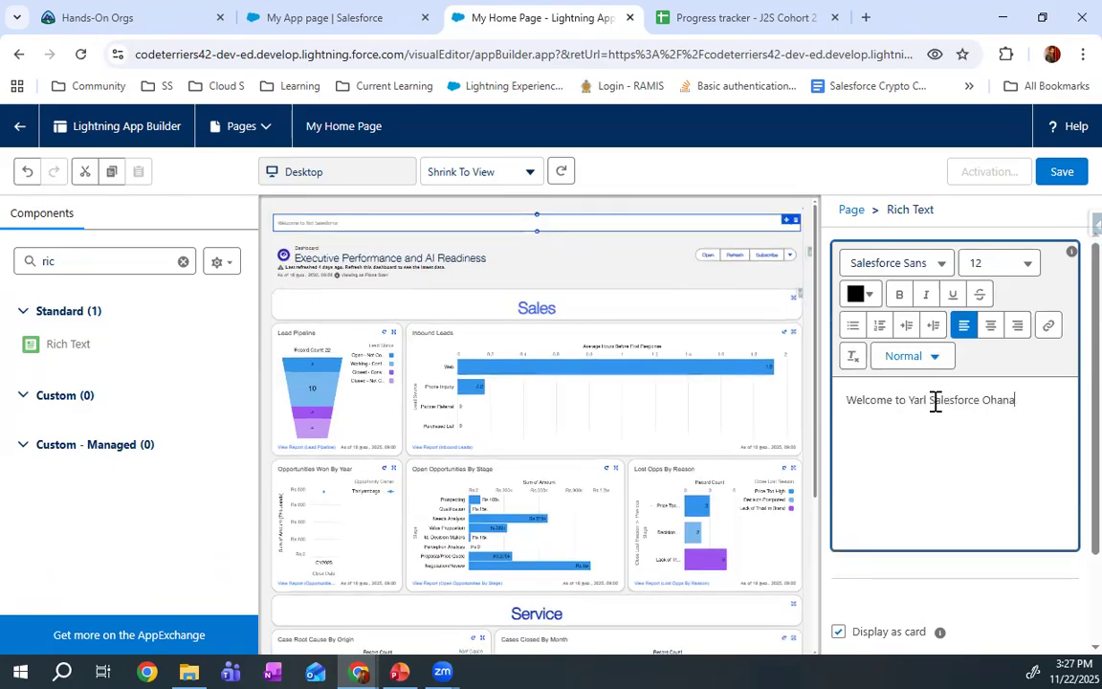
Set the font size of the whole welcome text to 28
key("ctrl+a")
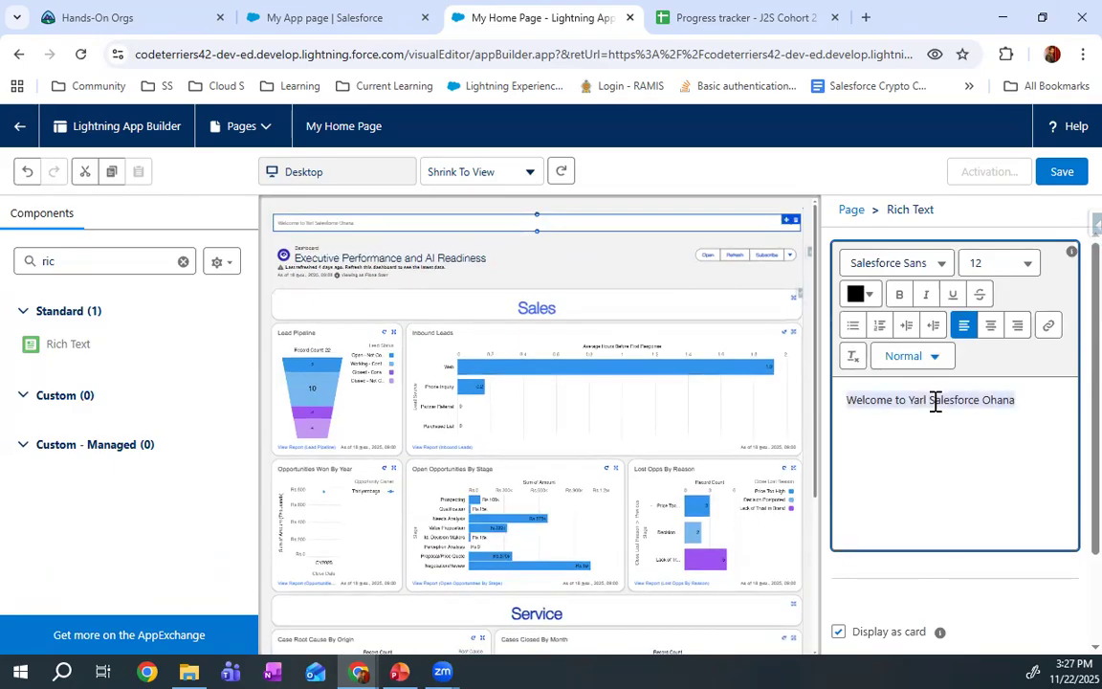
left_click(894, 263)
left_click(981, 260)
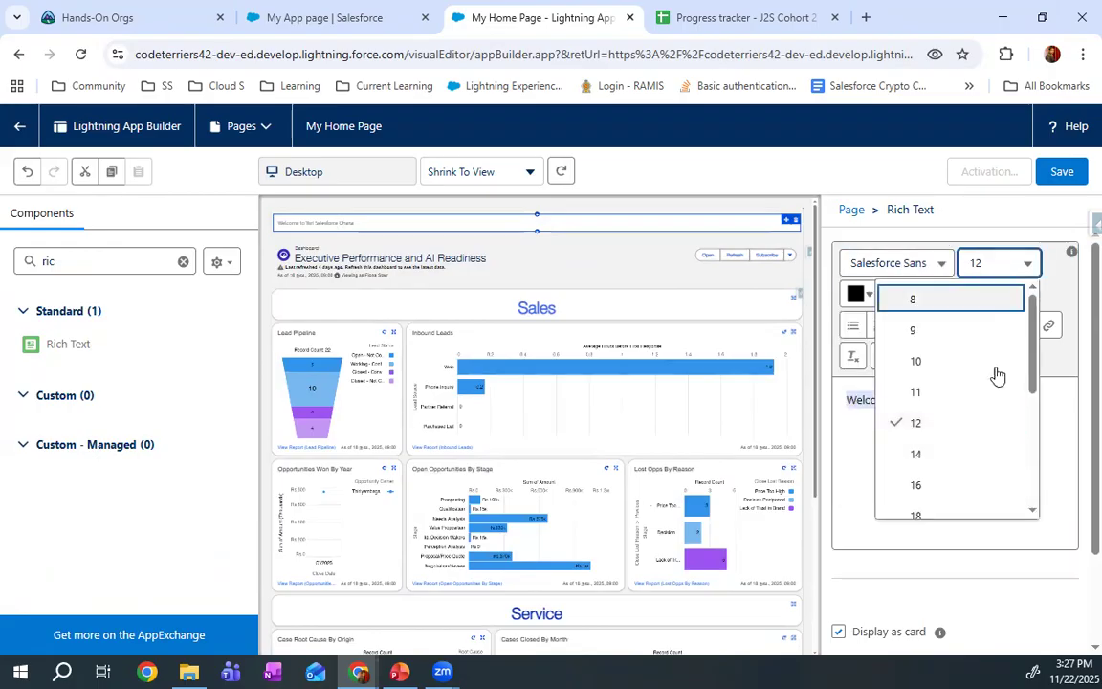
left_click(969, 515)
left_click(984, 261)
scroll(975, 408, "down", 3)
left_click(975, 409)
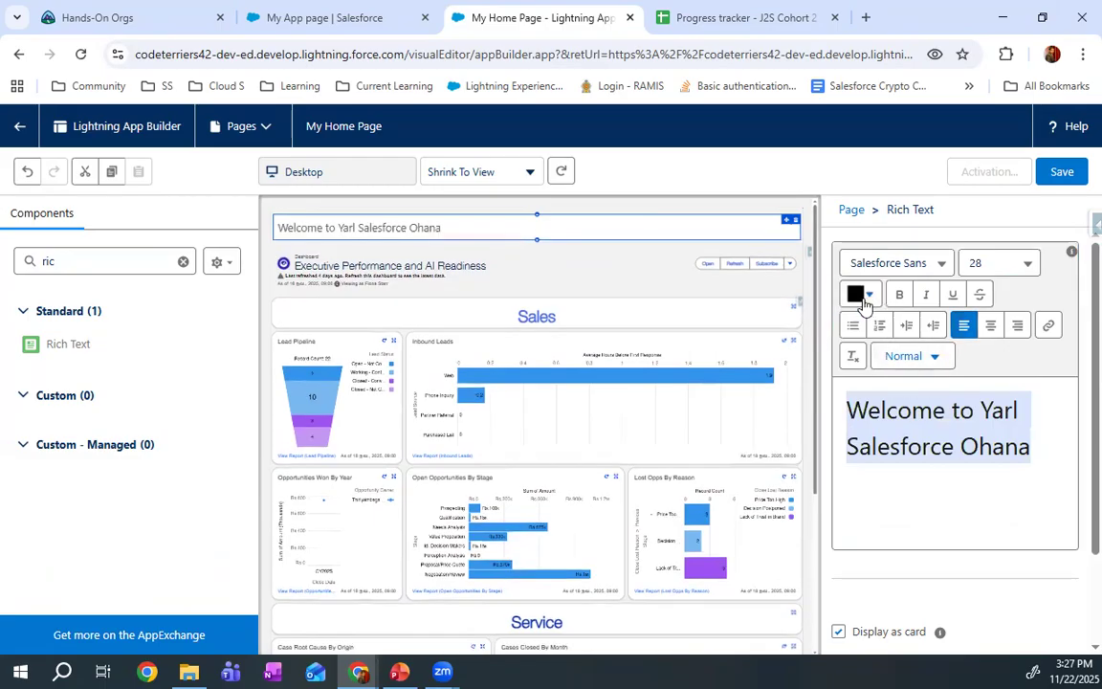
Make the welcome text blue, centred and bold, and save My Home Page
left_click(864, 295)
left_click(802, 410)
left_click_drag(805, 369, 869, 324)
left_click(850, 509)
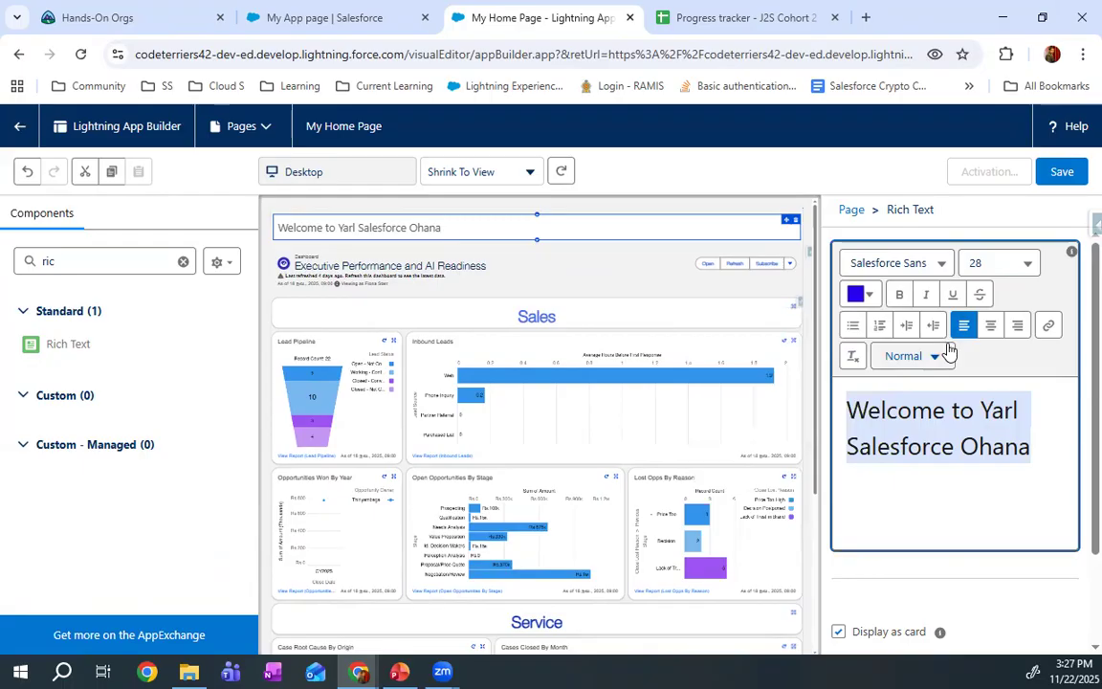
left_click(990, 326)
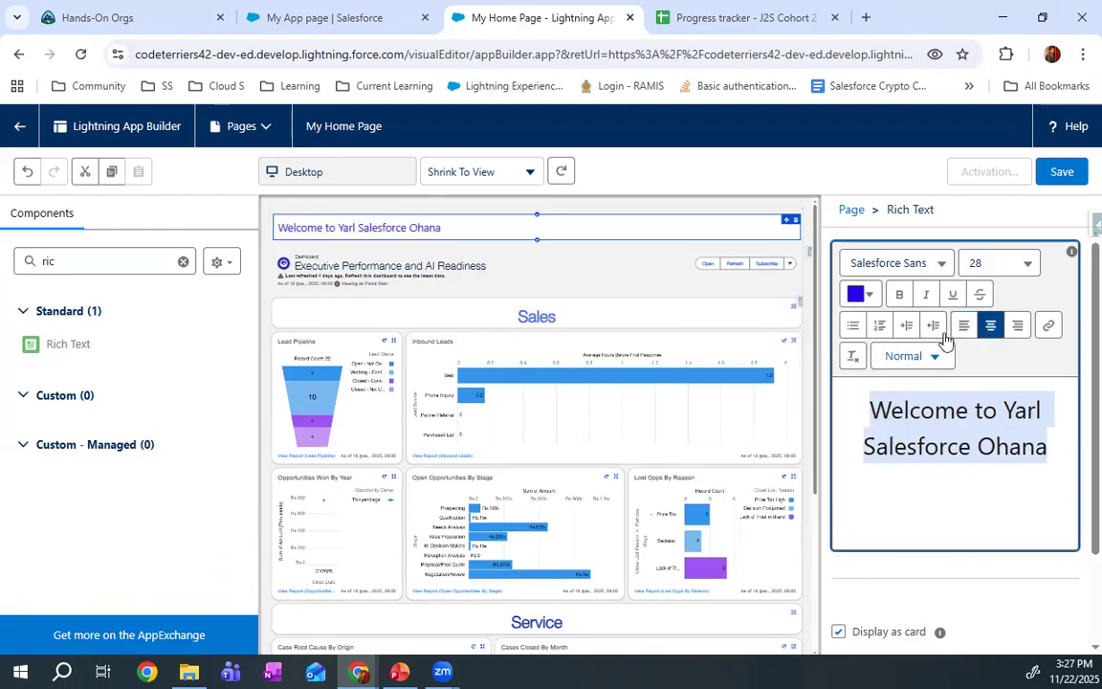
left_click(899, 296)
left_click(1053, 176)
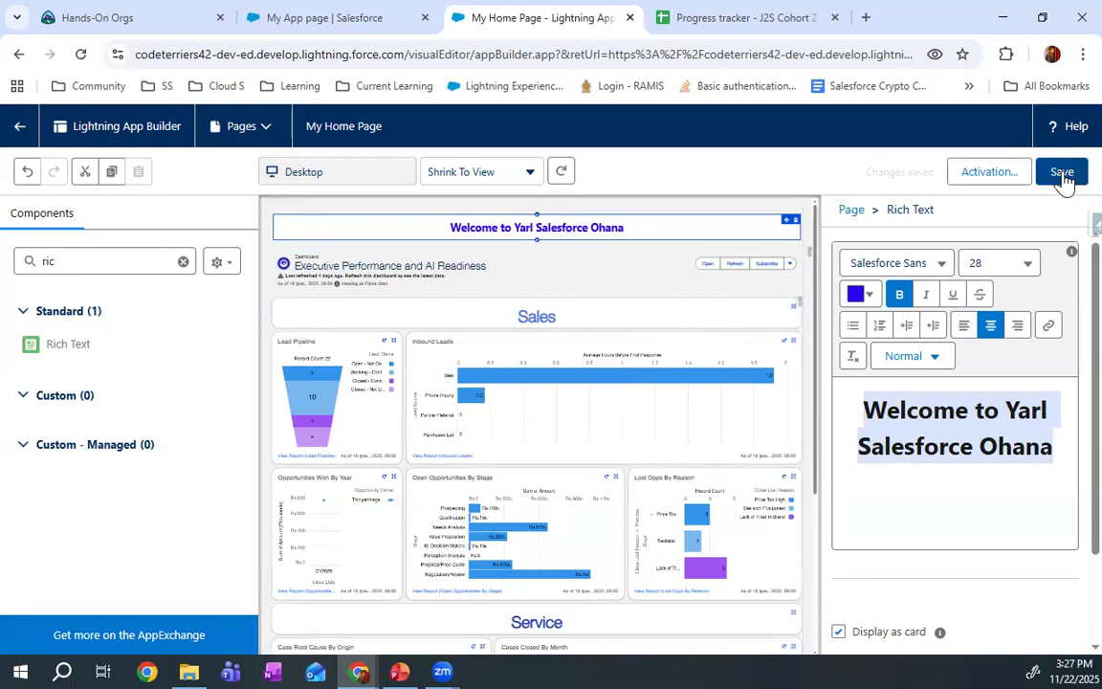
Open the activation of My Home Page and review its Org Default, App Default, and App and Profile assignment options
left_click(1000, 175)
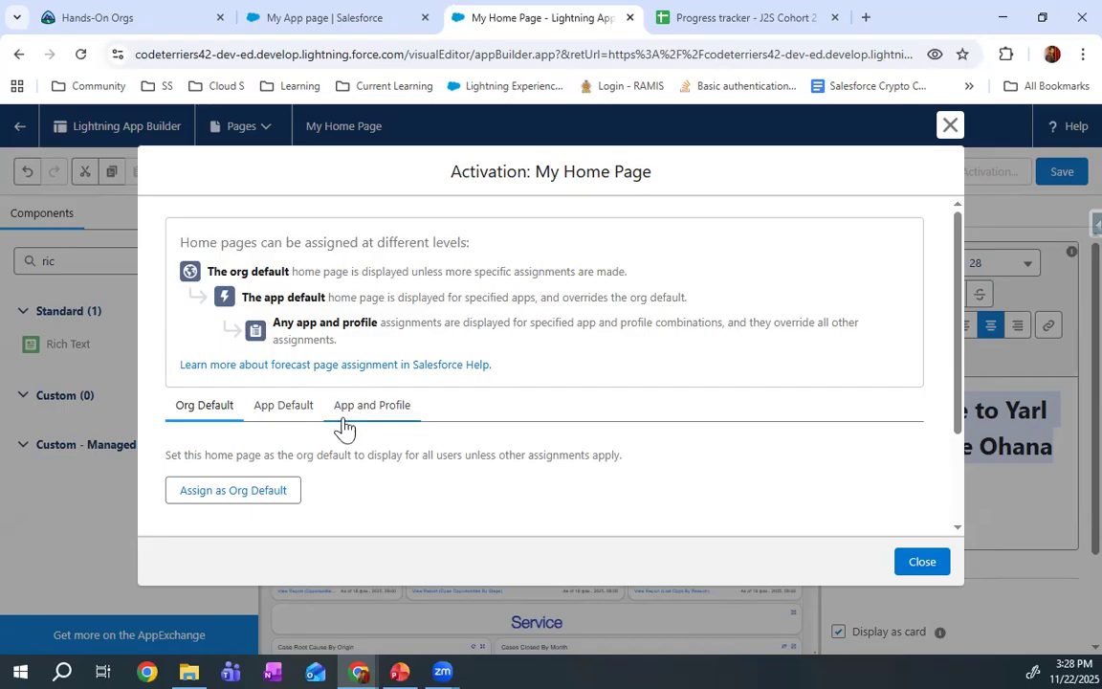
left_click(276, 407)
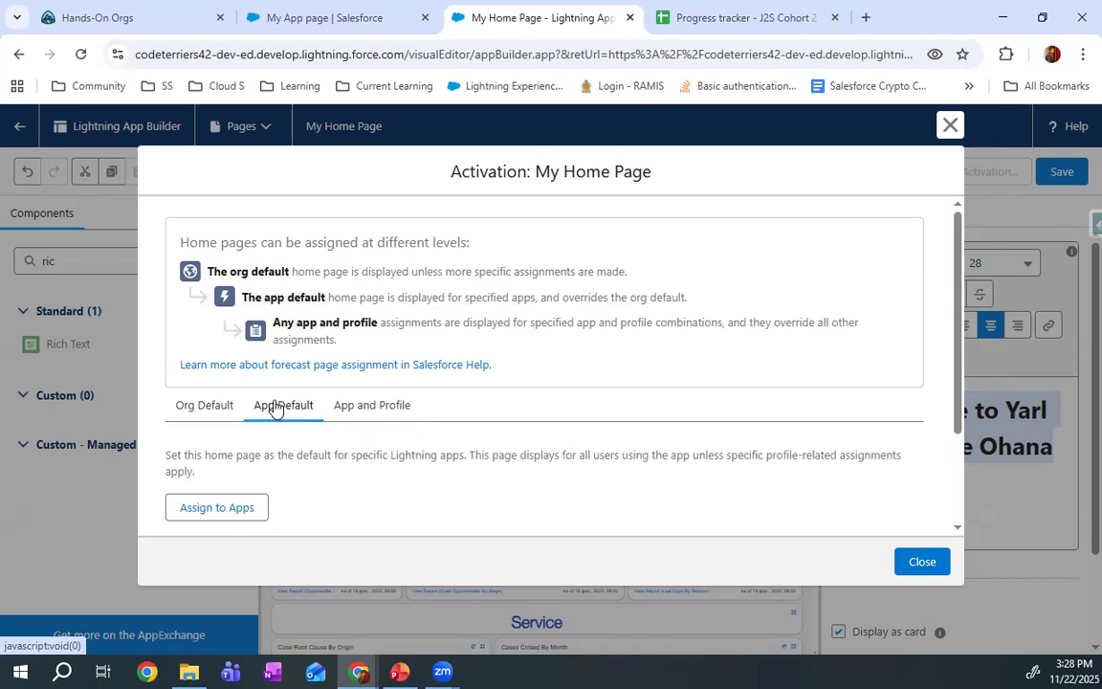
left_click(407, 416)
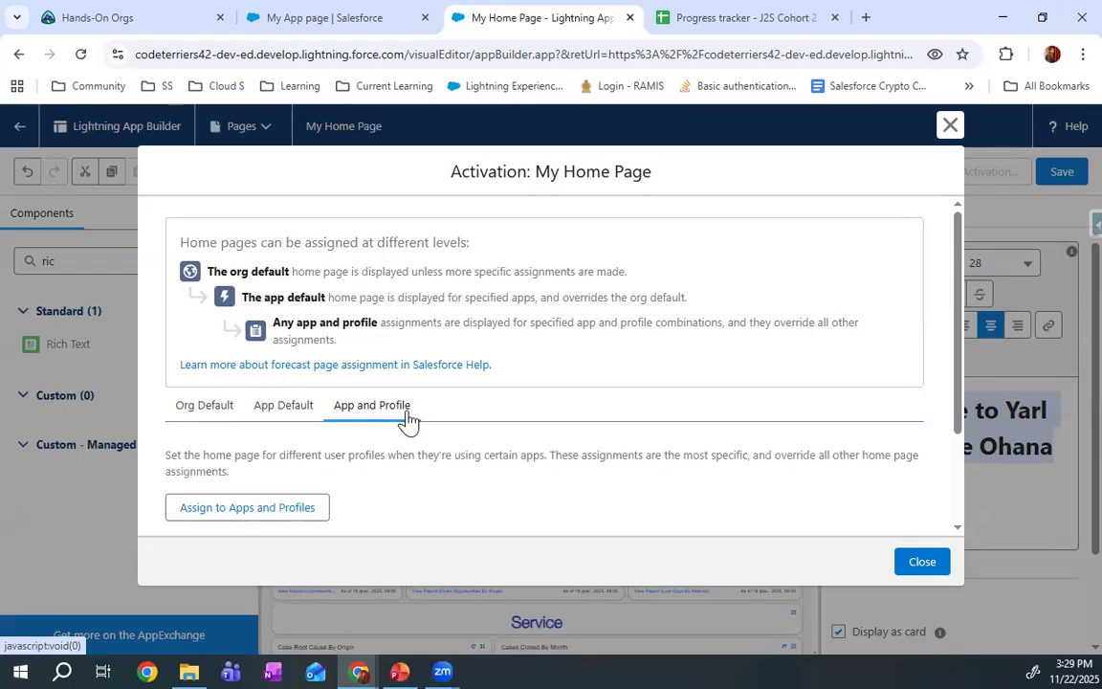
Examine the Lightning apps available for the app default assignment and go back without selecting any
left_click(285, 408)
scroll(315, 435, "down", 3)
left_click(219, 376)
scroll(254, 412, "down", 3)
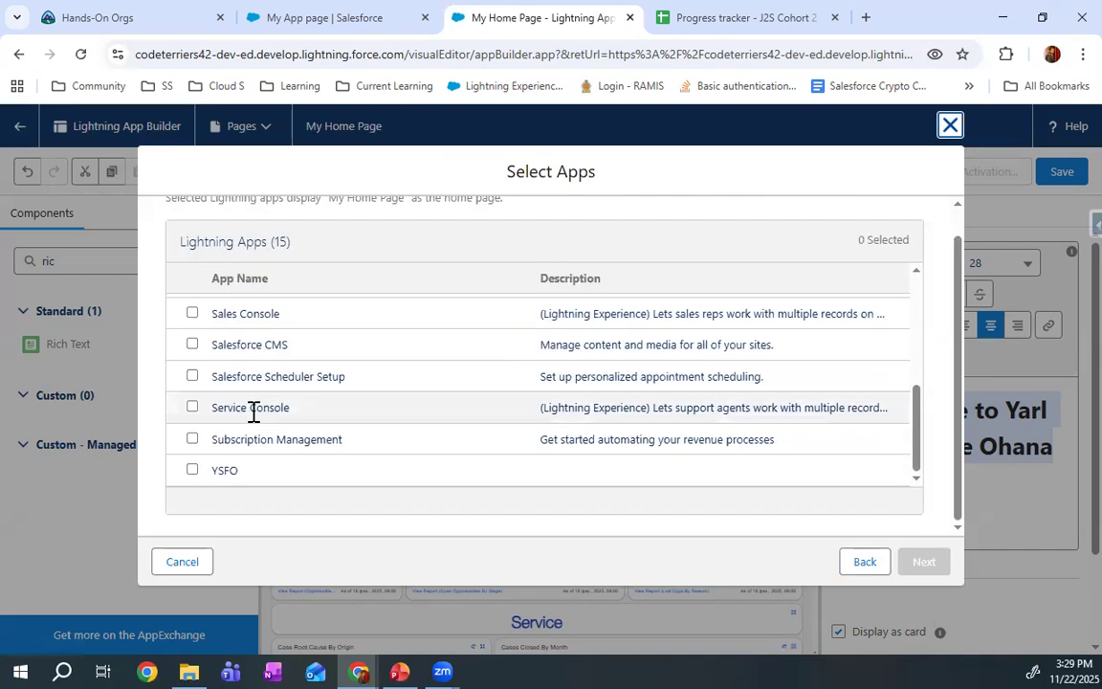
scroll(251, 412, "up", 5)
scroll(248, 413, "down", 5)
scroll(196, 397, "up", 2)
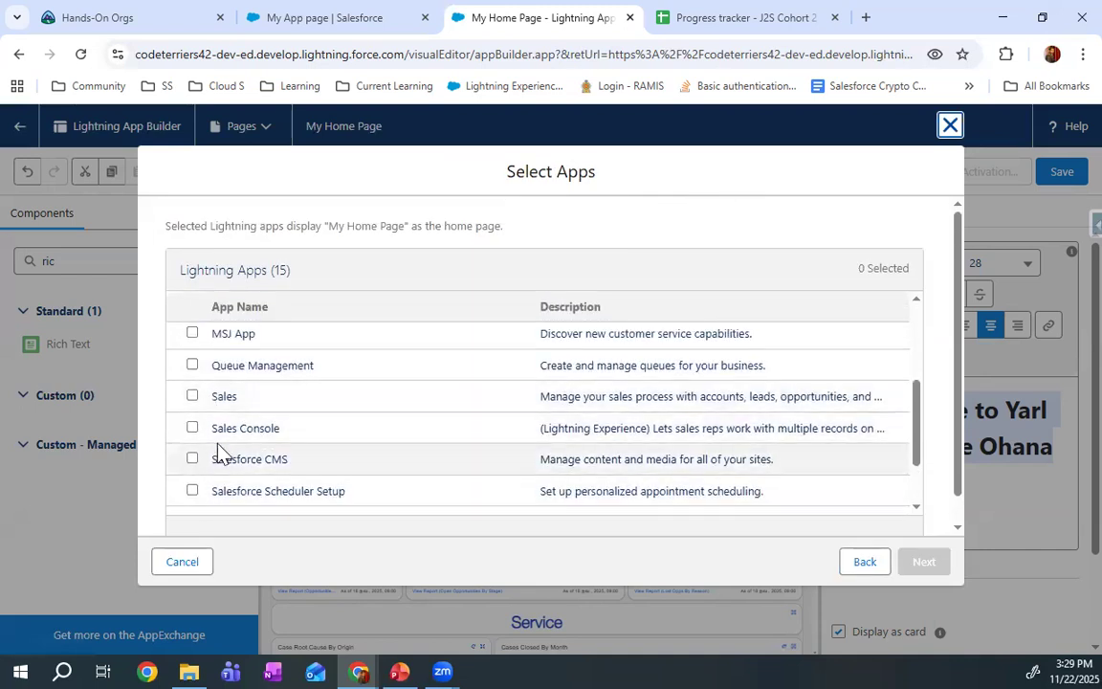
left_click(864, 565)
Start an app and profile assignment for My Home Page and select the YSFO app for it
left_click(370, 409)
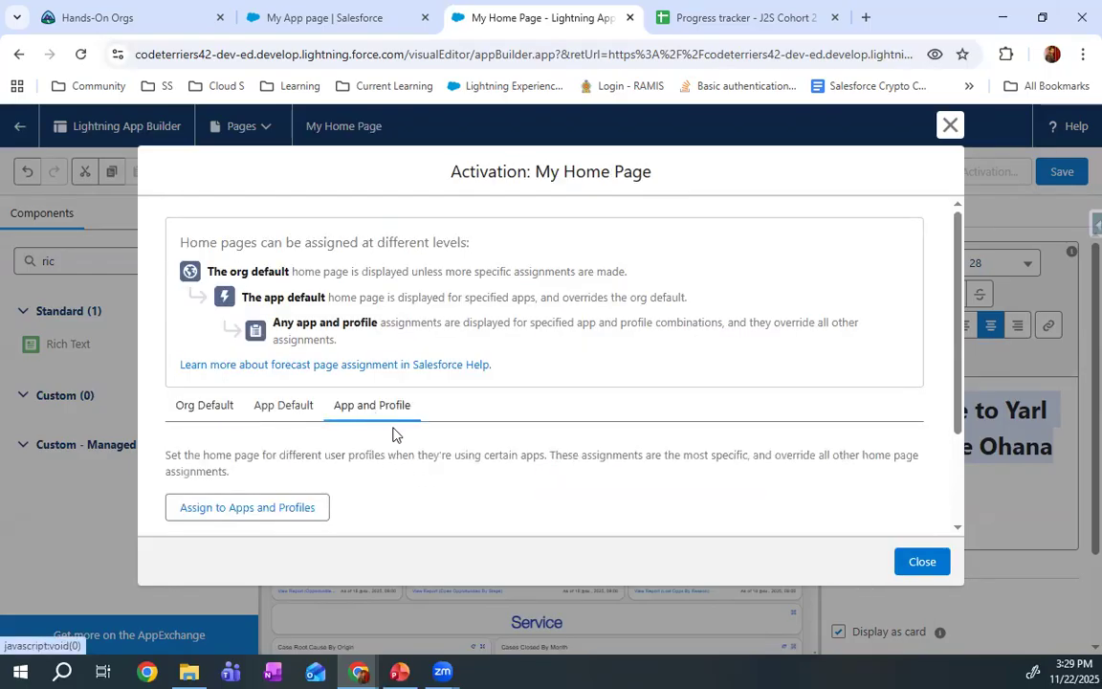
scroll(325, 426, "down", 2)
left_click(251, 378)
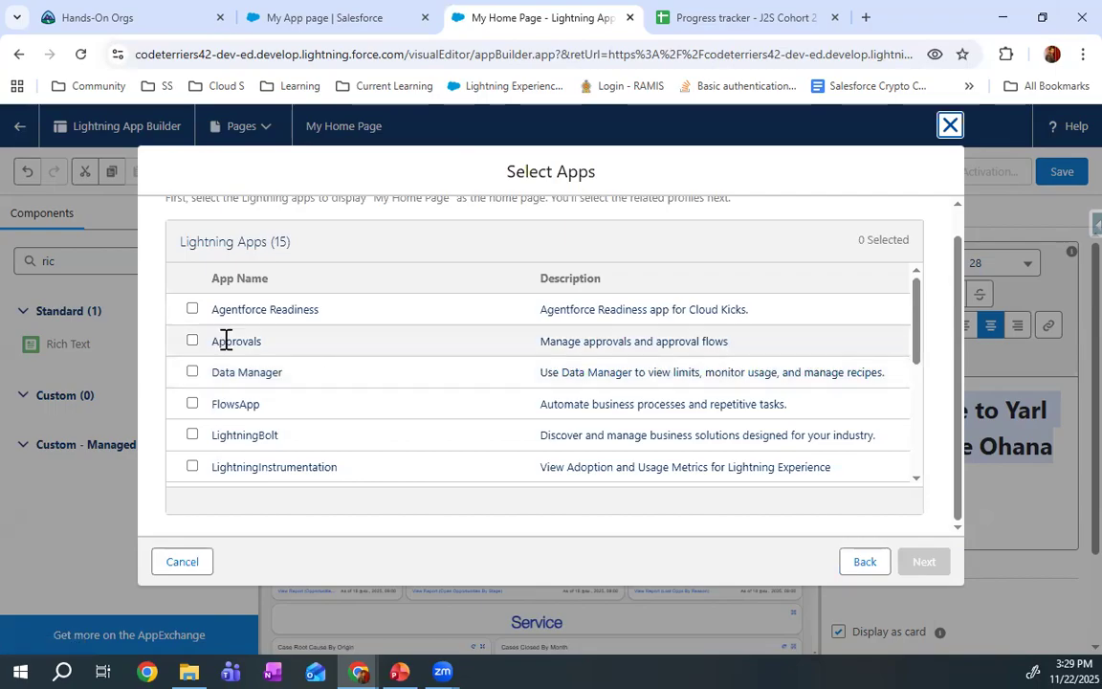
scroll(226, 356, "down", 5)
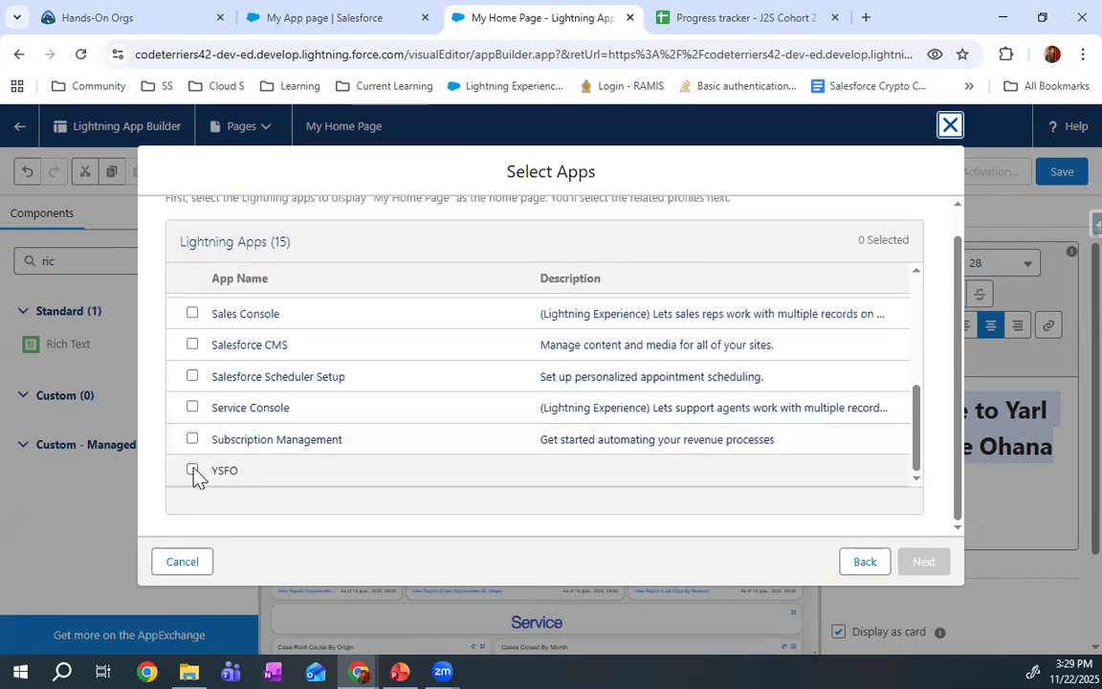
left_click(193, 469)
left_click(923, 564)
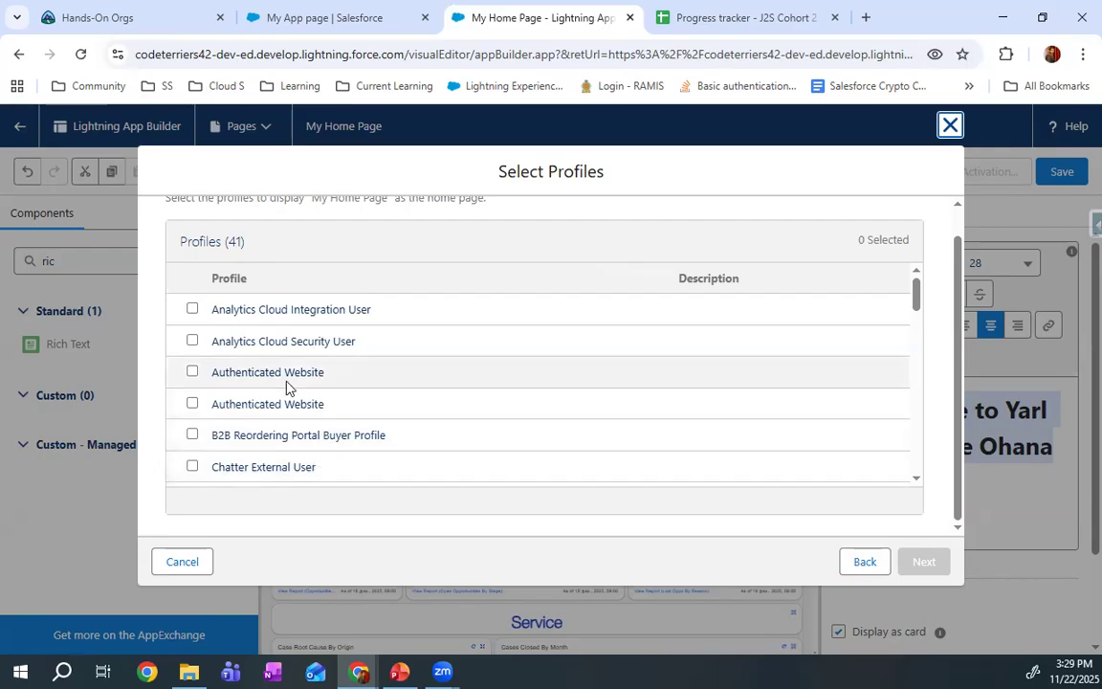
Assign My Home Page to the System Administrator, Solution Manager, Standard Platform User, Standard User and Silver Partner User profiles, and save the assignments
scroll(287, 388, "down", 4)
scroll(281, 391, "down", 12)
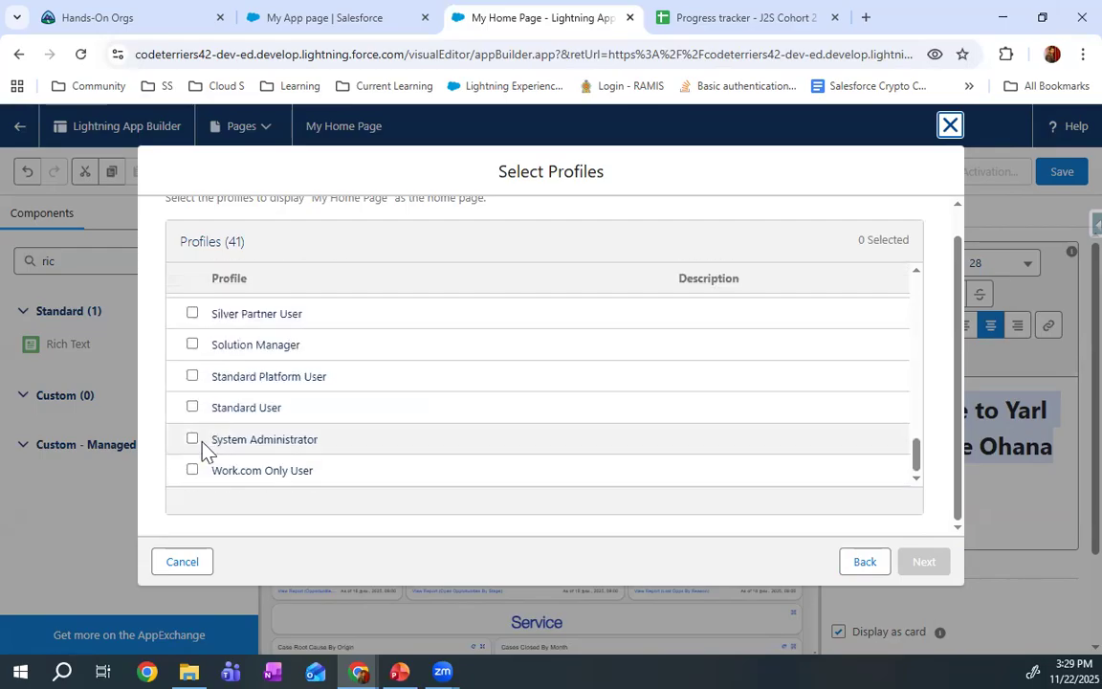
left_click(193, 440)
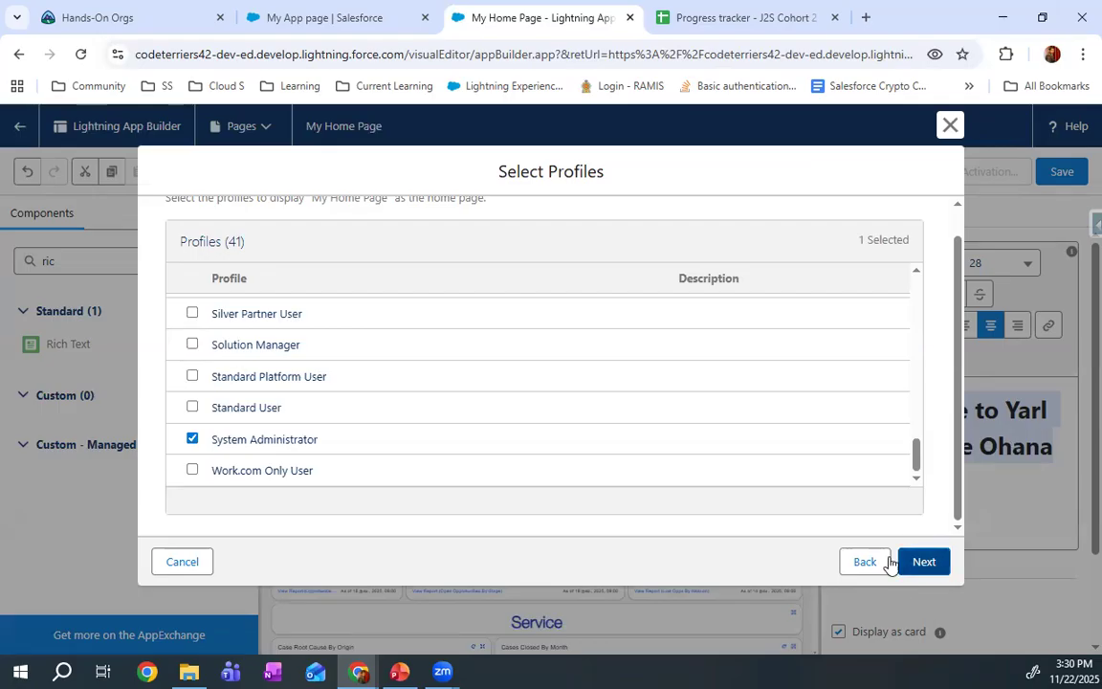
left_click(193, 344)
left_click(193, 376)
left_click(192, 407)
left_click(192, 315)
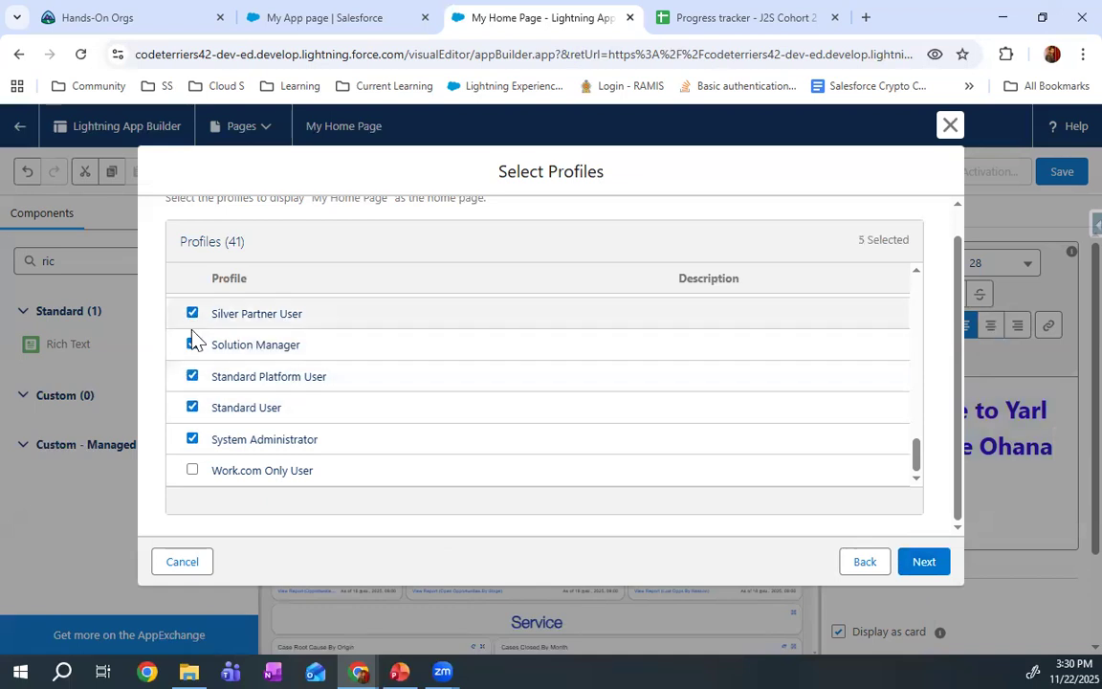
scroll(195, 325, "up", 10)
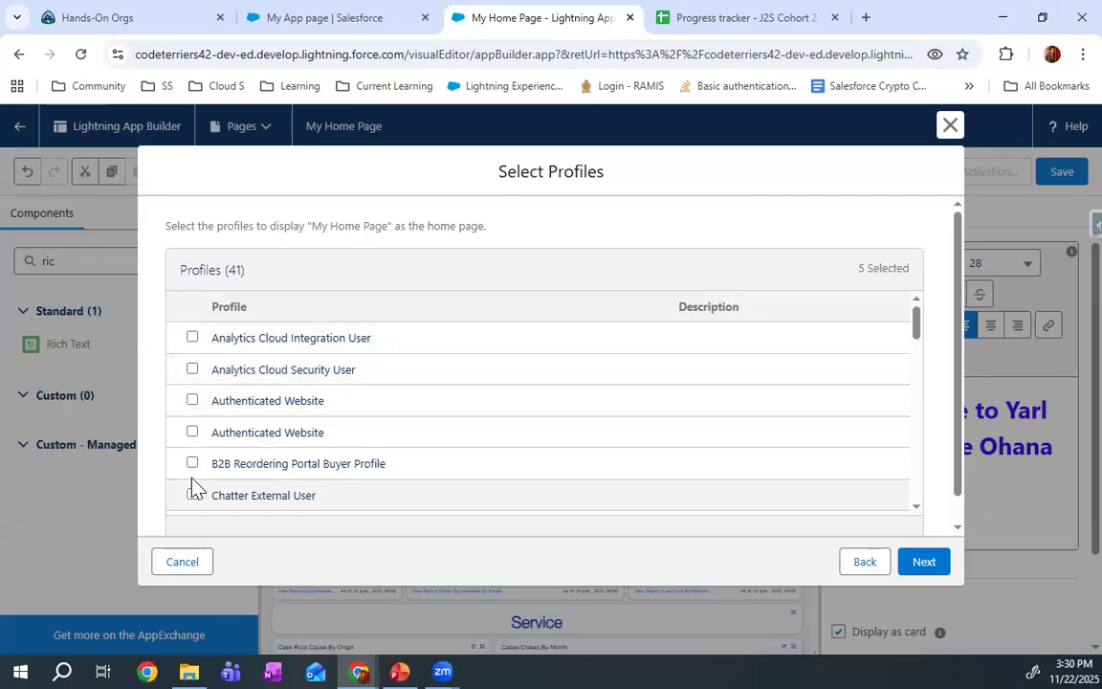
scroll(195, 469, "down", 5)
scroll(195, 460, "down", 8)
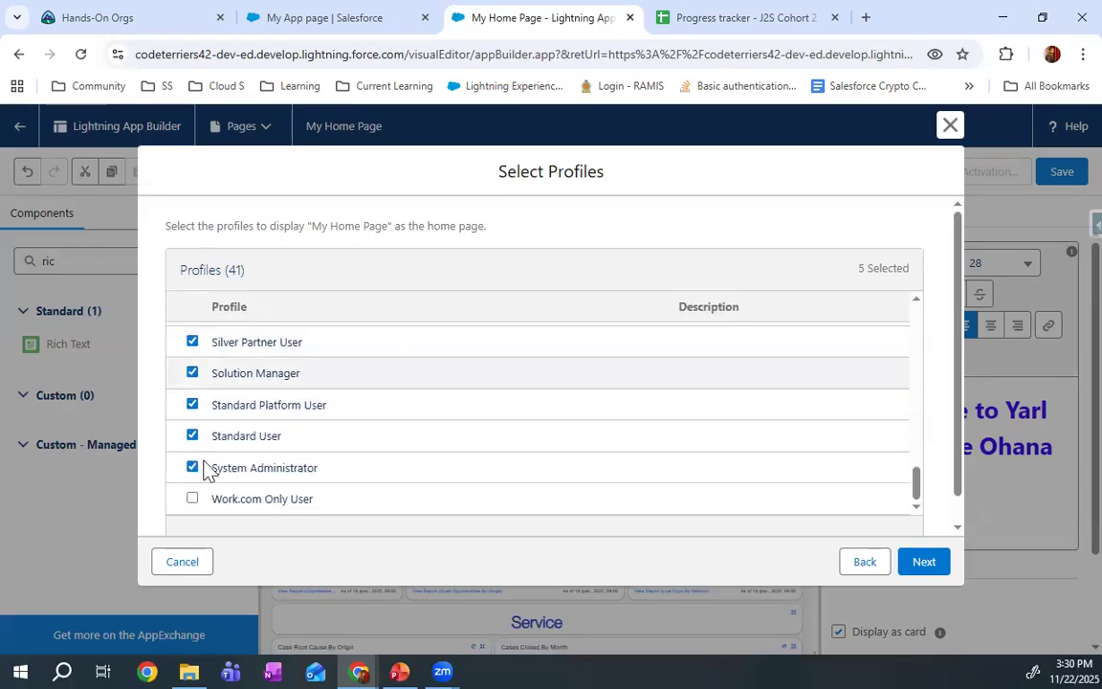
left_click(933, 570)
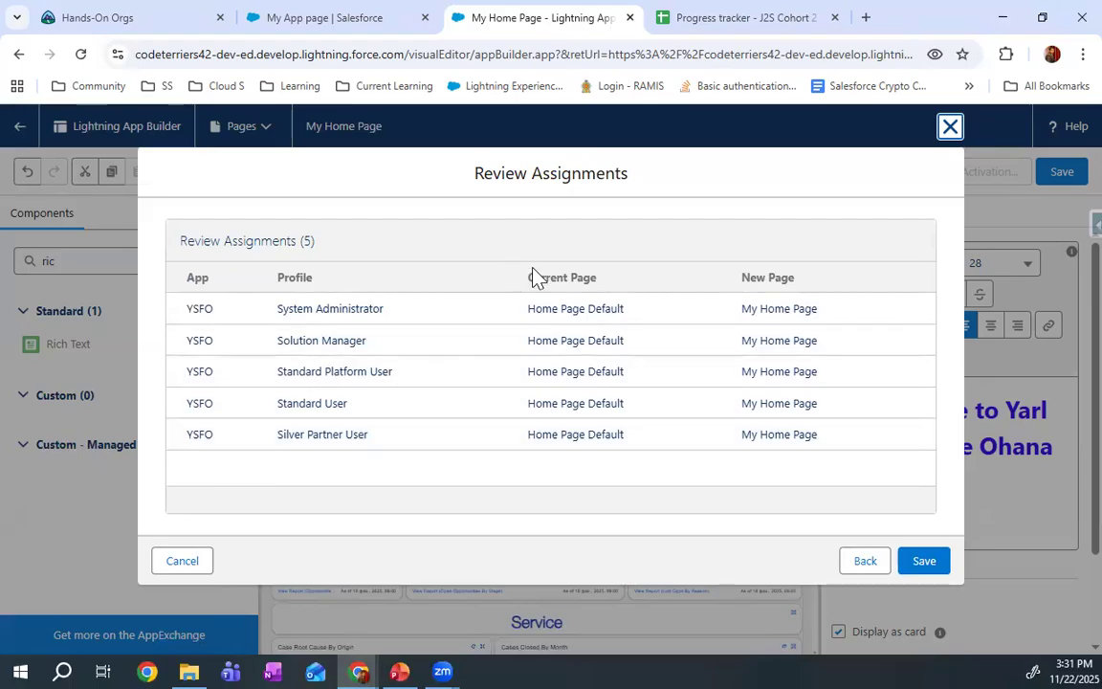
left_click(924, 561)
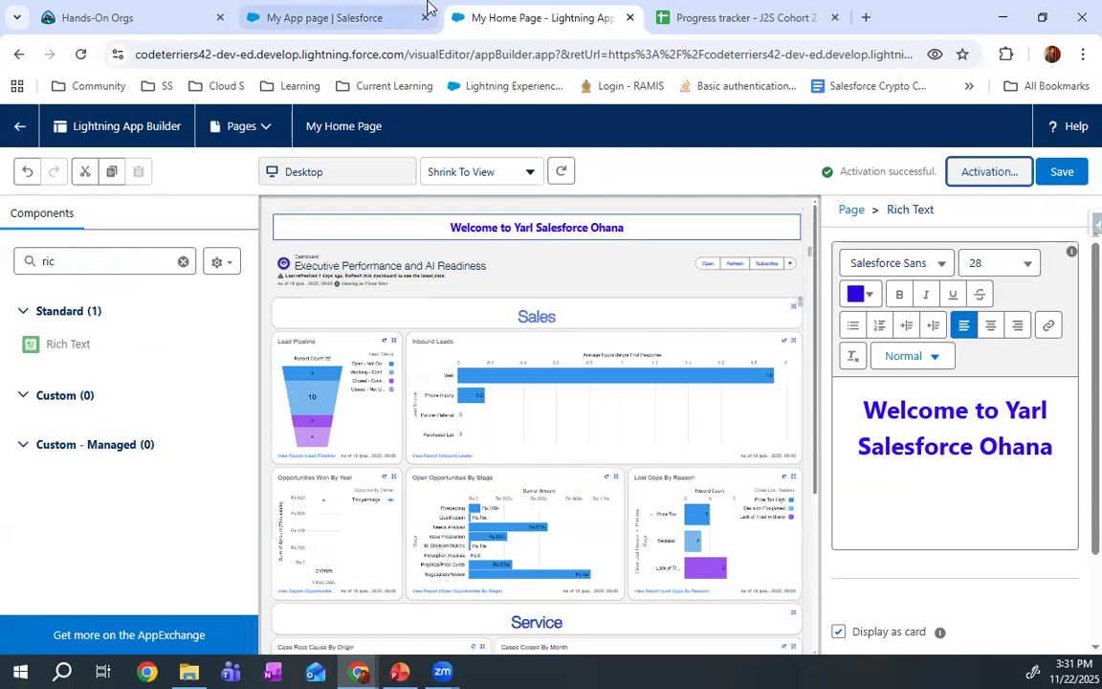
Reload the YSFO app and view its Home page to check the activated My Home Page
left_click(377, 16)
left_click(80, 54)
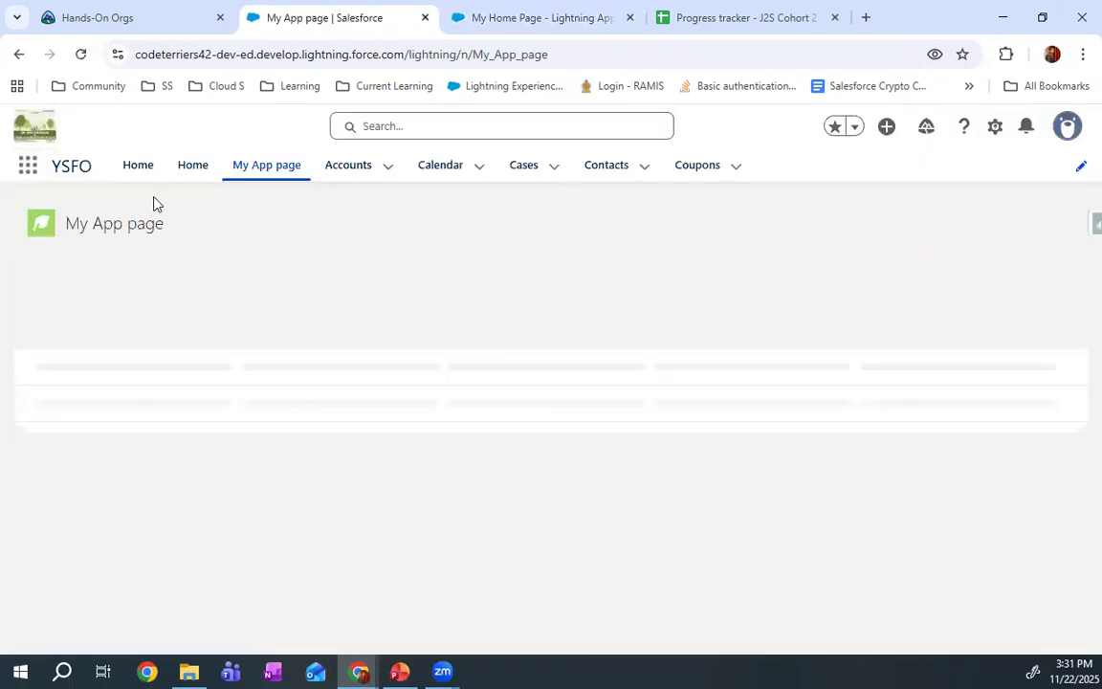
left_click(143, 170)
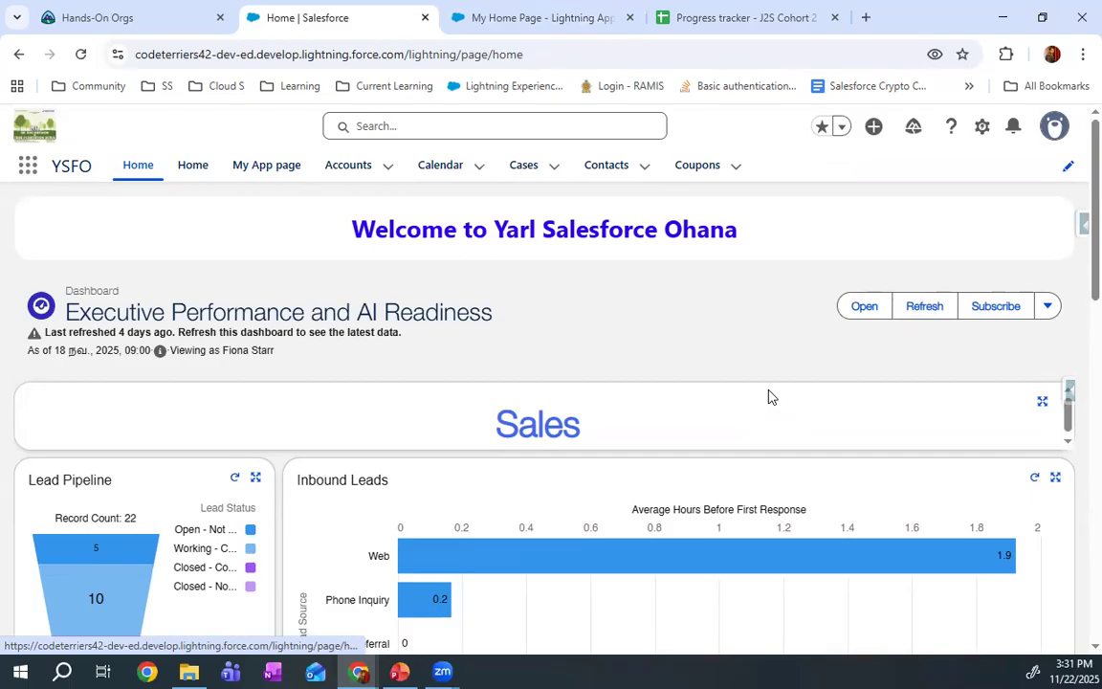
left_click(534, 10)
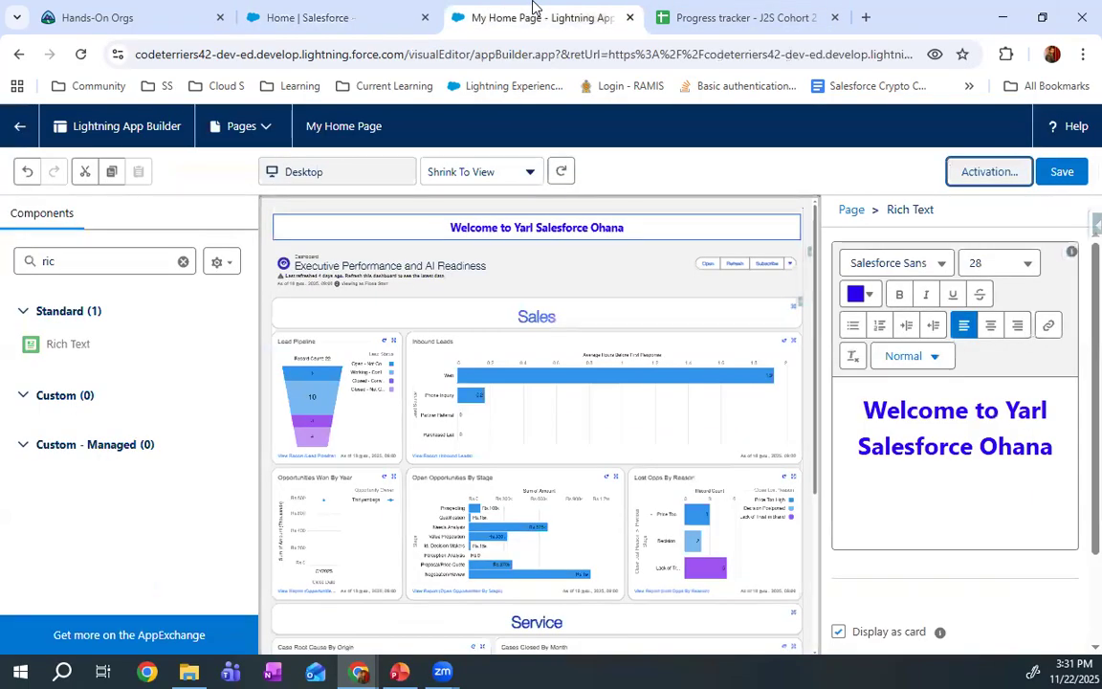
left_click(139, 10)
left_click(324, 10)
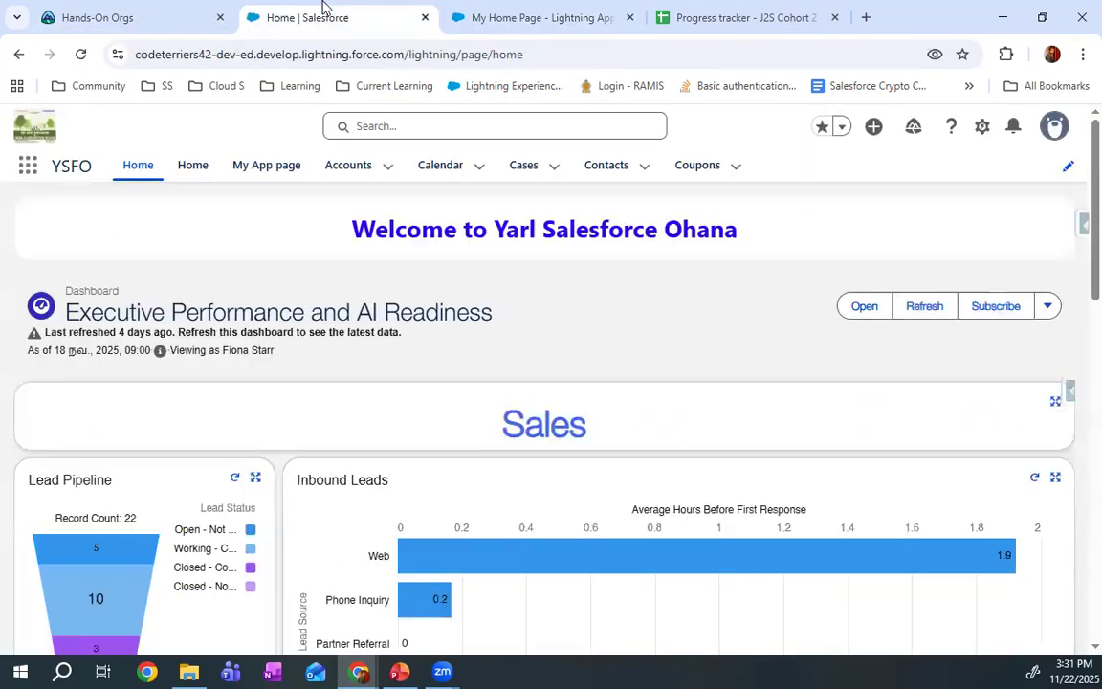
Open the Apex Sole account record and review the fields in its details
left_click(346, 166)
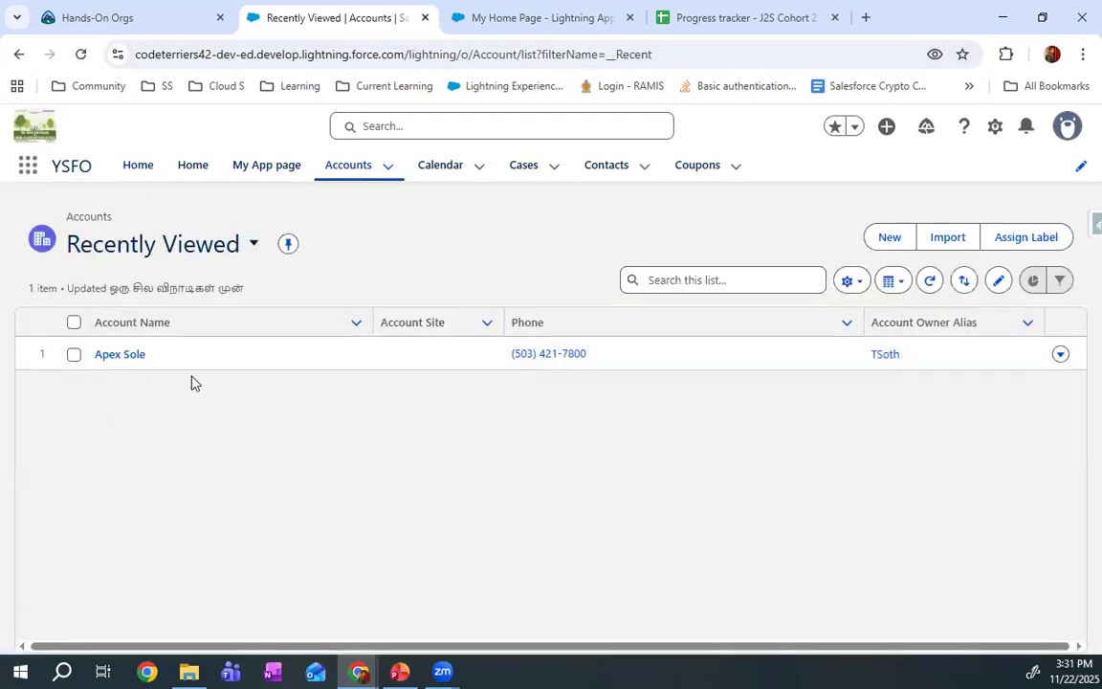
left_click(134, 356)
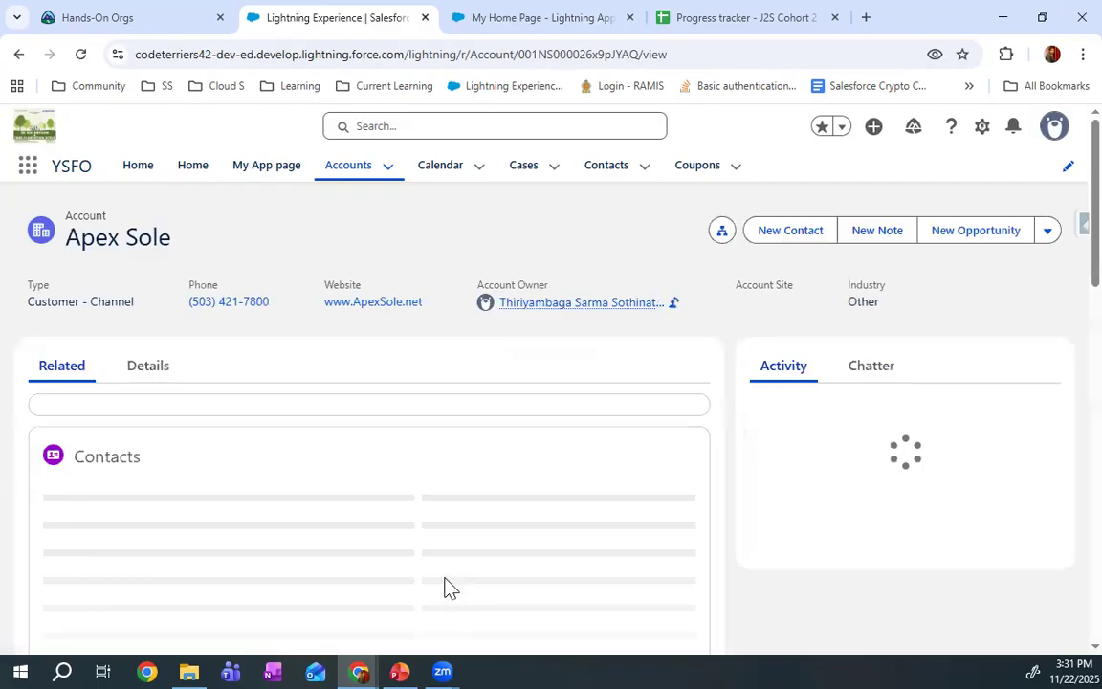
left_click(145, 371)
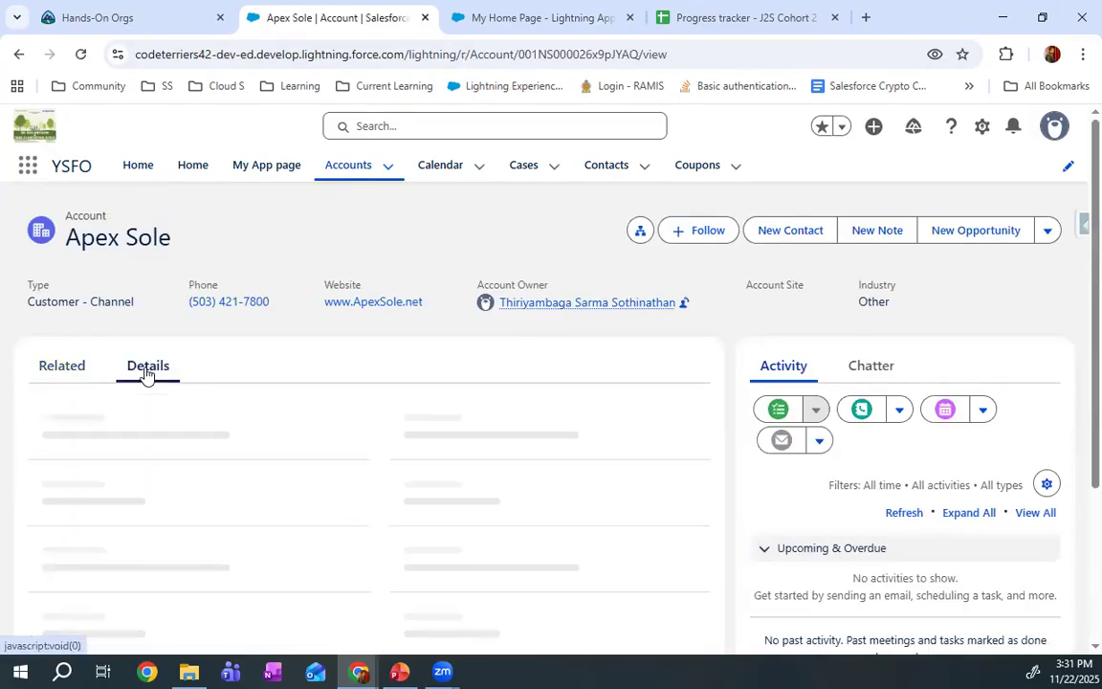
scroll(148, 373, "down", 2)
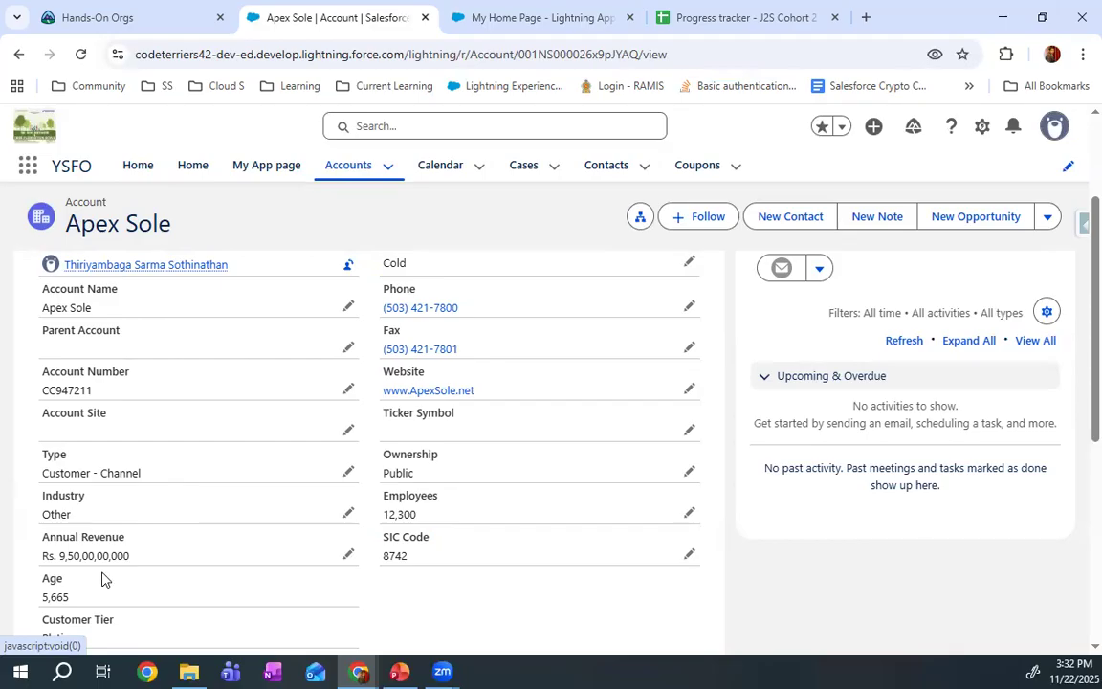
scroll(102, 576, "up", 2)
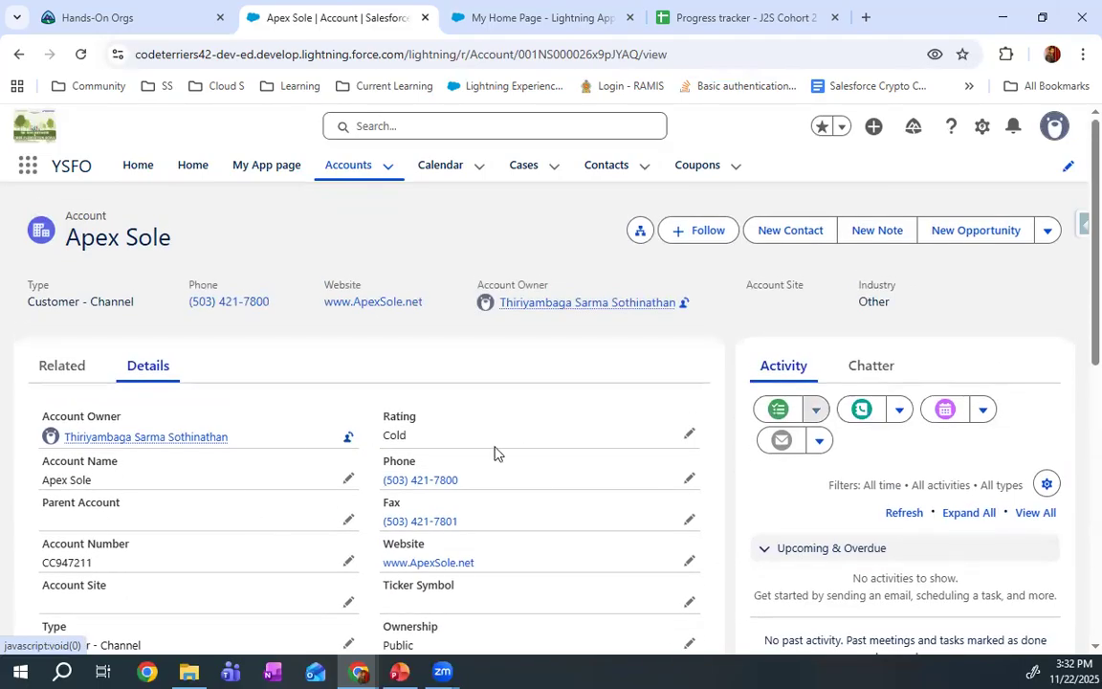
Open the Account object's setup and its Account Layout page layout for editing, comparing the layout's fields with the Apex Sole record
left_click(981, 127)
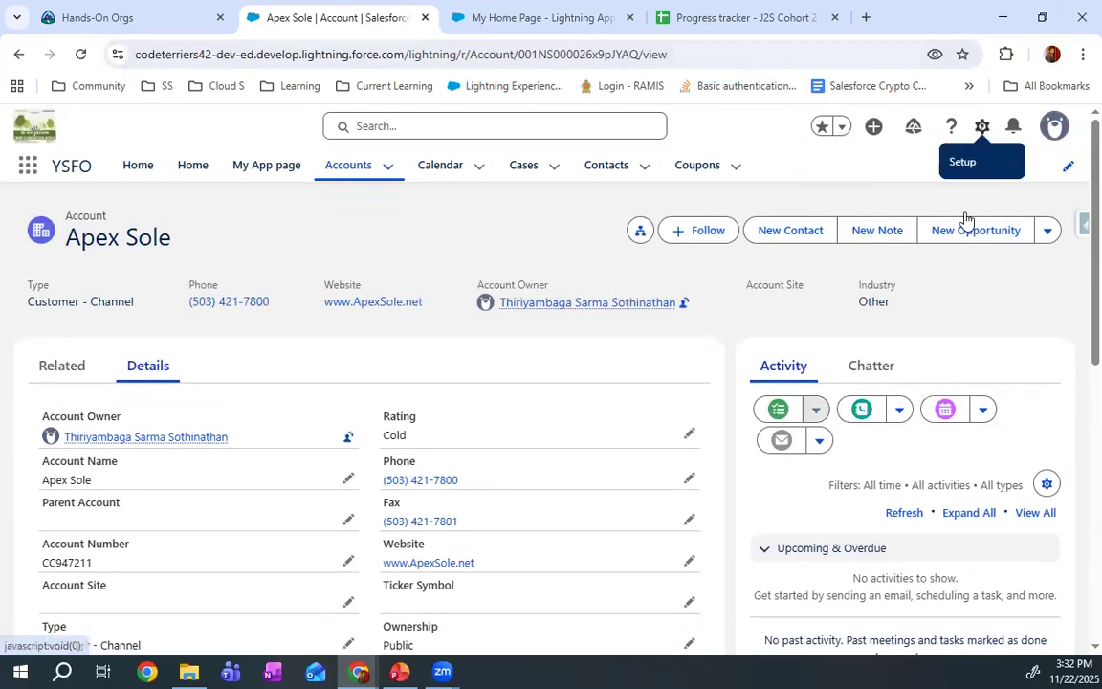
left_click(881, 423)
left_click(450, 11)
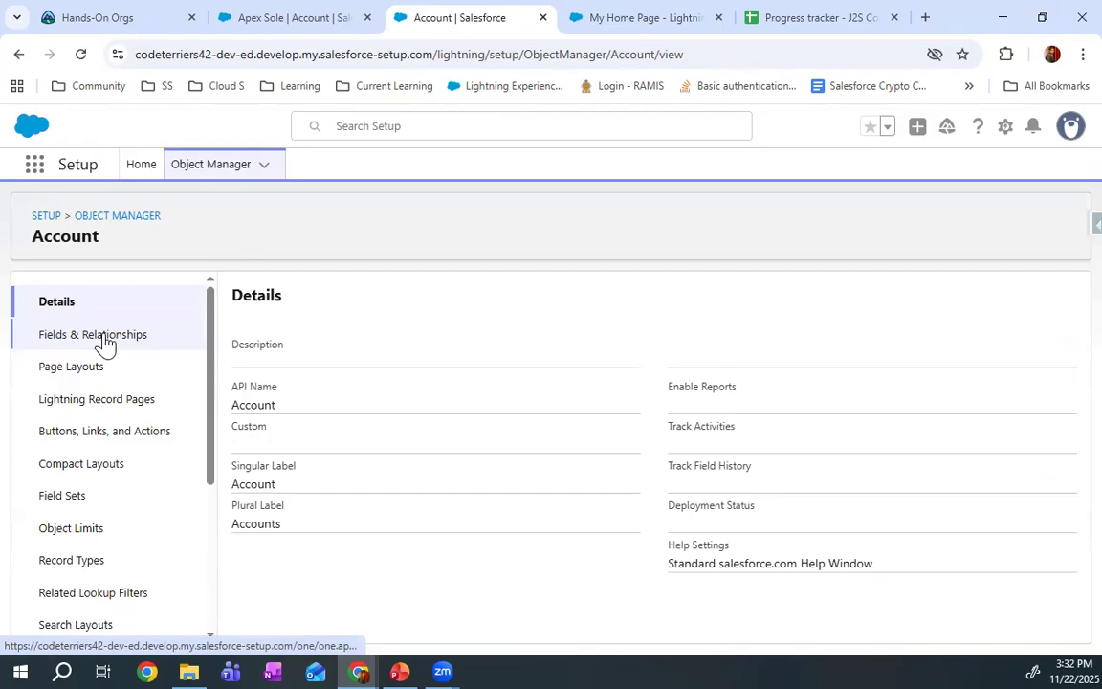
left_click(103, 339)
left_click(96, 368)
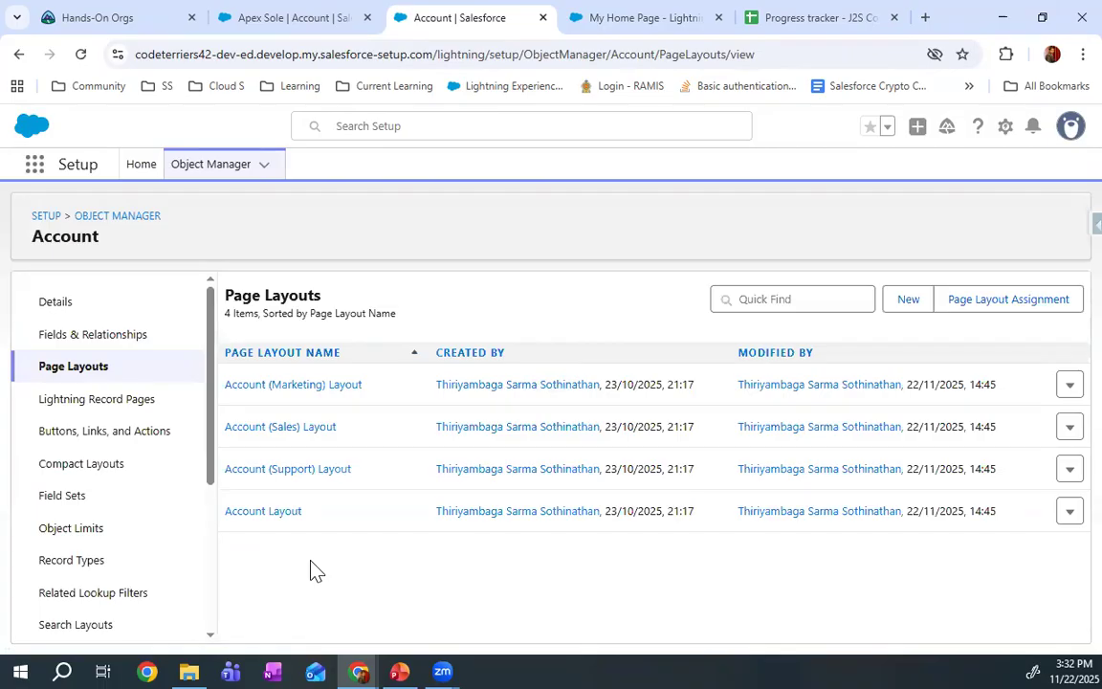
left_click(264, 514)
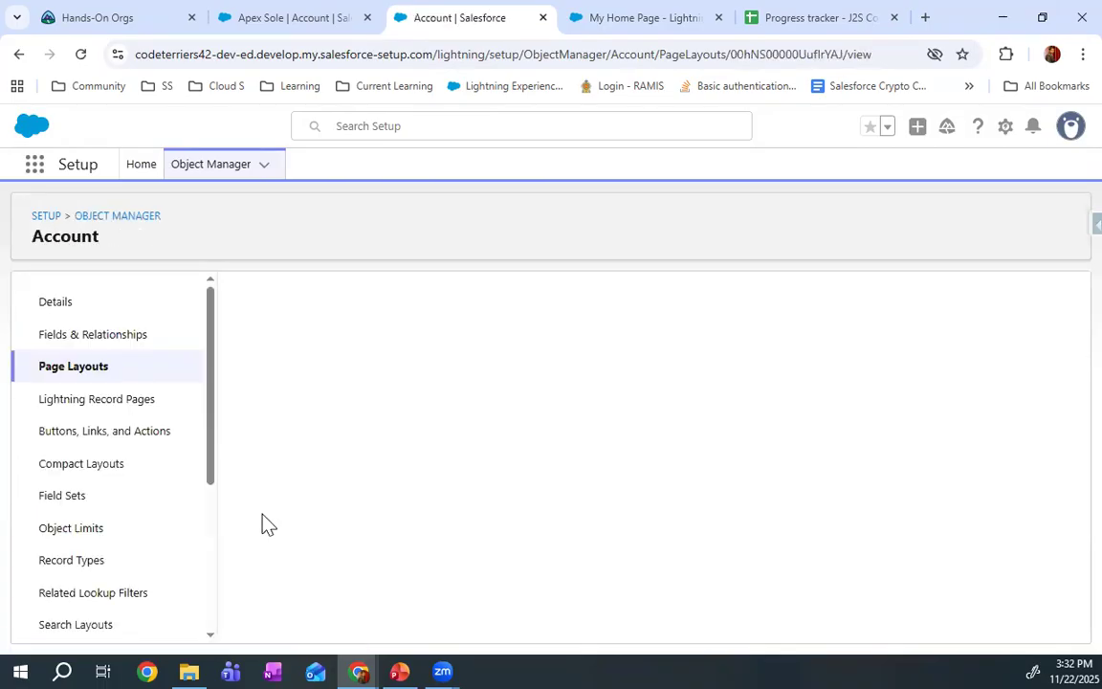
scroll(315, 517, "down", 5)
scroll(377, 534, "up", 1)
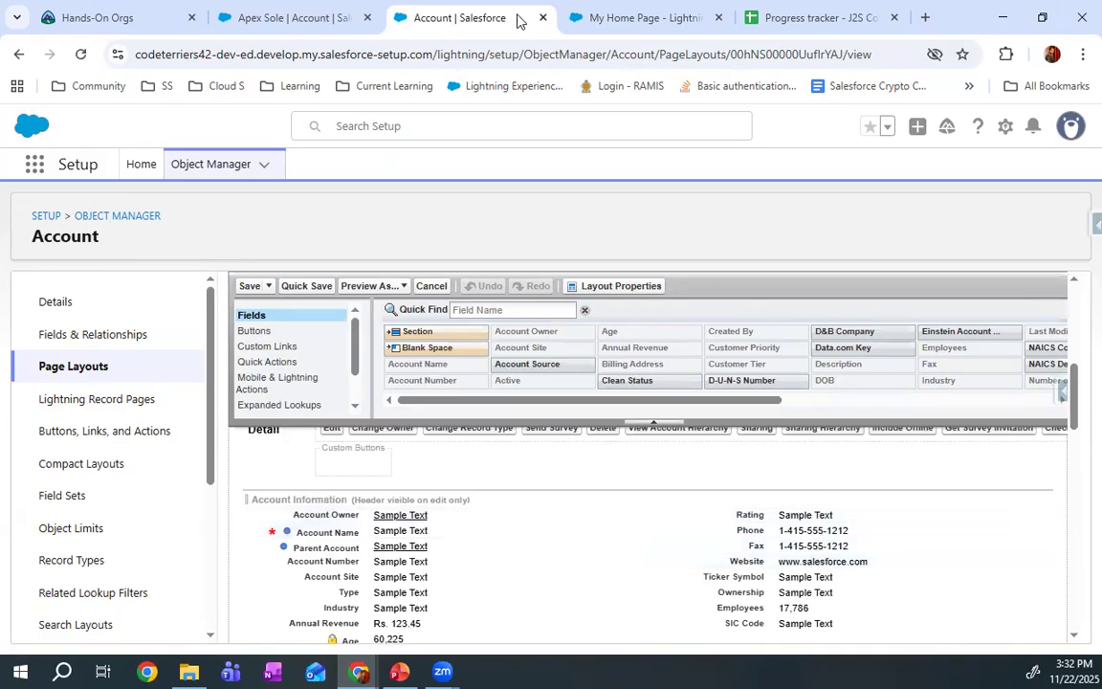
left_click(316, 17)
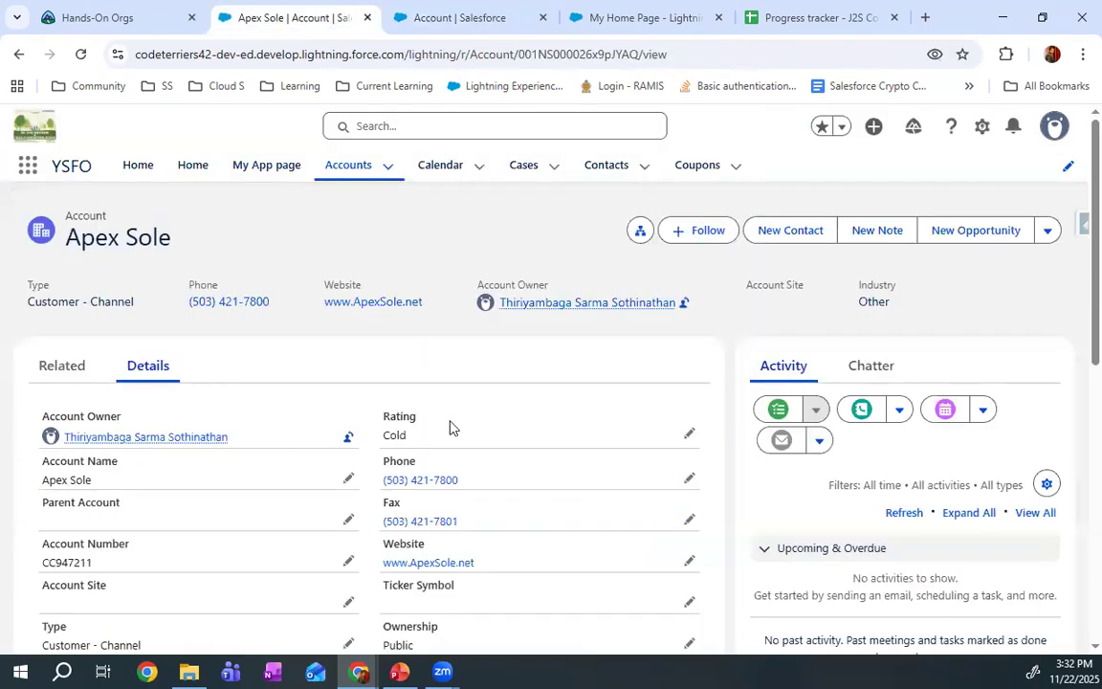
left_click(421, 17)
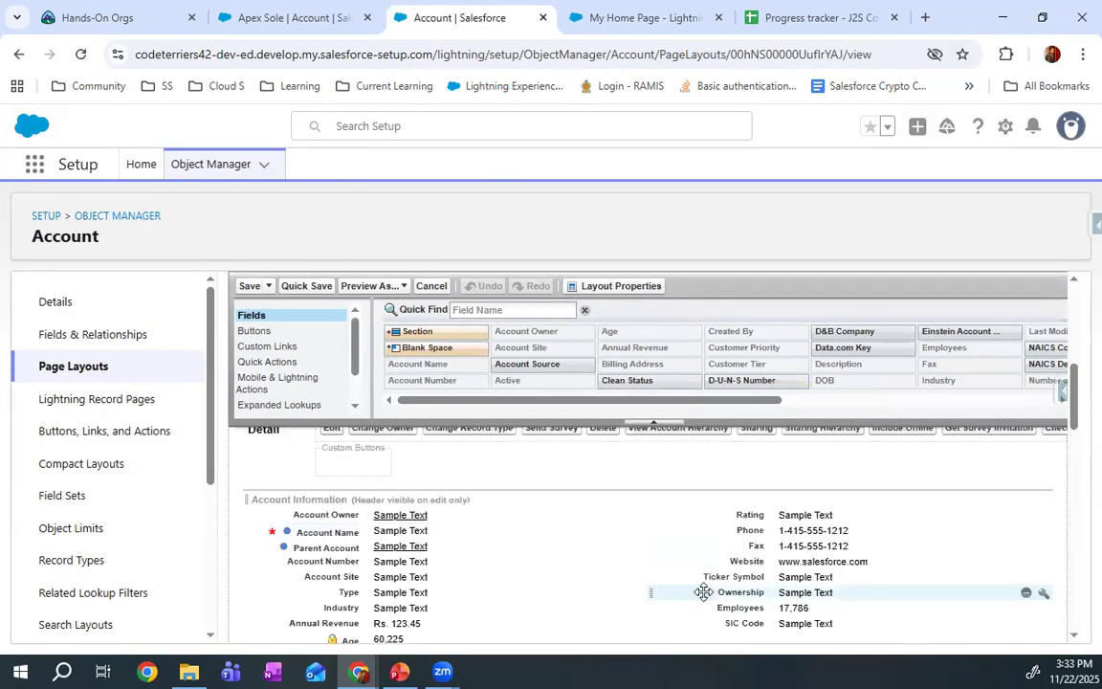
Remove Account Owner, Account Number, Type, Account Site, Industry, Age and Customer Tier from the layout's Account Information section
left_click_drag(400, 517, 489, 388)
left_click_drag(404, 545, 512, 350)
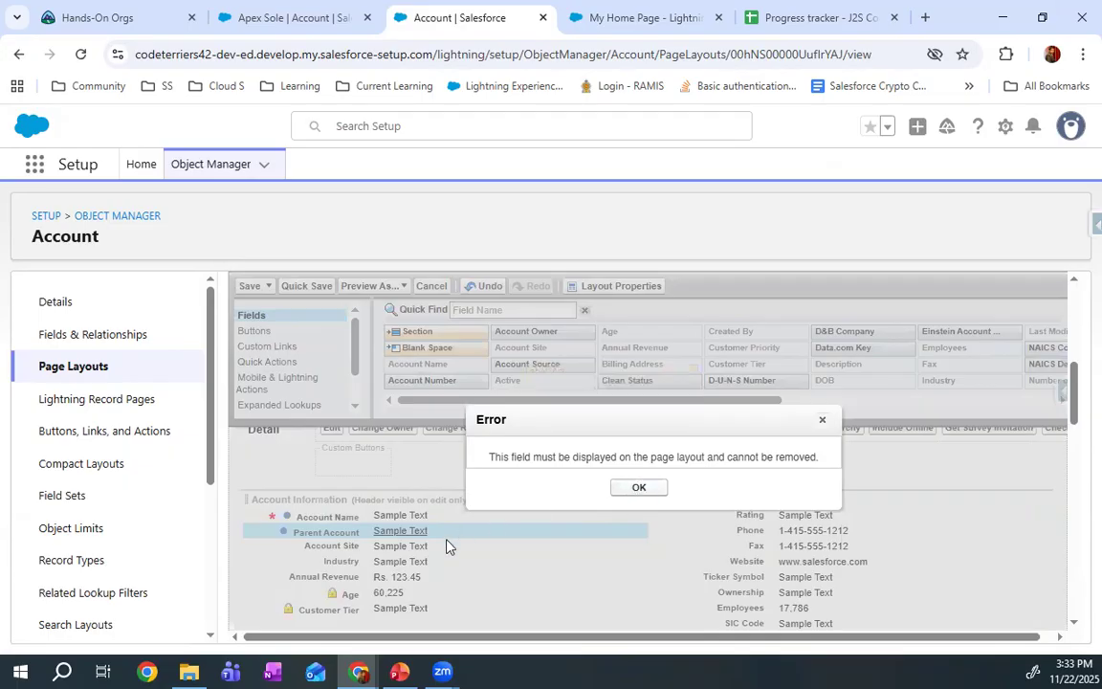
left_click(641, 486)
left_click_drag(383, 546, 537, 406)
left_click_drag(404, 547, 636, 381)
left_click_drag(356, 564, 535, 337)
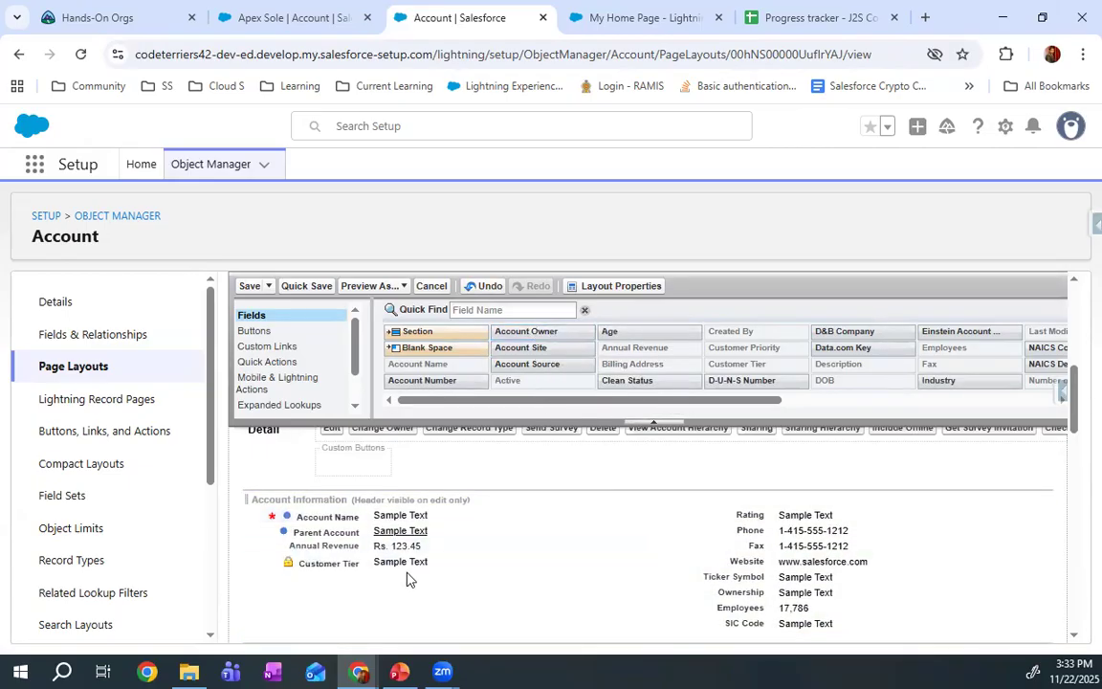
left_click_drag(429, 560, 512, 358)
Remove Website, Ticker Symbol, Ownership, Employees, Phone and Fax from the Account Information section and save the layout
left_click_drag(793, 560, 664, 327)
left_click_drag(806, 562, 705, 405)
left_click_drag(808, 560, 688, 352)
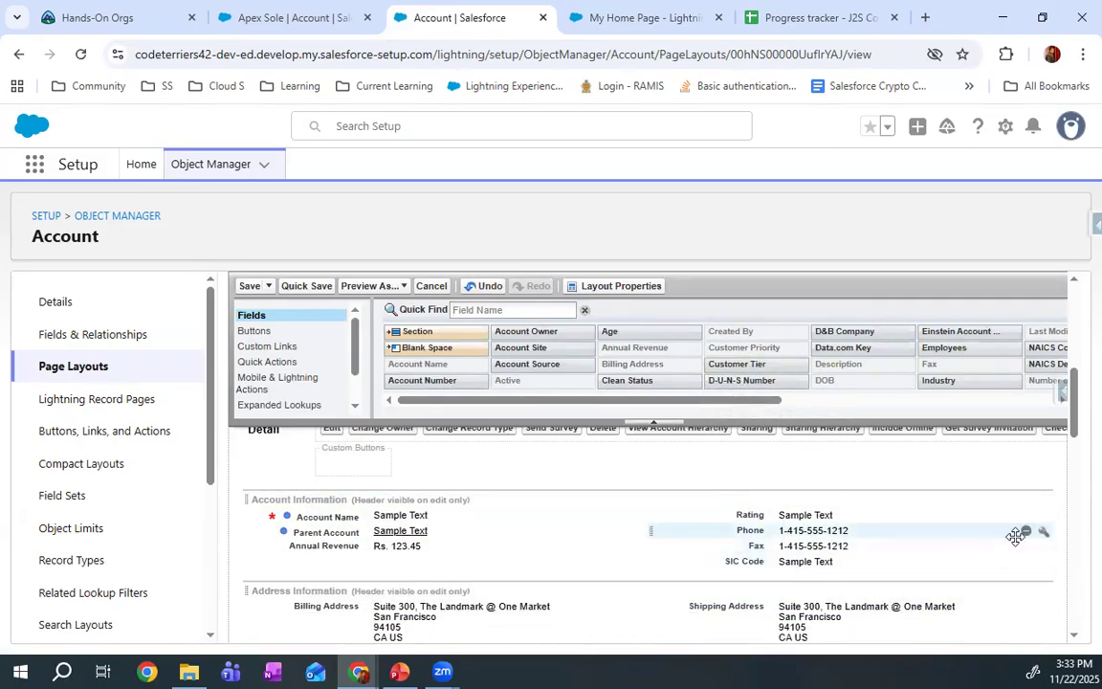
left_click(1027, 532)
left_click(1027, 532)
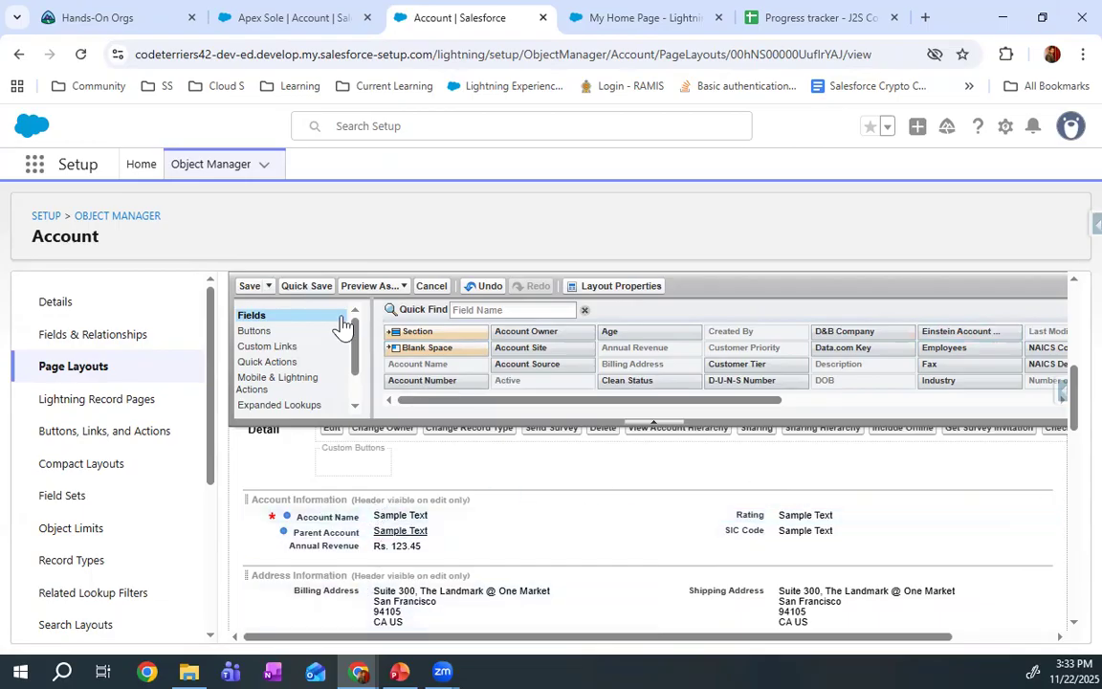
left_click(249, 285)
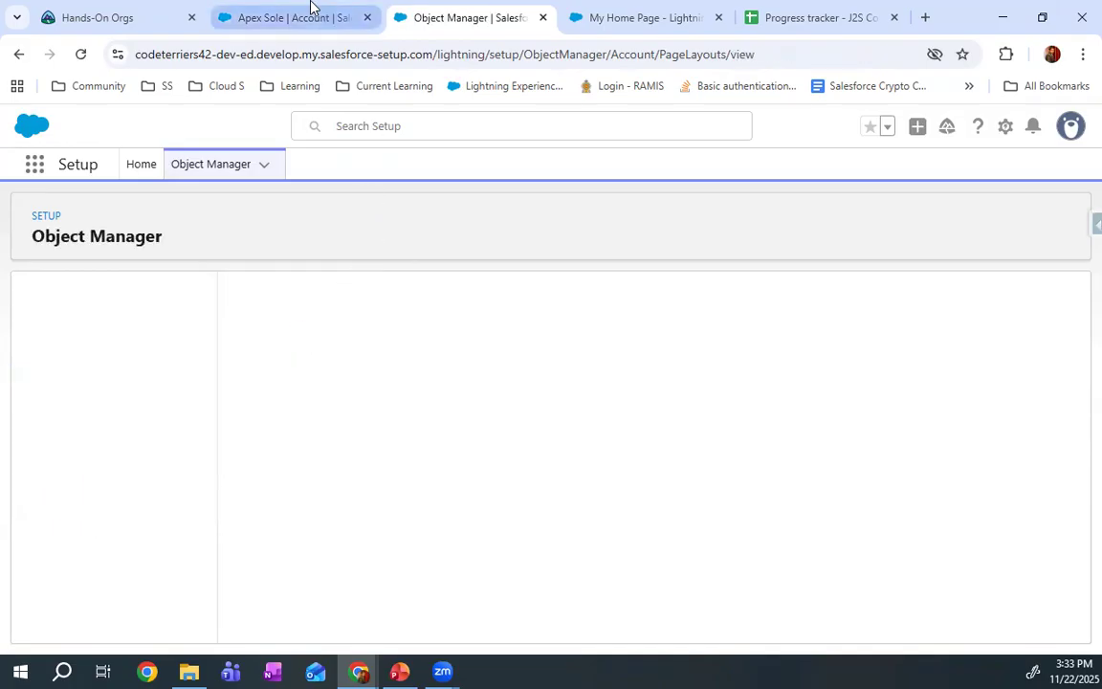
Reload the Apex Sole account record and check its details against the edited page layout
left_click(310, 8)
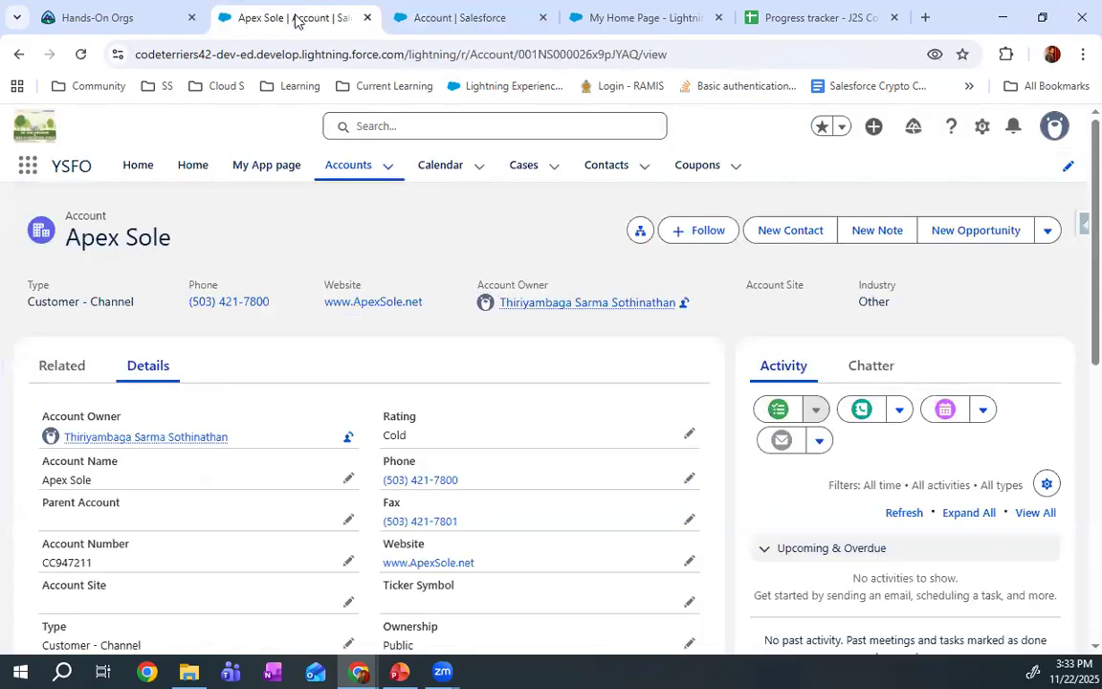
left_click(81, 55)
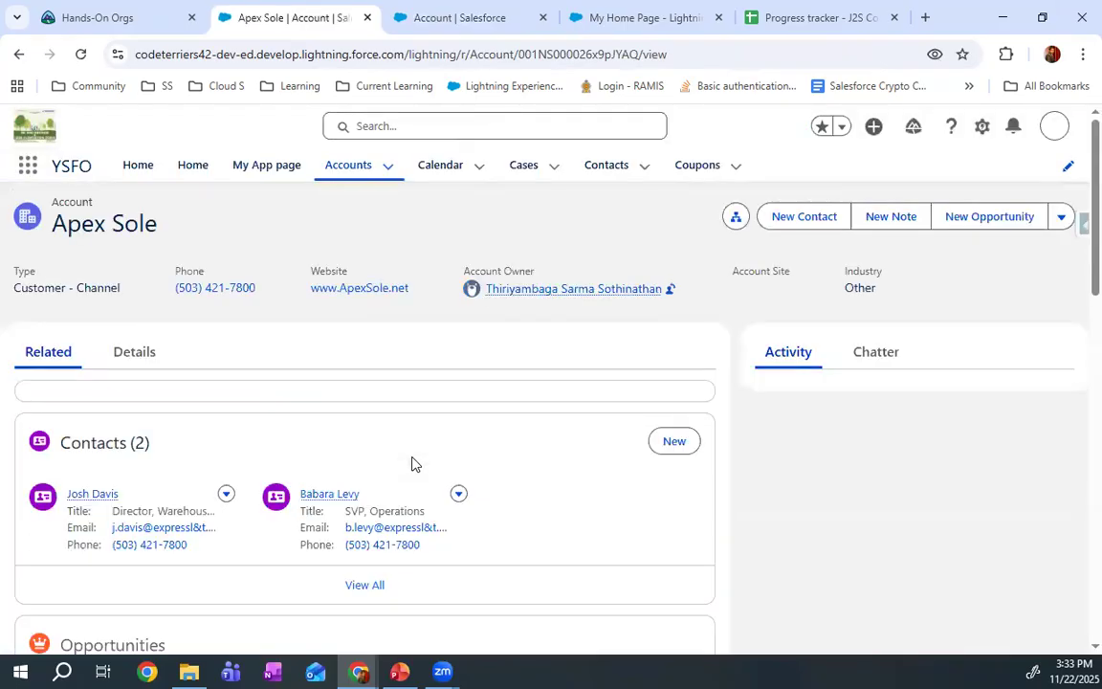
left_click(138, 373)
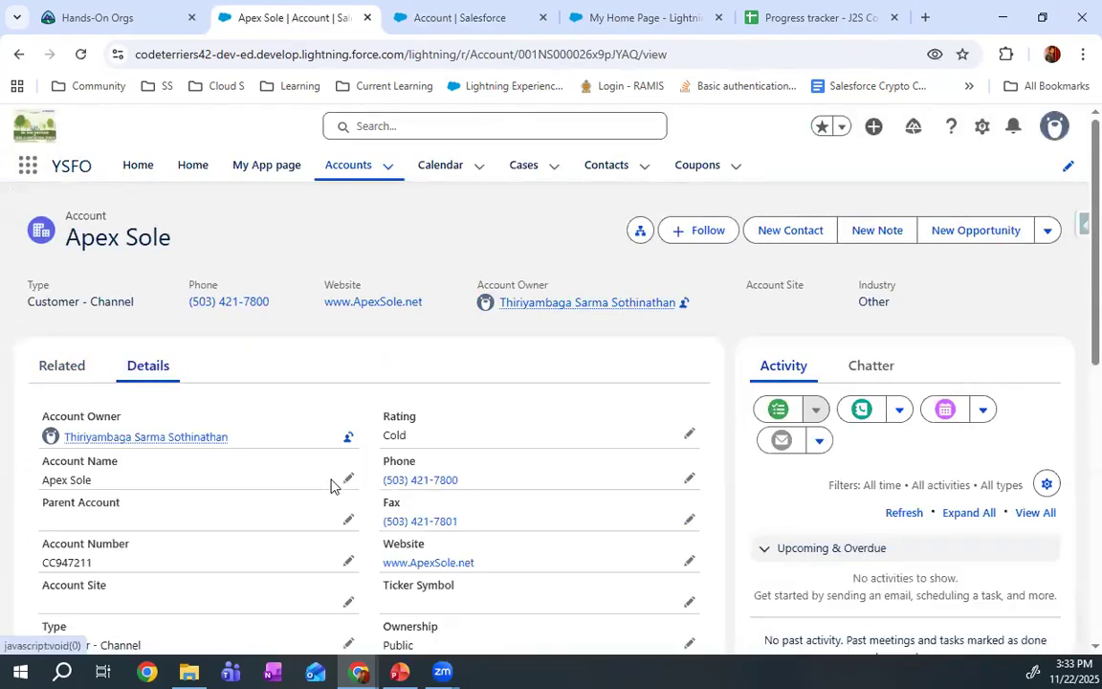
Refresh the Apex Sole account record once more and review its Details fields for the ones removed from the layout
scroll(350, 479, "down", 3)
scroll(351, 478, "up", 3)
key("F5")
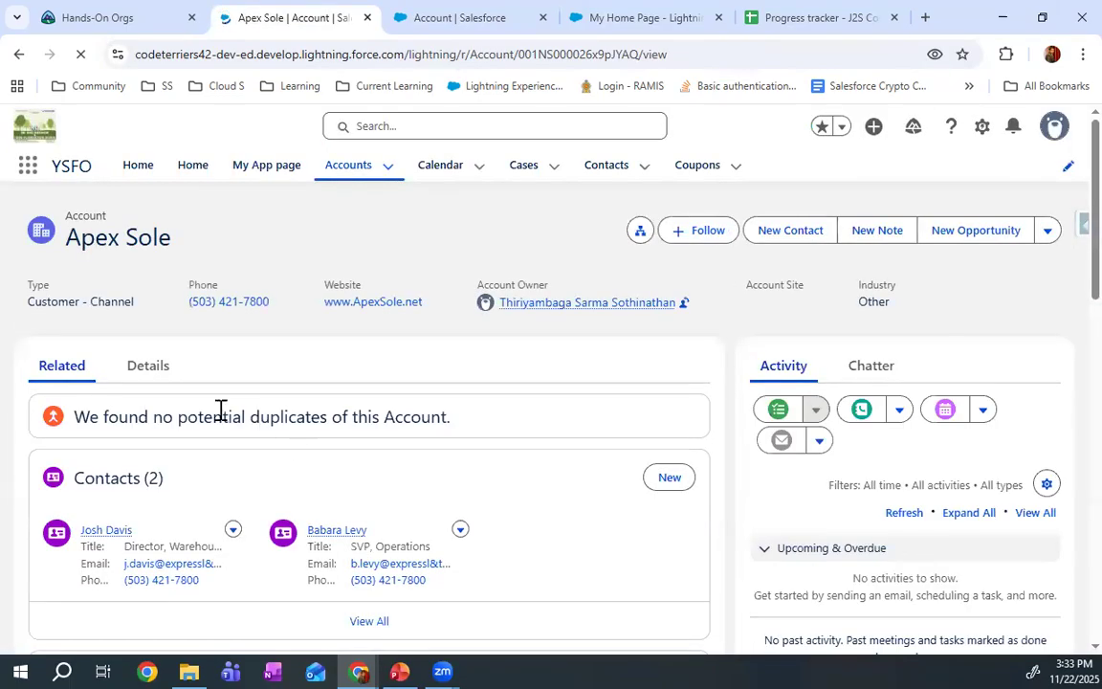
left_click(148, 369)
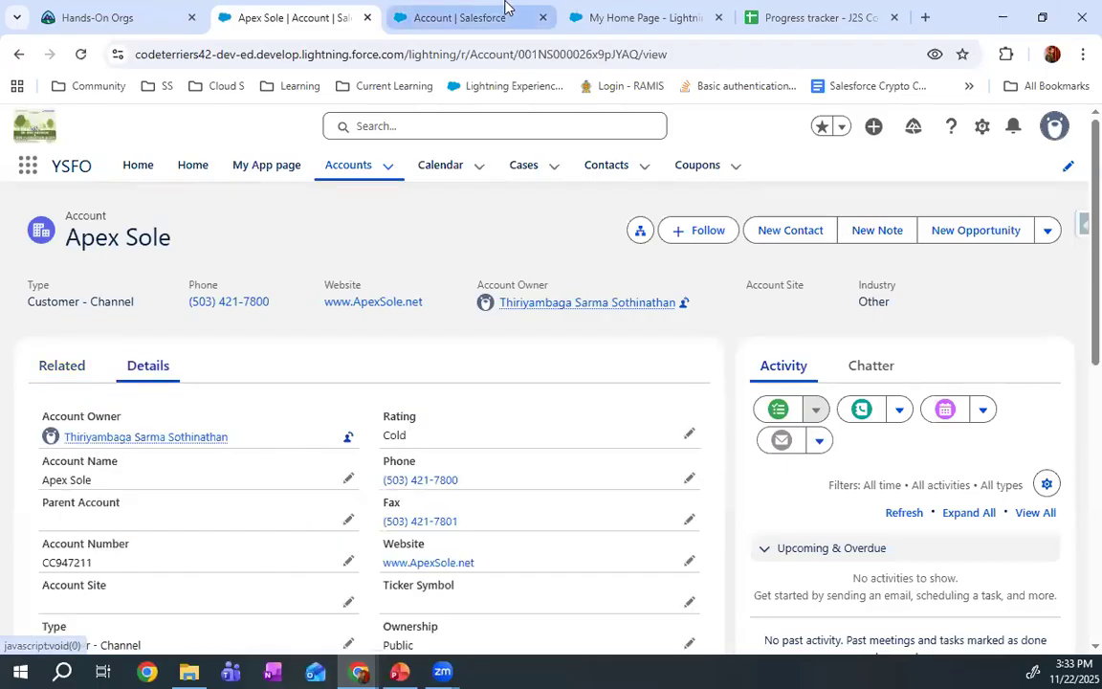
Duplicate the Account setup tab and open Session Settings in it through a setup search for "session se"
left_click(447, 13)
left_click(645, 12)
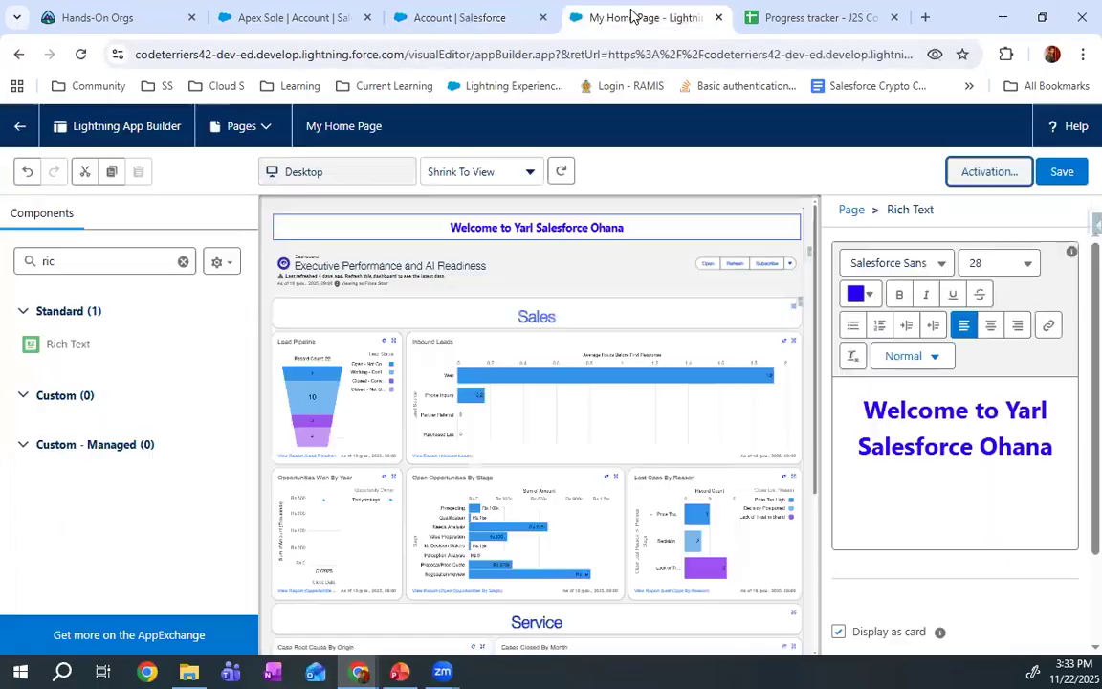
left_click(461, 19)
right_click(488, 21)
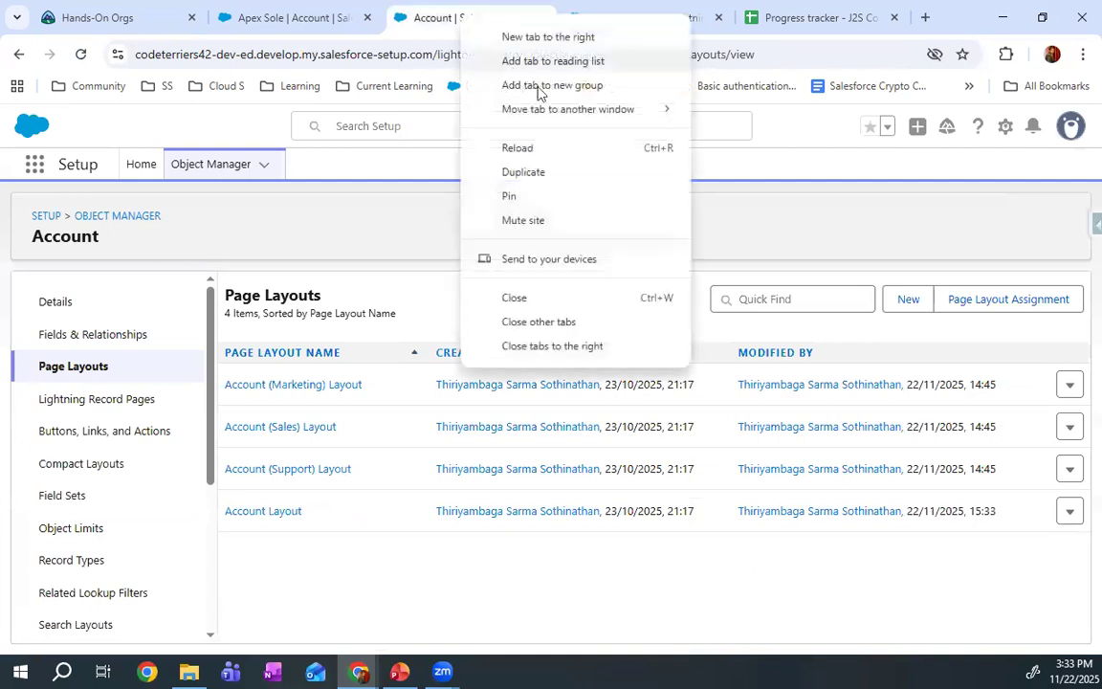
left_click(546, 170)
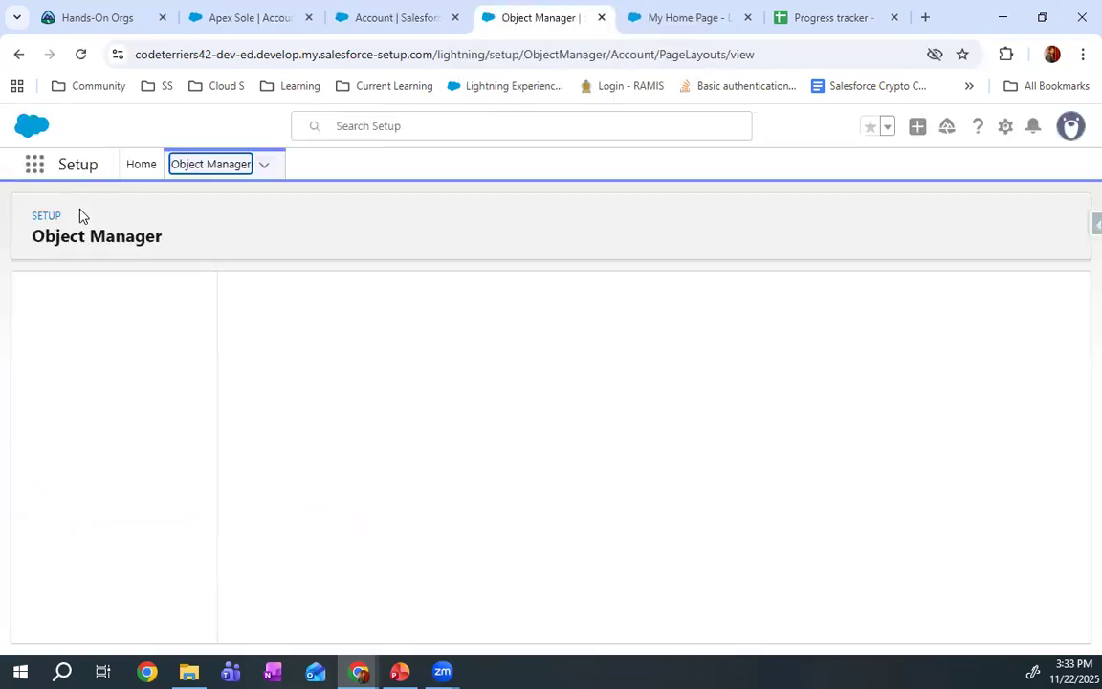
left_click(141, 166)
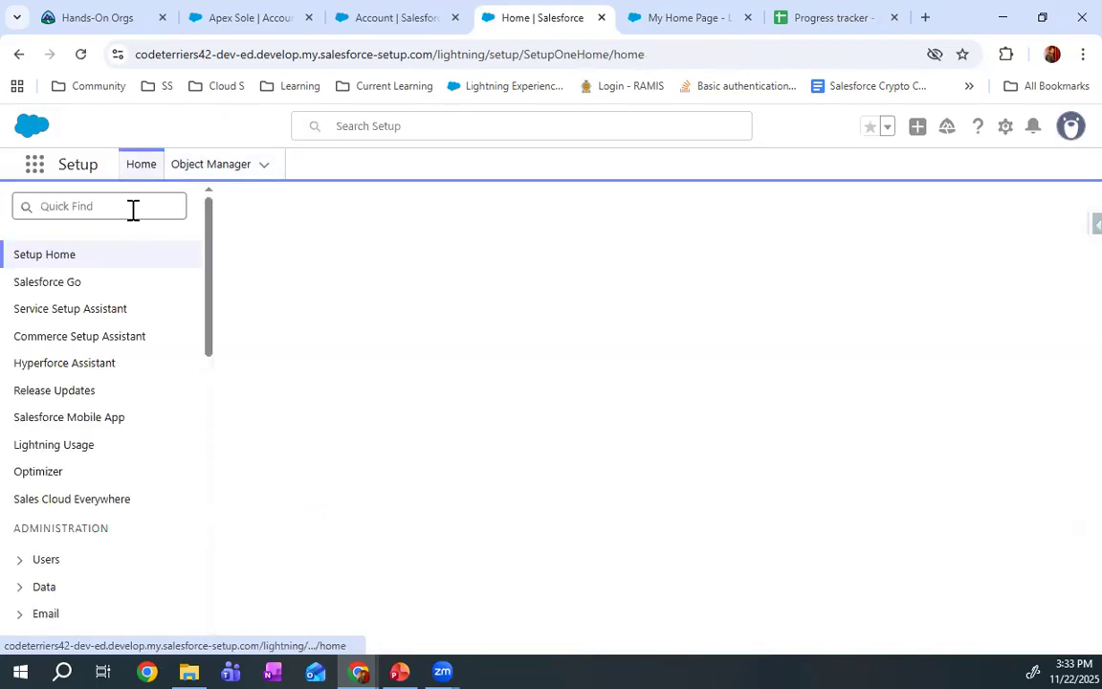
left_click(135, 206)
type("session")
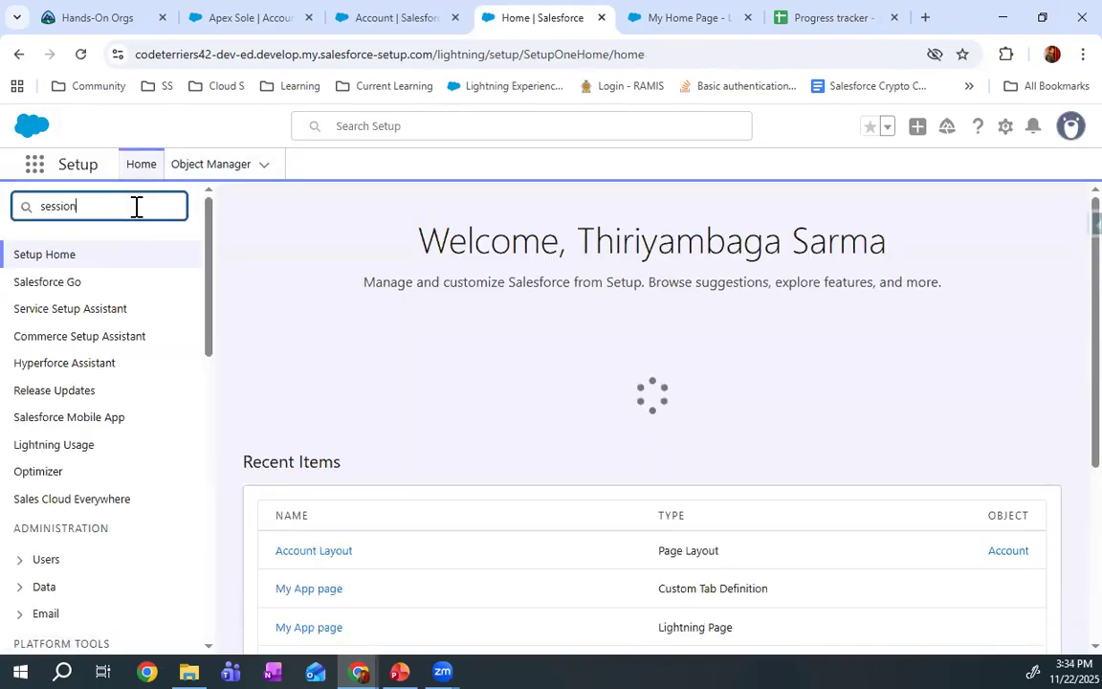
type(" see")
key("BackSpace")
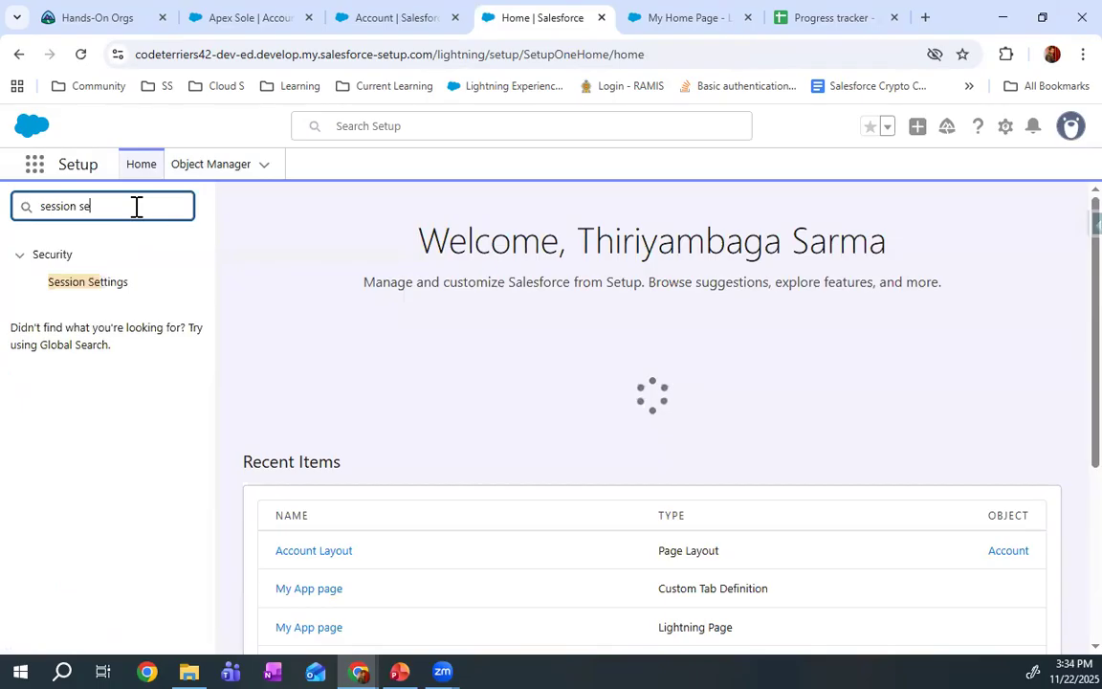
left_click(104, 283)
Turn off secure and persistent browser caching in Session Settings, keep caching and autocomplete on the login page enabled, and save
scroll(387, 413, "down", 15)
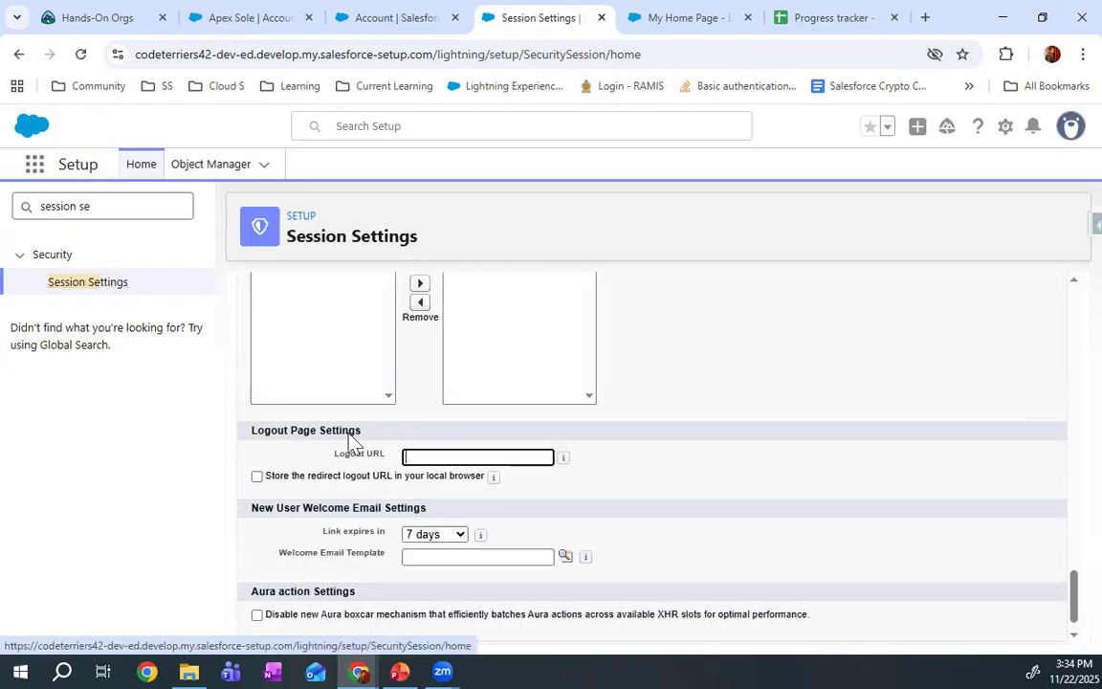
scroll(321, 484, "up", 13)
scroll(320, 484, "up", 3)
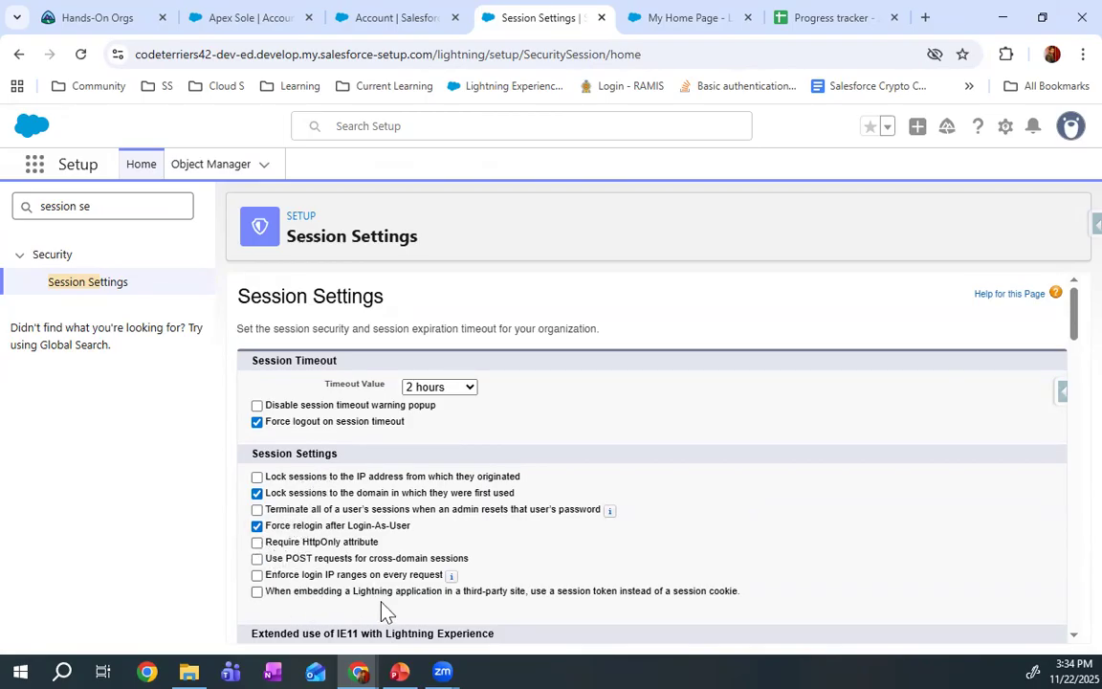
scroll(386, 607, "down", 3)
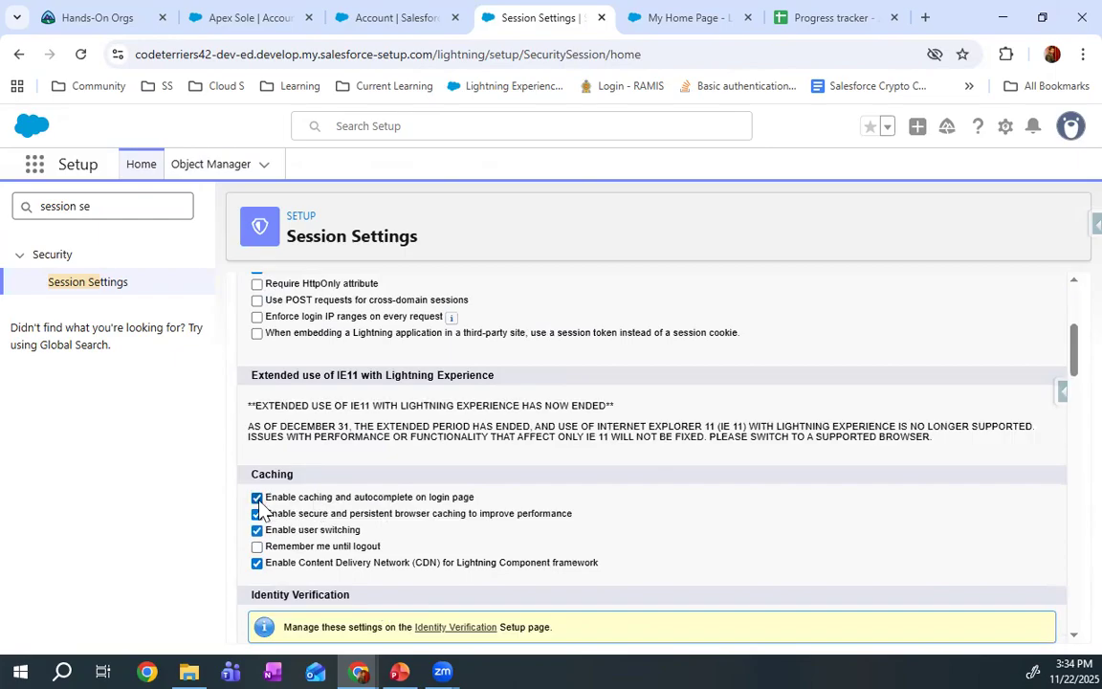
scroll(354, 488, "up", 3)
scroll(349, 416, "down", 4)
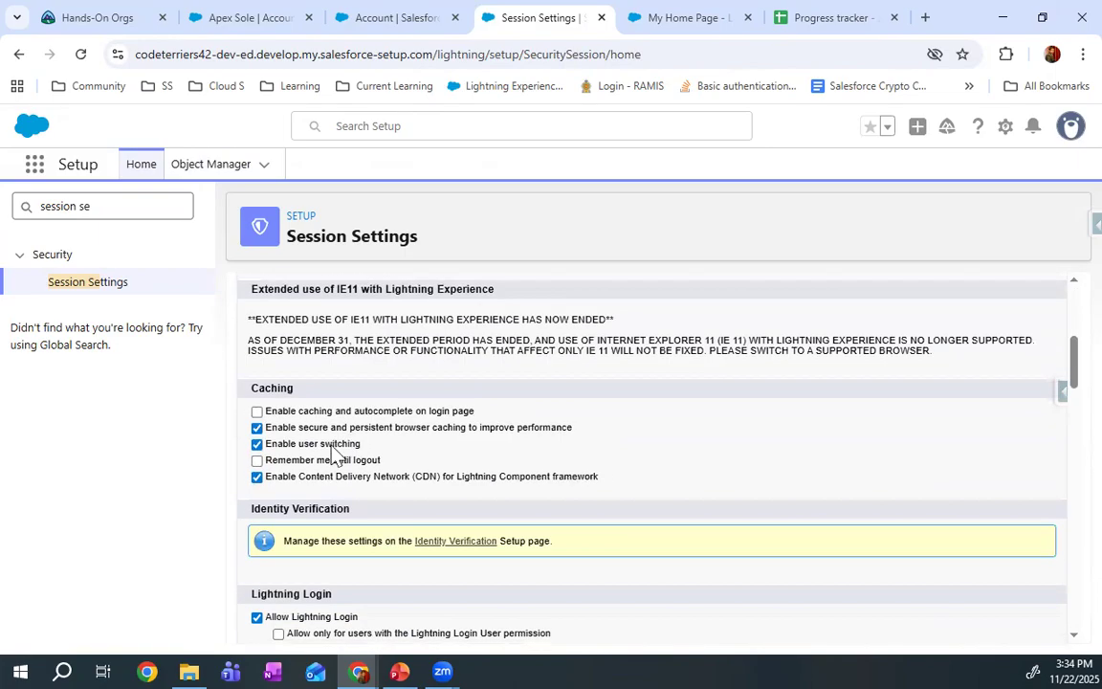
left_click(256, 412)
left_click(256, 428)
scroll(337, 430, "up", 1)
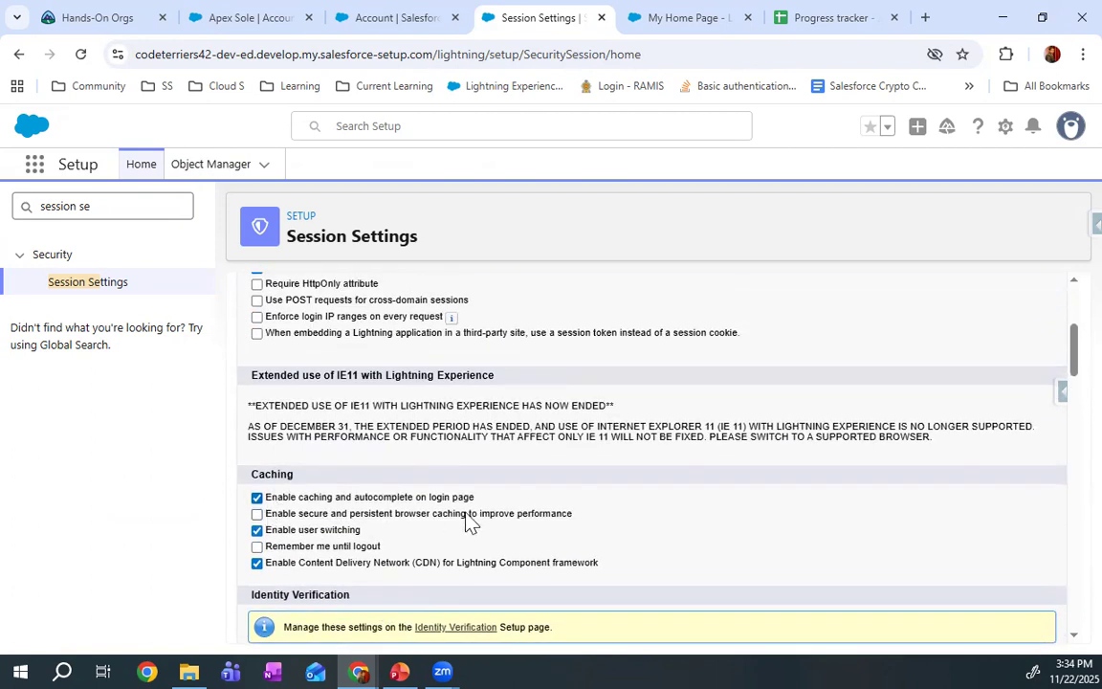
scroll(435, 383, "up", 3)
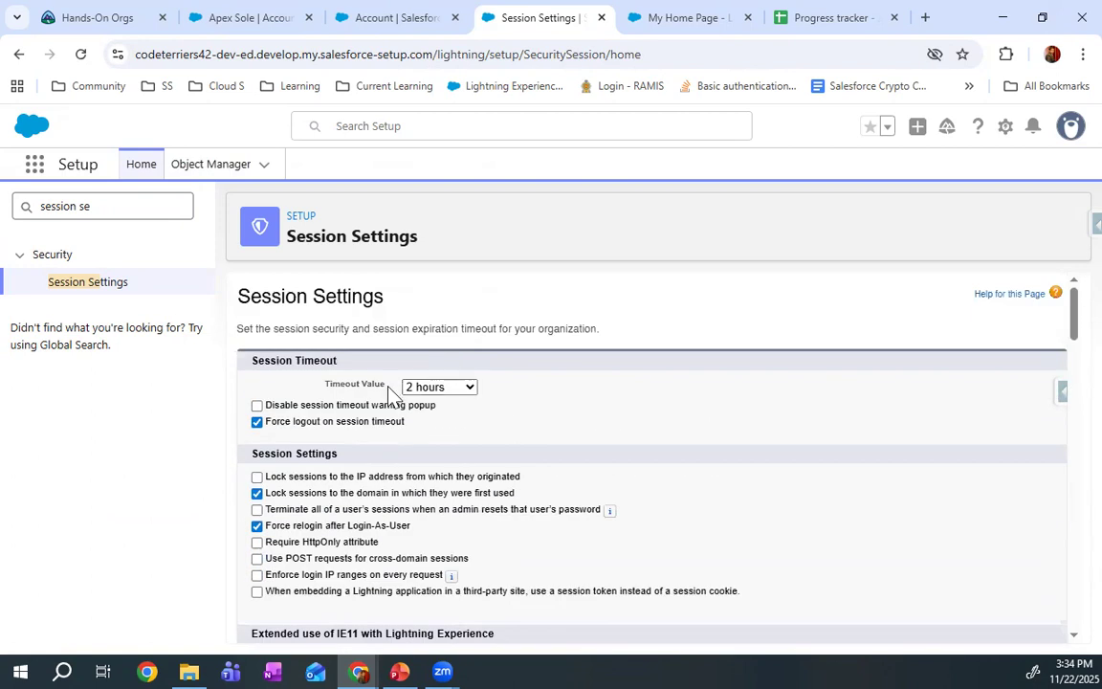
scroll(457, 401, "down", 20)
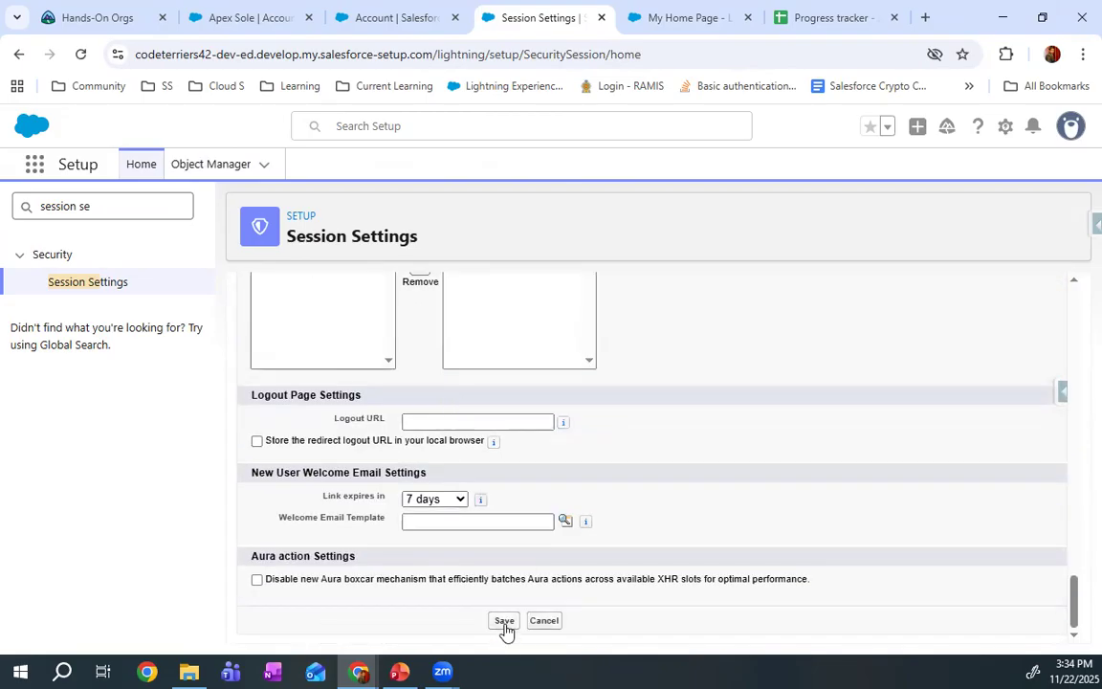
left_click(503, 622)
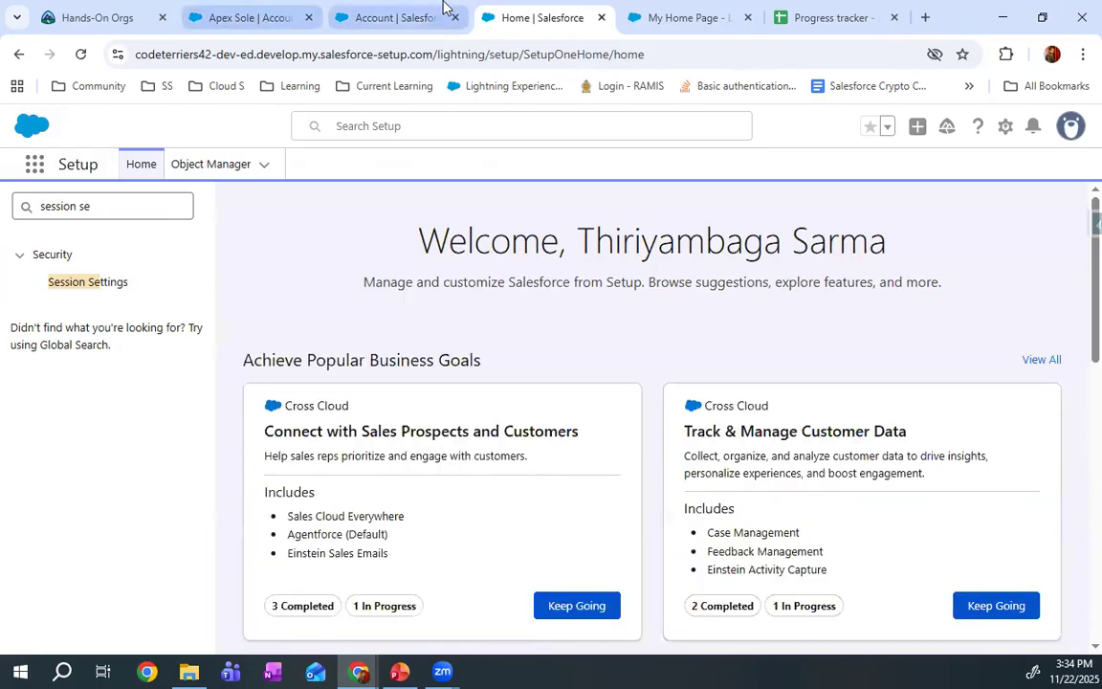
Return to the Apex Sole account record and compare its Details fields with the edited page layout
left_click(407, 18)
left_click(287, 11)
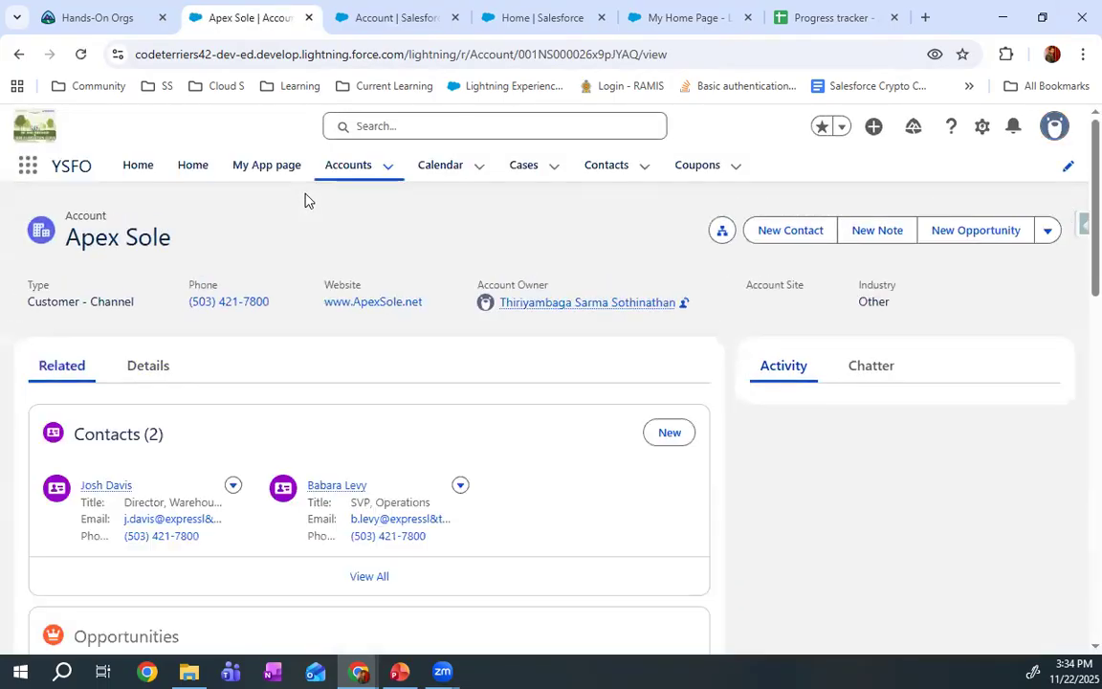
left_click(158, 366)
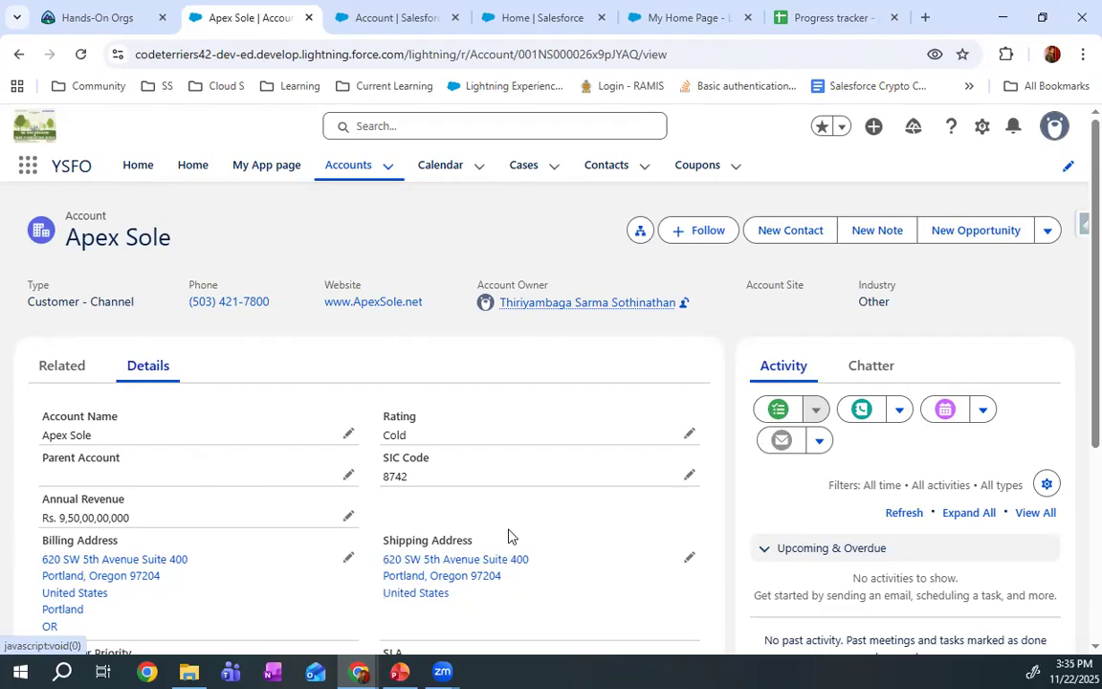
Open the Account object's Lightning Record Pages and start creating a new Lightning page
left_click(672, 16)
left_click(566, 23)
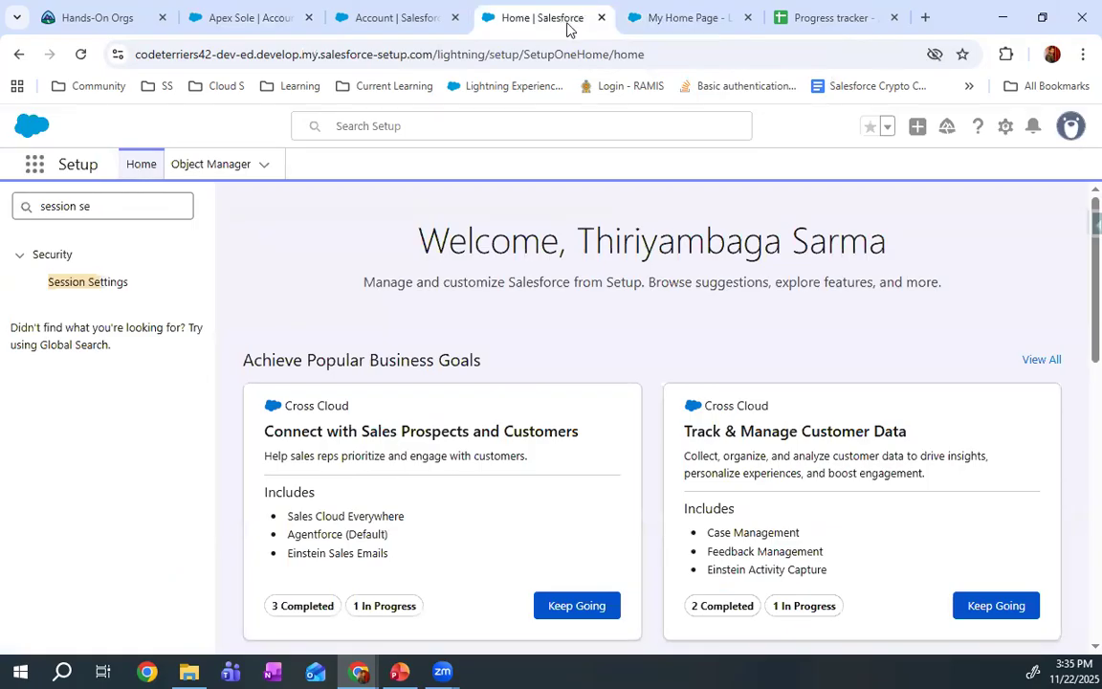
left_click(426, 23)
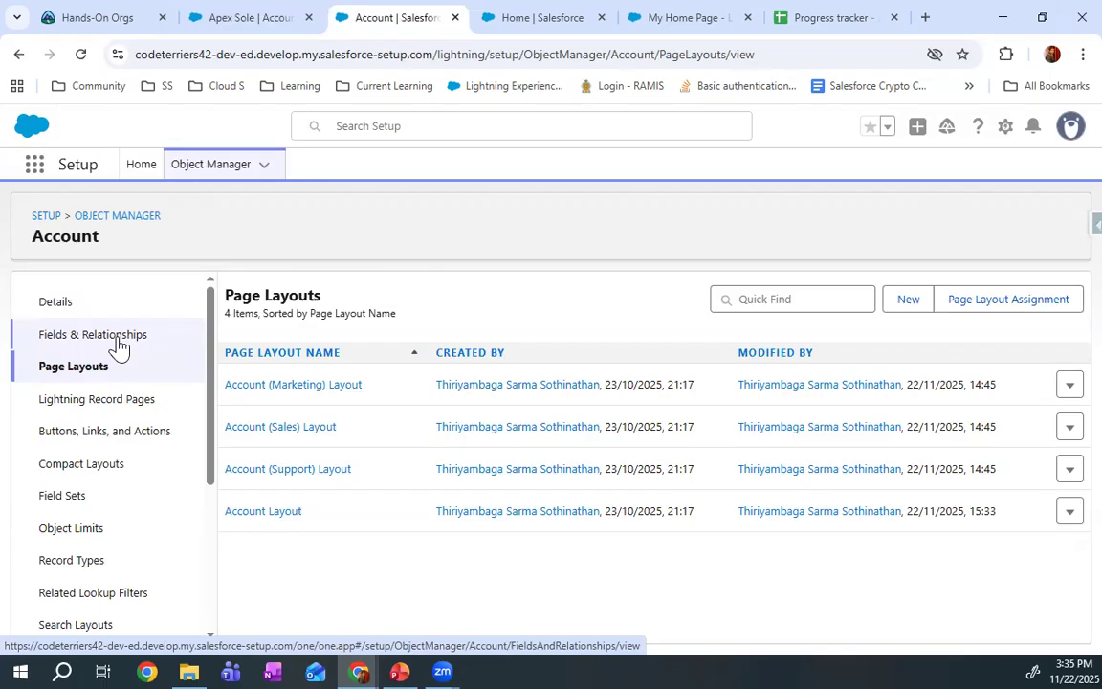
left_click(122, 379)
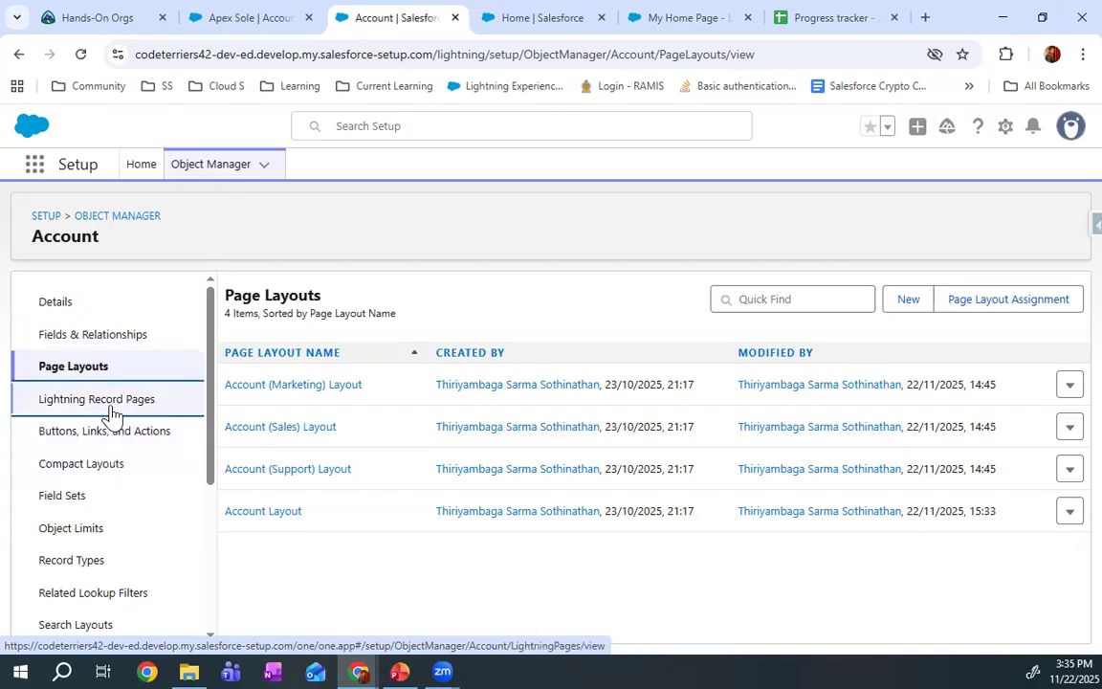
left_click(112, 413)
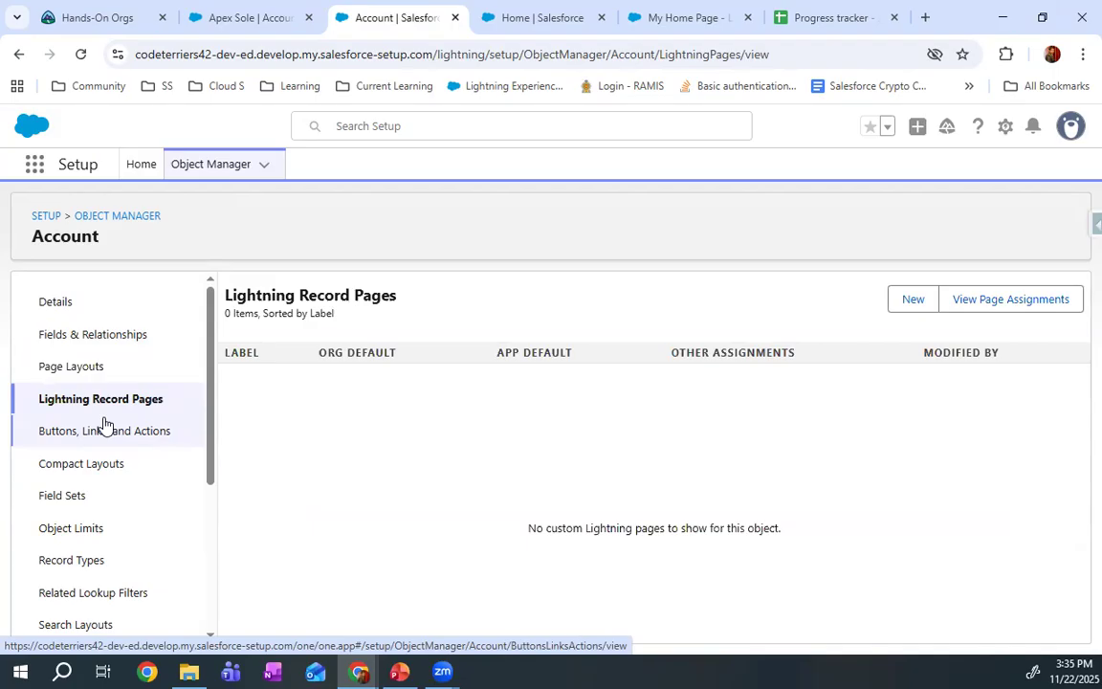
left_click(913, 299)
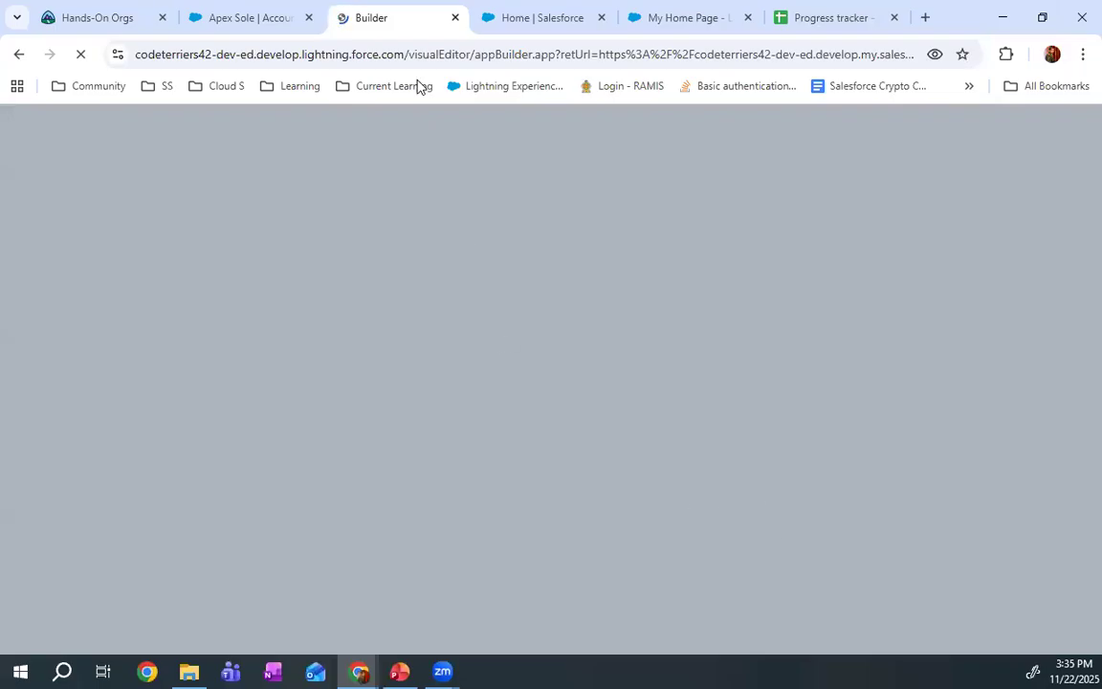
left_click(276, 11)
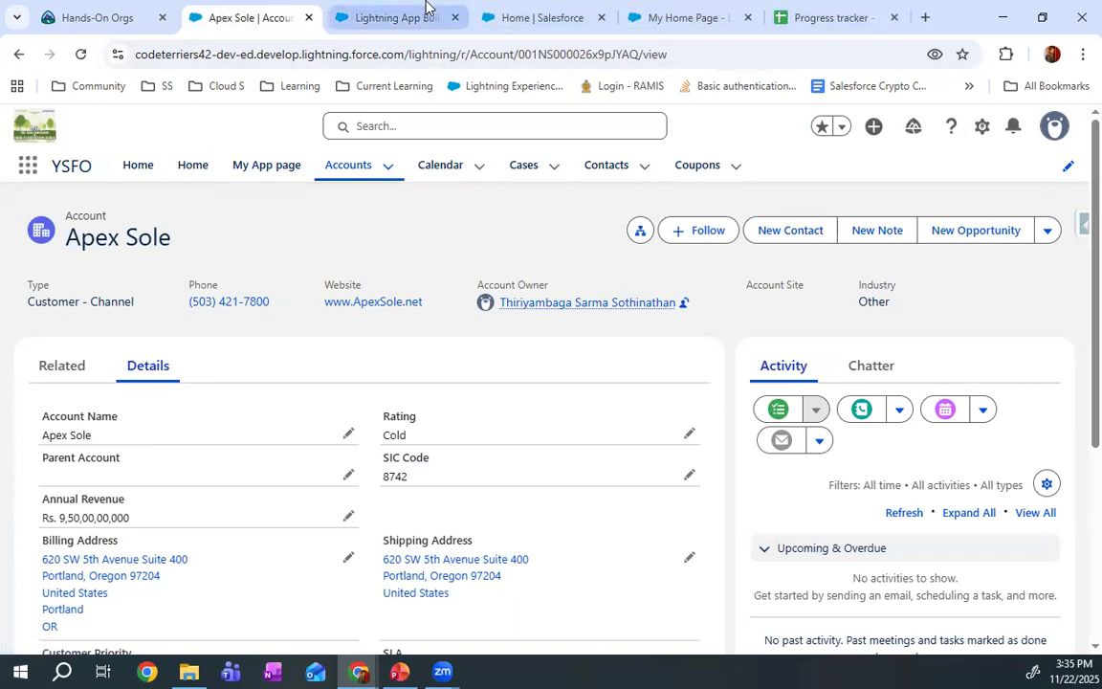
left_click(393, 18)
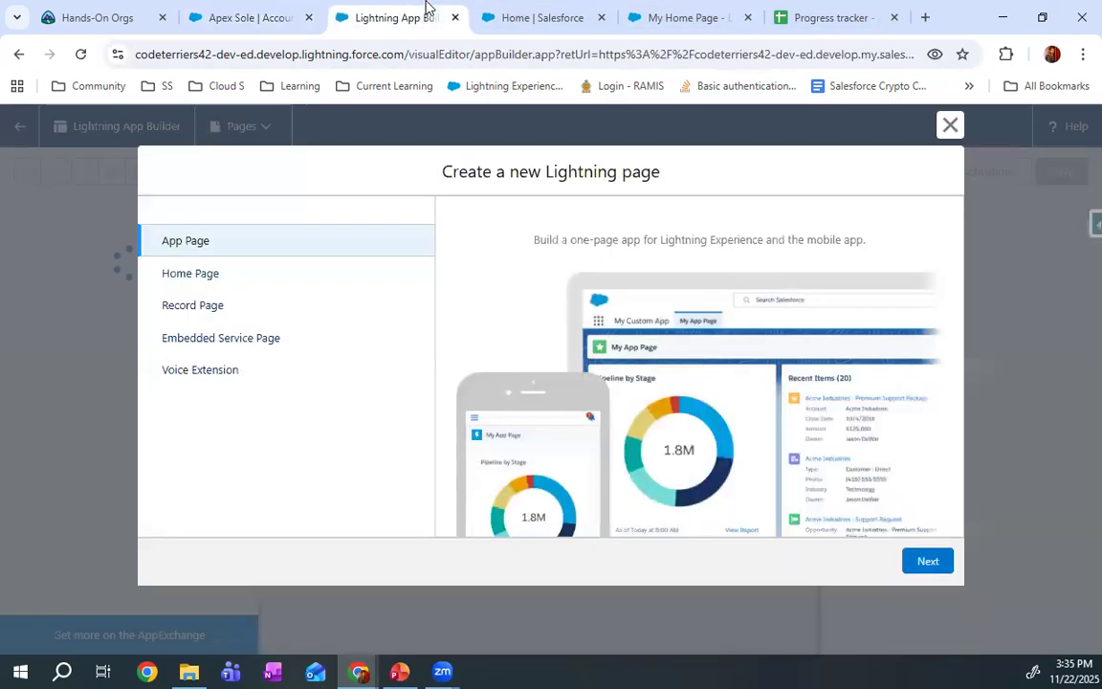
Choose Record Page as the new Lightning page's type and Account as its object
left_click(211, 311)
left_click(922, 564)
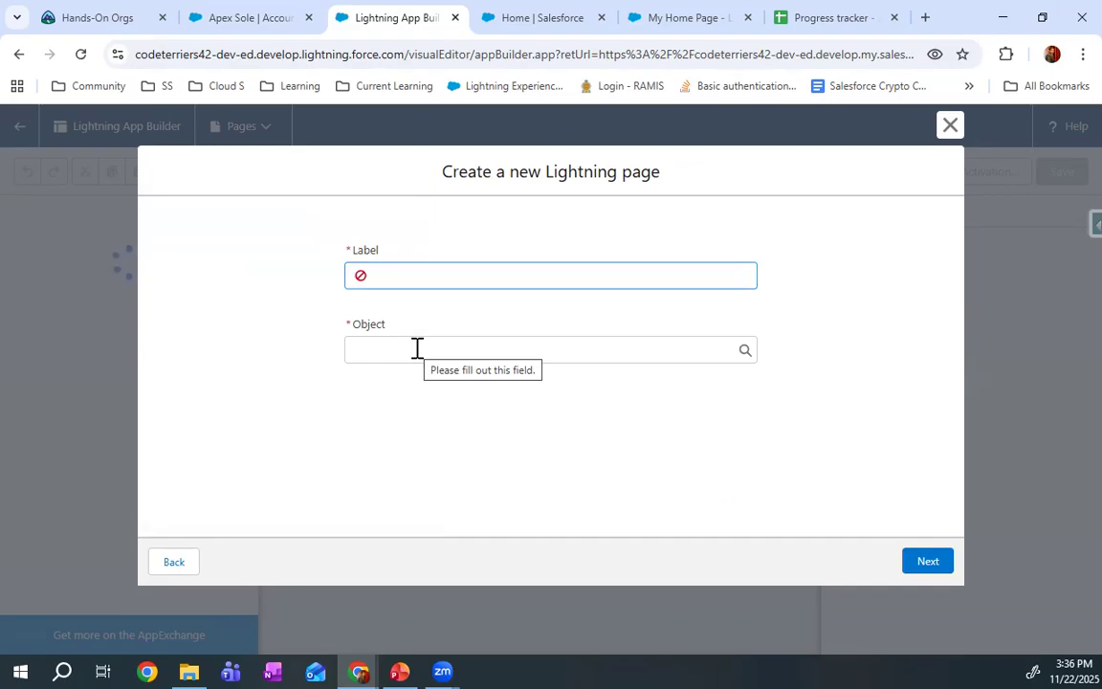
left_click(417, 349)
left_click(426, 396)
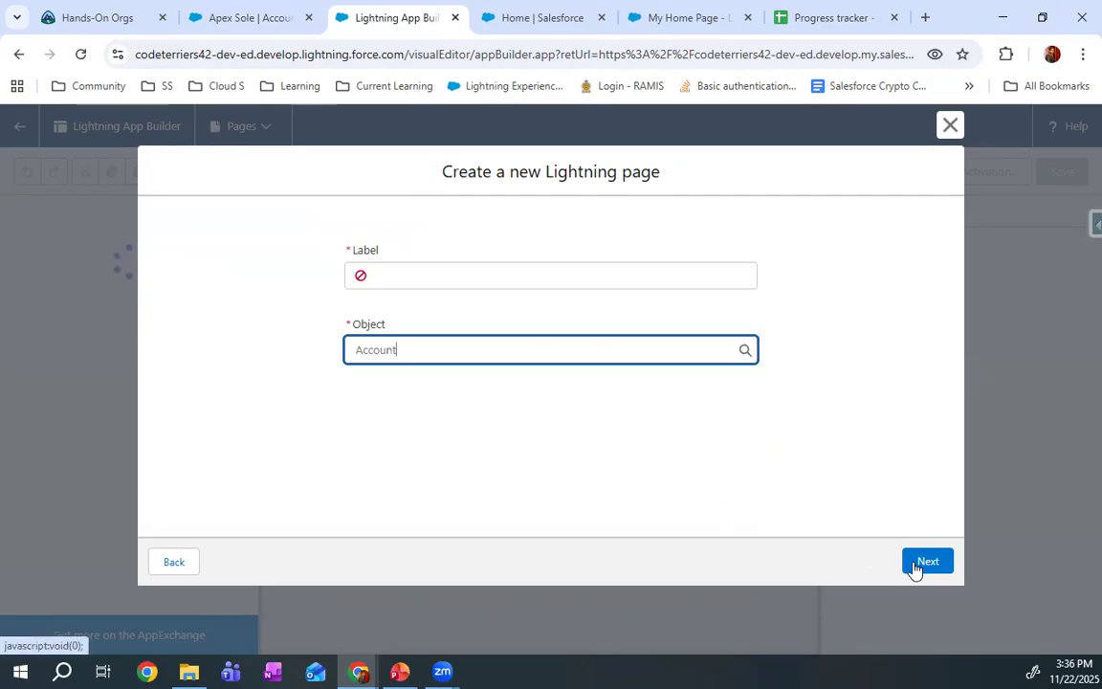
Close the browser tab with the My Home Page builder and return to the new Lightning page form
left_click(273, 8)
left_click(527, 18)
left_click(634, 17)
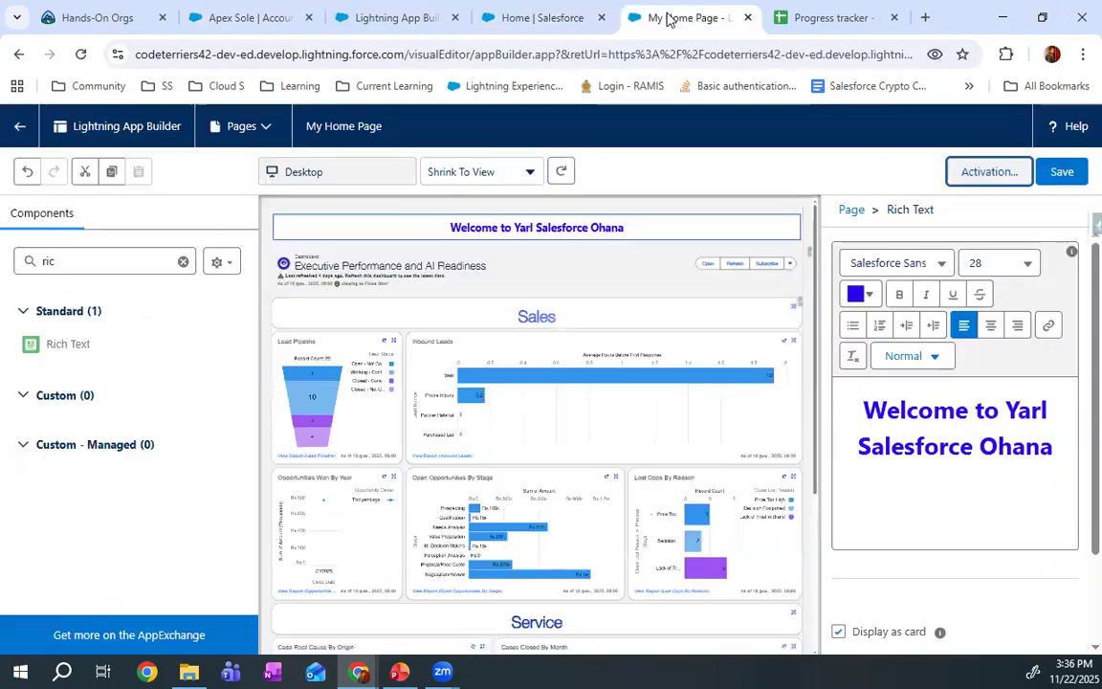
left_click(517, 14)
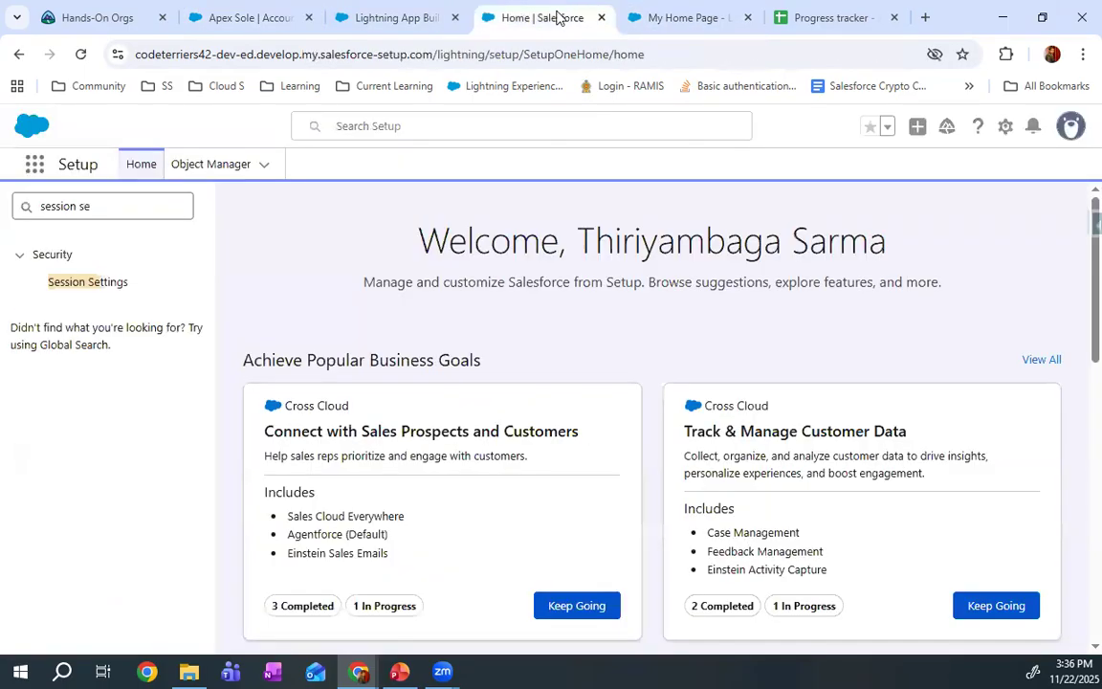
left_click(397, 15)
left_click(221, 12)
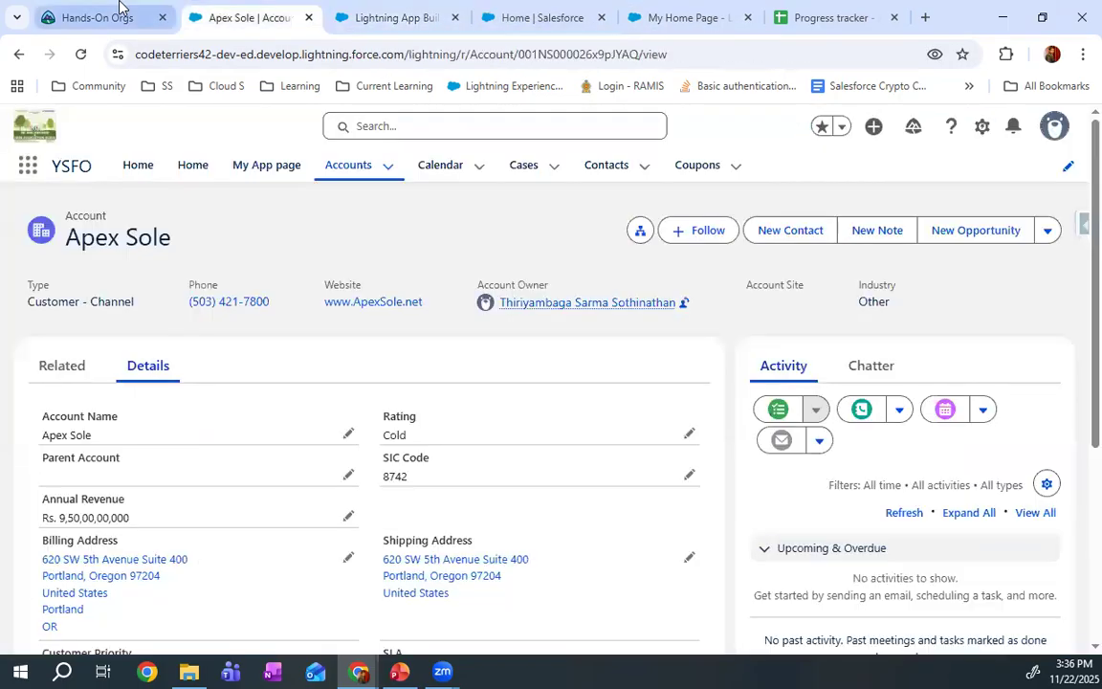
left_click(696, 11)
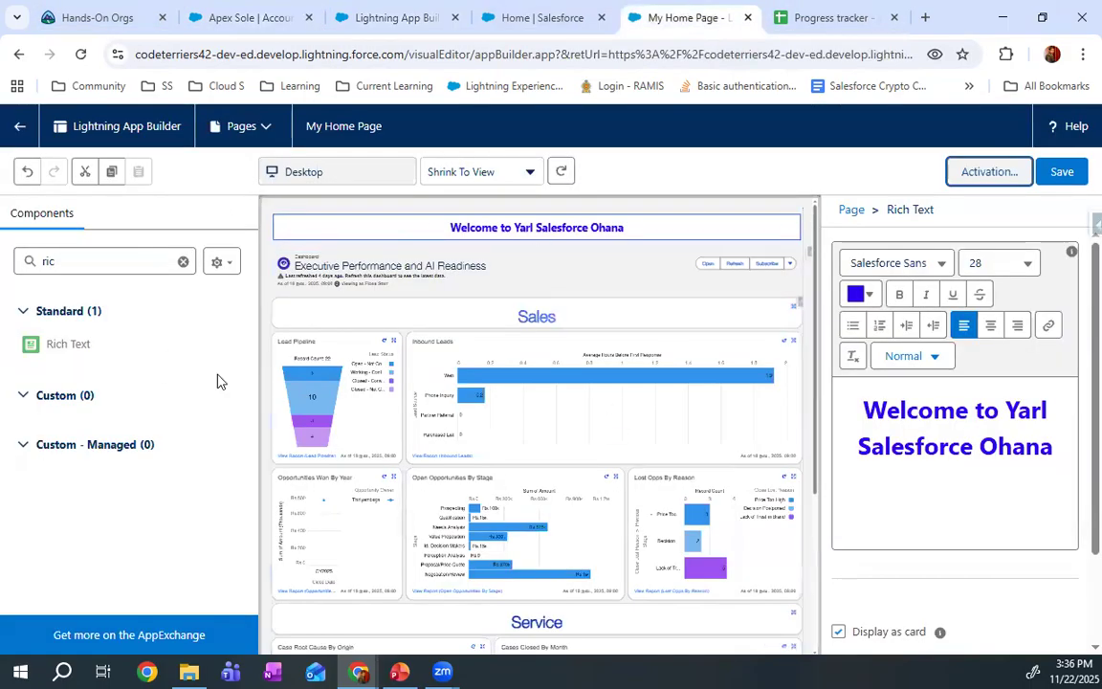
left_click(749, 17)
left_click(560, 10)
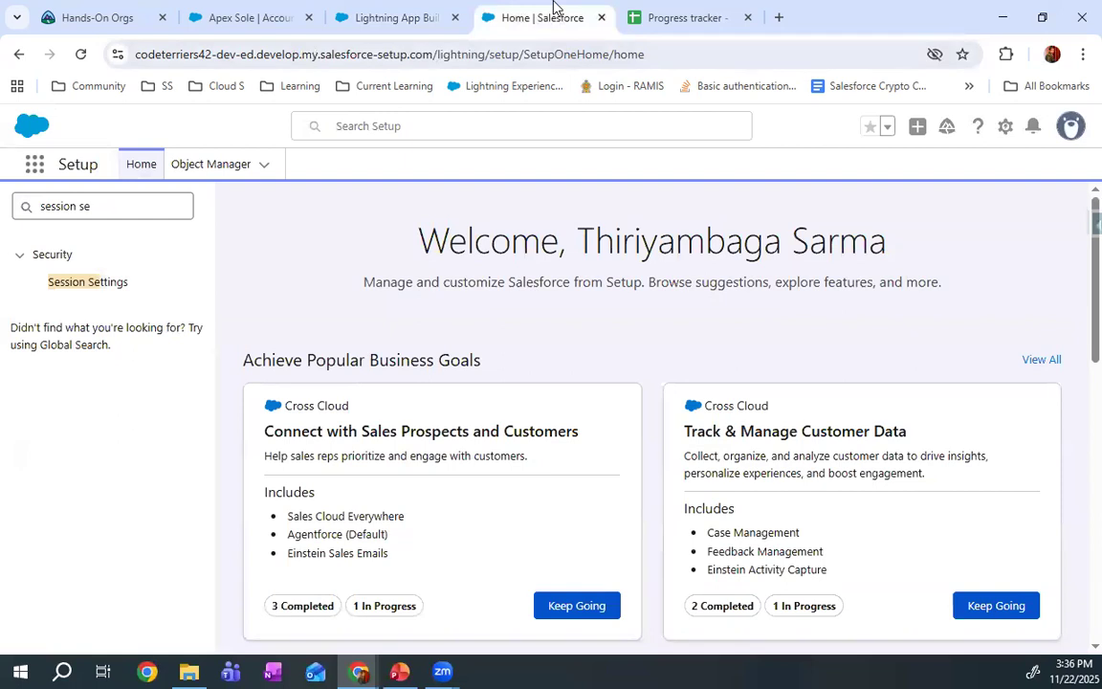
left_click(423, 8)
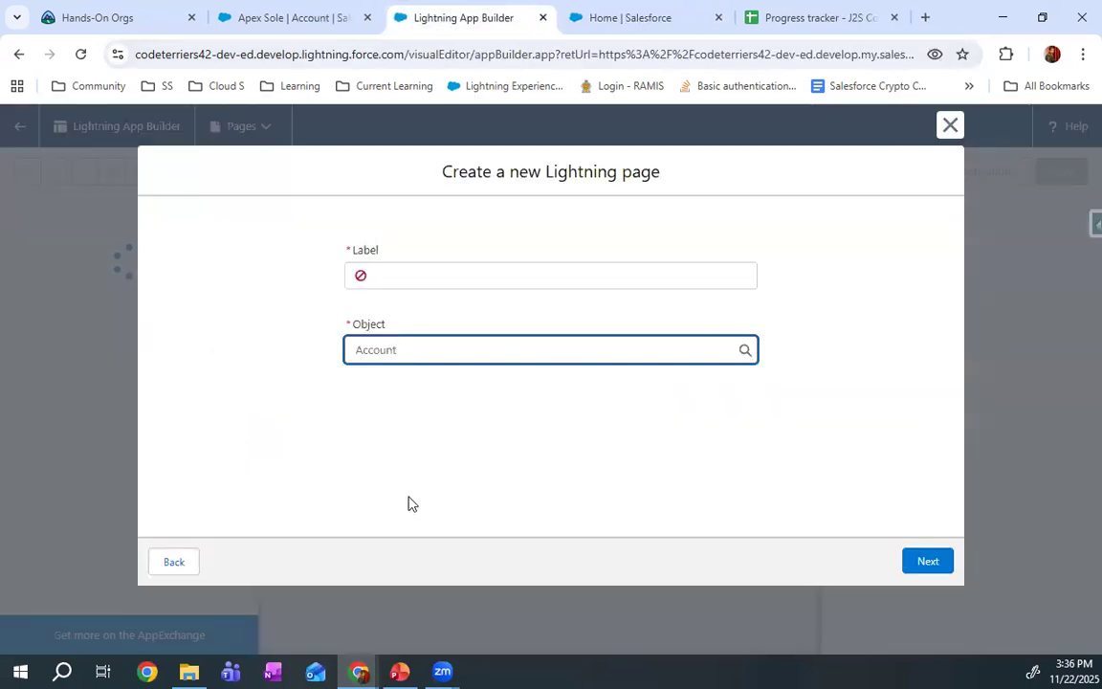
Label the Account record page My New Account Page and create it with the Grouped Header and One Region template
left_click(423, 276)
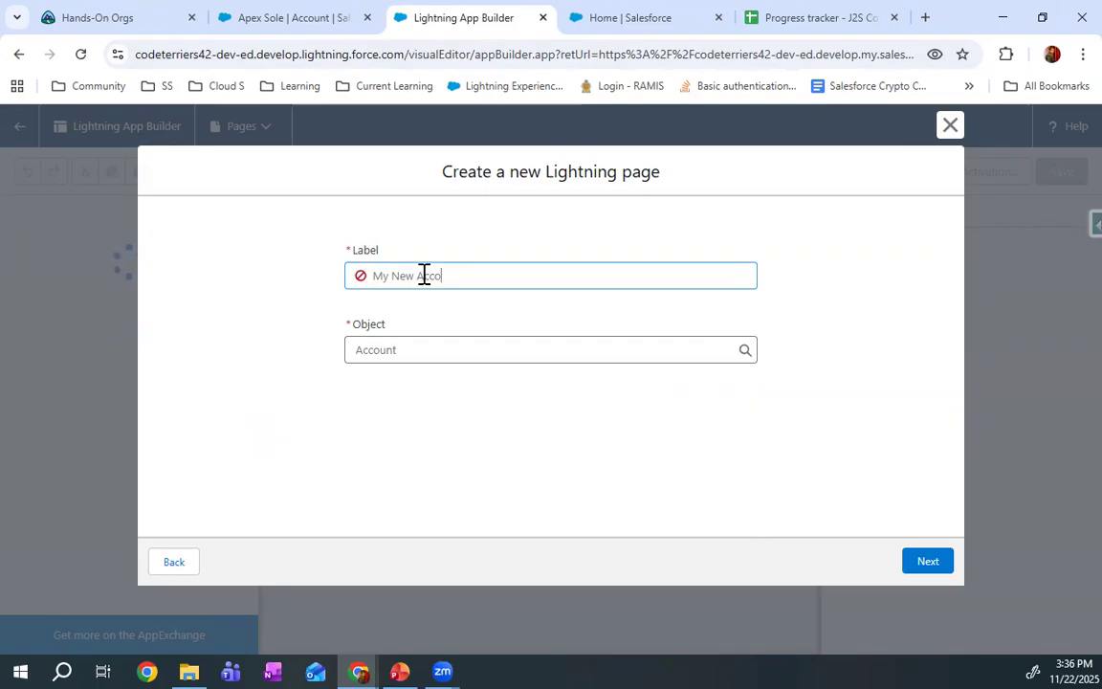
left_click(433, 351)
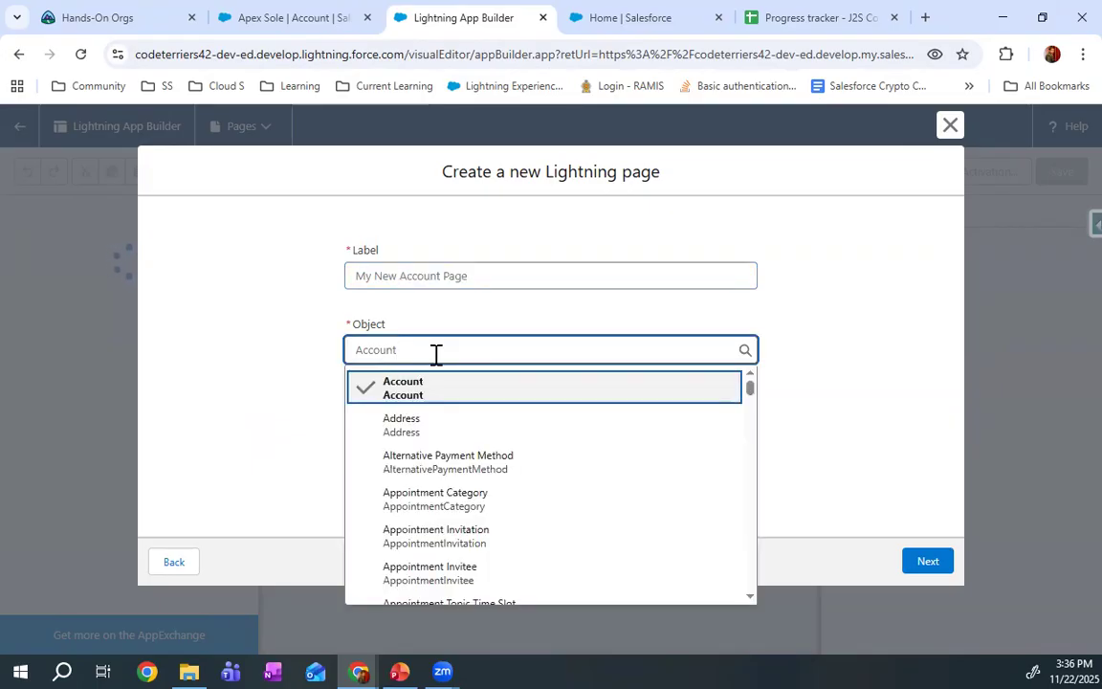
left_click(455, 394)
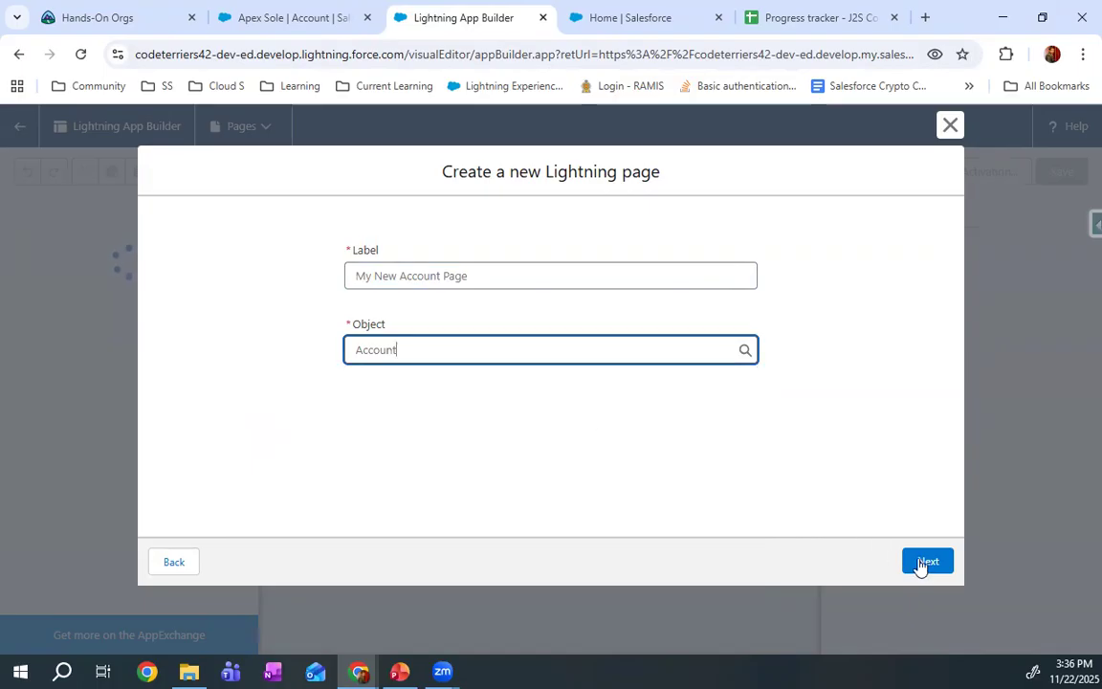
left_click(919, 565)
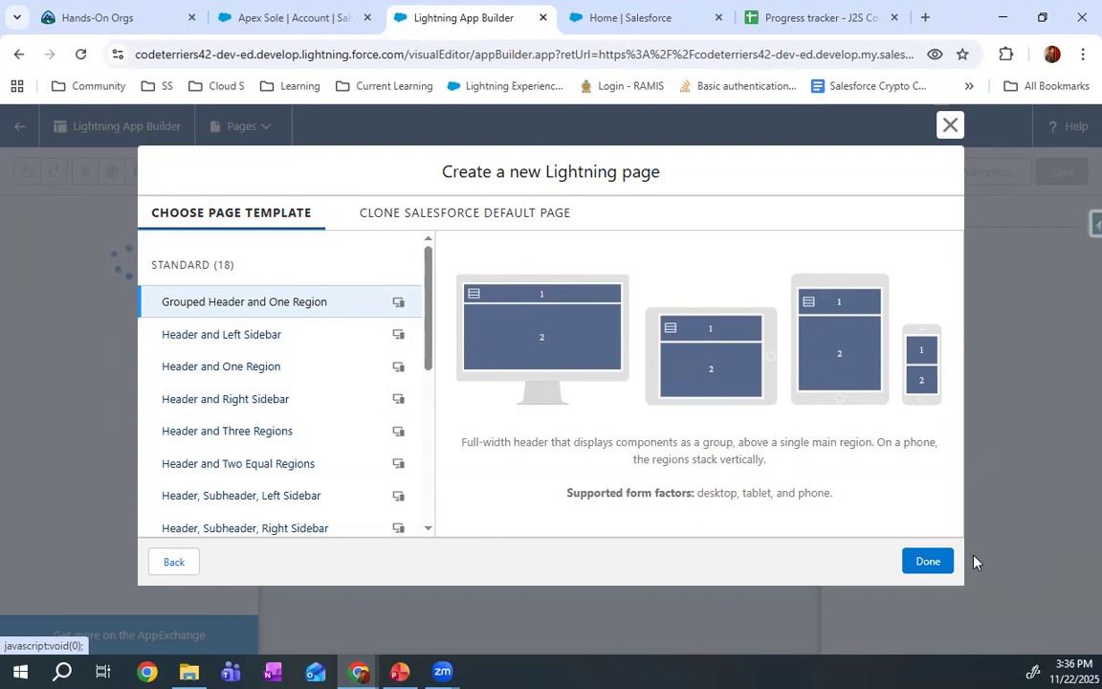
left_click(947, 562)
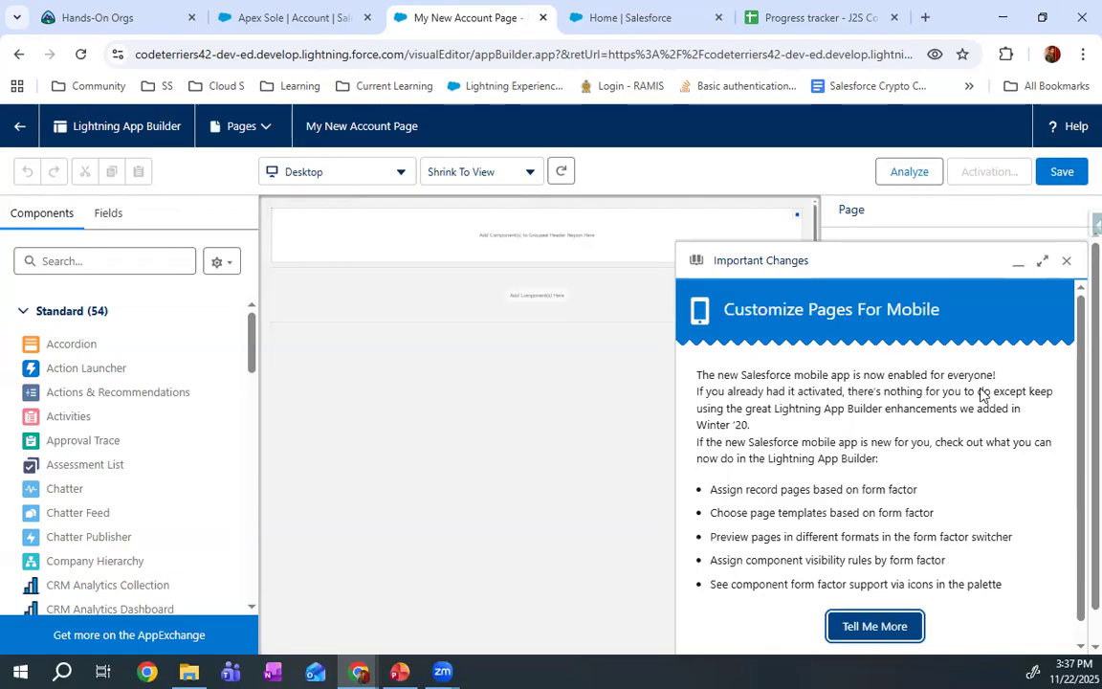
left_click(1066, 260)
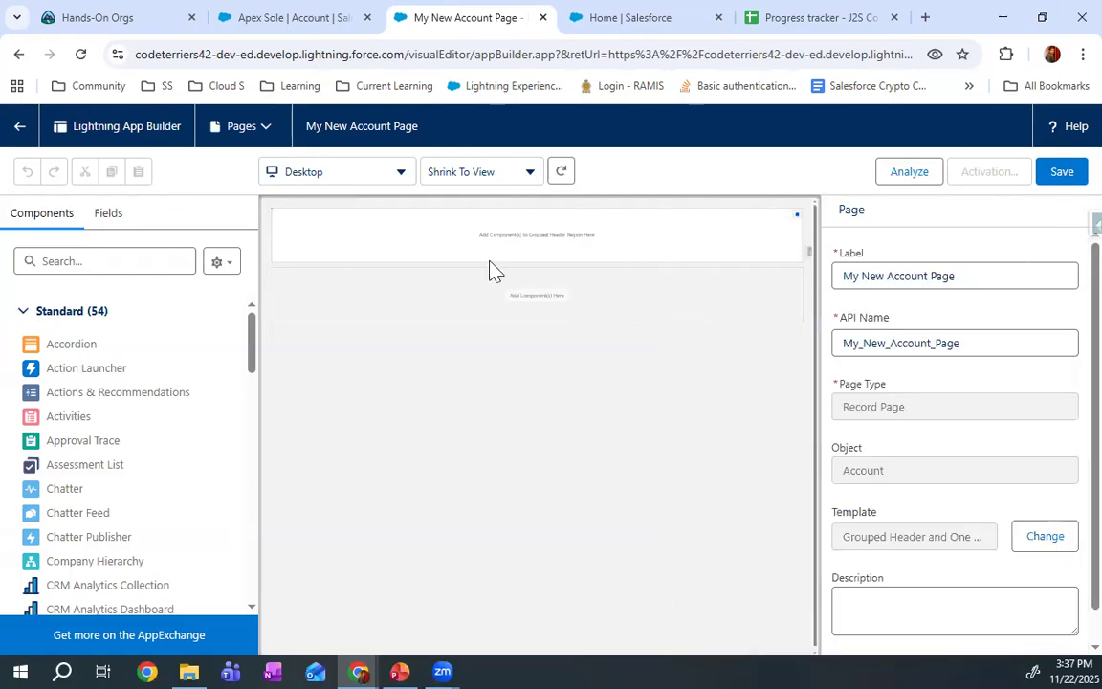
Find the Highlights Panel component and add it to the page's grouped header region
left_click(172, 269)
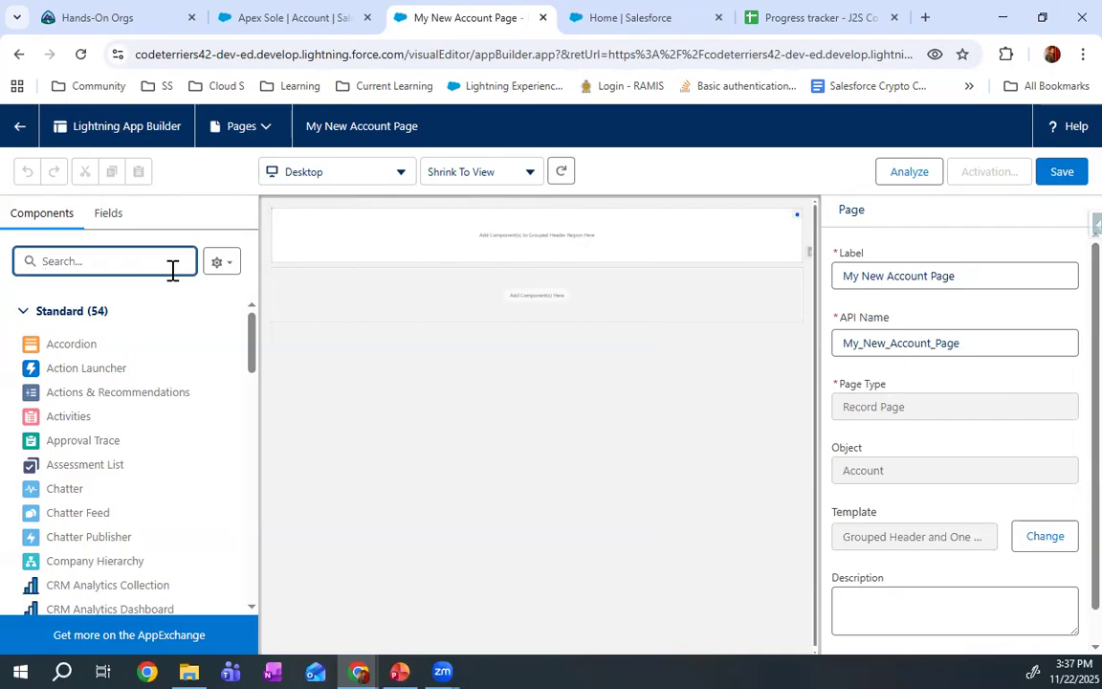
type("high")
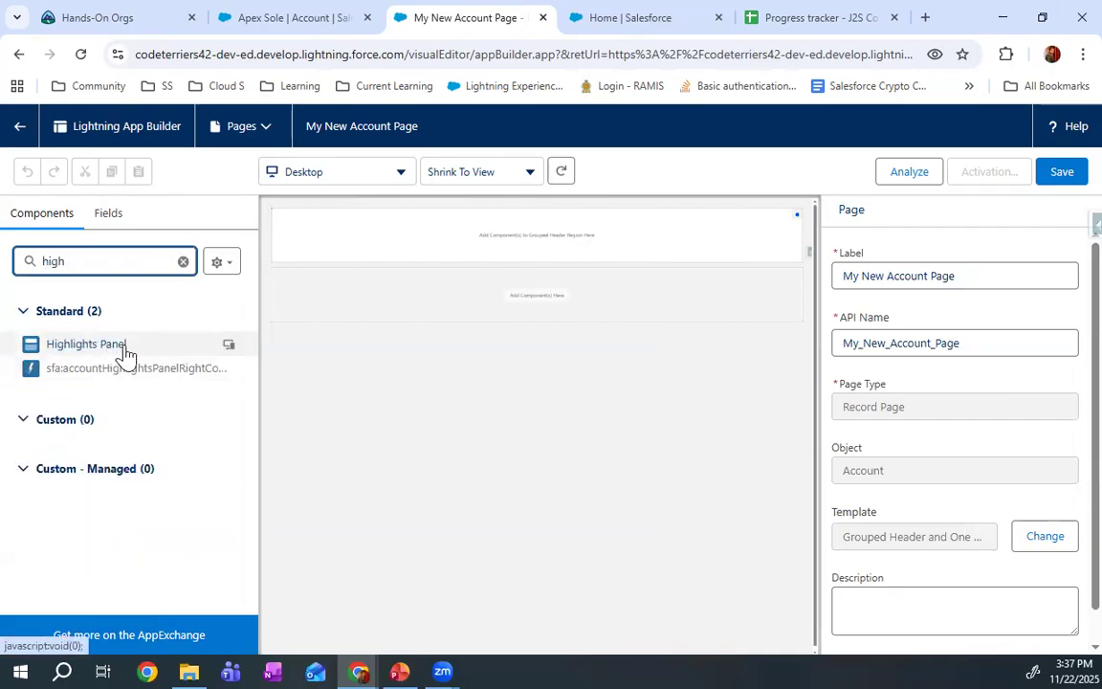
left_click_drag(113, 348, 536, 237)
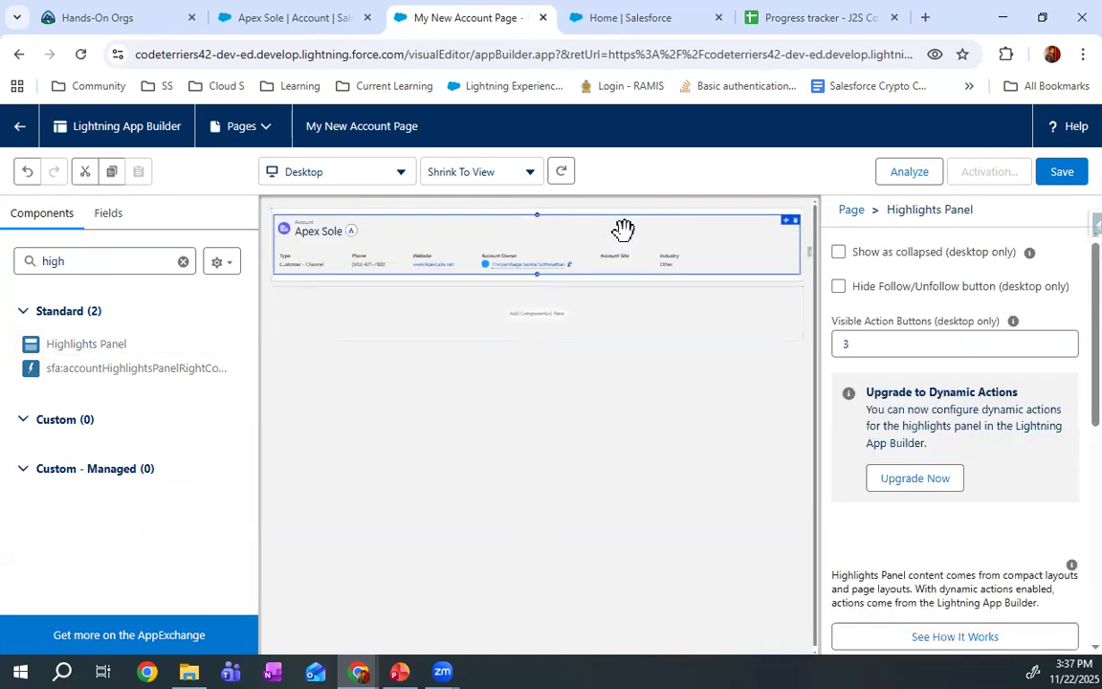
Compare the Highlights Panel with the Apex Sole account record's header and review its compact layout and page layout settings
left_click(334, 8)
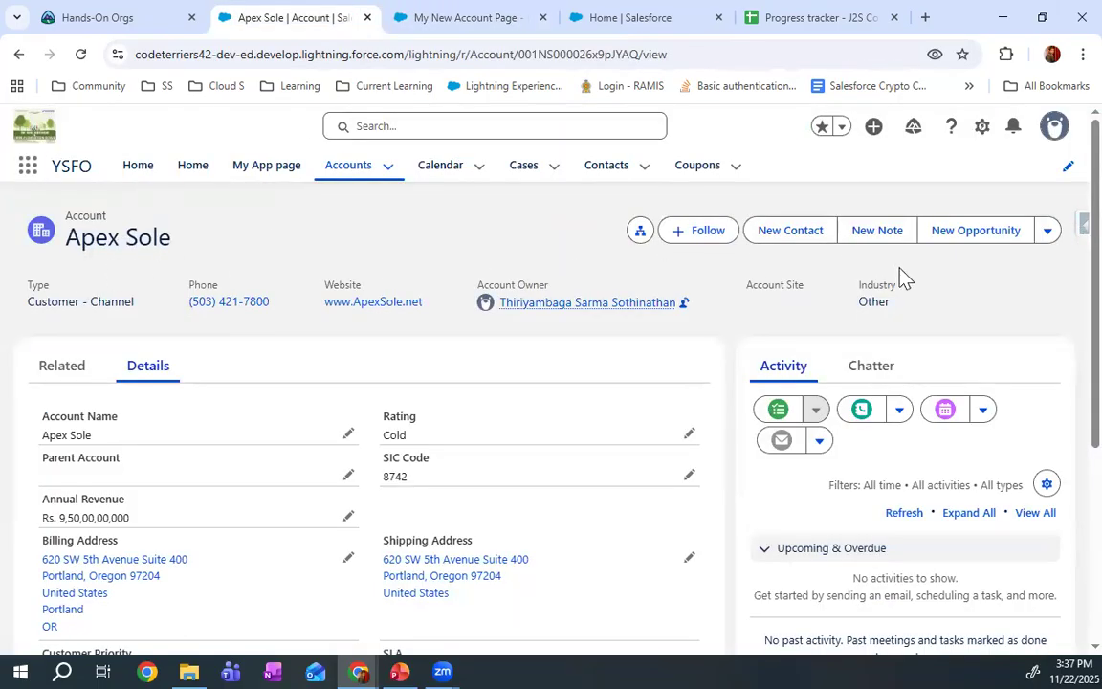
left_click(452, 12)
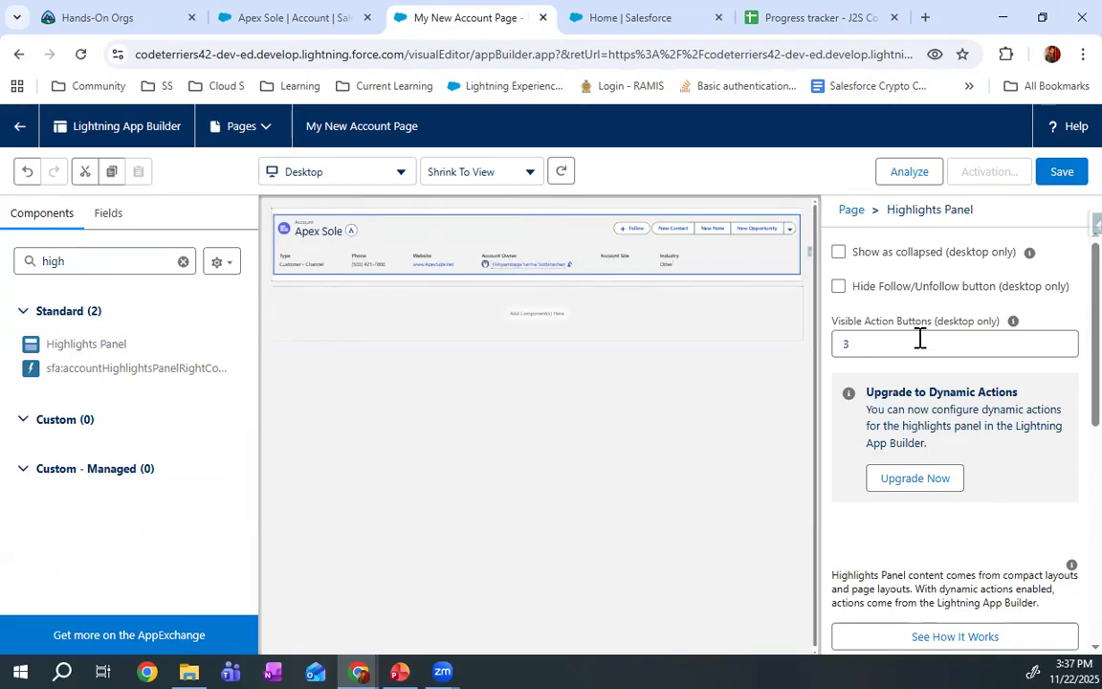
scroll(928, 330, "down", 3)
scroll(930, 328, "up", 2)
scroll(933, 333, "down", 3)
scroll(930, 332, "down", 1)
scroll(930, 332, "up", 5)
scroll(937, 492, "down", 5)
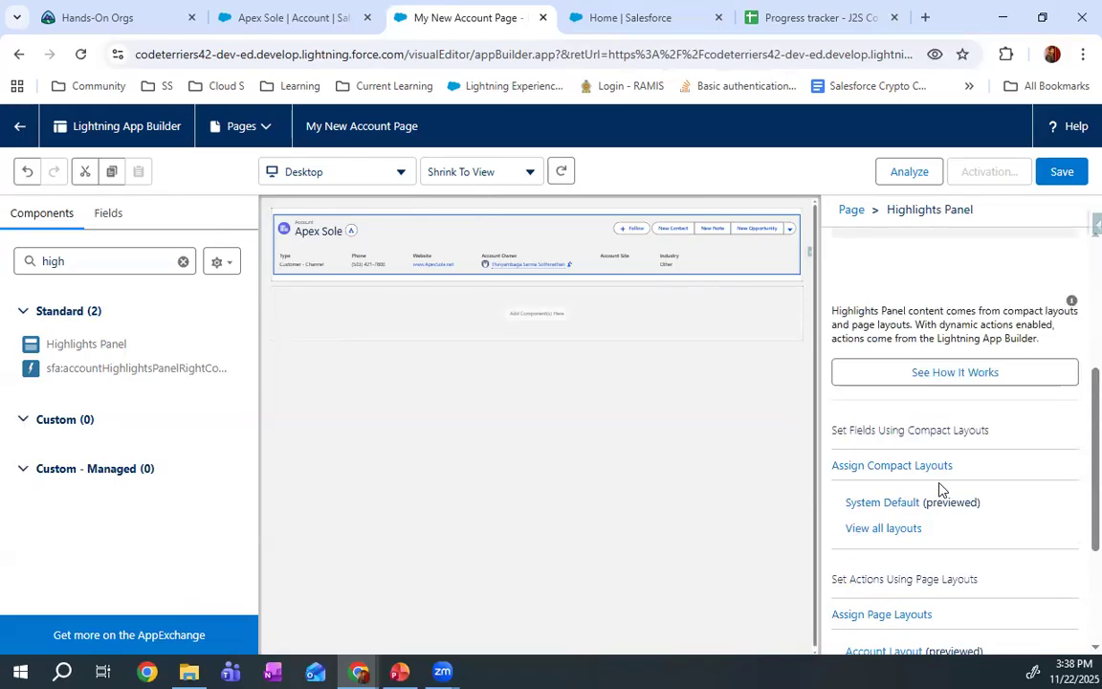
scroll(908, 454, "up", 1)
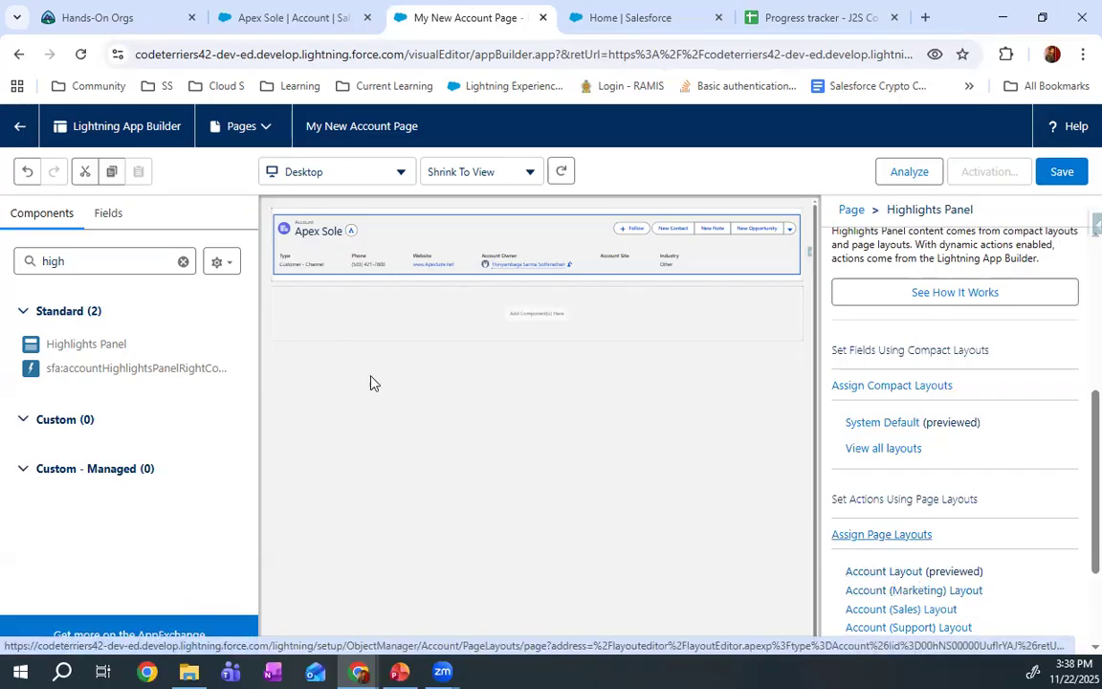
Find the Record Detail component and add it to the main region below the header
left_click(108, 261)
double_click(107, 262)
type("detail")
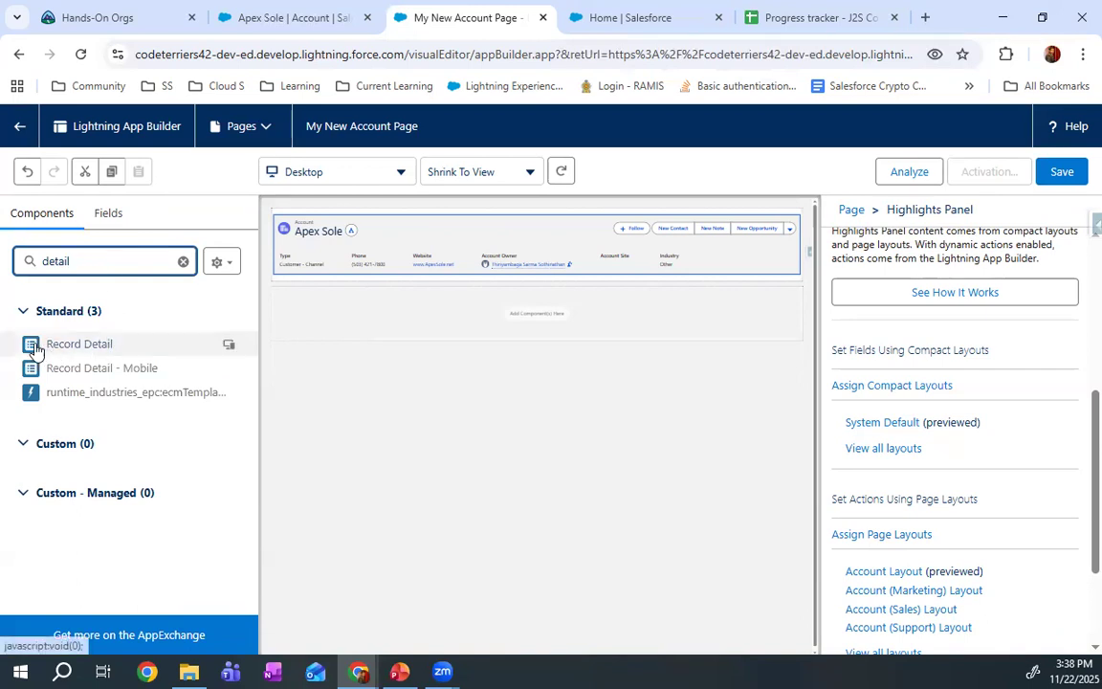
left_click_drag(84, 353, 494, 310)
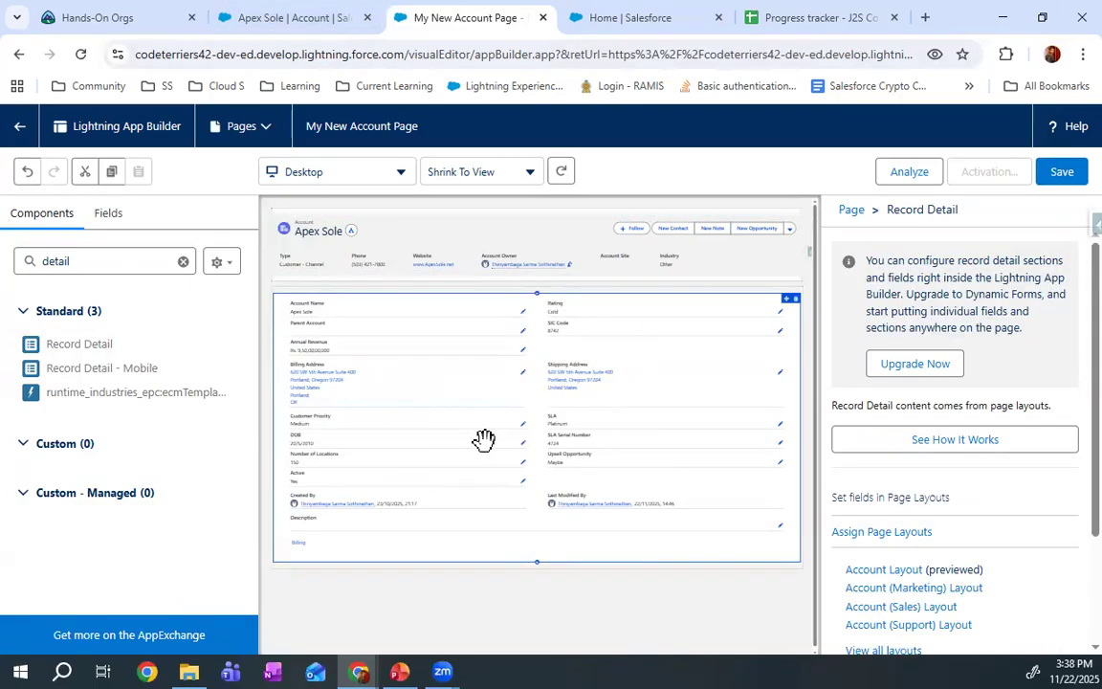
Add the Related List - Single, Related Record and Related Lists components above the Record Detail
left_click(110, 266)
double_click(110, 266)
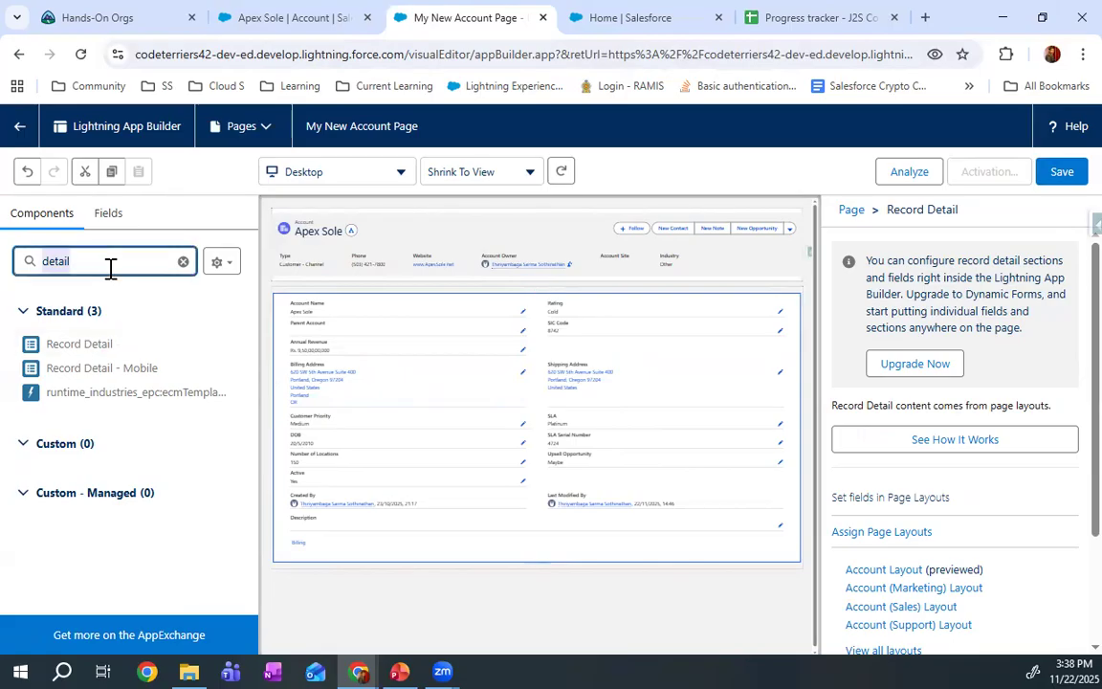
type("relate")
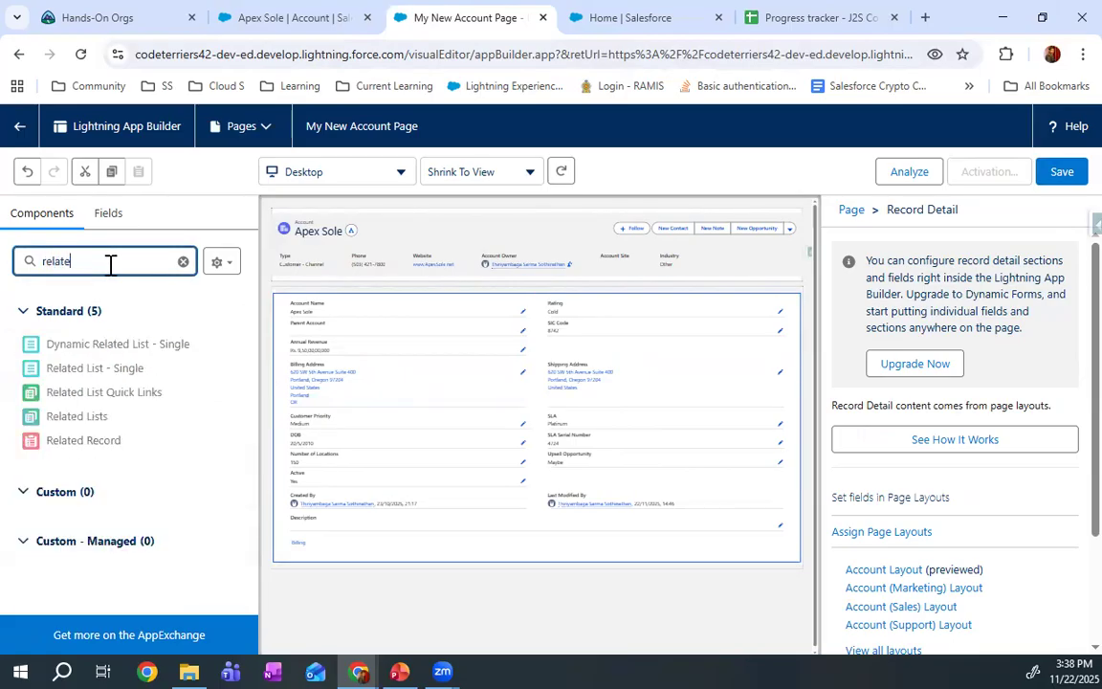
left_click_drag(145, 371, 450, 316)
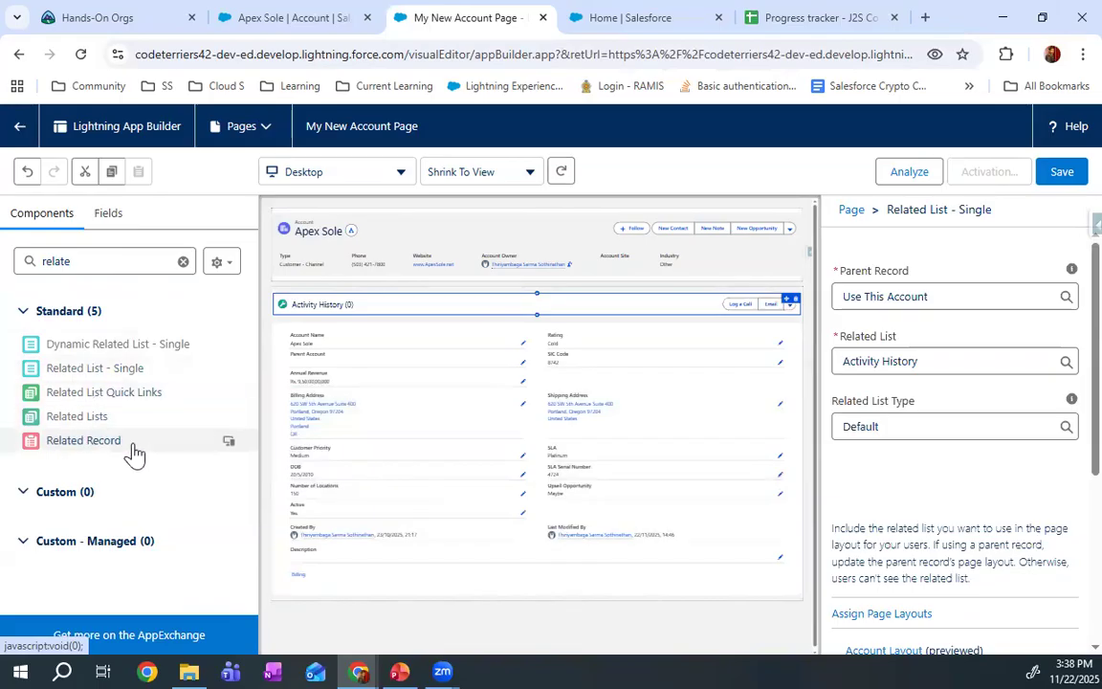
left_click_drag(100, 449, 554, 327)
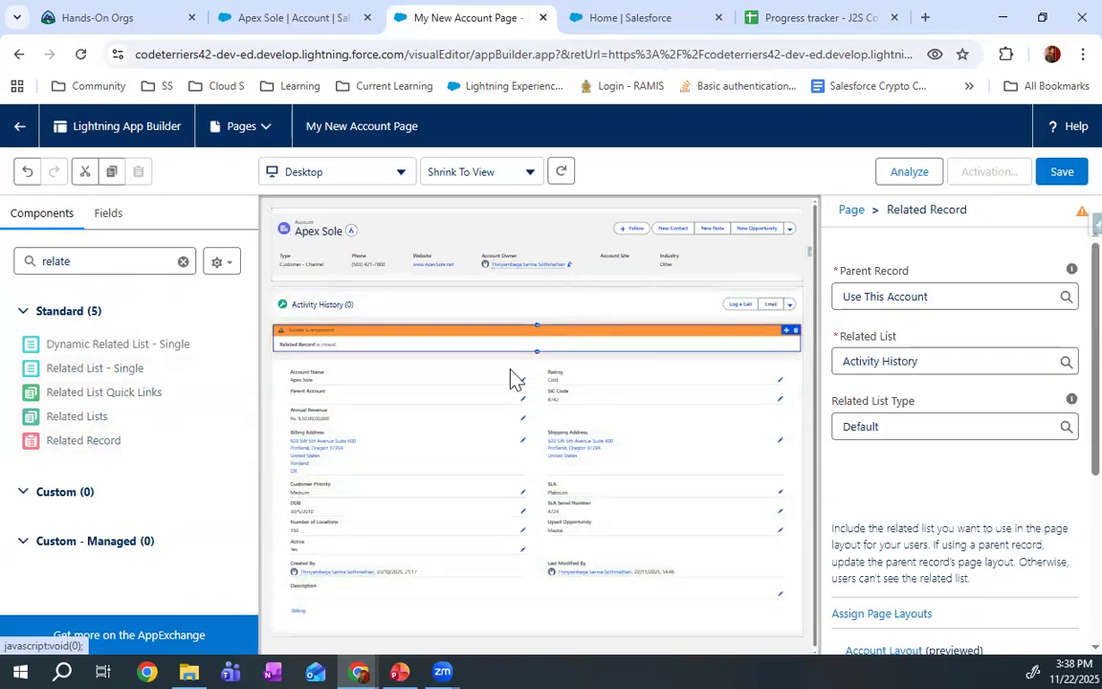
left_click_drag(94, 423, 598, 323)
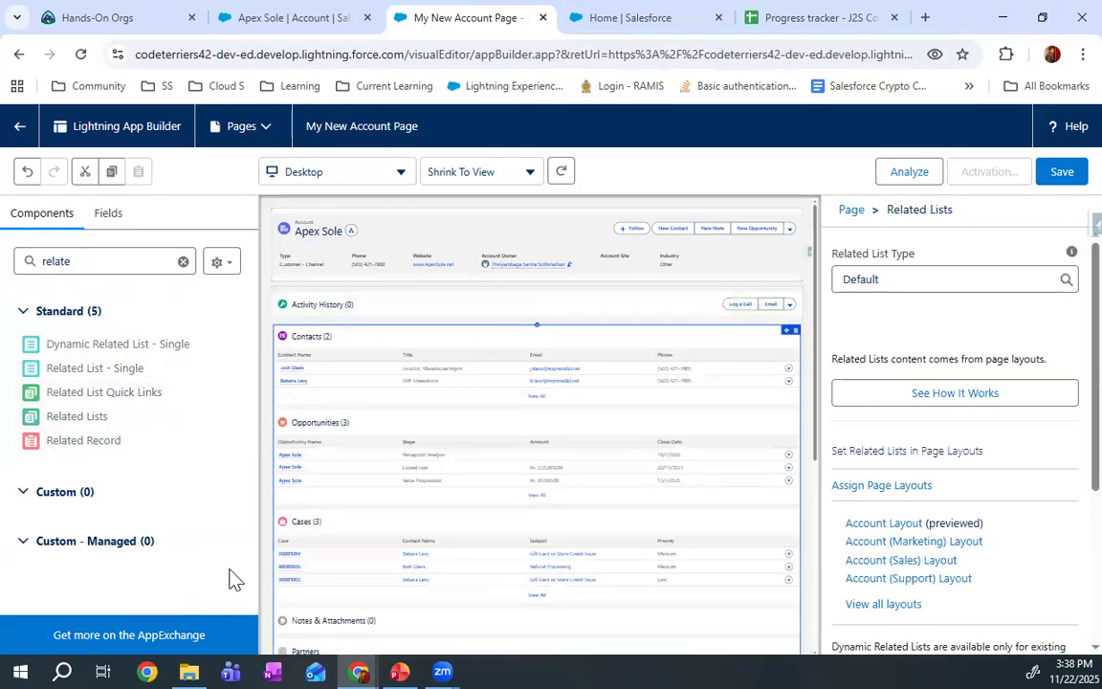
Remove the Activity History related list, the Related Lists and the Related Record components from the main region
left_click(792, 302)
scroll(752, 369, "down", 2)
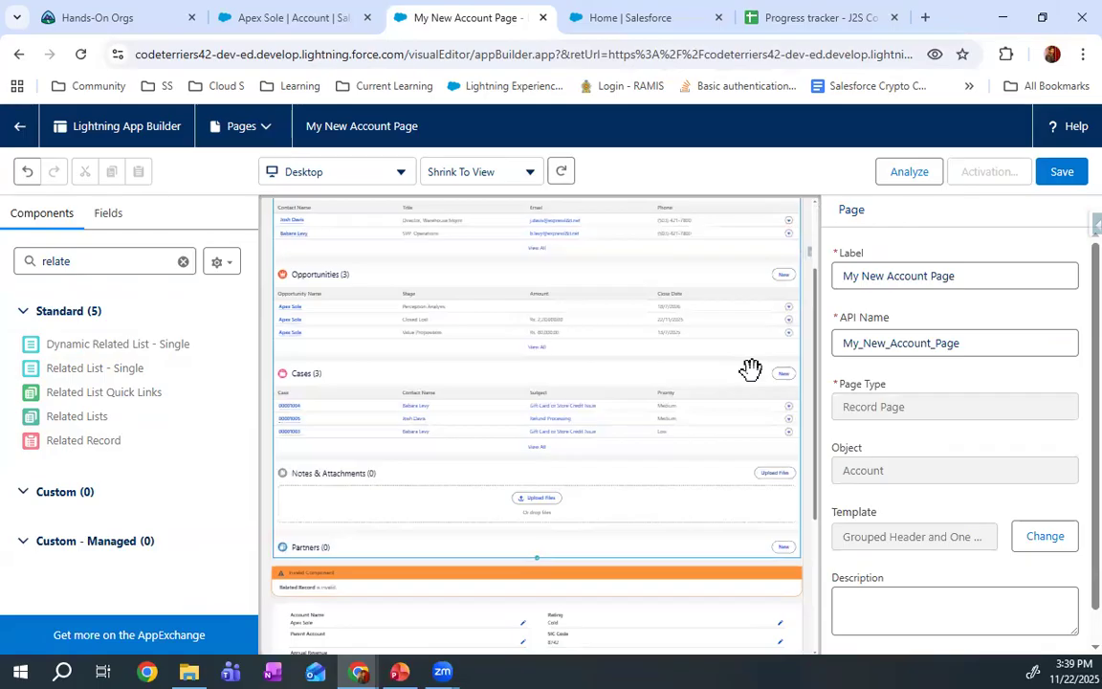
scroll(758, 568, "down", 2)
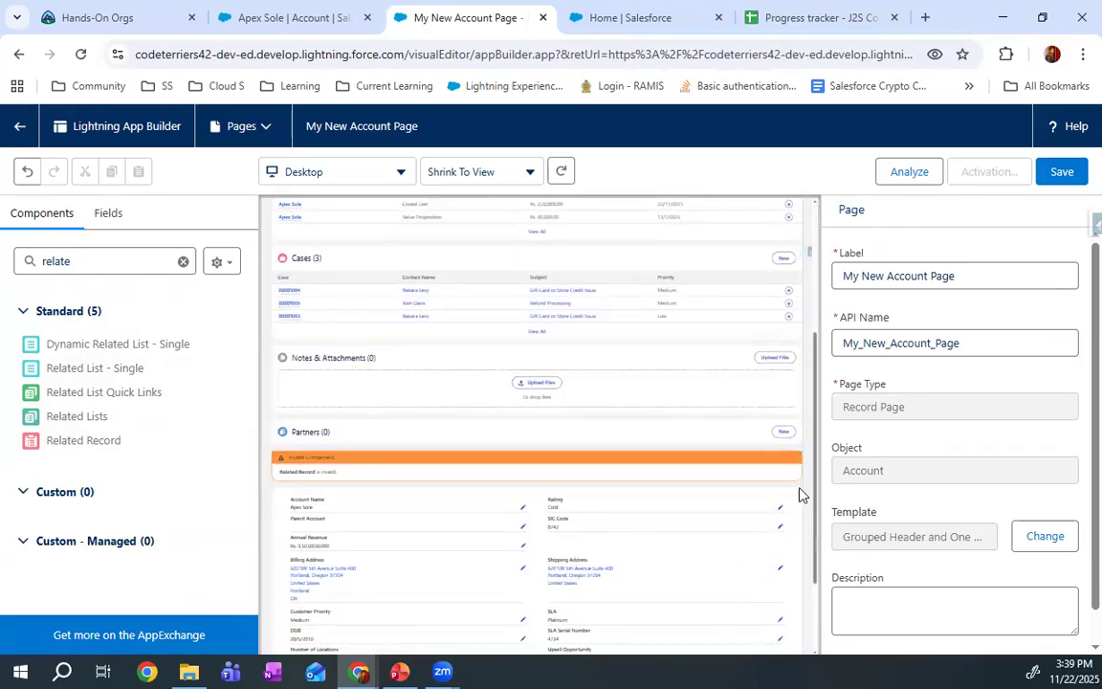
scroll(696, 399, "up", 4)
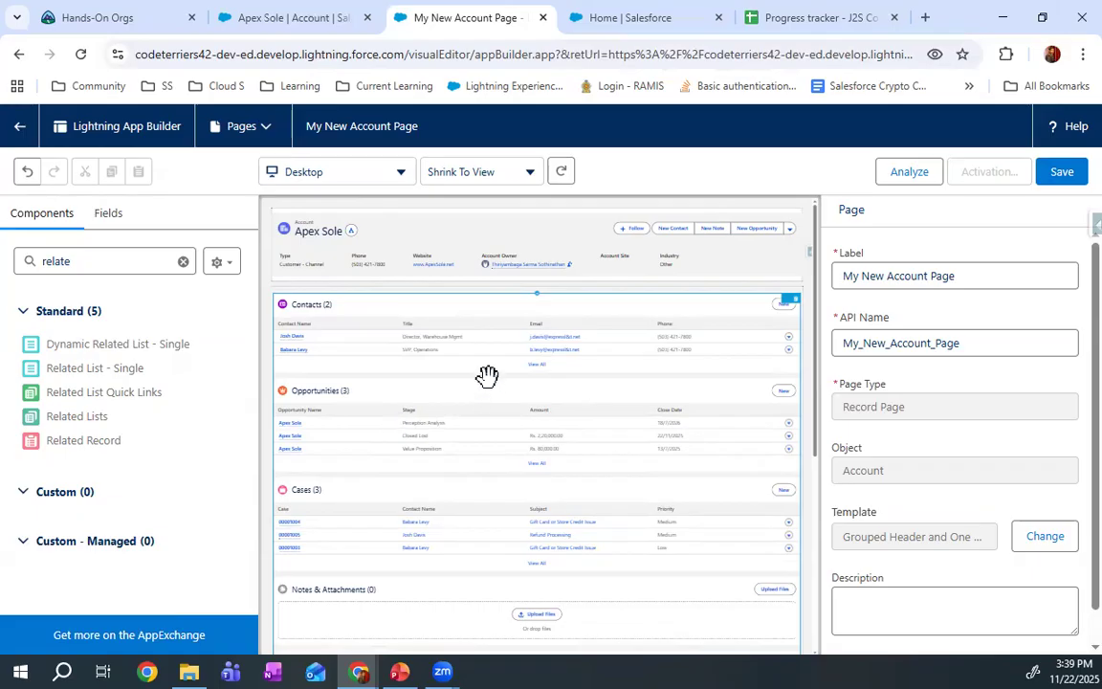
left_click(796, 301)
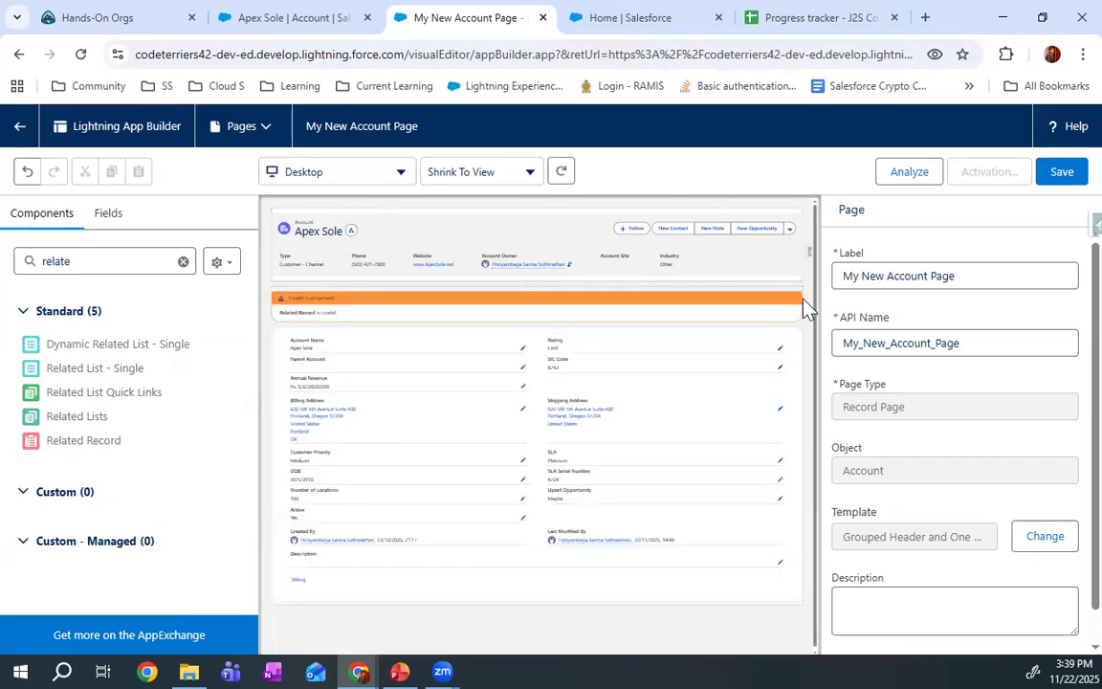
left_click(792, 300)
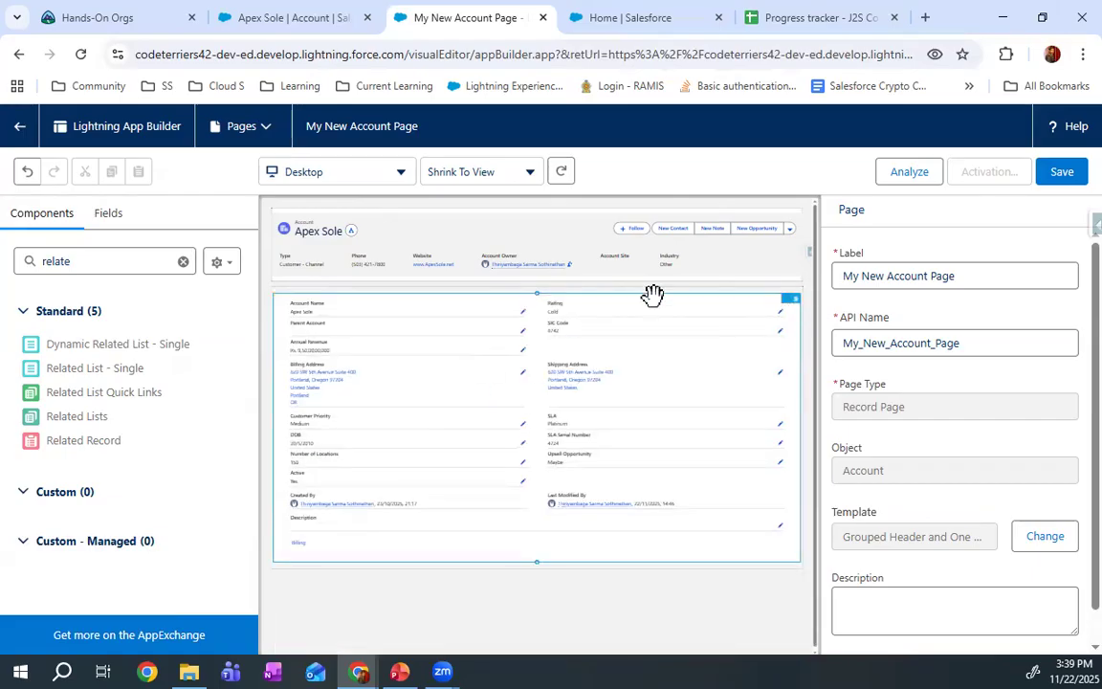
Examine the Record Detail component's Dynamic Forms upgrade introduction and the explanation of how its page layout assignment works
left_click(399, 356)
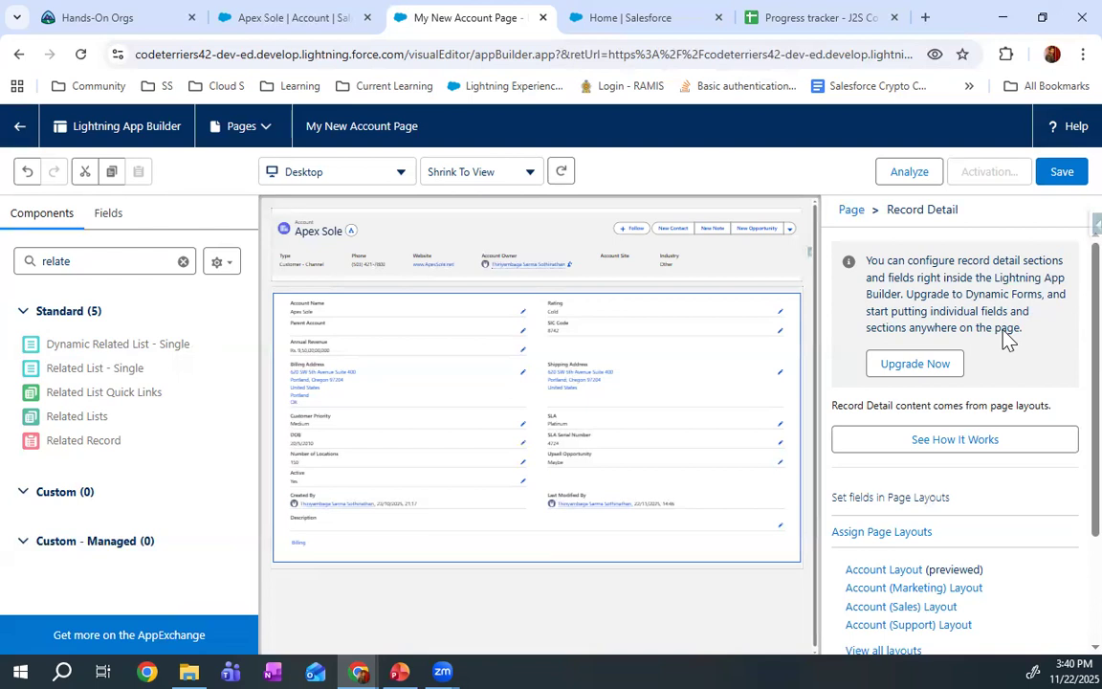
left_click(929, 372)
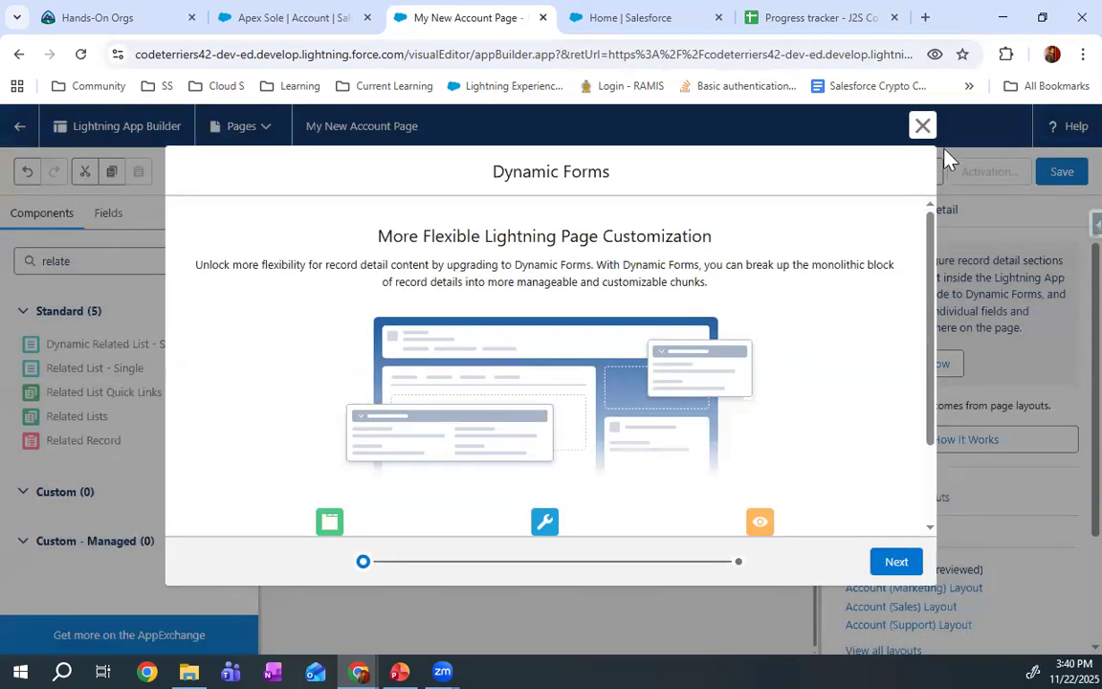
left_click(923, 126)
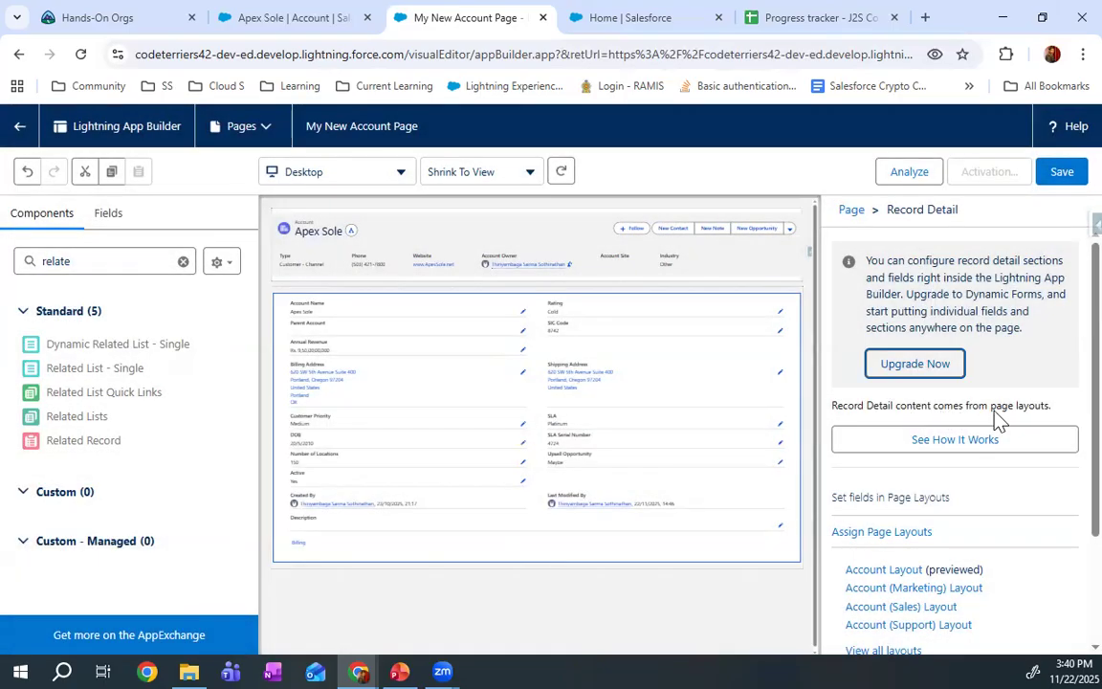
left_click(1065, 407)
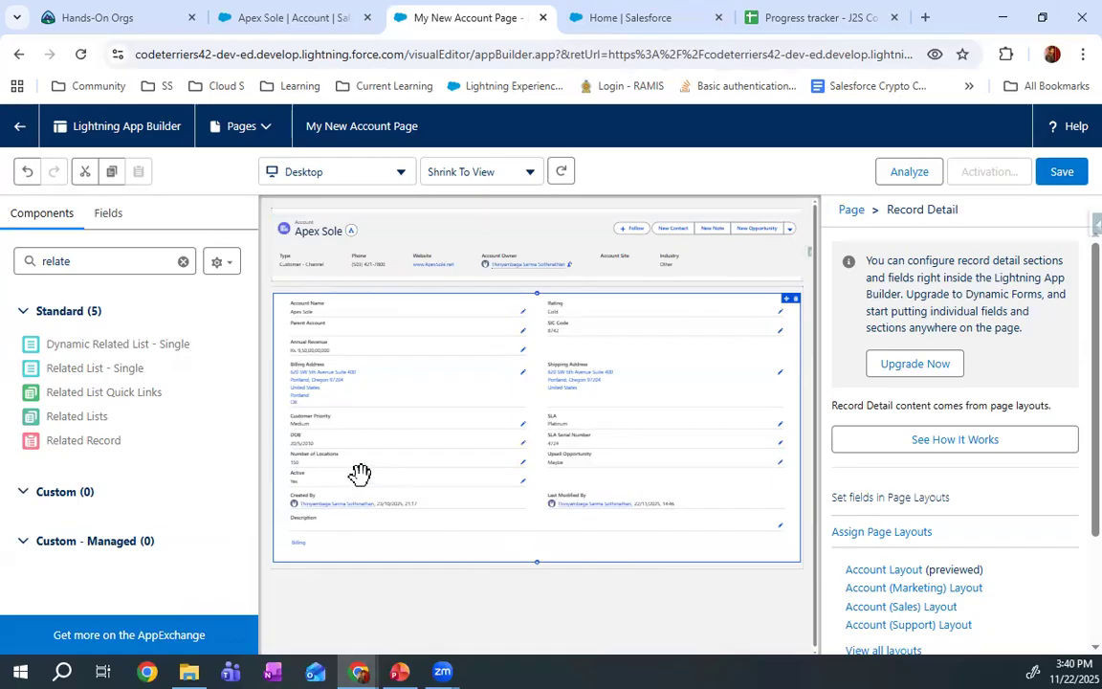
left_click(961, 442)
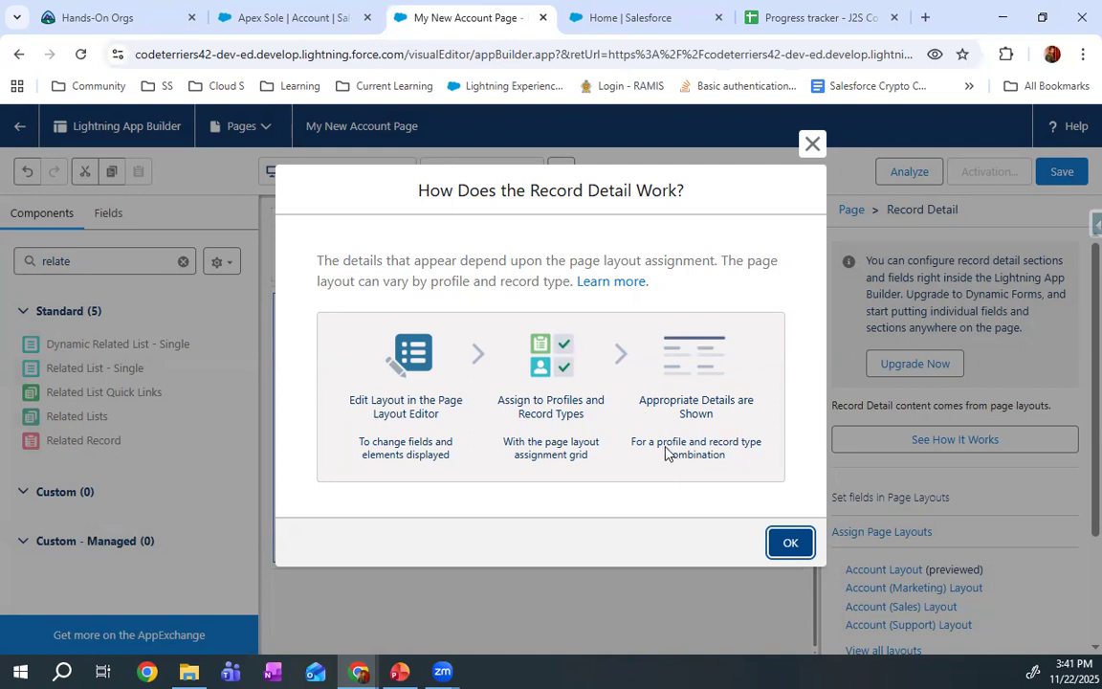
left_click(784, 543)
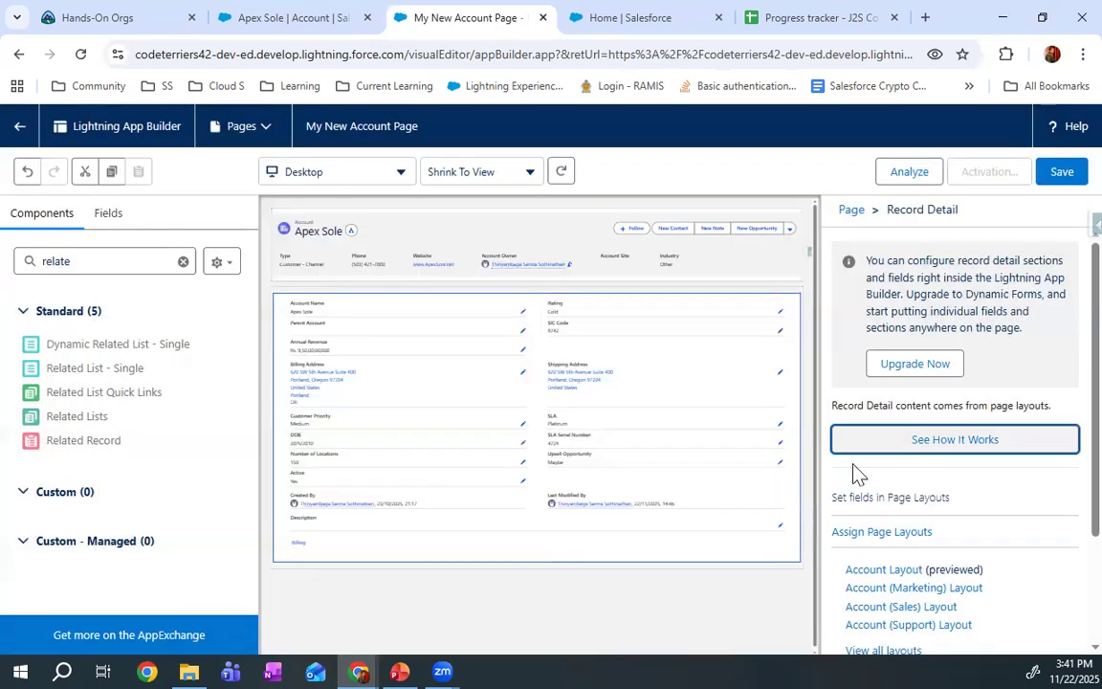
Upgrade the Record Detail component to Dynamic Forms, using Account Layout as the source of its fields and sections
left_click(904, 373)
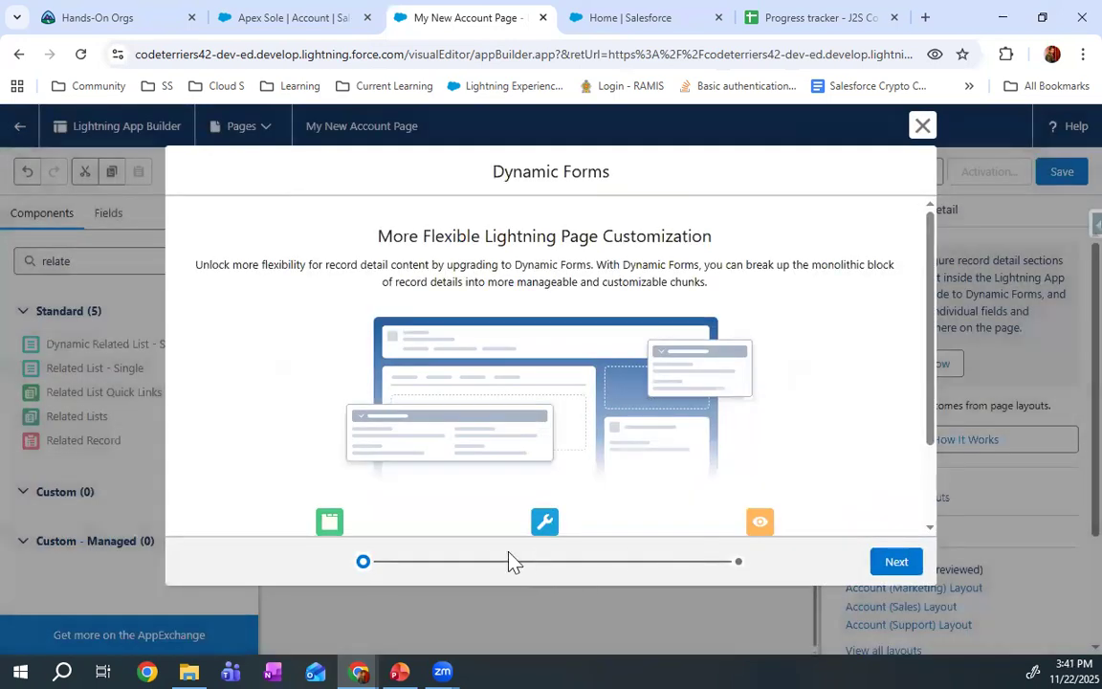
scroll(530, 305, "down", 2)
left_click(478, 504)
left_click(885, 567)
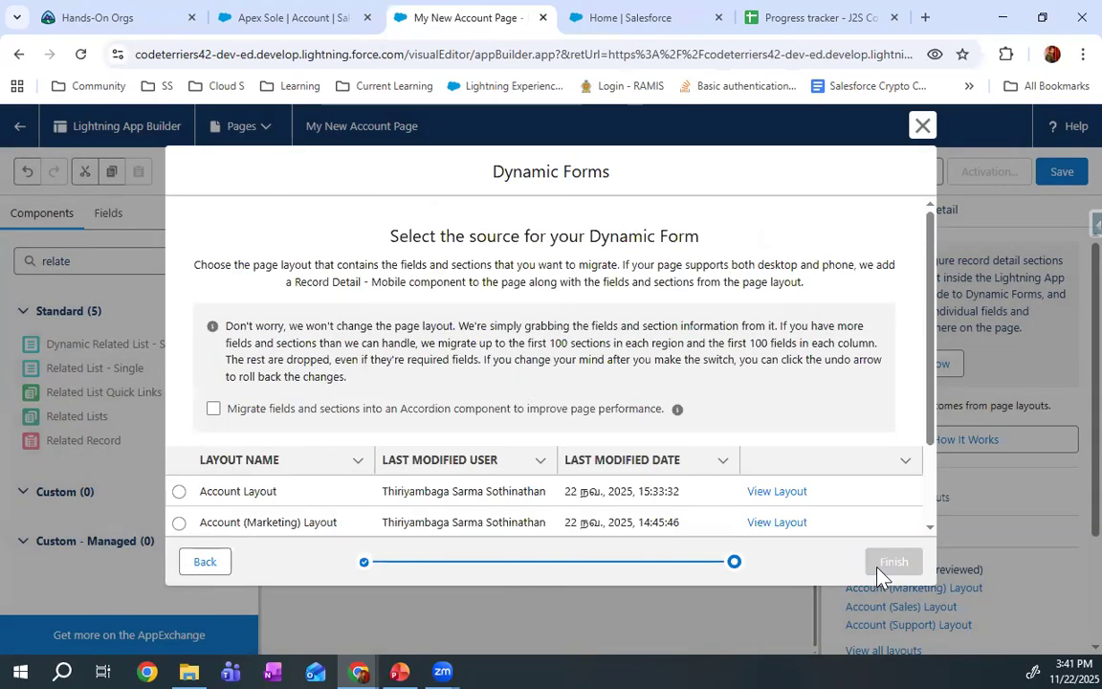
scroll(571, 426, "down", 3)
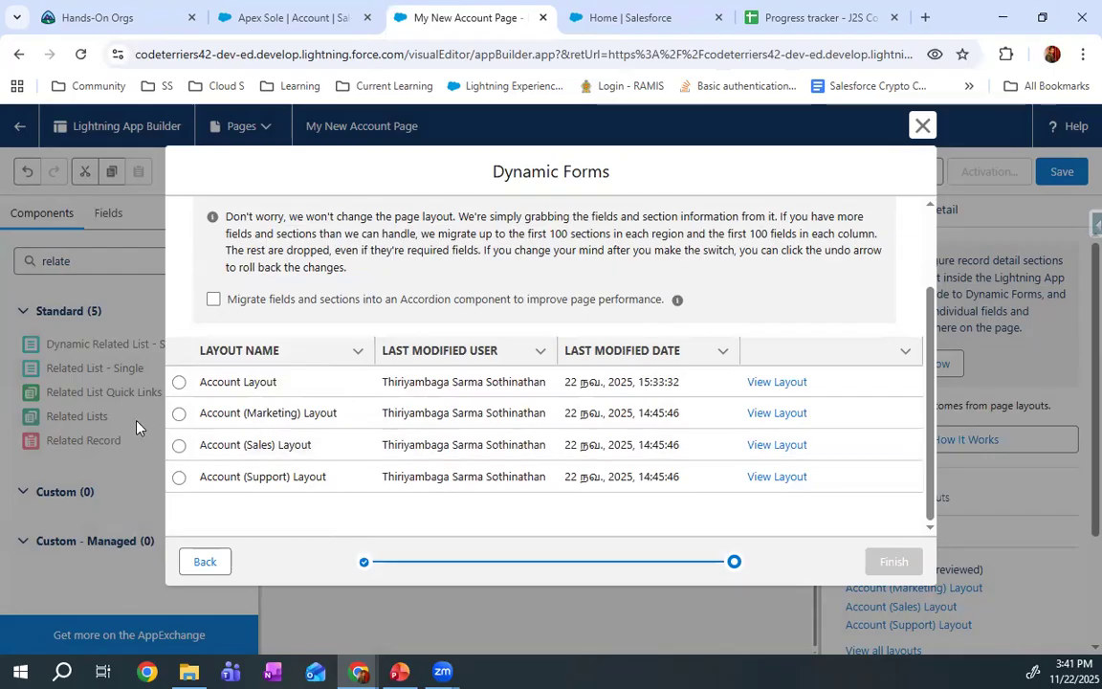
left_click(179, 382)
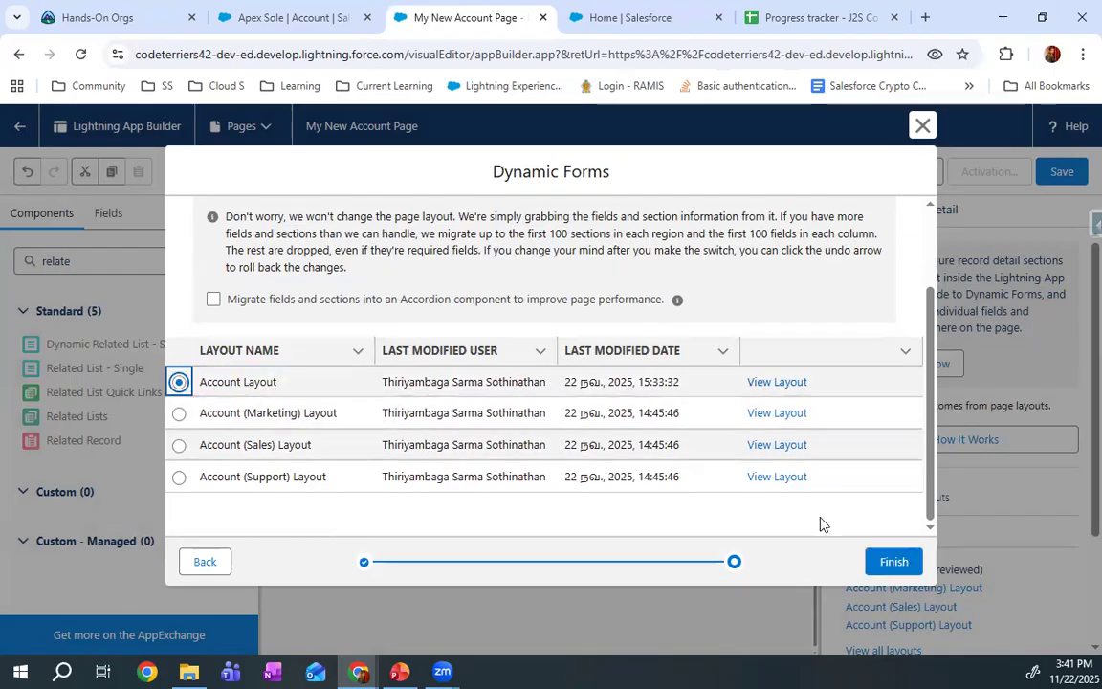
left_click(908, 566)
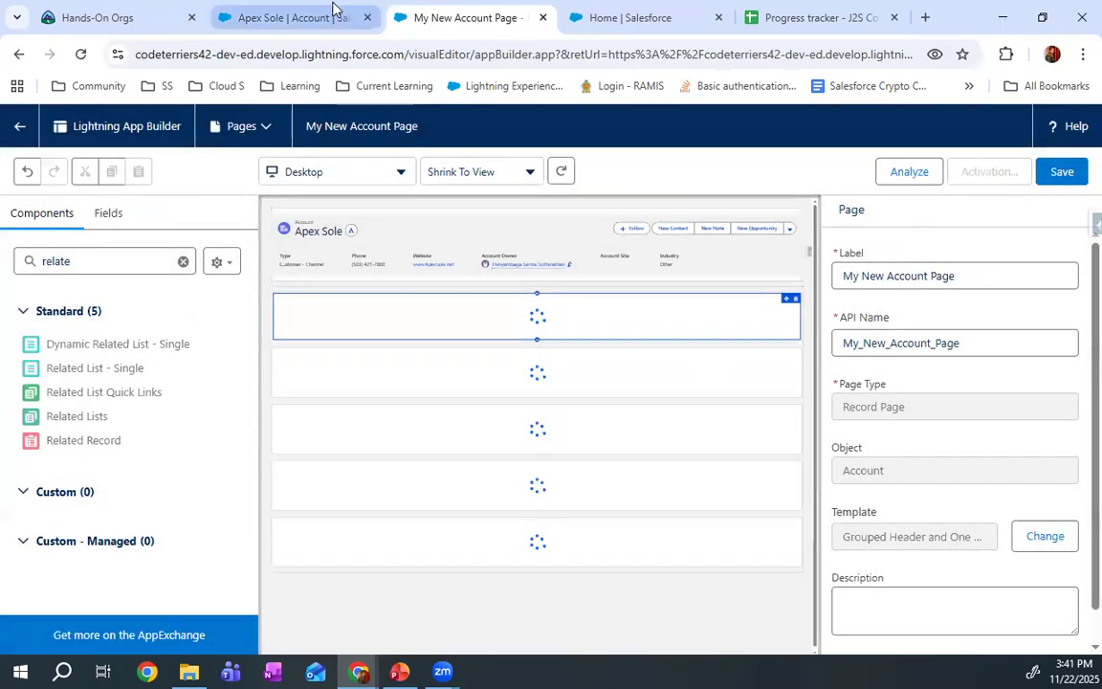
Move Rating into the Account Information section's first column and Annual Revenue into its second, and place the Additional Information section above it
left_click(330, 16)
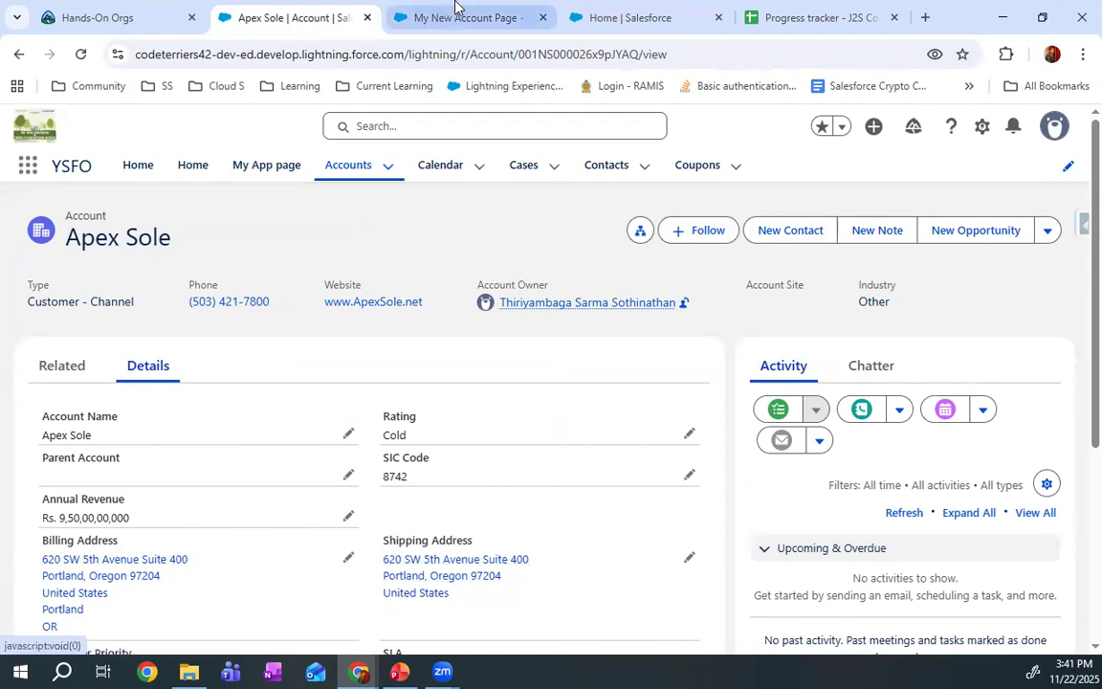
left_click(480, 16)
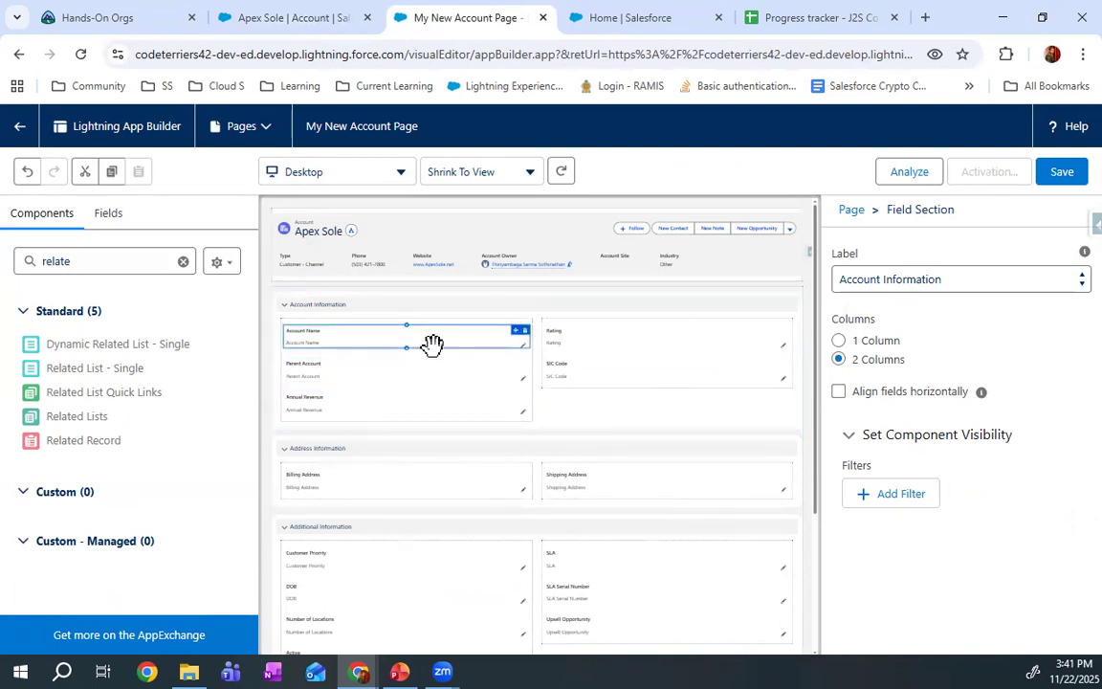
left_click_drag(373, 343, 654, 332)
left_click_drag(585, 360, 426, 364)
left_click_drag(421, 421, 419, 423)
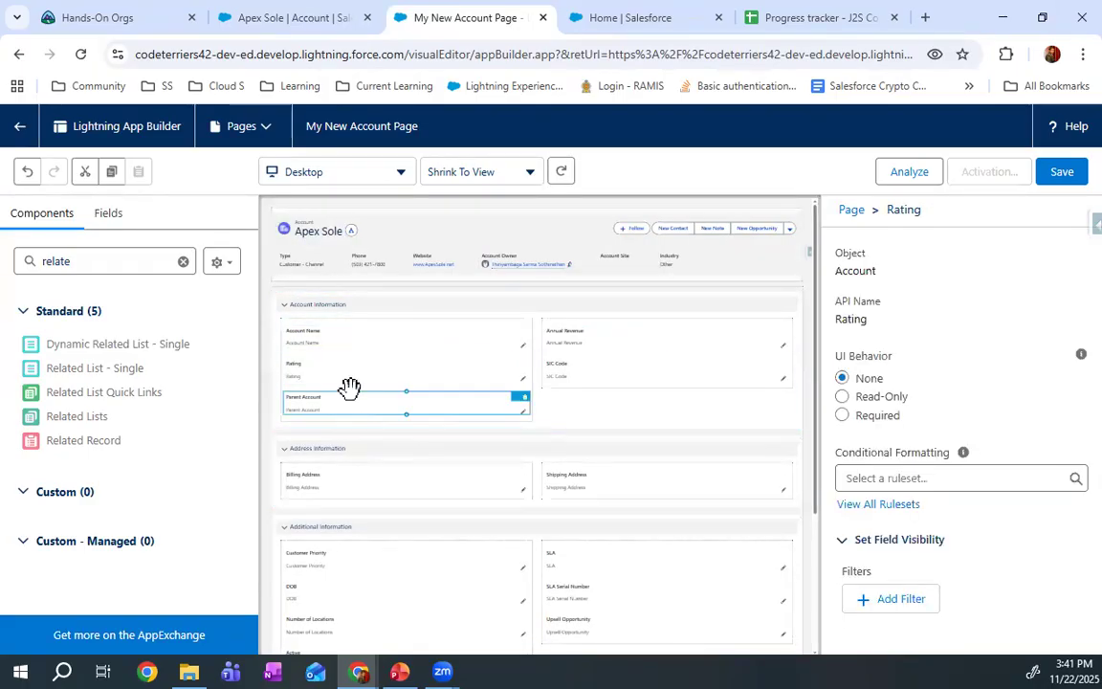
left_click(391, 309)
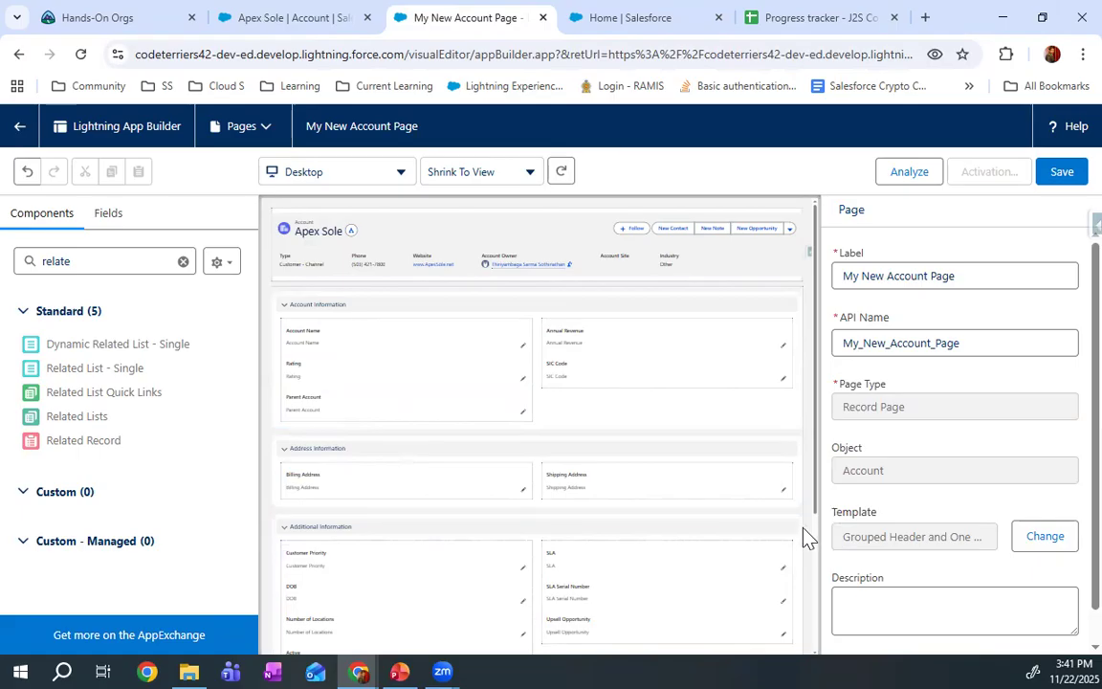
left_click_drag(760, 518, 725, 345)
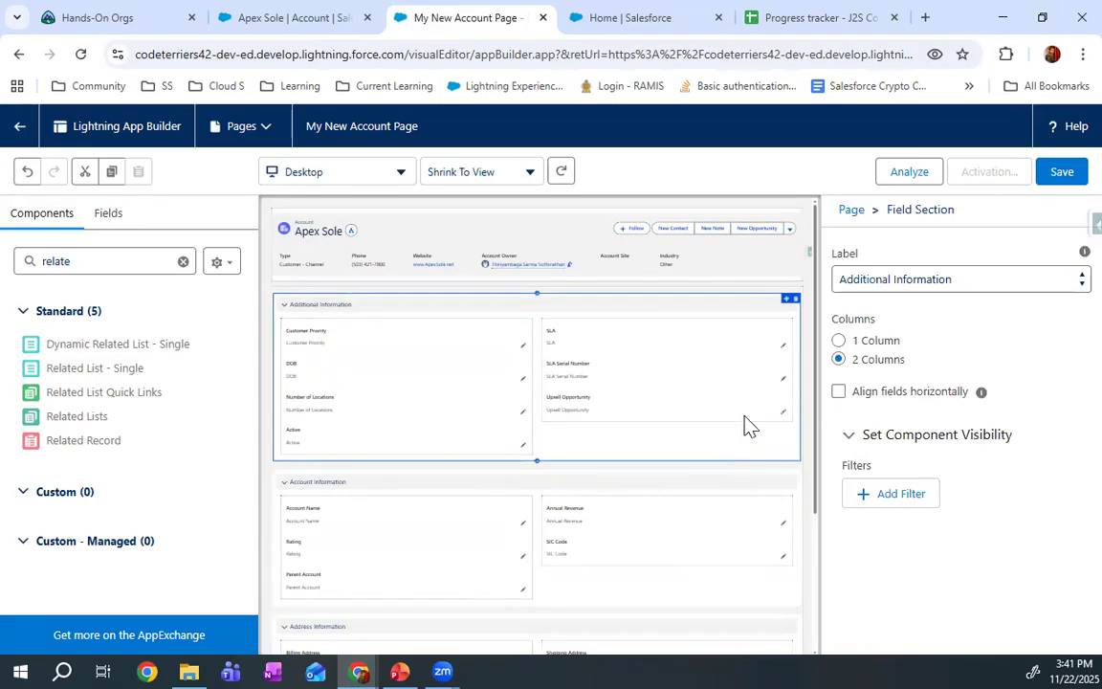
Delete the Additional, Account, Address, System and Description Information field sections from the main region
left_click(794, 300)
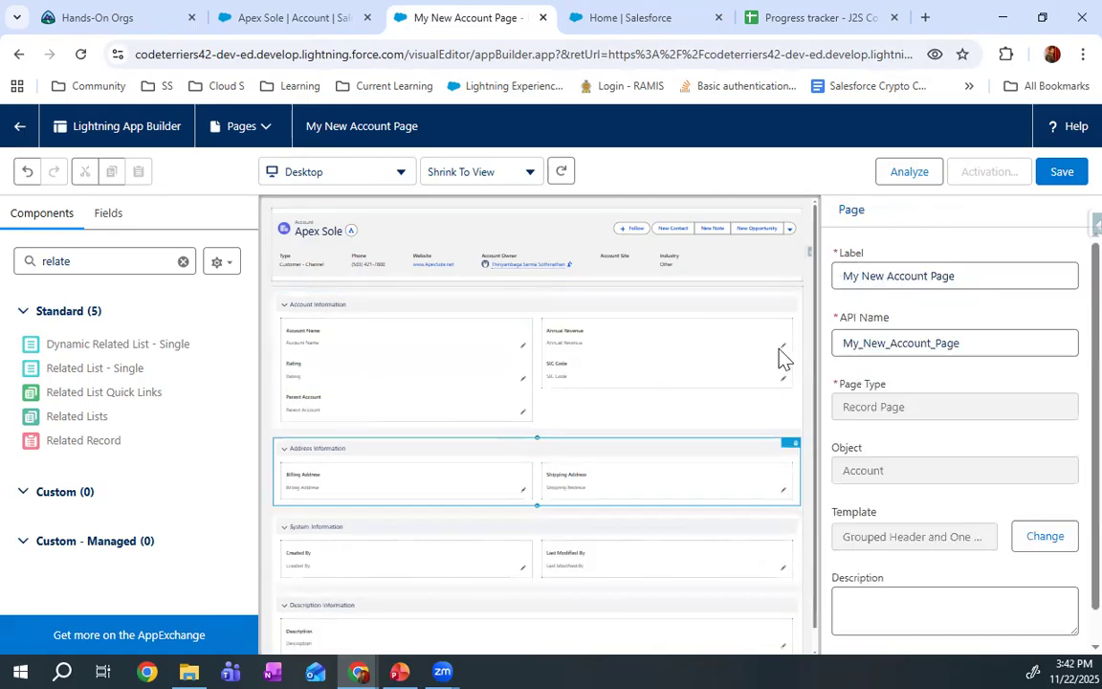
left_click(794, 302)
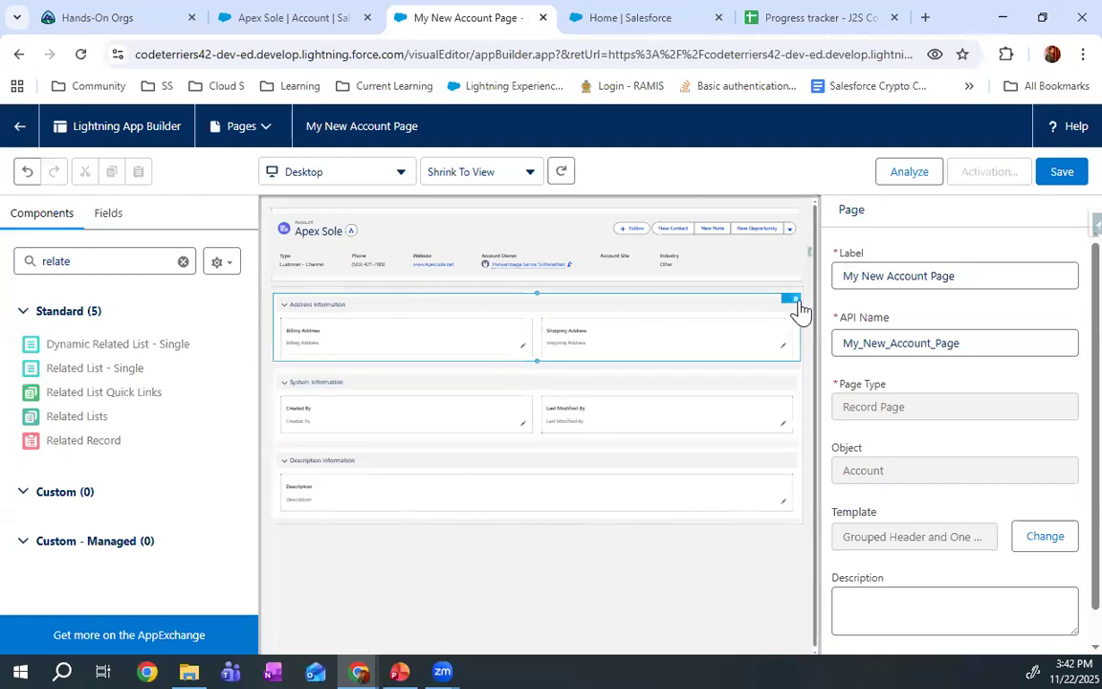
left_click(795, 302)
left_click(794, 303)
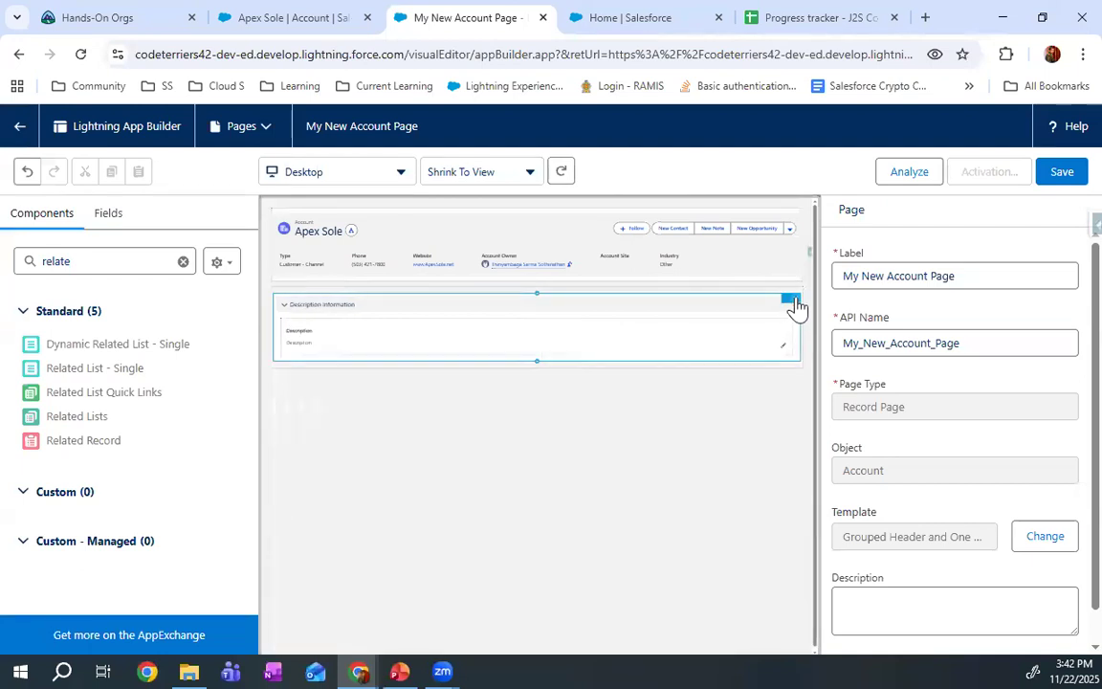
left_click(794, 302)
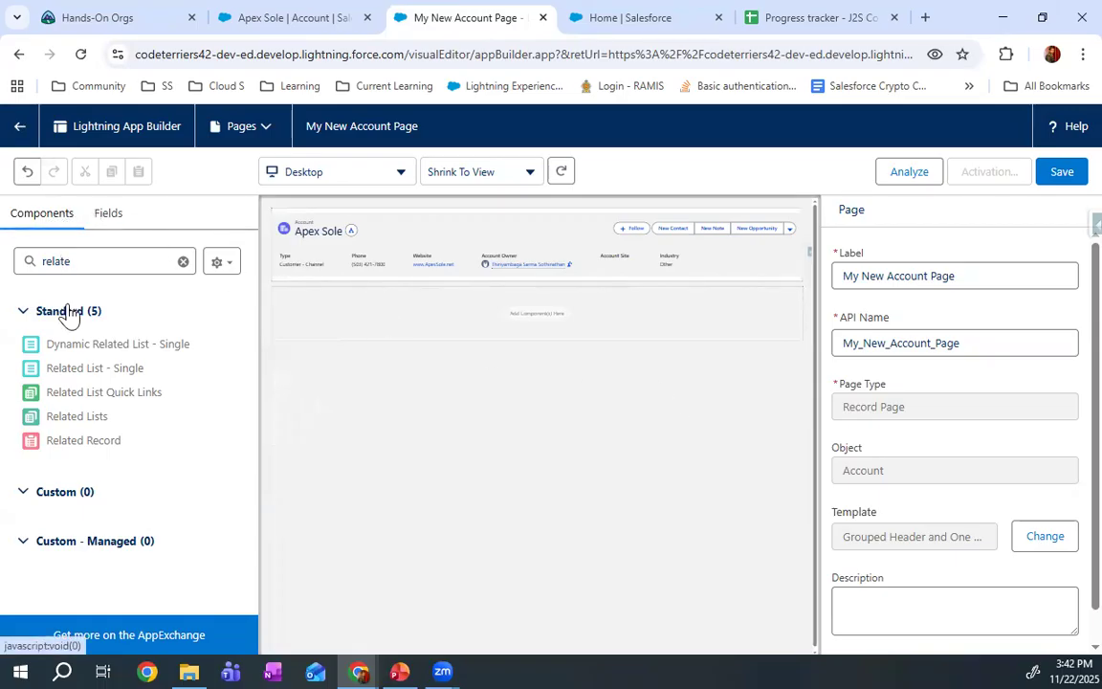
Find the Field Section component among the Account field components and add it to the empty main region
left_click(118, 223)
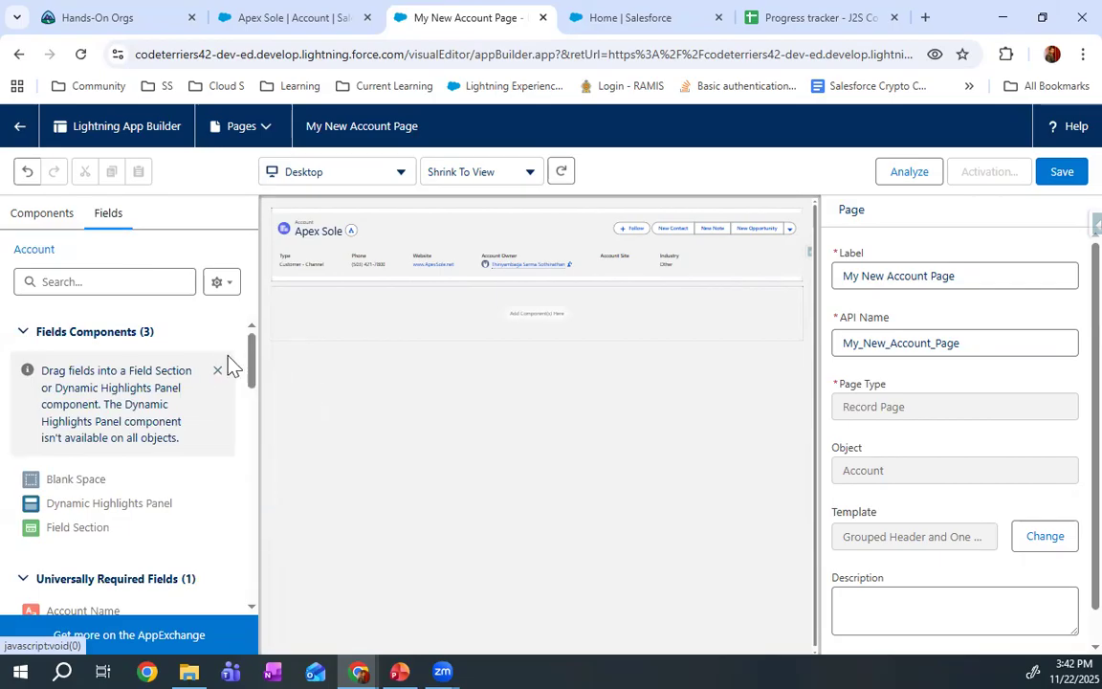
scroll(221, 370, "down", 3)
scroll(224, 368, "up", 1)
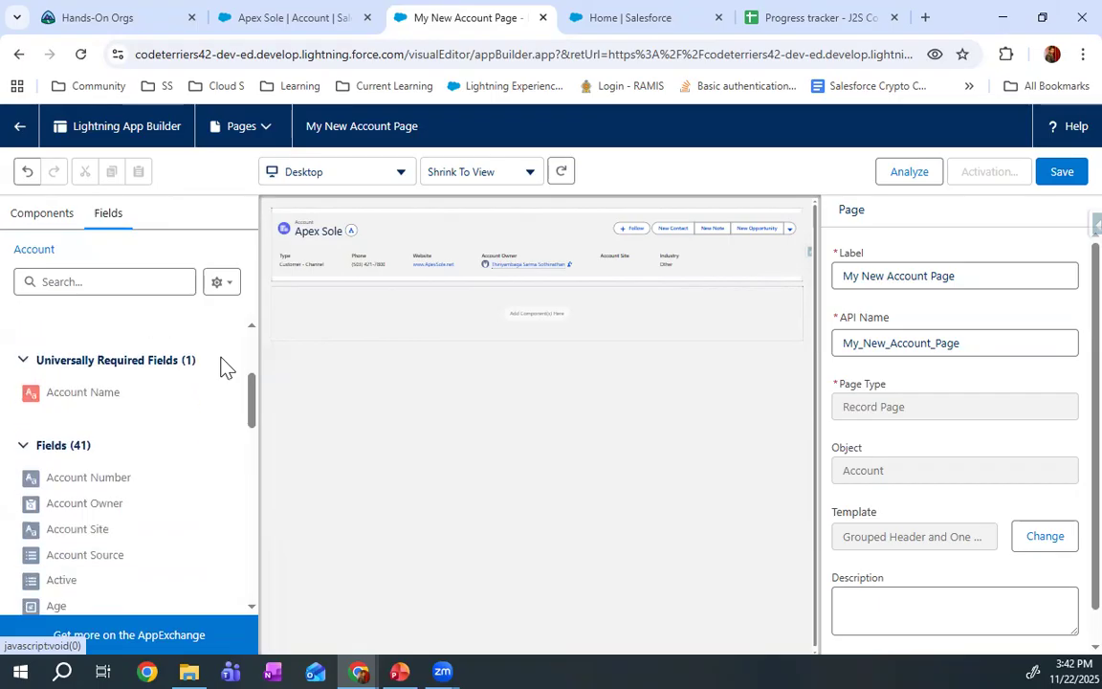
scroll(224, 368, "down", 1)
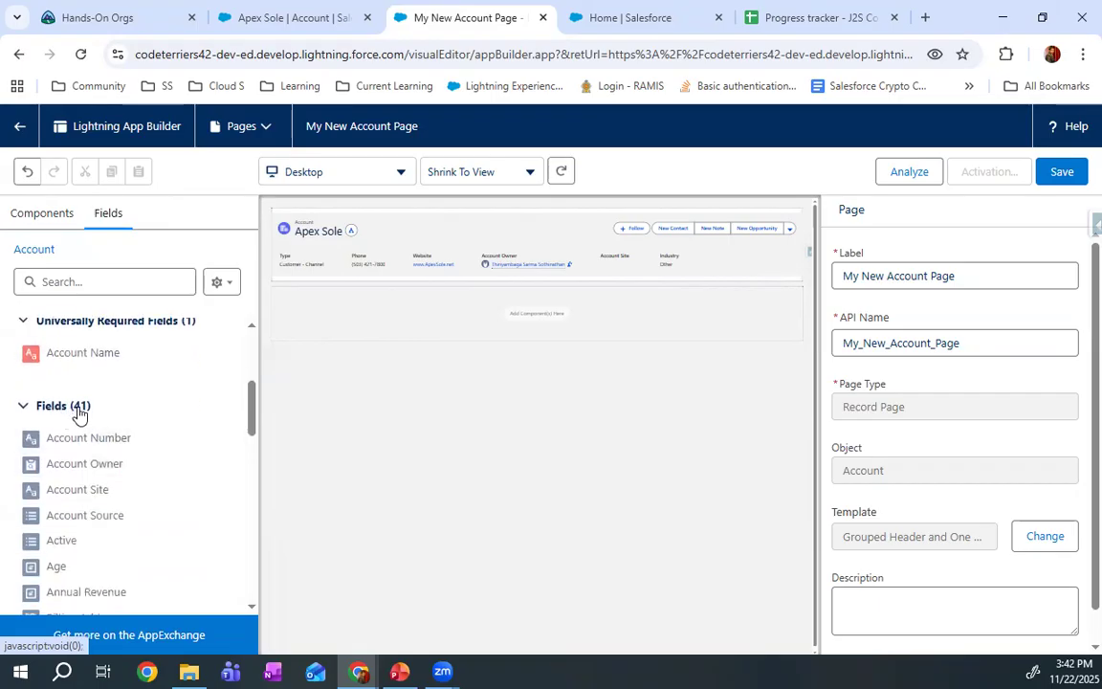
scroll(91, 414, "up", 1)
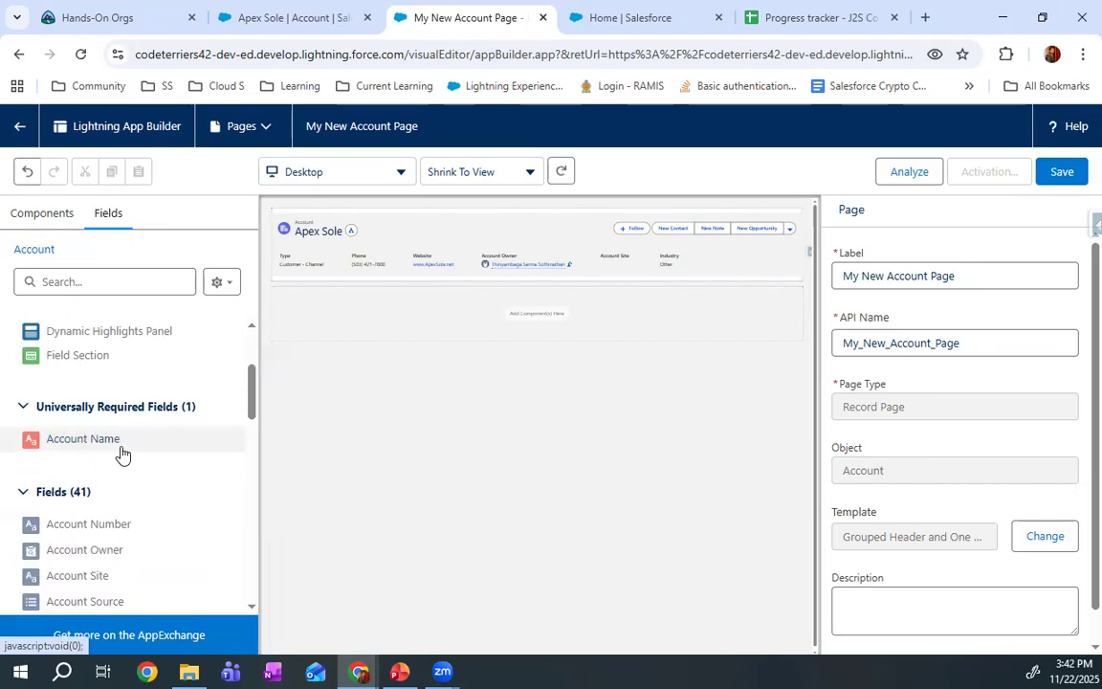
scroll(120, 444, "up", 2)
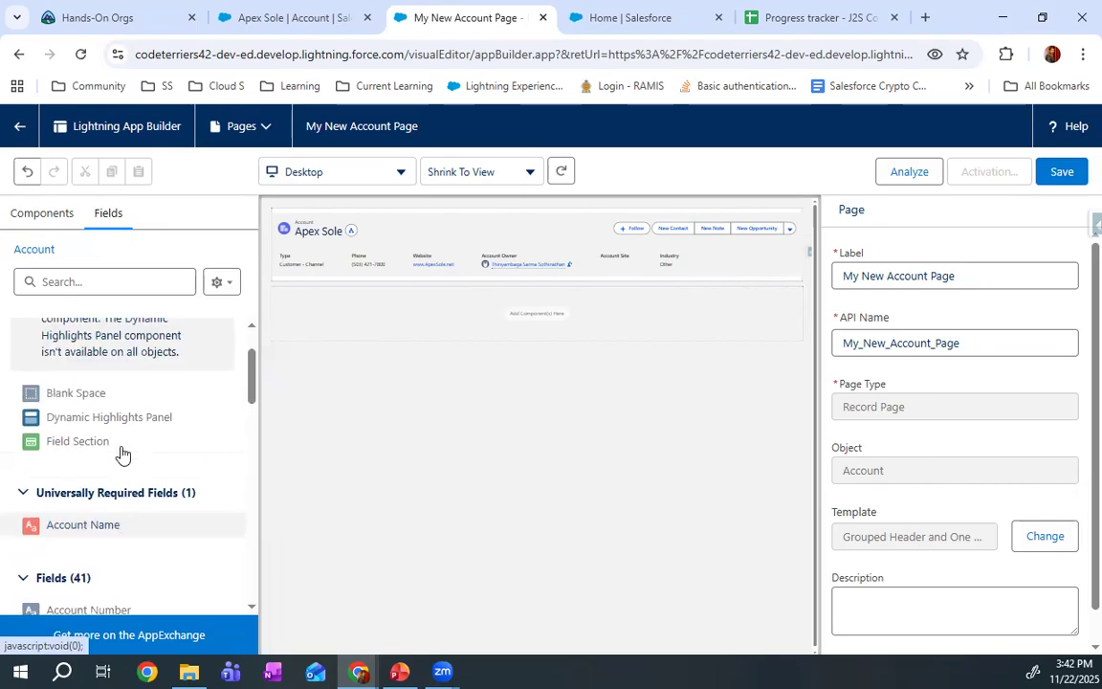
scroll(112, 459, "down", 1)
scroll(121, 428, "up", 1)
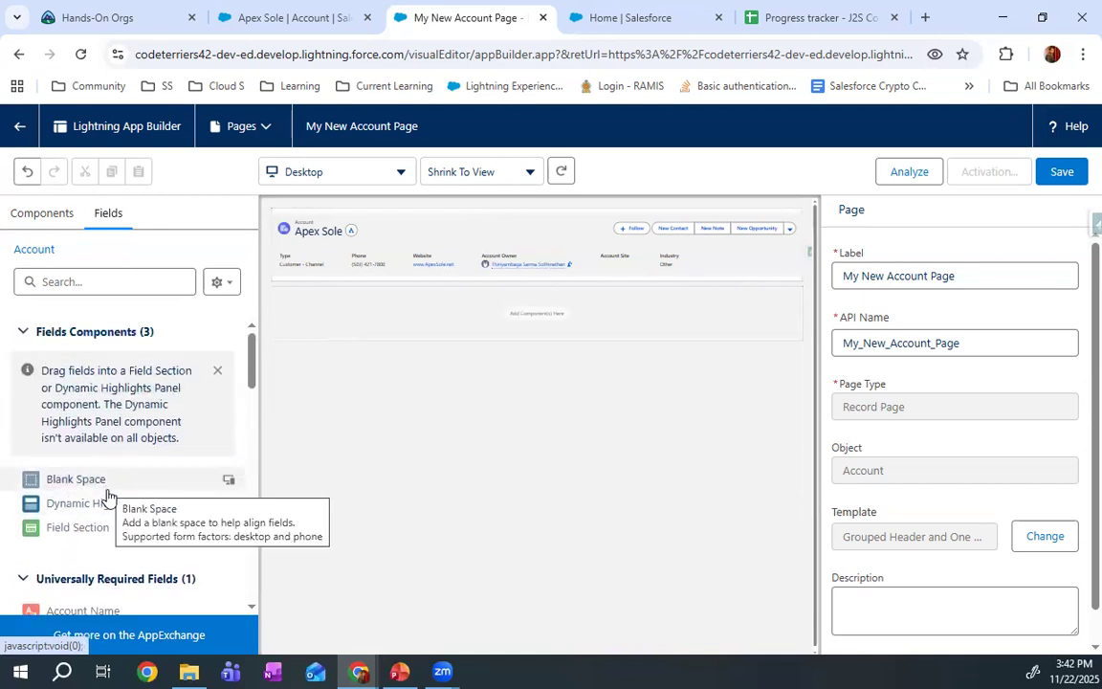
left_click_drag(95, 528, 603, 337)
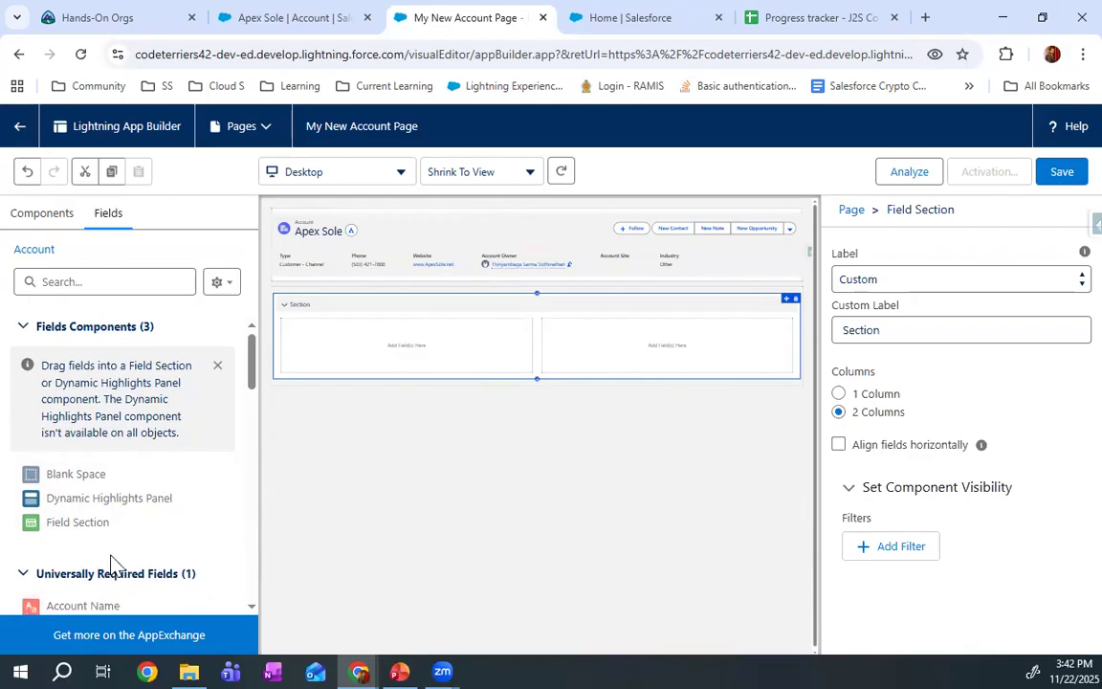
Fill the new section's first column with Account Number, Account Site and Age, and its second with Account Site, Active and Account Number
scroll(111, 565, "down", 3)
left_click_drag(99, 437, 394, 331)
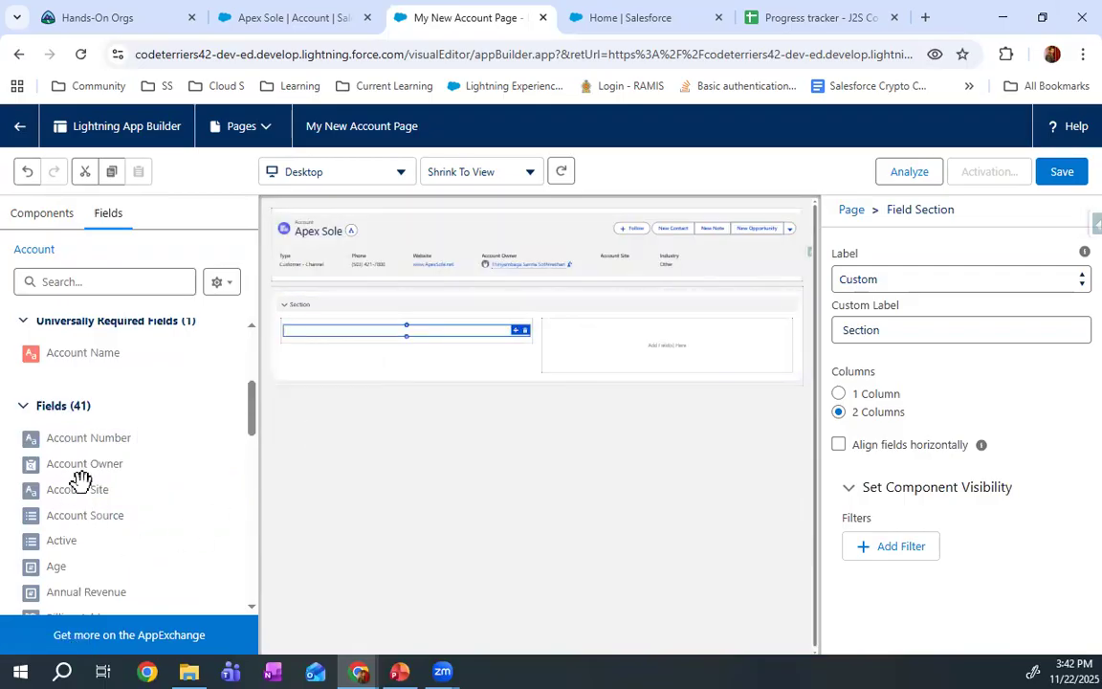
left_click_drag(100, 492, 627, 333)
left_click_drag(113, 485, 406, 368)
left_click_drag(104, 544, 669, 366)
left_click_drag(128, 579, 374, 379)
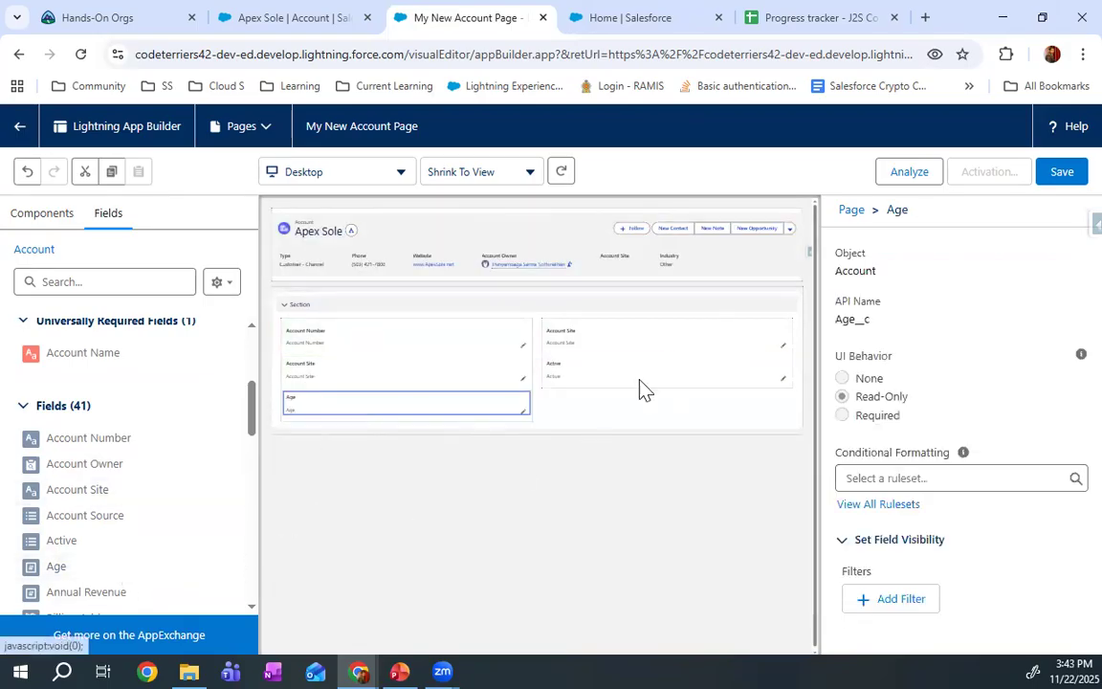
left_click_drag(105, 437, 659, 393)
Add four Blank Space components below the Age field in the section's first column
scroll(95, 429, "up", 1)
scroll(95, 430, "up", 1)
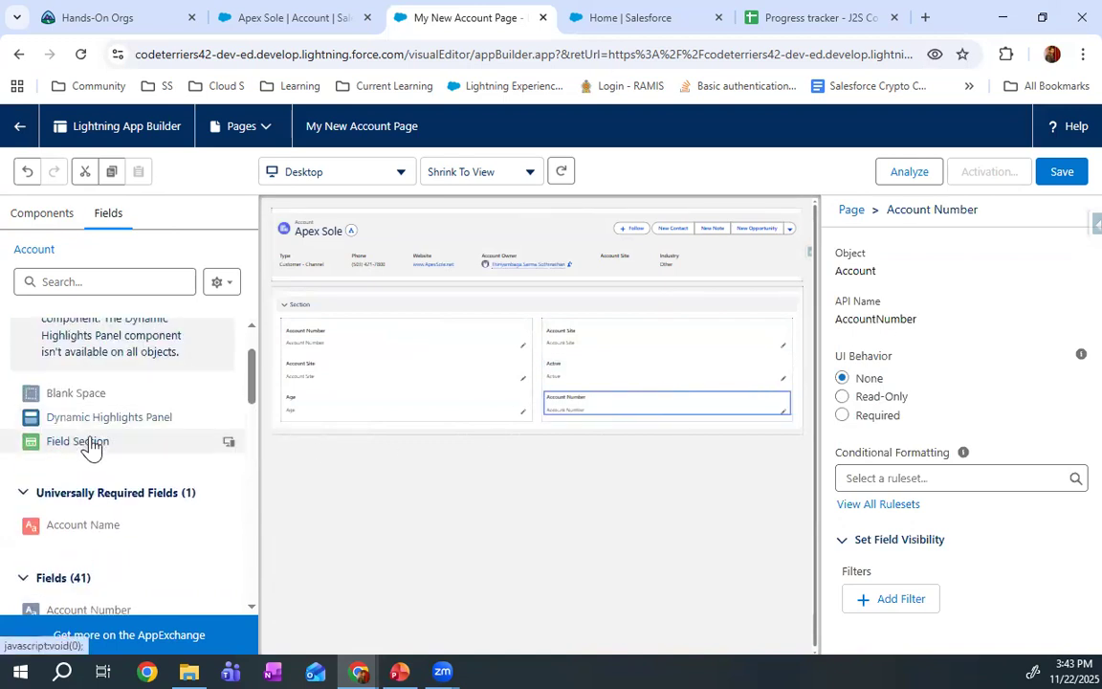
left_click_drag(100, 400, 497, 426)
left_click_drag(93, 399, 404, 460)
left_click_drag(96, 393, 376, 485)
left_click_drag(99, 392, 418, 498)
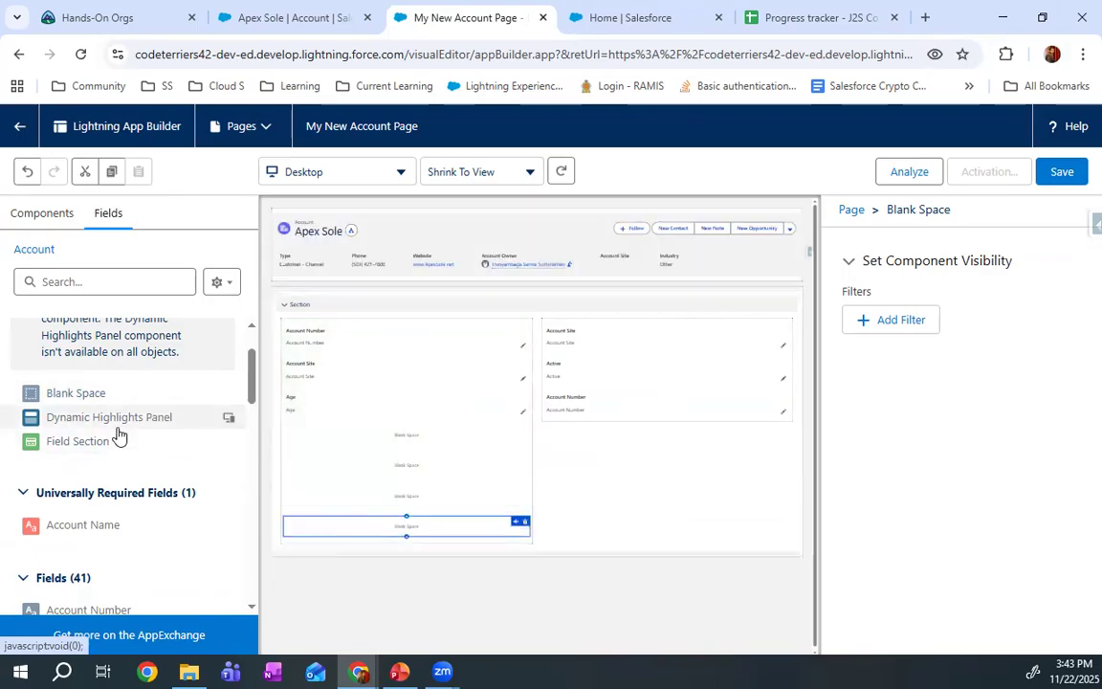
Add a Dynamic Highlights Panel above the field section and remove the original Highlights Panel from the header region
left_click_drag(77, 445, 489, 370)
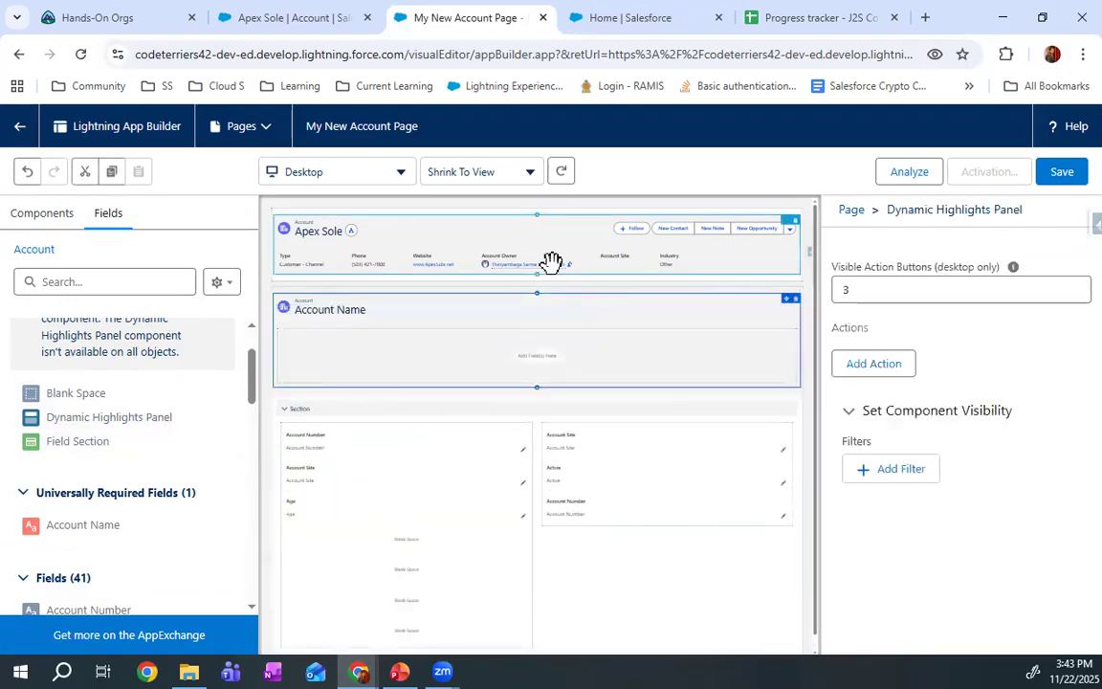
left_click(585, 241)
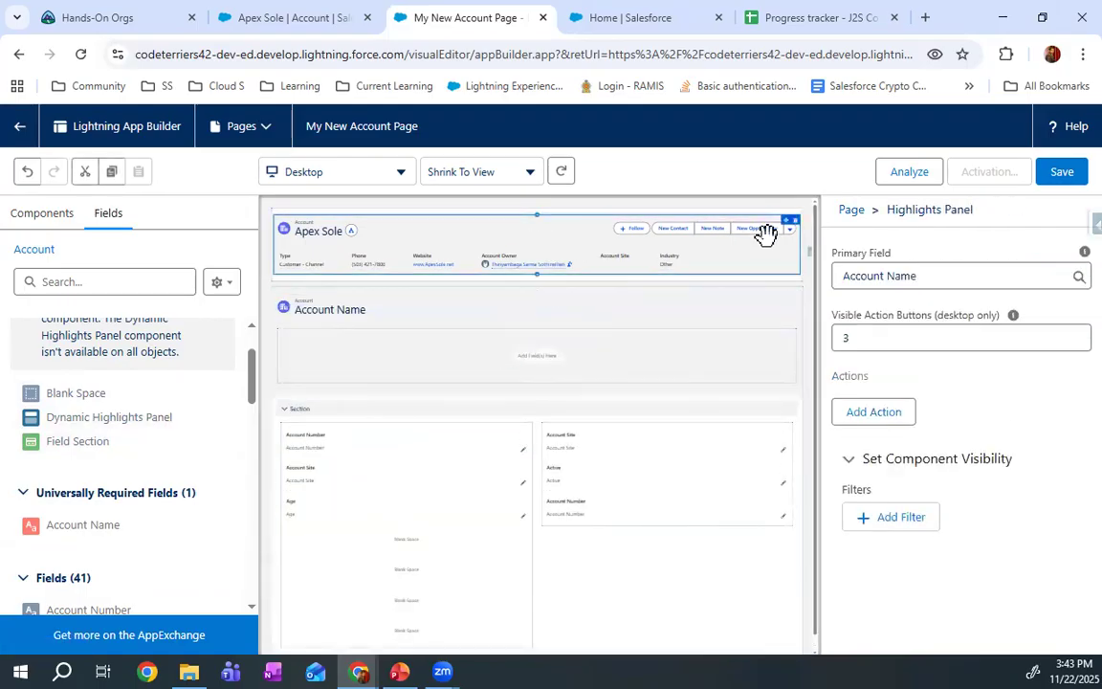
left_click(795, 220)
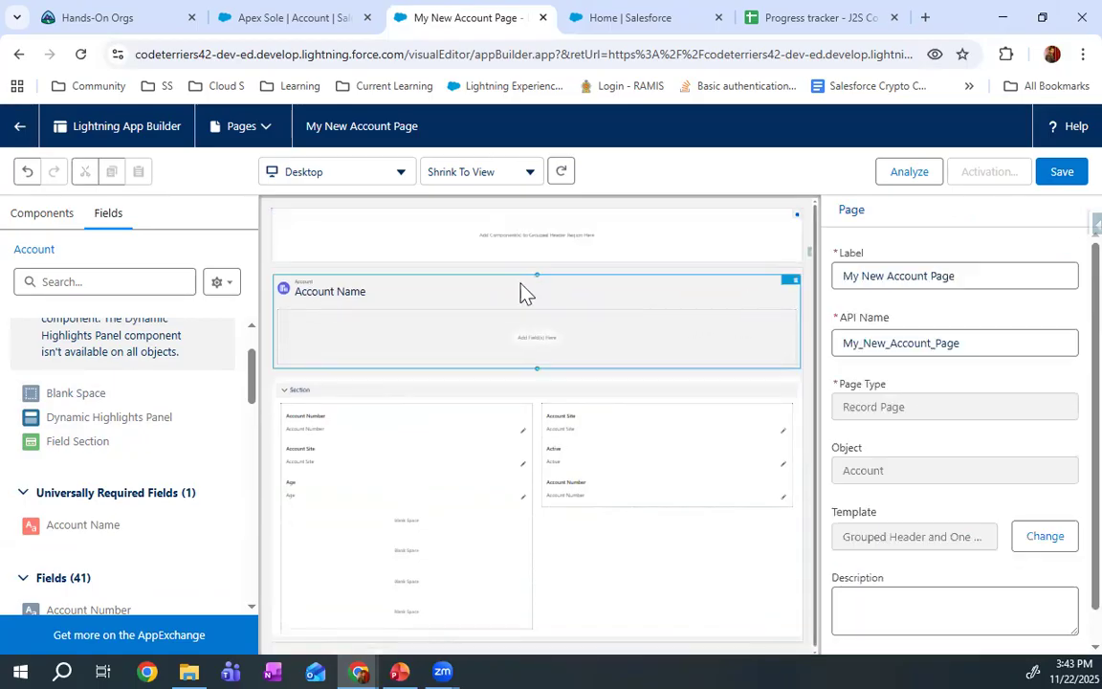
Add Account Site twice, Active and Annual Revenue to the Dynamic Highlights Panel, and save the page
left_click(536, 330)
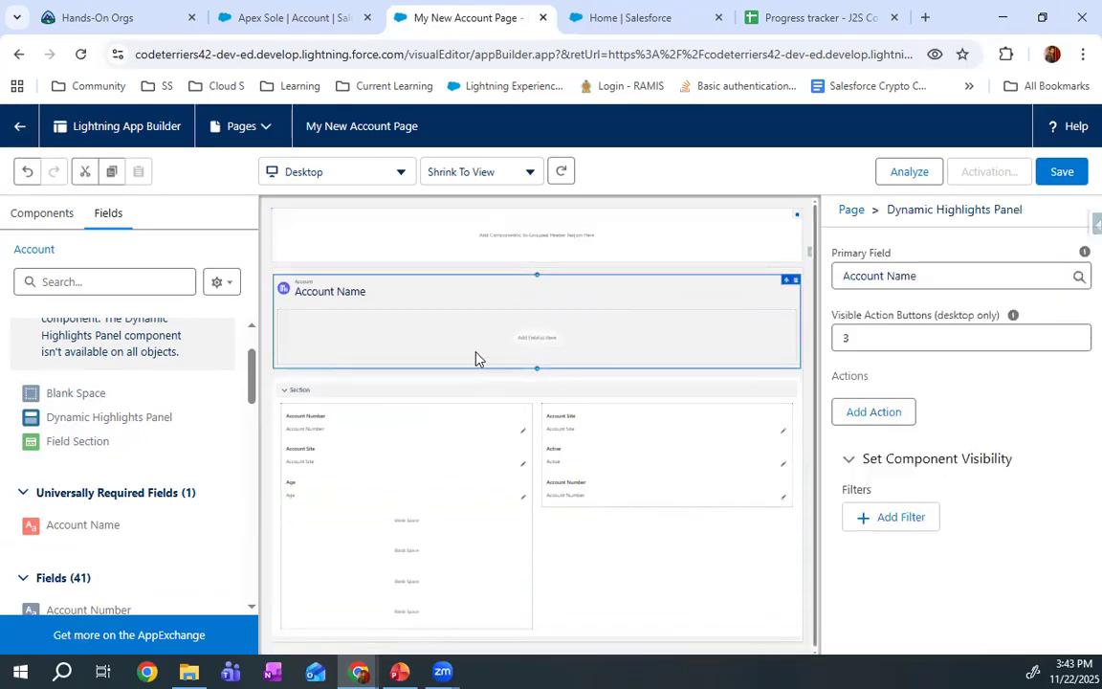
scroll(185, 414, "down", 2)
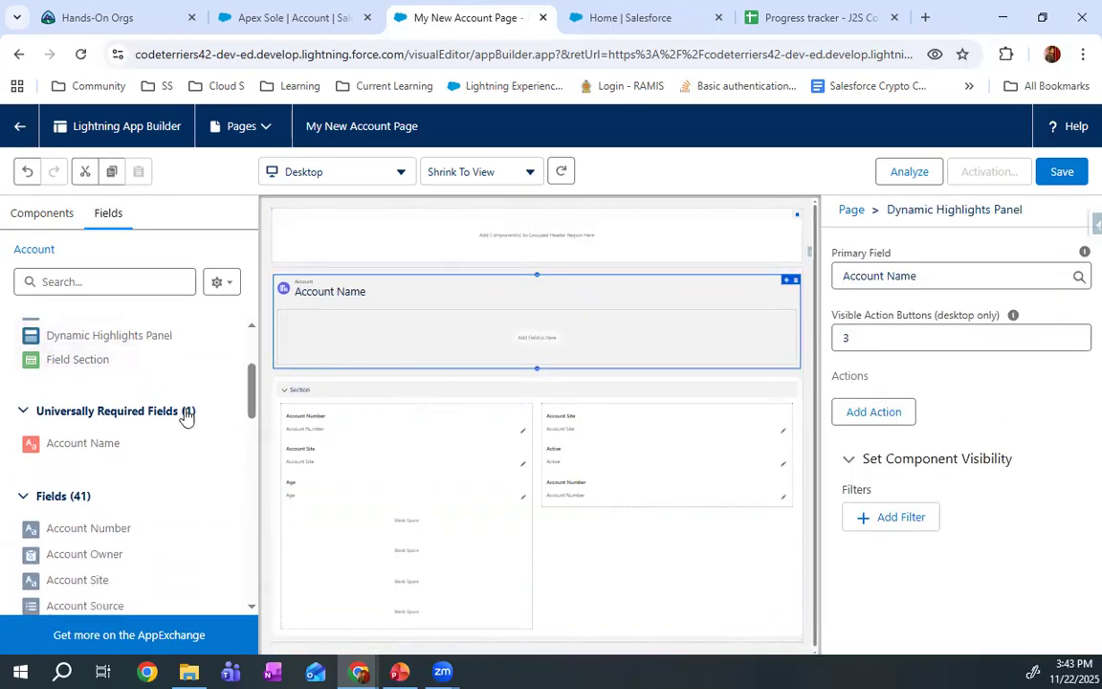
left_click_drag(108, 484, 431, 335)
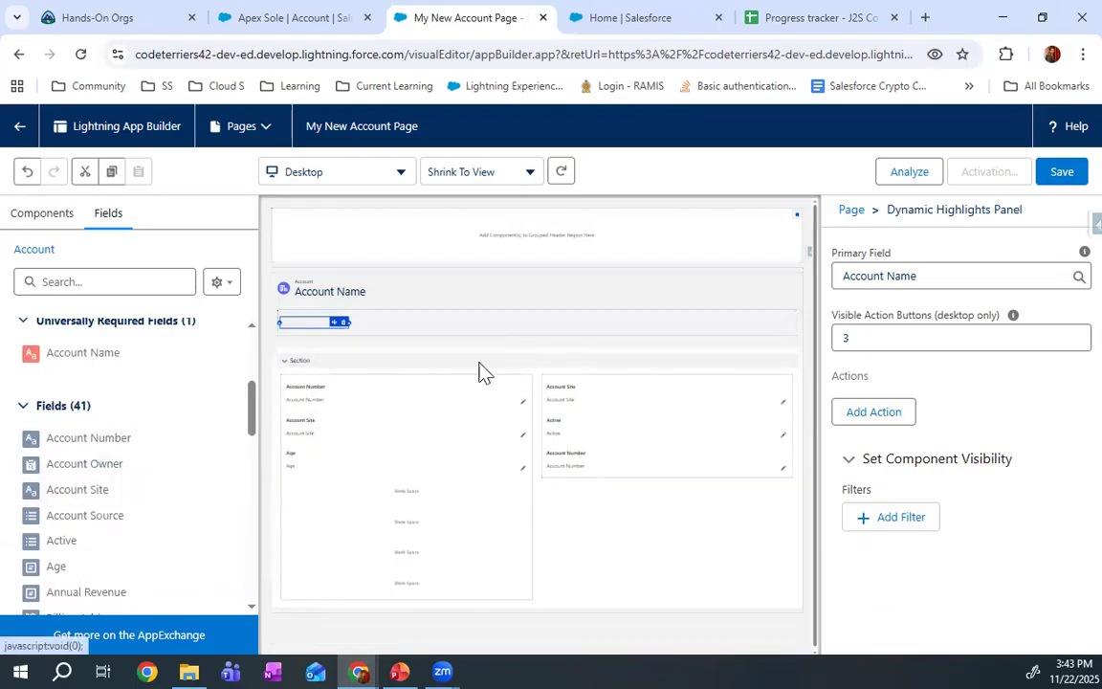
left_click_drag(108, 487, 392, 328)
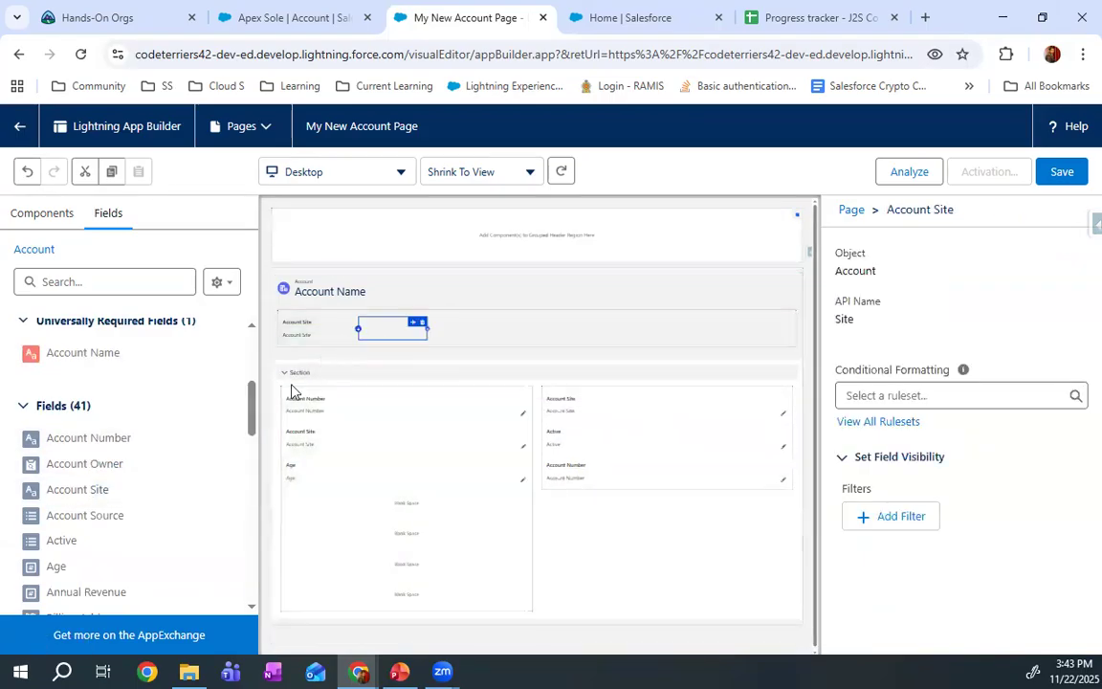
left_click_drag(146, 538, 471, 327)
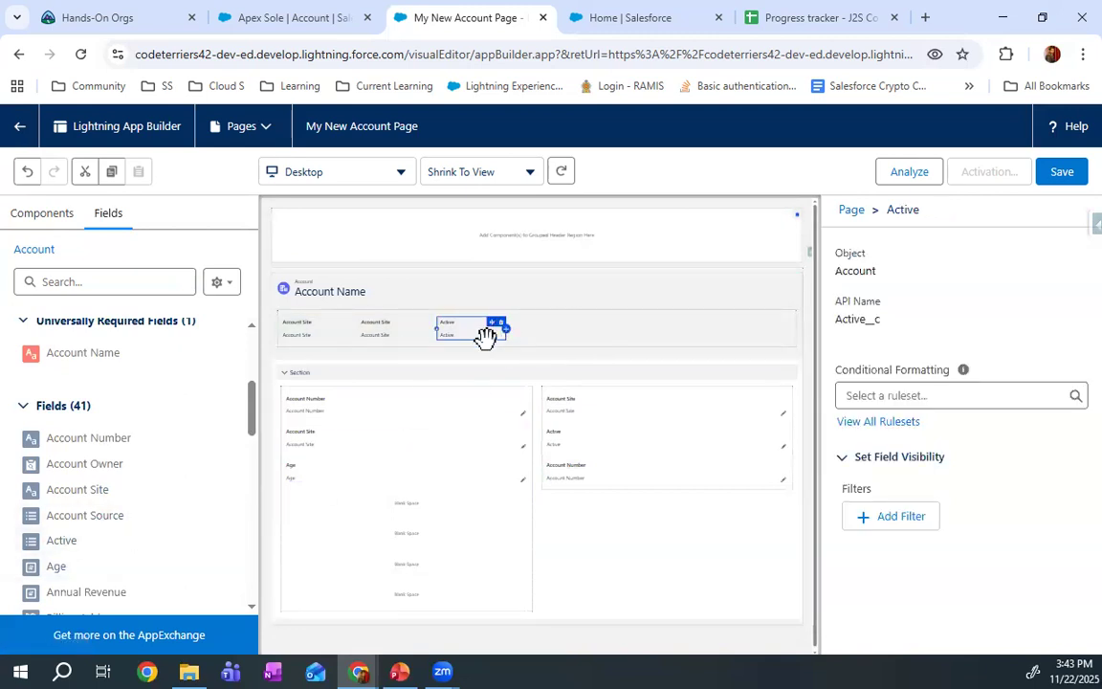
left_click_drag(75, 603, 521, 328)
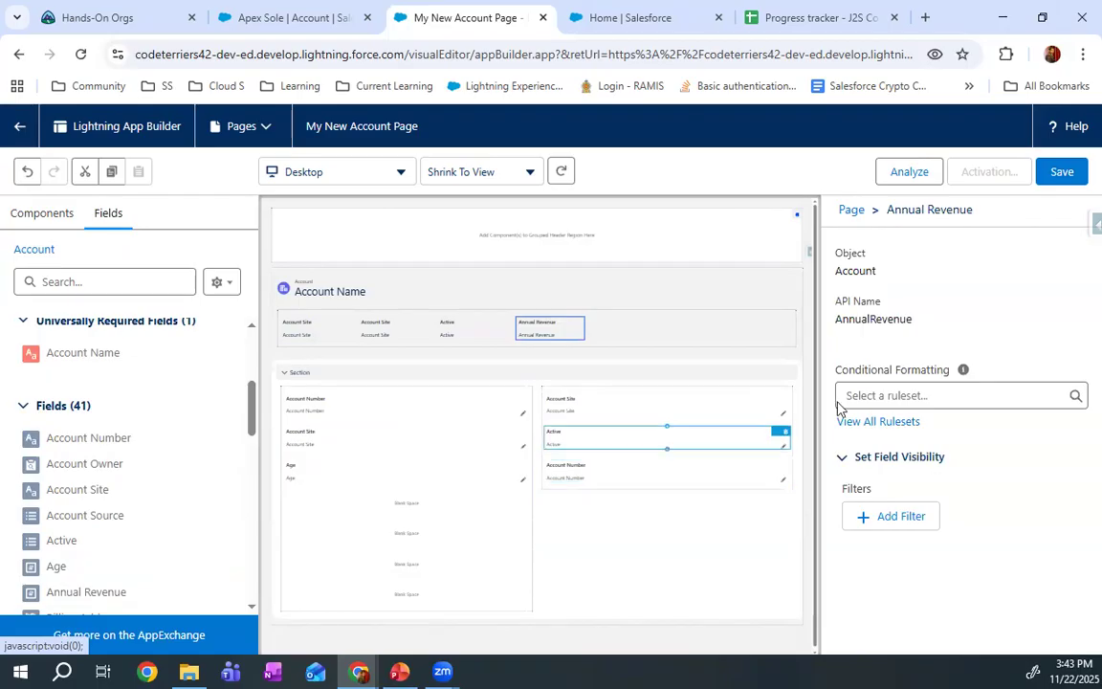
left_click(1062, 171)
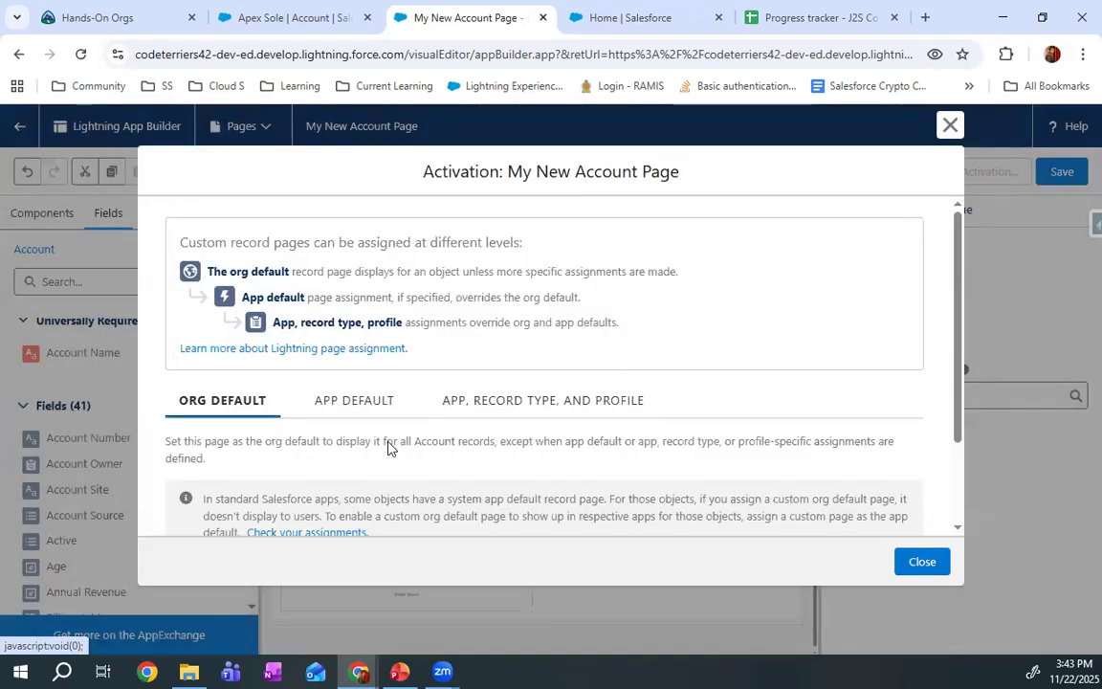
Assign My New Account Page as the org default for the Desktop and phone form factors and save the assignment
scroll(352, 418, "down", 2)
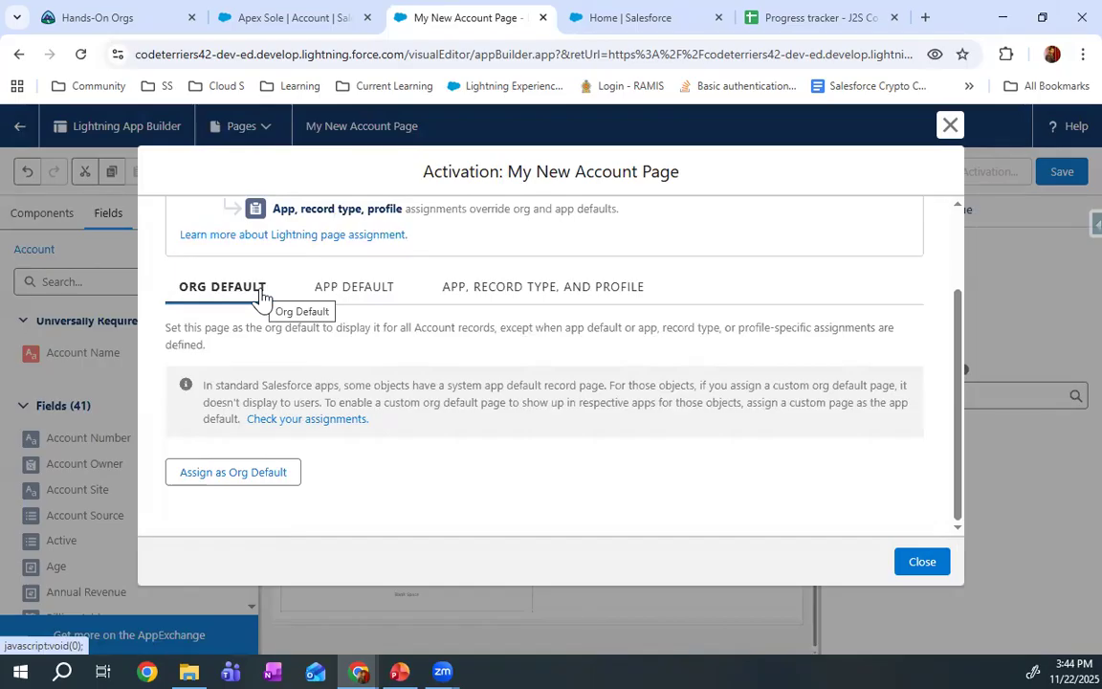
left_click(240, 473)
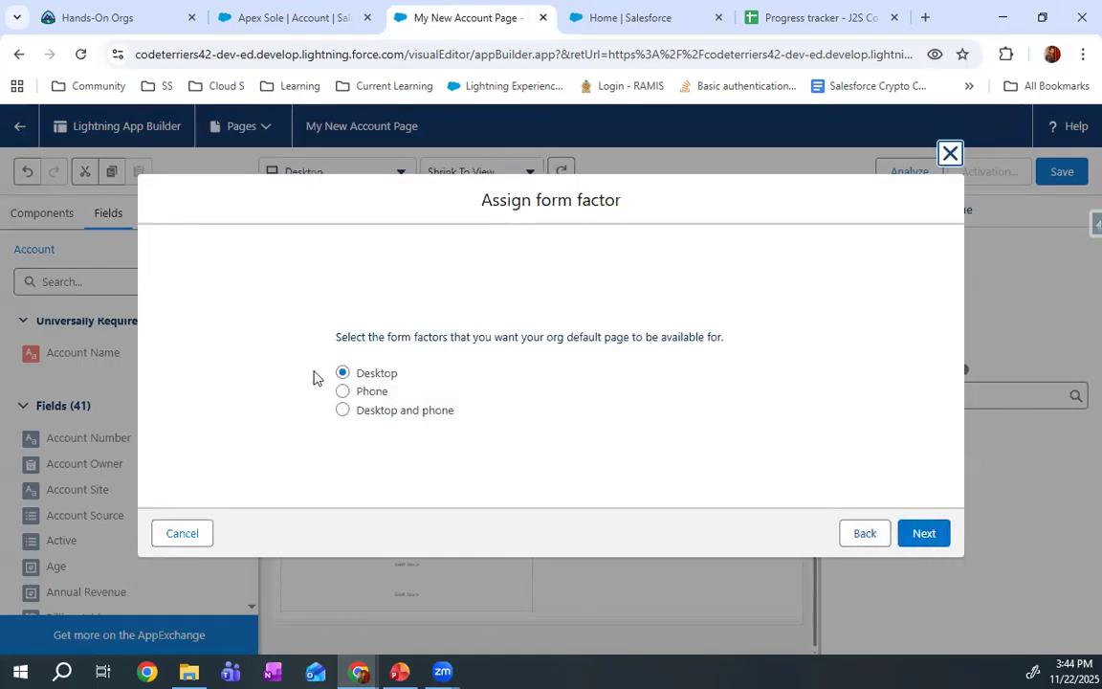
left_click(384, 411)
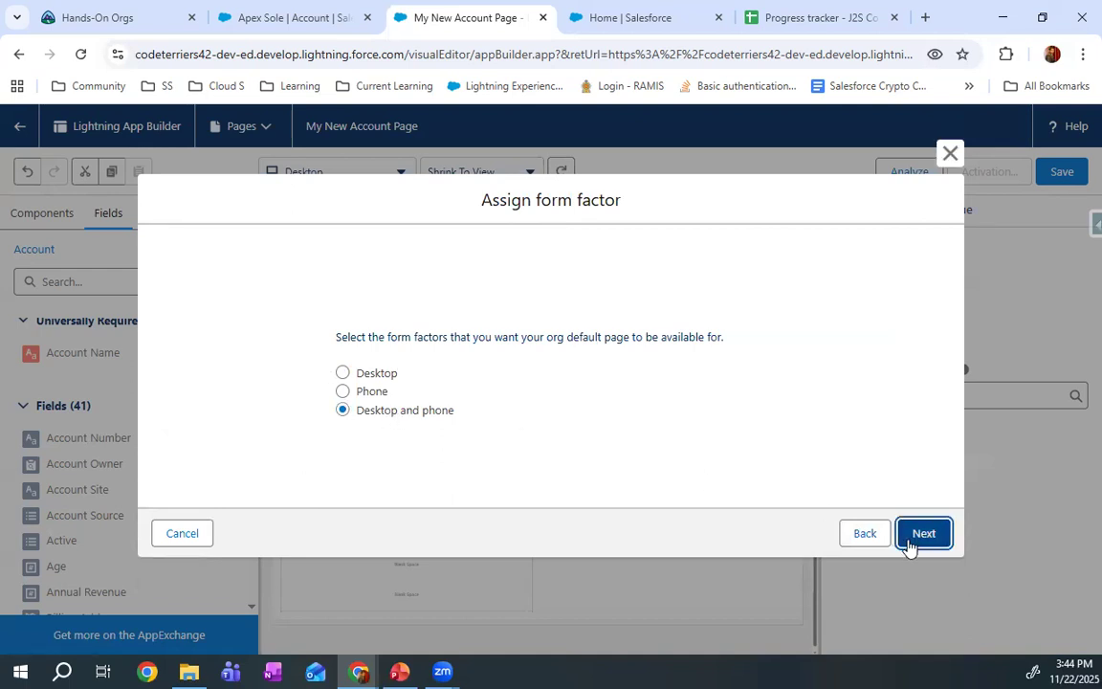
left_click(913, 538)
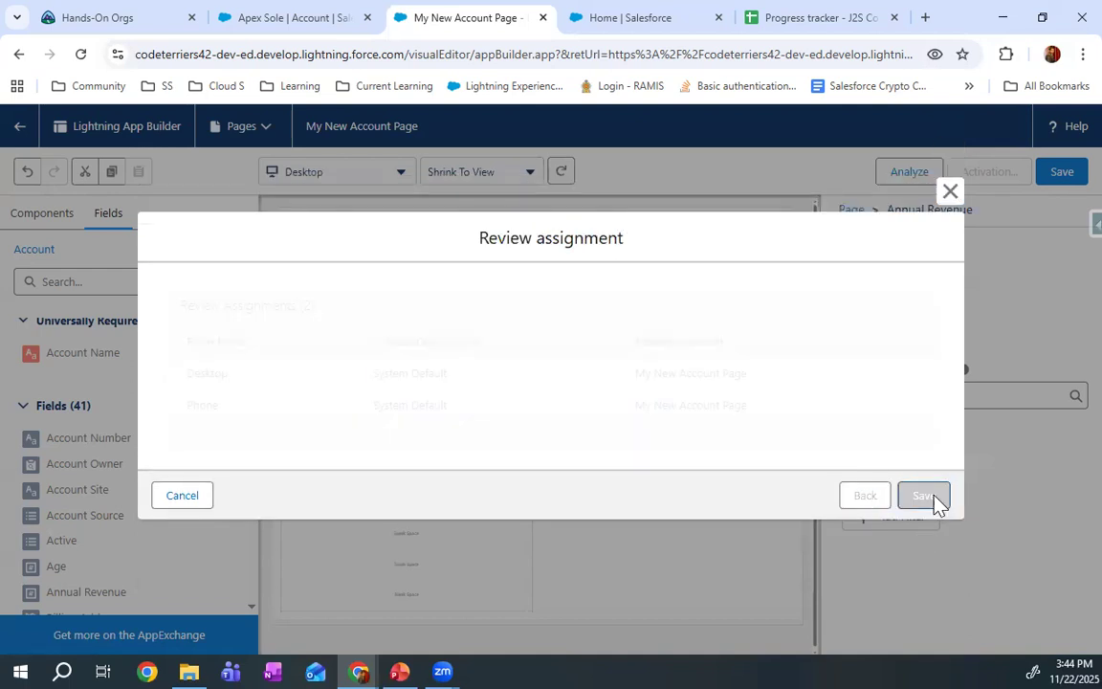
left_click(924, 496)
left_click(566, 473)
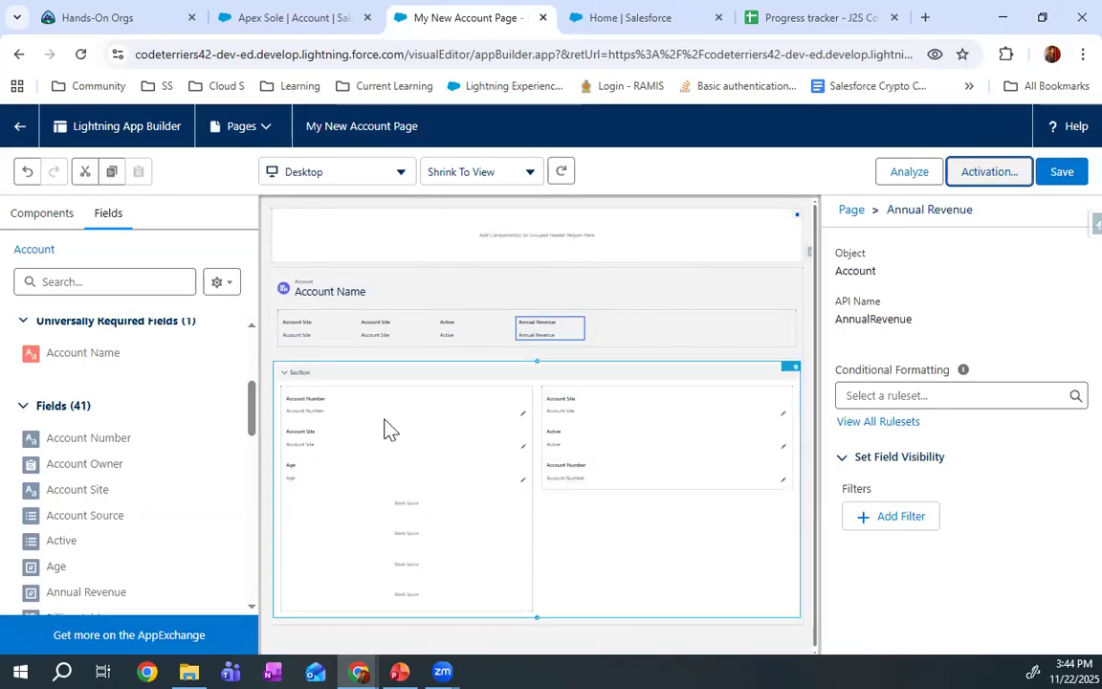
Check the highlights fields and the field section on the Apex Sole account record in the YSFO app
left_click(287, 16)
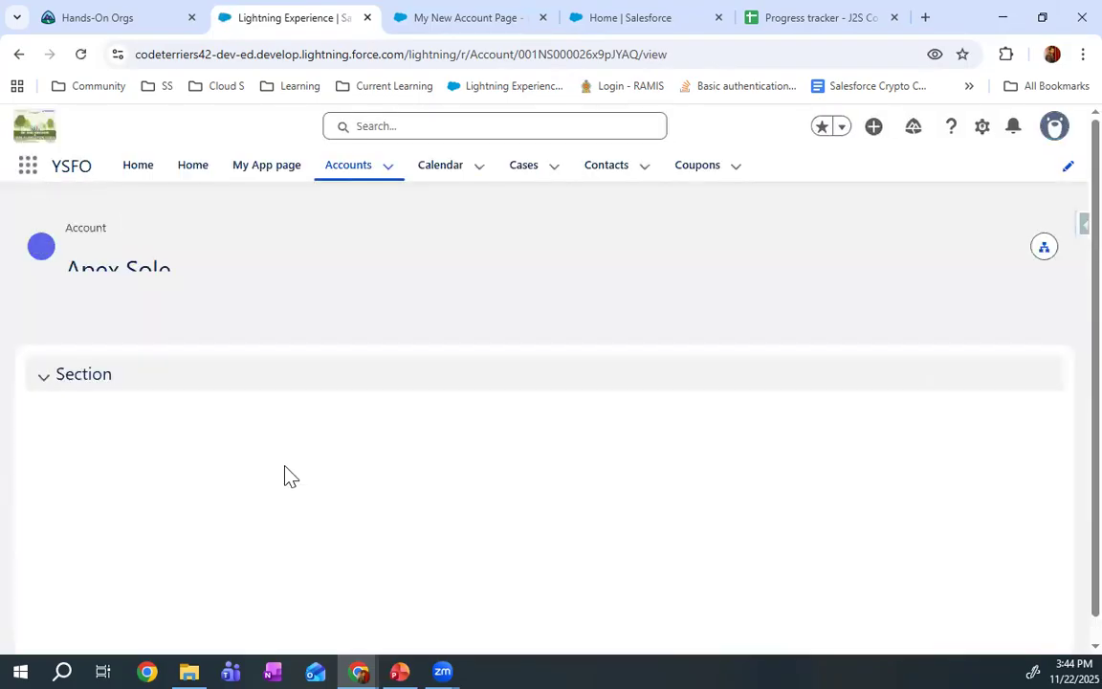
scroll(372, 426, "down", 2)
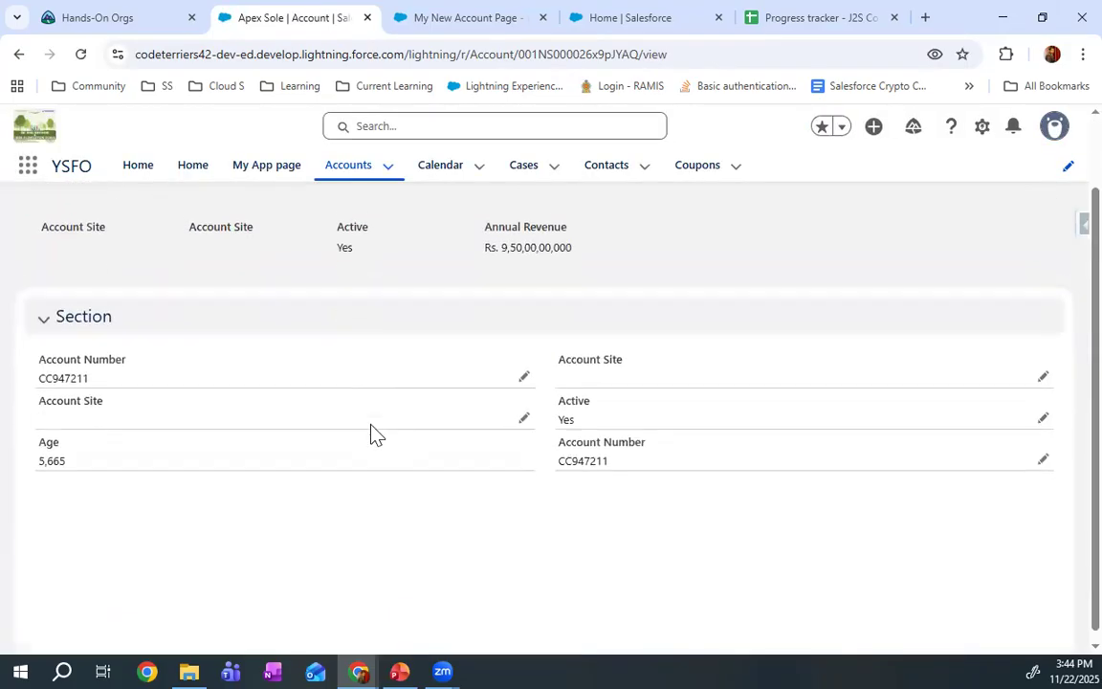
scroll(371, 426, "up", 2)
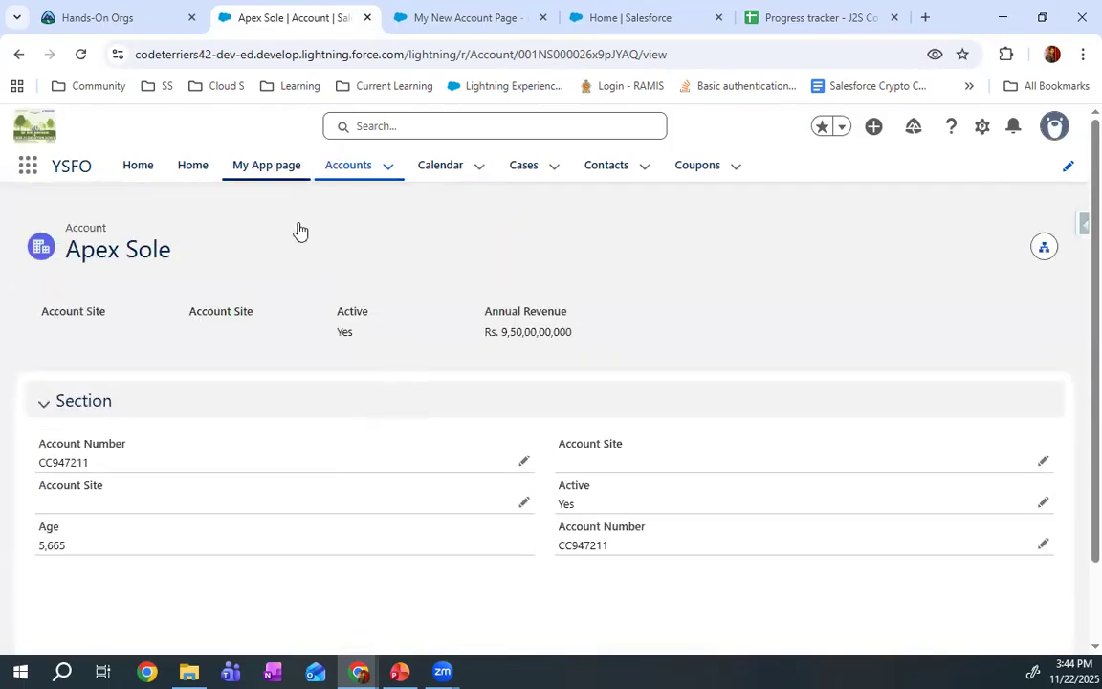
Switch to the Sales app and open the Apex Sole account there to check its page layout
left_click(28, 167)
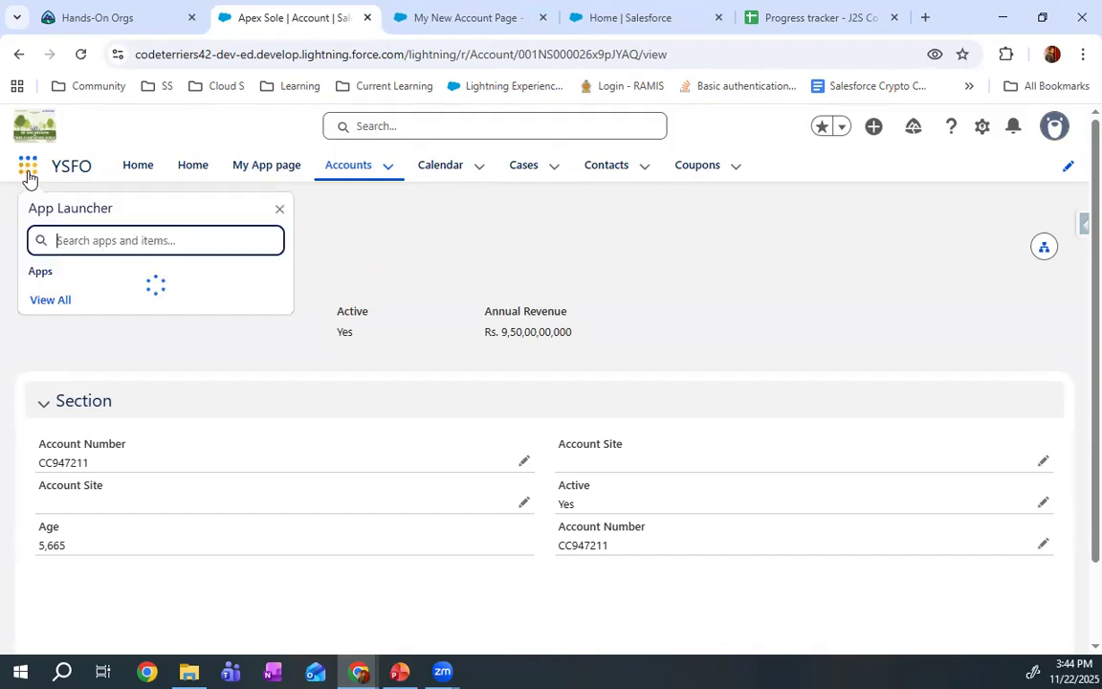
type("sa")
left_click(117, 352)
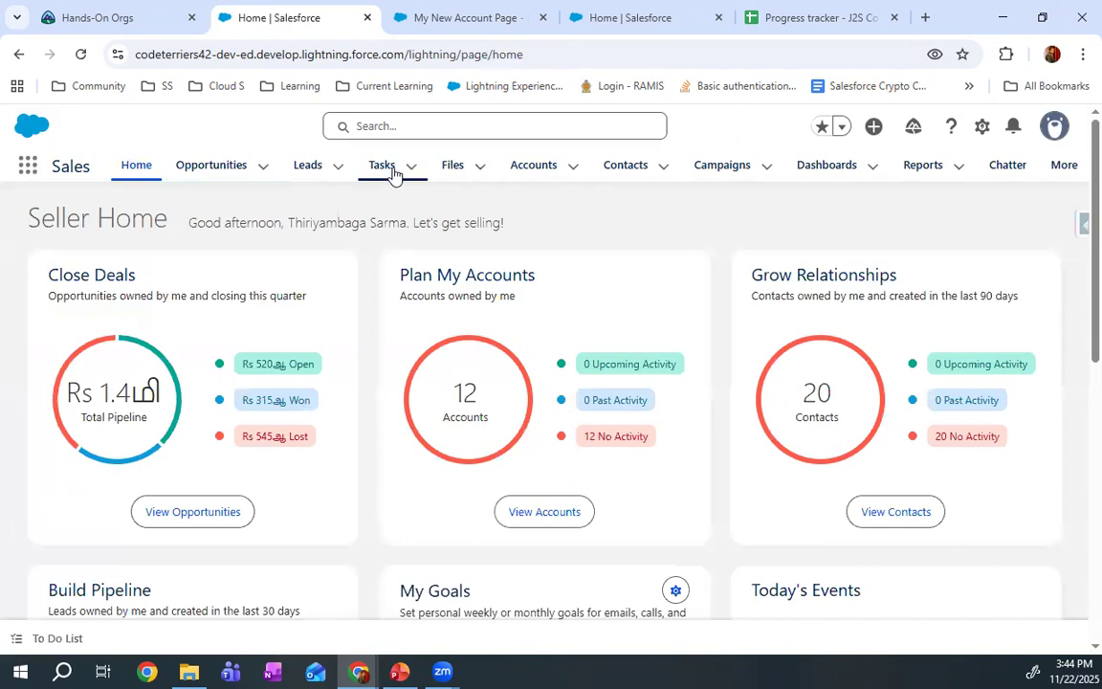
left_click(526, 170)
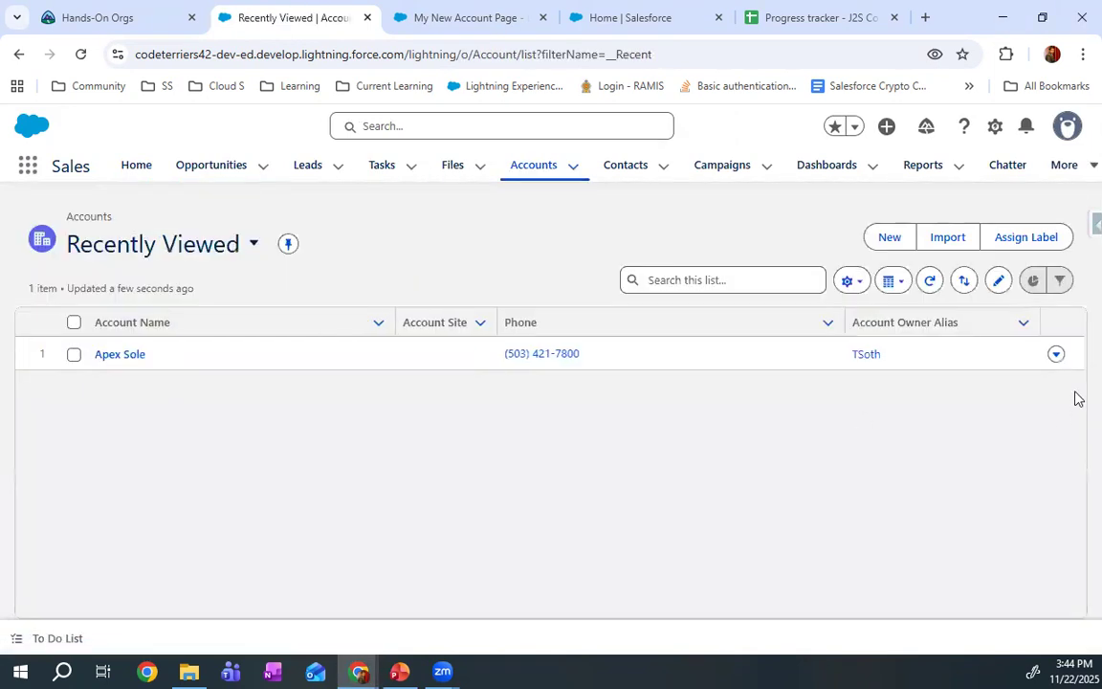
left_click(107, 354)
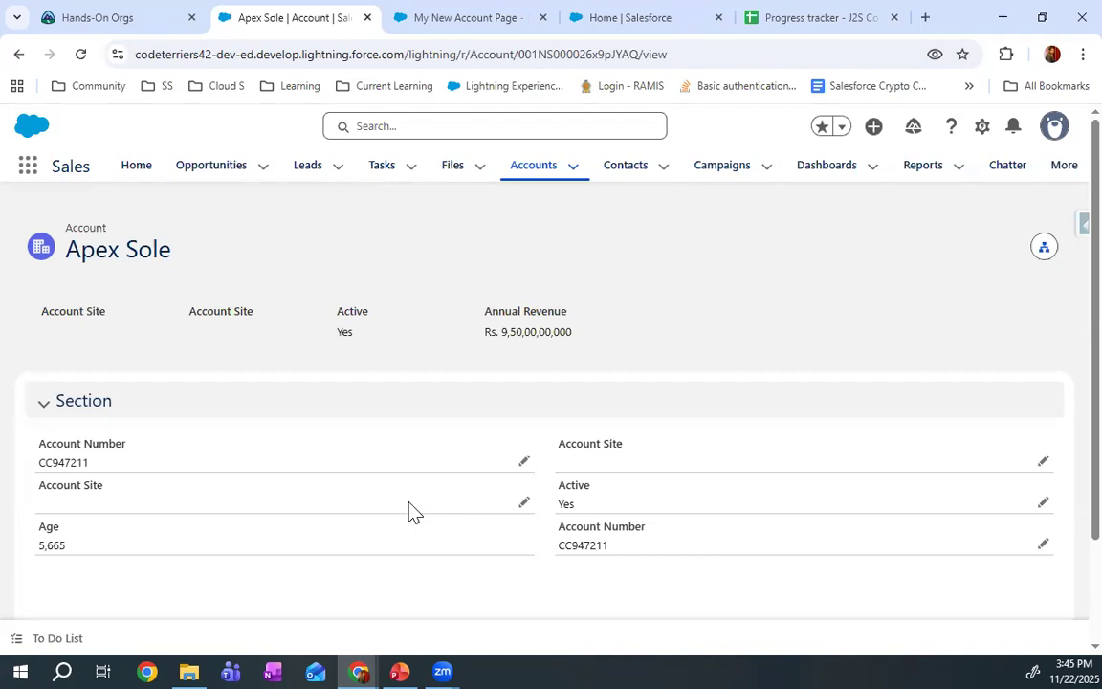
Open the Account object's Lightning Record Pages in Object Manager and close the old page builder and Home browser tabs
left_click(469, 8)
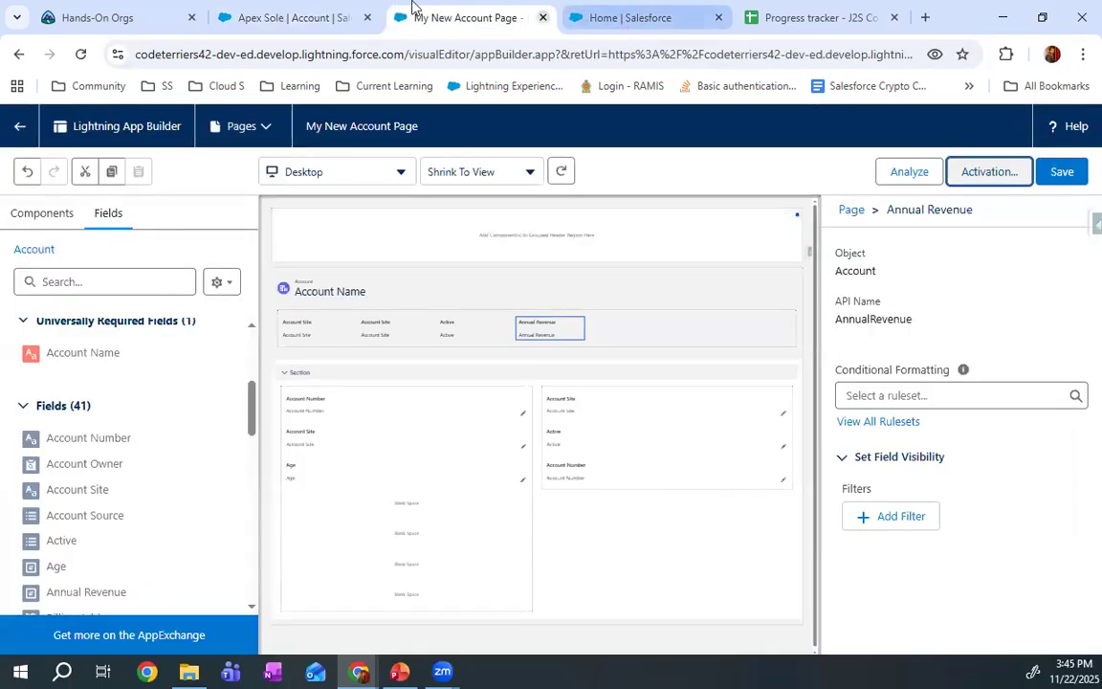
key("ctrl+shift+Tab")
left_click(983, 131)
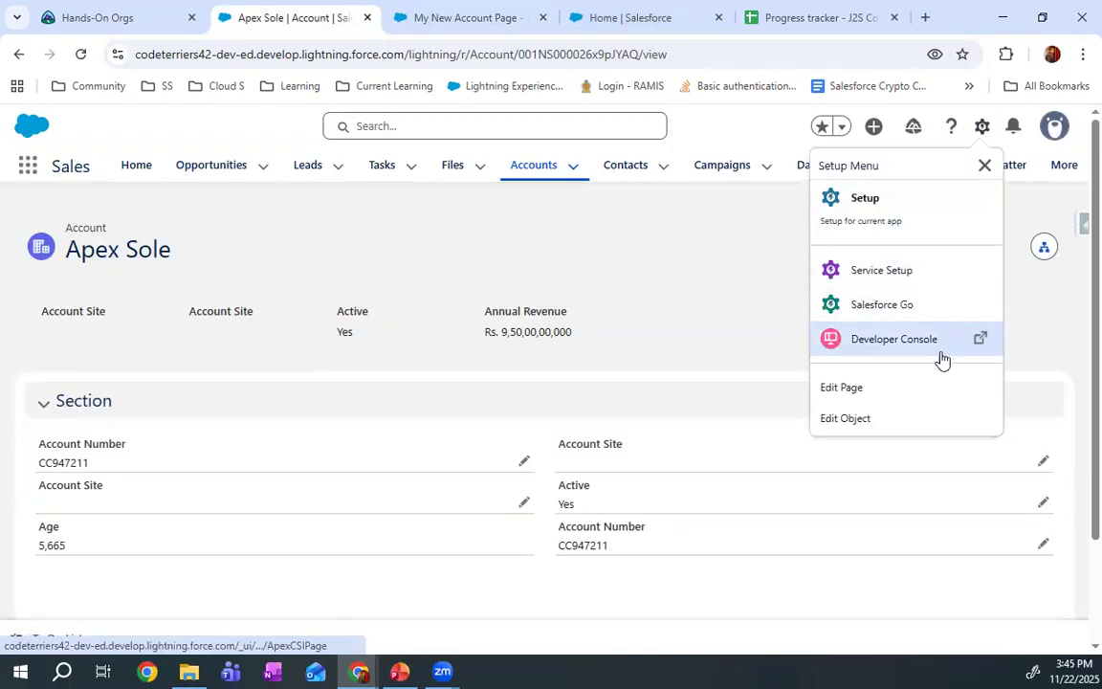
left_click(846, 418)
left_click(564, 17)
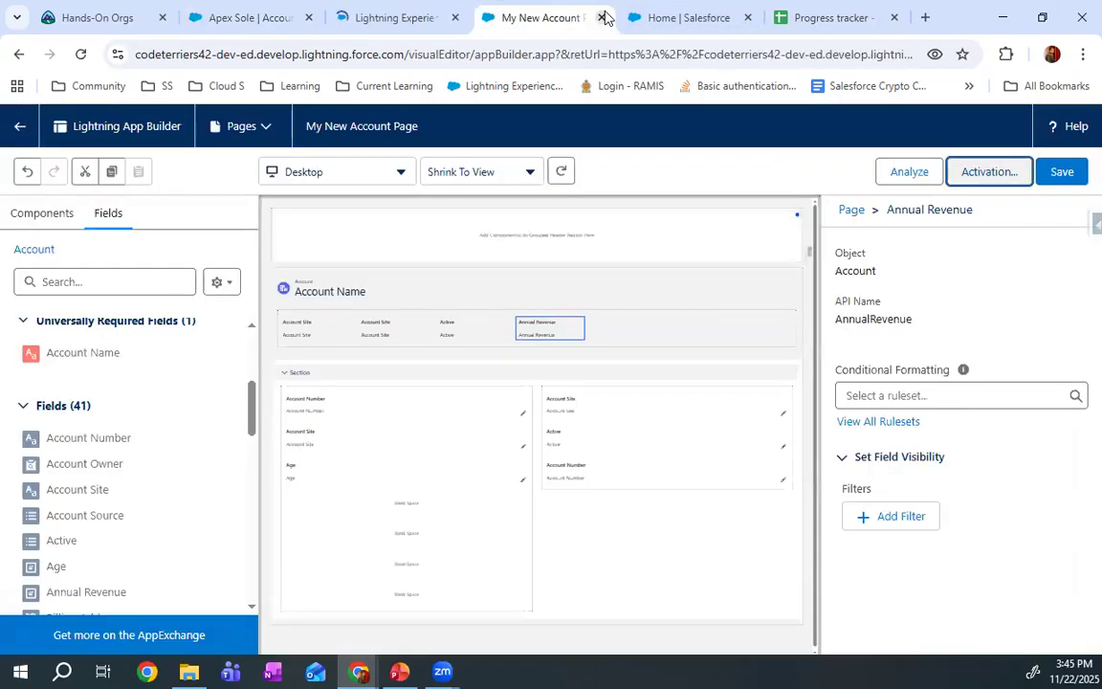
left_click(600, 18)
left_click(604, 20)
left_click(433, 17)
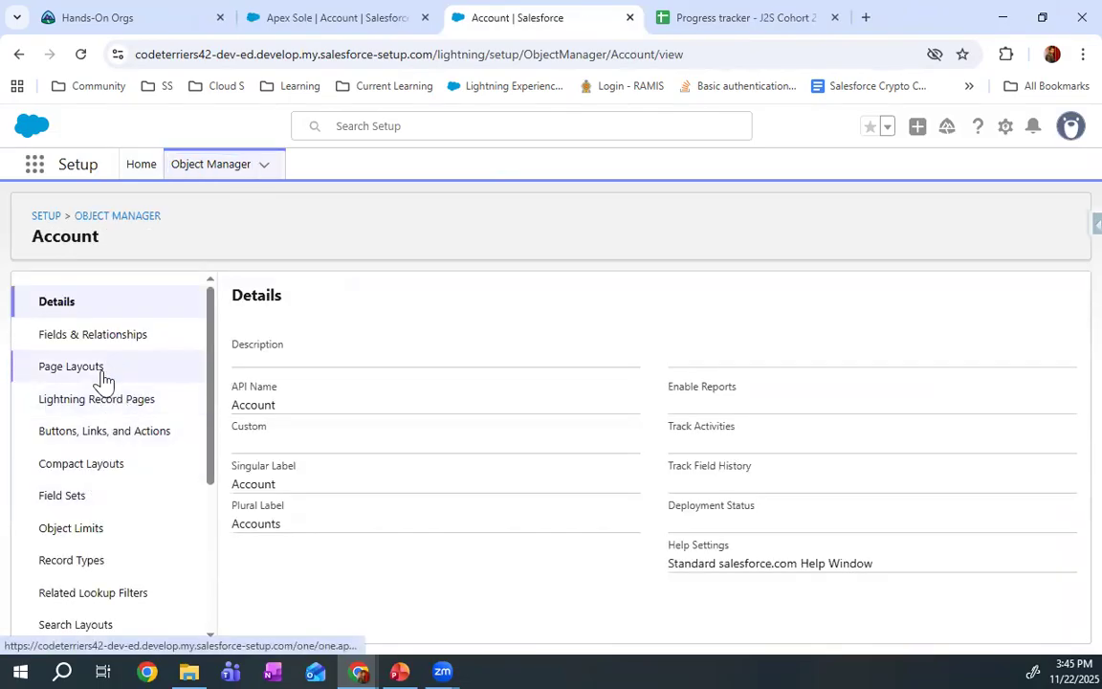
left_click(97, 410)
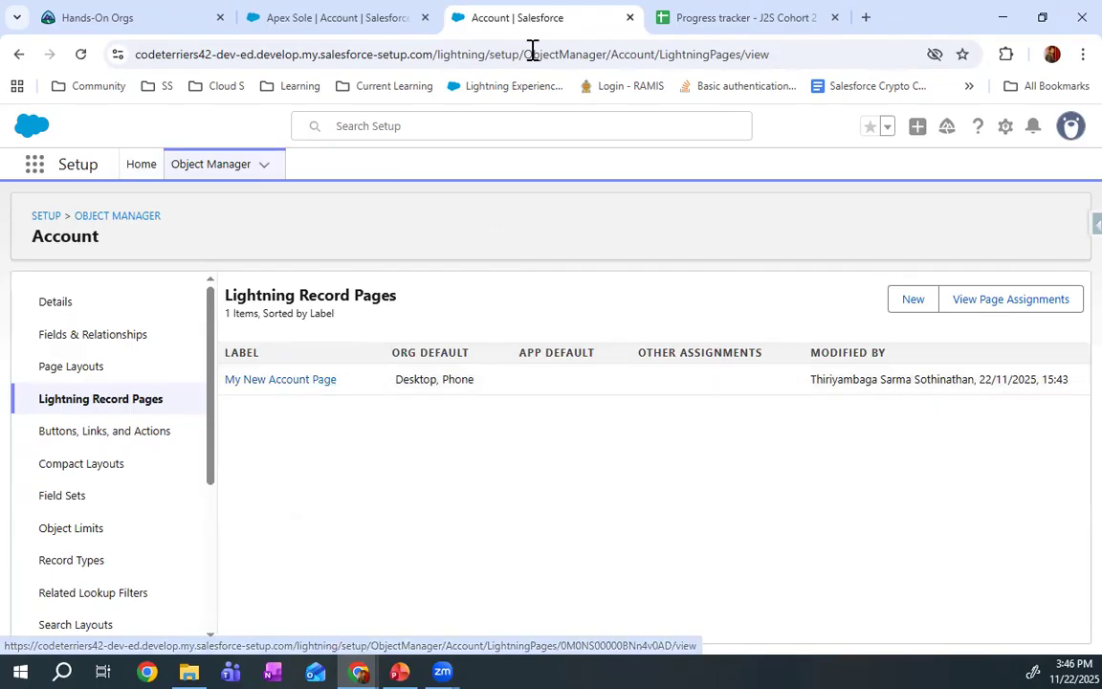
Open My New Account Page for editing from the Account object's list of Lightning record pages
left_click(388, 13)
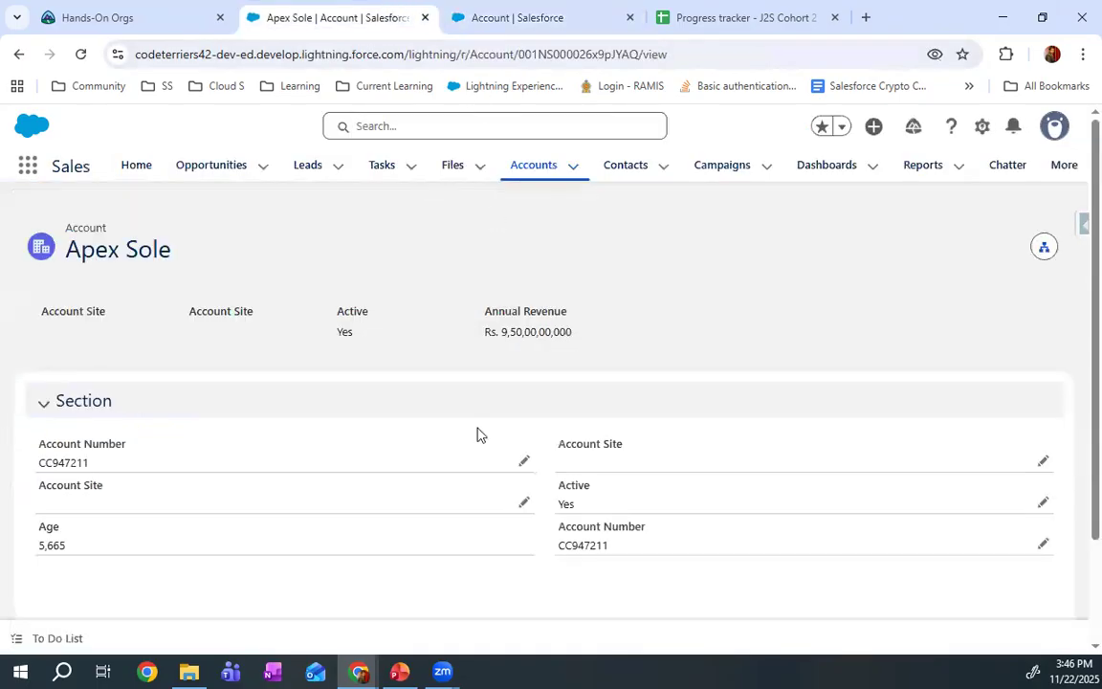
left_click(528, 13)
left_click(307, 387)
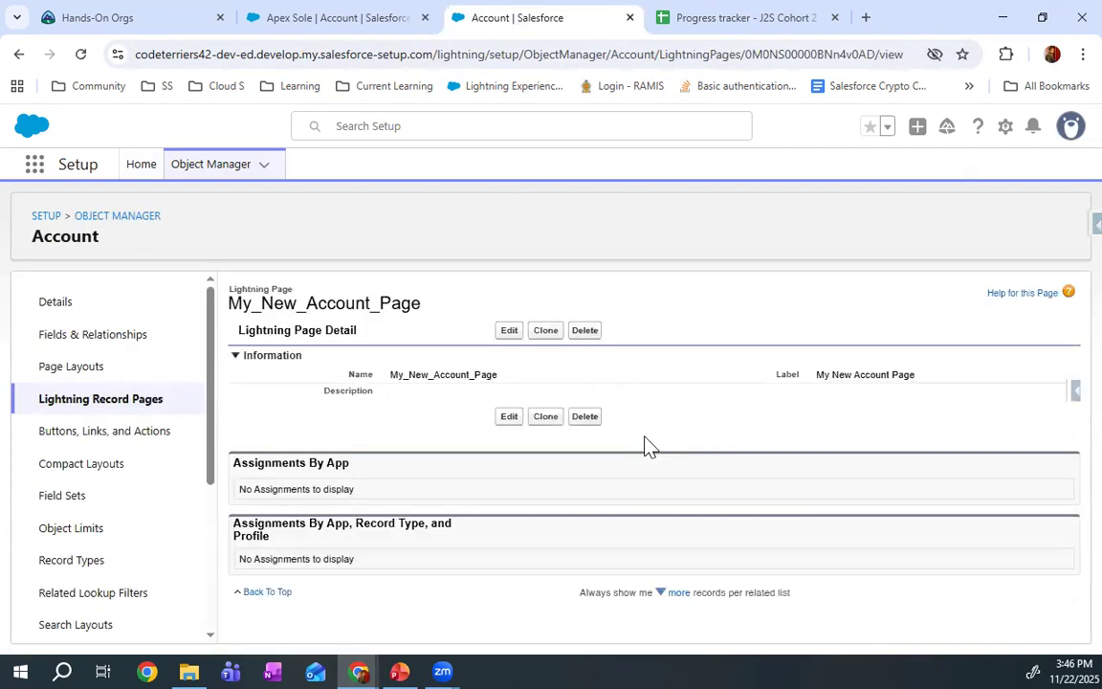
left_click(508, 331)
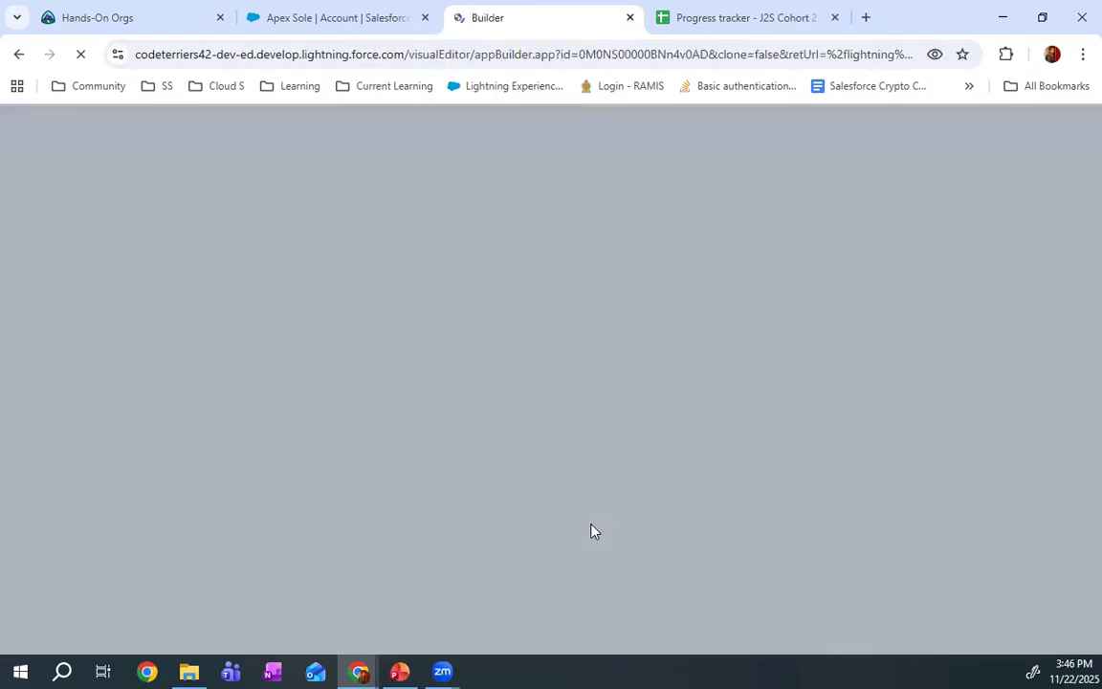
Close the page builder's browser tab and open My New Account Page for editing directly from the Apex Sole record
left_click(324, 6)
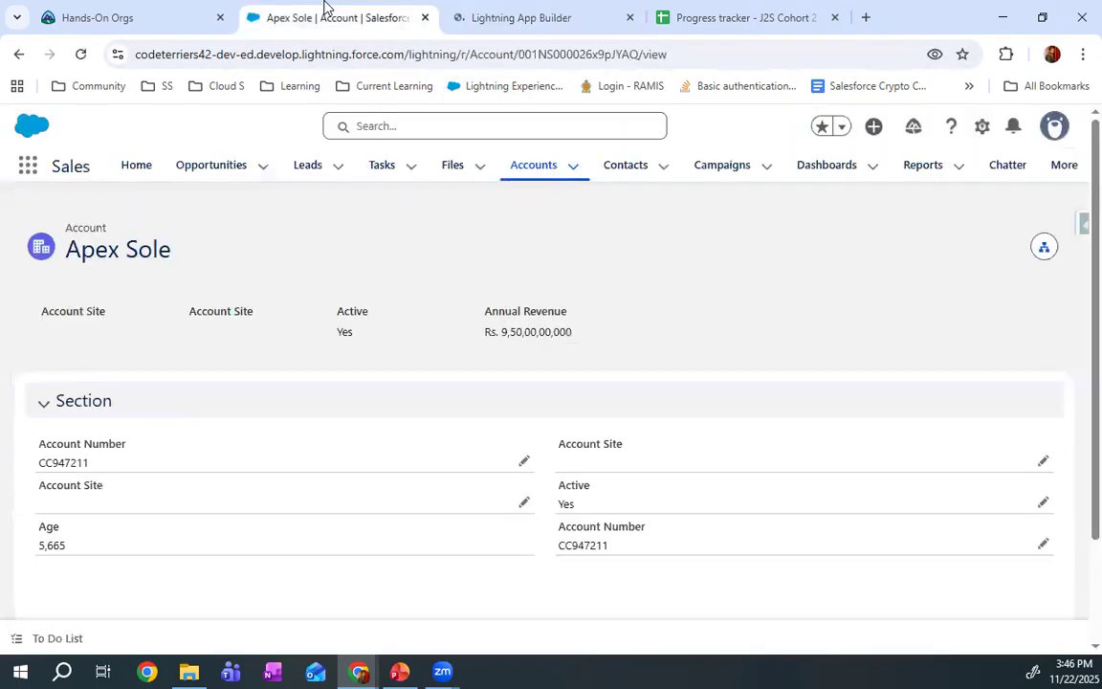
left_click(632, 19)
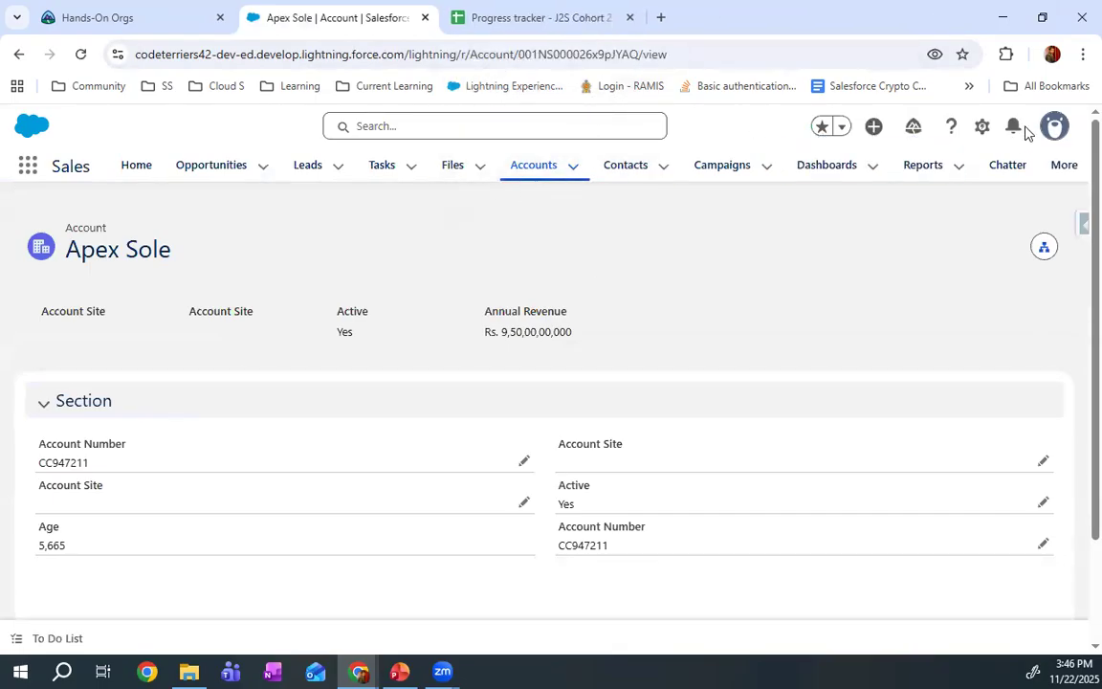
left_click(980, 130)
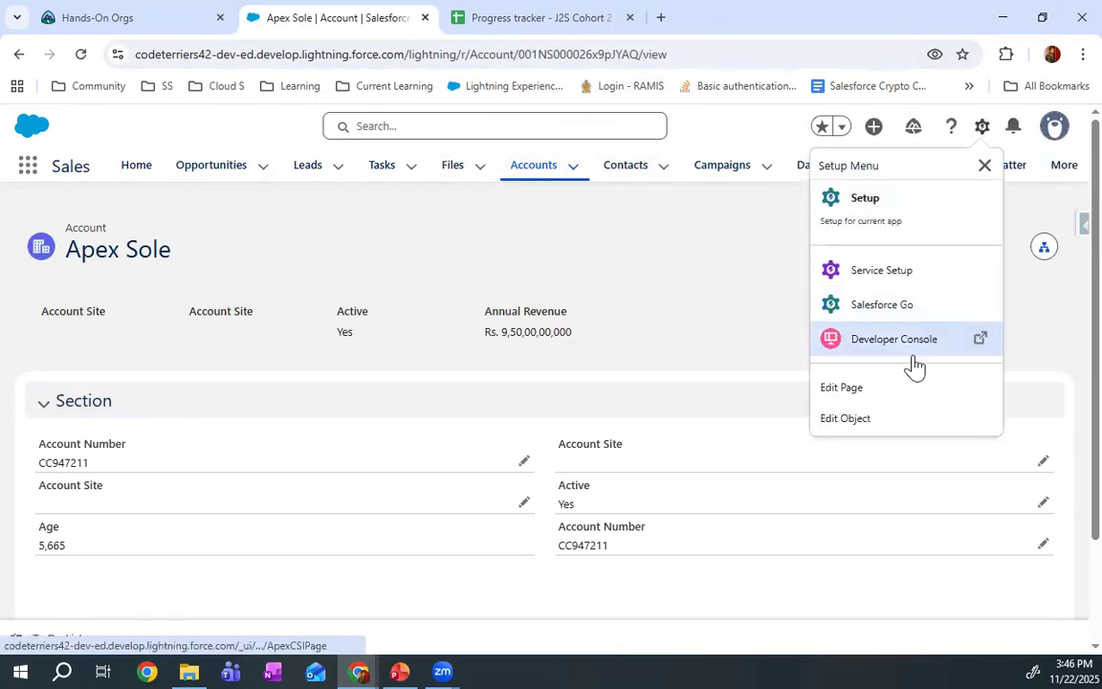
left_click(878, 403)
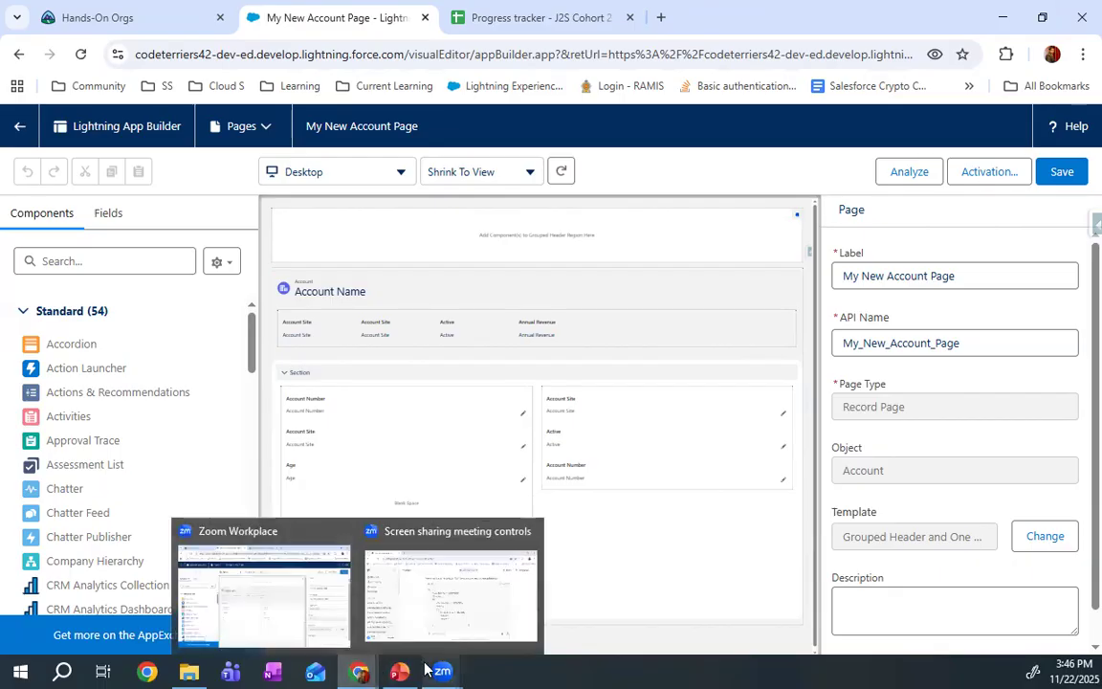
Switch to PowerPoint, start the slide show from the Reports & Dashboards slide, and advance to the Reports slide
left_click(395, 669)
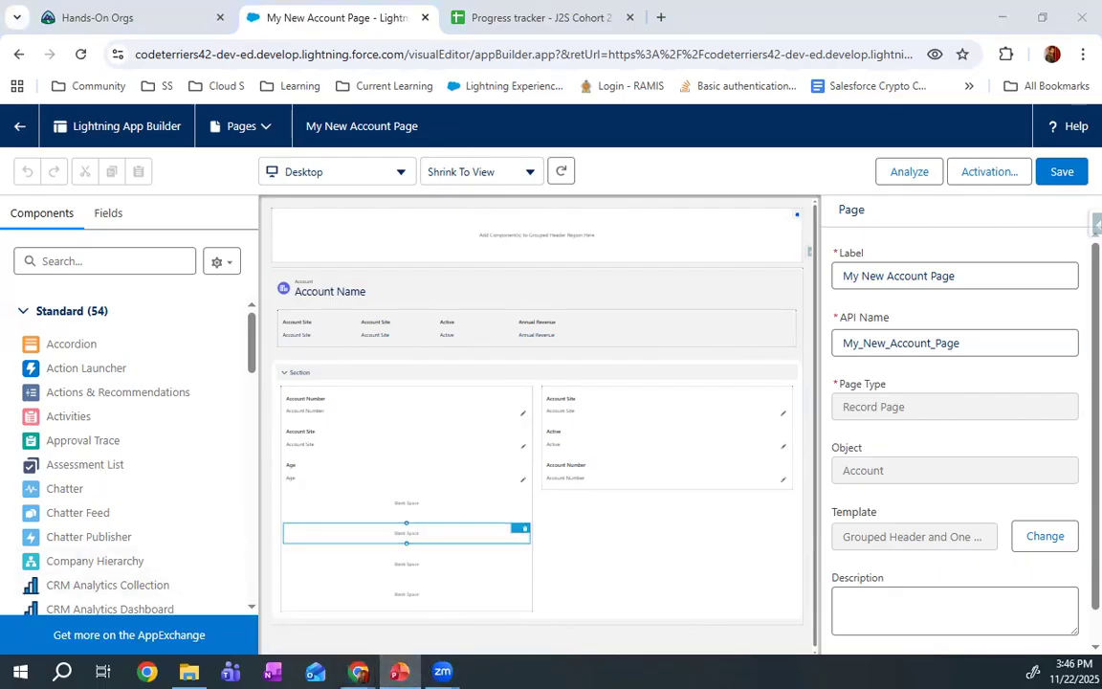
key("shift+F5")
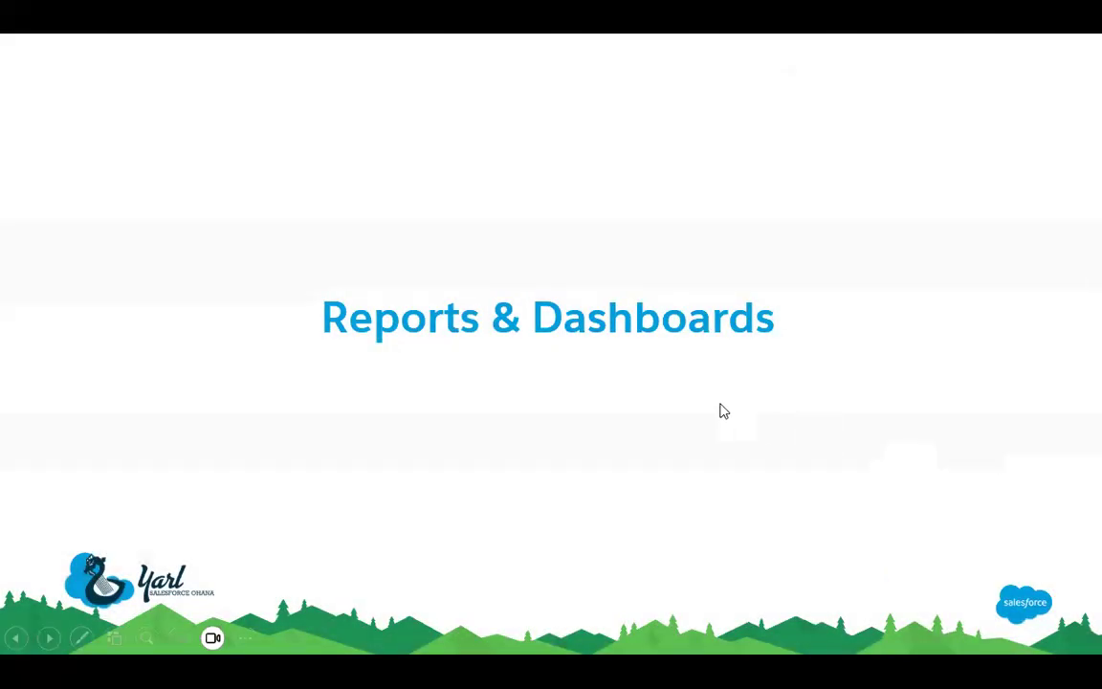
left_click(722, 411)
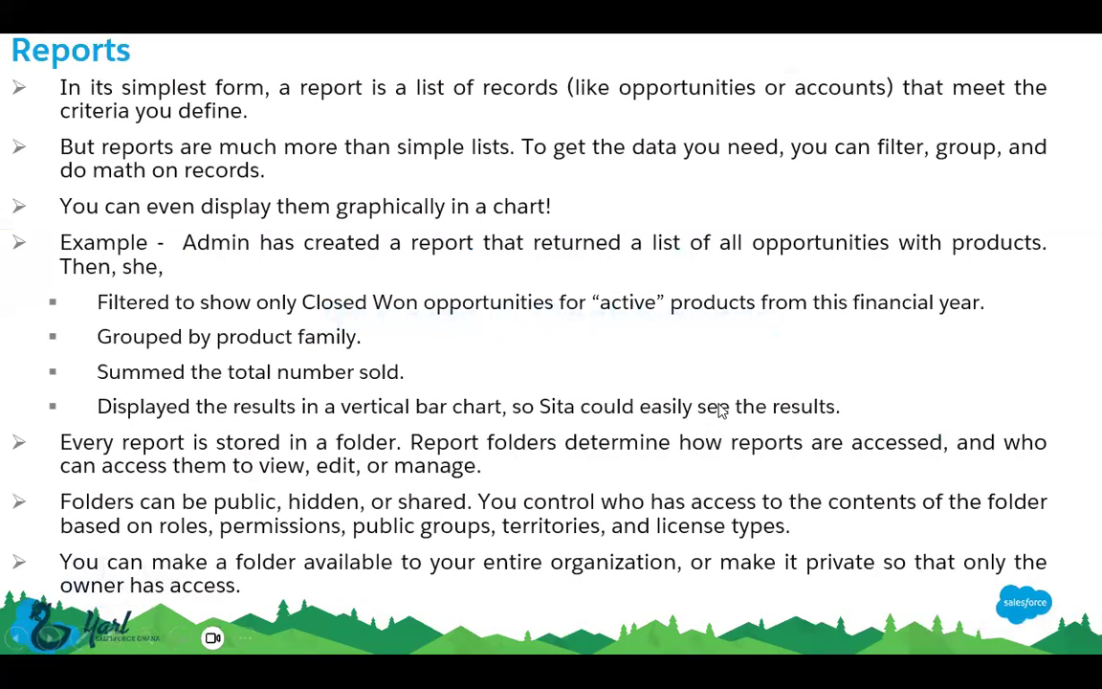